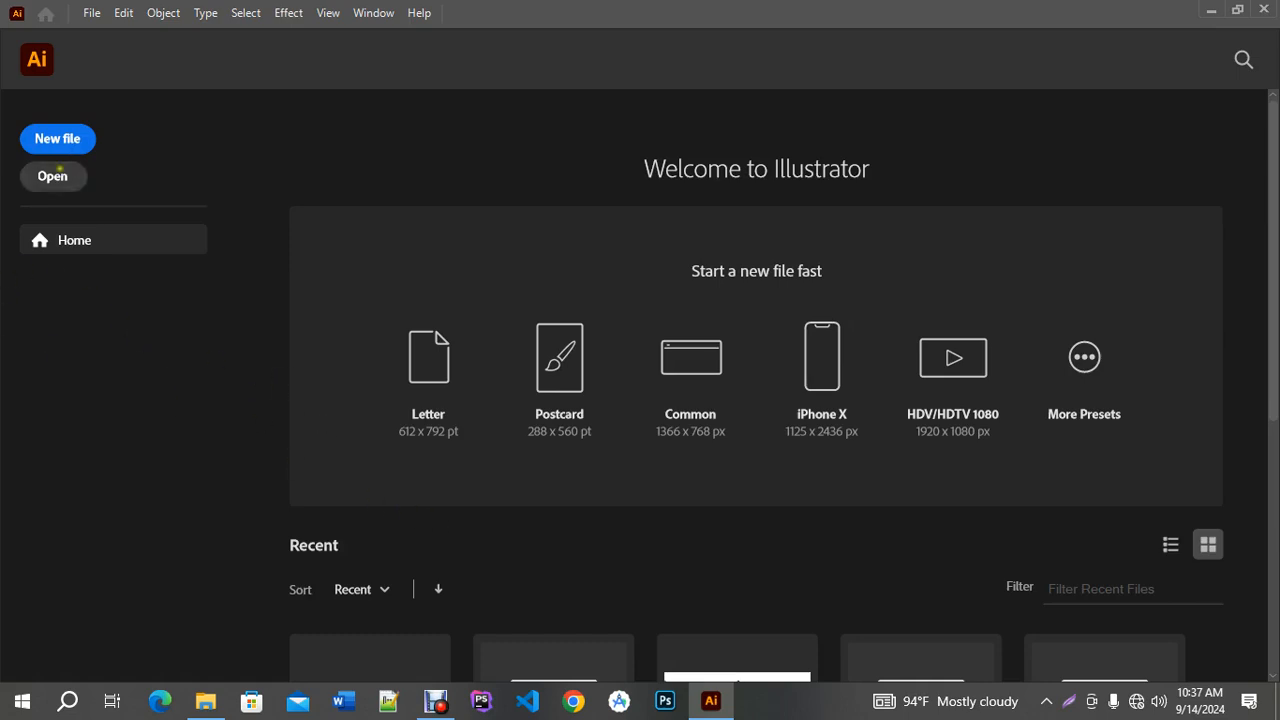
# Start a new print document from the A4 preset and set its units to inches.
pyautogui.click(64, 133)
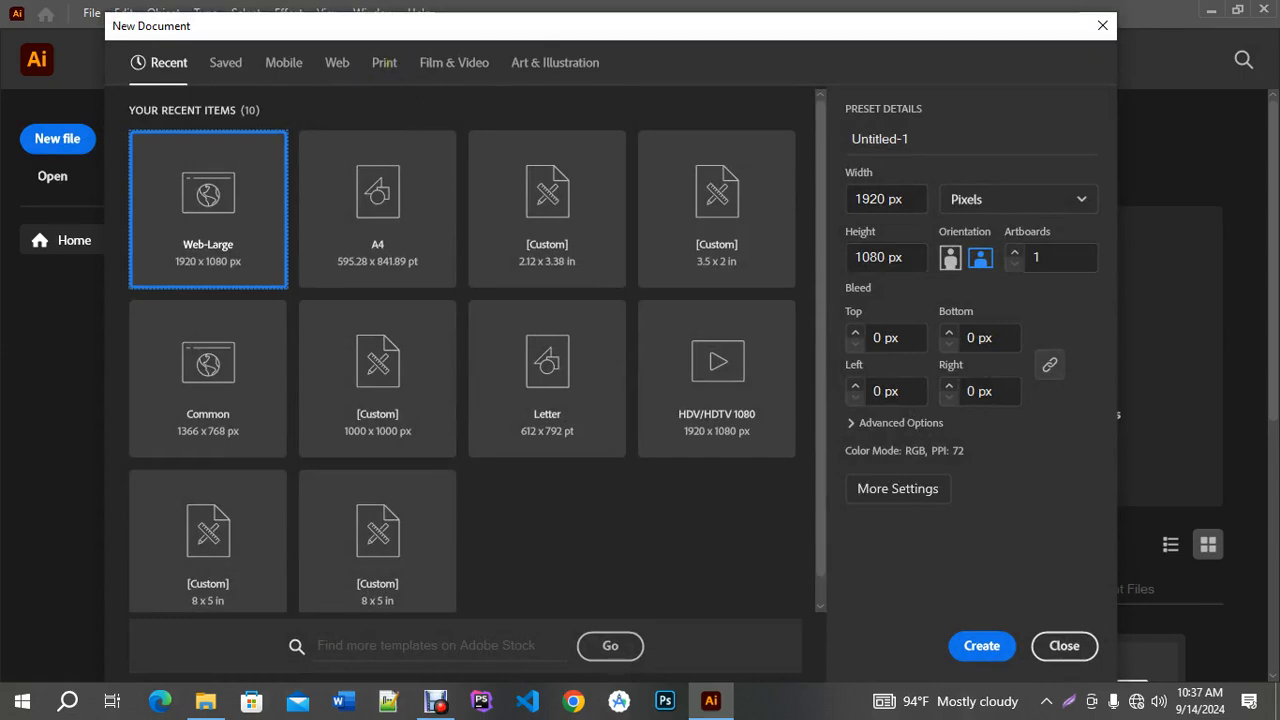
pyautogui.click(384, 62)
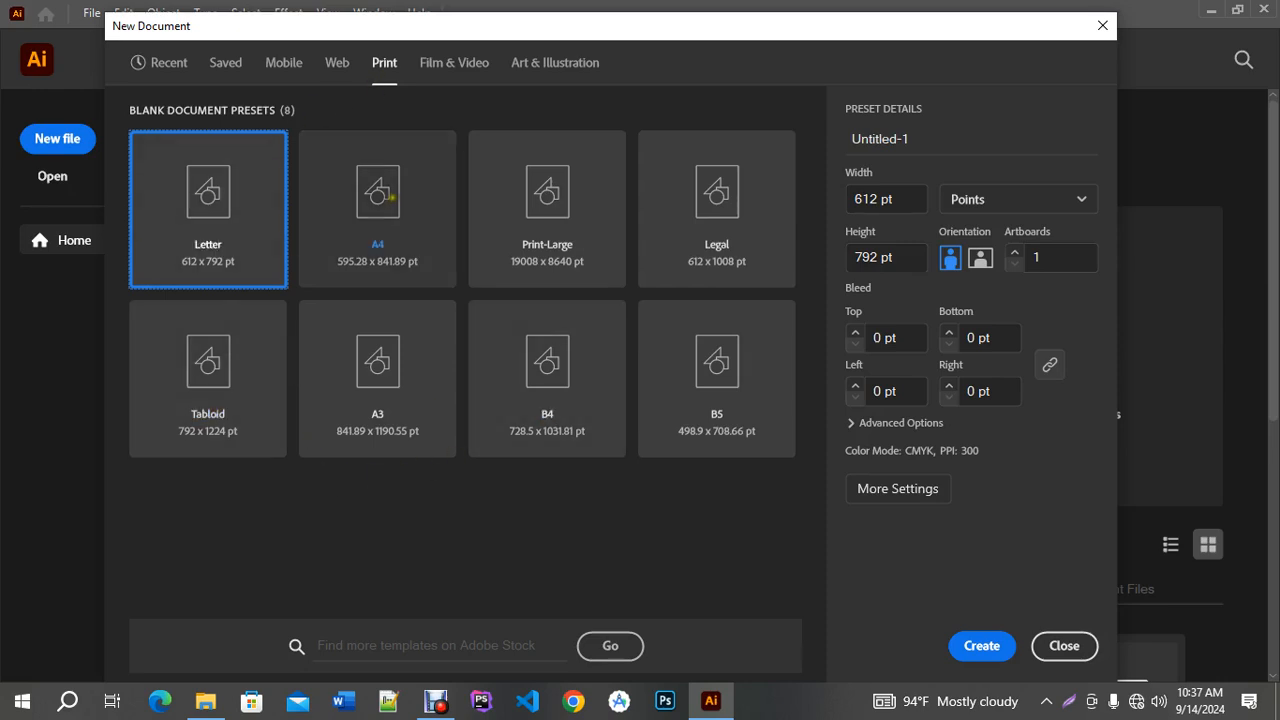
pyautogui.click(388, 196)
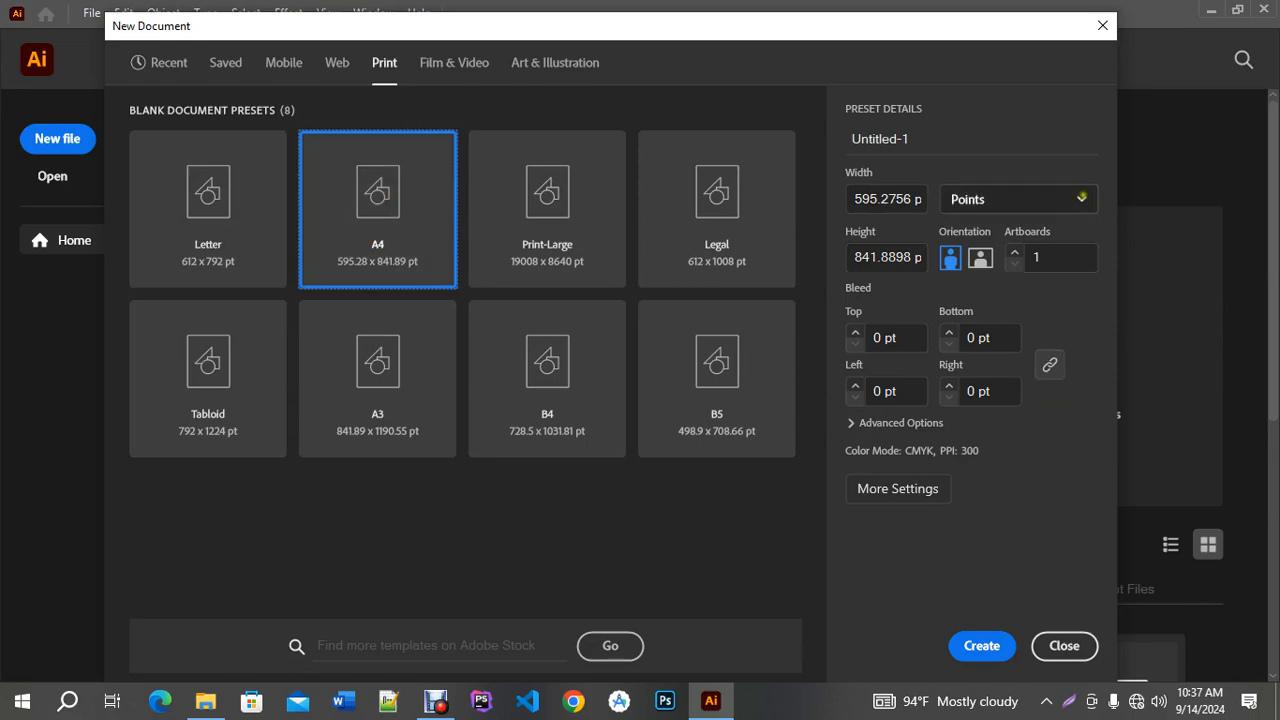
pyautogui.click(1080, 197)
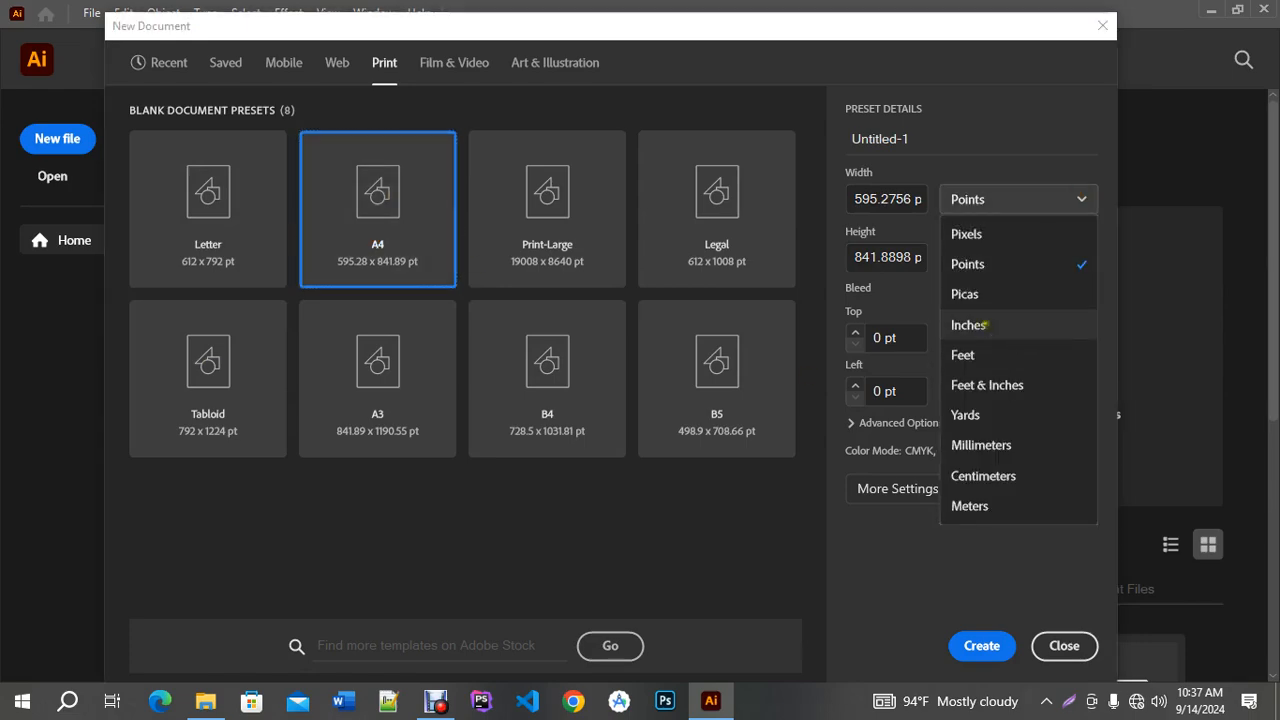
pyautogui.click(985, 324)
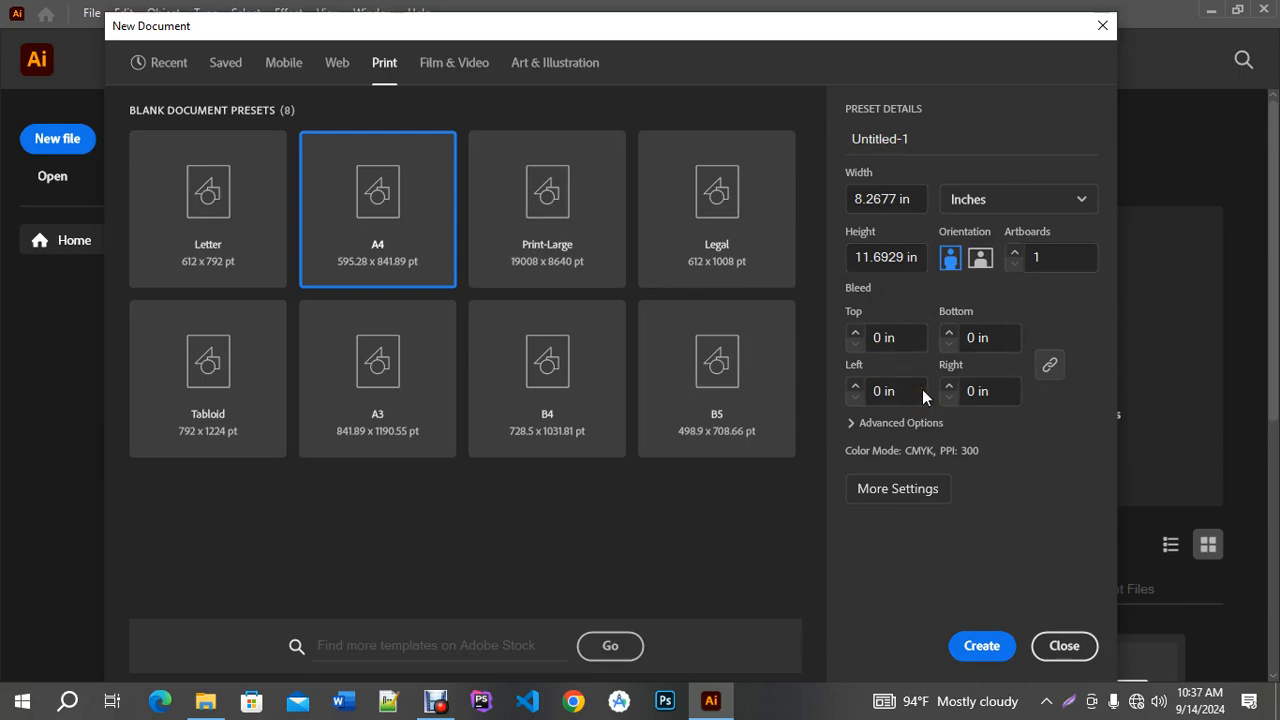
# Set the bleed to 0.125 in on all four sides and create the document.
pyautogui.click(884, 338)
pyautogui.write('.125')
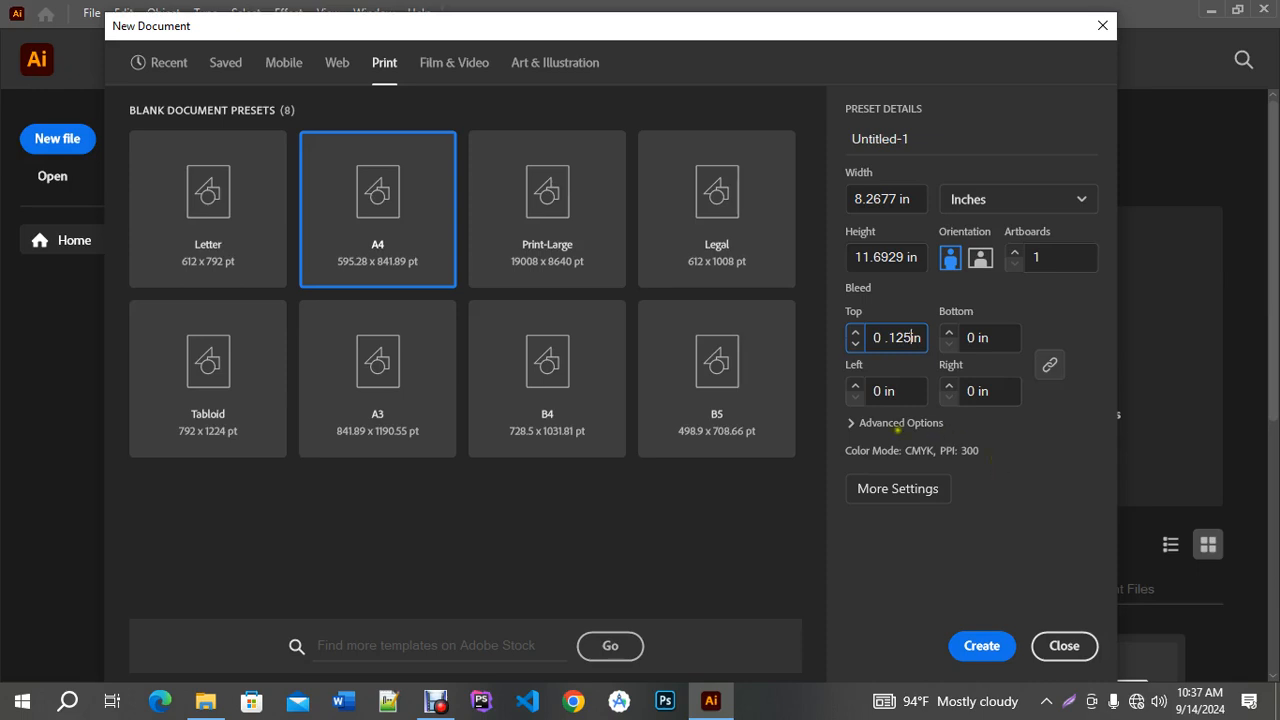
pyautogui.press('Return')
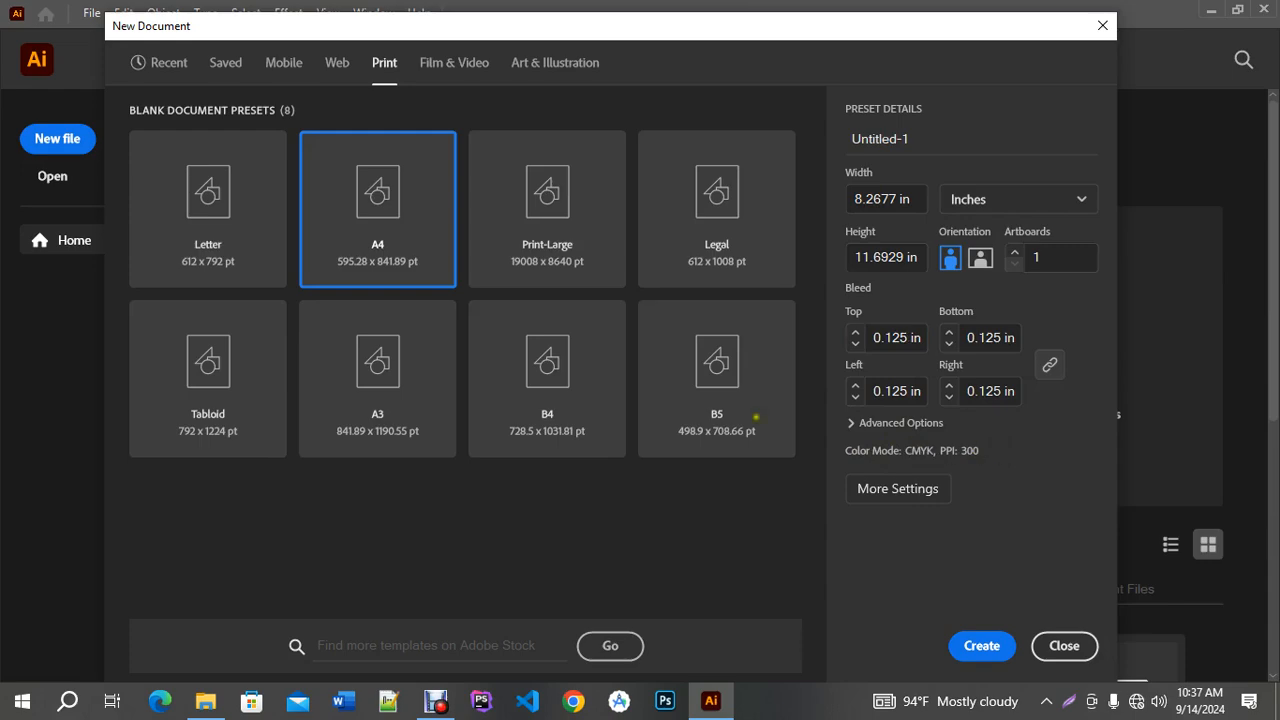
pyautogui.click(908, 487)
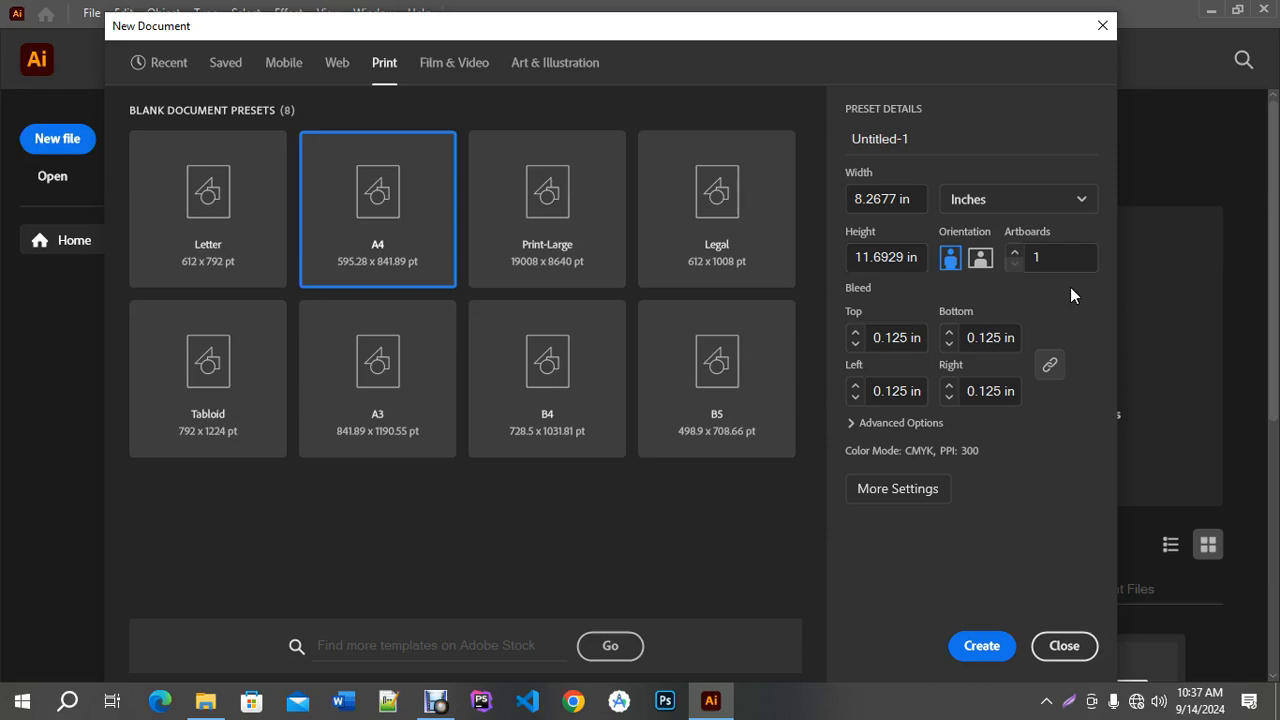
pyautogui.click(967, 651)
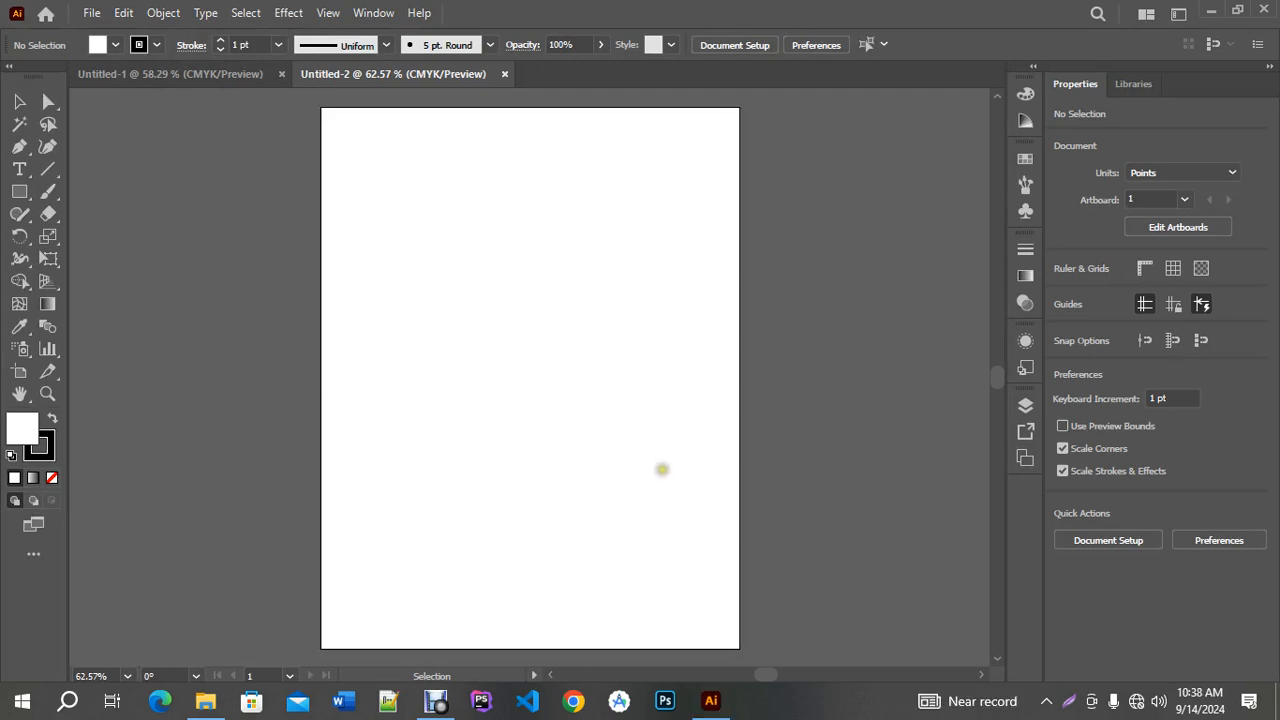
# Close the extra Untitled-2 document and draw a rectangle covering the whole A4 artboard, 8.2677 by 11.6929 in.
pyautogui.click(504, 74)
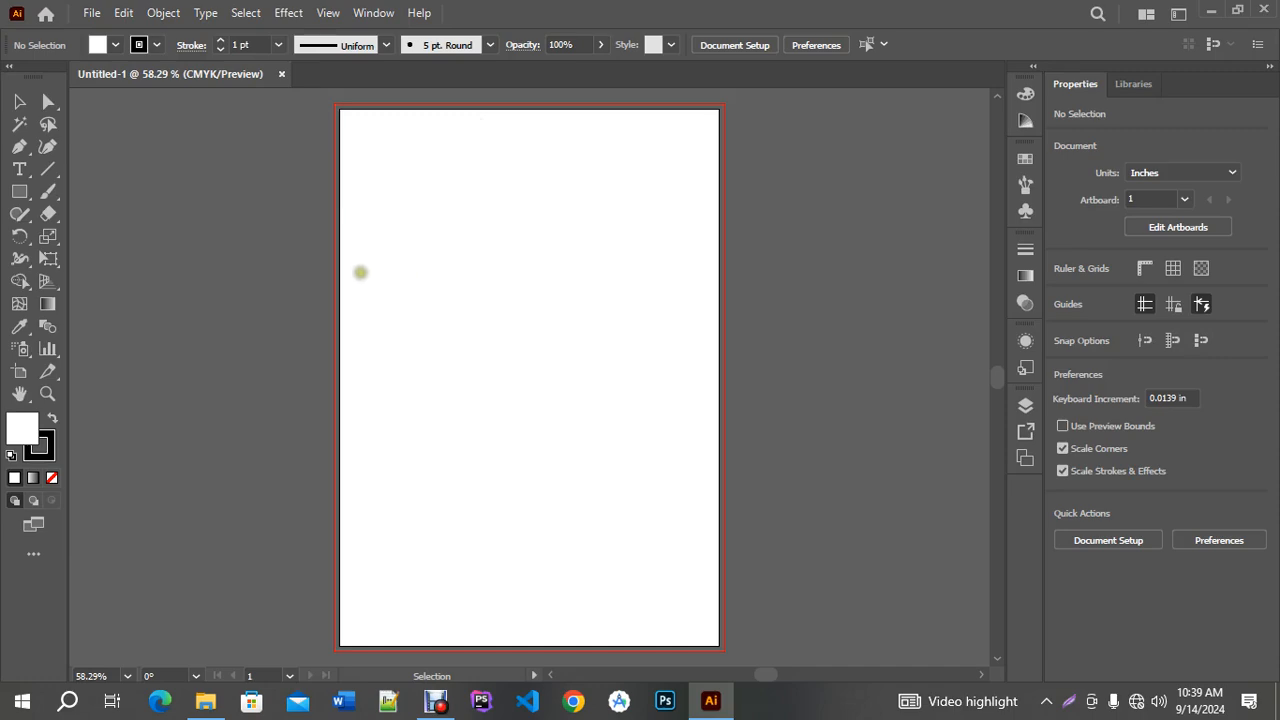
pyautogui.click(19, 191)
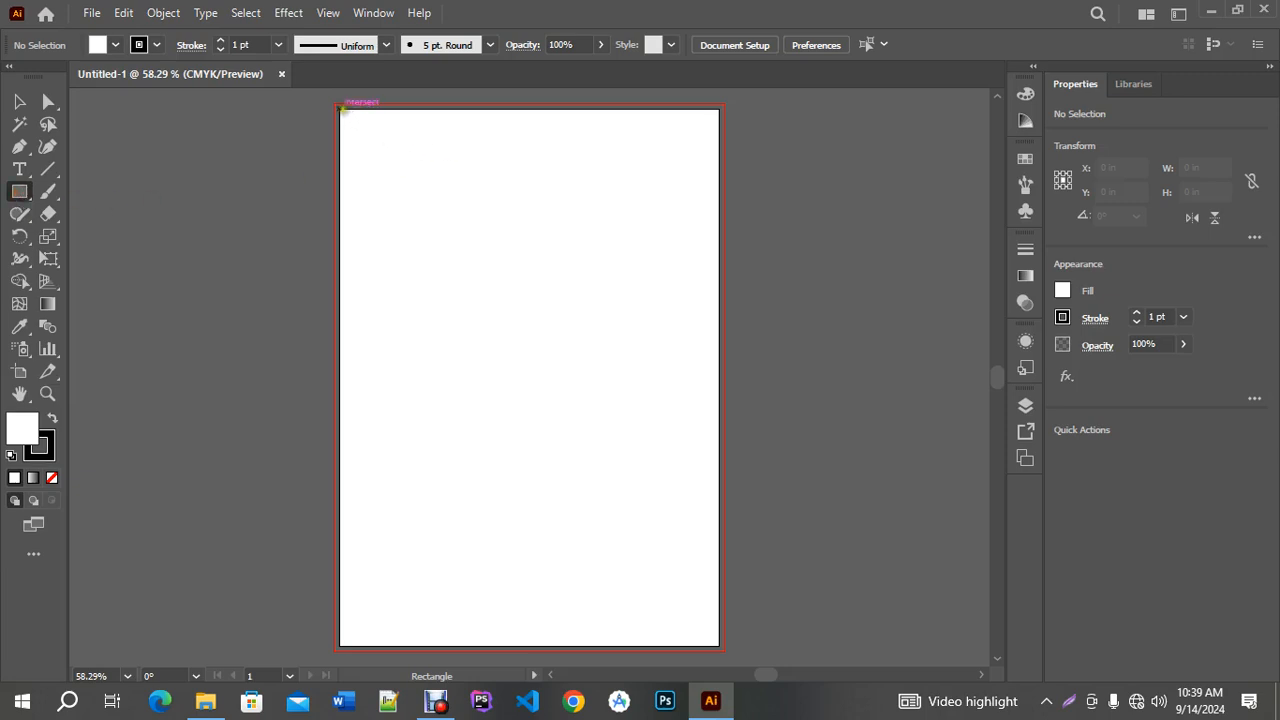
pyautogui.moveTo(340, 109); pyautogui.dragTo(719, 647)
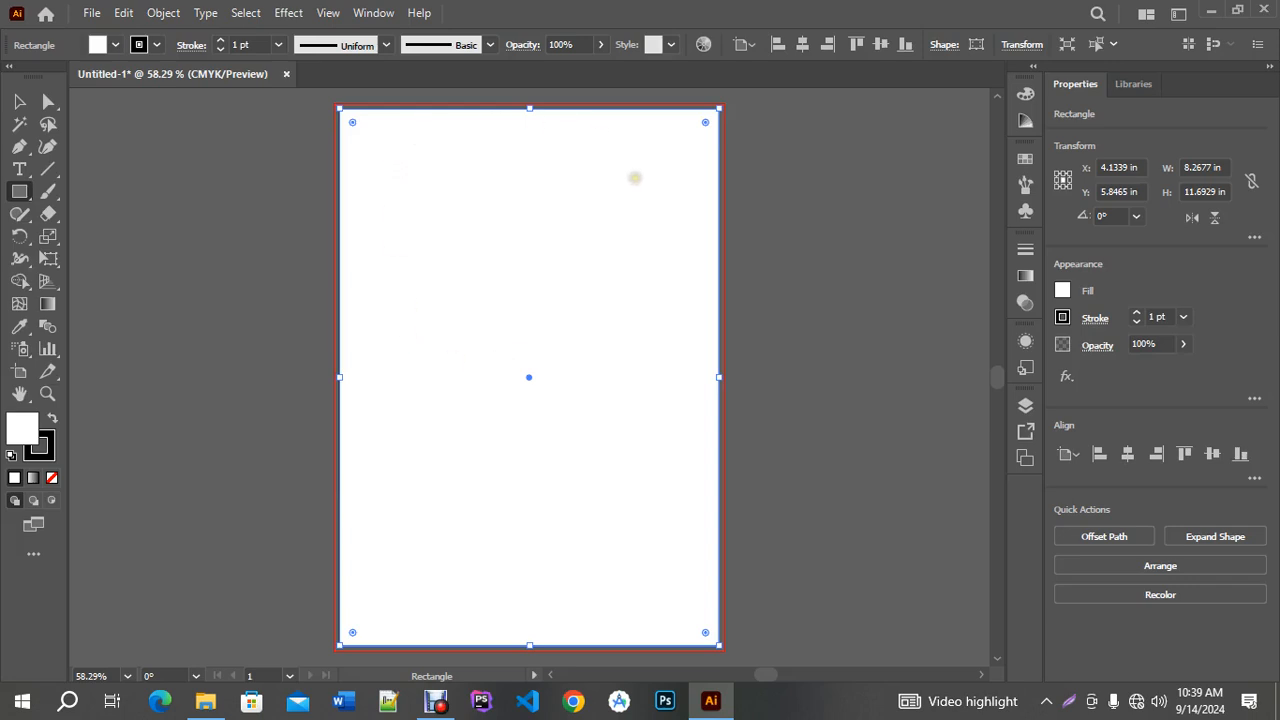
# Open Offset Path for the artboard-sized rectangle and preview an offset of 0.5 in.
pyautogui.click(18, 102)
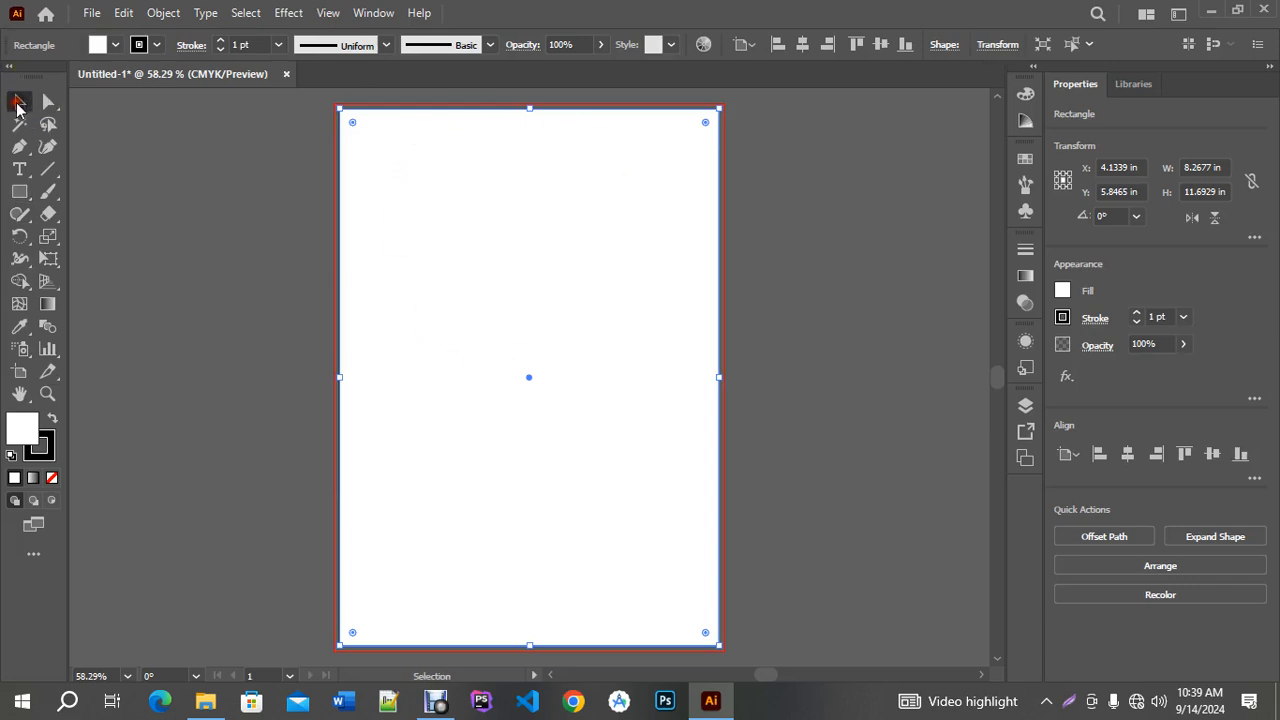
pyautogui.click(165, 14)
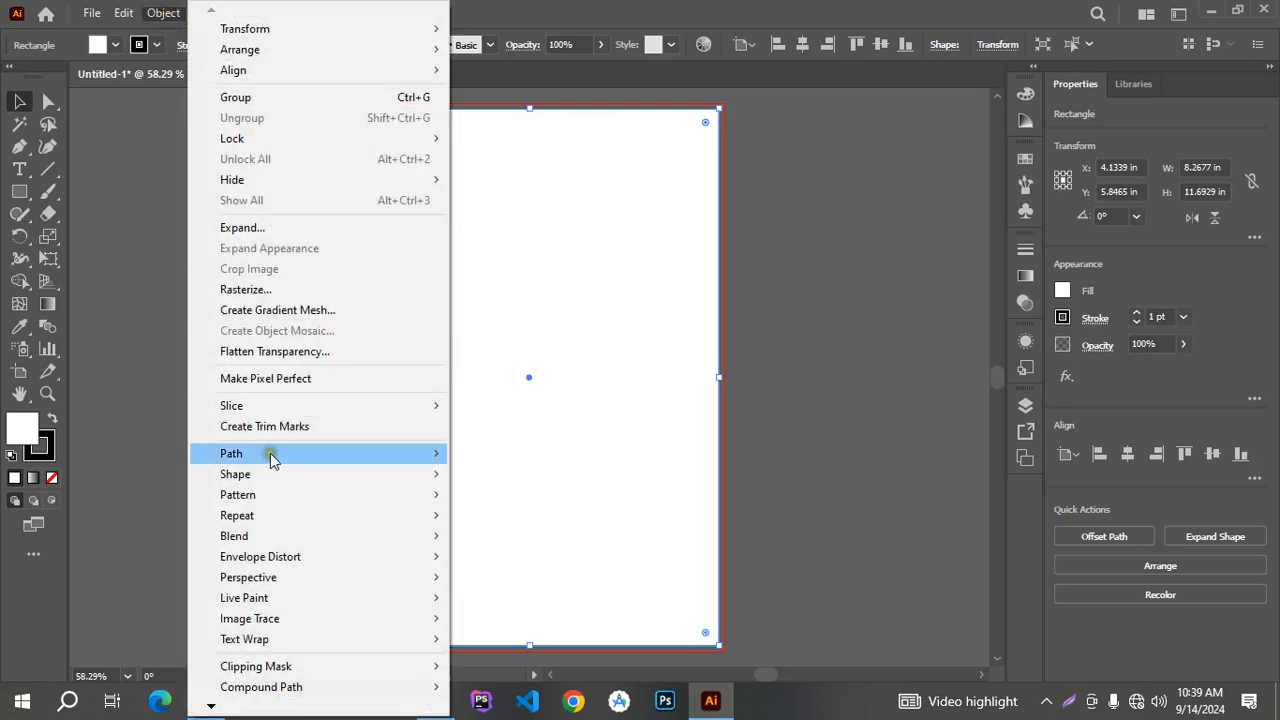
pyautogui.moveTo(272, 455)
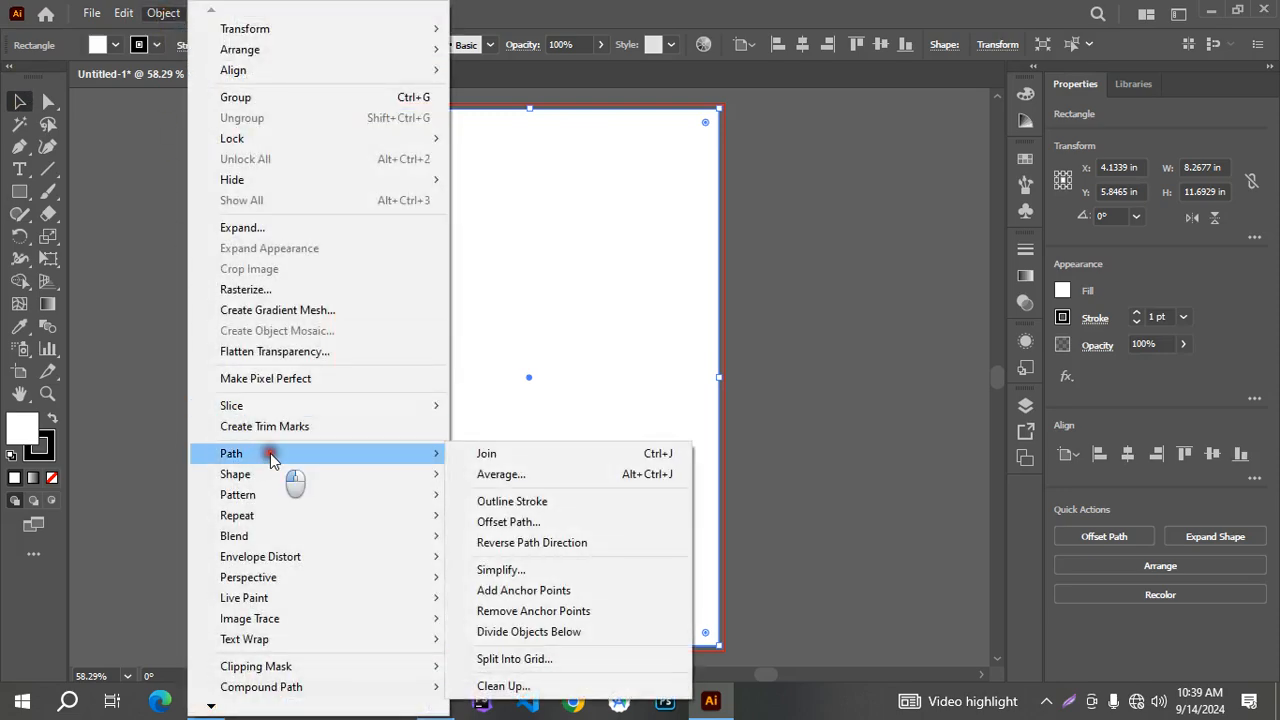
pyautogui.click(490, 522)
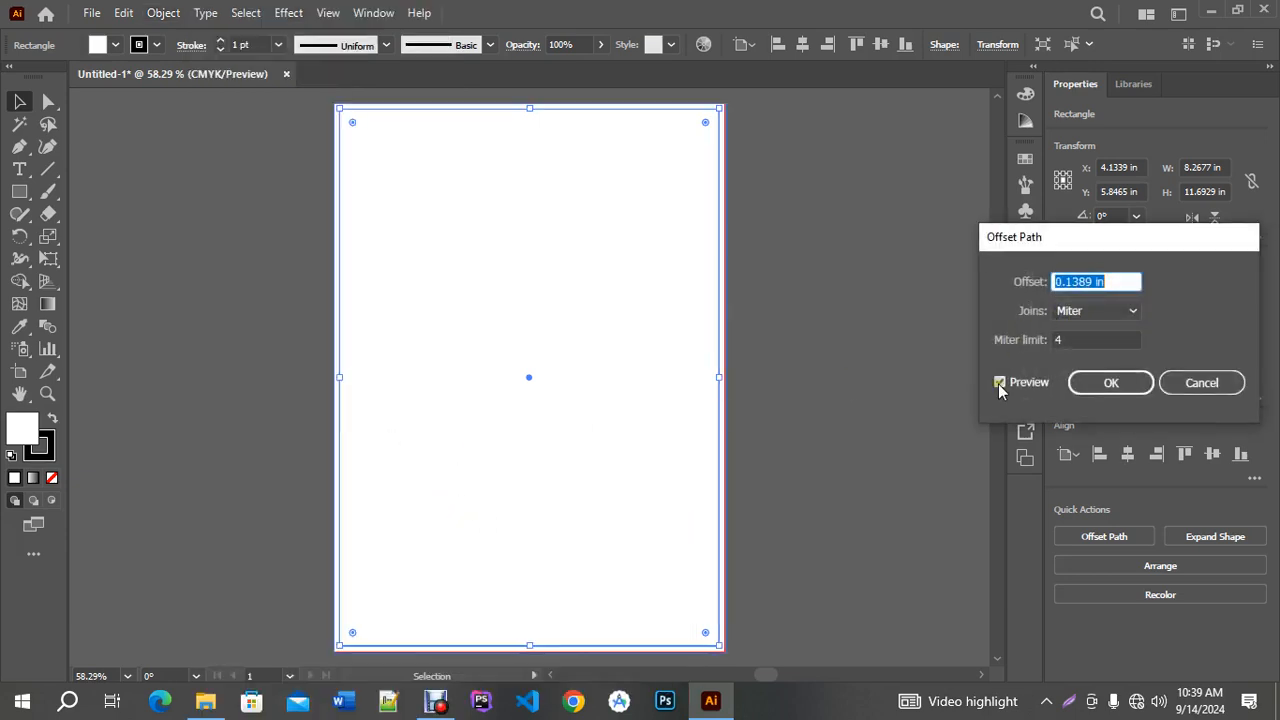
pyautogui.click(1100, 281)
pyautogui.moveTo(1143, 240); pyautogui.dragTo(286, 160)
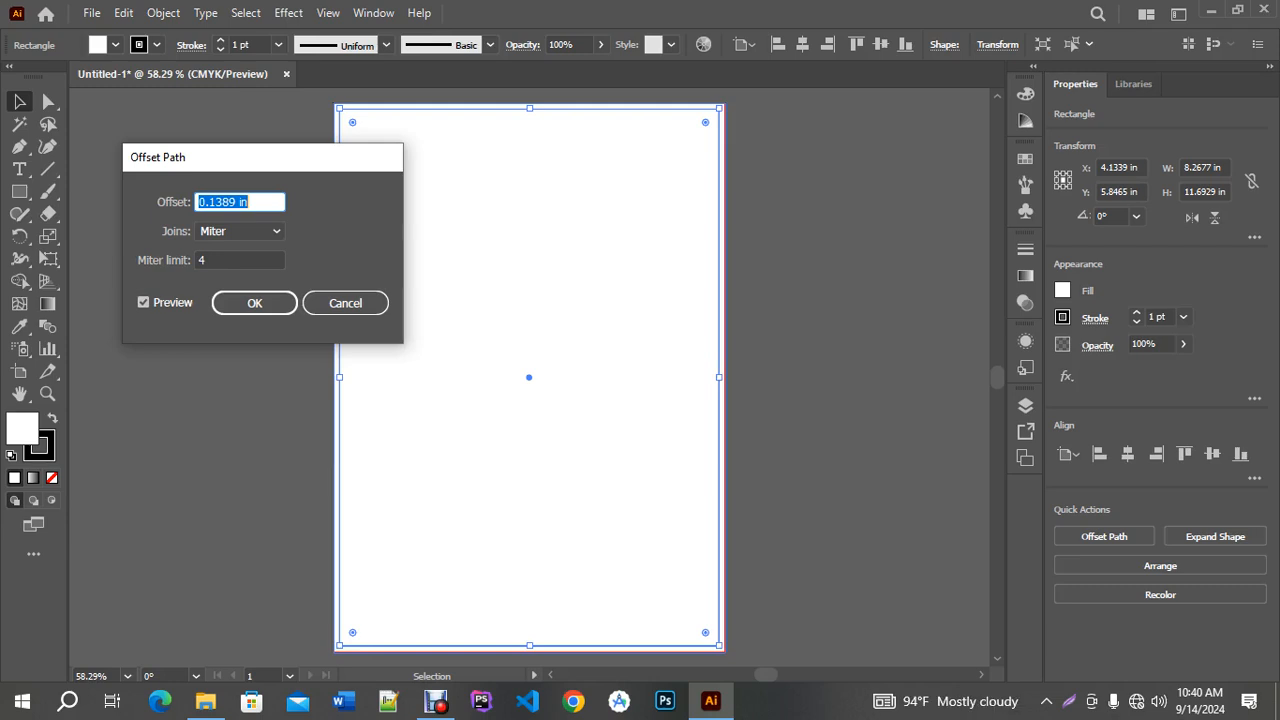
pyautogui.write('.5')
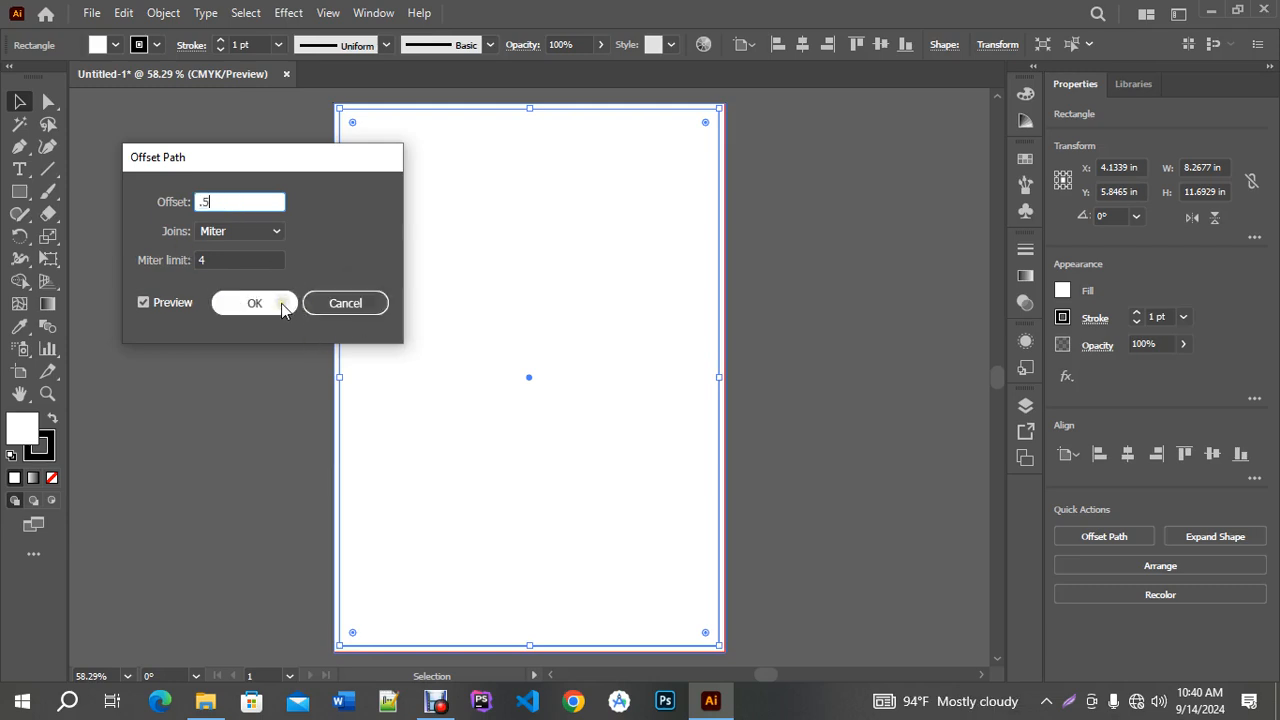
pyautogui.click(146, 304)
pyautogui.click(146, 305)
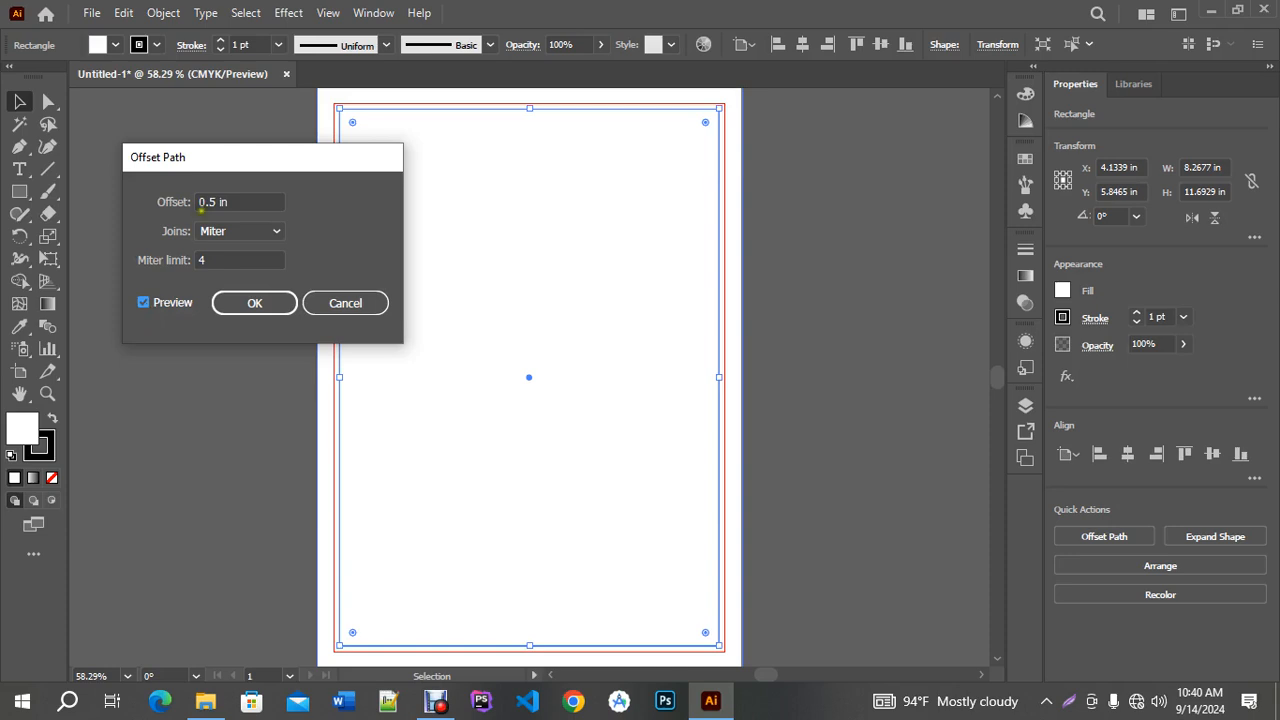
# Set the path offset to -0.5 in and apply it to make an inner margin rectangle.
pyautogui.click(202, 202)
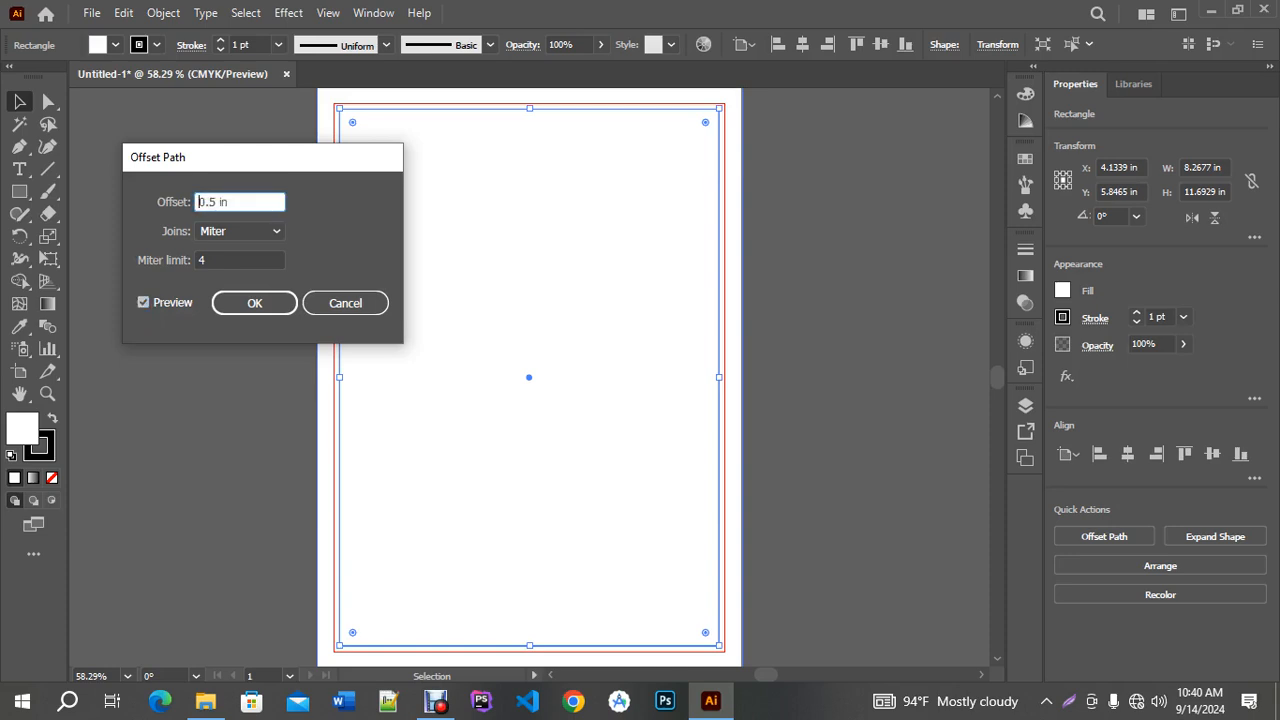
pyautogui.write('-')
pyautogui.click(144, 305)
pyautogui.click(144, 304)
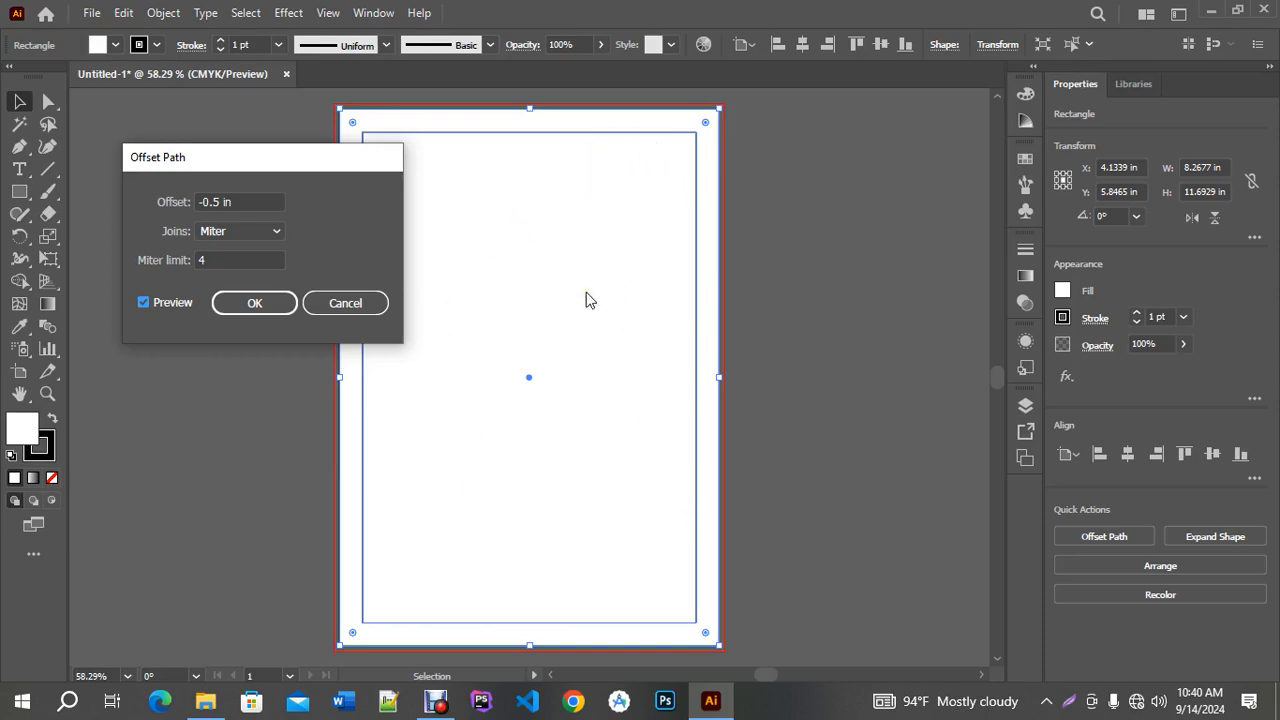
pyautogui.click(260, 304)
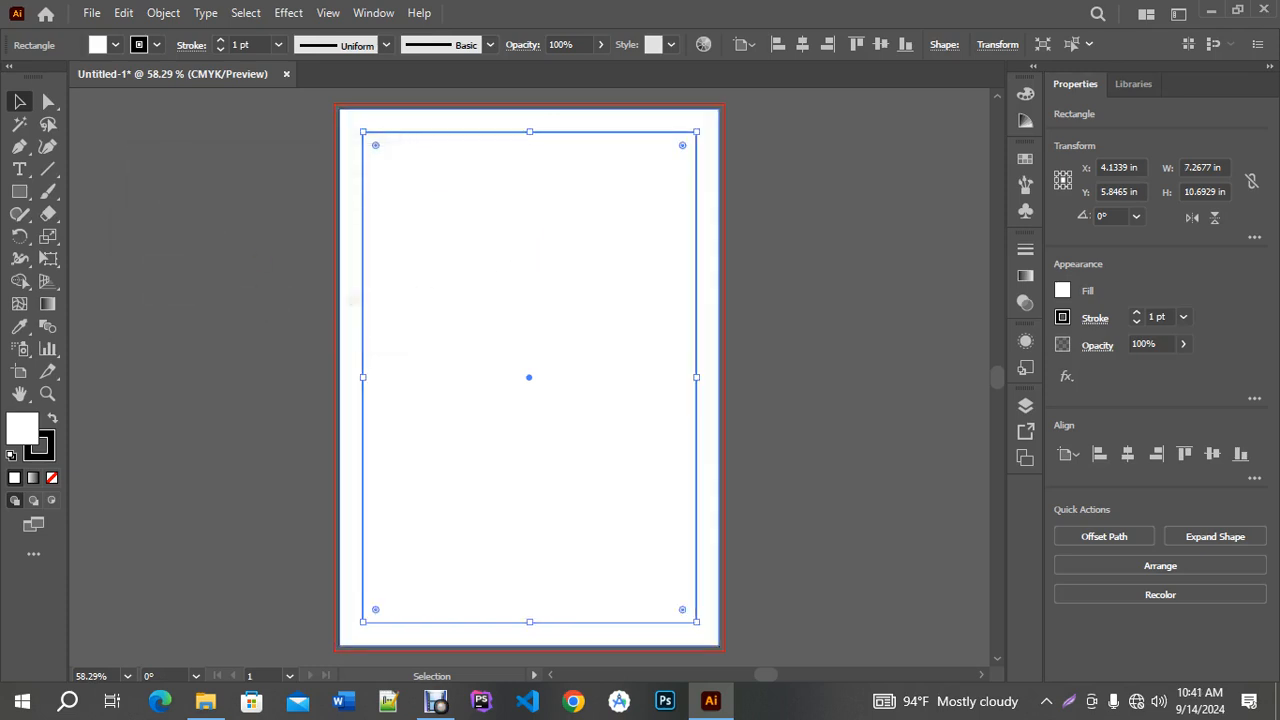
# Remove the fill from the inner margin rectangle and convert it into guides.
pyautogui.click(53, 478)
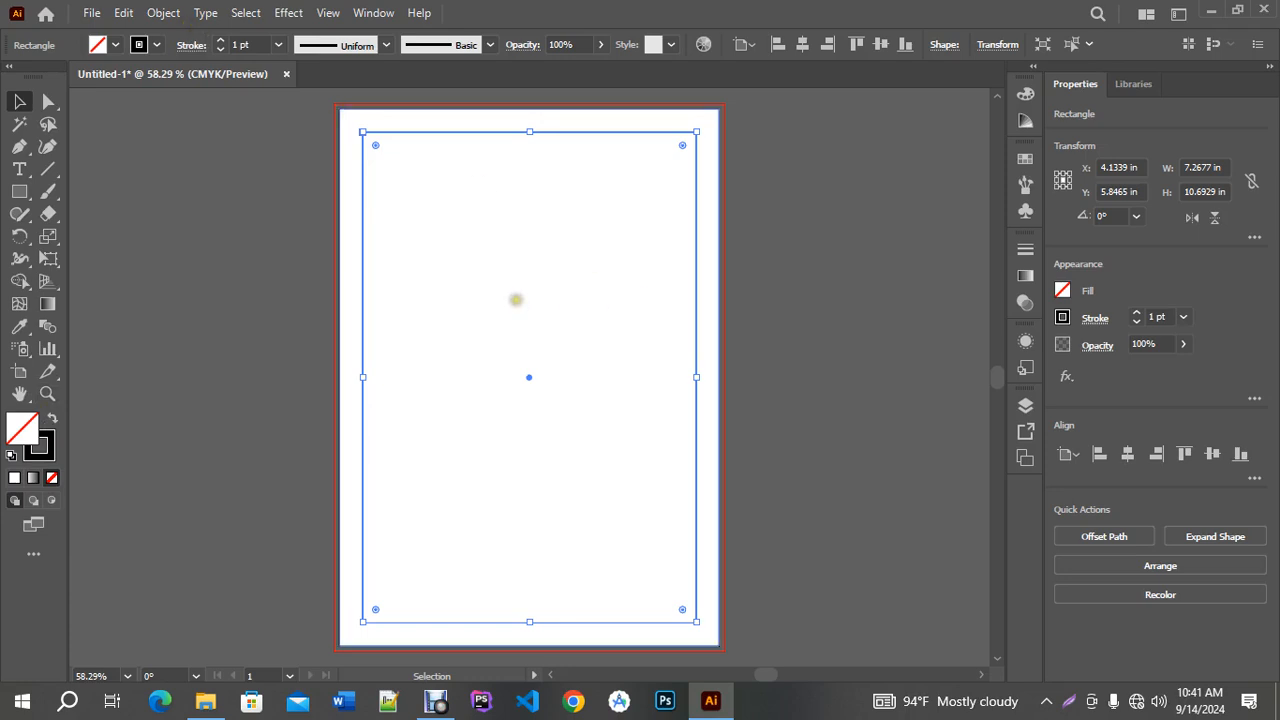
pyautogui.rightClick(572, 292)
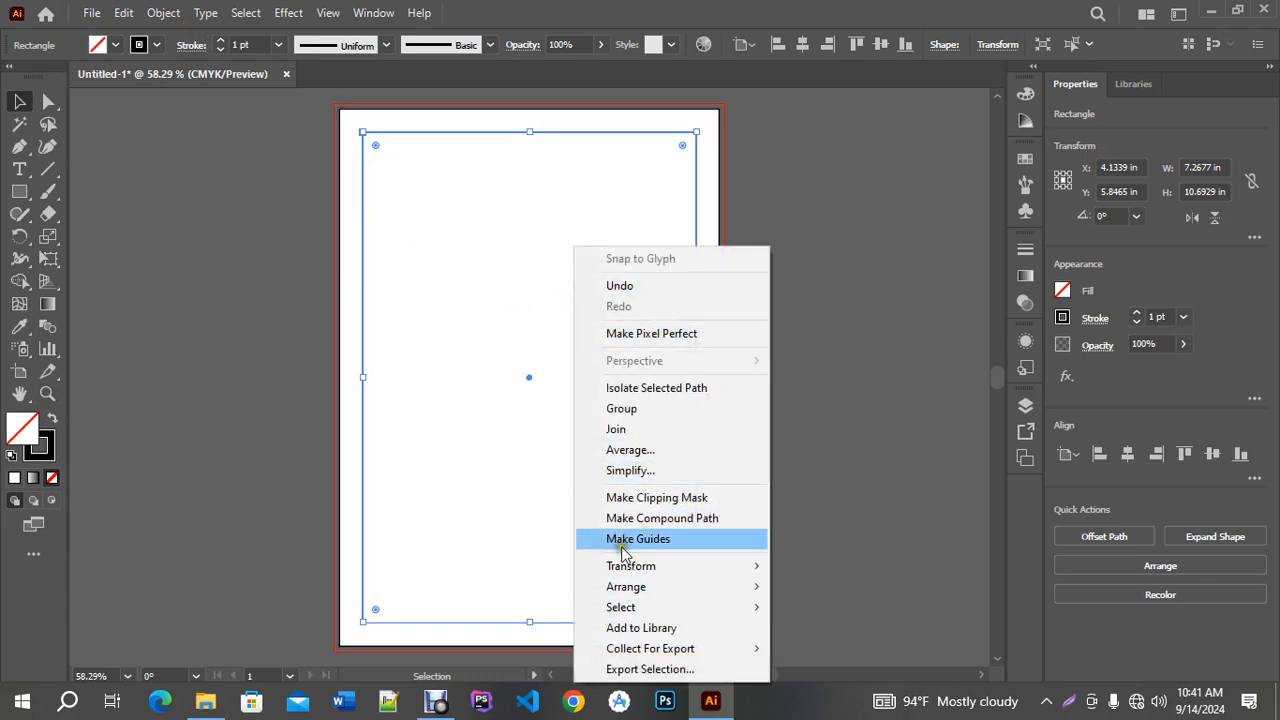
pyautogui.click(681, 548)
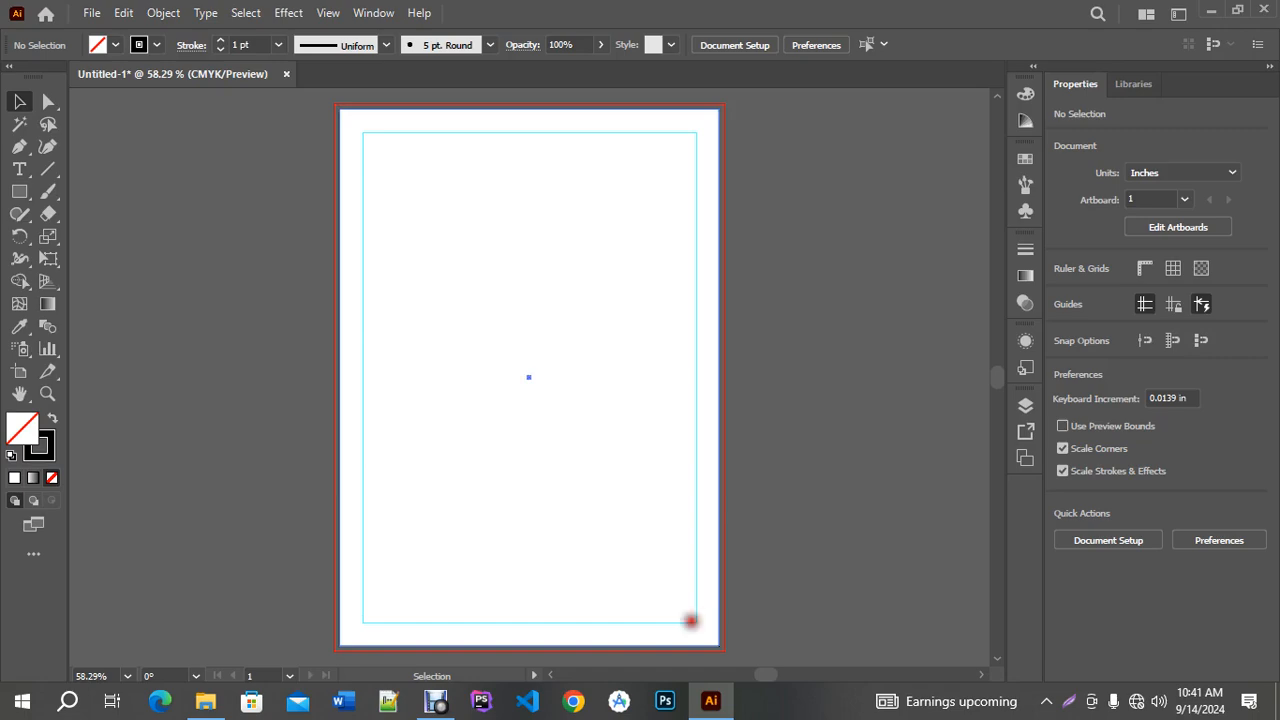
# Select the artboard-sized rectangle and lock it.
pyautogui.click(690, 621)
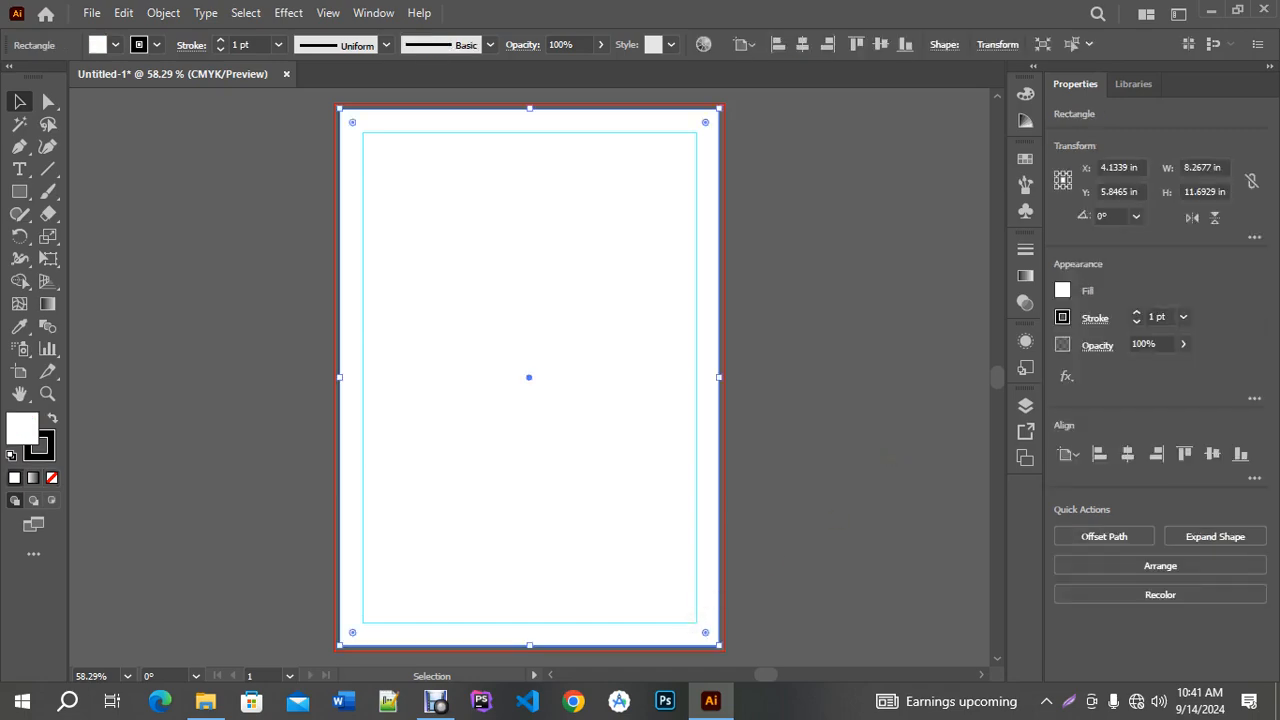
pyautogui.press('a')
pyautogui.hotkey('ctrl', '2')
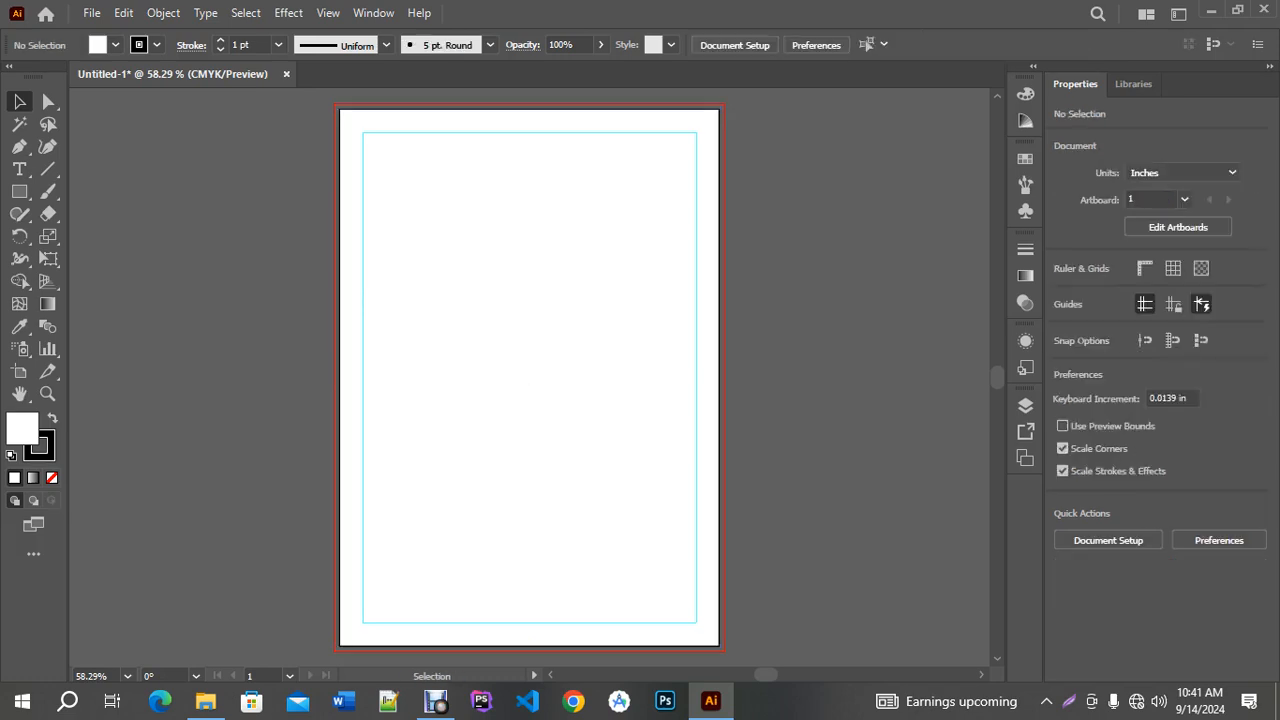
pyautogui.click(698, 623)
pyautogui.moveTo(685, 493); pyautogui.dragTo(726, 538)
pyautogui.moveTo(697, 446); pyautogui.dragTo(726, 489)
pyautogui.click(862, 450)
pyautogui.click(719, 481)
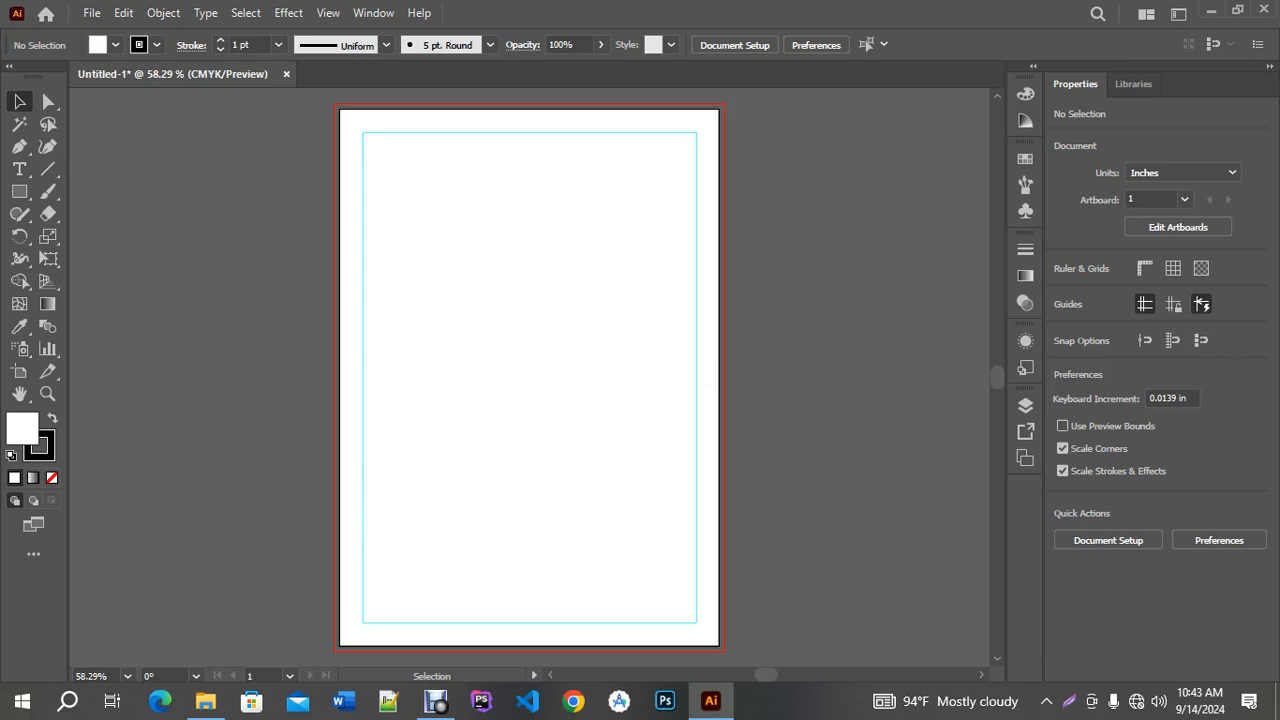
# Place images (7).jpeg from New folder (2) across the artboard's lower half at full width, about 8.27 by 5.89 in.
pyautogui.click(215, 705)
pyautogui.click(573, 446)
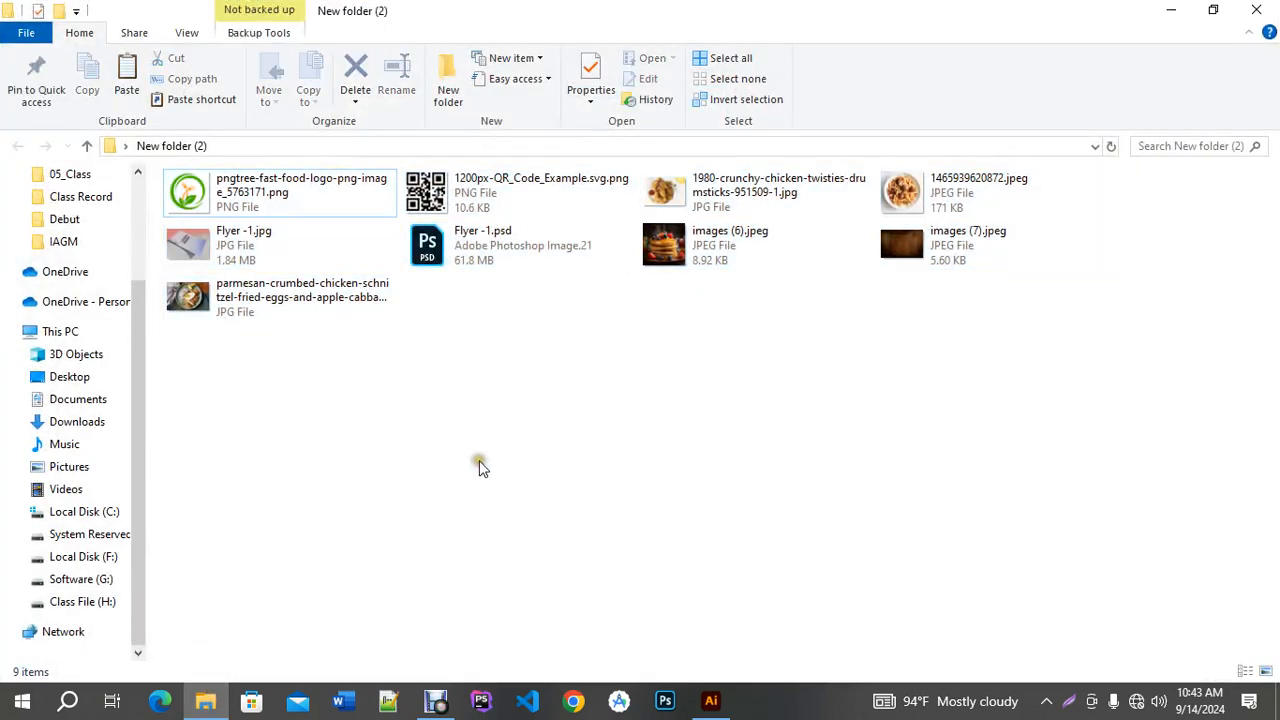
pyautogui.moveTo(914, 252); pyautogui.dragTo(408, 433)
pyautogui.moveTo(514, 490); pyautogui.dragTo(718, 644)
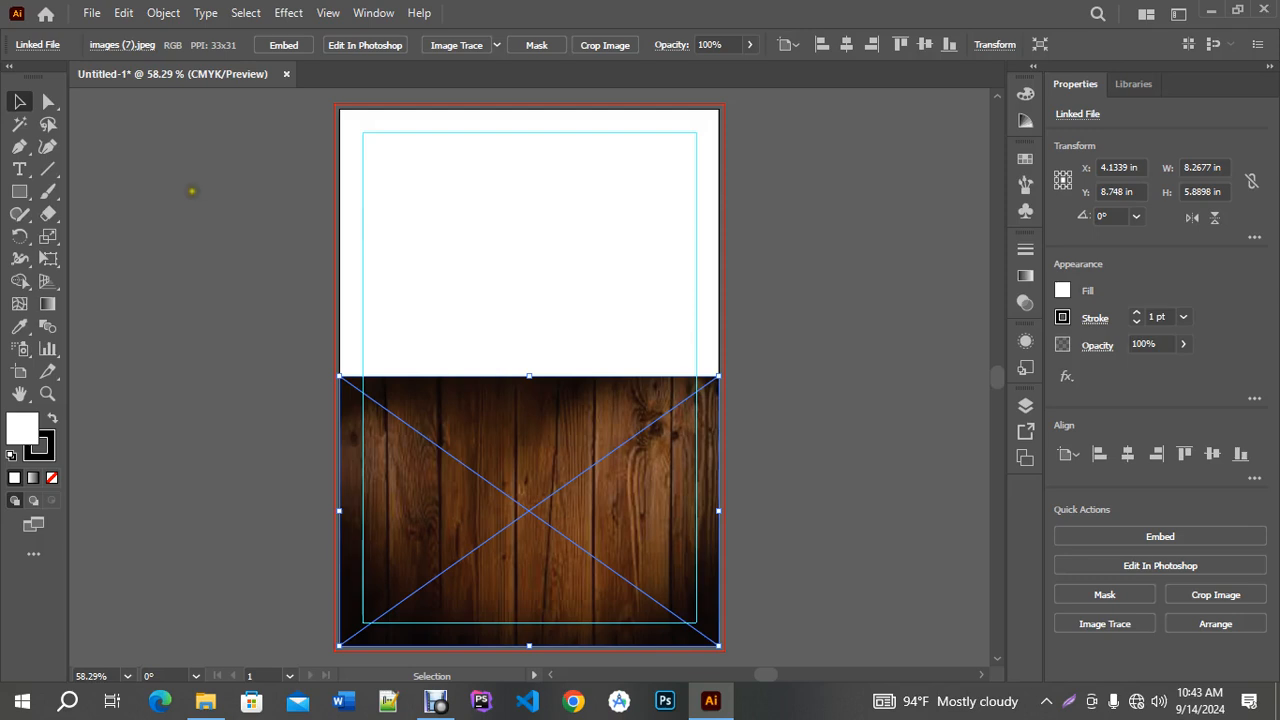
pyautogui.click(137, 165)
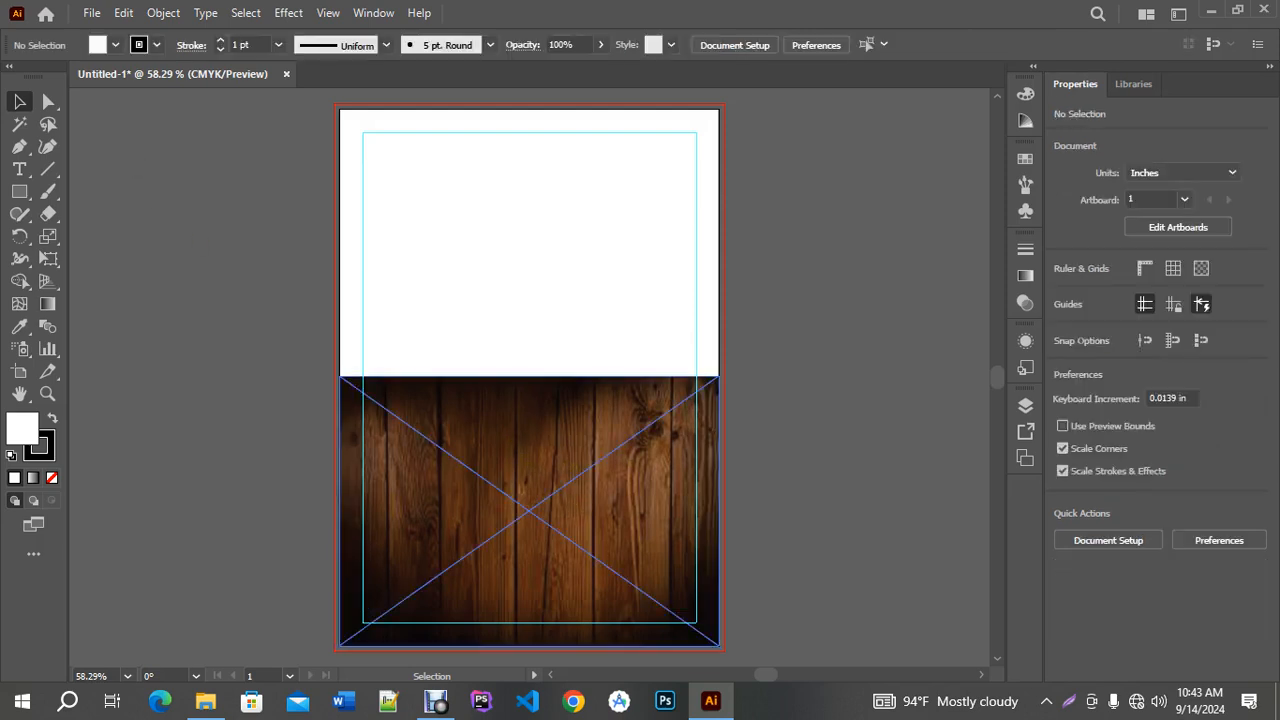
# Stretch the wood image upward from its upper edge to a height of about 6.47 in.
pyautogui.click(582, 378)
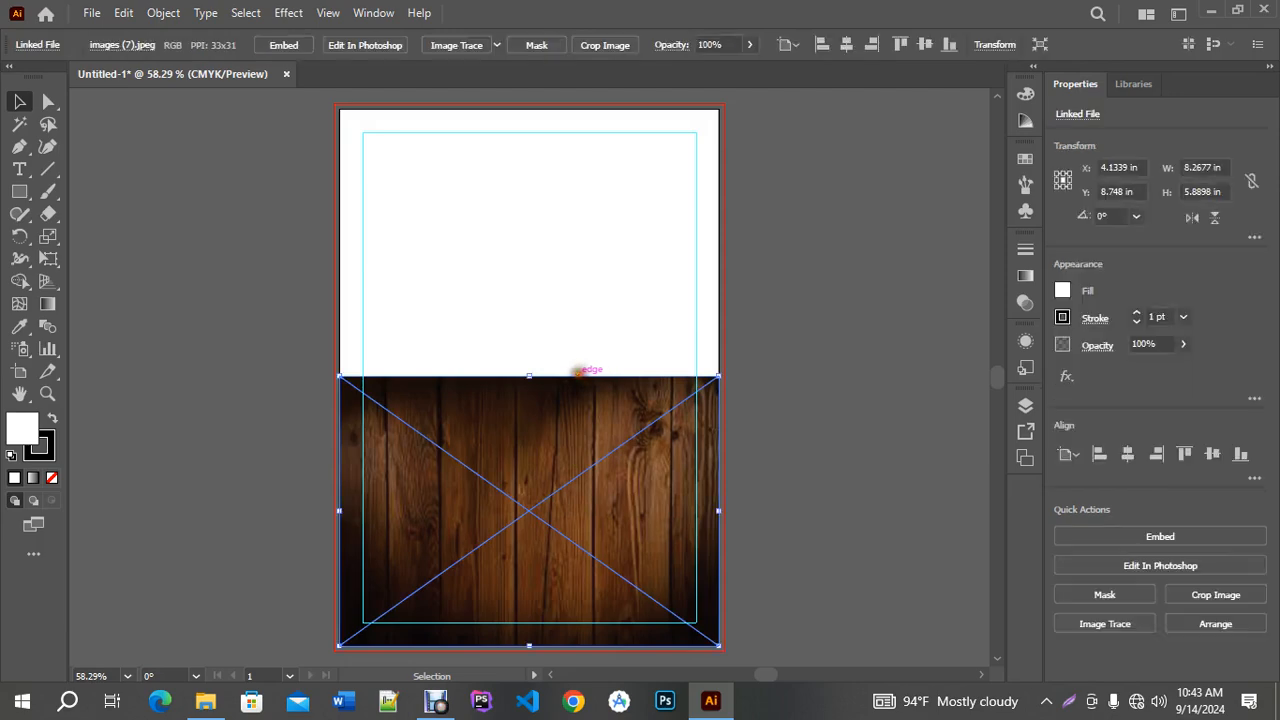
pyautogui.moveTo(529, 370); pyautogui.dragTo(525, 349)
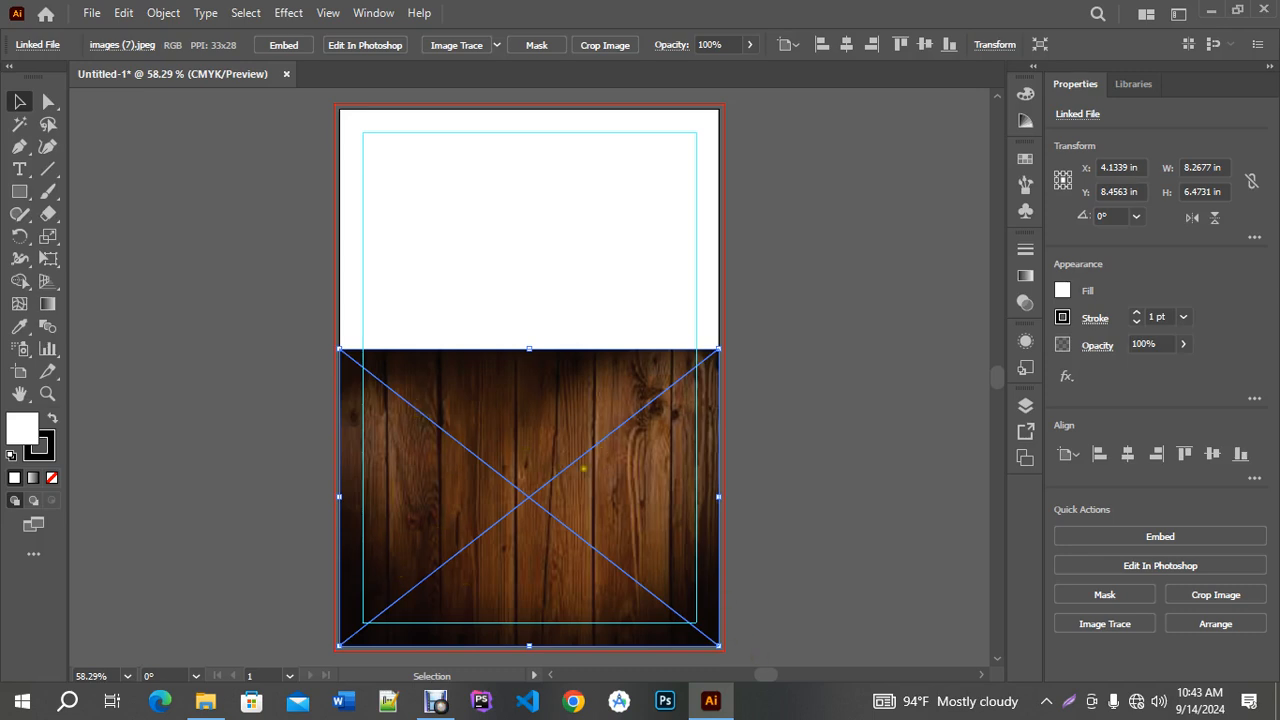
pyautogui.click(812, 418)
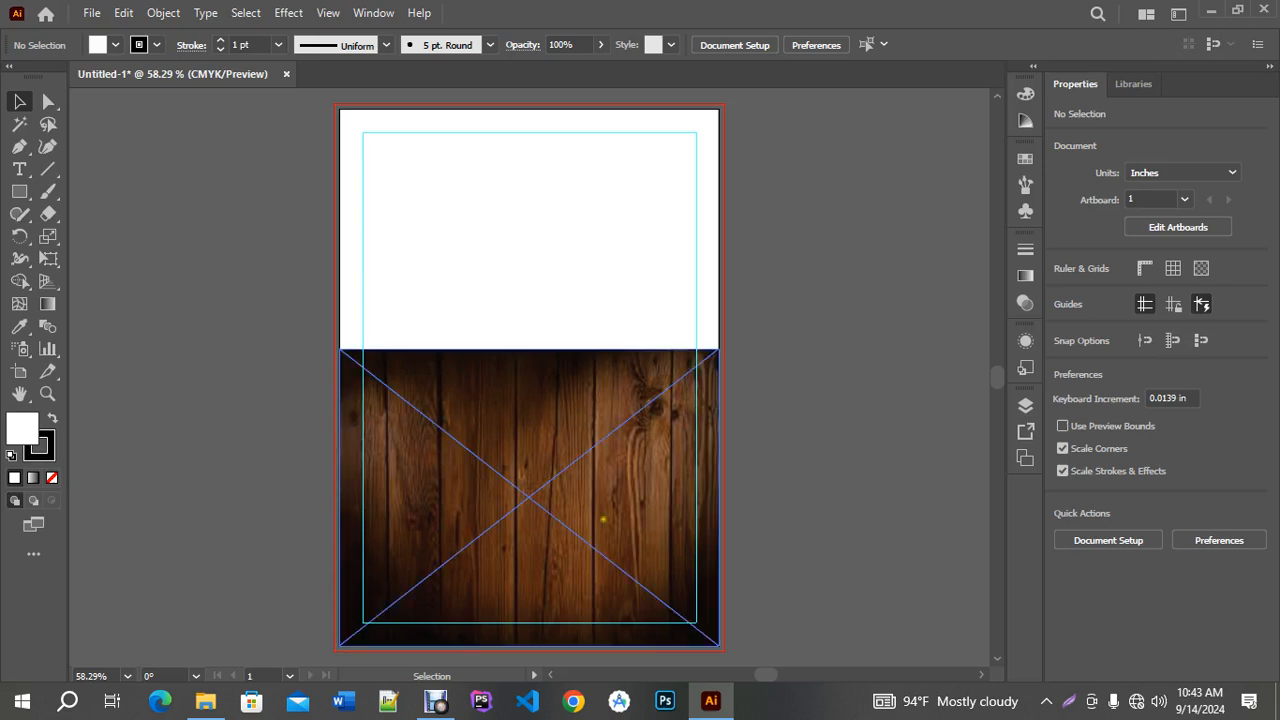
# Embed the linked wood image in the document.
pyautogui.click(490, 494)
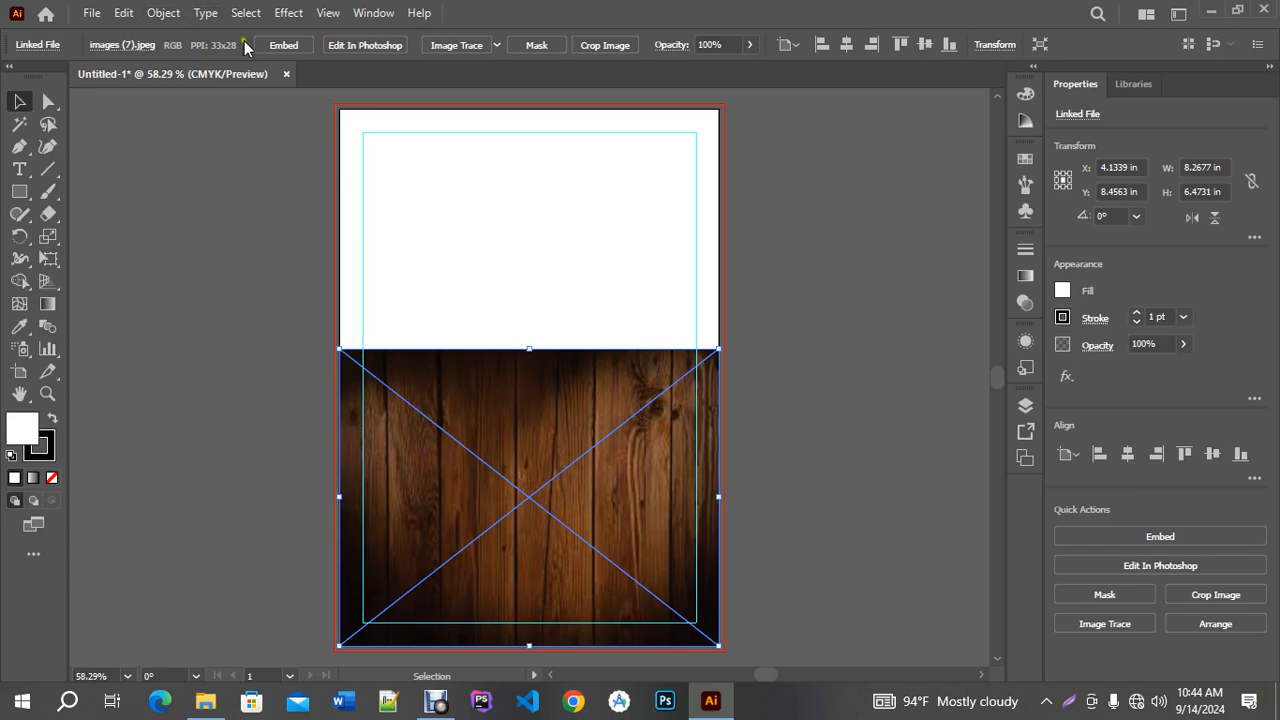
pyautogui.click(284, 45)
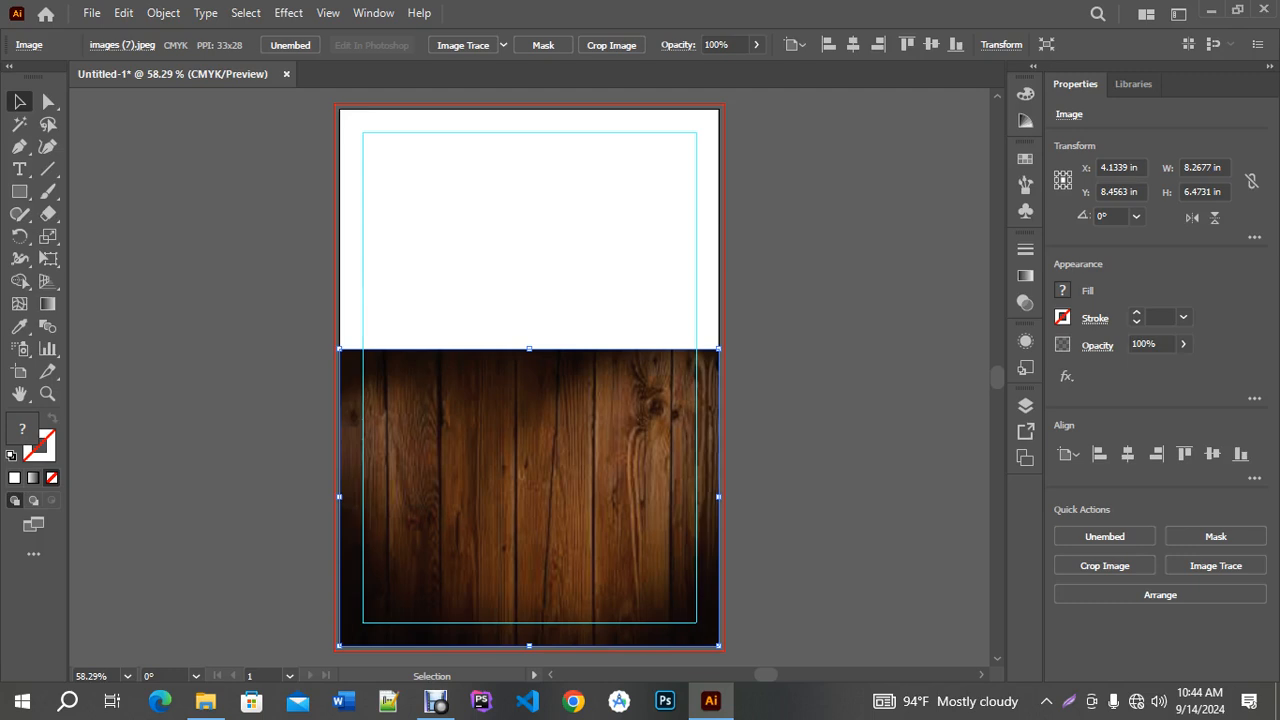
pyautogui.click(786, 389)
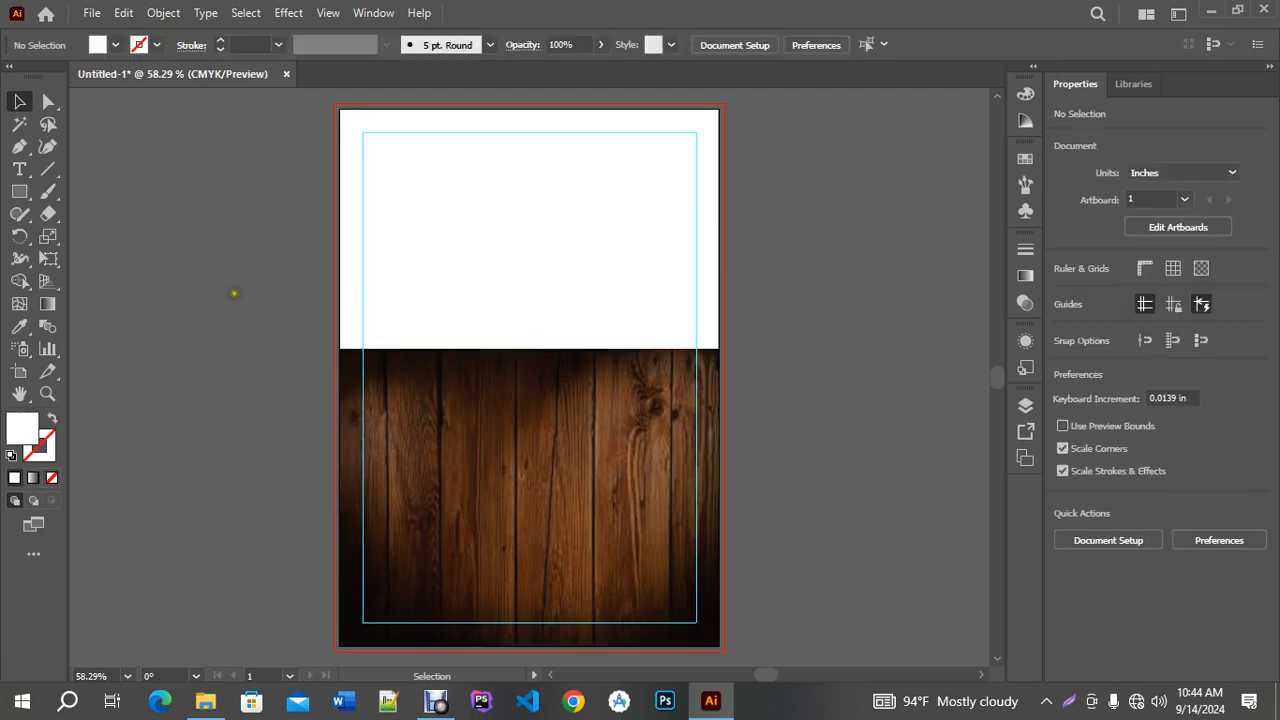
# Draw a rectangle covering the whole artboard, 8.2677 by 11.6929 in, and fill it with a white-to-black linear gradient at 90°.
pyautogui.click(19, 191)
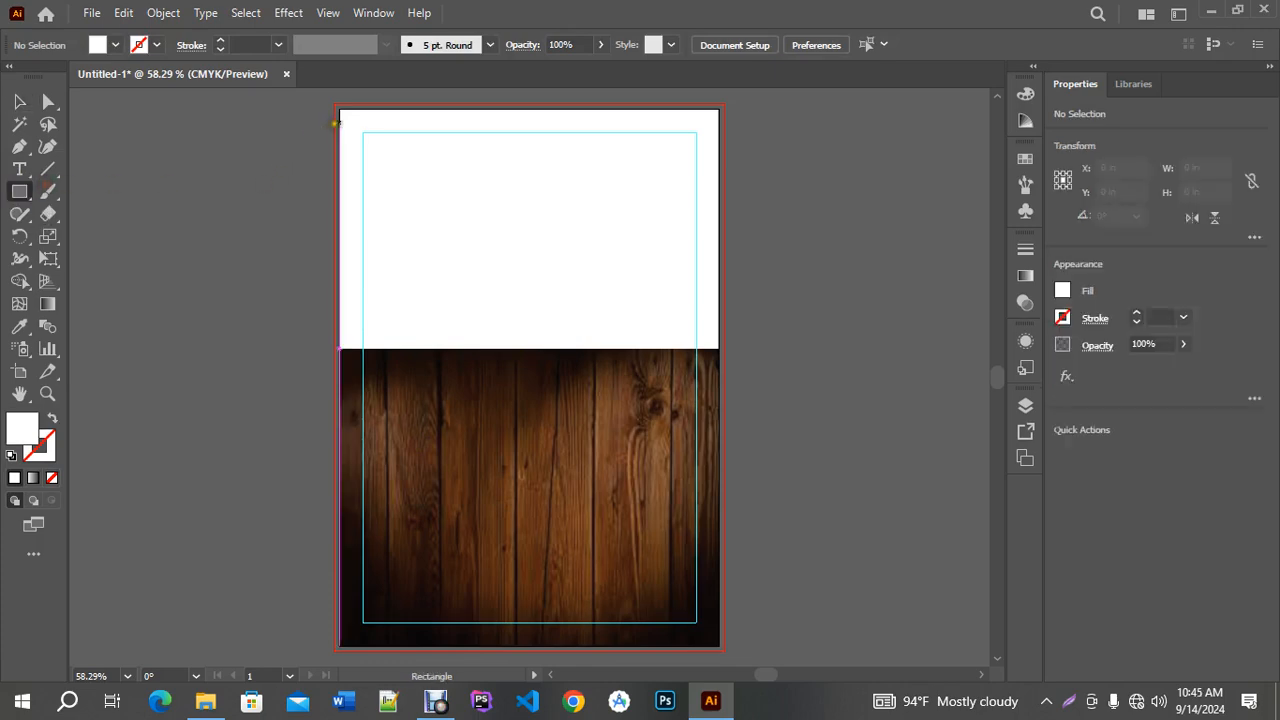
pyautogui.moveTo(339, 107); pyautogui.dragTo(718, 646)
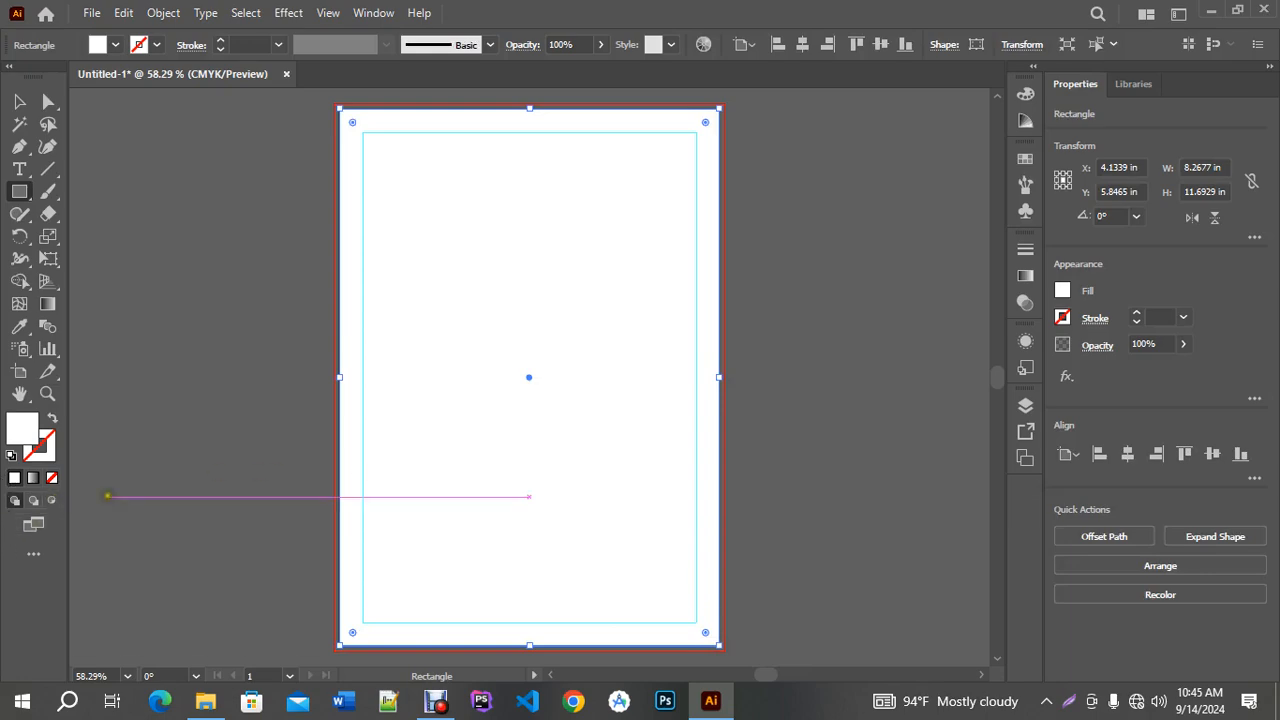
pyautogui.click(33, 478)
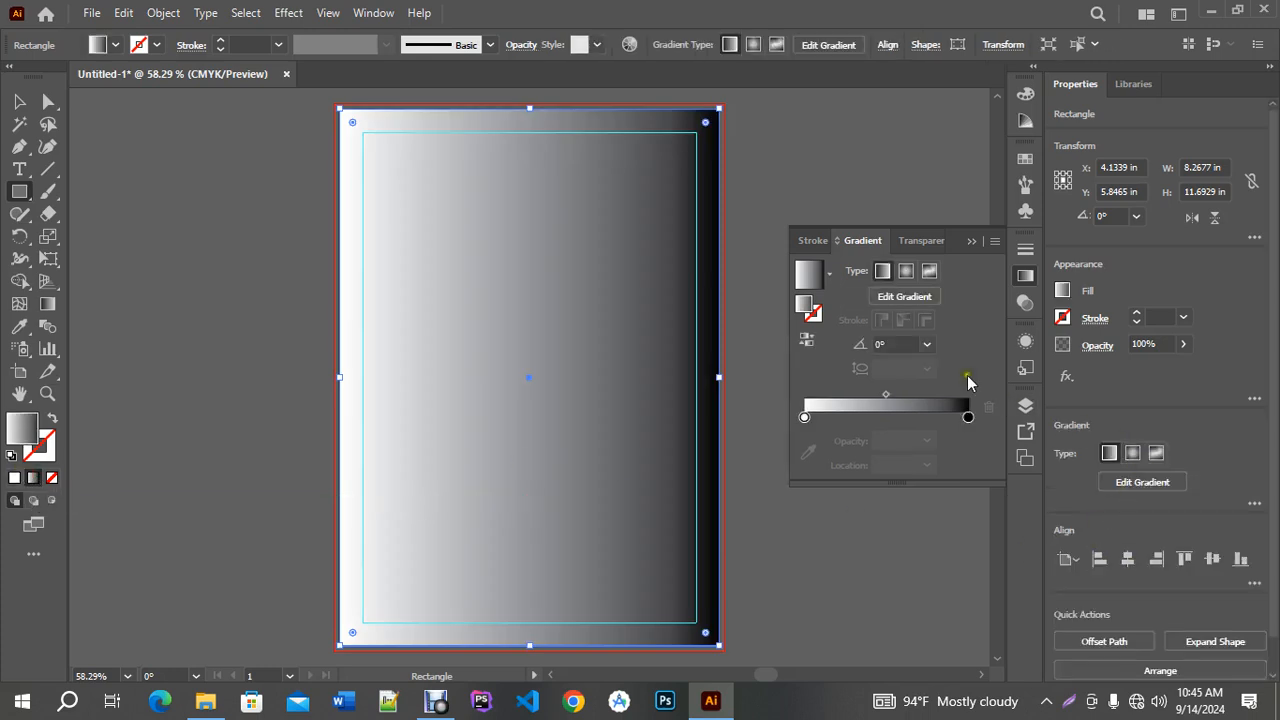
pyautogui.click(927, 344)
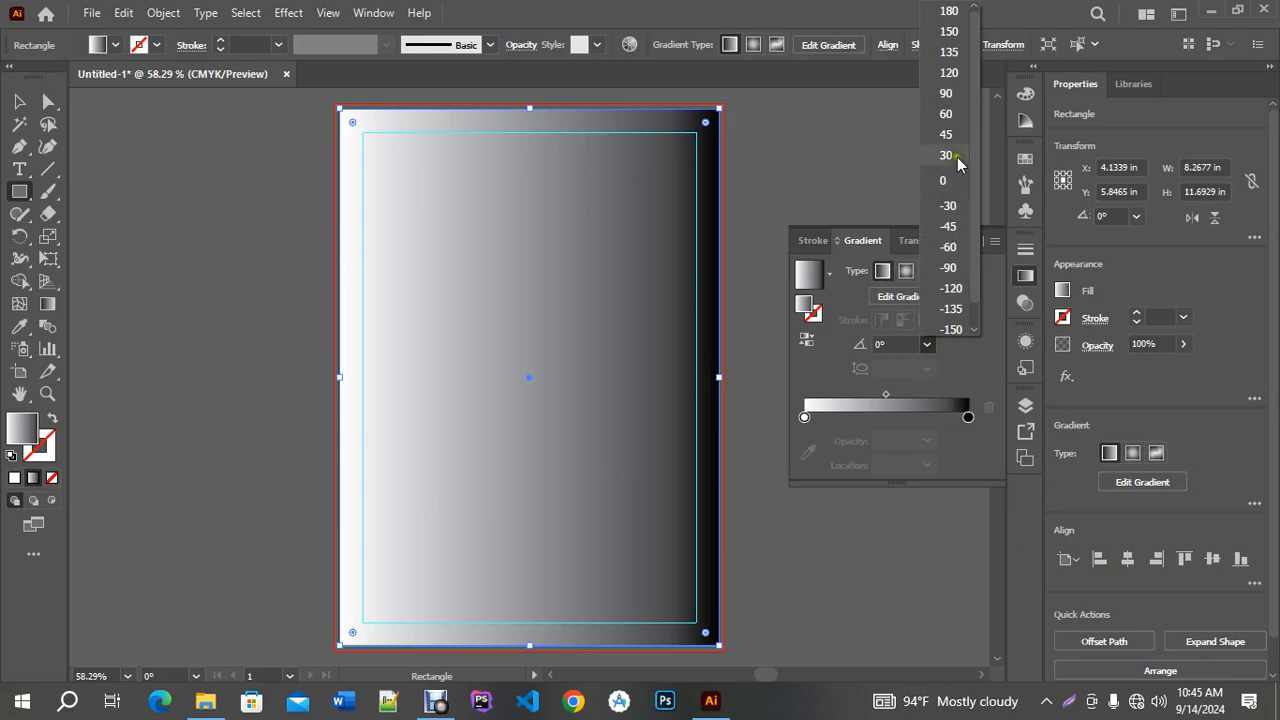
pyautogui.click(950, 93)
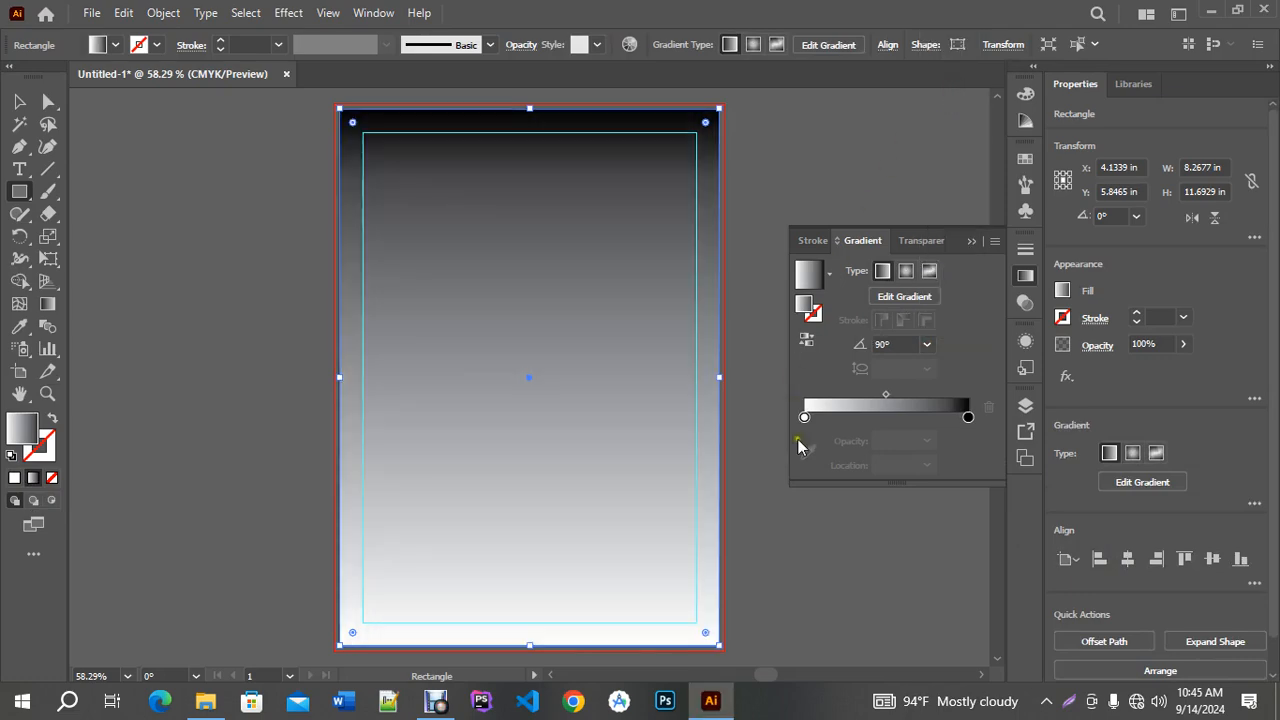
# Set the white gradient stop's opacity to 0% and move it to a location of about 22%.
pyautogui.click(969, 418)
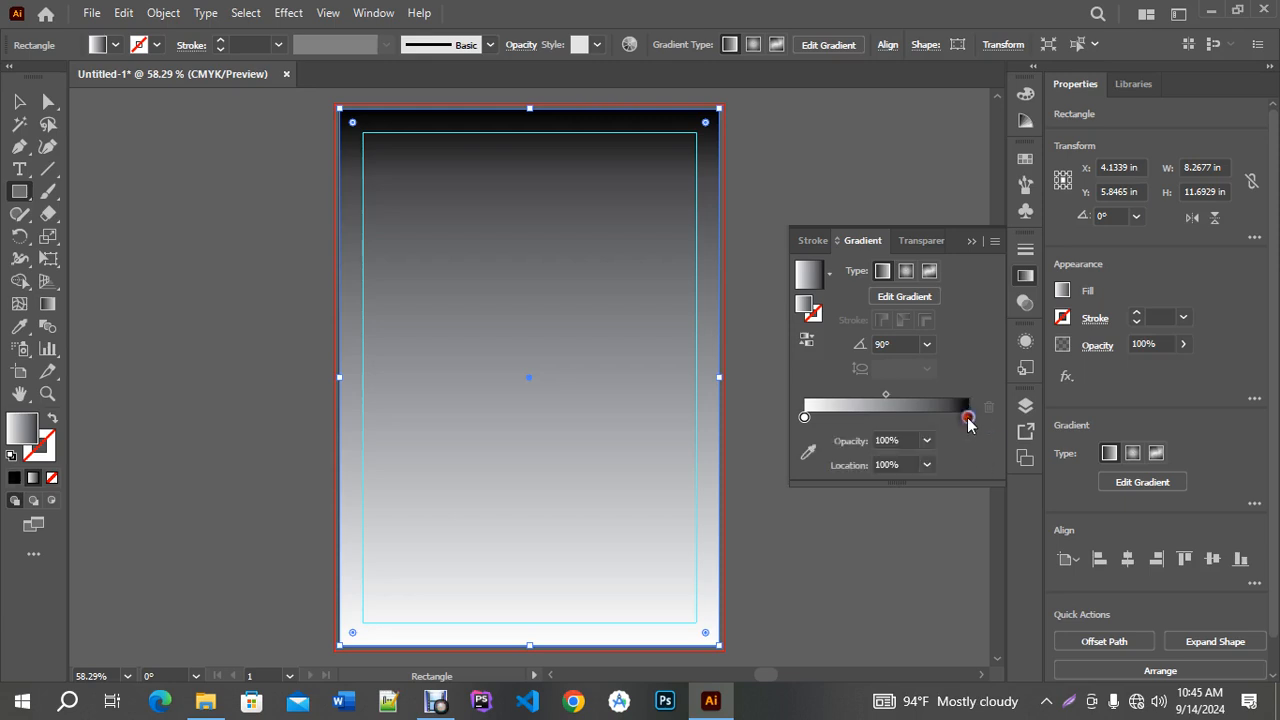
pyautogui.doubleClick(969, 418)
pyautogui.click(805, 419)
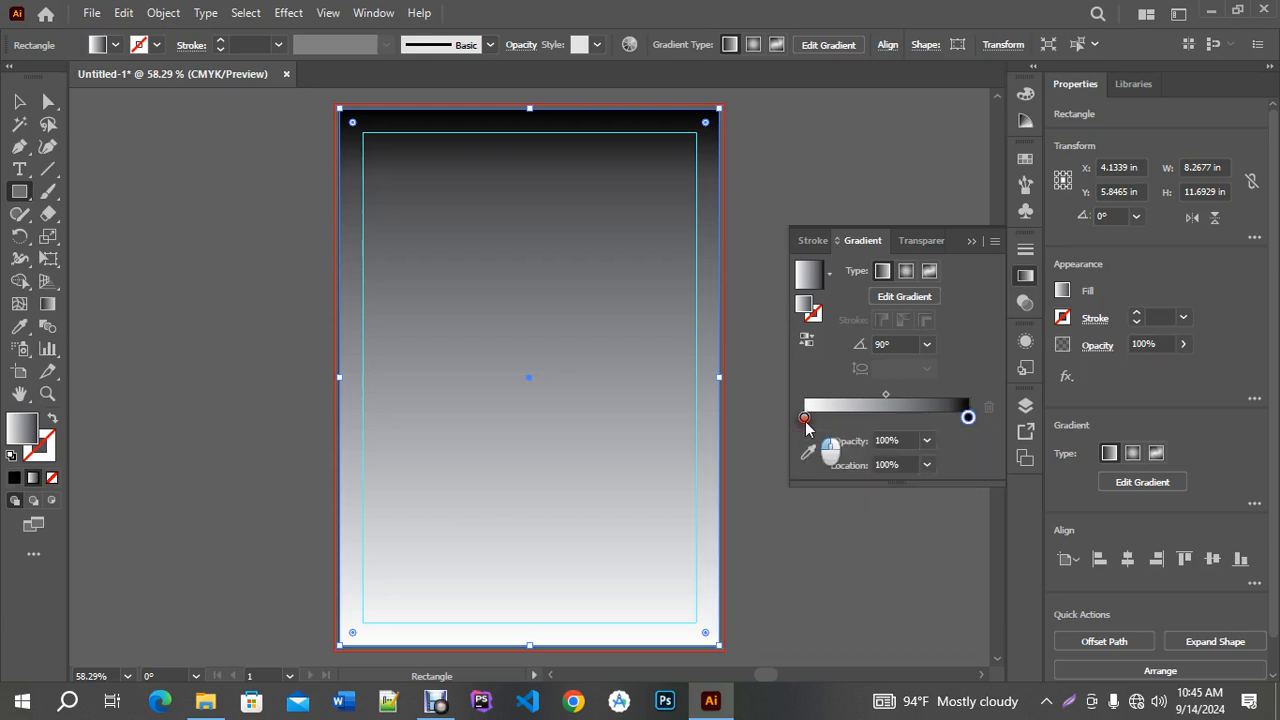
pyautogui.click(805, 417)
pyautogui.click(927, 443)
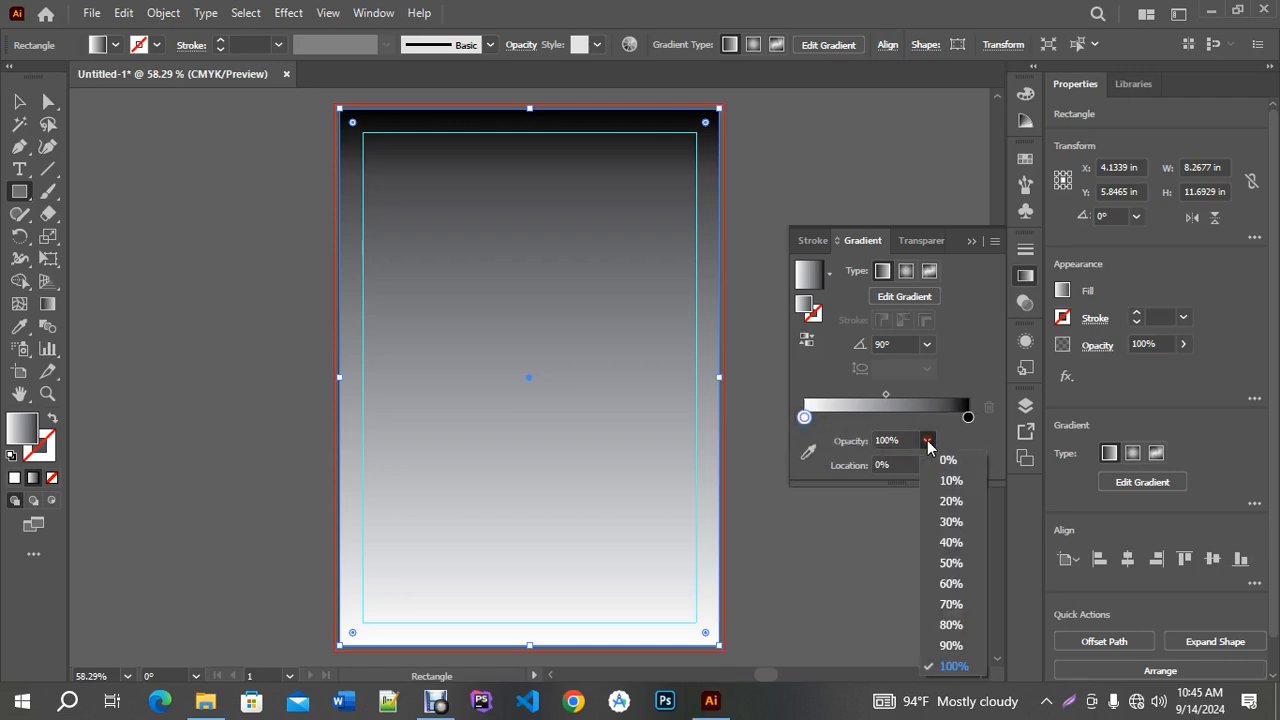
pyautogui.click(950, 470)
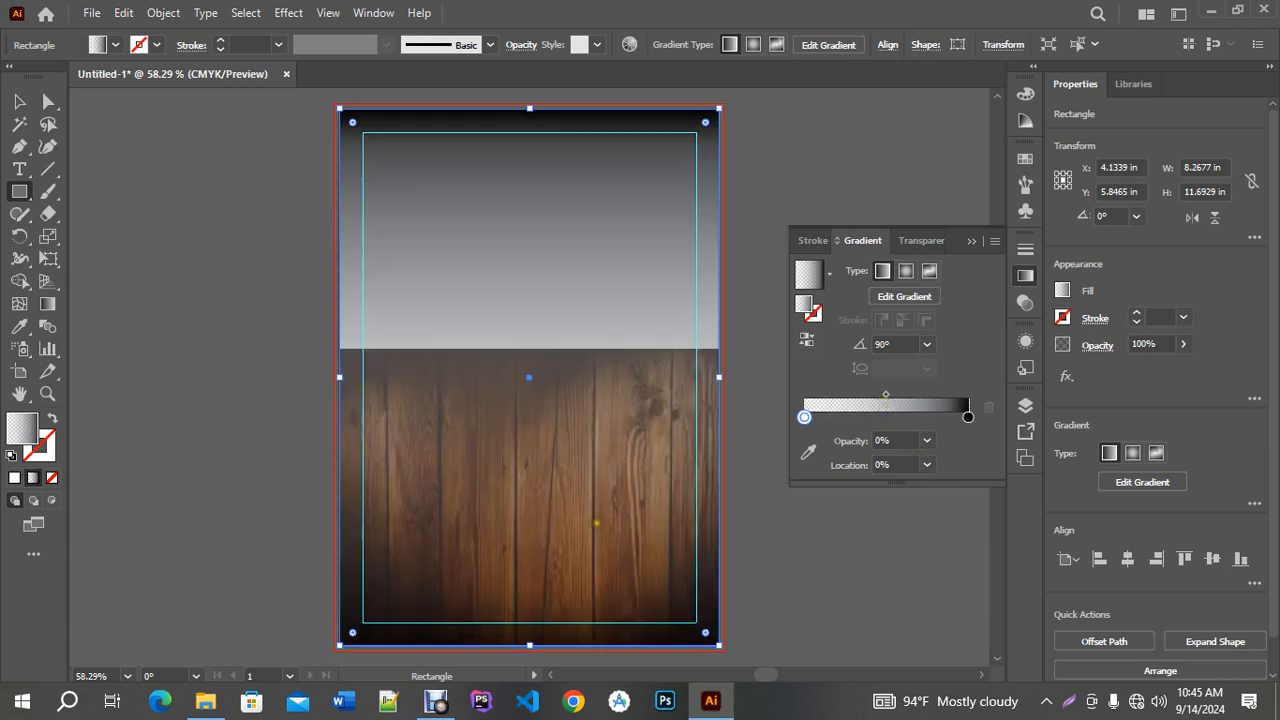
pyautogui.moveTo(805, 416); pyautogui.dragTo(840, 422)
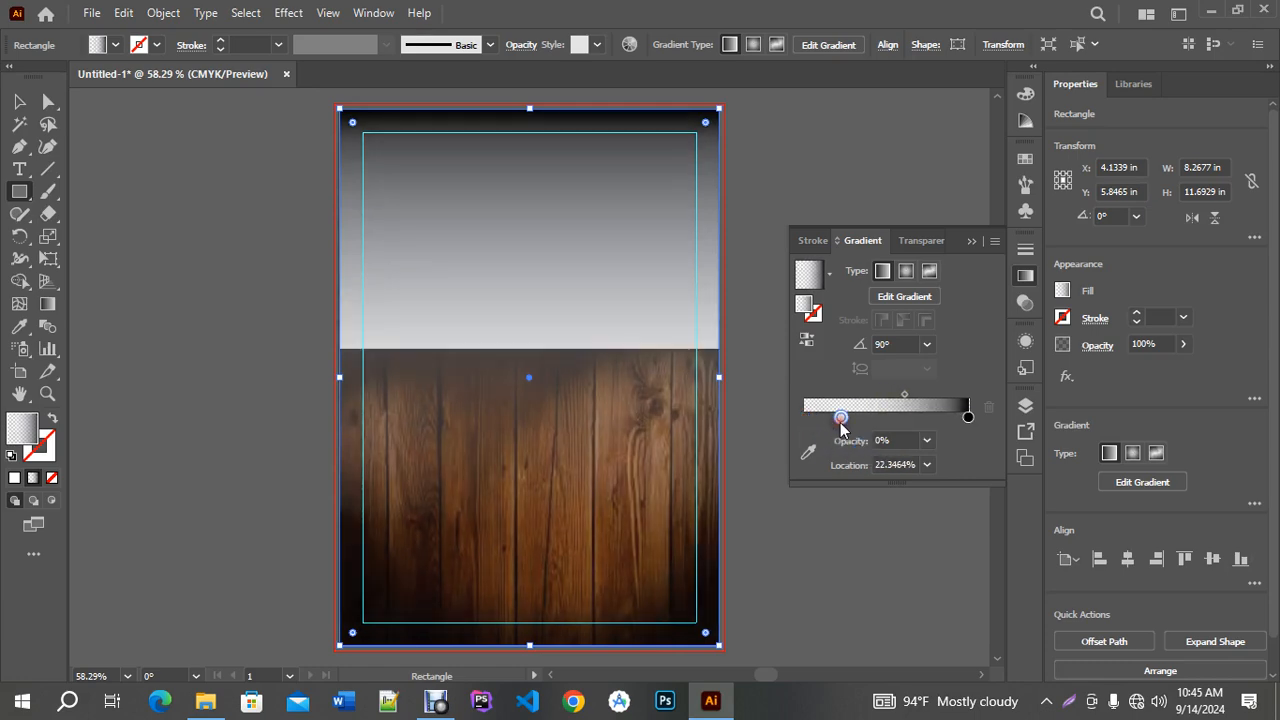
# Add a middle gradient stop, colour it with brown sampled from the wood image, and place it at about 53%.
pyautogui.click(901, 416)
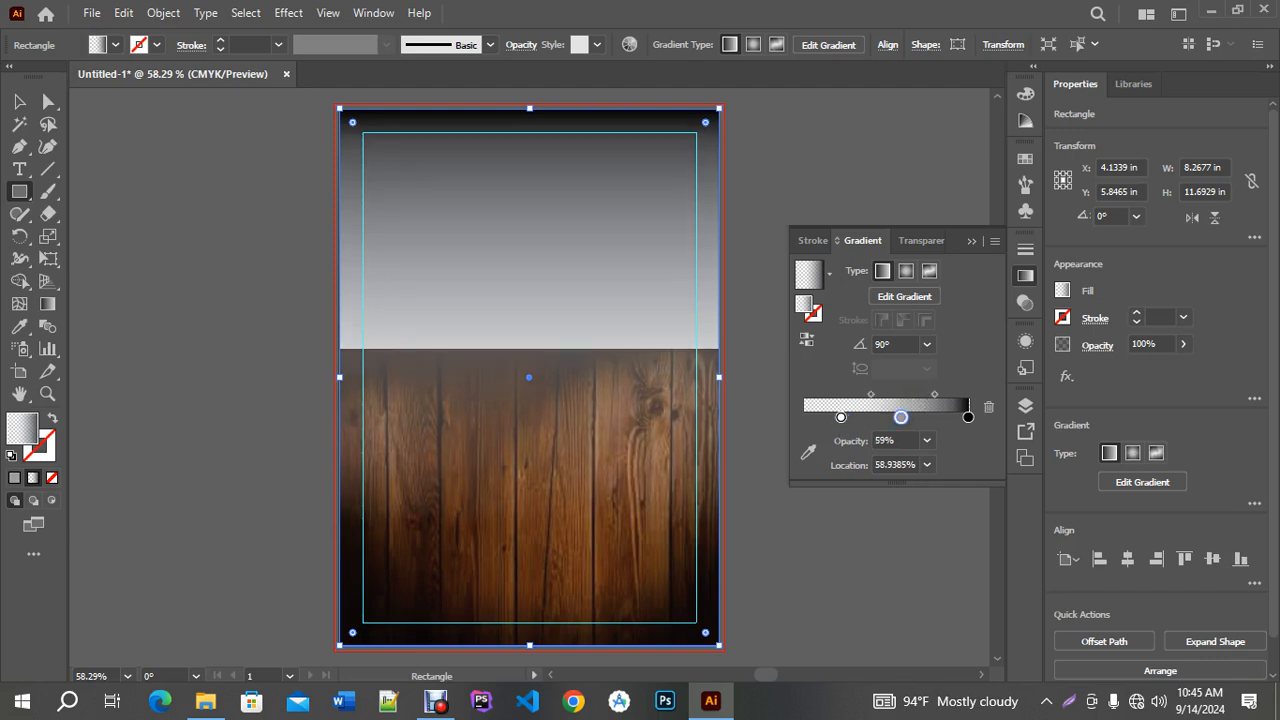
pyautogui.doubleClick(901, 416)
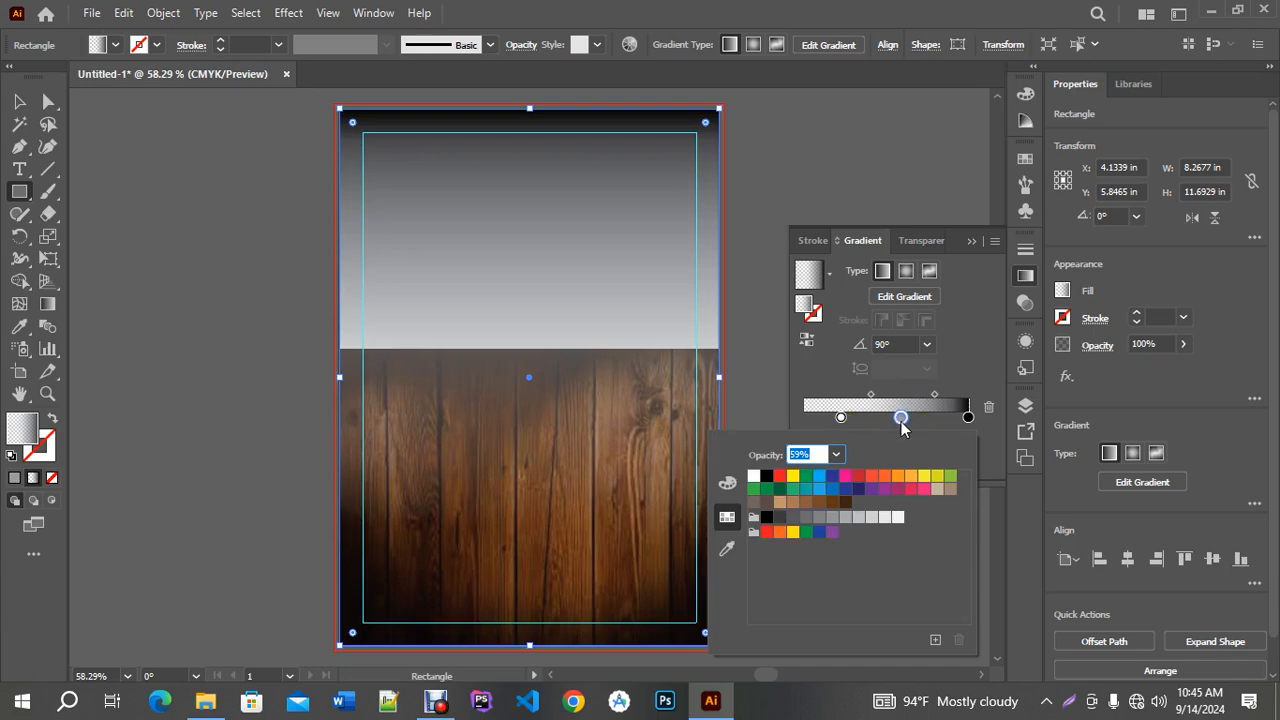
pyautogui.click(727, 548)
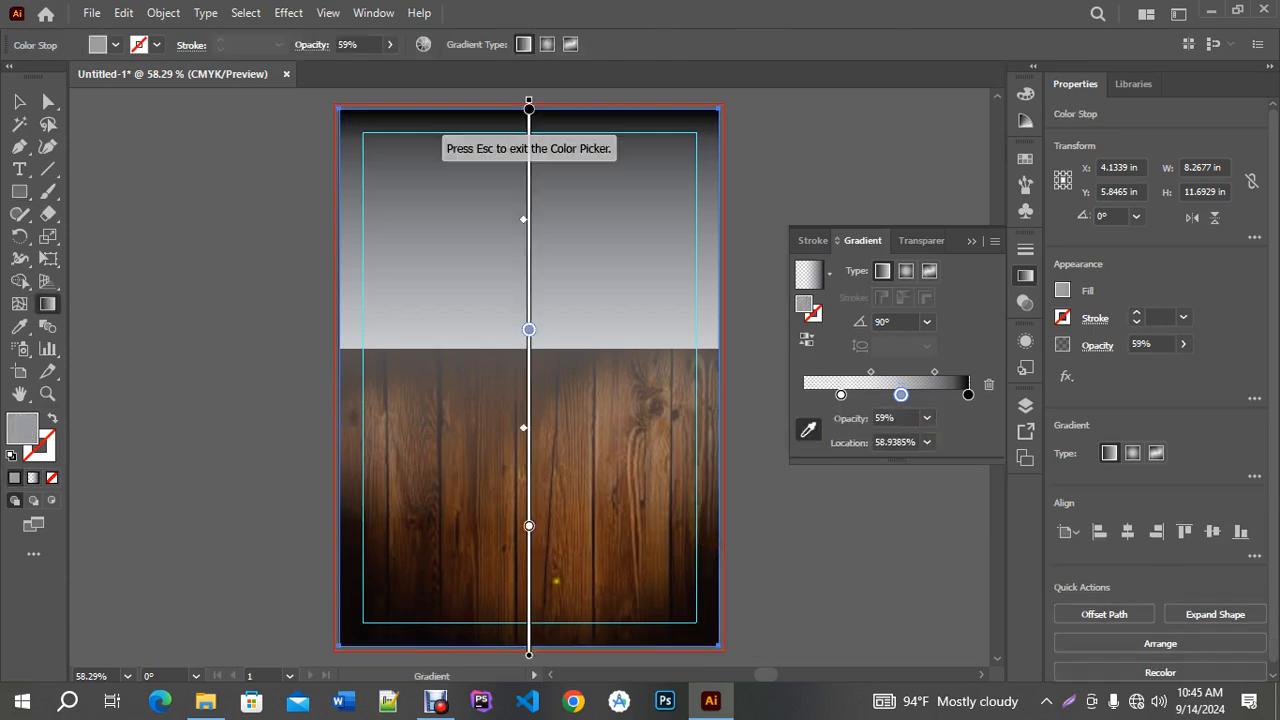
pyautogui.click(564, 590)
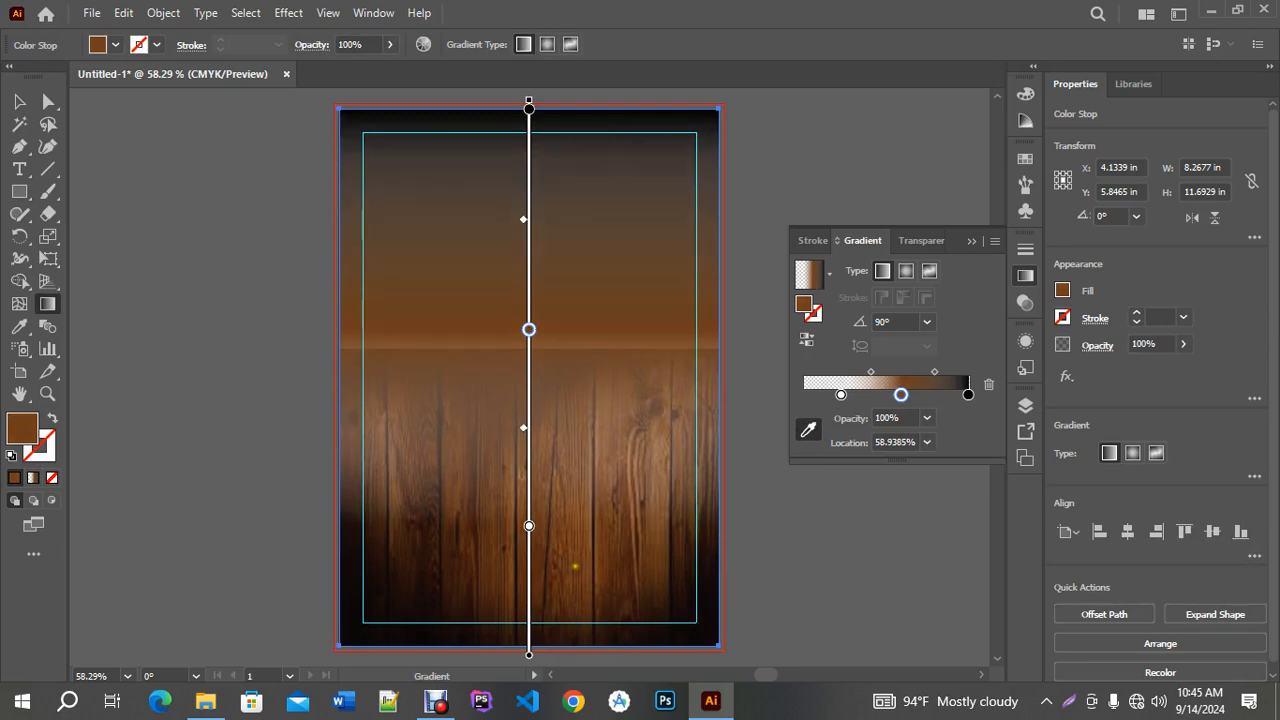
pyautogui.moveTo(529, 329); pyautogui.dragTo(529, 361)
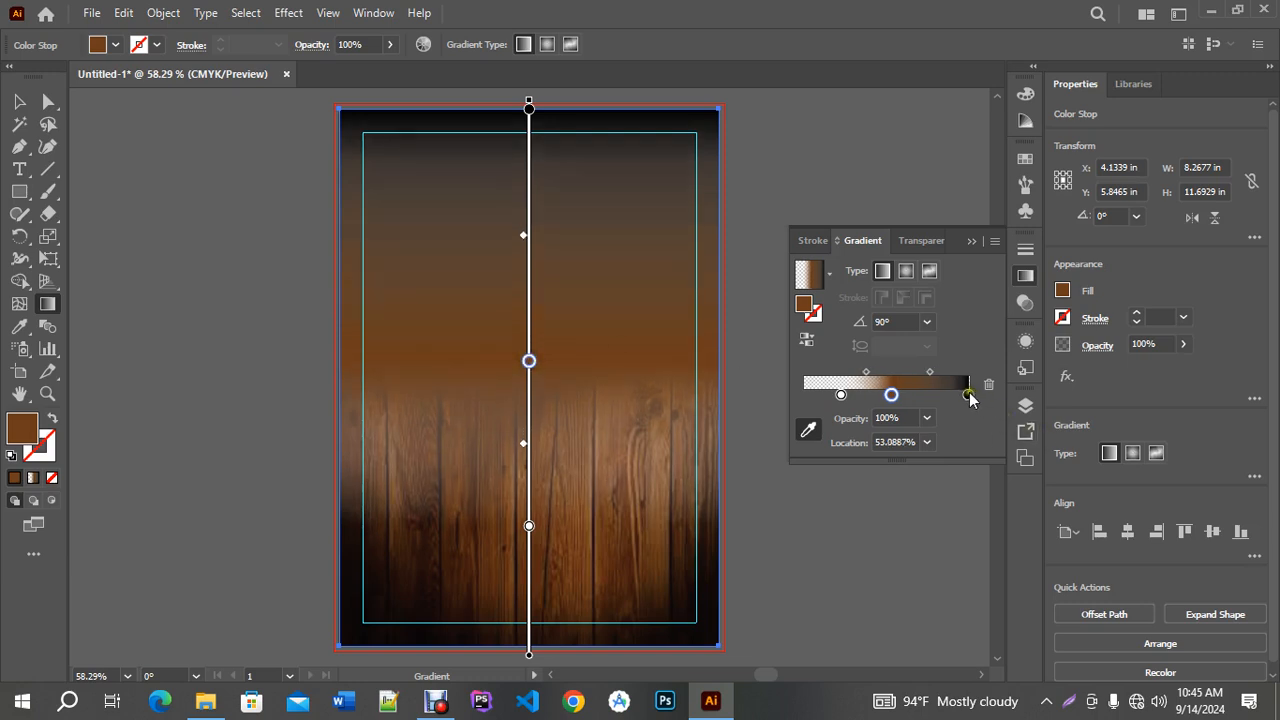
# Remove the black gradient stop and reposition the transparent stop to about 5% and the brown stop to about 54%.
pyautogui.moveTo(970, 396); pyautogui.dragTo(977, 571)
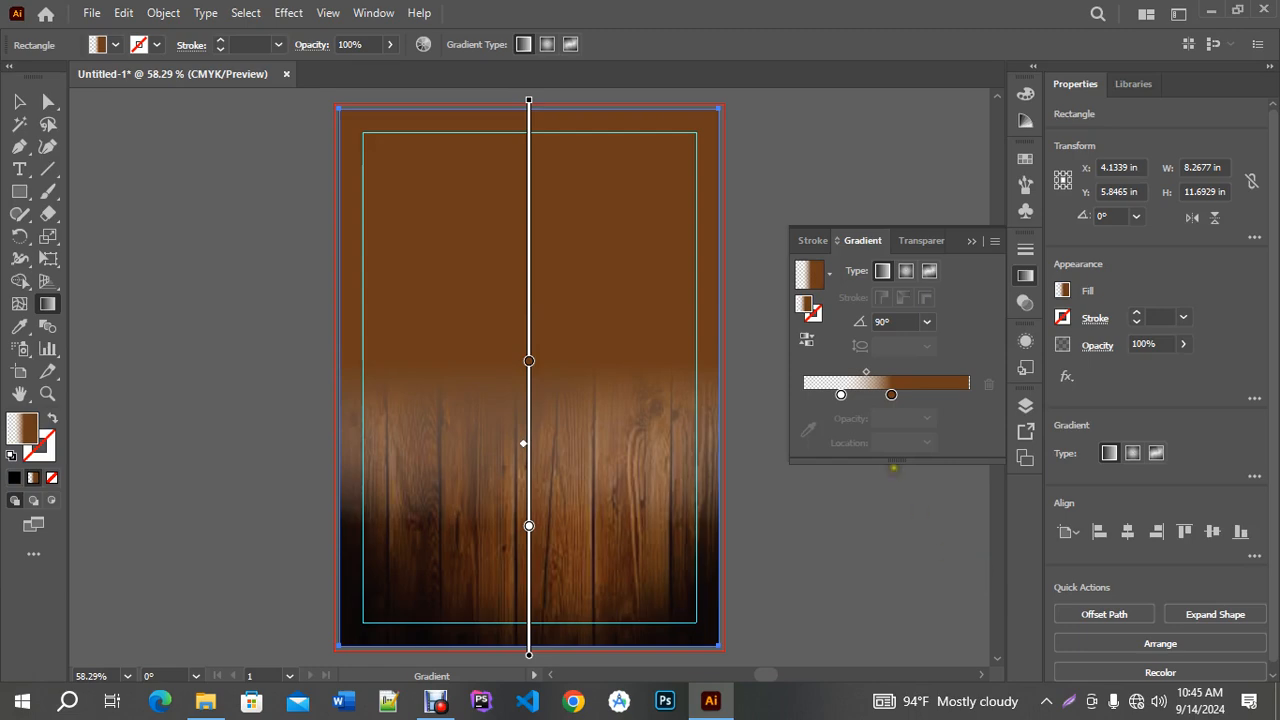
pyautogui.moveTo(891, 395); pyautogui.dragTo(795, 400)
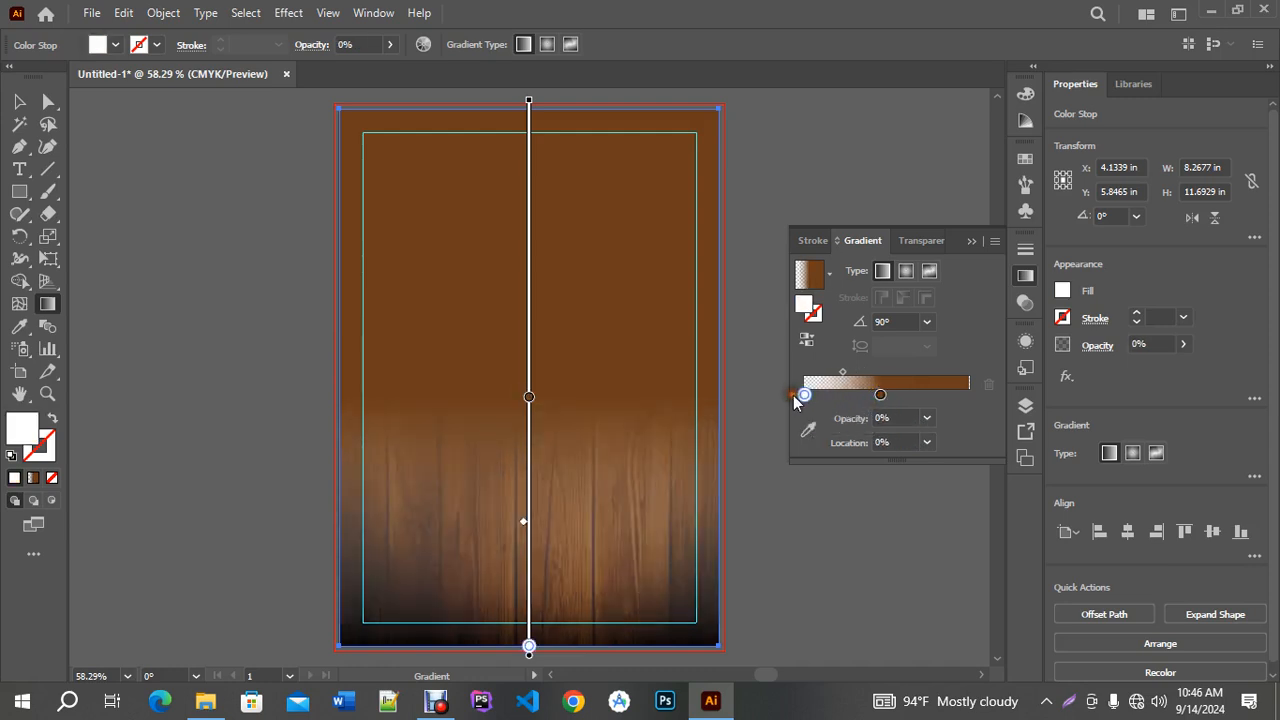
pyautogui.moveTo(880, 395); pyautogui.dragTo(898, 398)
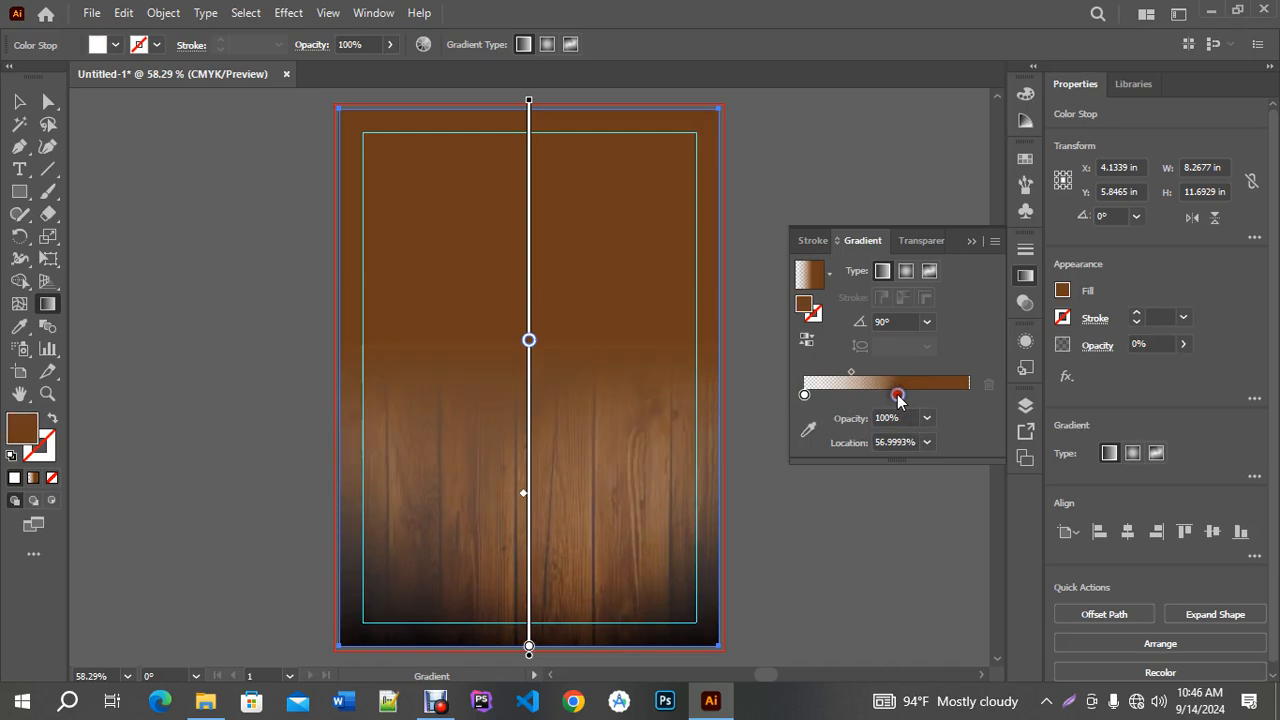
pyautogui.moveTo(529, 340)
pyautogui.mouseDown()
pyautogui.moveTo(529, 311)
pyautogui.moveTo(529, 357)
pyautogui.mouseUp()
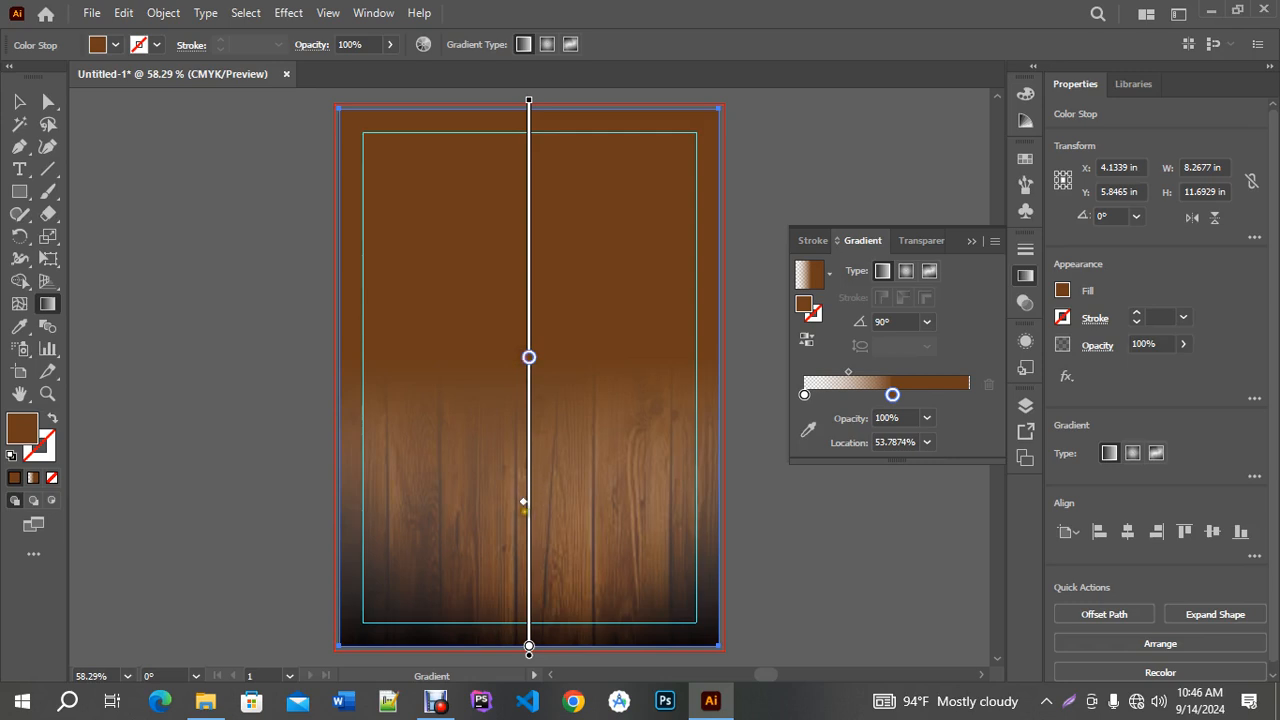
pyautogui.click(529, 639)
pyautogui.moveTo(529, 639)
pyautogui.mouseDown()
pyautogui.moveTo(529, 442)
pyautogui.moveTo(529, 616)
pyautogui.mouseUp()
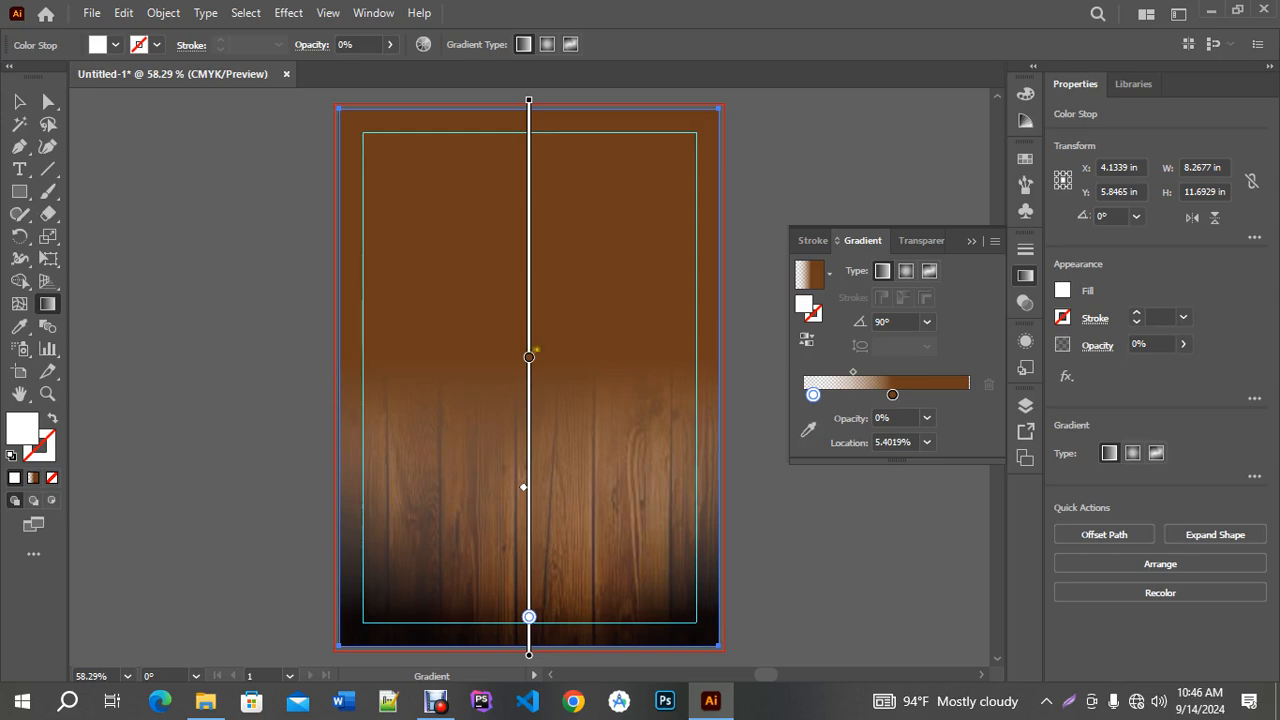
# Recolour the brown gradient stop with the lighter brown swatch just after C=25 M=40 Y=65 K=0.
pyautogui.doubleClick(892, 394)
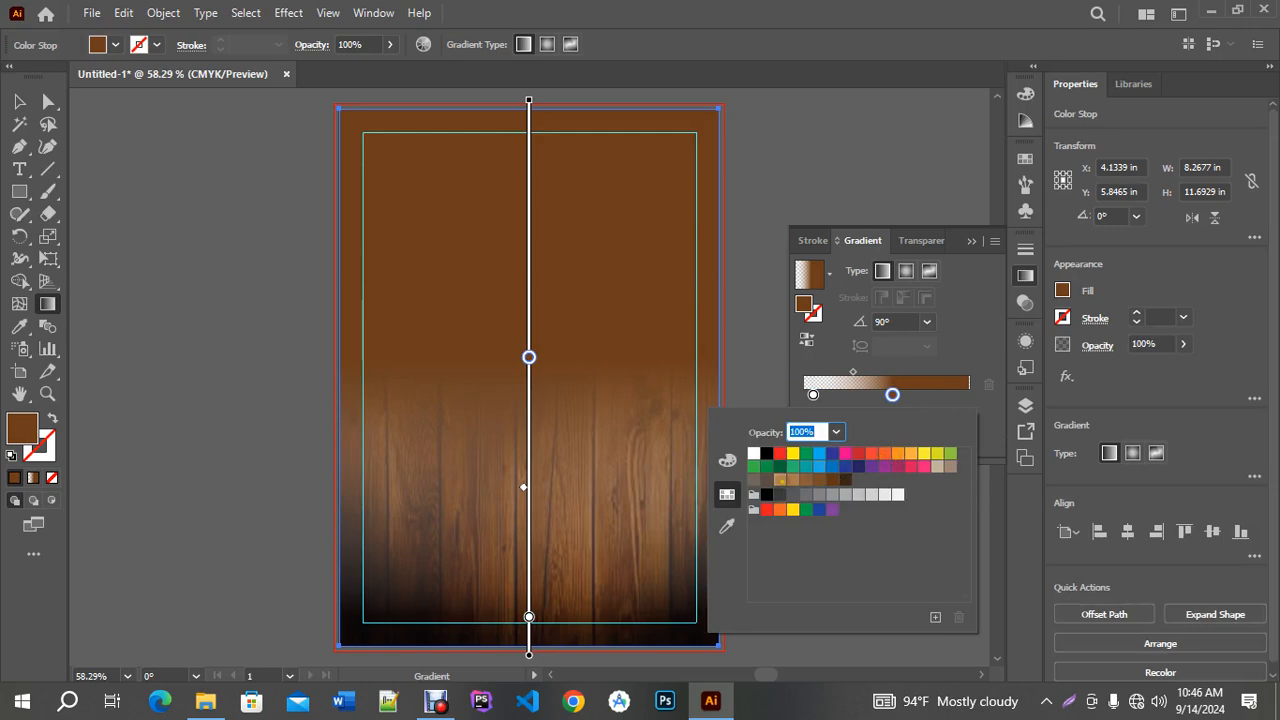
pyautogui.click(780, 479)
pyautogui.click(792, 479)
pyautogui.click(780, 479)
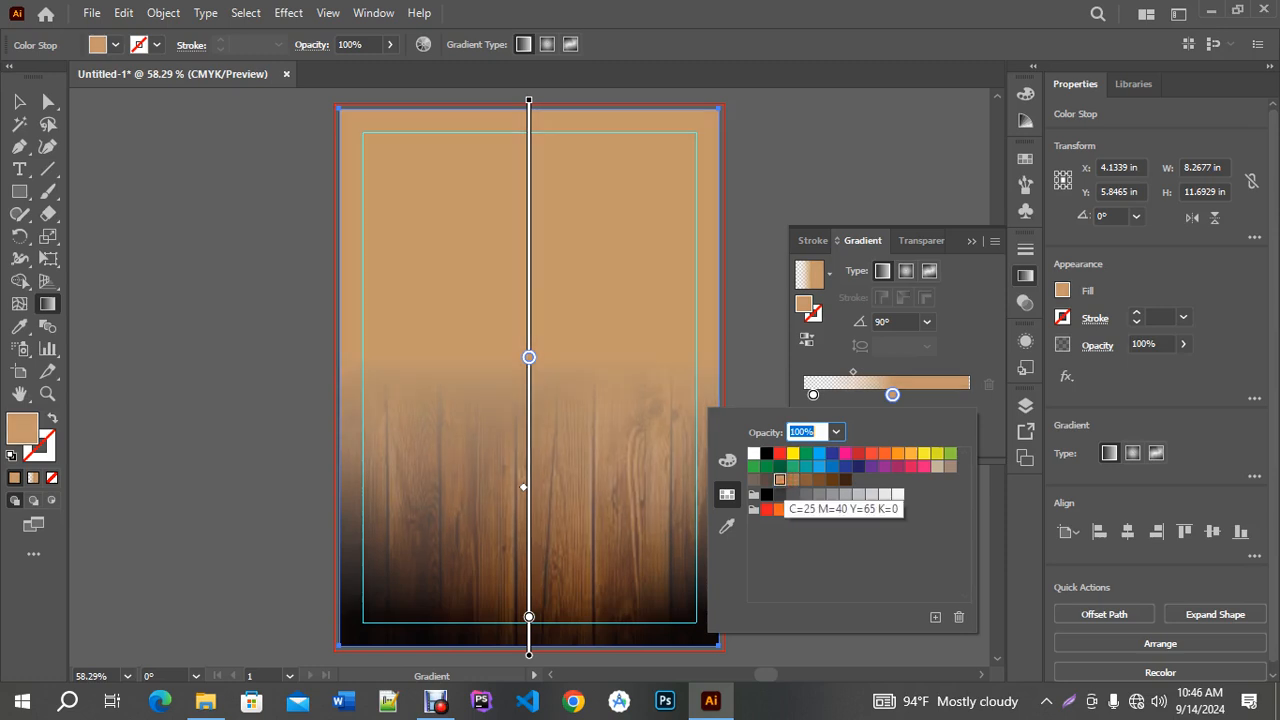
pyautogui.click(792, 479)
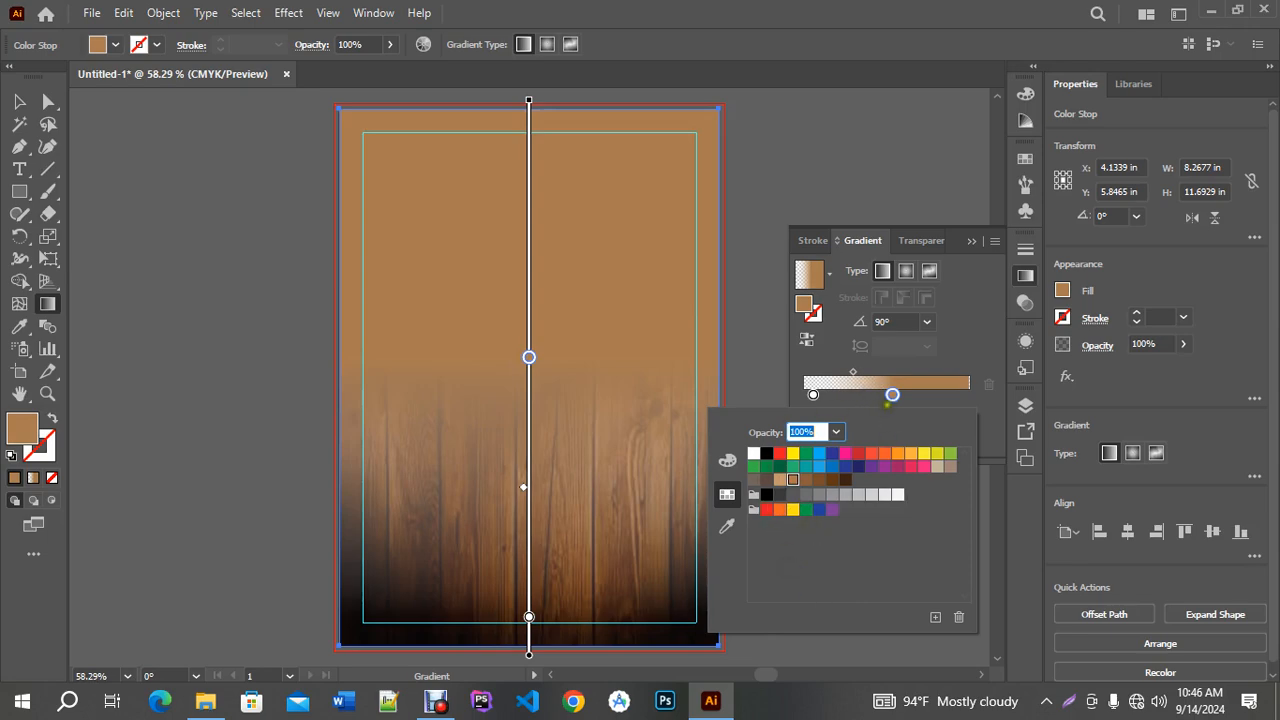
# Move the light brown gradient stop to a location of about 47% and finish editing the gradient.
pyautogui.click(882, 396)
pyautogui.moveTo(886, 398); pyautogui.dragTo(881, 396)
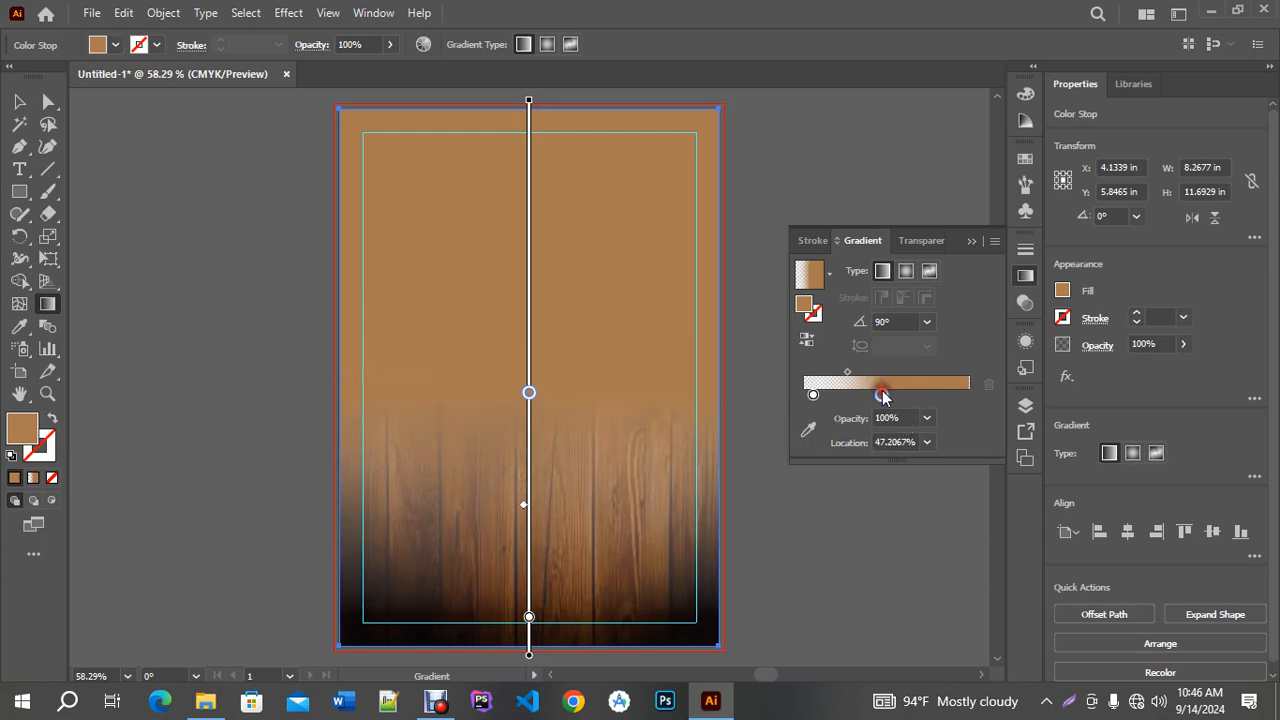
pyautogui.click(873, 503)
pyautogui.click(19, 101)
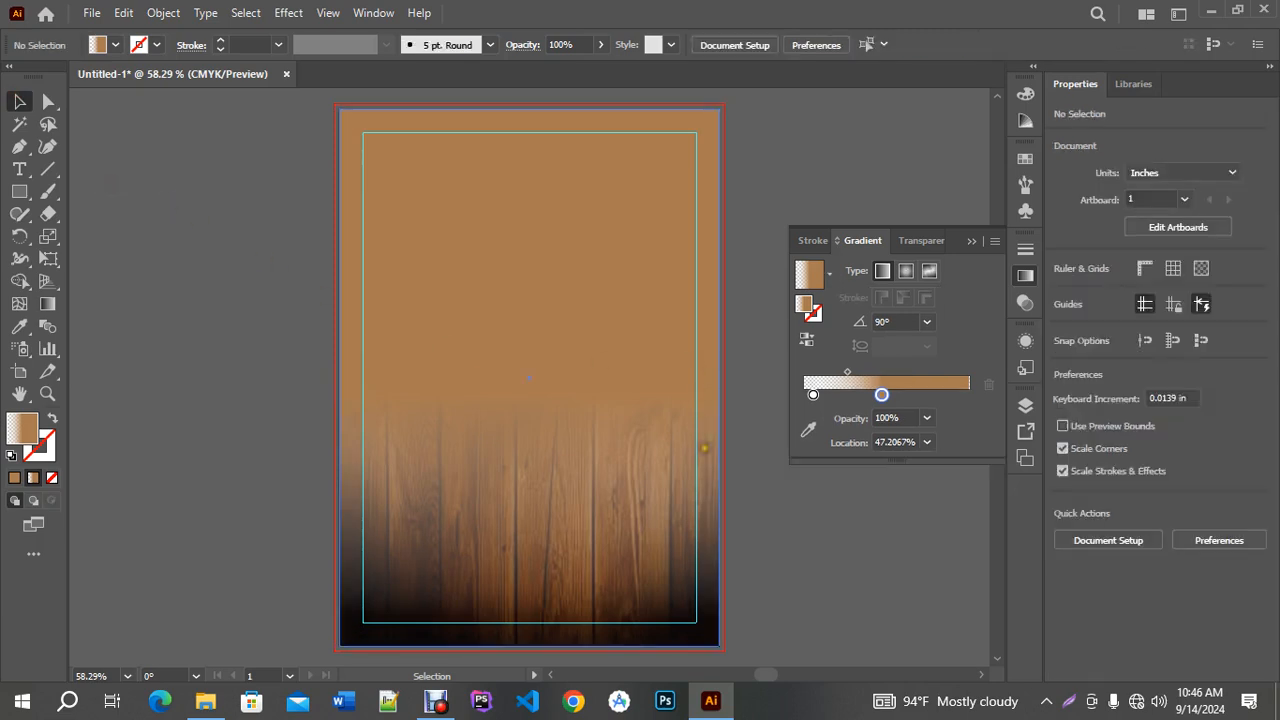
pyautogui.click(972, 240)
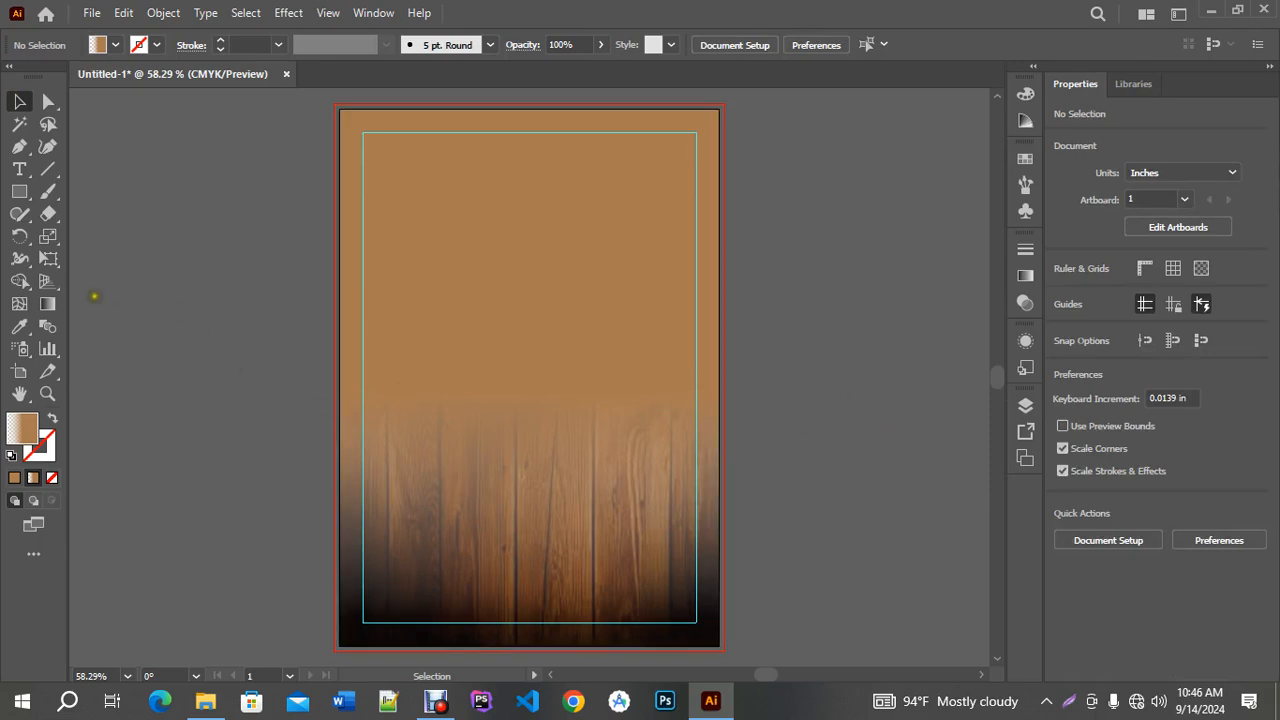
# Draw a vertical line about 5.85 in long from the artboard's top midpoint to its centre, with a 60 pt black stroke and triangular width profile.
pyautogui.click(47, 172)
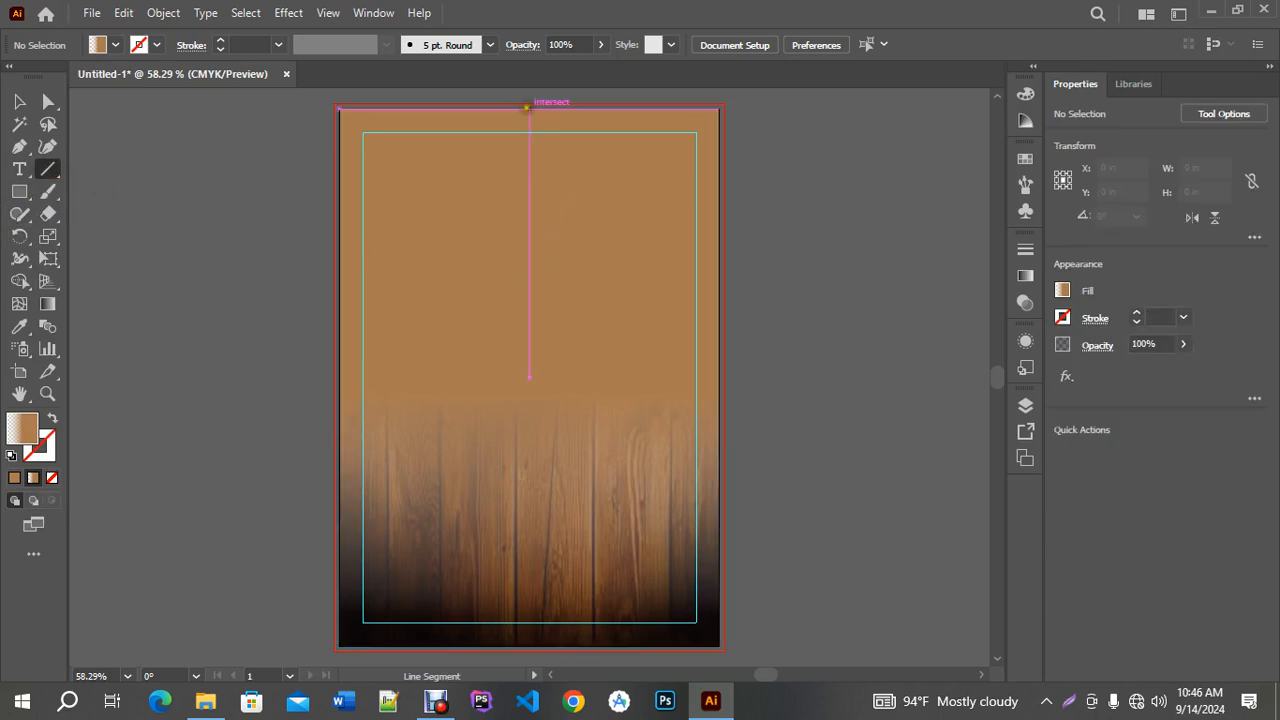
pyautogui.moveTo(529, 107); pyautogui.dragTo(529, 376)
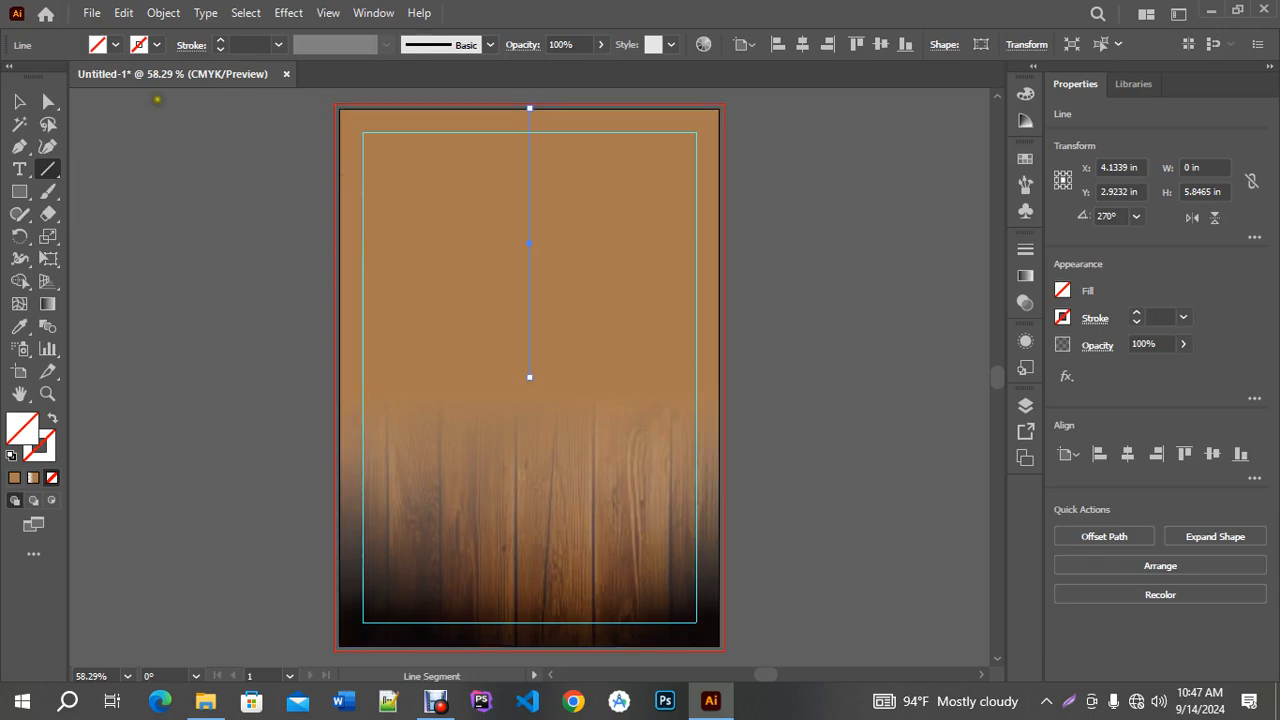
pyautogui.click(42, 456)
pyautogui.click(279, 44)
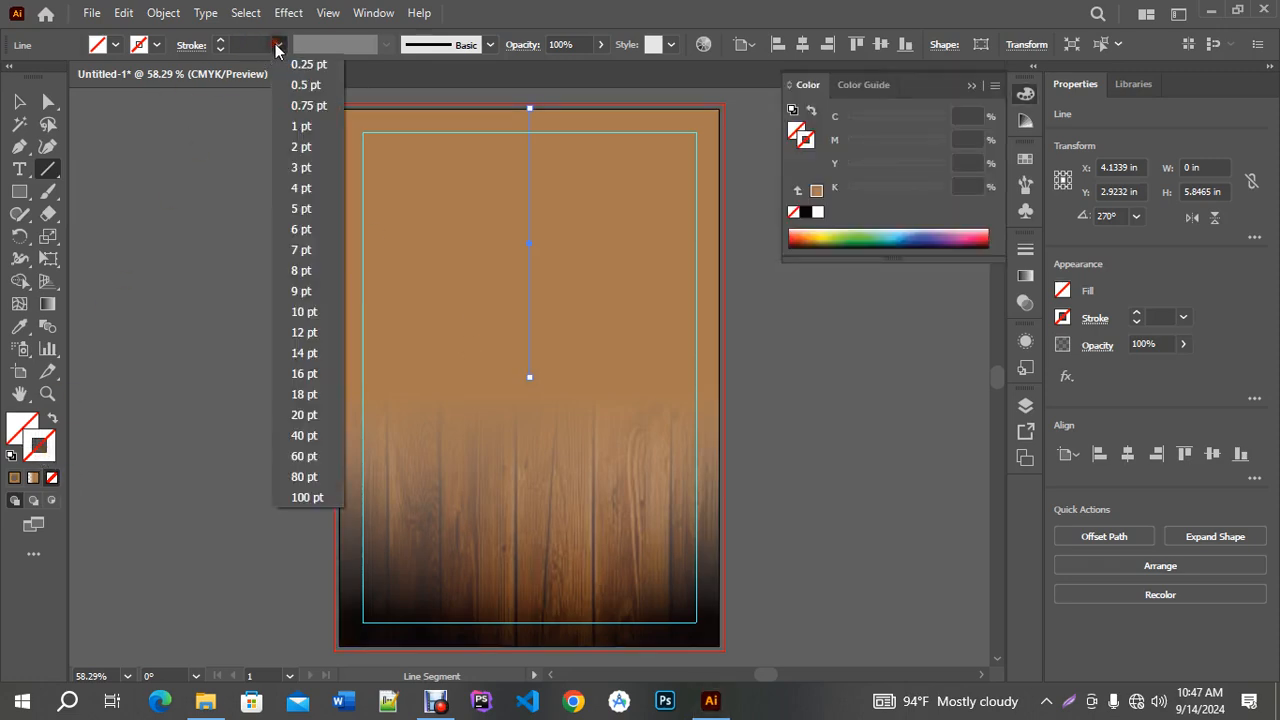
pyautogui.click(304, 456)
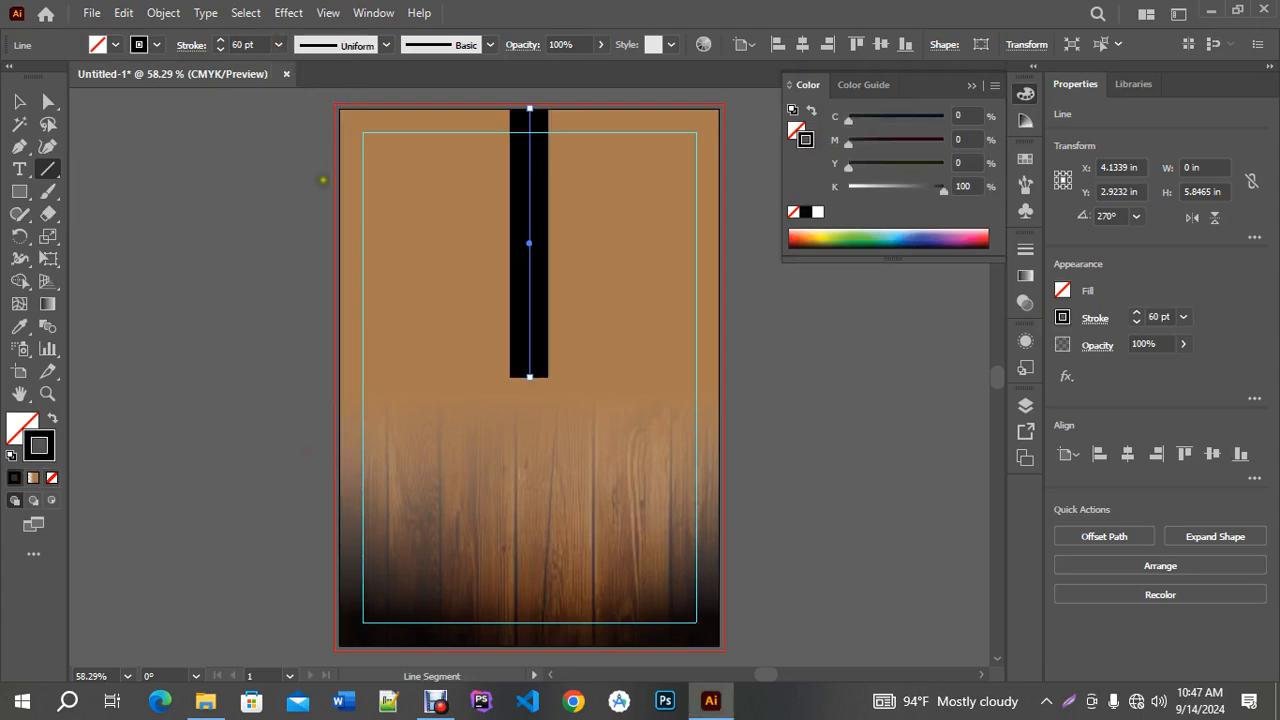
pyautogui.click(382, 47)
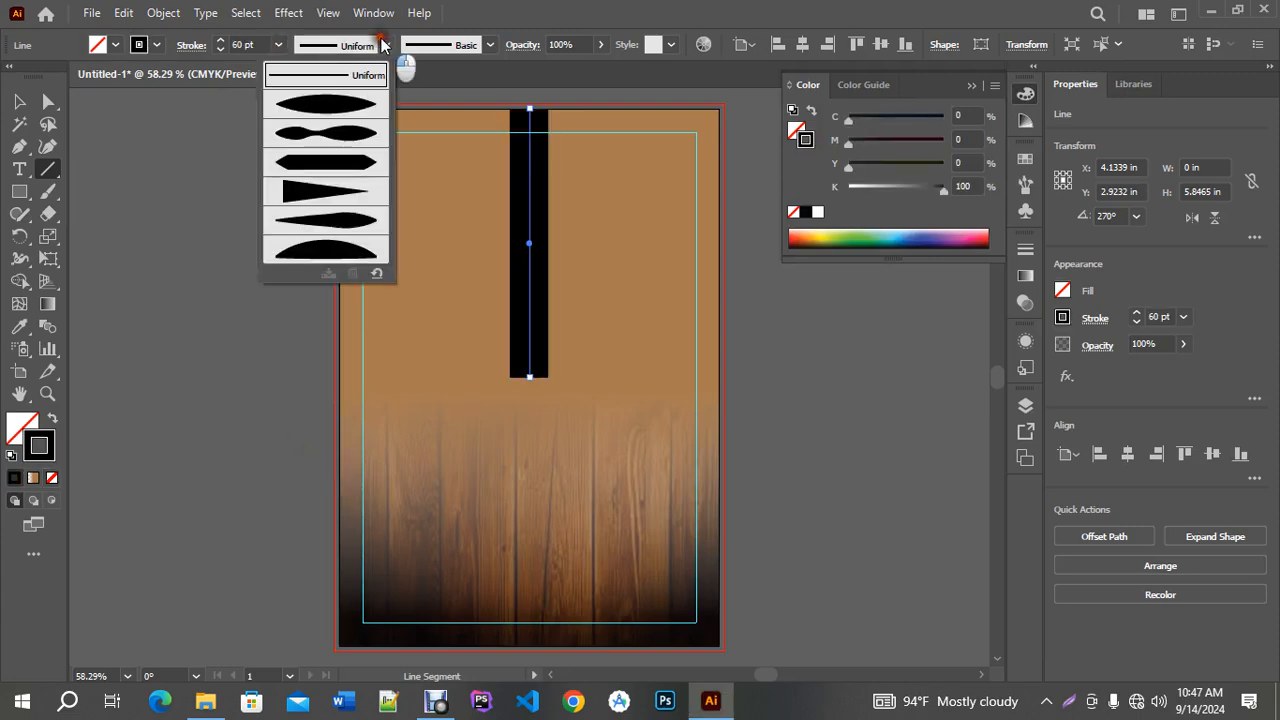
pyautogui.click(337, 190)
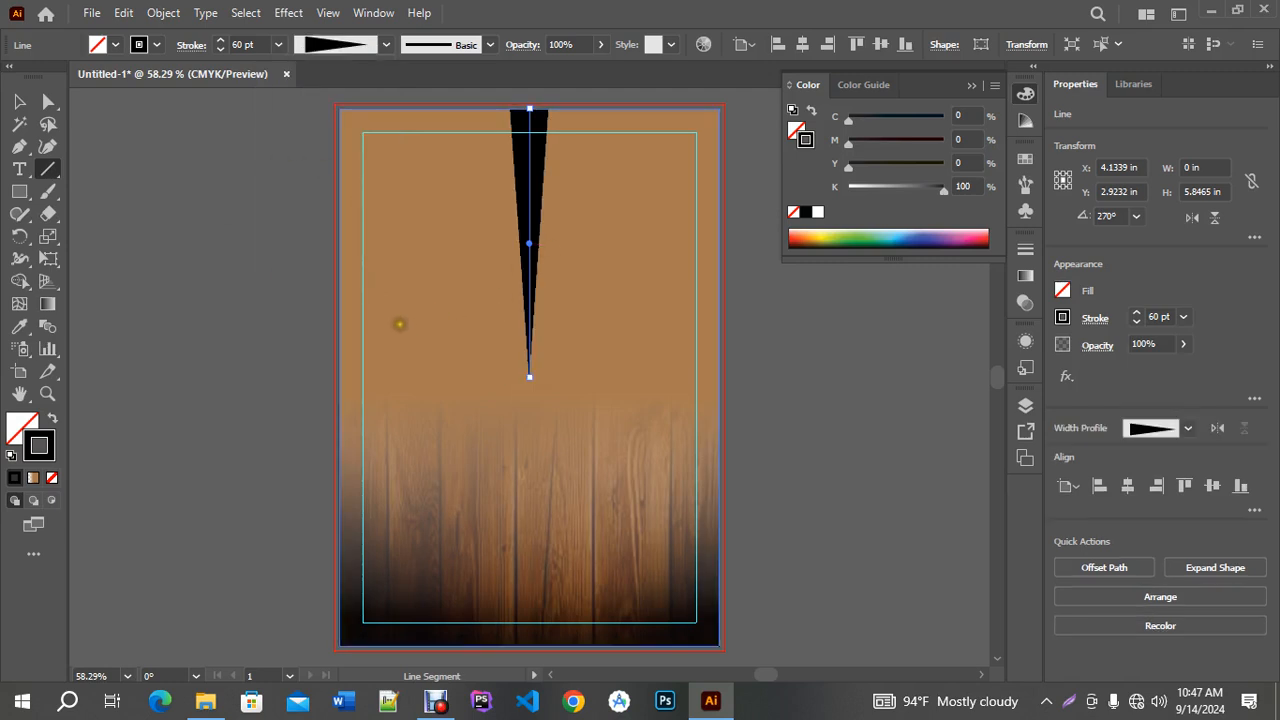
# Create a copy of the tapered ray rotated 15° about its pointed end at the artboard's centre.
pyautogui.click(27, 239)
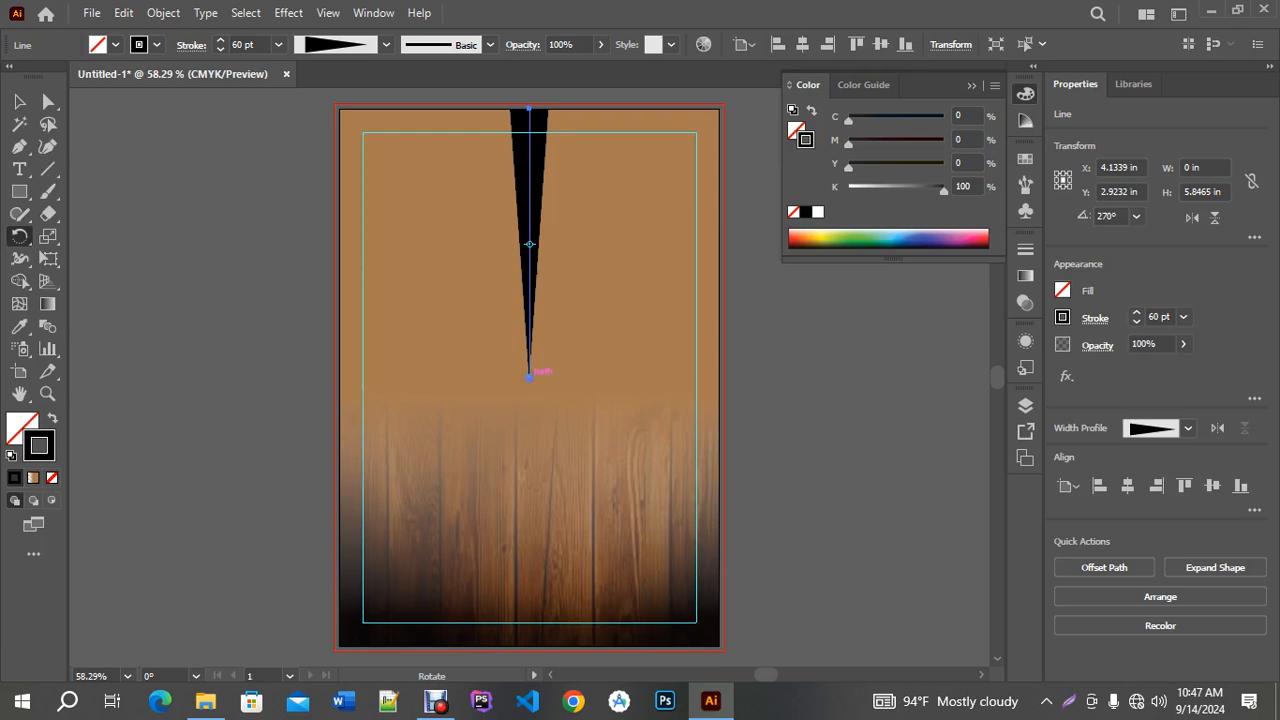
pyautogui.keyDown('alt'); pyautogui.click(530, 377); pyautogui.keyUp('alt')
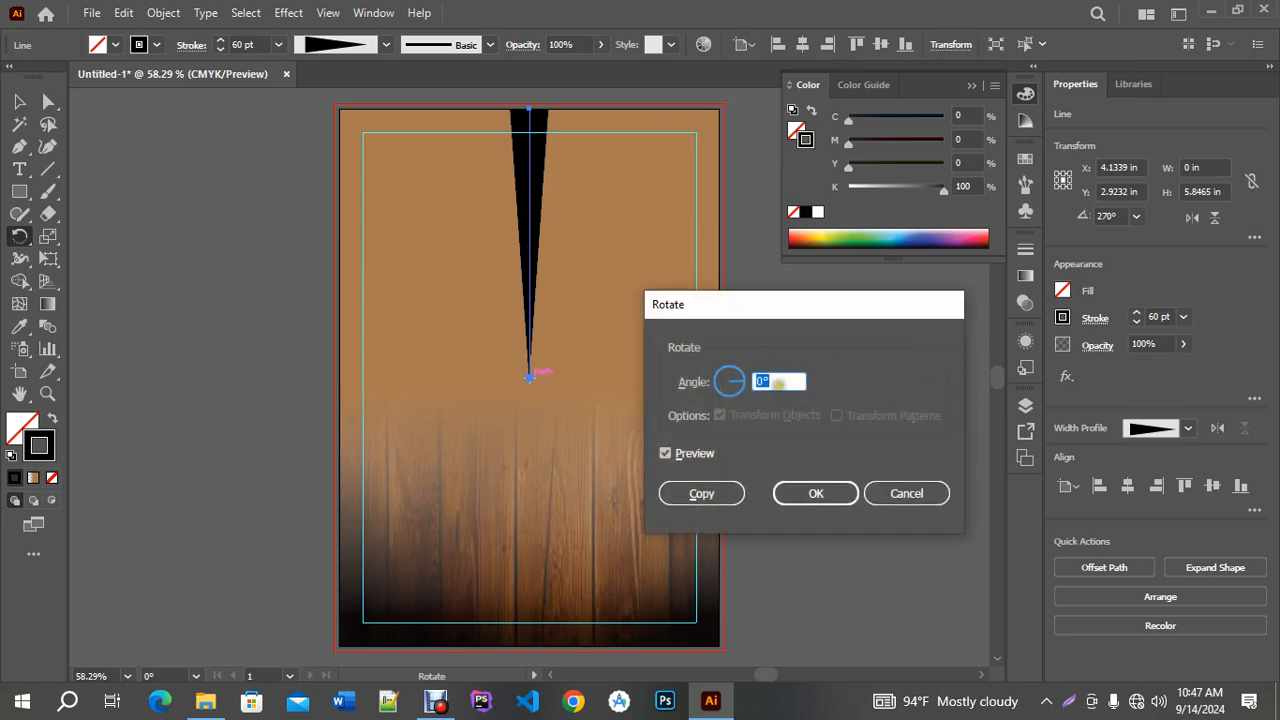
pyautogui.write('15')
pyautogui.click(679, 495)
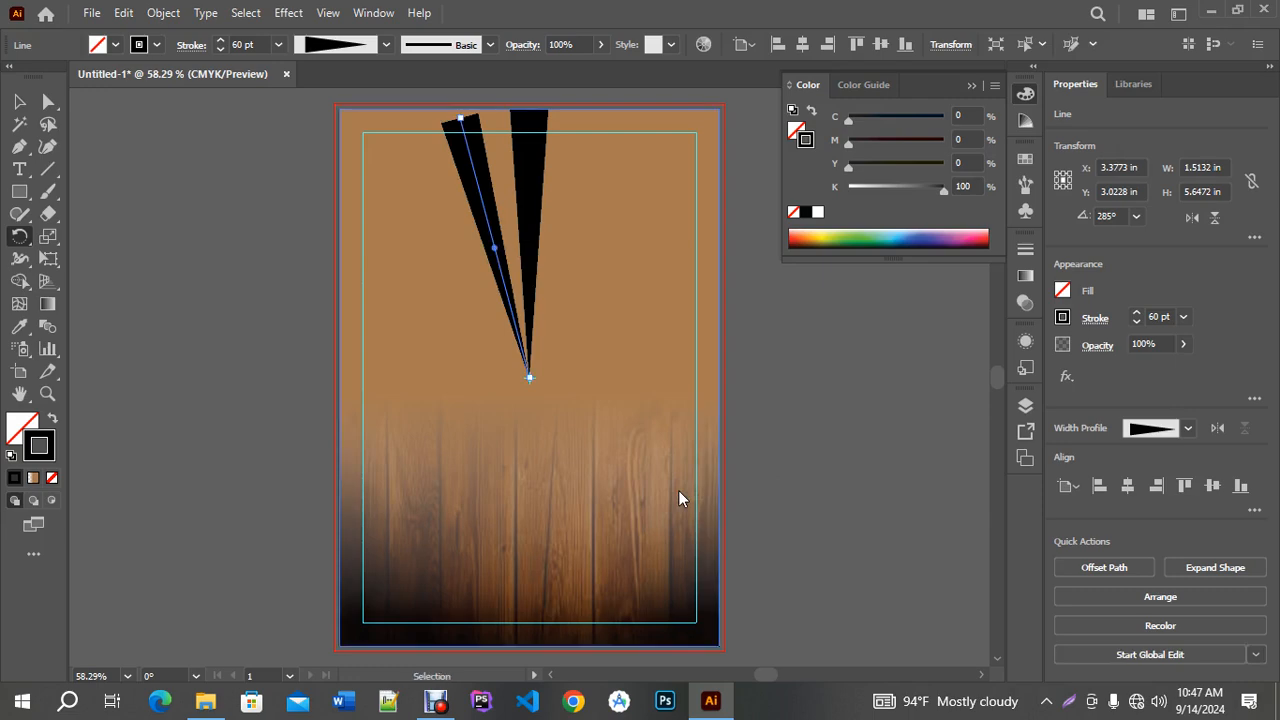
# Repeat the 15° rotated copy of the ray around the centre until the rays form a full circle.
pyautogui.hotkey('ctrl', 'd')
pyautogui.hotkey('ctrl', 'd')
pyautogui.hotkey('ctrl', 'd')
pyautogui.hotkey('ctrl', 'd')
pyautogui.hotkey('ctrl', 'd')
pyautogui.hotkey('ctrl', 'd')
pyautogui.hotkey('ctrl', 'd')
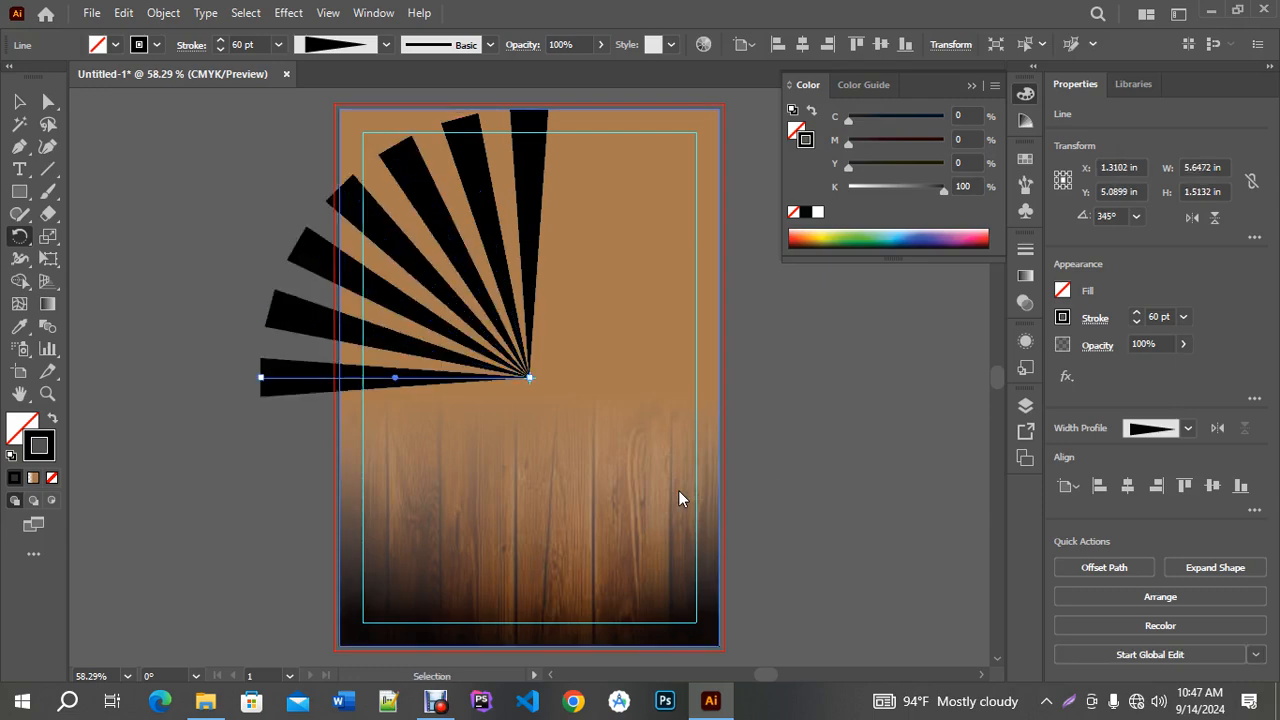
pyautogui.hotkey('ctrl', 'd')
pyautogui.hotkey('ctrl', 'd')
pyautogui.hotkey('ctrl', 'd')
pyautogui.hotkey('ctrl', 'd')
pyautogui.hotkey('ctrl', 'd')
pyautogui.hotkey('ctrl', 'd')
pyautogui.hotkey('ctrl', 'd')
pyautogui.hotkey('ctrl', 'd')
pyautogui.hotkey('ctrl', 'd')
pyautogui.hotkey('ctrl', 'd')
pyautogui.hotkey('ctrl', 'd')
pyautogui.hotkey('ctrl', 'd')
pyautogui.hotkey('ctrl', 'd')
pyautogui.hotkey('ctrl', 'd')
pyautogui.hotkey('ctrl', 'd')
pyautogui.hotkey('ctrl', 'd')
pyautogui.hotkey('ctrl', 'd')
pyautogui.hotkey('ctrl', 'd')
pyautogui.hotkey('ctrl', 'd')
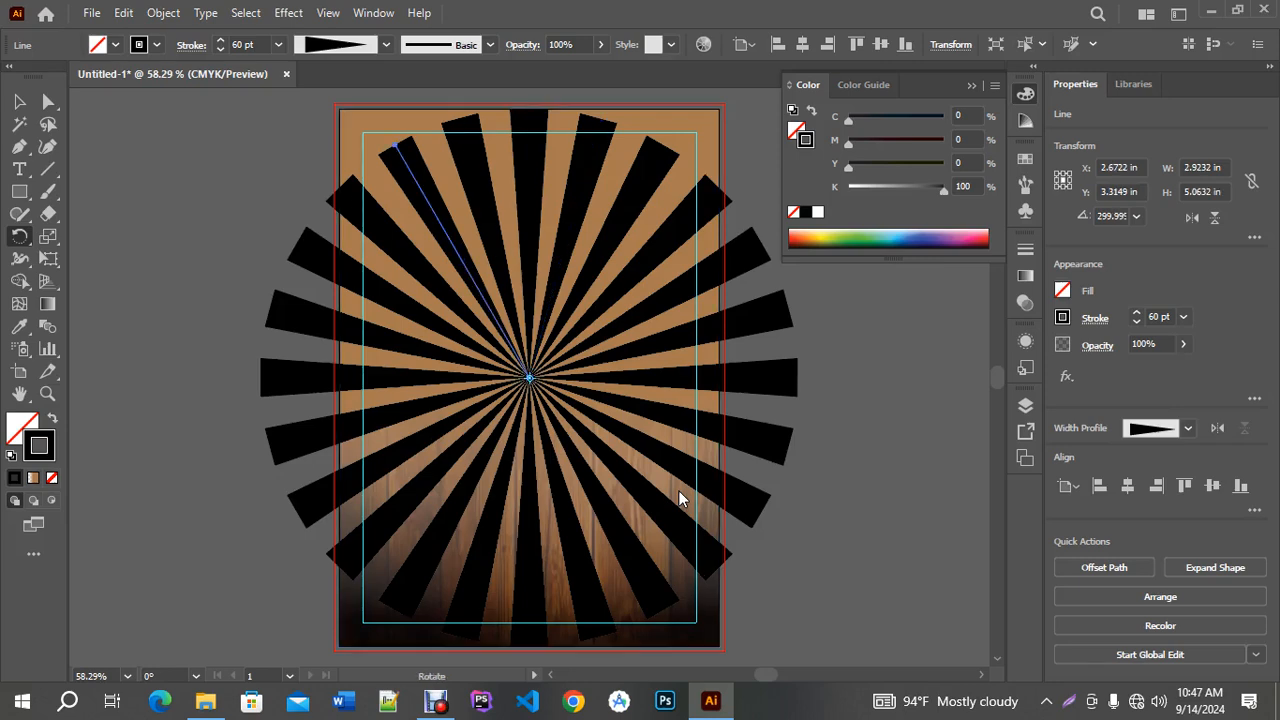
pyautogui.hotkey('ctrl', 'd')
pyautogui.hotkey('ctrl', 'd')
pyautogui.hotkey('ctrl', 'd')
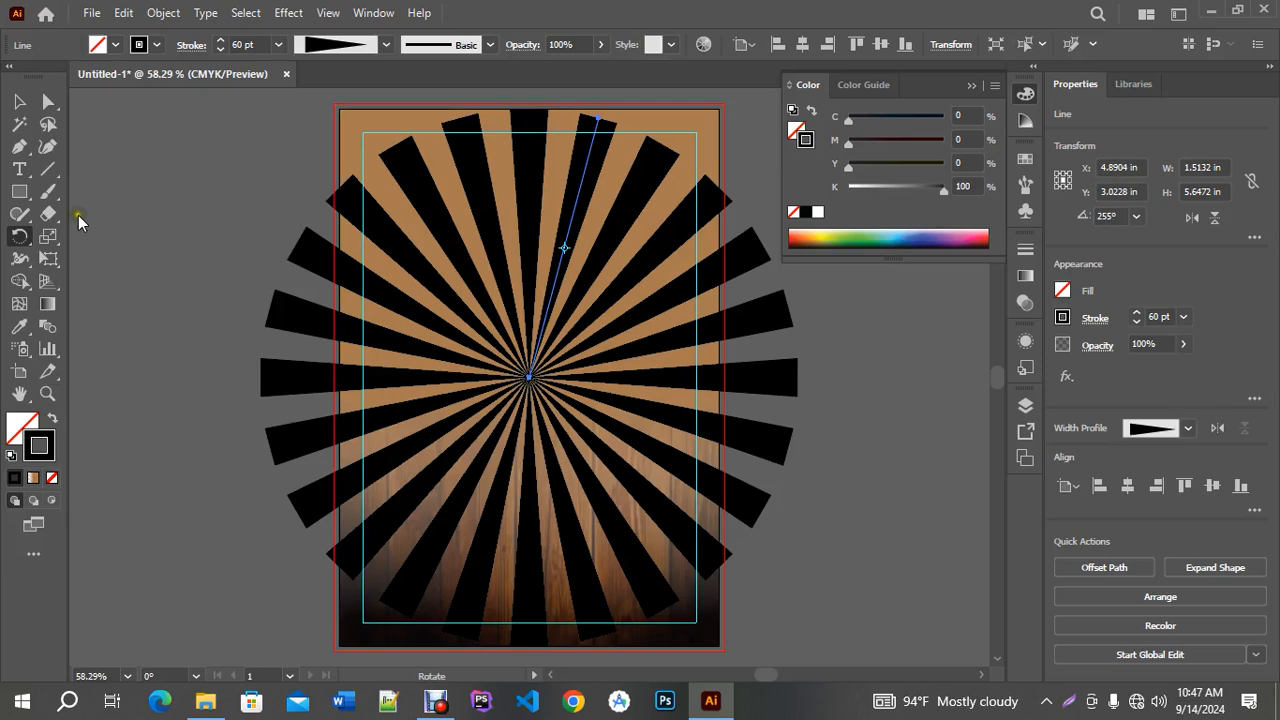
# Select only the gradient background rectangle and the wood image, without the rays, and lock them.
pyautogui.click(19, 101)
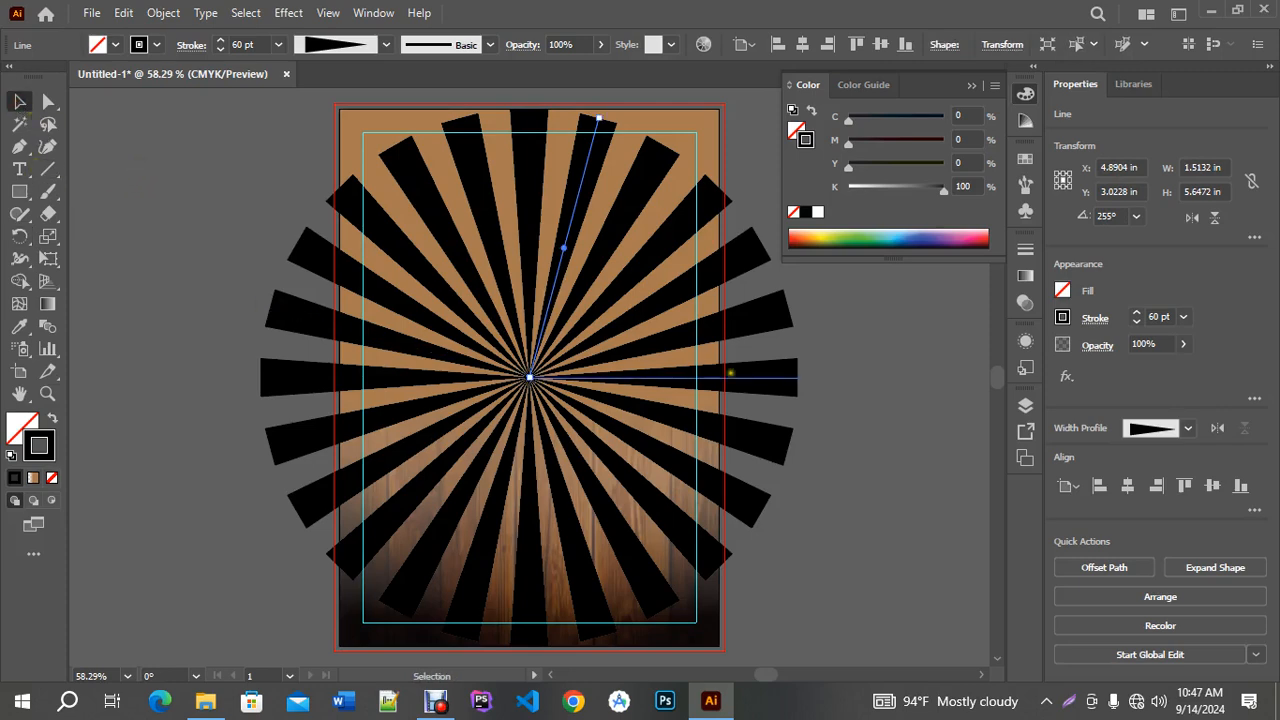
pyautogui.click(201, 205)
pyautogui.moveTo(253, 148); pyautogui.dragTo(797, 607)
pyautogui.click(922, 512)
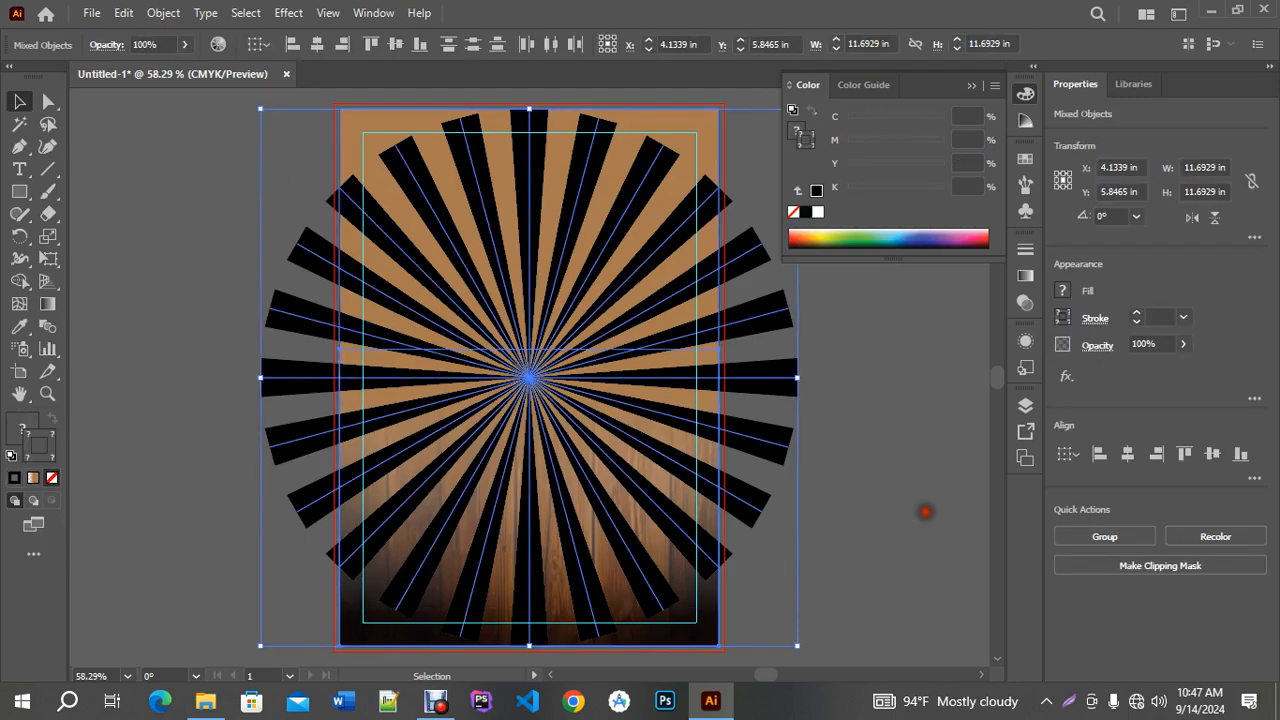
pyautogui.click(710, 121)
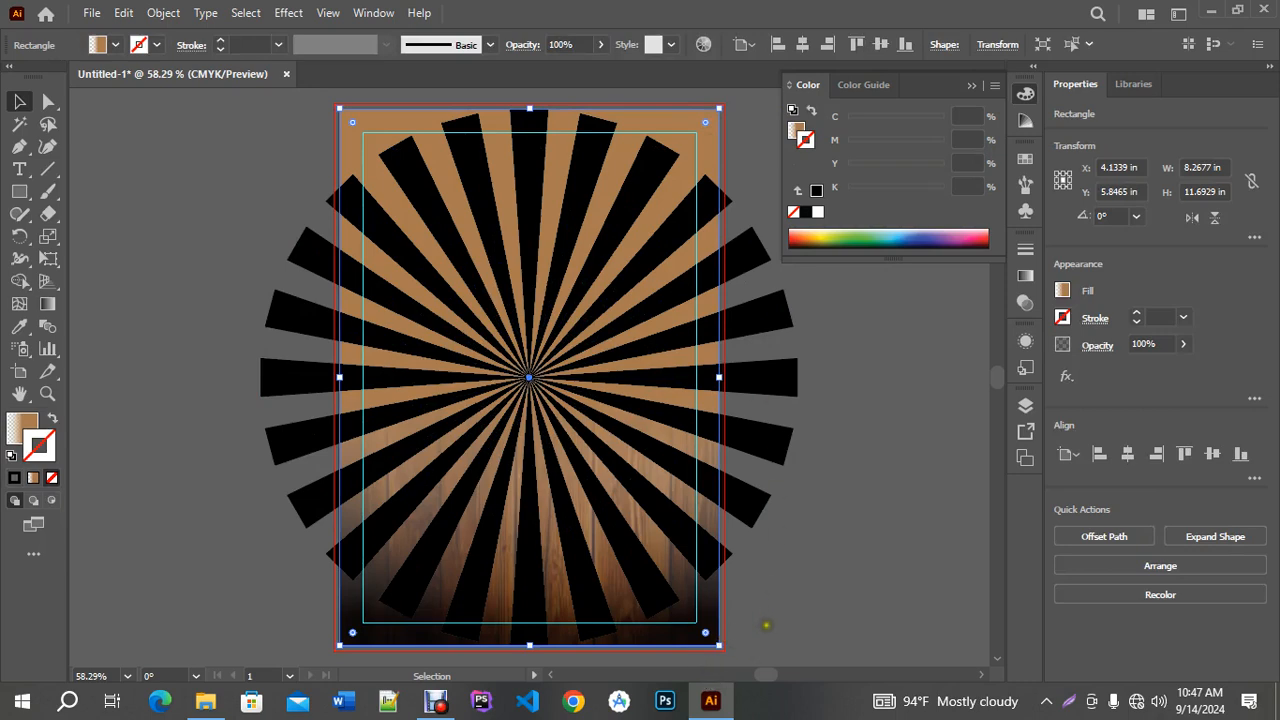
pyautogui.click(777, 613)
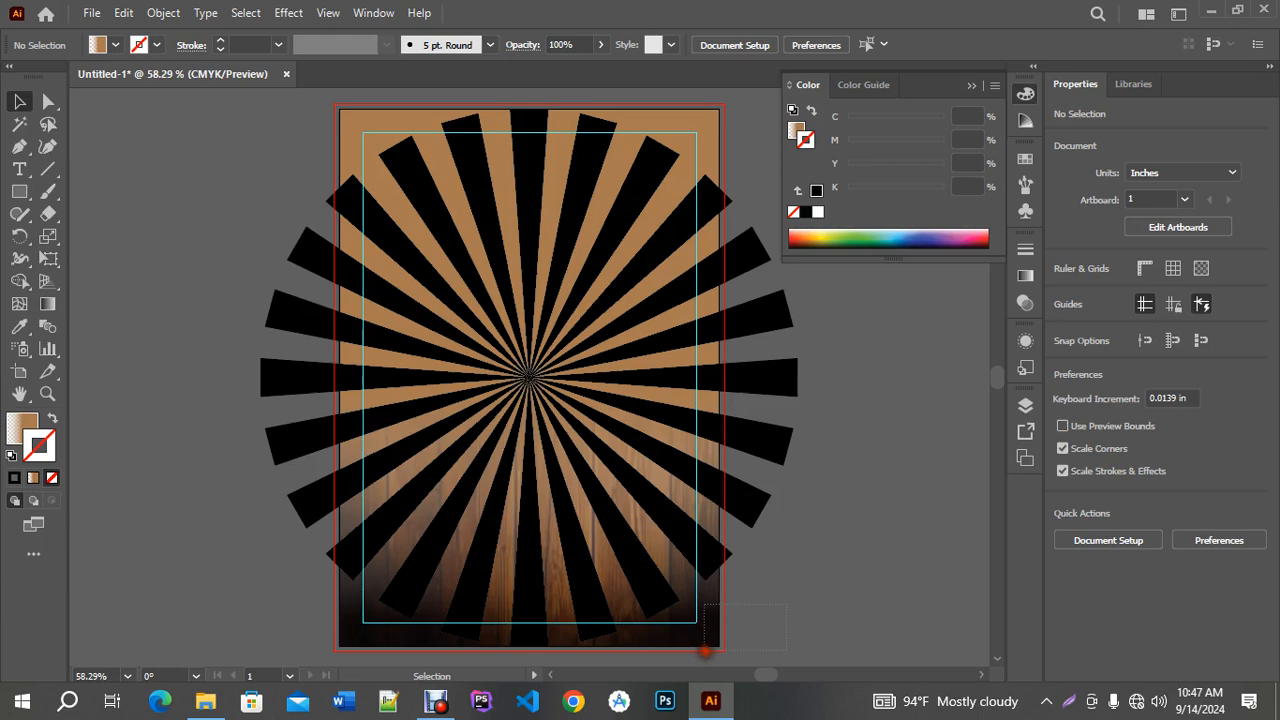
pyautogui.hotkey('ctrl', 'a')
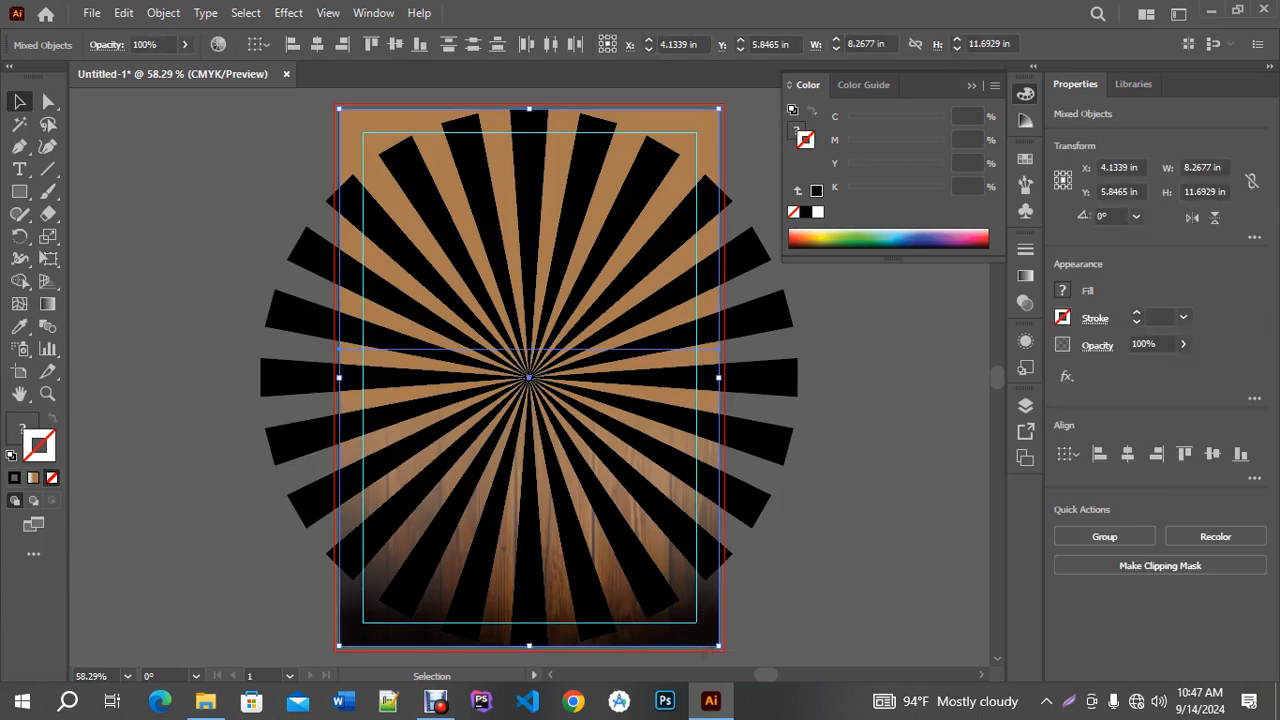
pyautogui.hotkey('ctrl', 'shift', 'a')
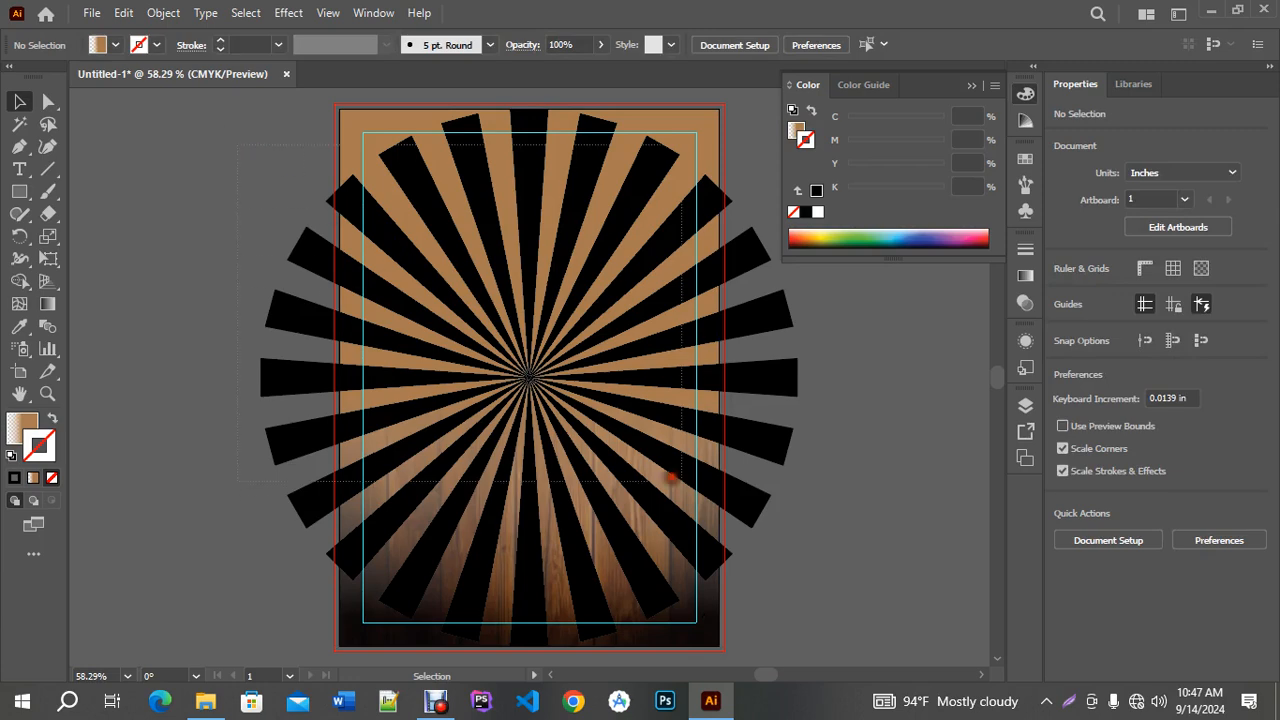
# Select all the rays, scale the burst up proportionally to about 13.05 in square, and recentre it on the artboard.
pyautogui.click(751, 591)
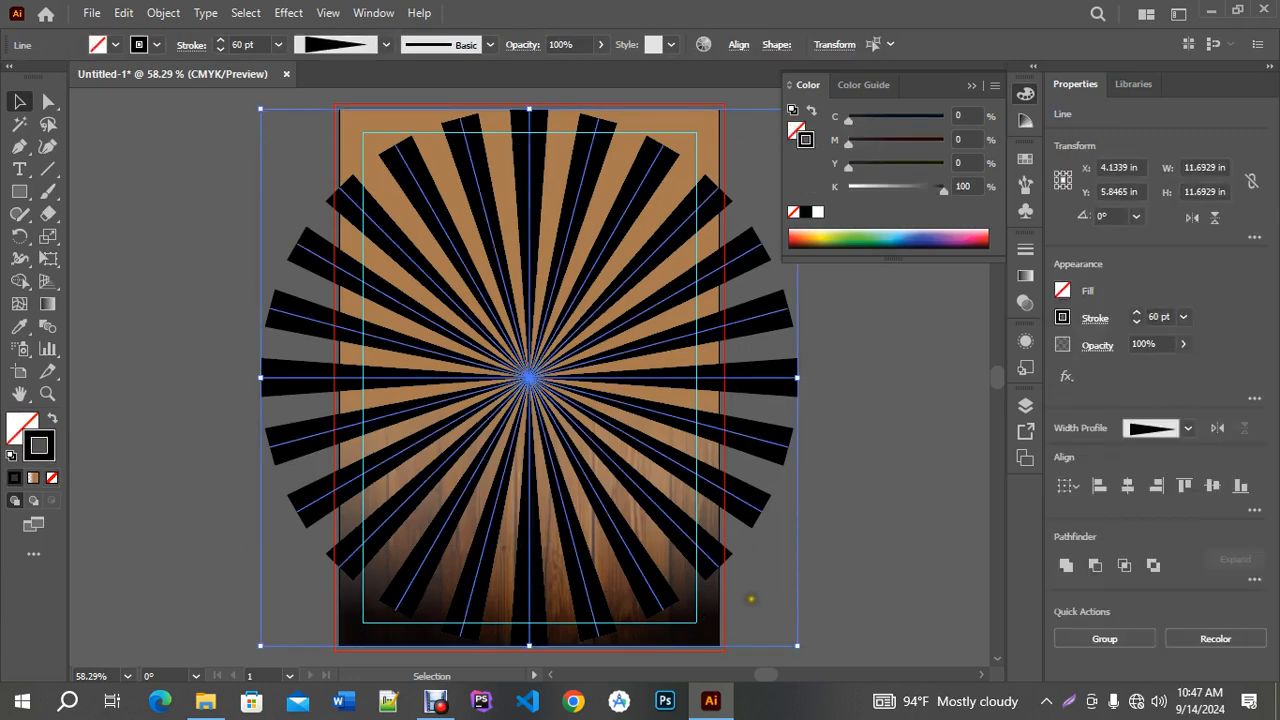
pyautogui.scroll(-3, 845, 481)
pyautogui.scroll(1, 845, 481)
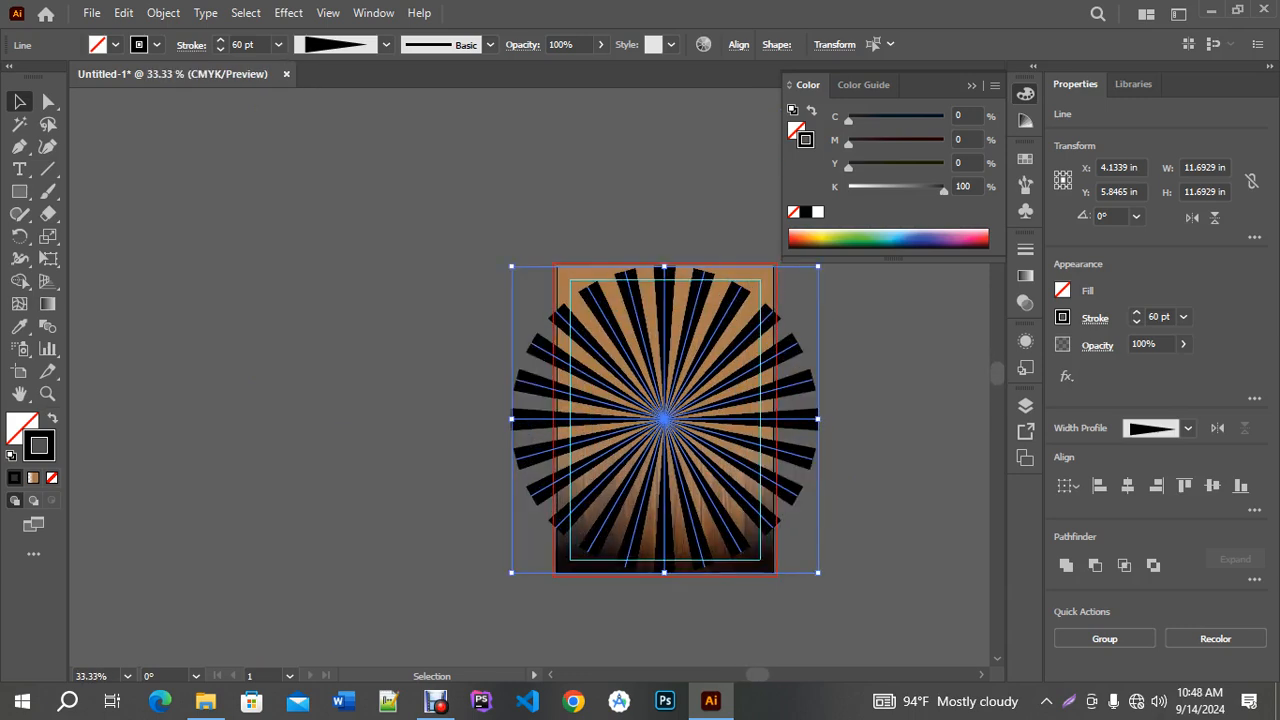
pyautogui.moveTo(817, 572); pyautogui.dragTo(853, 612)
pyautogui.moveTo(681, 436); pyautogui.dragTo(664, 418)
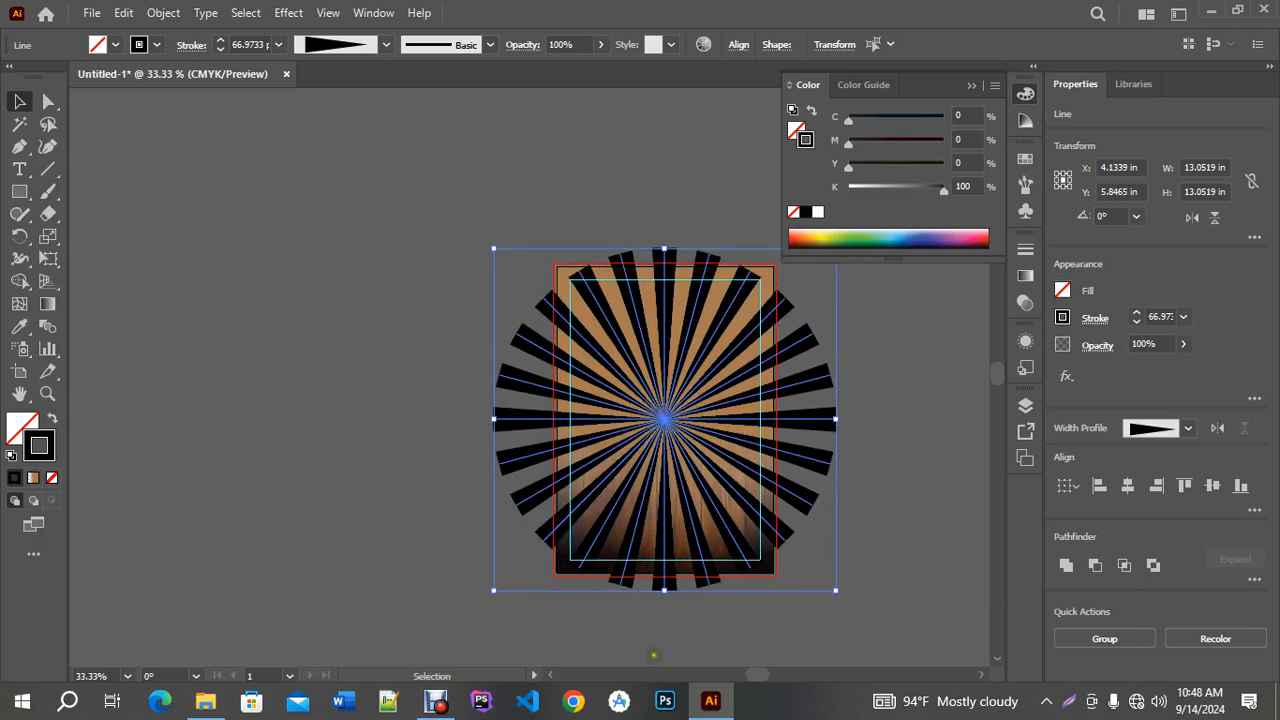
# Expand the appearance of all the rays into filled shapes and apply the transparent-to-brown gradient as a radial fill.
pyautogui.moveTo(750, 675); pyautogui.dragTo(766, 677)
pyautogui.scroll(-1, 746, 551)
pyautogui.scroll(2, 746, 551)
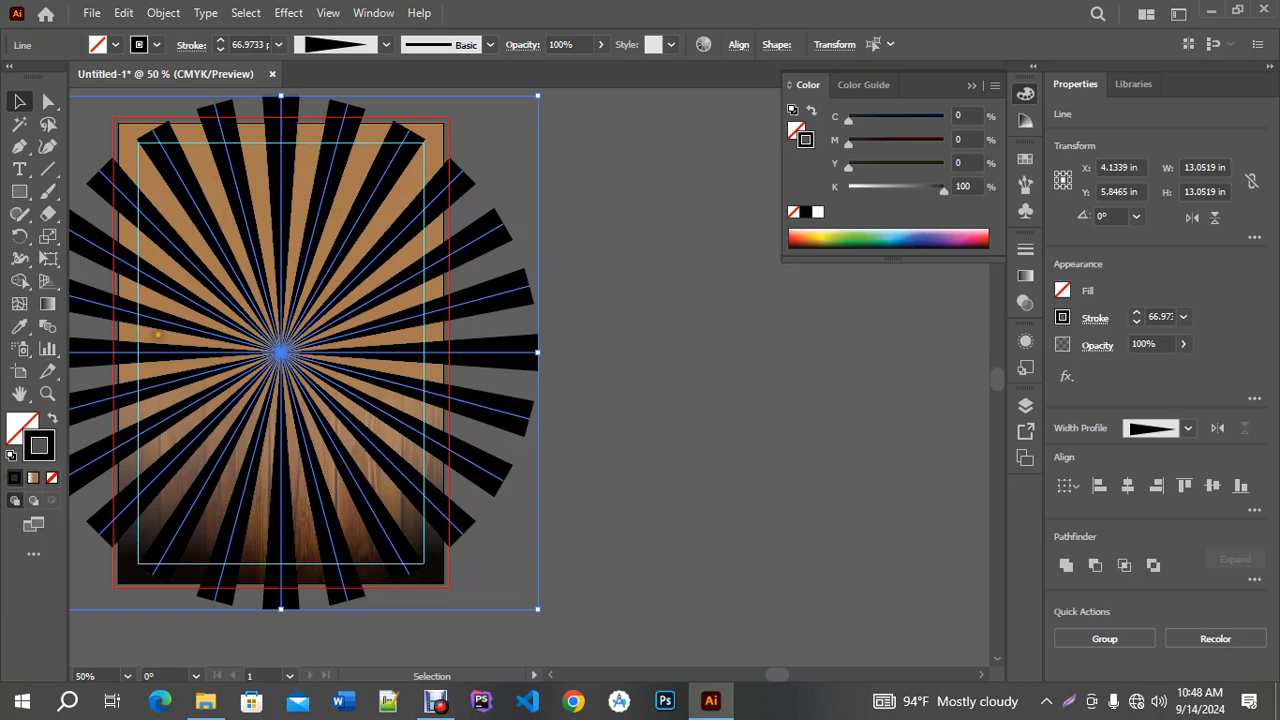
pyautogui.click(155, 11)
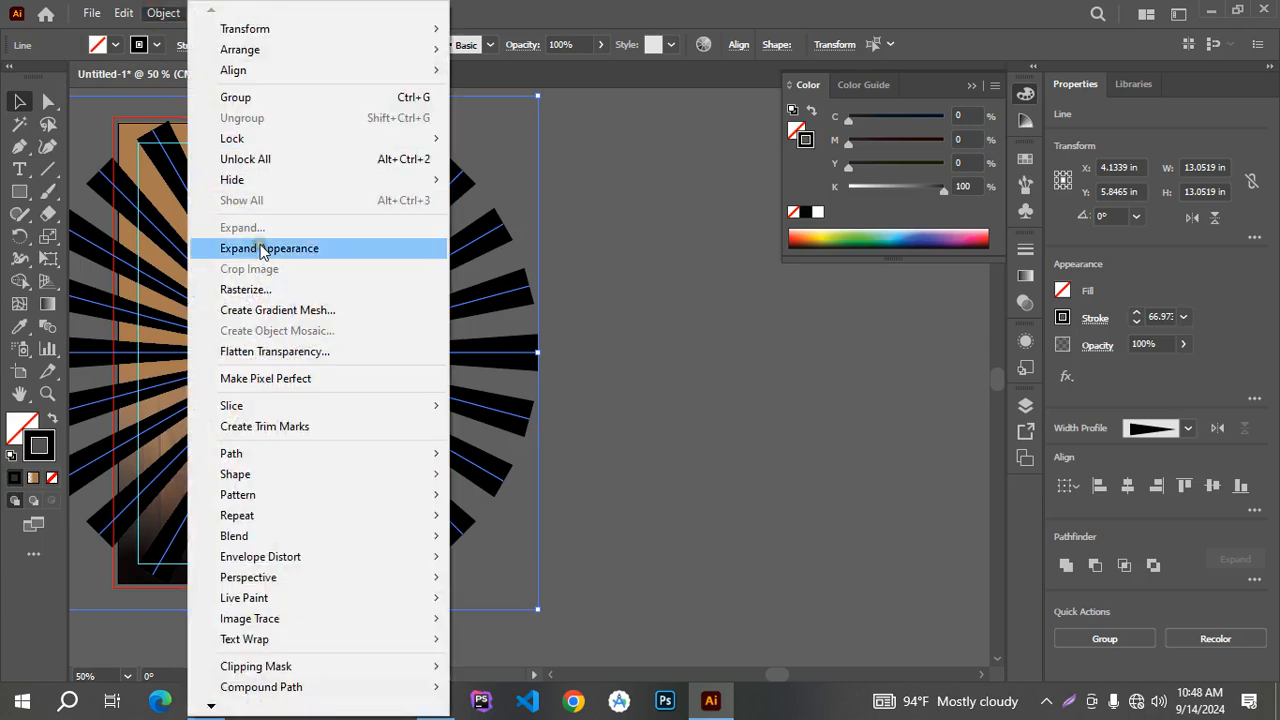
pyautogui.click(260, 247)
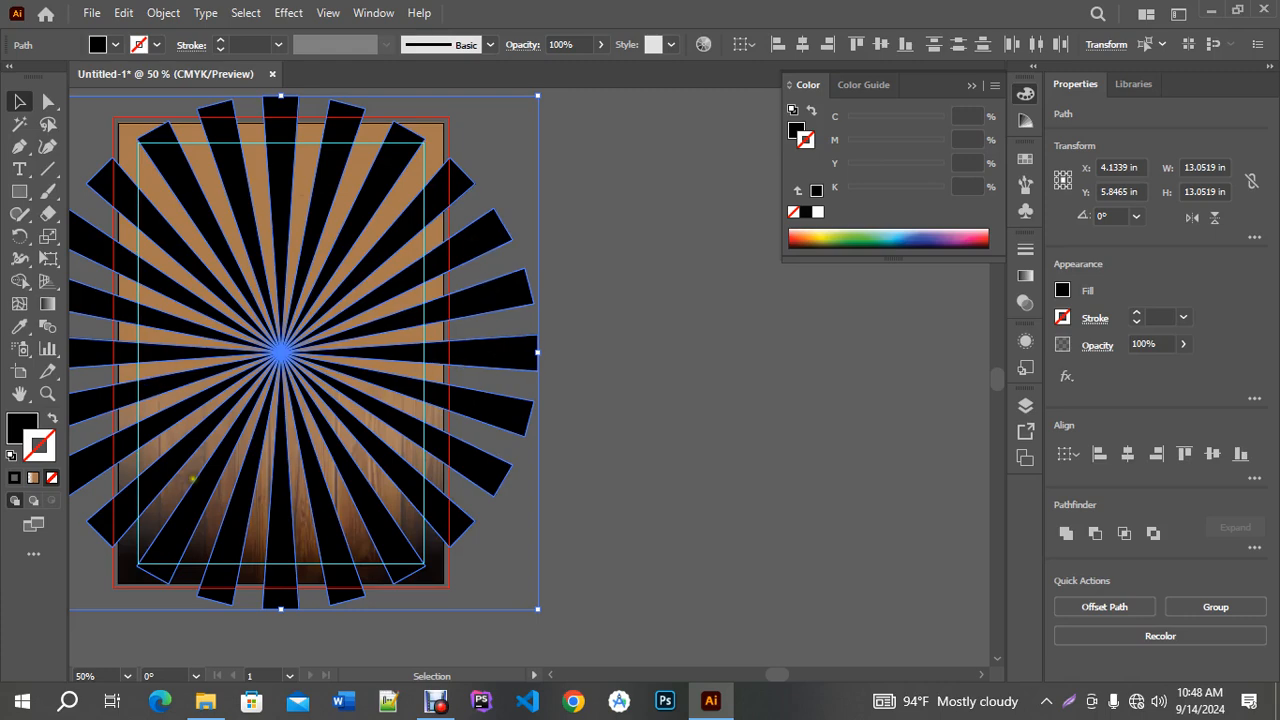
pyautogui.click(33, 481)
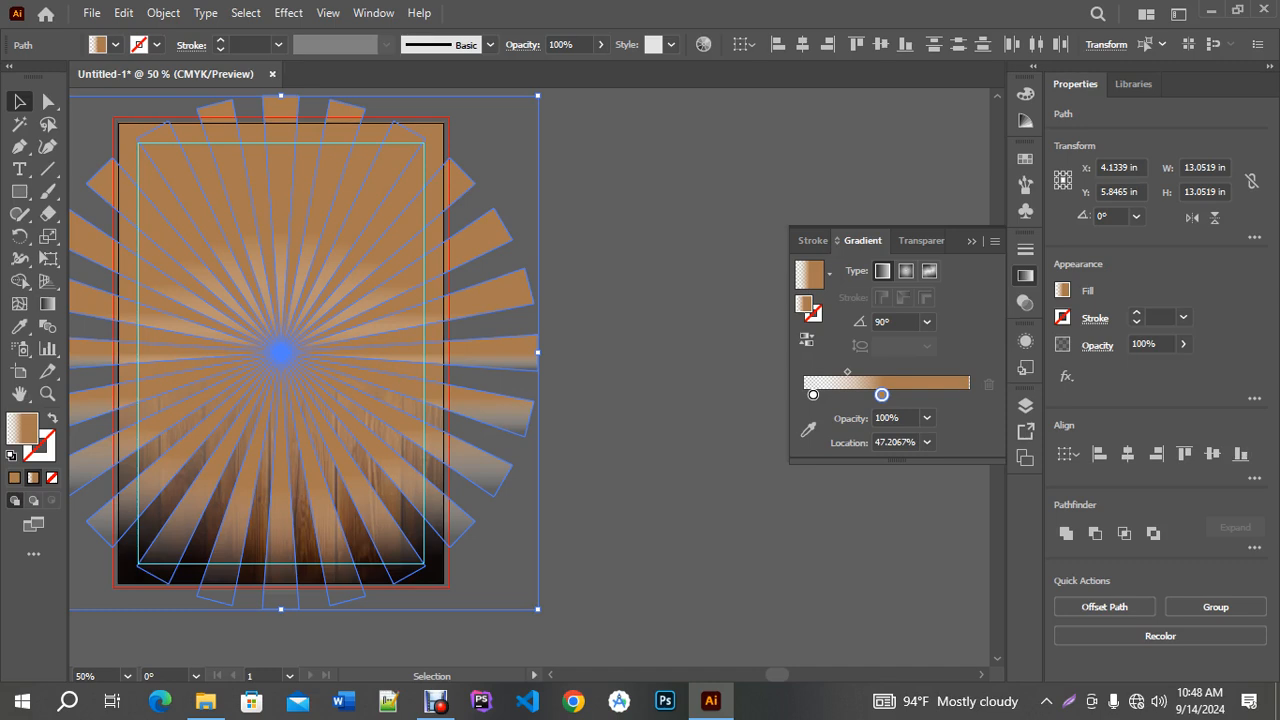
pyautogui.click(906, 272)
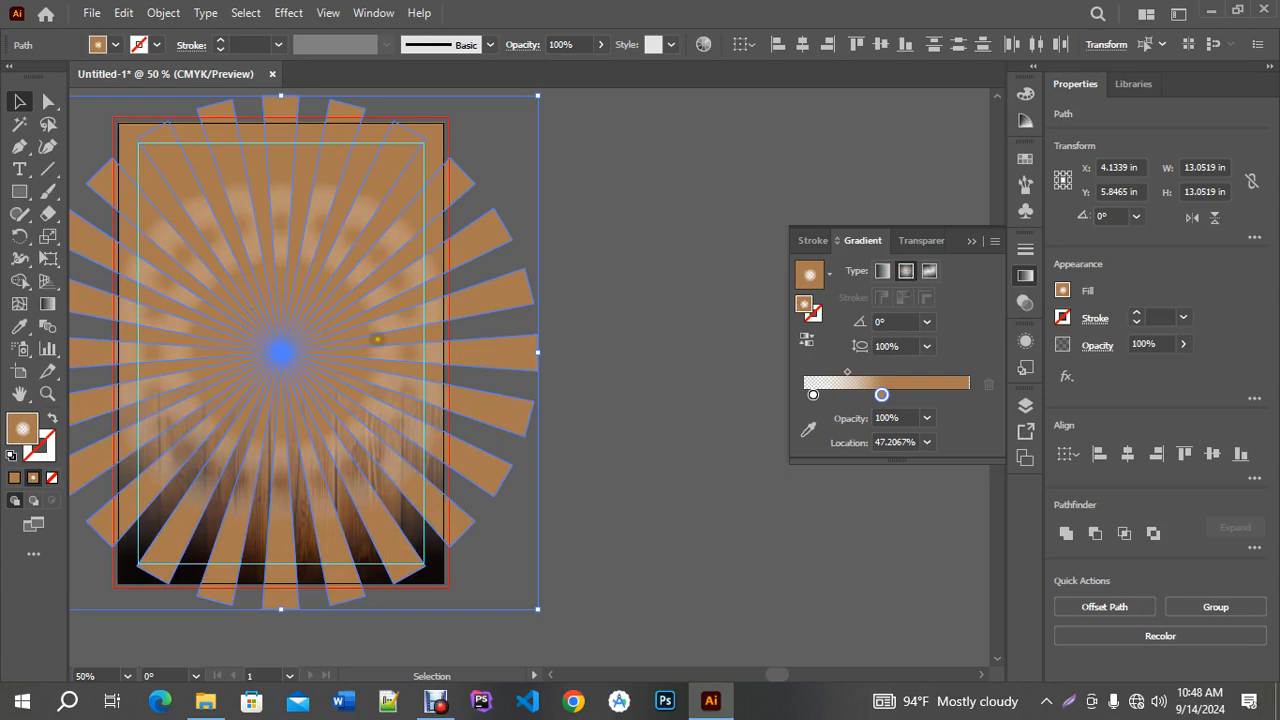
# Try recolouring the brown stop of the rays' radial gradient with a red swatch.
pyautogui.doubleClick(880, 395)
pyautogui.click(866, 454)
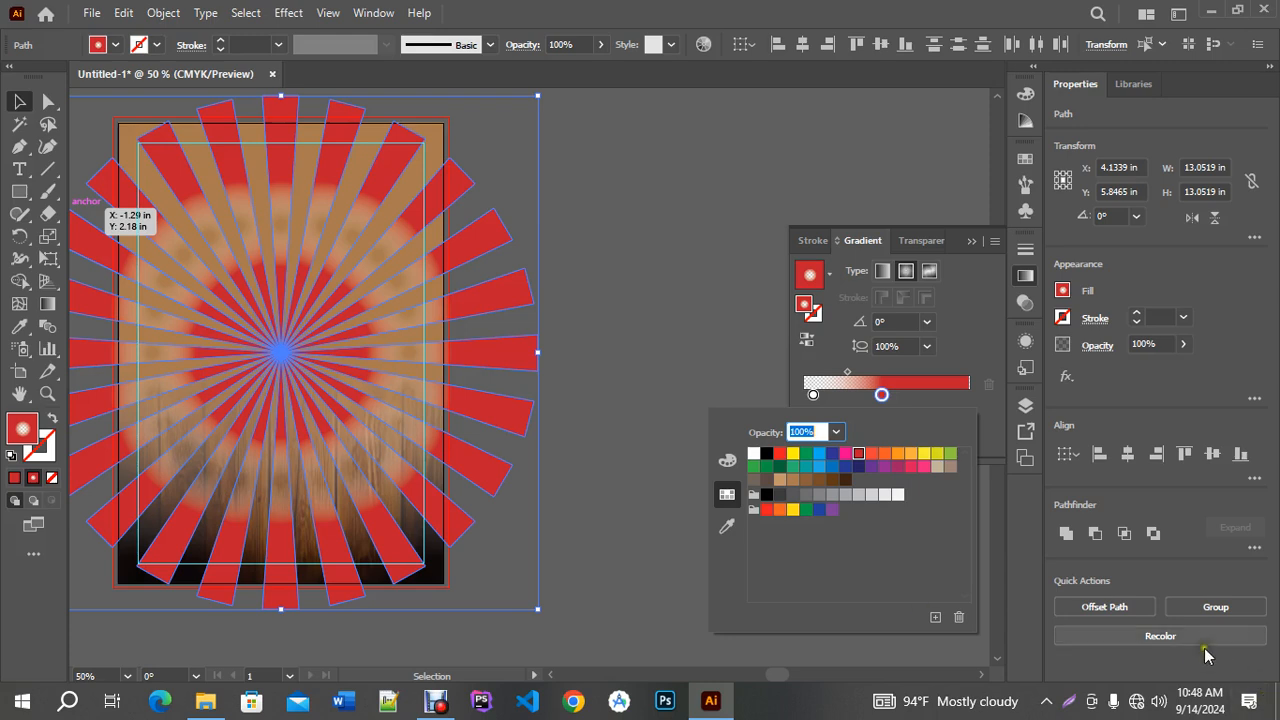
pyautogui.click(1072, 533)
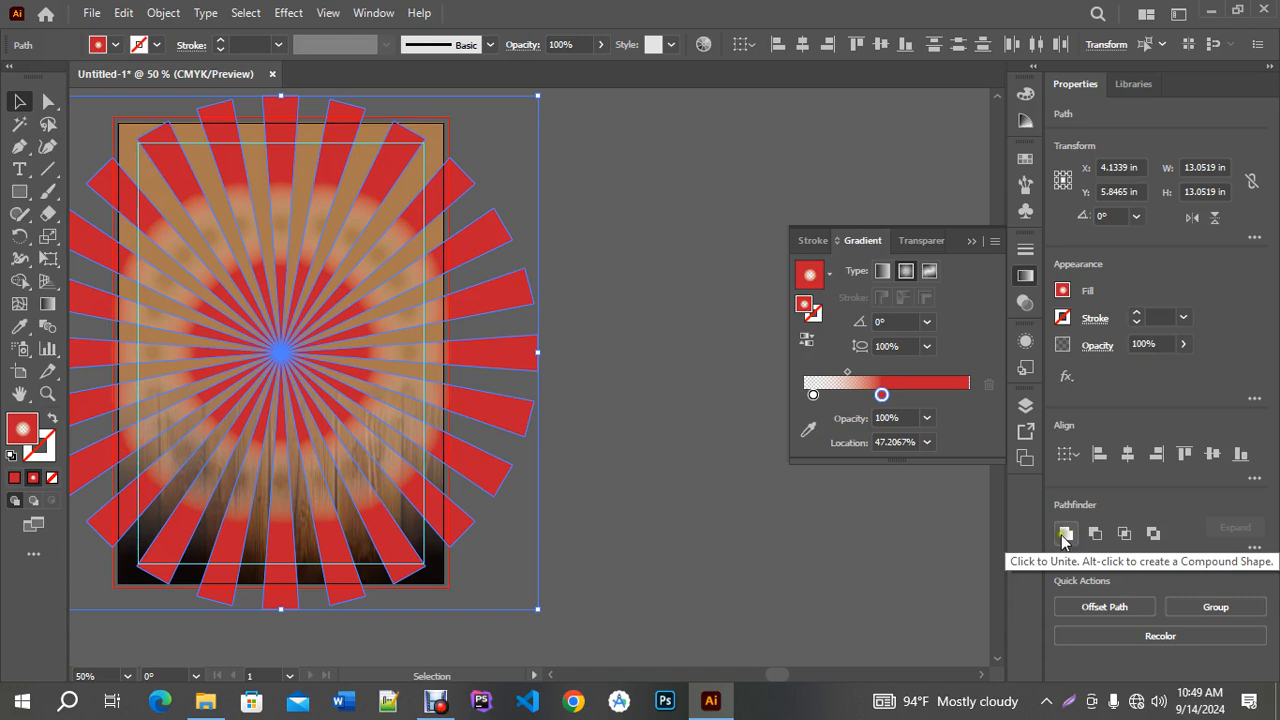
pyautogui.click(952, 530)
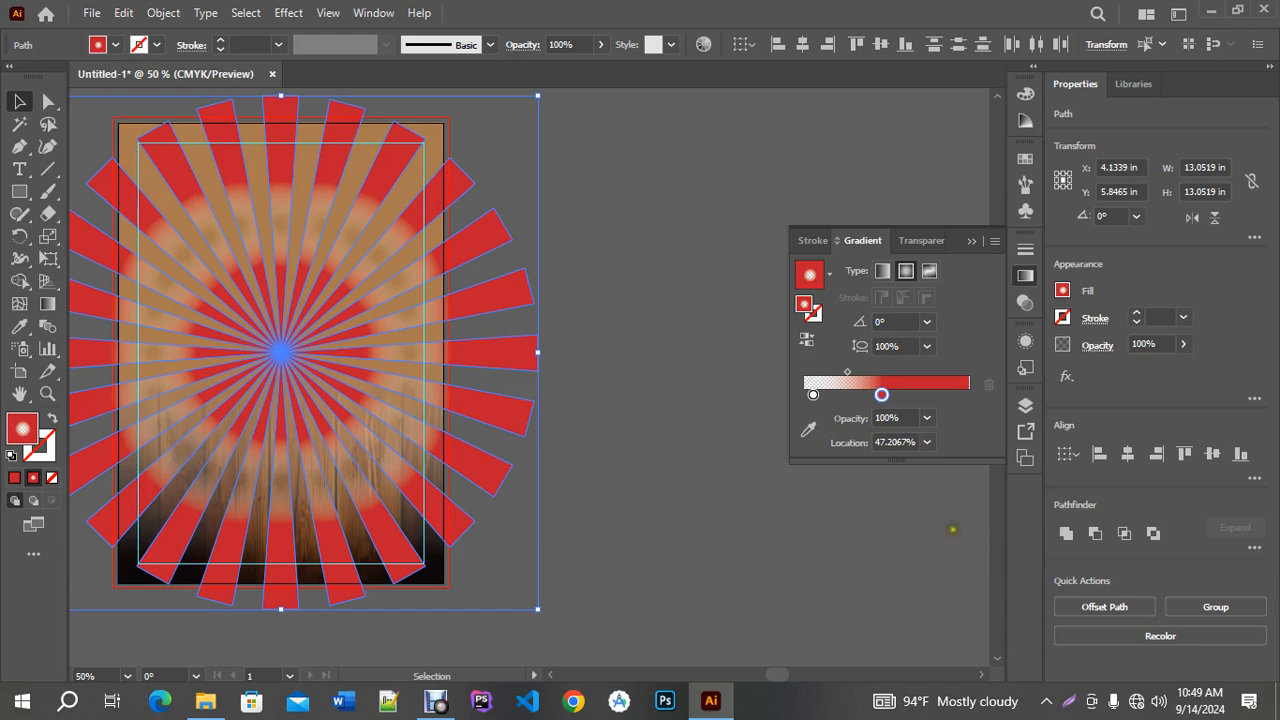
pyautogui.click(1062, 537)
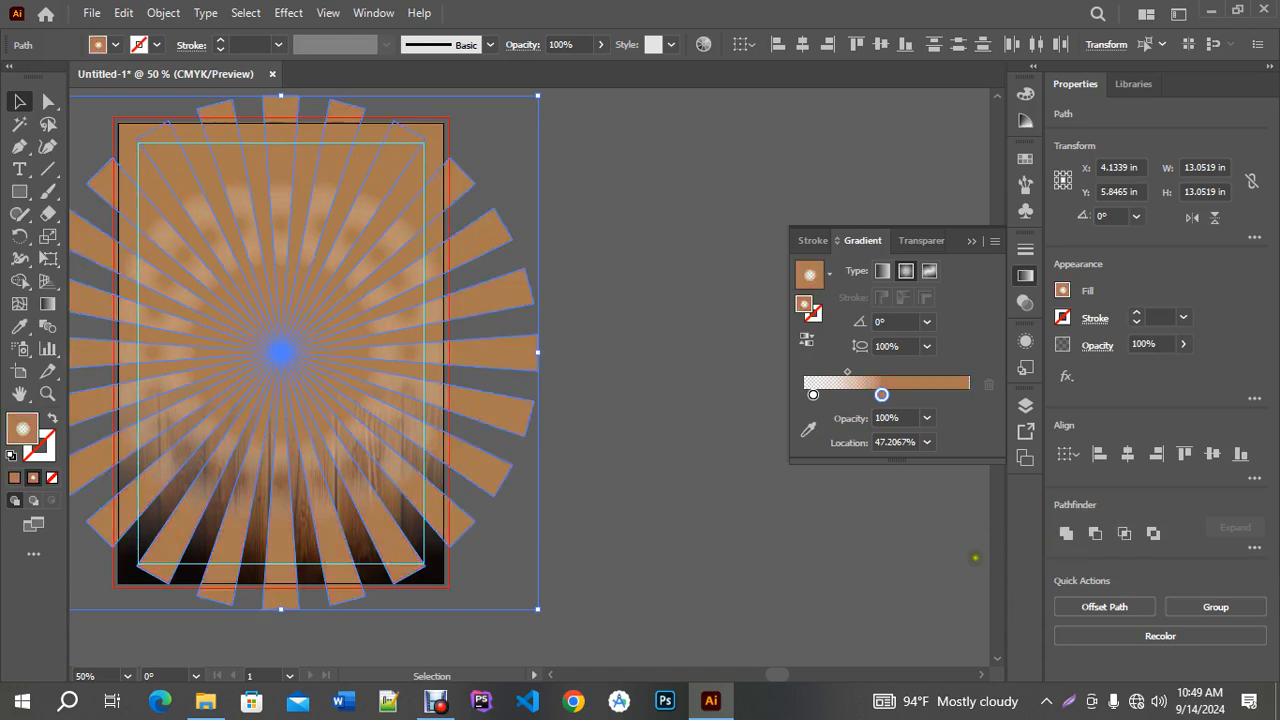
# Reselect all the rays, try uniting them as a compound shape, and undo it.
pyautogui.click(783, 556)
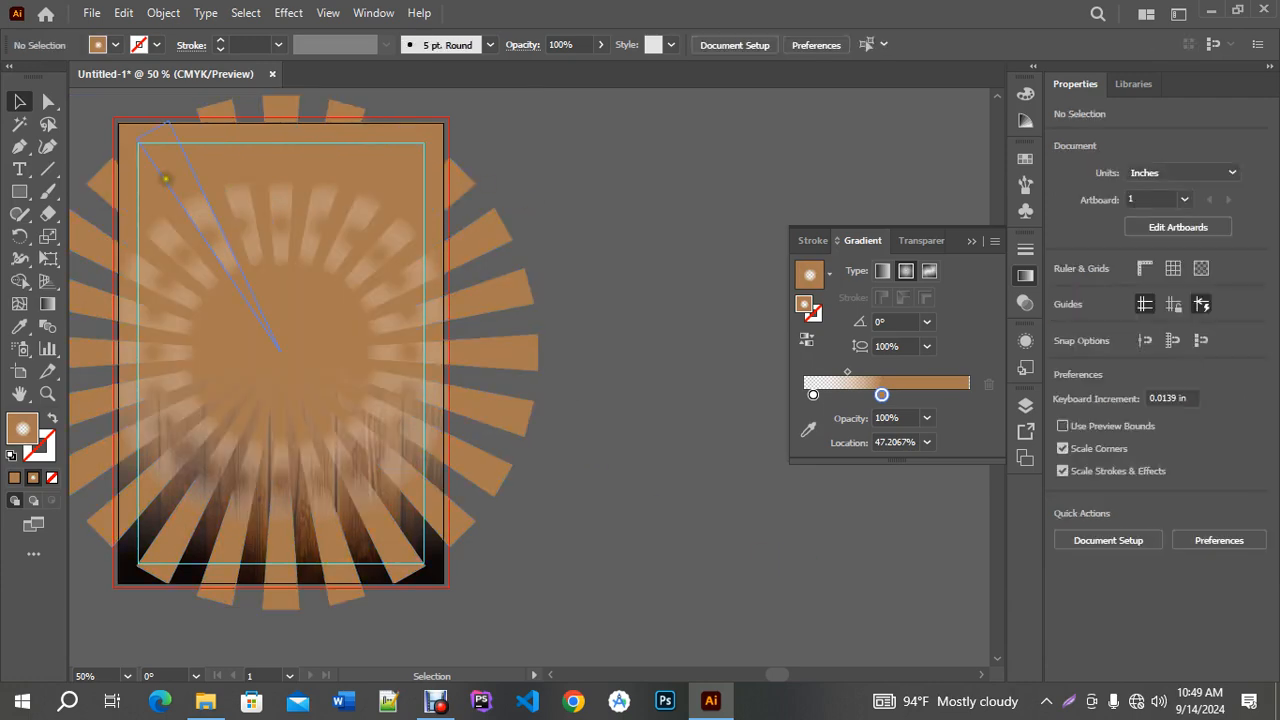
pyautogui.click(367, 612)
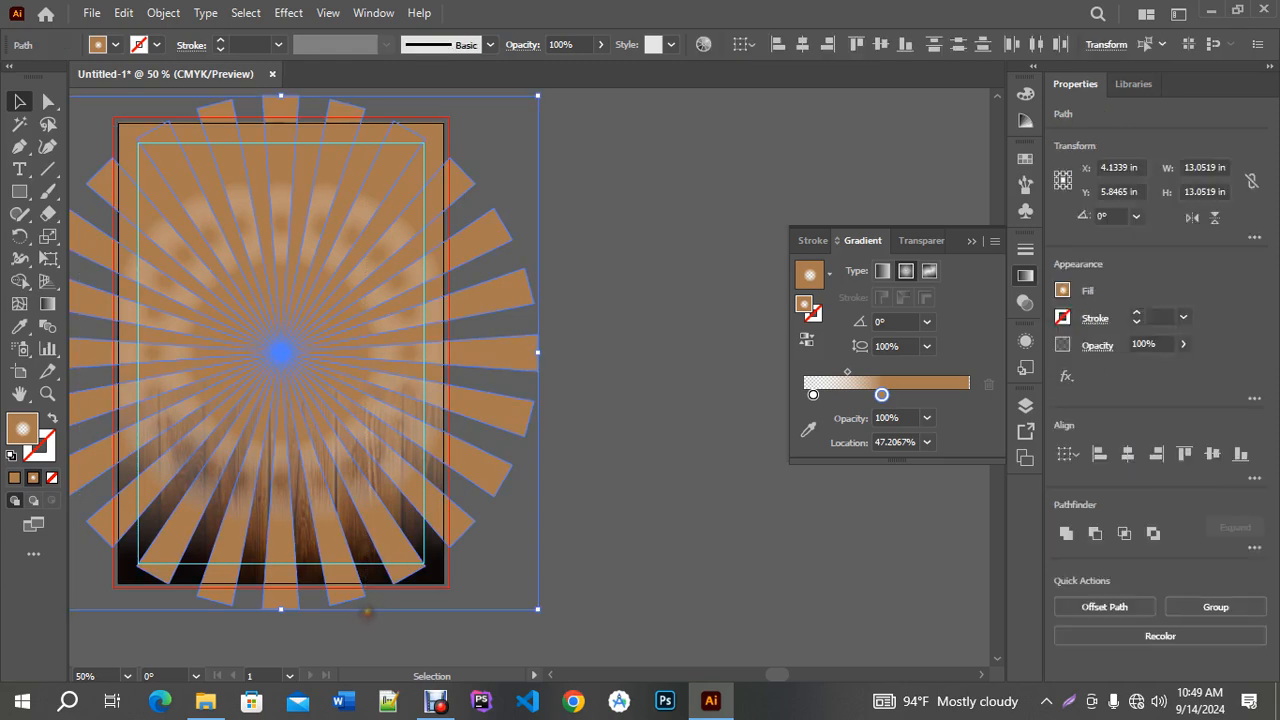
pyautogui.keyDown('alt'); pyautogui.click(1066, 535); pyautogui.keyUp('alt')
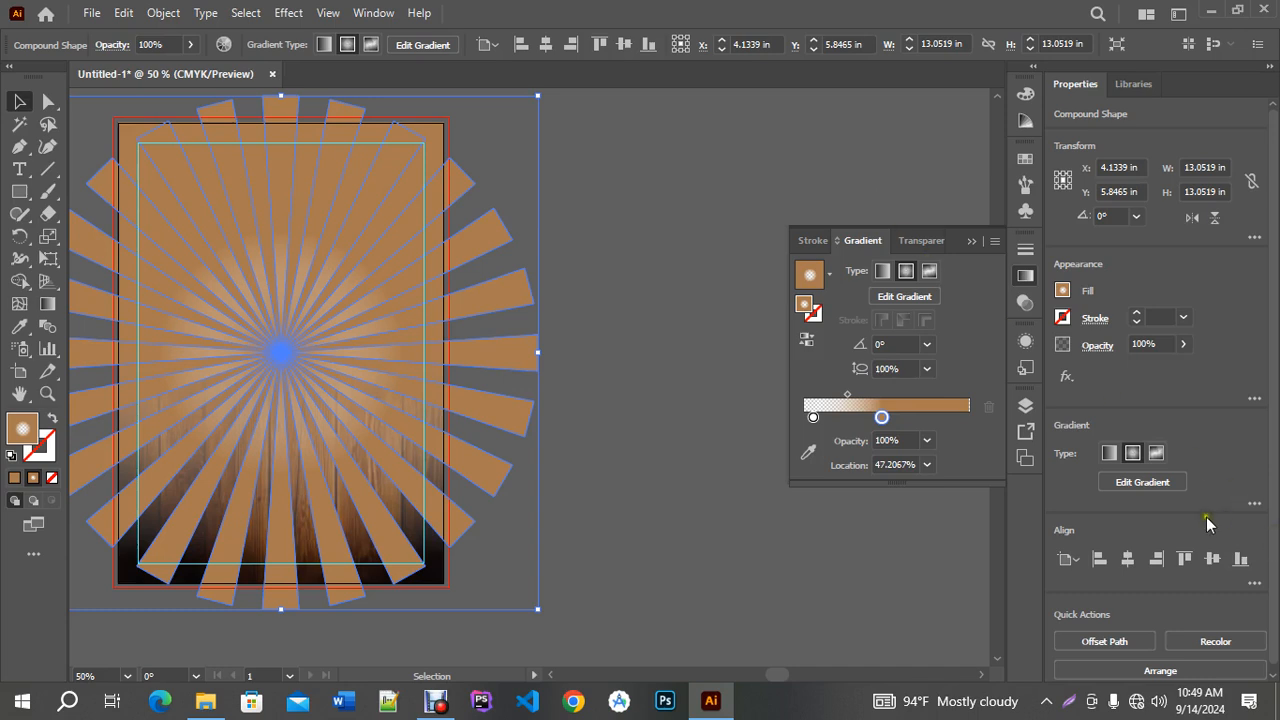
pyautogui.hotkey('ctrl', 'z')
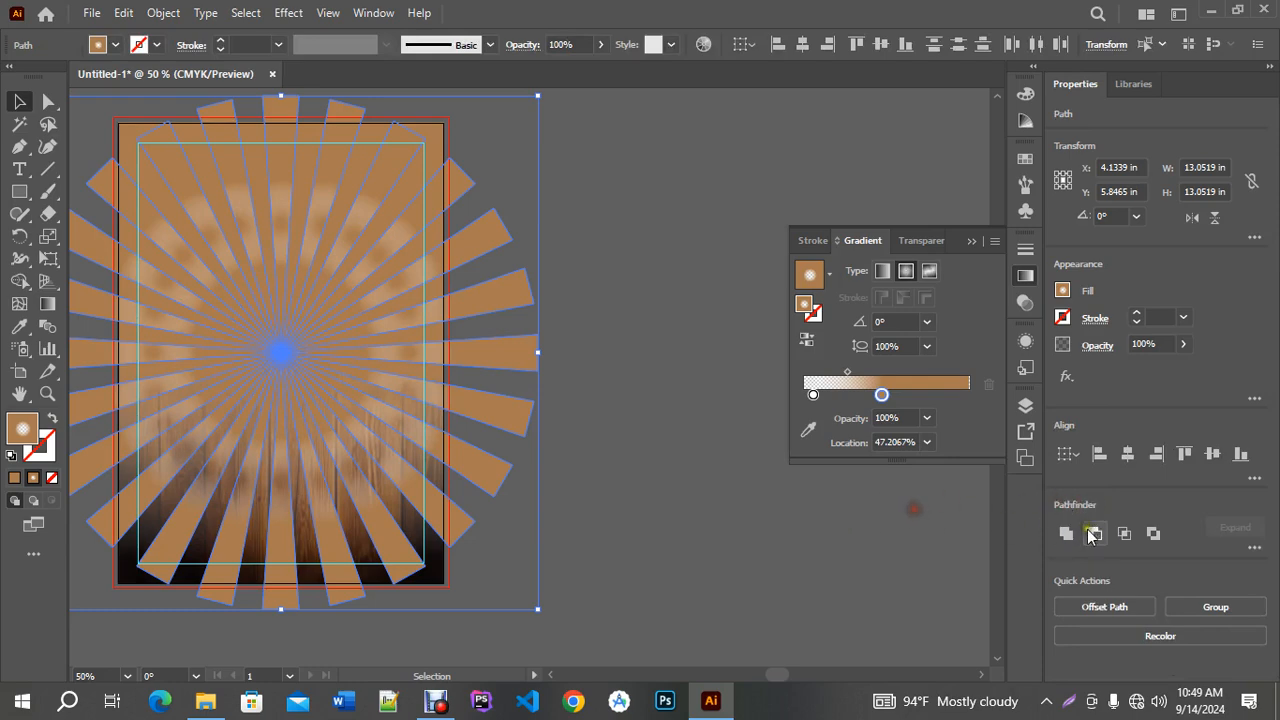
# Combine all the selected rays into a single united compound shape using the Pathfinder shape modes.
pyautogui.click(1254, 548)
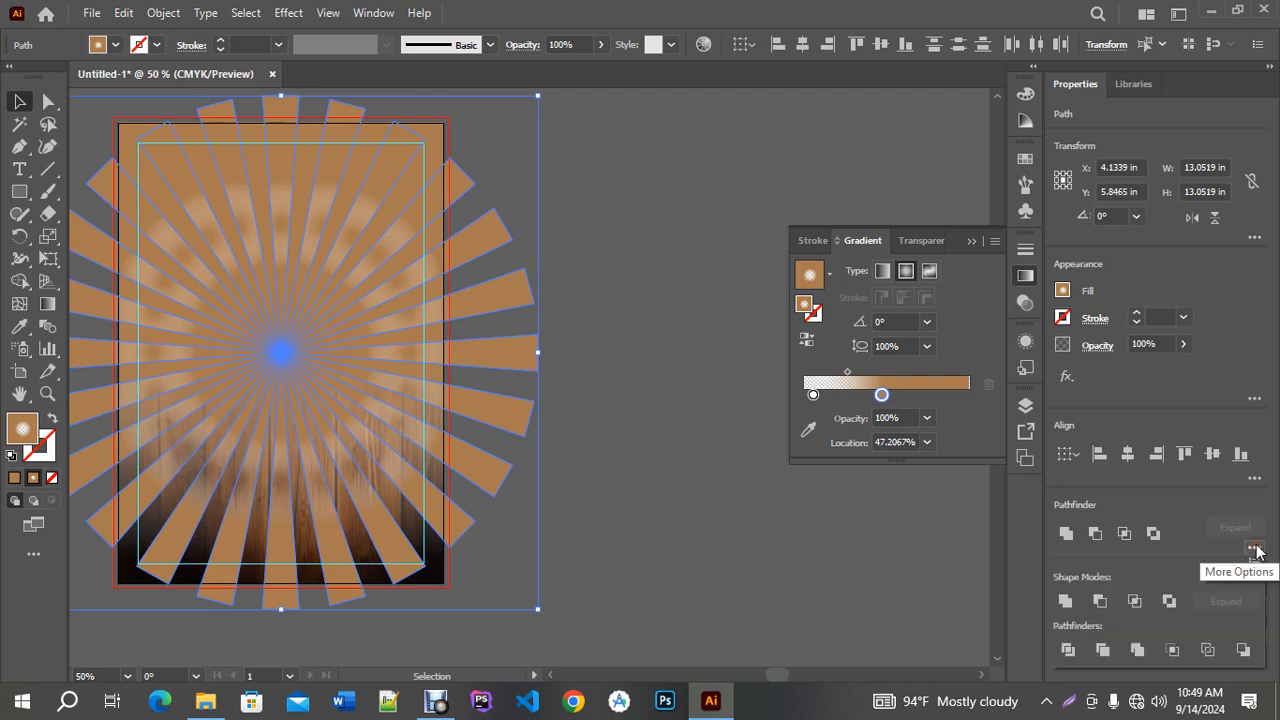
pyautogui.click(1064, 601)
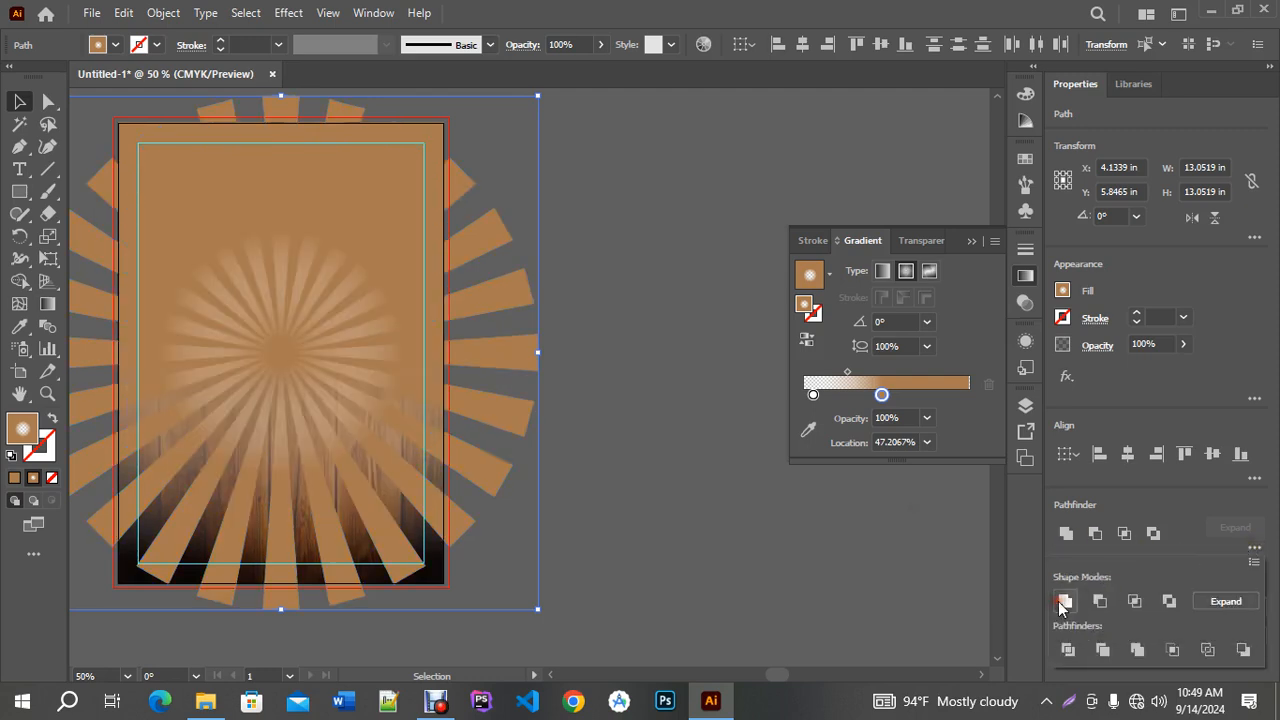
pyautogui.click(1226, 601)
# Select the united ray burst and recolour its brown gradient stop with the dark magenta swatch.
pyautogui.doubleClick(881, 394)
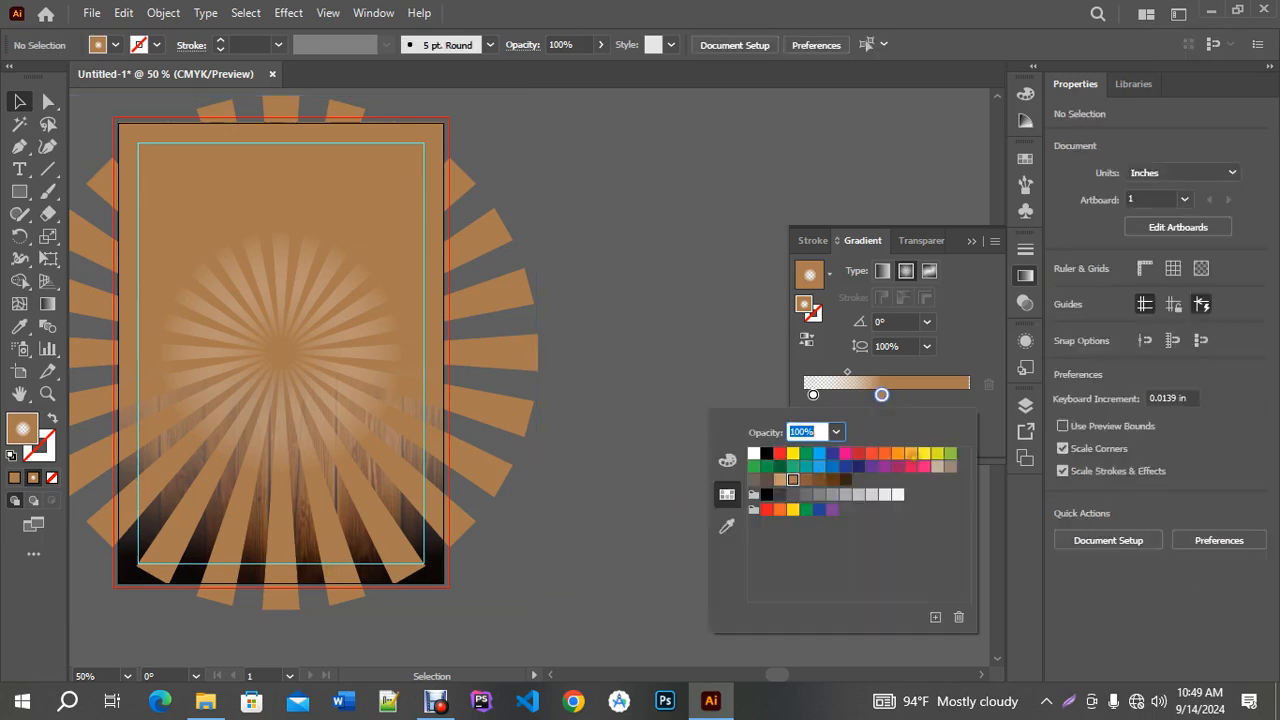
pyautogui.click(910, 453)
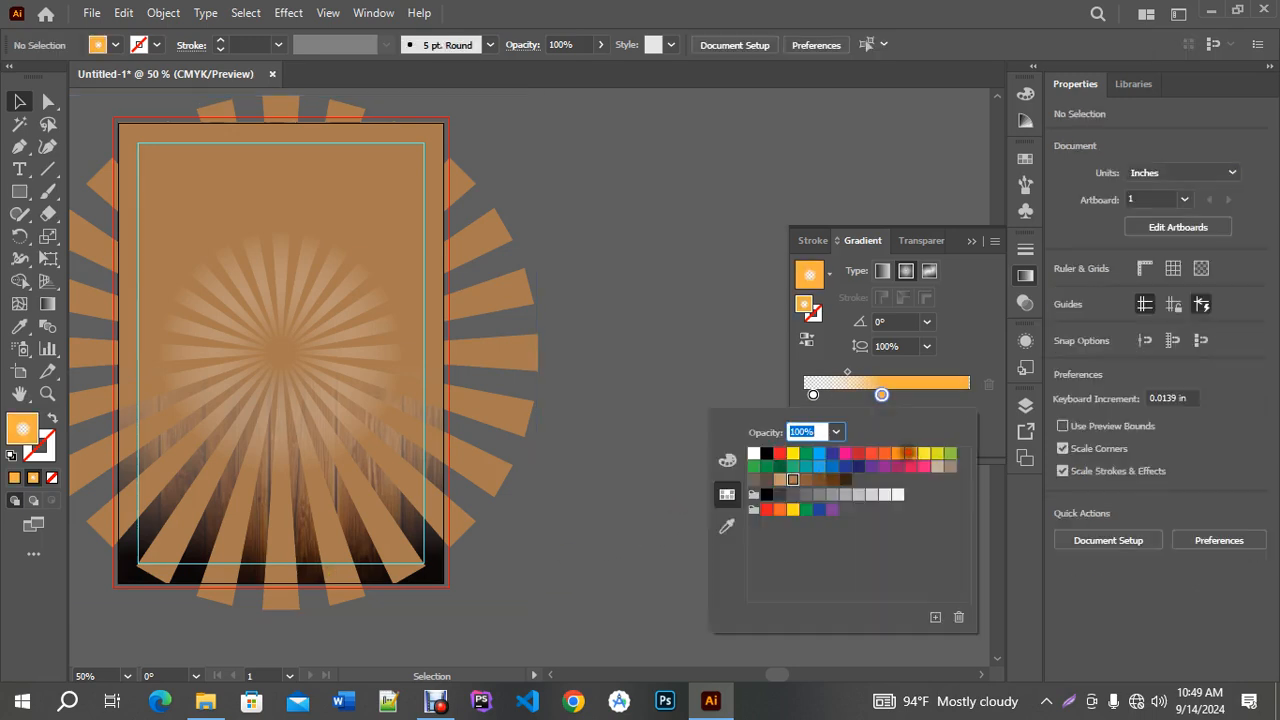
pyautogui.click(514, 543)
pyautogui.click(508, 414)
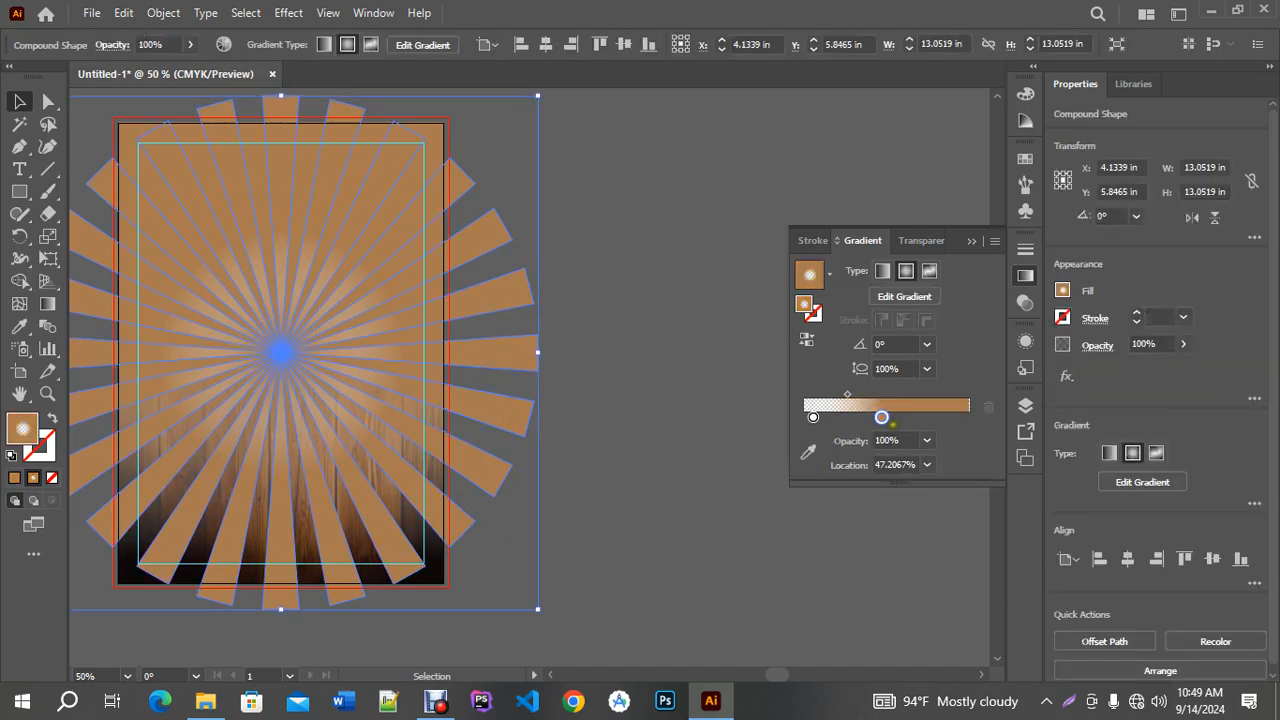
pyautogui.doubleClick(881, 417)
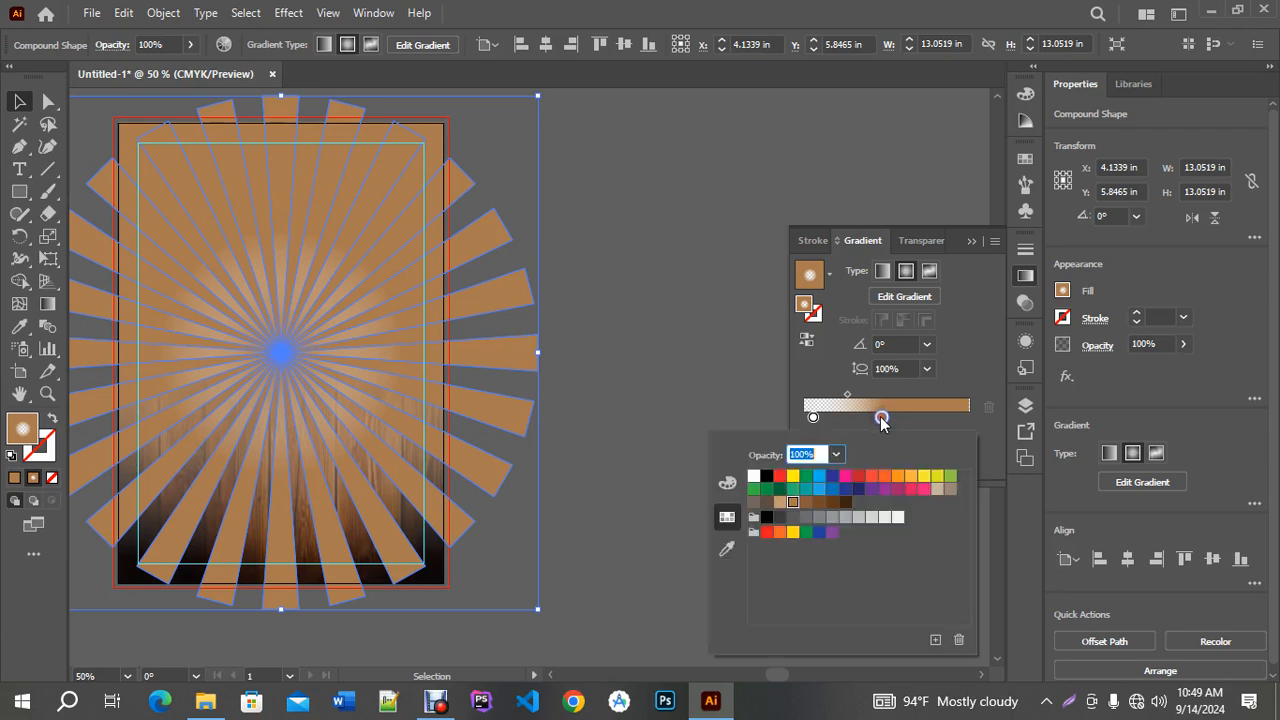
pyautogui.click(898, 488)
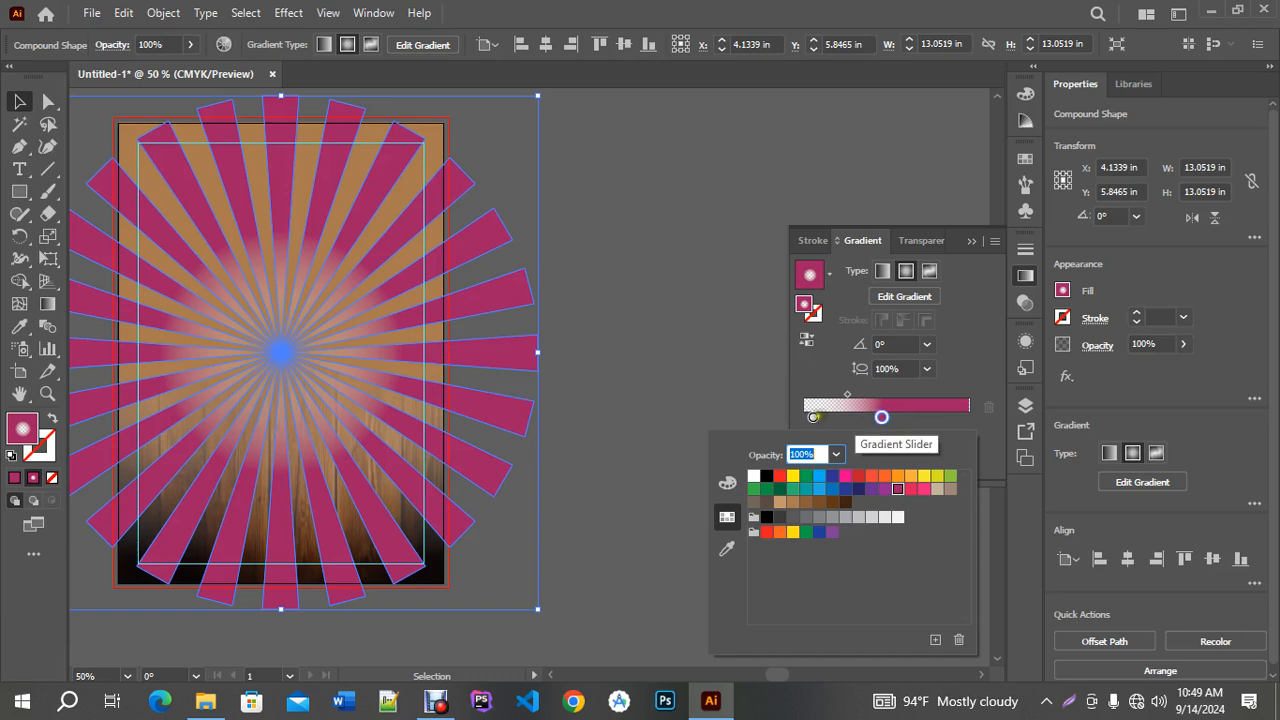
# Reverse the rays' radial gradient and move its magenta stop to the start, at about 1.4%.
pyautogui.click(809, 343)
pyautogui.click(808, 341)
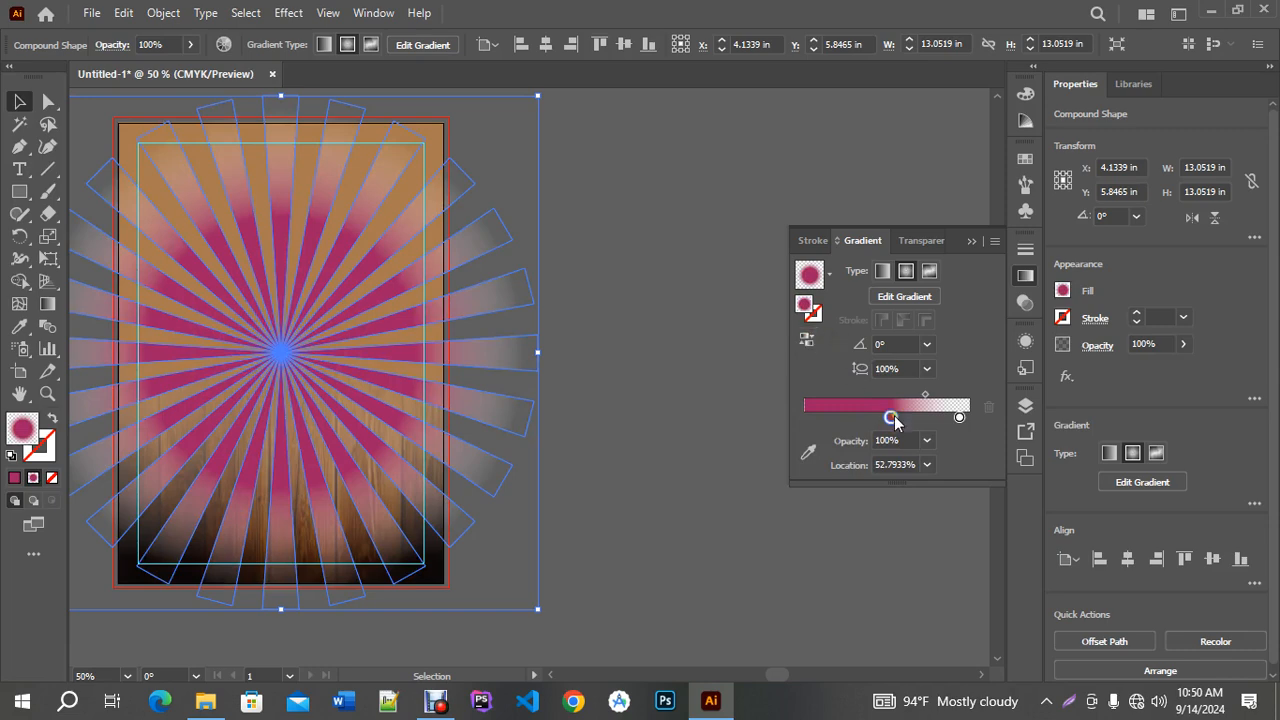
pyautogui.moveTo(890, 417); pyautogui.dragTo(806, 417)
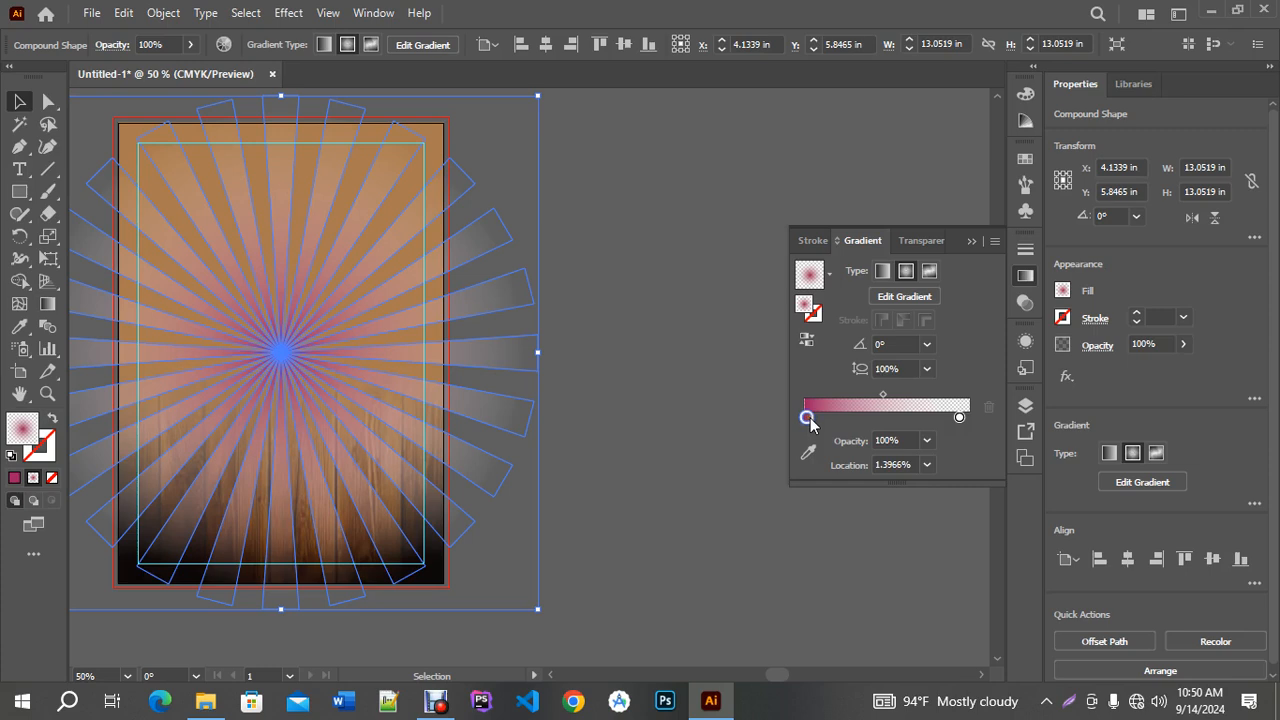
# Recolour the magenta gradient stop with the orange-red swatch and shift the gradient midpoint to about 65%.
pyautogui.doubleClick(806, 417)
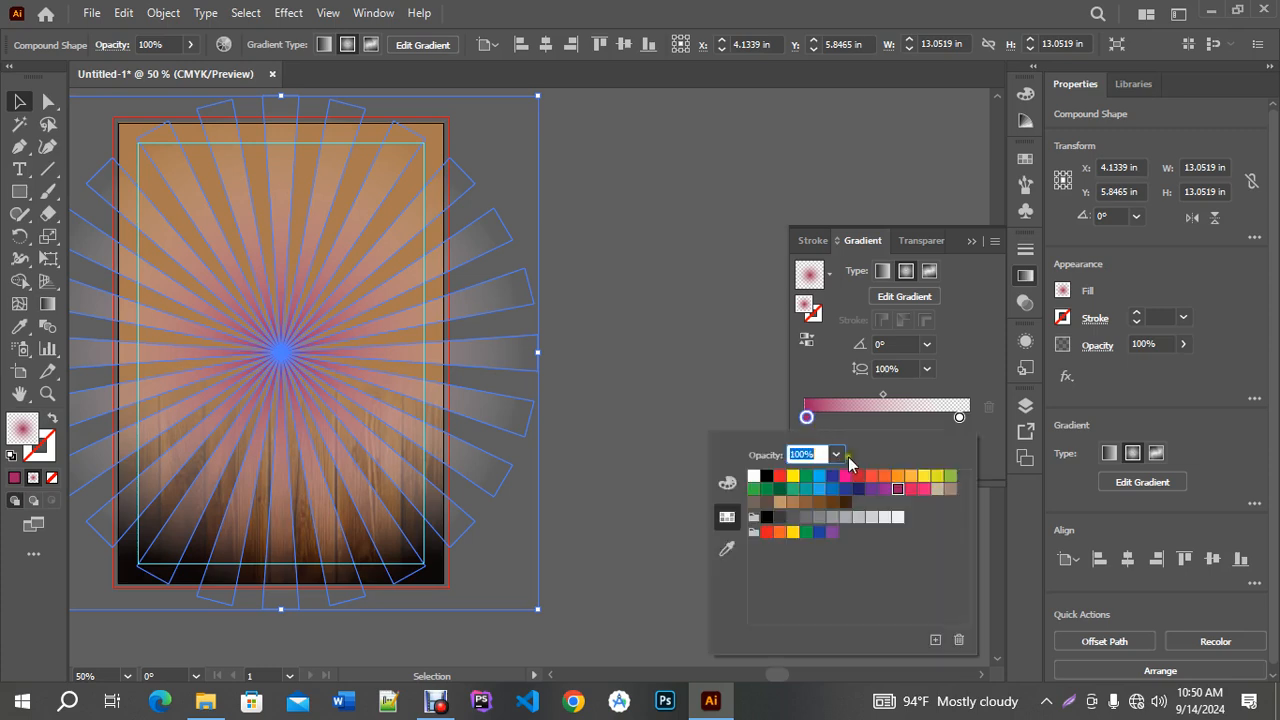
pyautogui.click(871, 476)
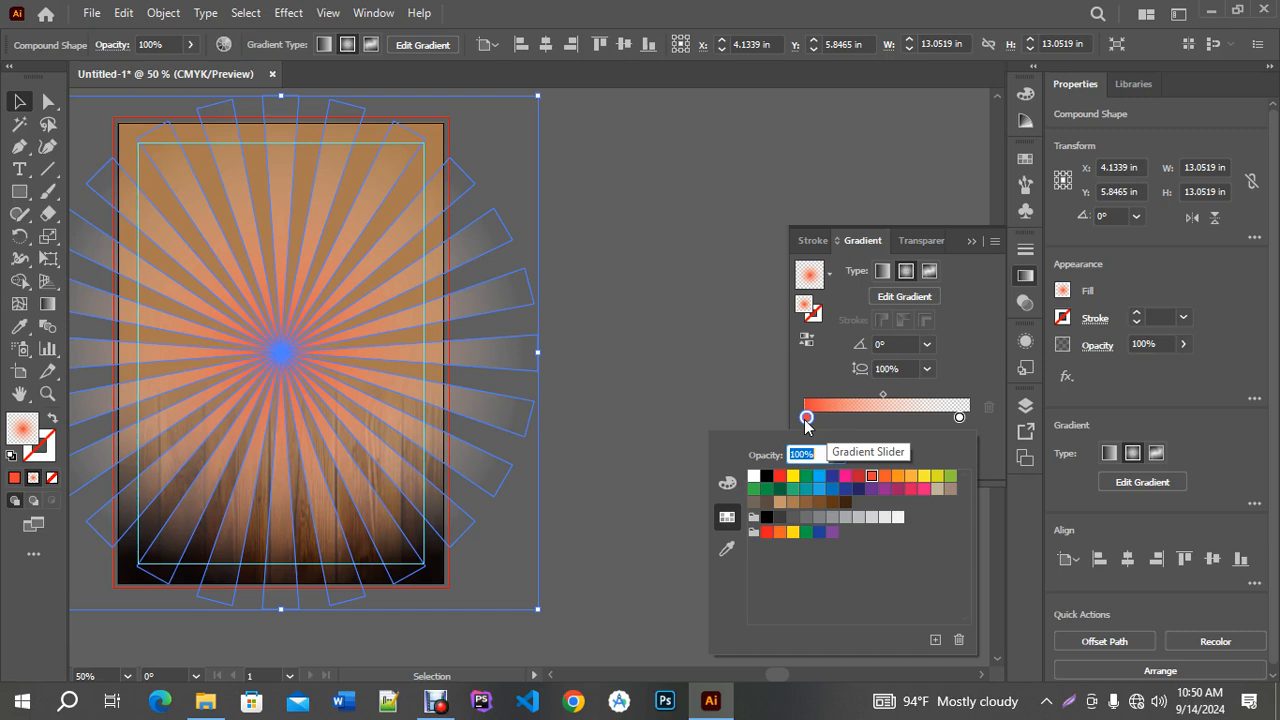
pyautogui.click(884, 394)
pyautogui.moveTo(882, 398); pyautogui.dragTo(906, 401)
pyautogui.click(623, 304)
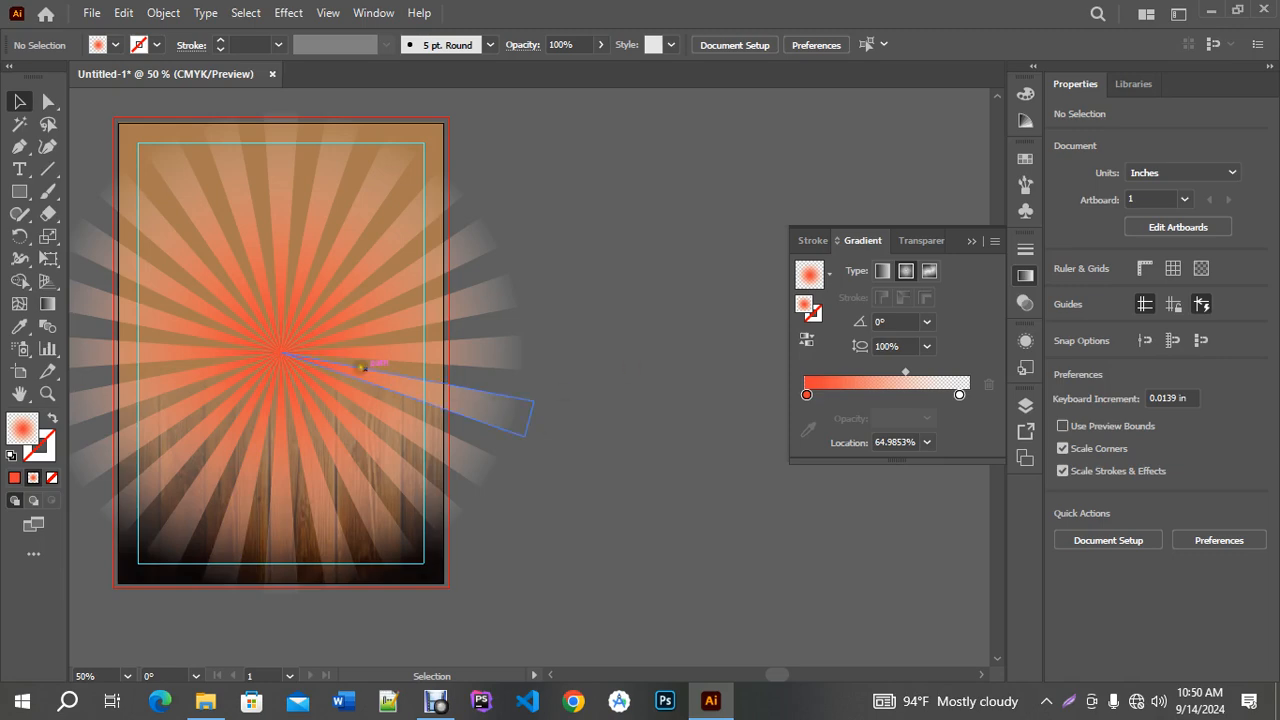
# Inspect the colour and opacity settings of the ray burst's orange-red and transparent gradient stops.
pyautogui.click(476, 300)
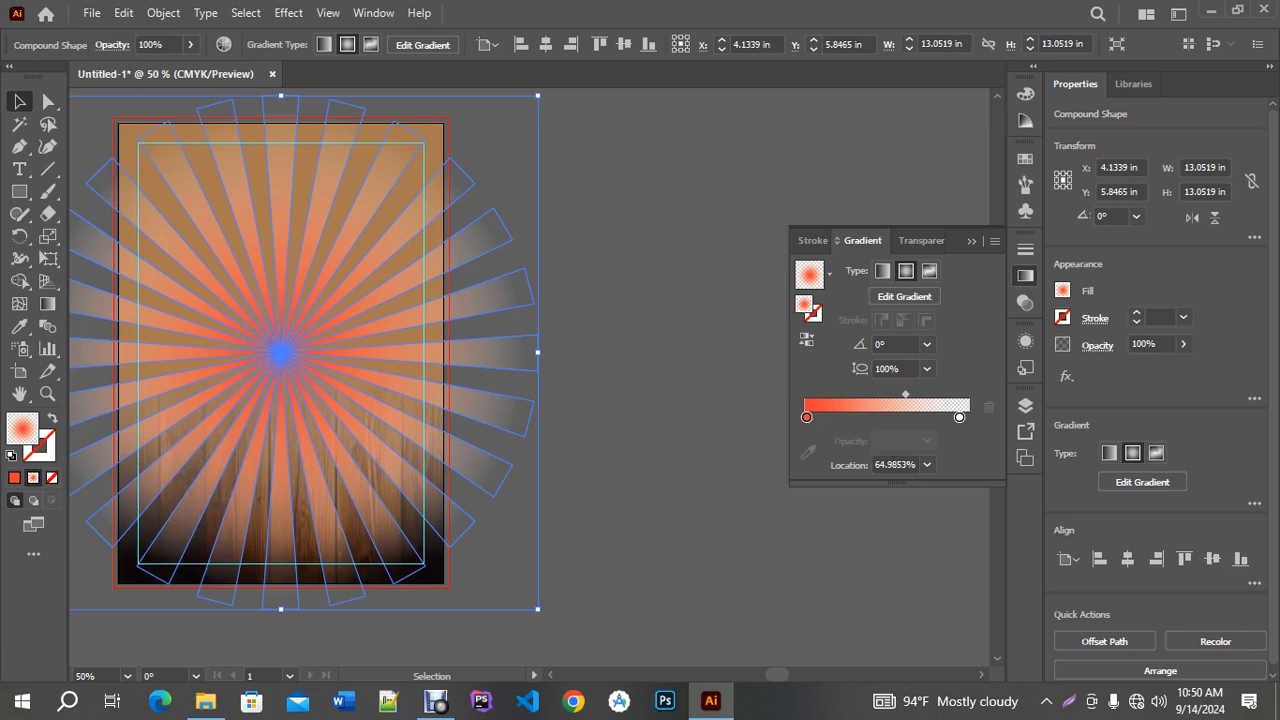
pyautogui.click(807, 418)
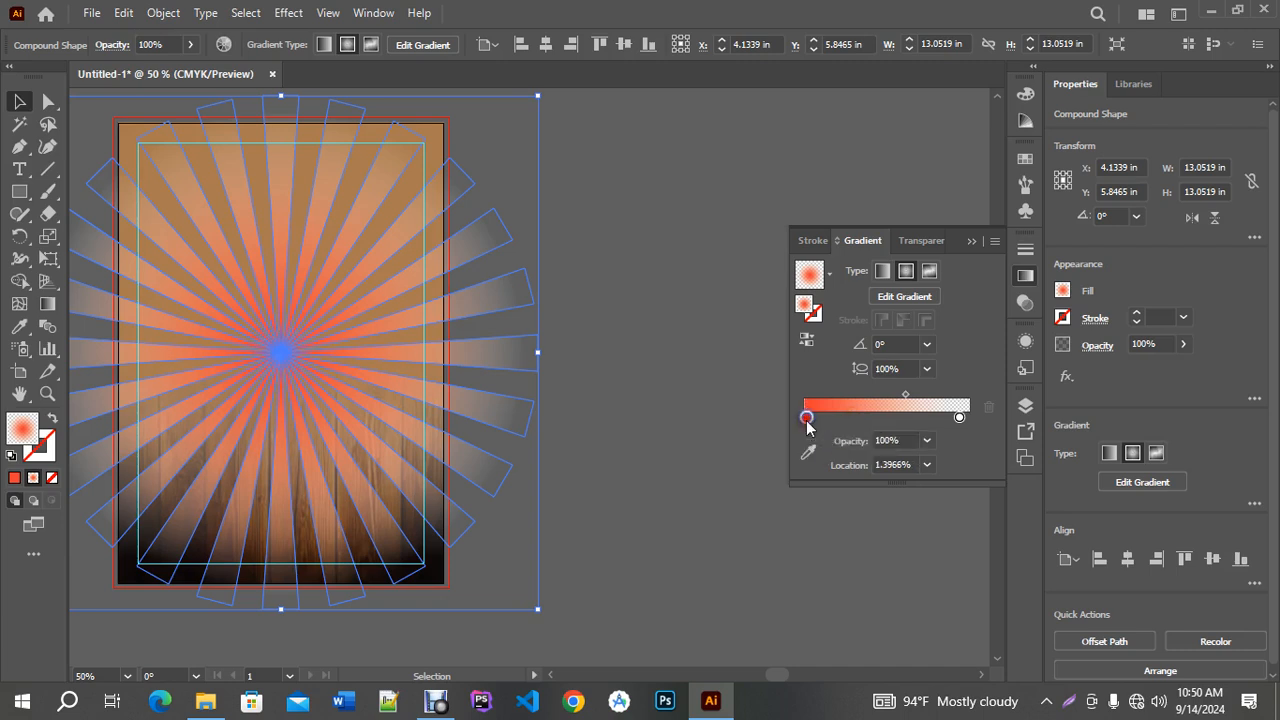
pyautogui.doubleClick(807, 418)
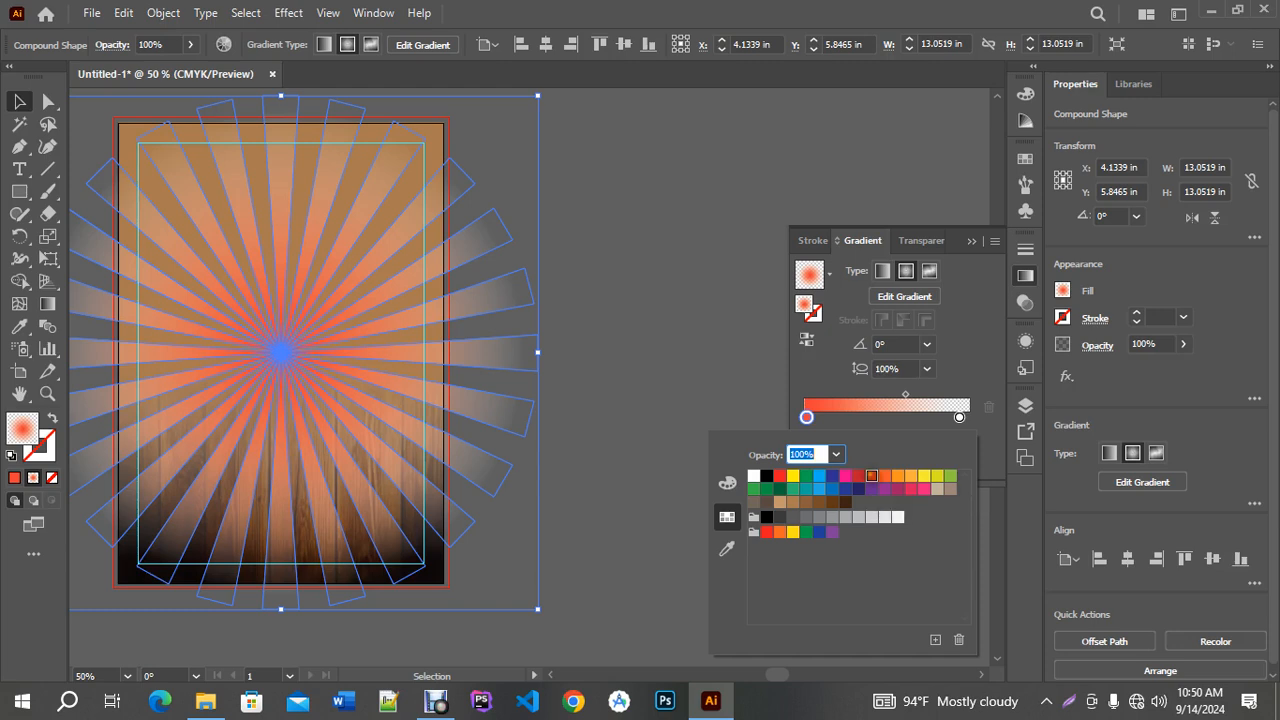
pyautogui.click(958, 418)
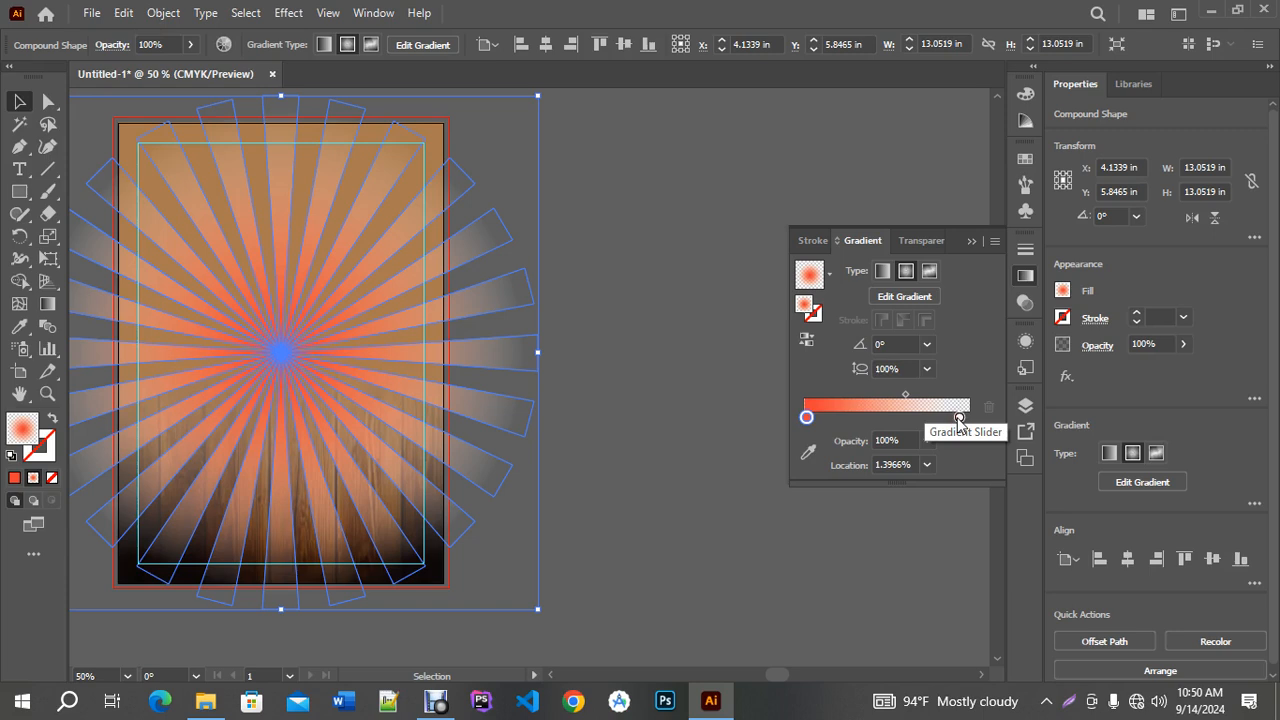
pyautogui.click(958, 417)
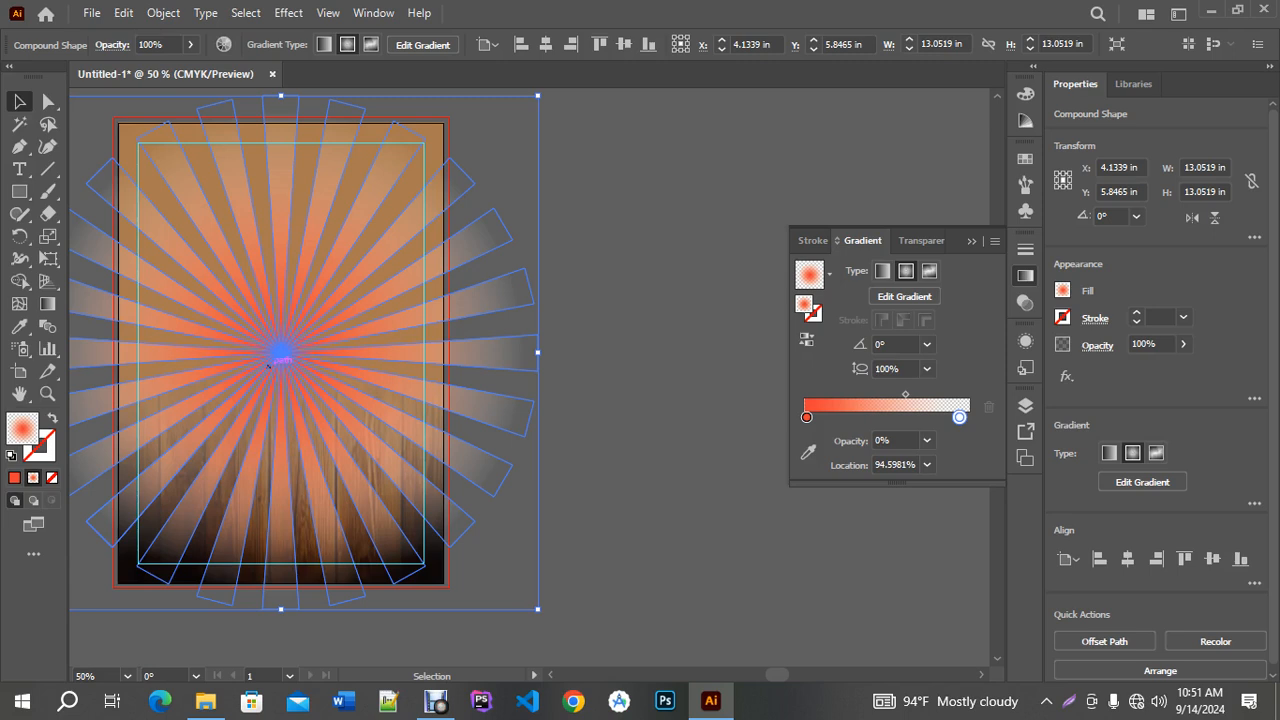
pyautogui.click(675, 444)
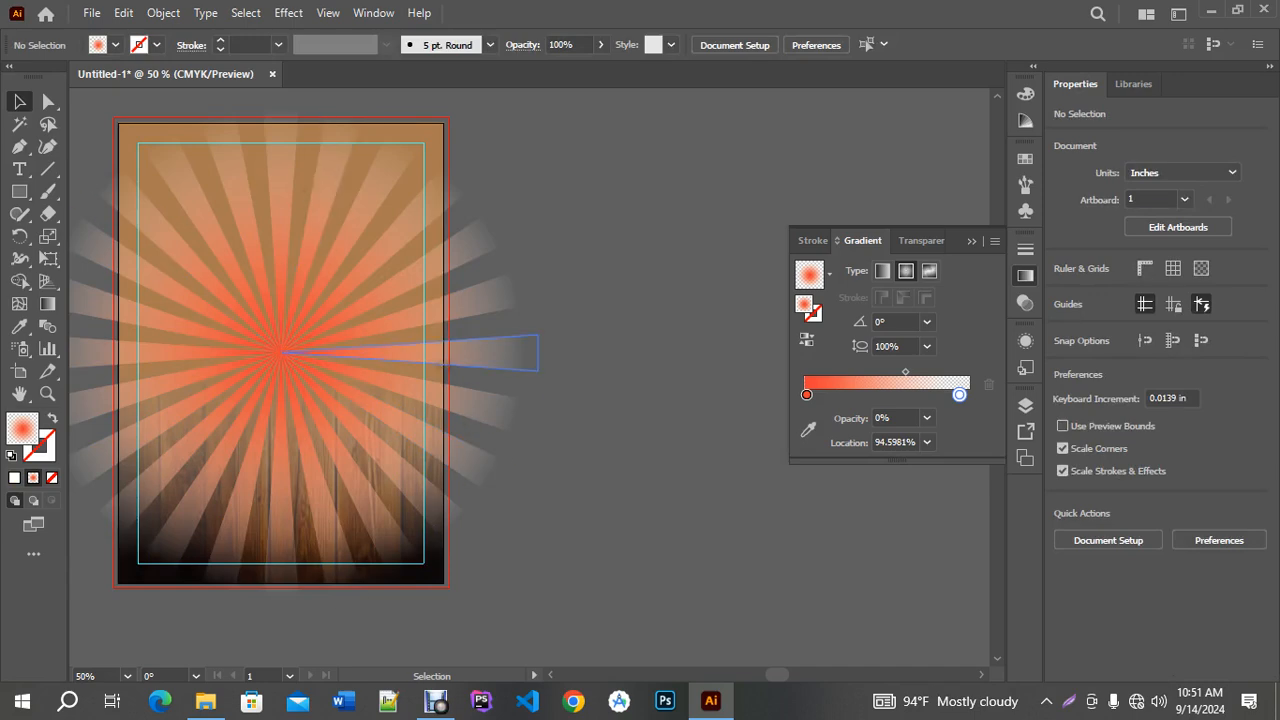
pyautogui.click(452, 371)
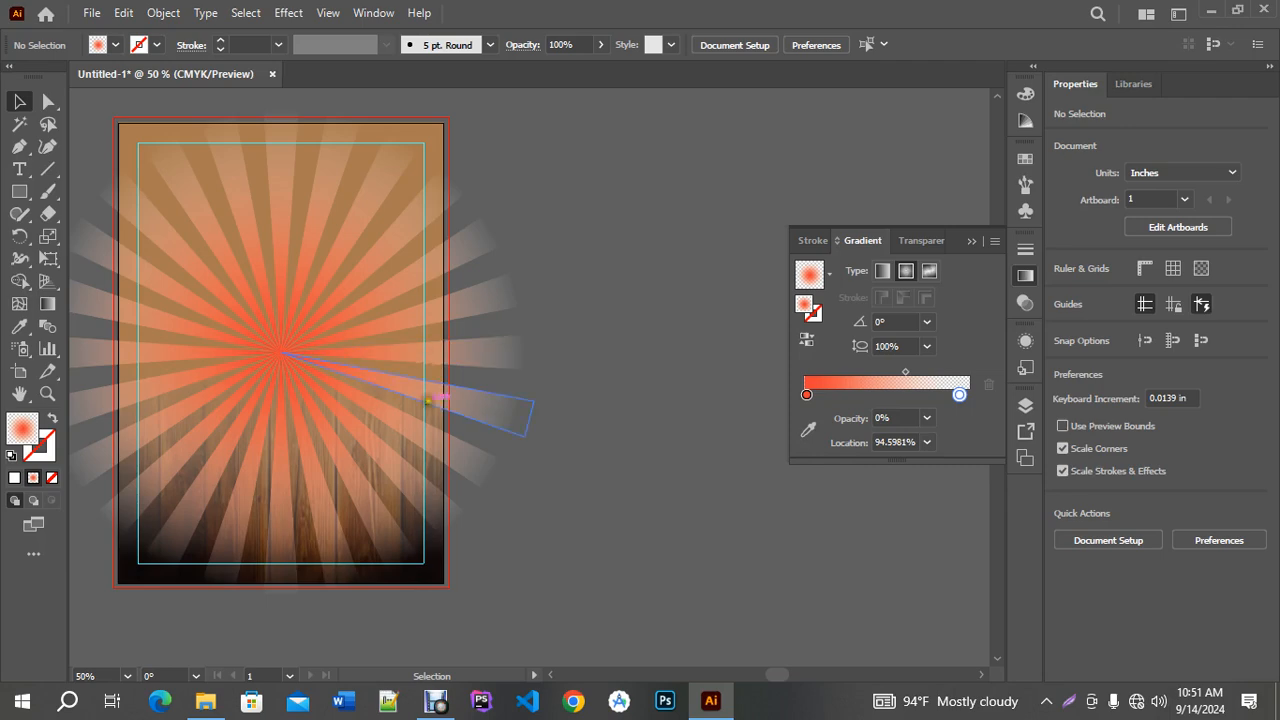
pyautogui.click(435, 701)
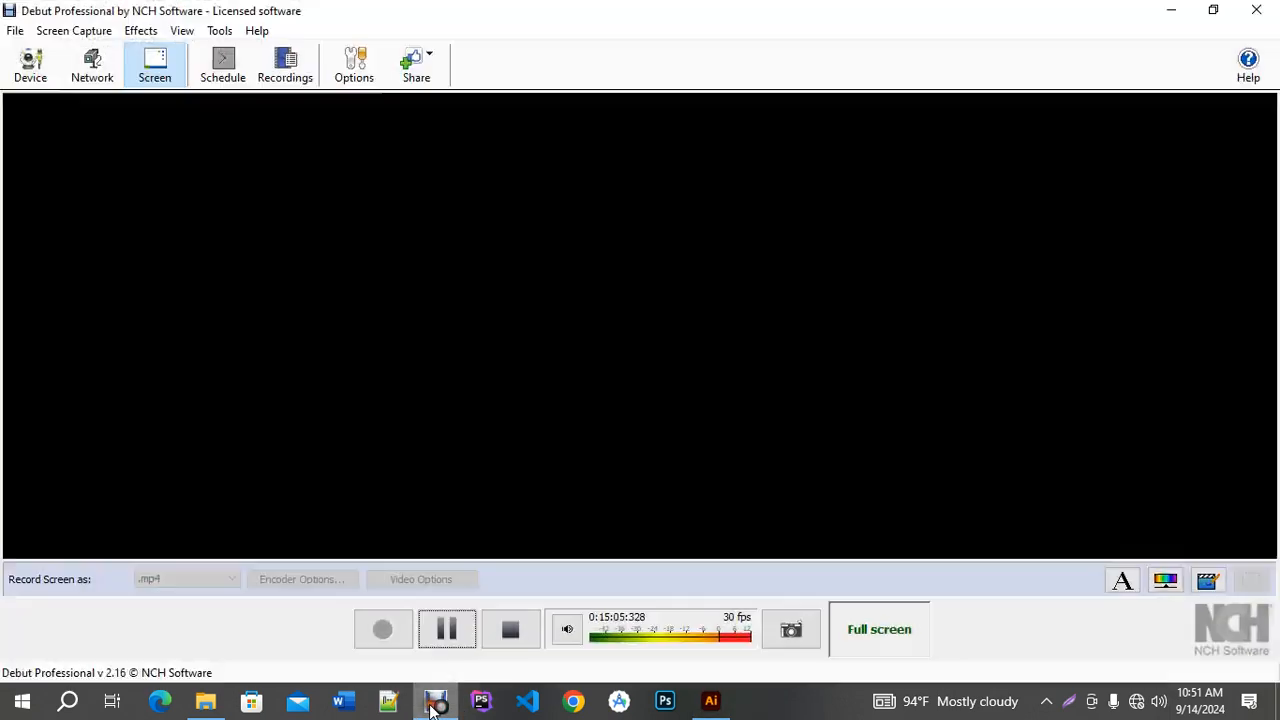
pyautogui.click(446, 628)
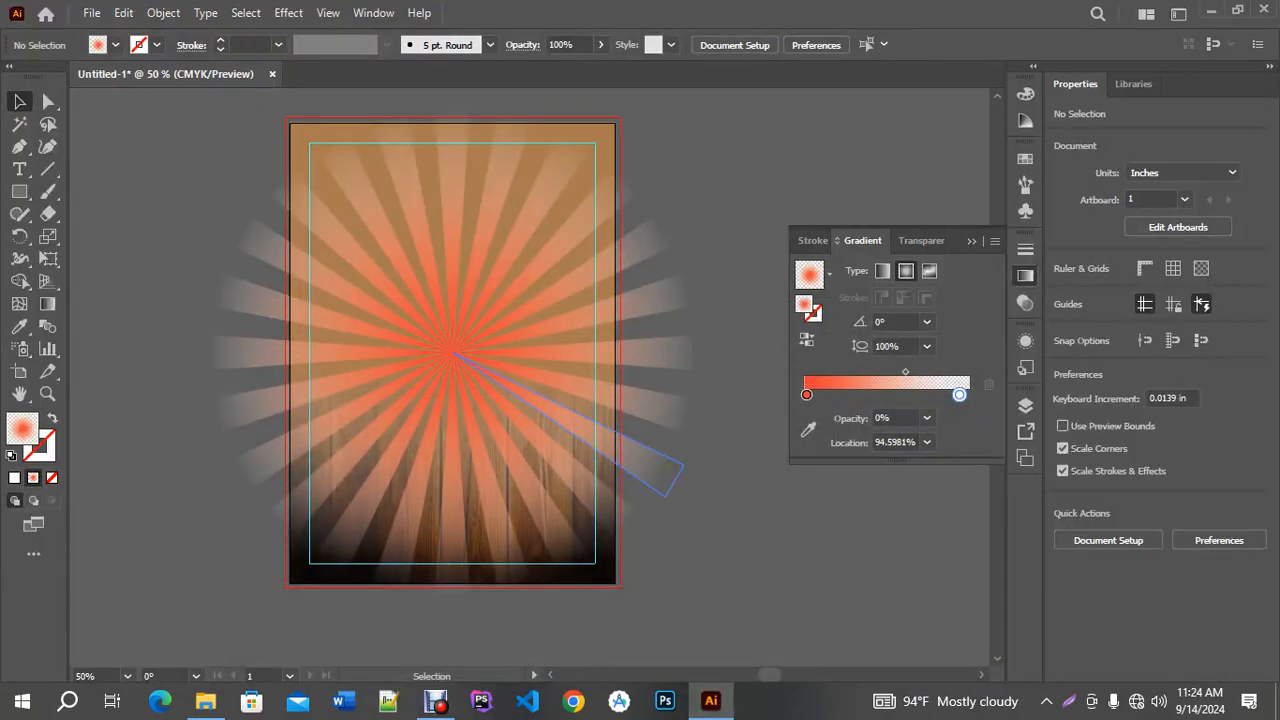
pyautogui.moveTo(676, 466); pyautogui.dragTo(391, 371)
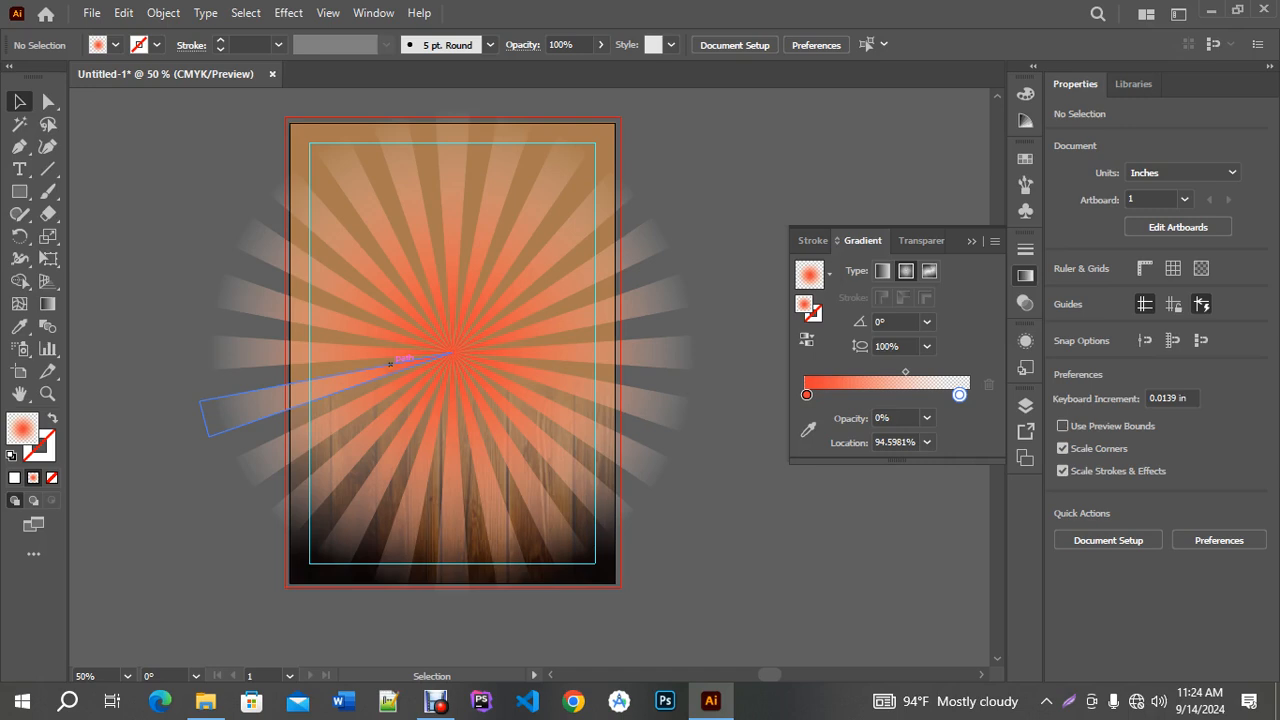
pyautogui.click(734, 545)
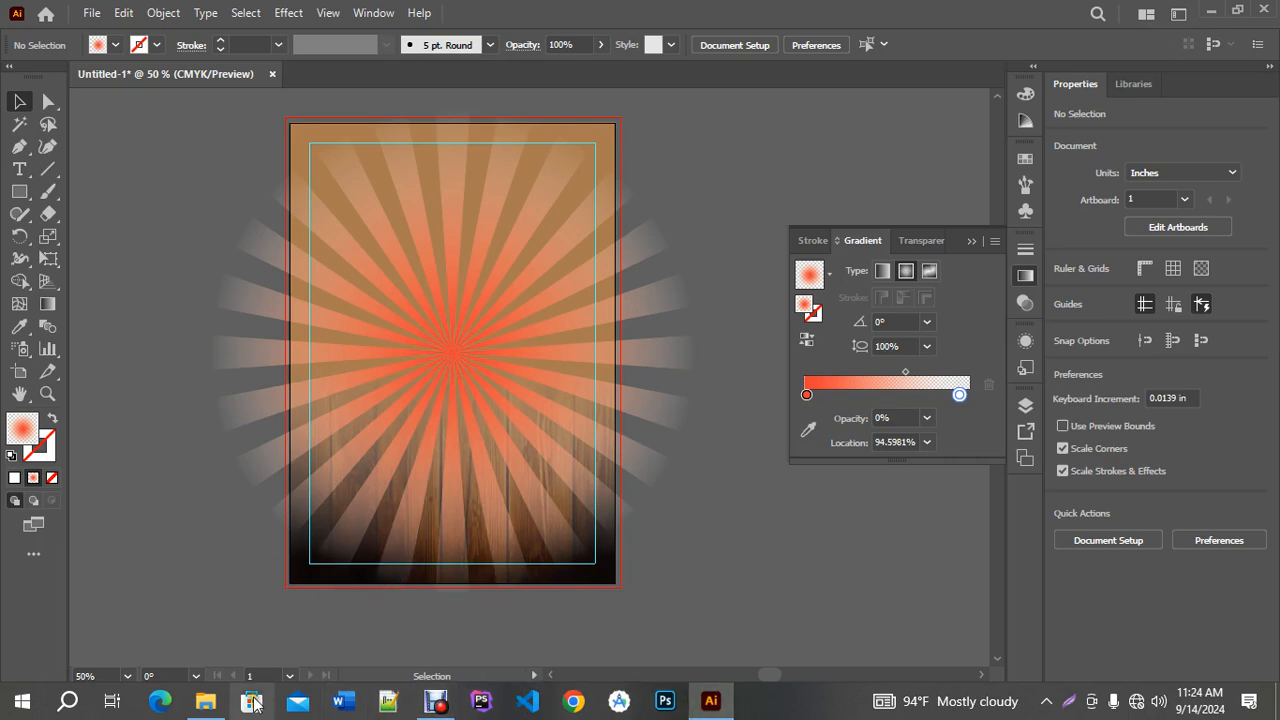
pyautogui.click(203, 708)
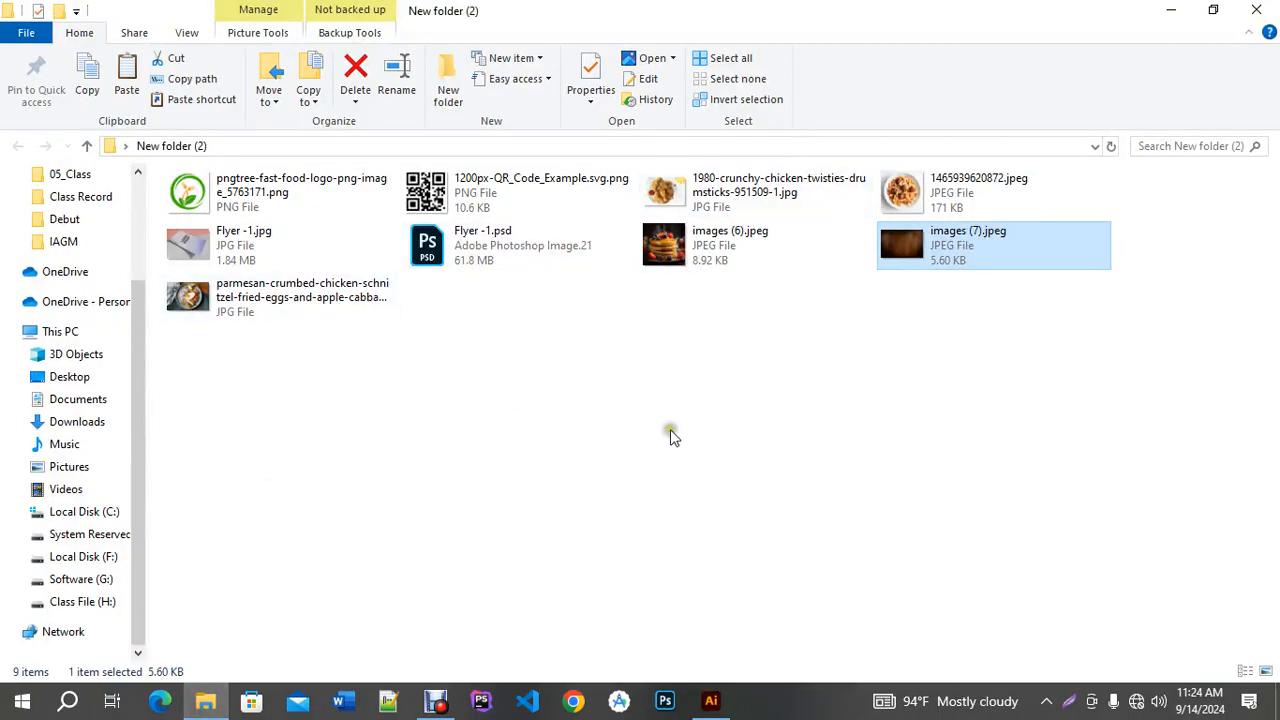
pyautogui.click(711, 700)
# Select the whole ray burst and lock it.
pyautogui.click(760, 541)
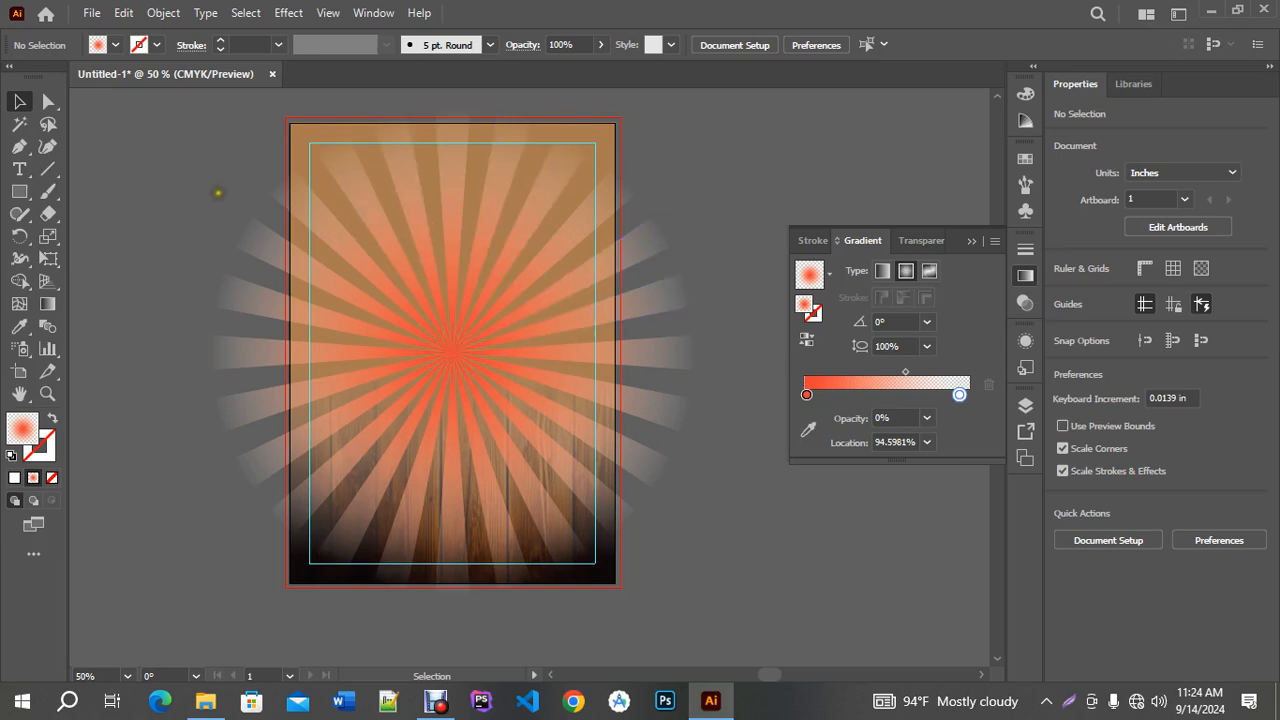
pyautogui.click(669, 550)
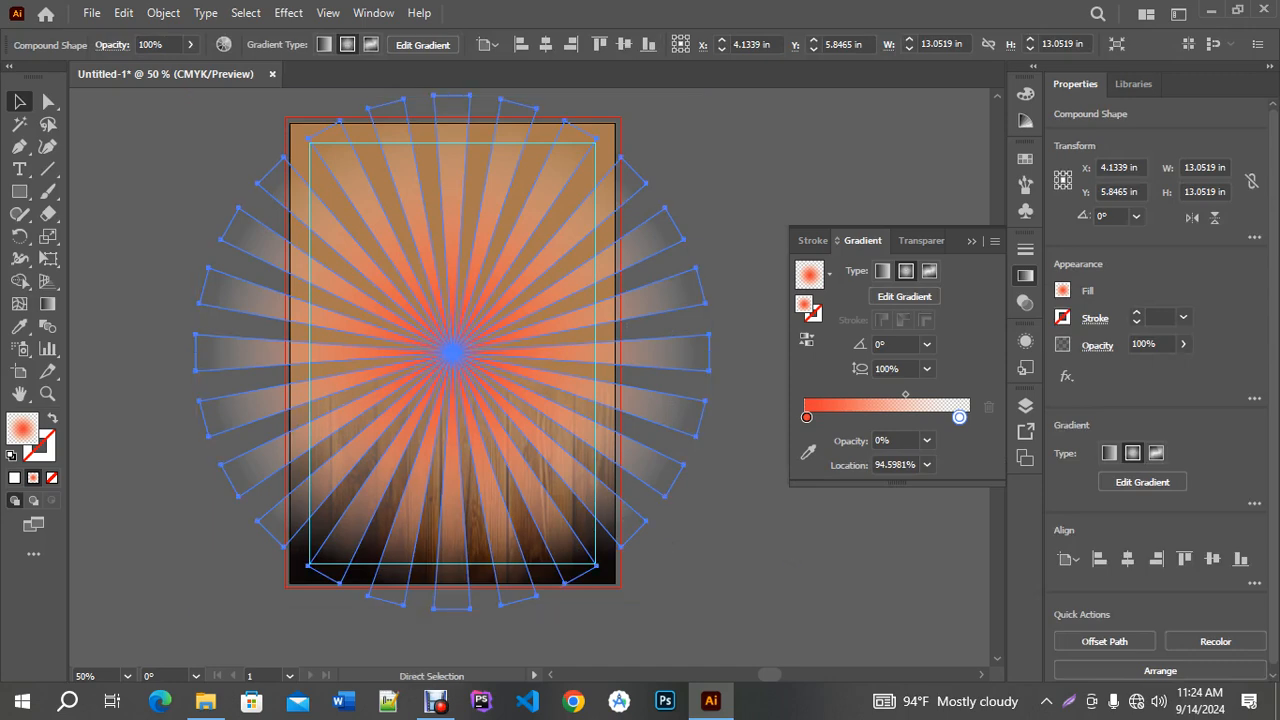
pyautogui.hotkey('ctrl', '2')
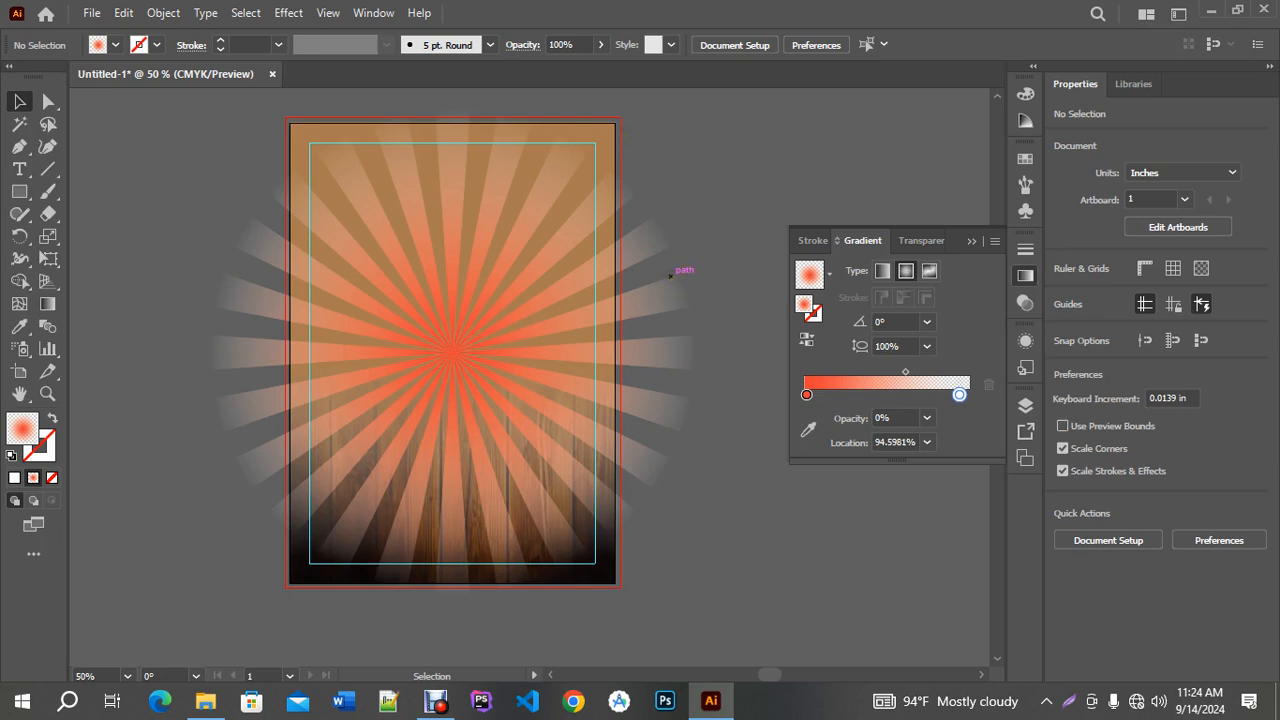
# Draw a solid white circle about 3.57 in wide over the upper rays and centre it horizontally on the page.
pyautogui.click(24, 198)
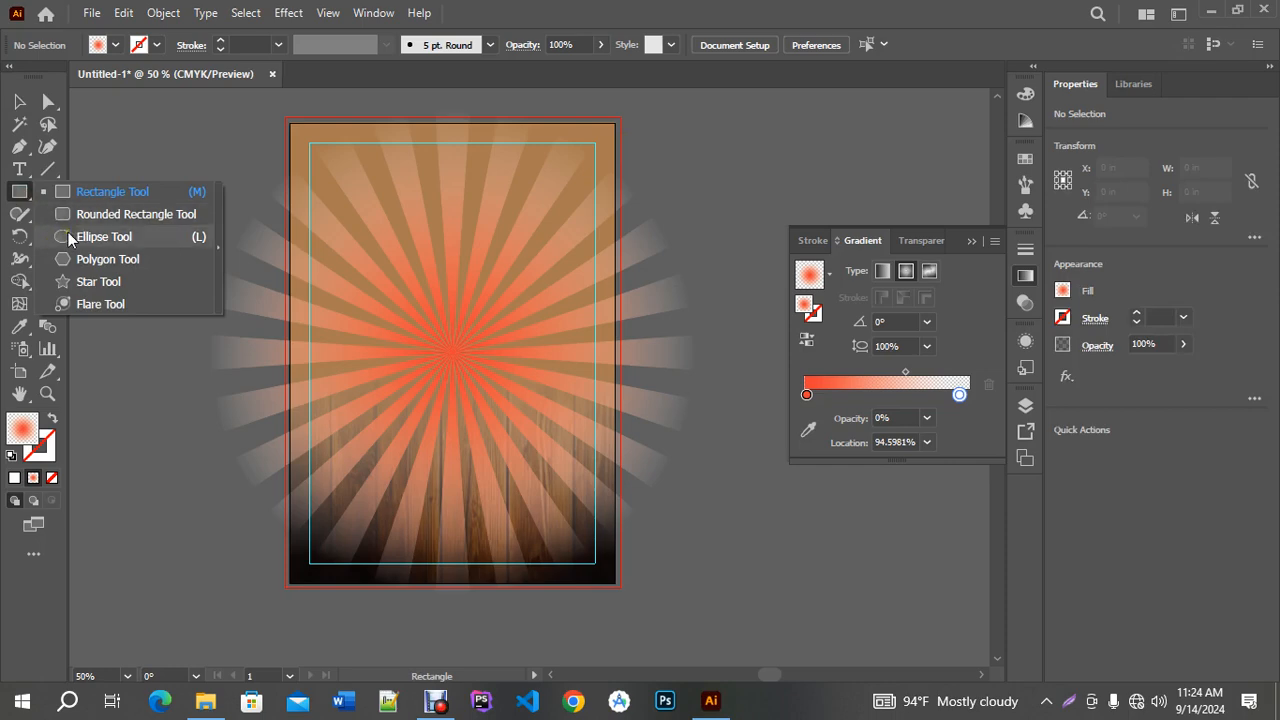
pyautogui.click(70, 238)
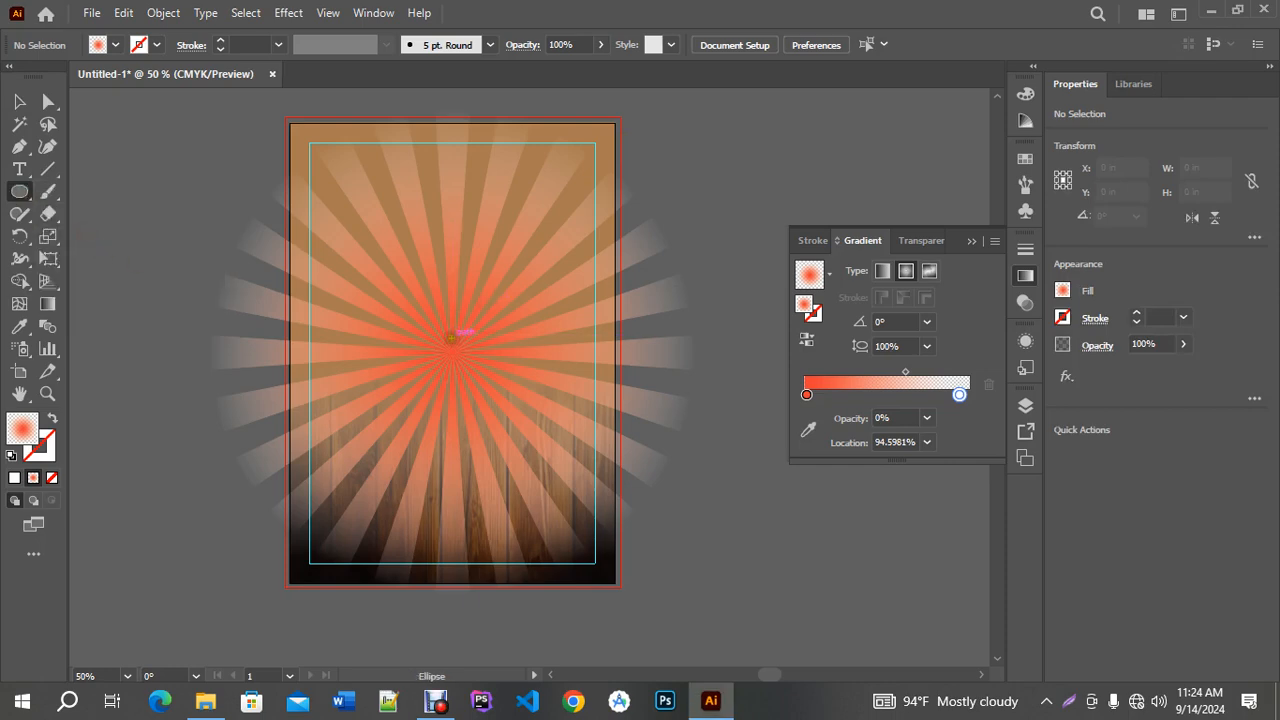
pyautogui.moveTo(439, 287)
pyautogui.mouseDown()
pyautogui.moveTo(522, 403)
pyautogui.moveTo(500, 353)
pyautogui.moveTo(510, 357)
pyautogui.mouseUp()
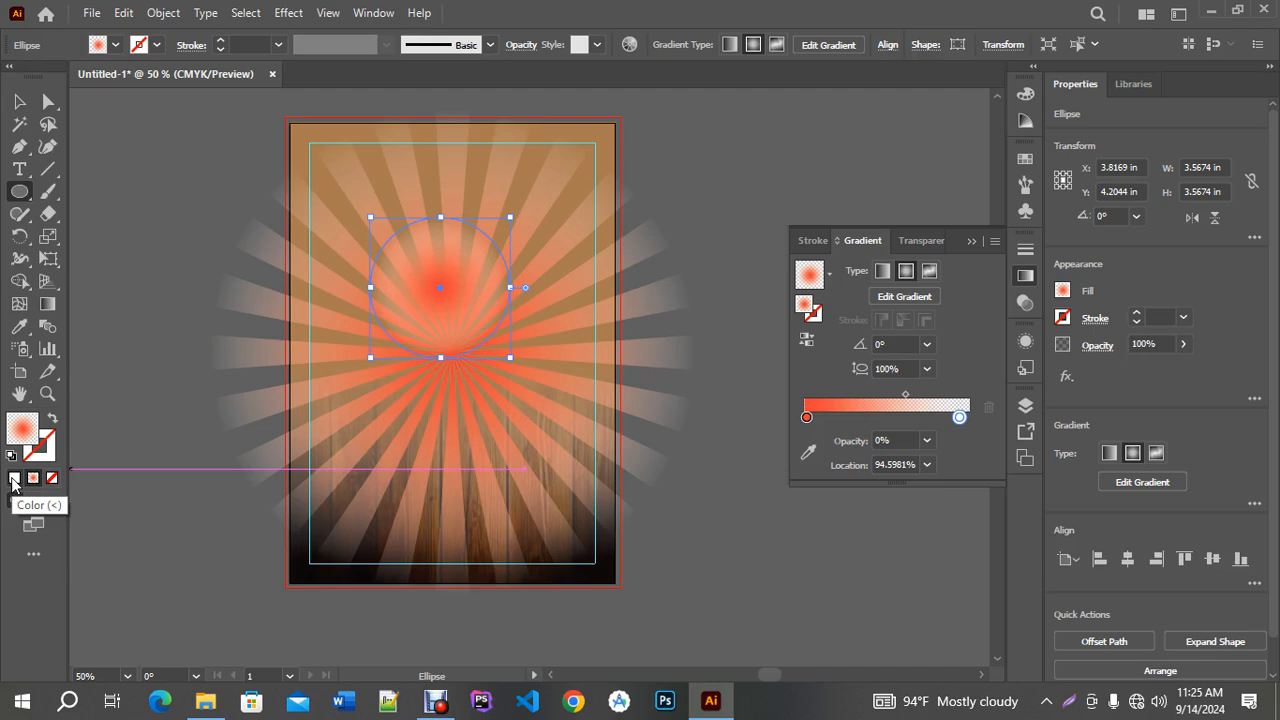
pyautogui.click(13, 479)
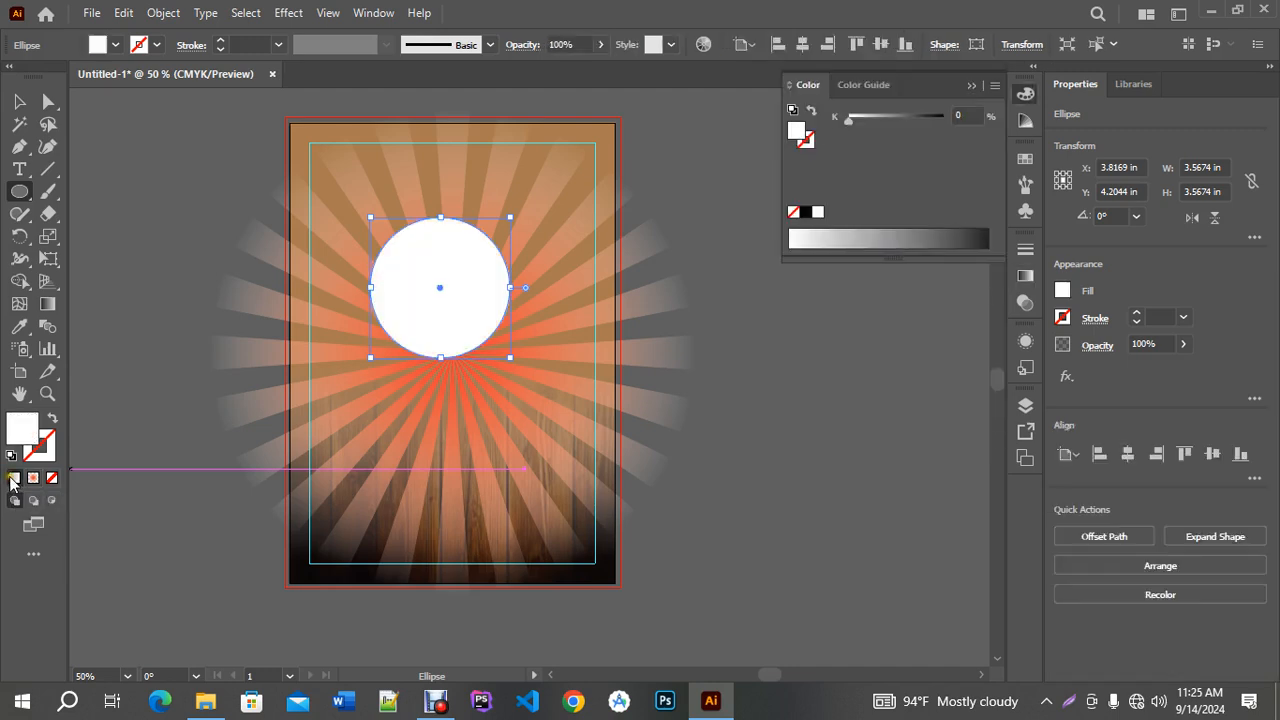
pyautogui.click(19, 101)
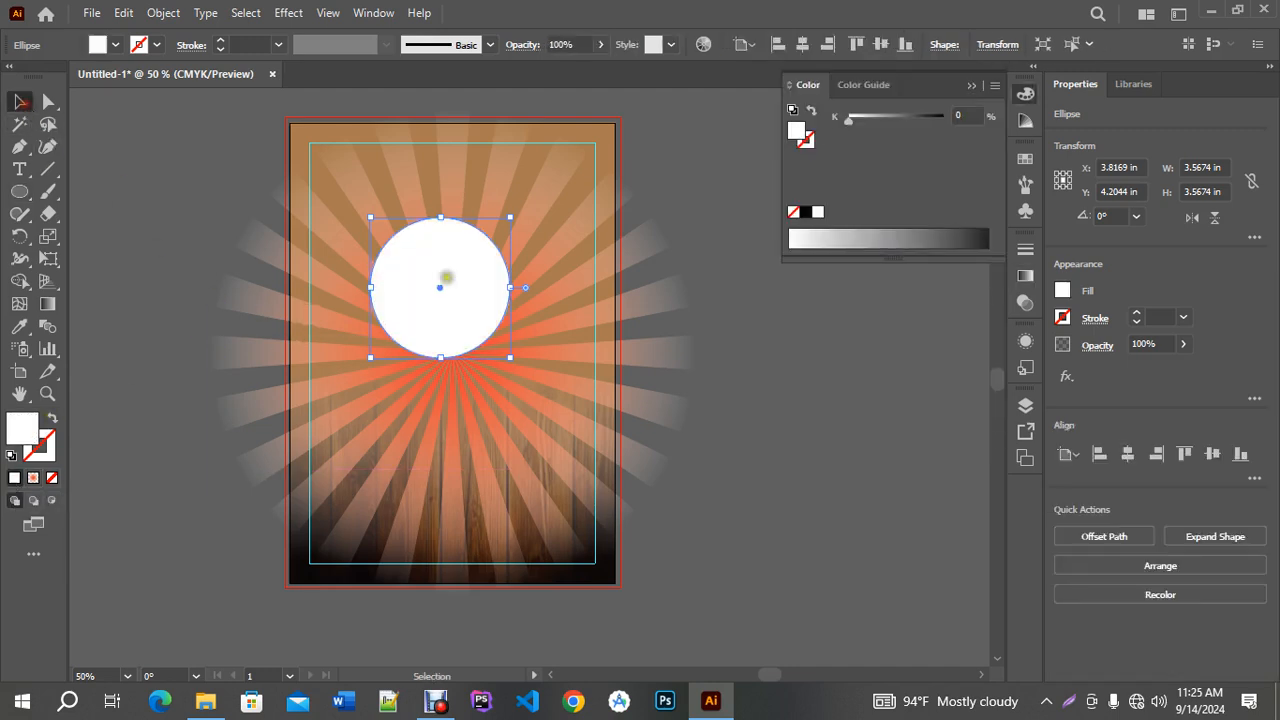
pyautogui.moveTo(456, 305); pyautogui.dragTo(469, 310)
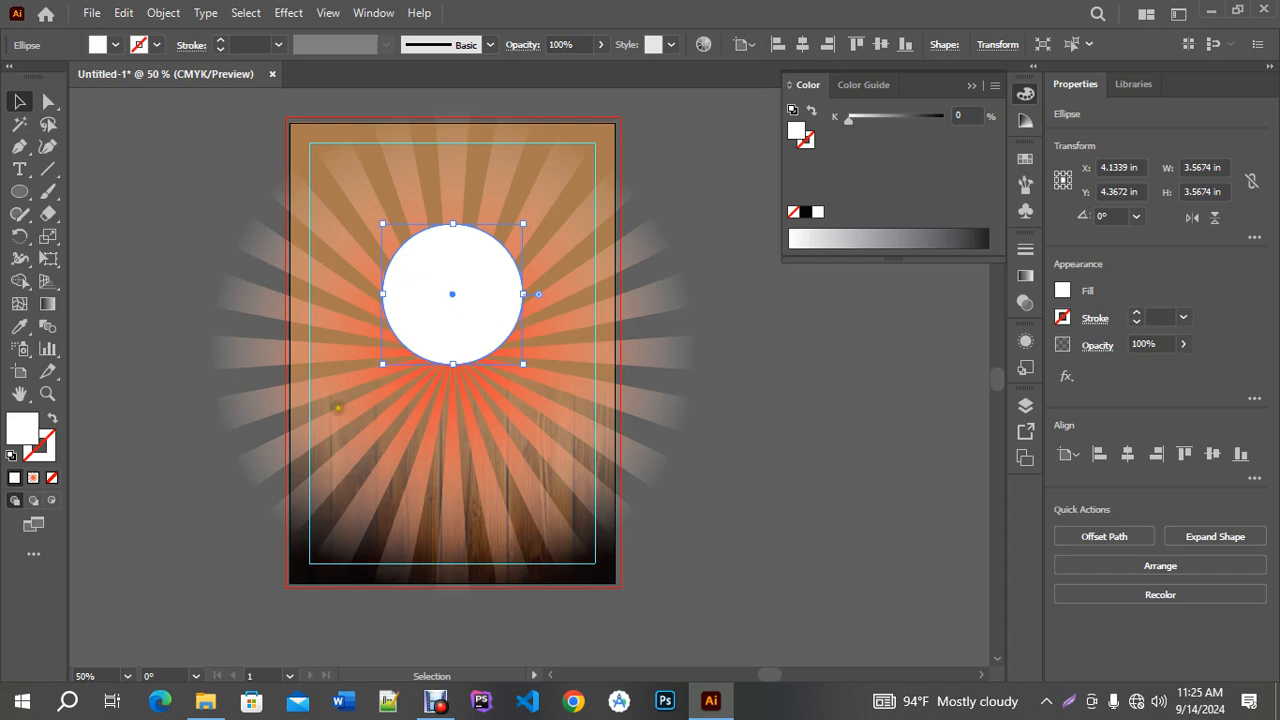
# Duplicate the white circle to its lower left, overlapping it, and scale the copy down to about 2.28 in.
pyautogui.press('a')
pyautogui.press('v')
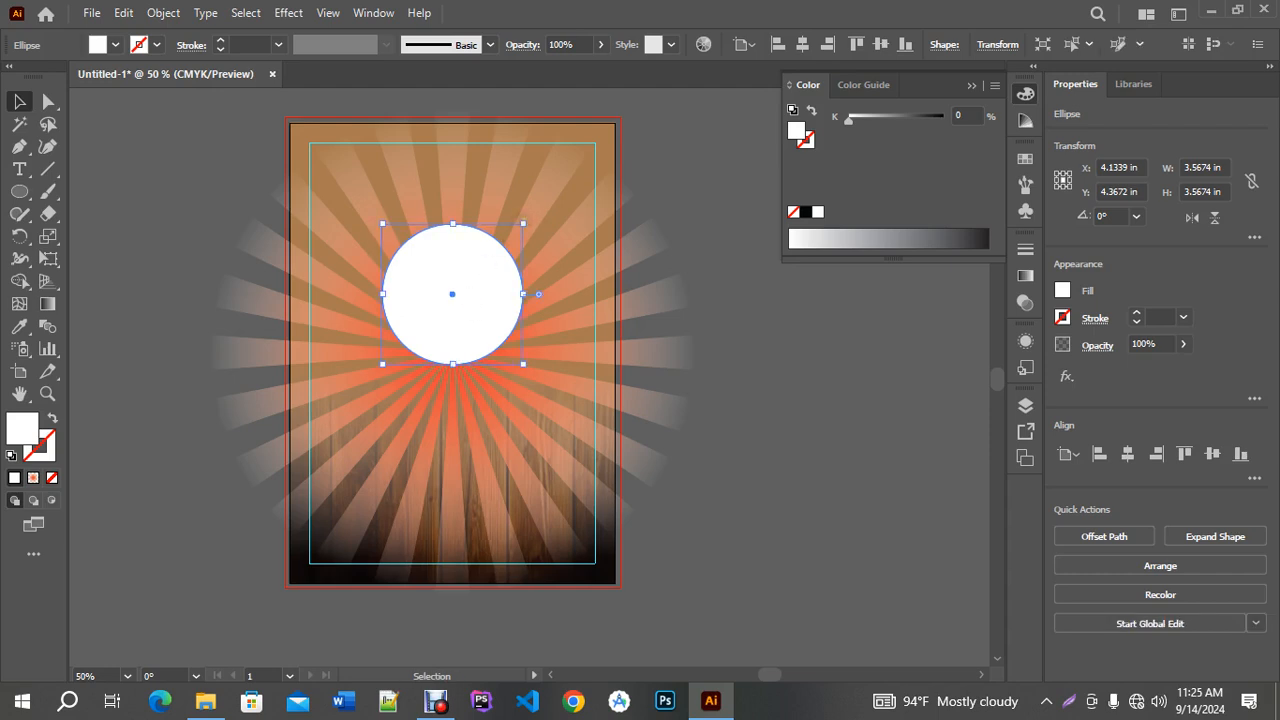
pyautogui.moveTo(493, 276); pyautogui.dragTo(451, 342)
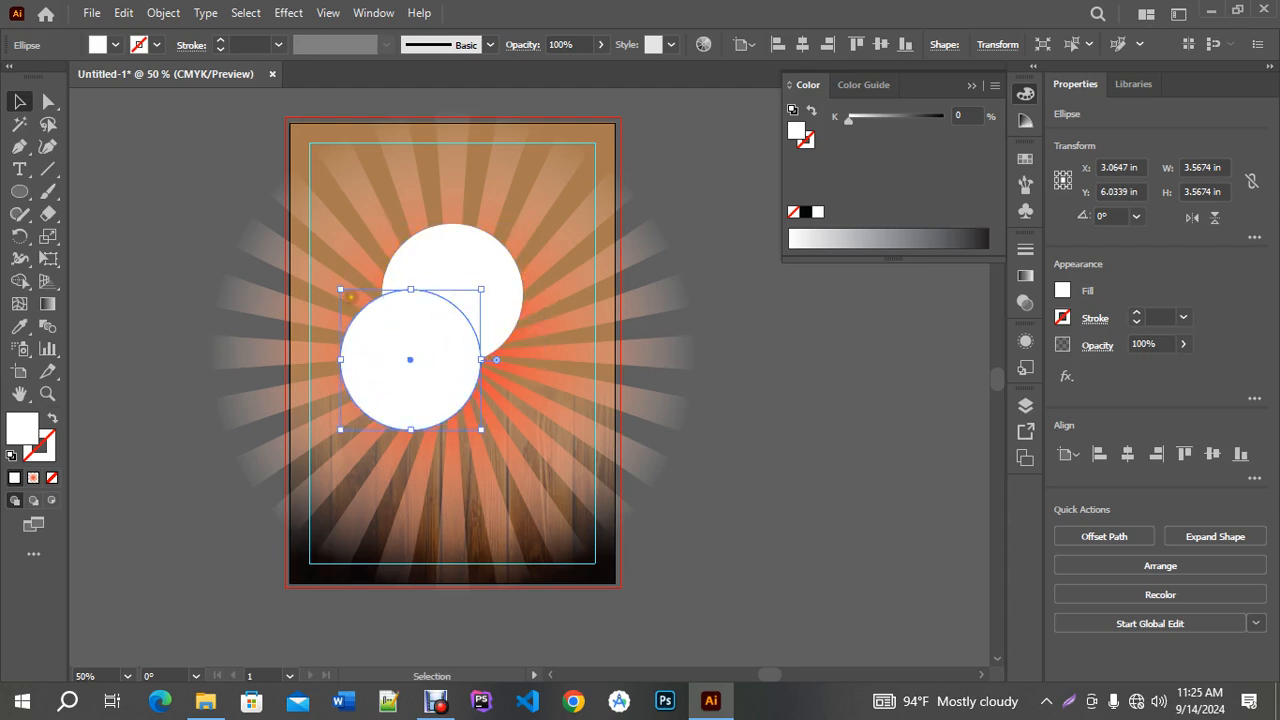
pyautogui.moveTo(340, 289); pyautogui.dragTo(366, 333)
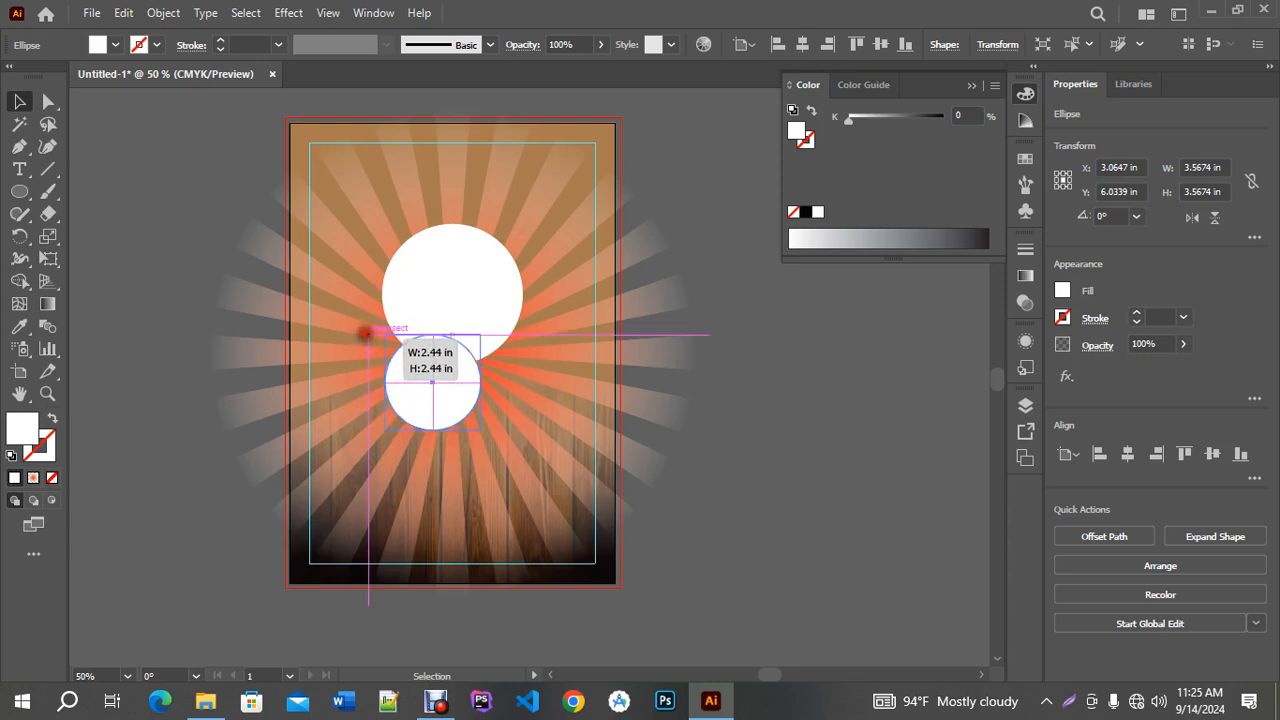
pyautogui.moveTo(366, 332); pyautogui.dragTo(371, 340)
pyautogui.moveTo(446, 398); pyautogui.dragTo(424, 385)
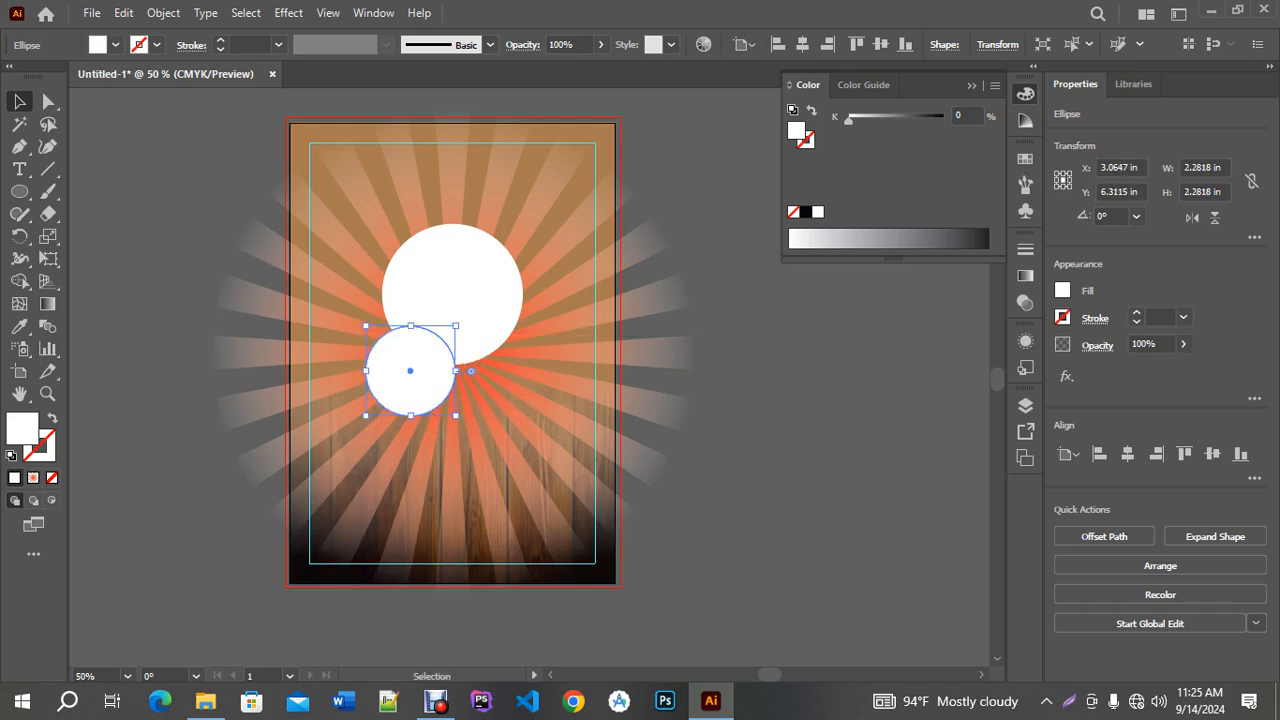
# Copy the smaller circle to the lower right of the large circle and scale the copy to about 1.53 in.
pyautogui.press('a')
pyautogui.moveTo(405, 389); pyautogui.dragTo(510, 372)
pyautogui.moveTo(560, 309); pyautogui.dragTo(524, 347)
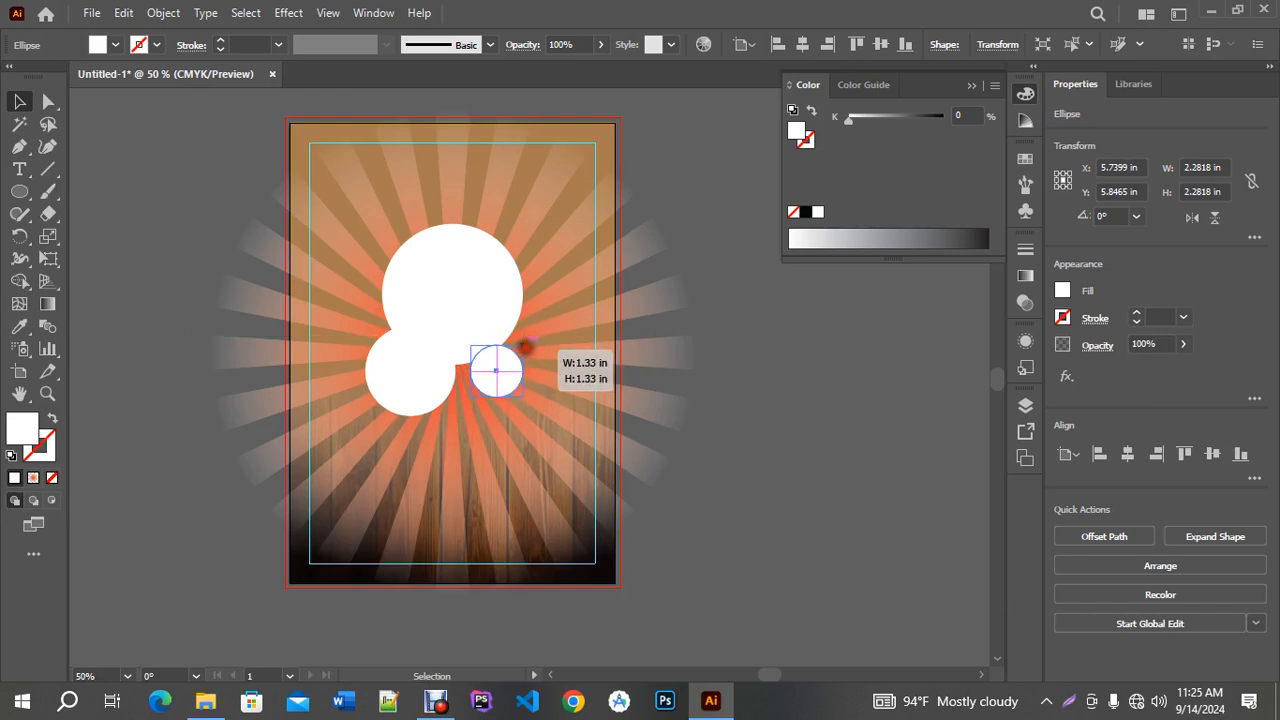
# Duplicate the smallest circle to the large circle's upper right edge and enlarge the copy to about 1.87 in.
pyautogui.moveTo(523, 346)
pyautogui.mouseDown()
pyautogui.moveTo(517, 365)
pyautogui.moveTo(531, 287)
pyautogui.mouseUp()
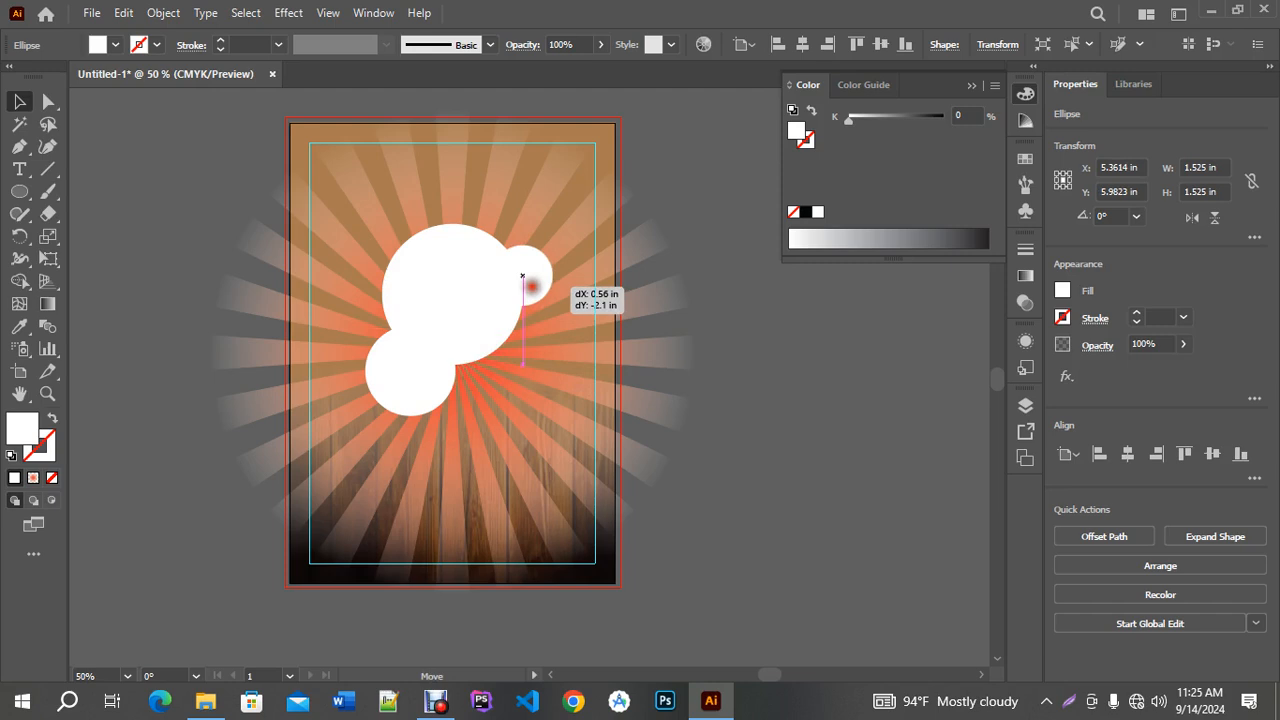
pyautogui.moveTo(531, 287)
pyautogui.mouseDown()
pyautogui.moveTo(531, 258)
pyautogui.moveTo(536, 268)
pyautogui.mouseUp()
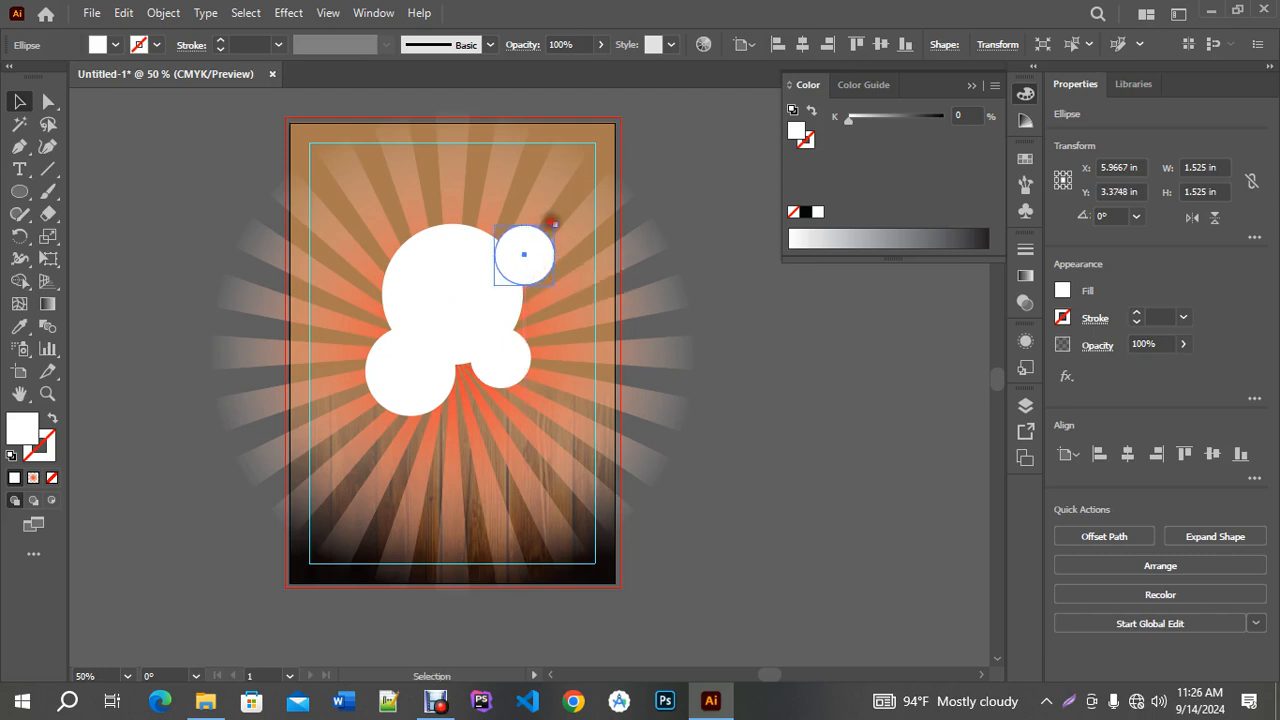
pyautogui.moveTo(556, 223)
pyautogui.mouseDown()
pyautogui.moveTo(578, 195)
pyautogui.moveTo(567, 209)
pyautogui.mouseUp()
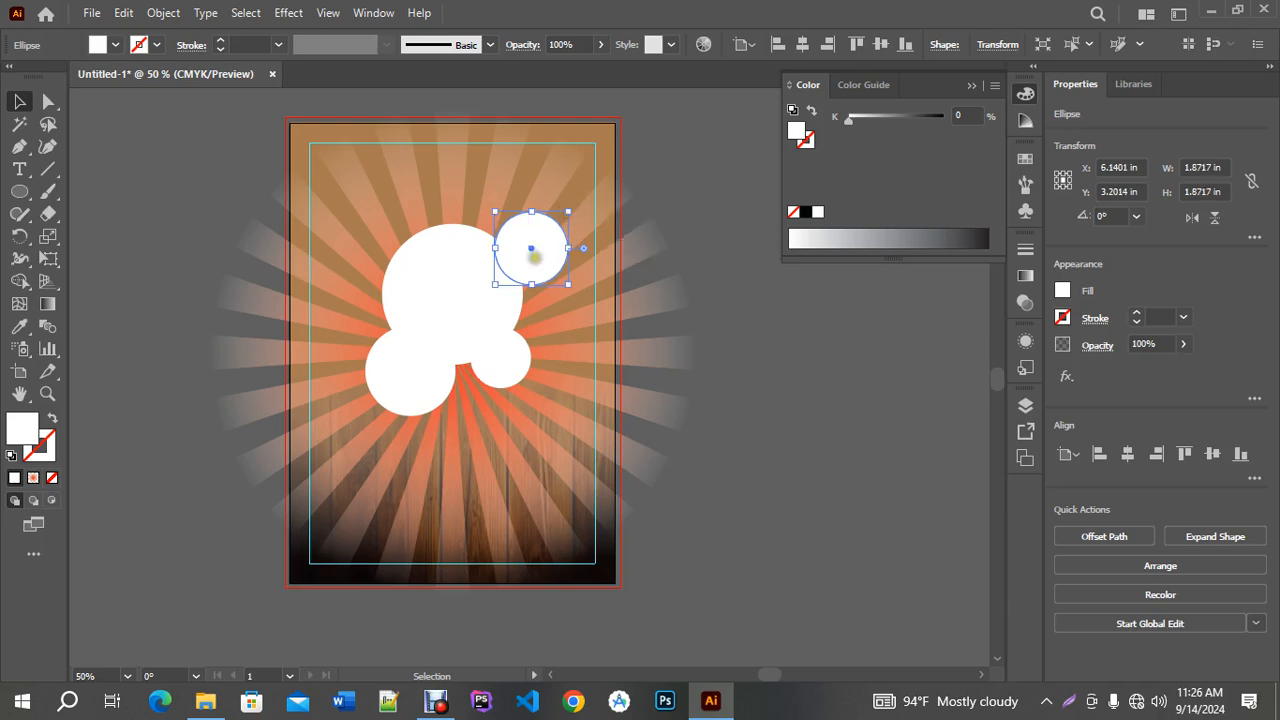
pyautogui.moveTo(541, 260); pyautogui.dragTo(541, 266)
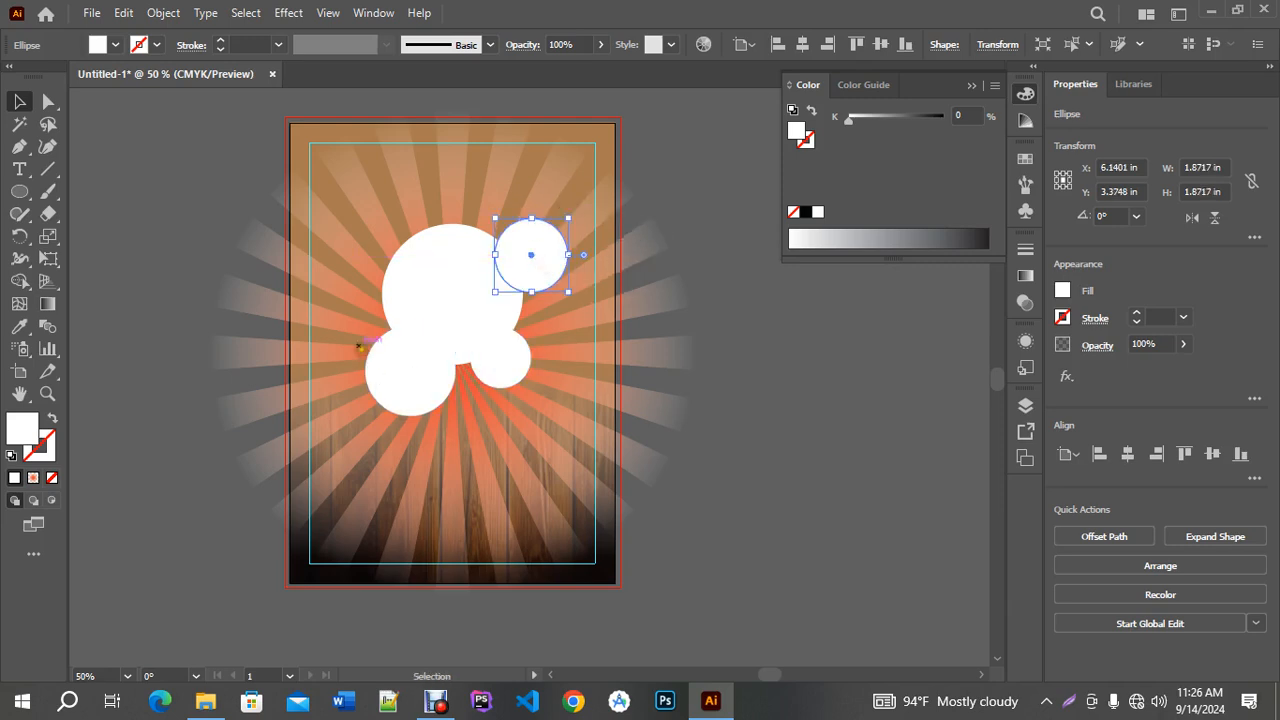
# Draw a white rectangle about 2.8 by 6.85 in beside the page and round its corners fully into a pill shape.
pyautogui.click(276, 306)
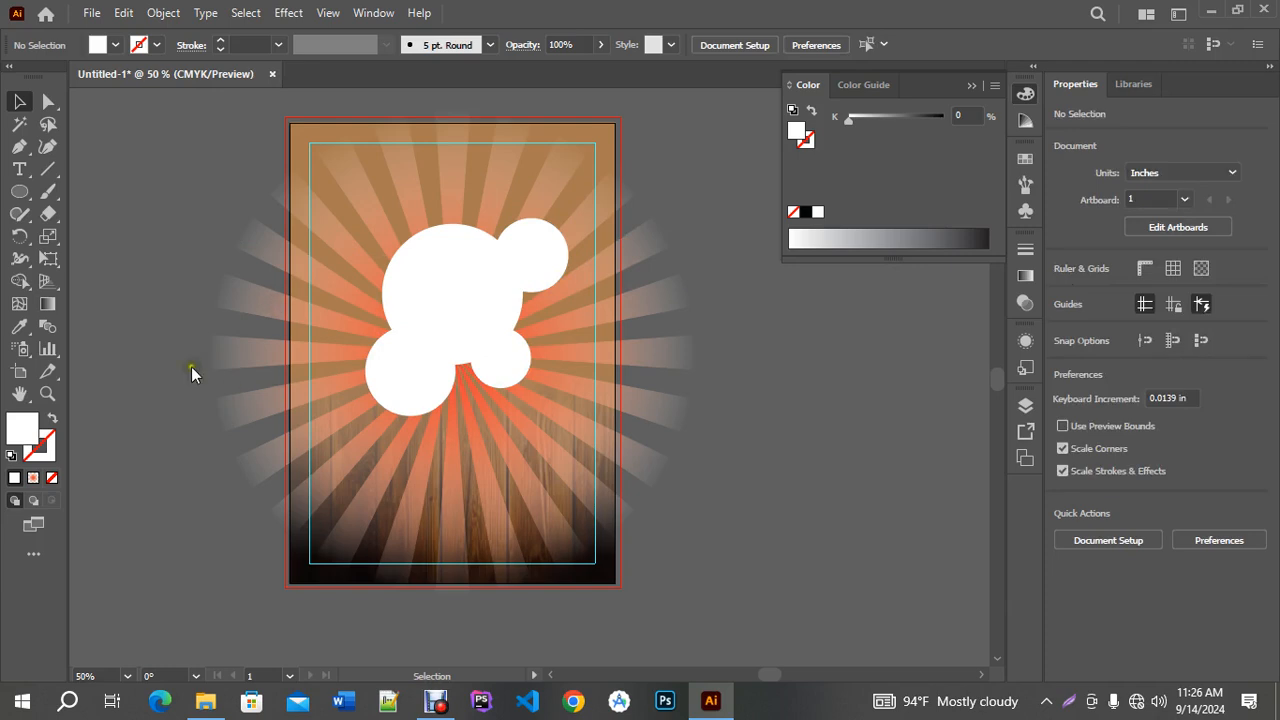
pyautogui.moveTo(20, 191); pyautogui.dragTo(101, 198)
pyautogui.moveTo(110, 143); pyautogui.dragTo(222, 410)
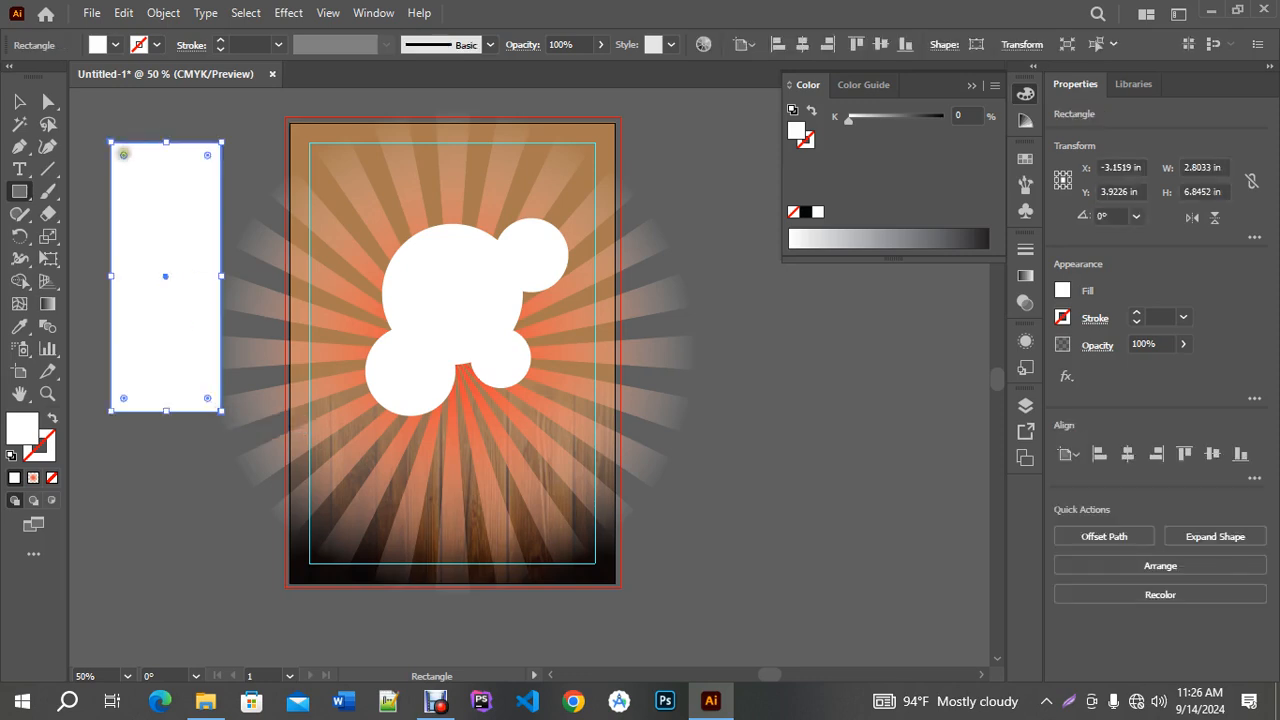
pyautogui.moveTo(123, 155); pyautogui.dragTo(151, 250)
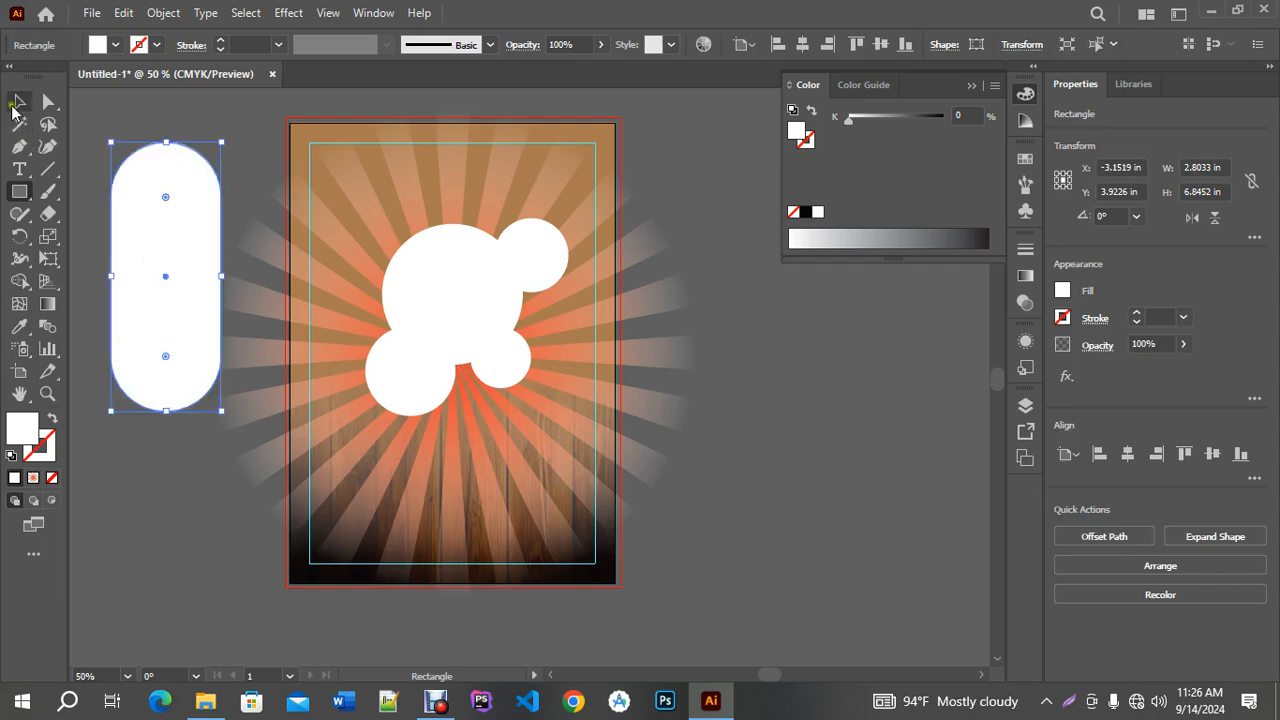
# Rotate the pill shape to about 47.6° and place it over the page's upper-left corner, overlapping the large white circle.
pyautogui.click(19, 101)
pyautogui.moveTo(222, 416); pyautogui.dragTo(285, 352)
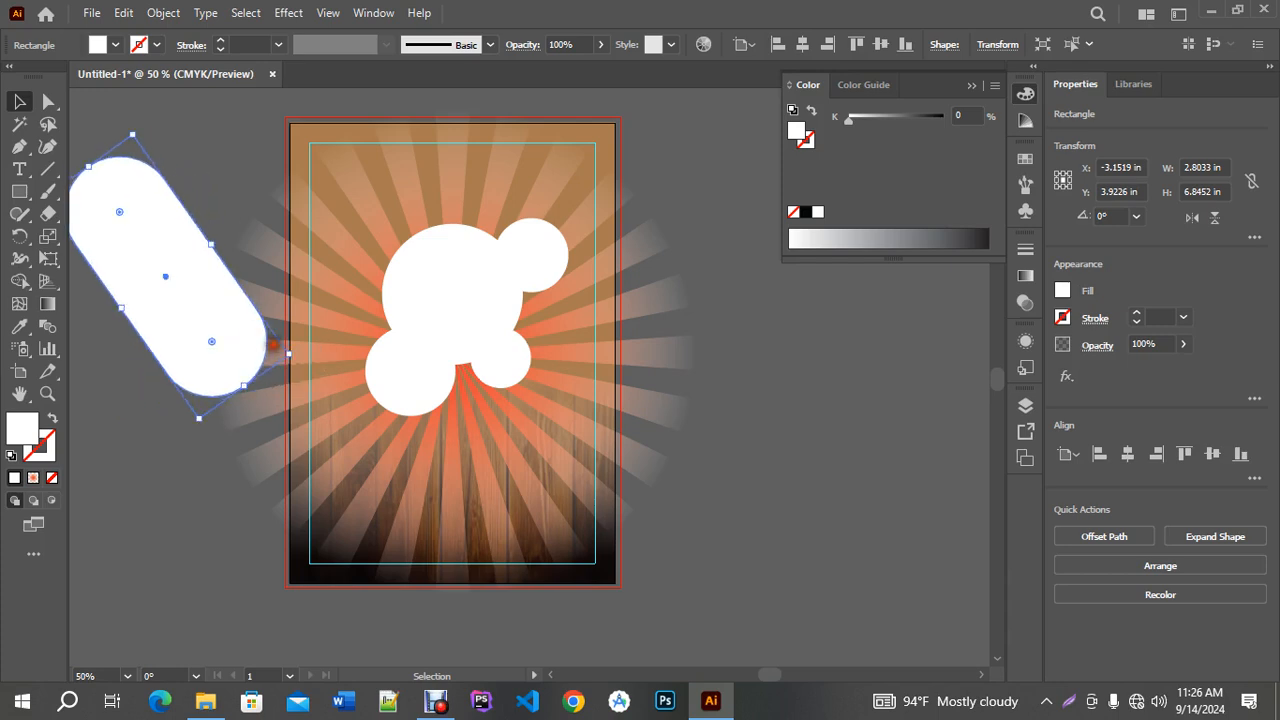
pyautogui.moveTo(210, 244); pyautogui.dragTo(195, 255)
pyautogui.moveTo(180, 336); pyautogui.dragTo(329, 241)
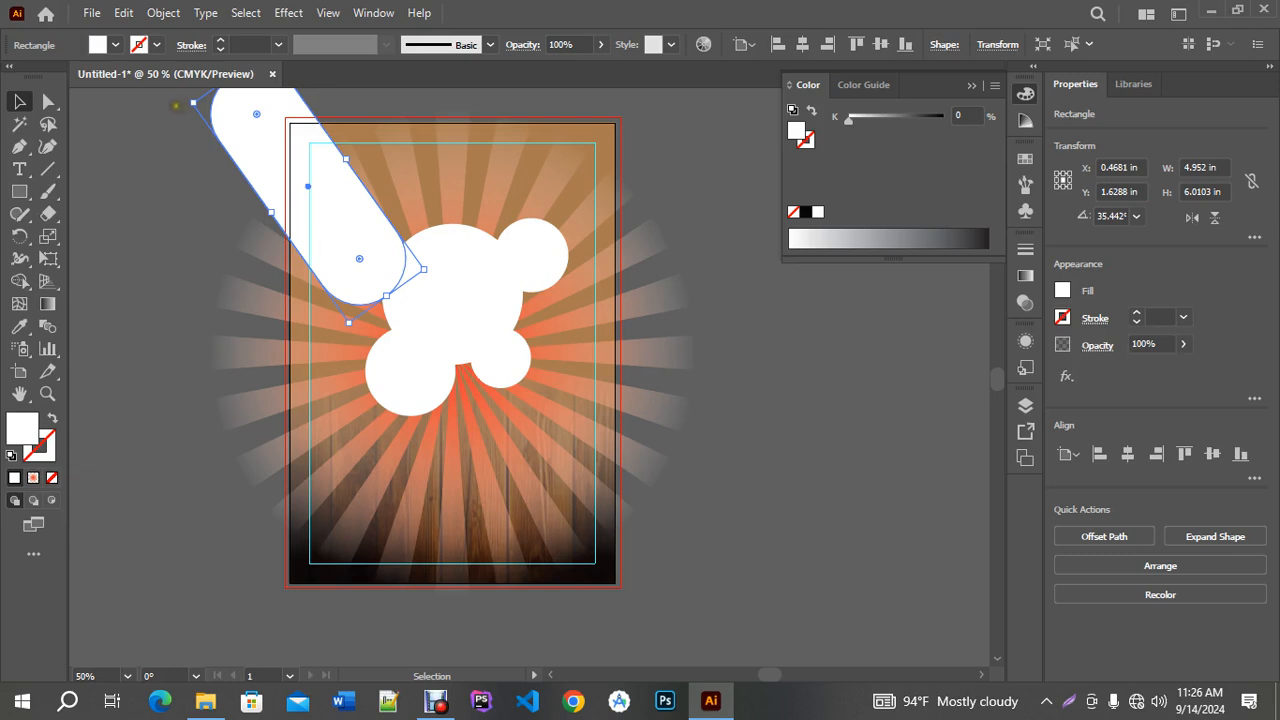
pyautogui.moveTo(182, 103); pyautogui.dragTo(183, 131)
pyautogui.moveTo(331, 223); pyautogui.dragTo(340, 236)
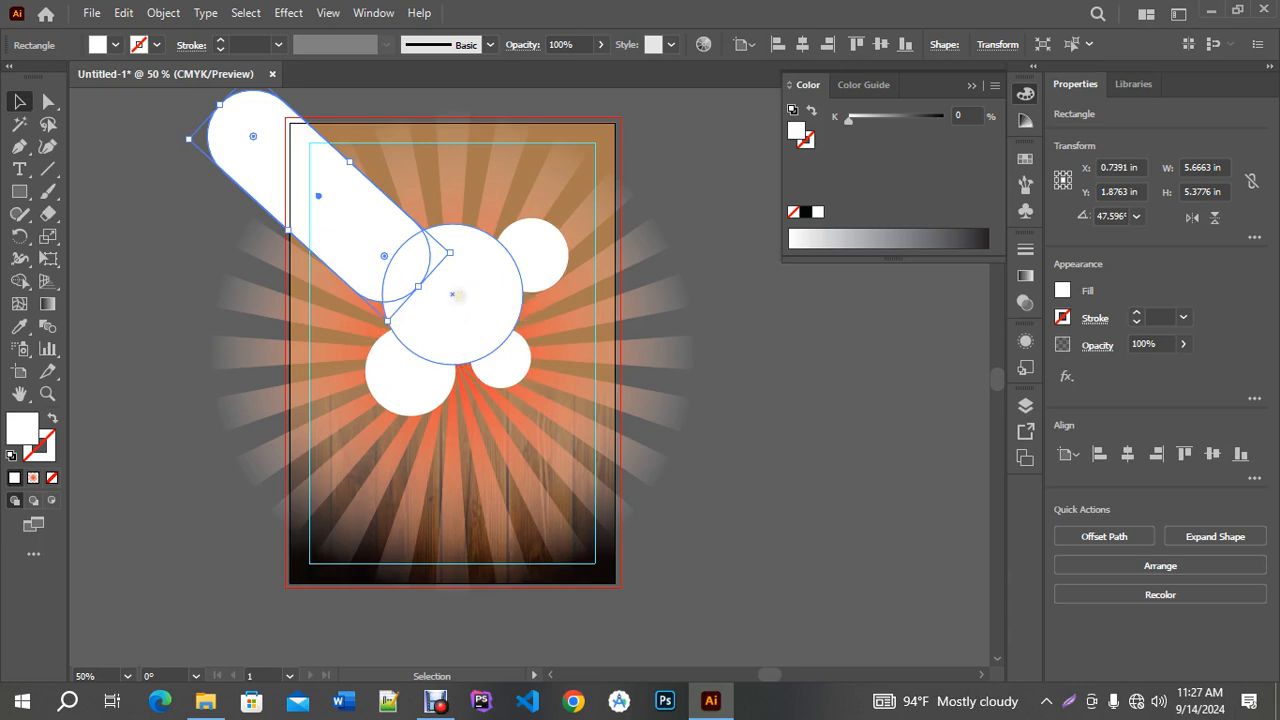
# Fill the pill shape and the three smaller circles with red (C=15 M=100 Y=90 K=10), leaving out the large circle.
pyautogui.click(365, 238)
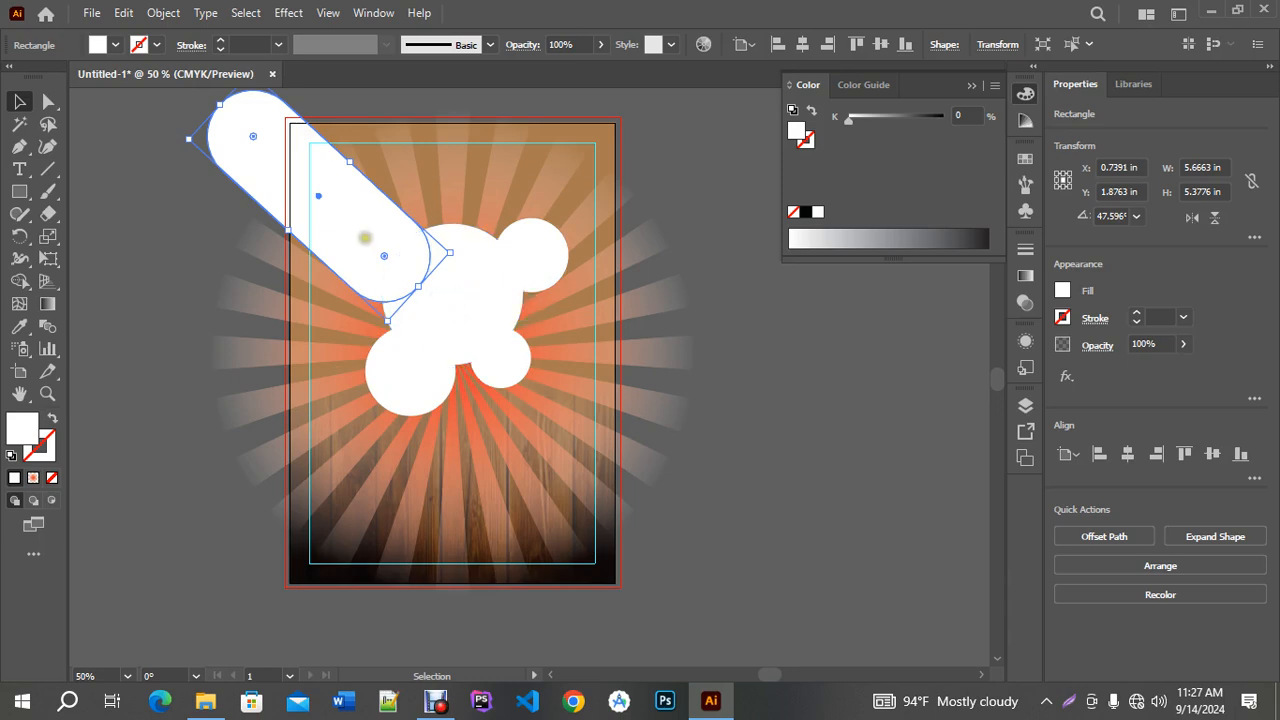
pyautogui.keyDown('shift'); pyautogui.click(400, 375); pyautogui.keyUp('shift')
pyautogui.keyDown('shift'); pyautogui.click(507, 362); pyautogui.keyUp('shift')
pyautogui.keyDown('shift'); pyautogui.click(538, 258); pyautogui.keyUp('shift')
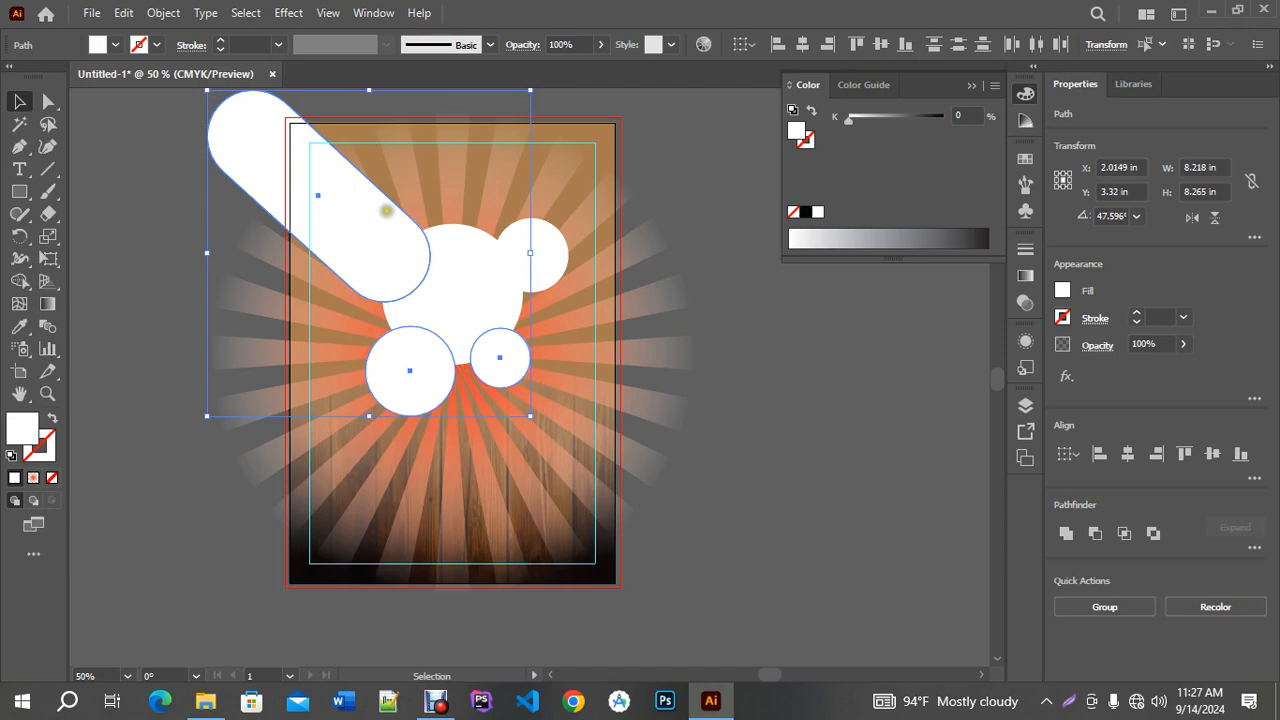
pyautogui.keyDown('shift'); pyautogui.click(543, 252); pyautogui.keyUp('shift')
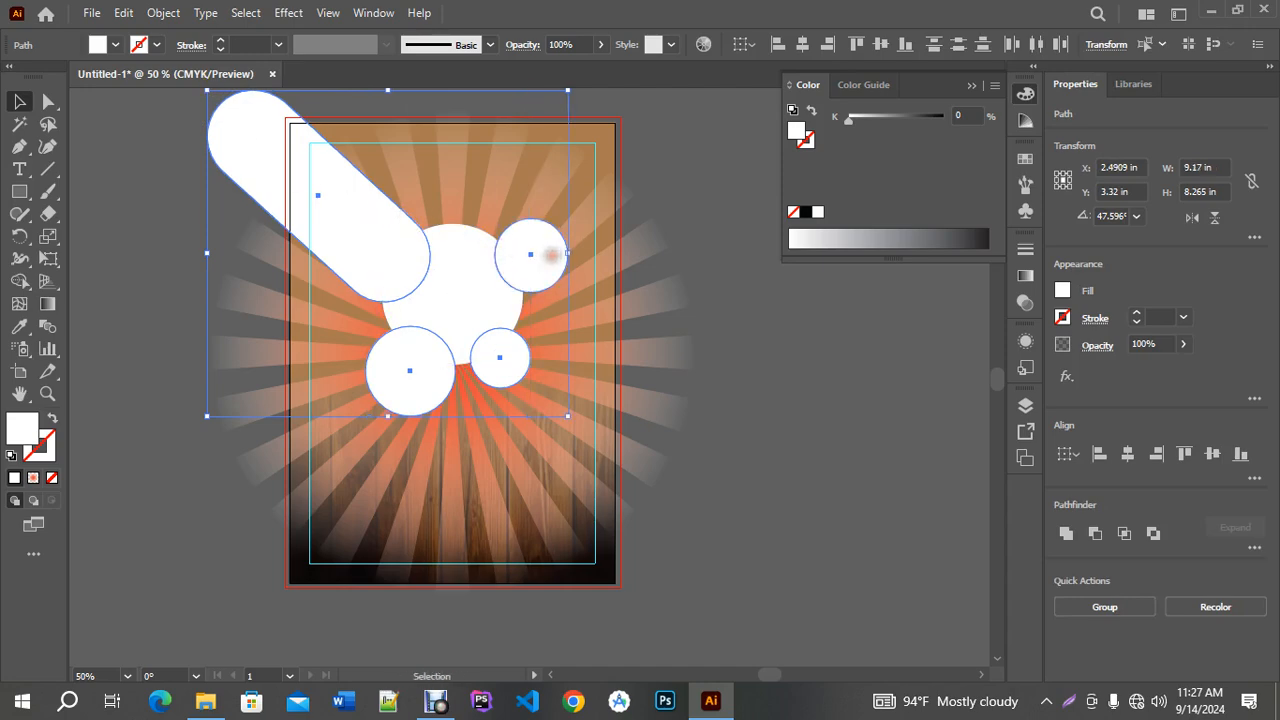
pyautogui.click(115, 45)
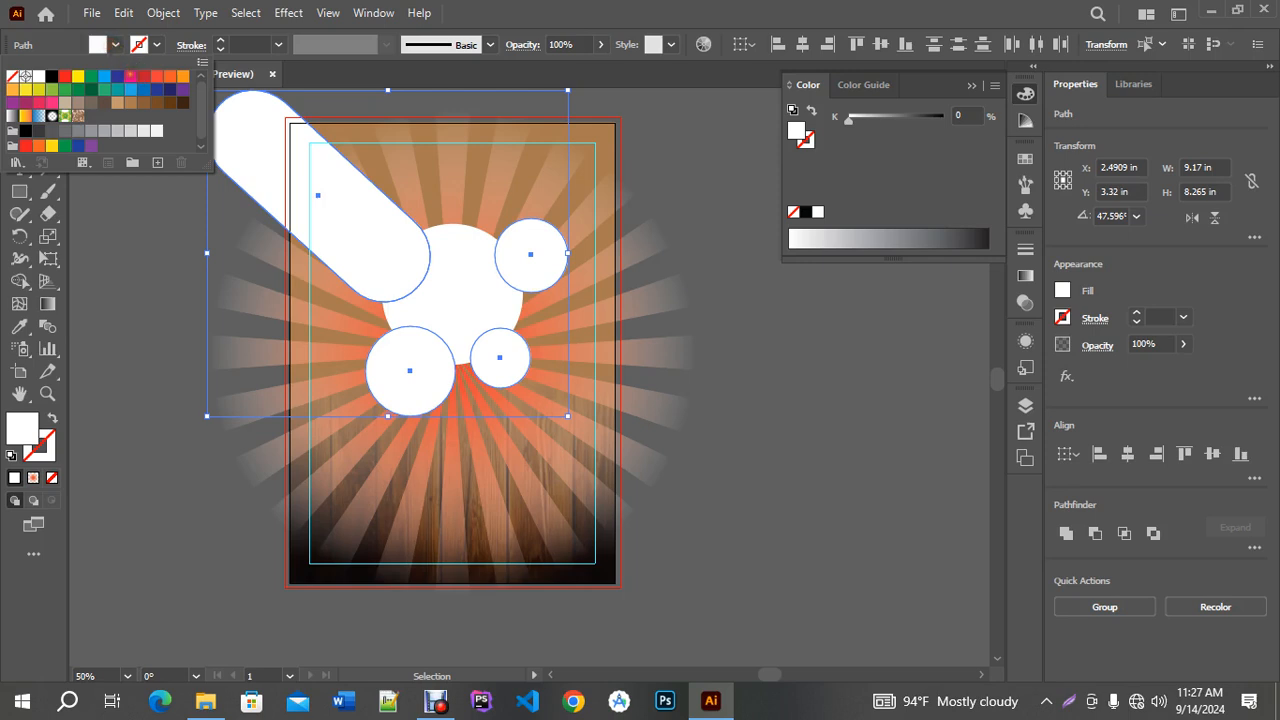
pyautogui.click(143, 76)
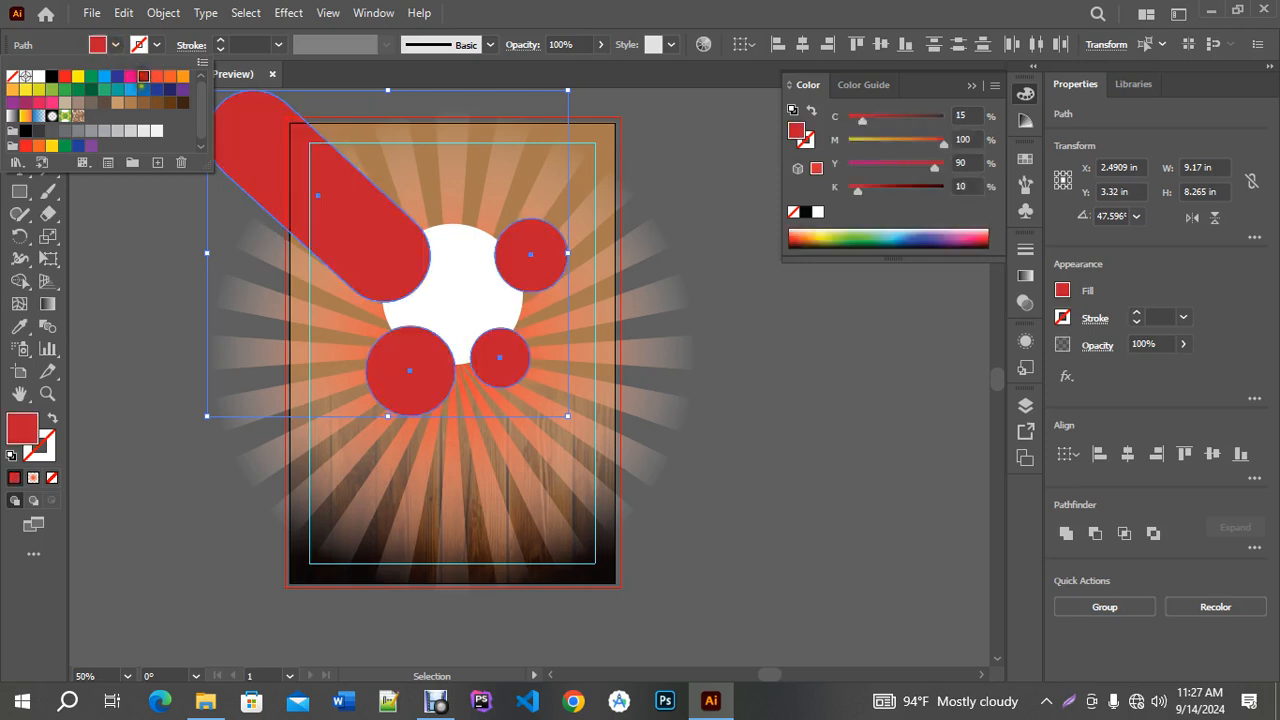
pyautogui.click(139, 265)
pyautogui.click(139, 265)
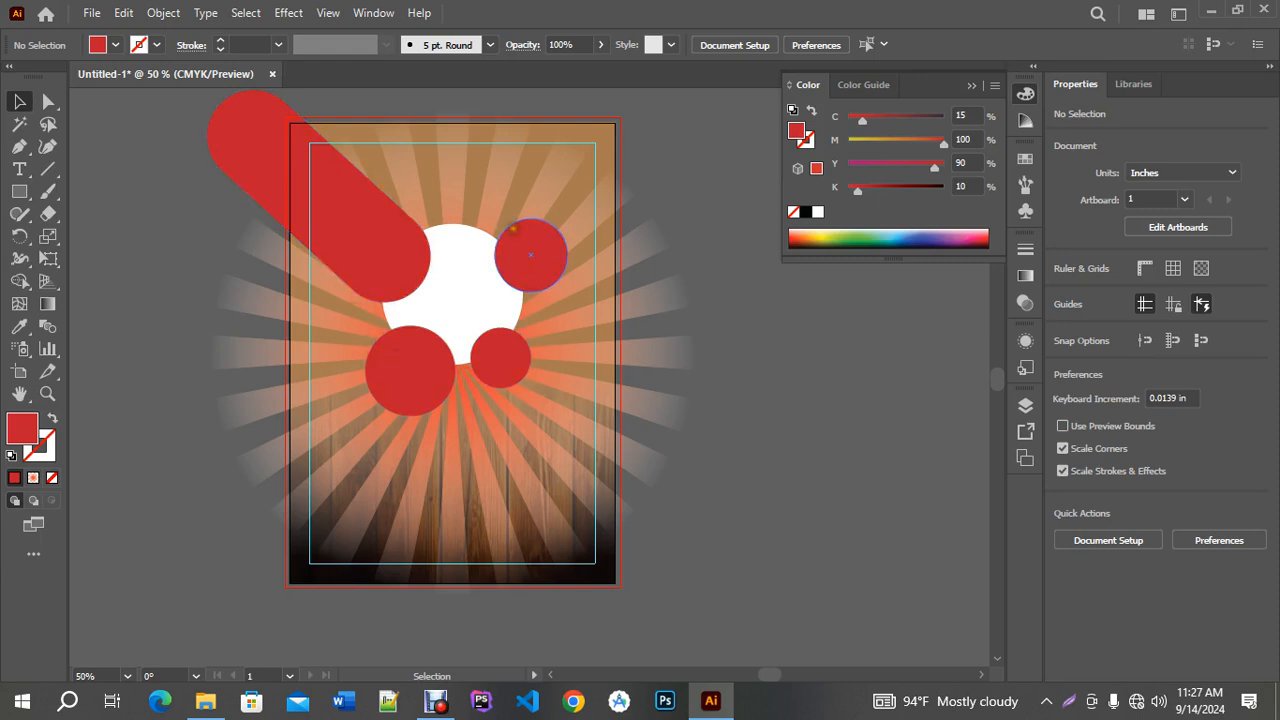
pyautogui.click(464, 306)
pyautogui.click(354, 219)
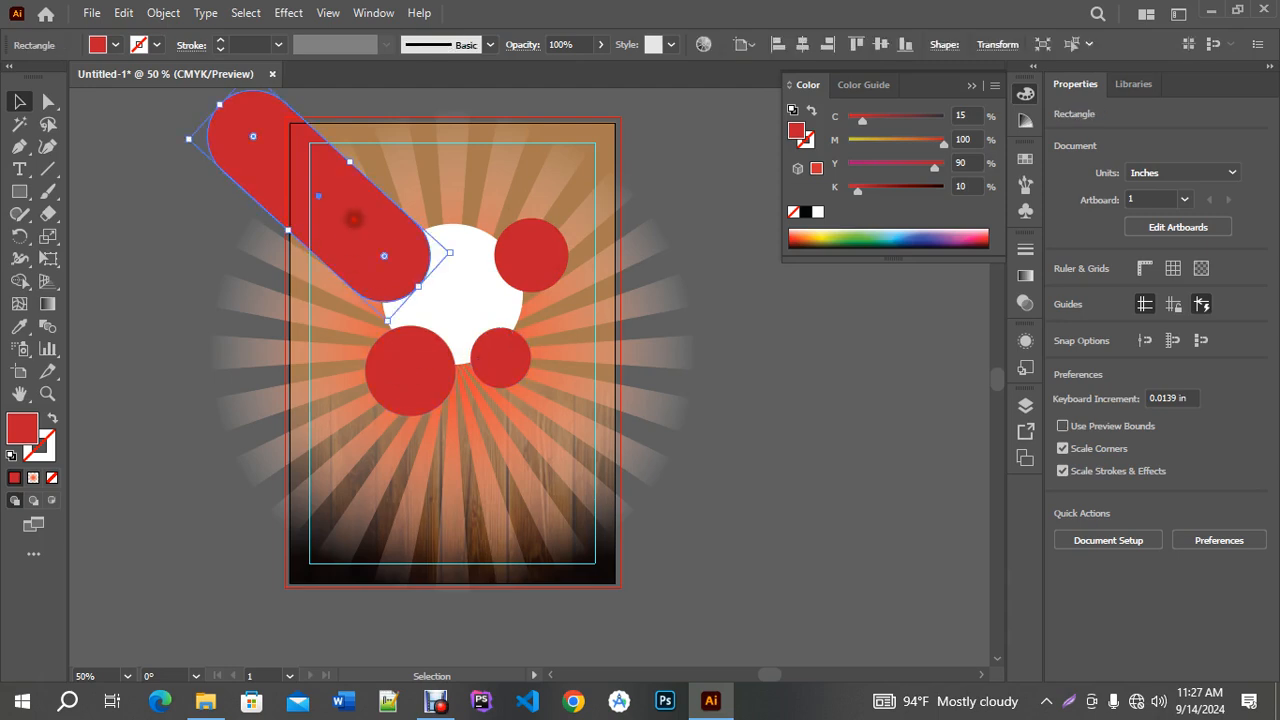
pyautogui.keyDown('shift'); pyautogui.click(395, 366); pyautogui.keyUp('shift')
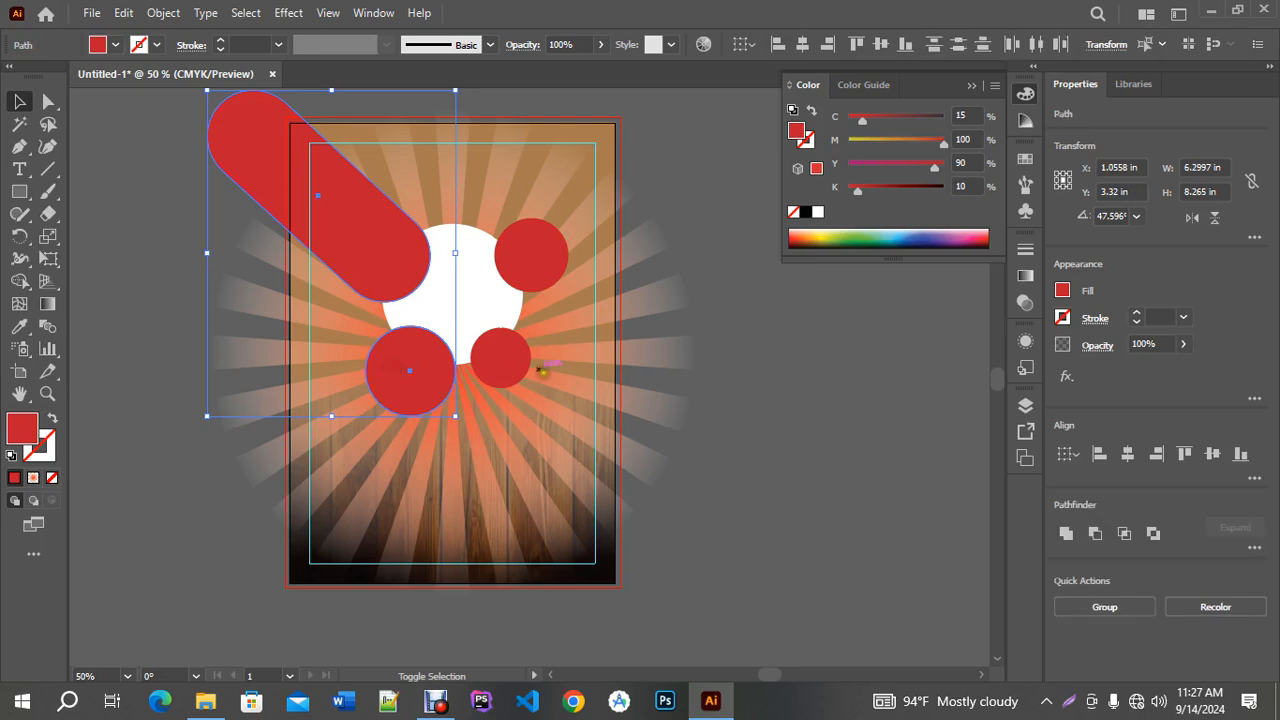
pyautogui.keyDown('shift'); pyautogui.click(515, 366); pyautogui.keyUp('shift')
pyautogui.keyDown('shift'); pyautogui.click(553, 258); pyautogui.keyUp('shift')
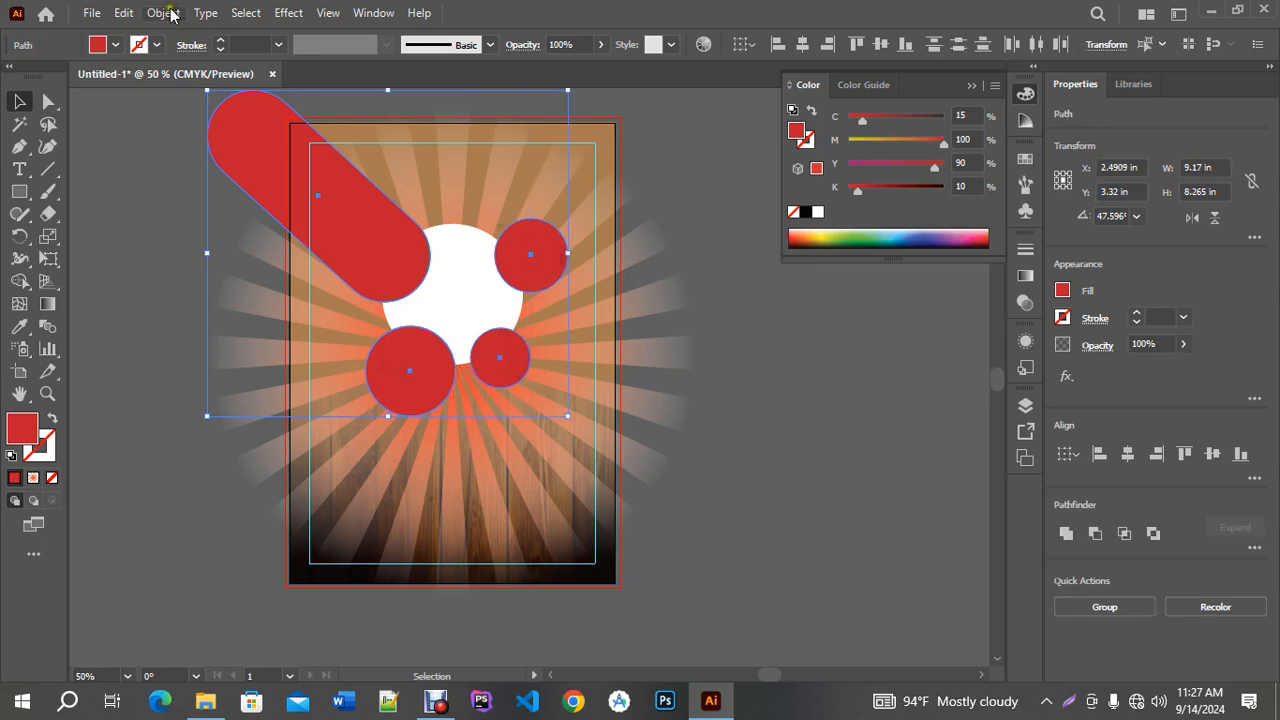
pyautogui.click(167, 13)
pyautogui.moveTo(291, 454)
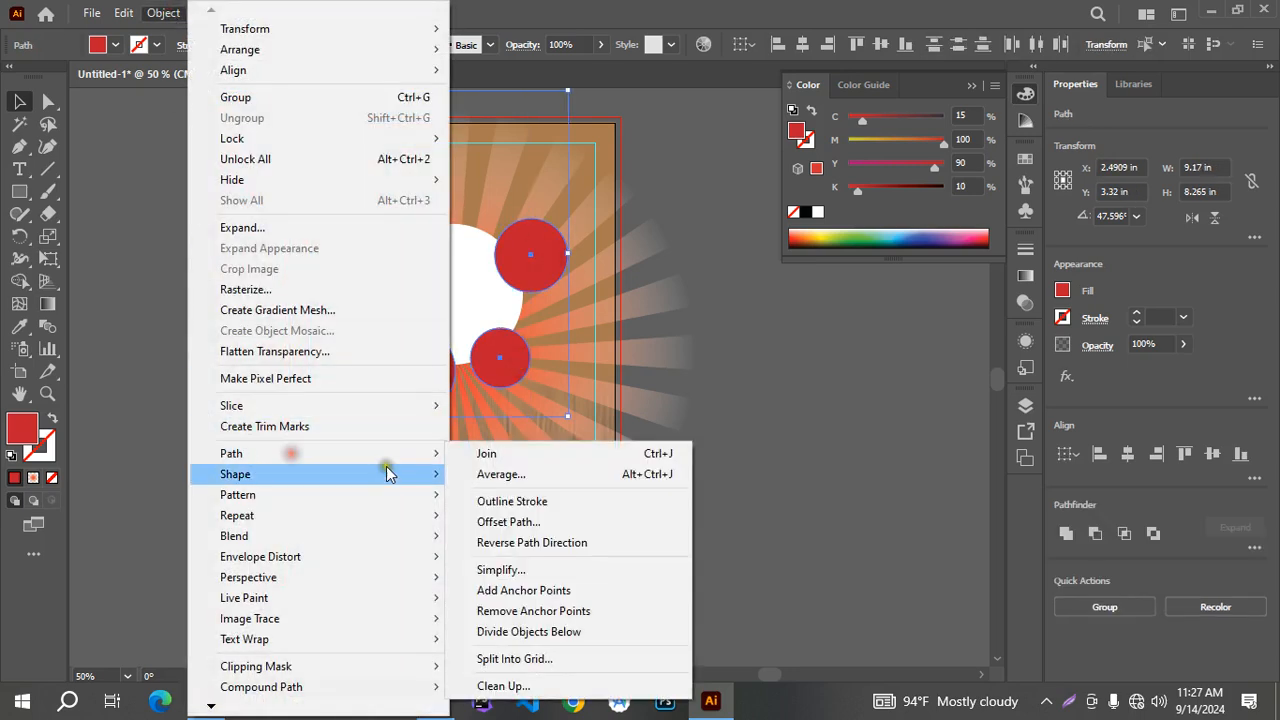
pyautogui.click(497, 528)
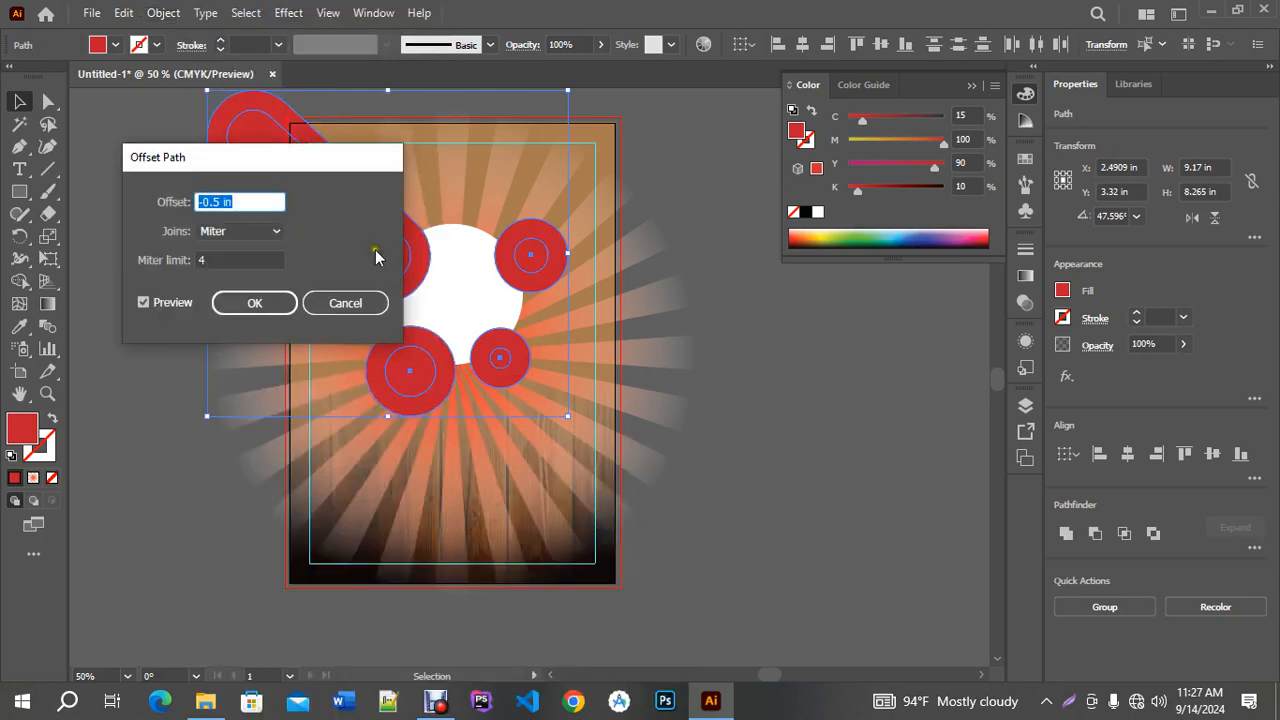
pyautogui.moveTo(271, 163); pyautogui.dragTo(848, 278)
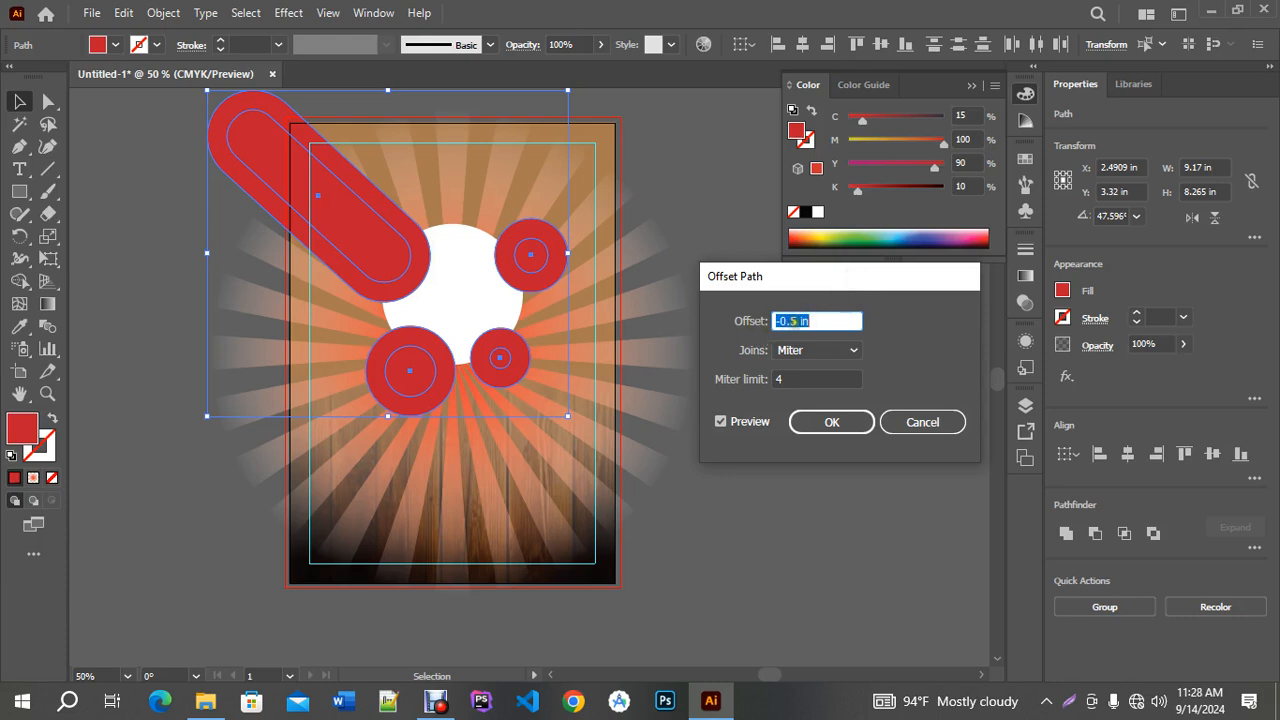
pyautogui.click(791, 321)
pyautogui.write('0')
pyautogui.click(720, 422)
pyautogui.click(720, 422)
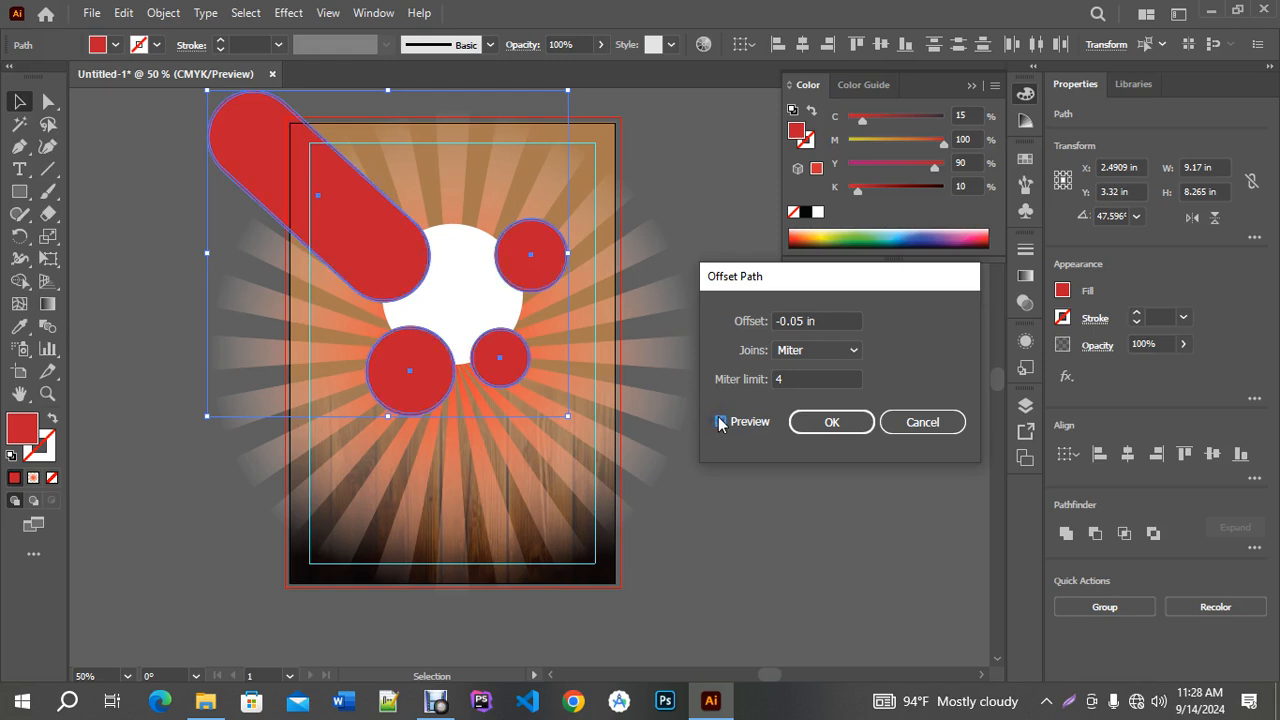
pyautogui.moveTo(796, 321); pyautogui.dragTo(803, 321)
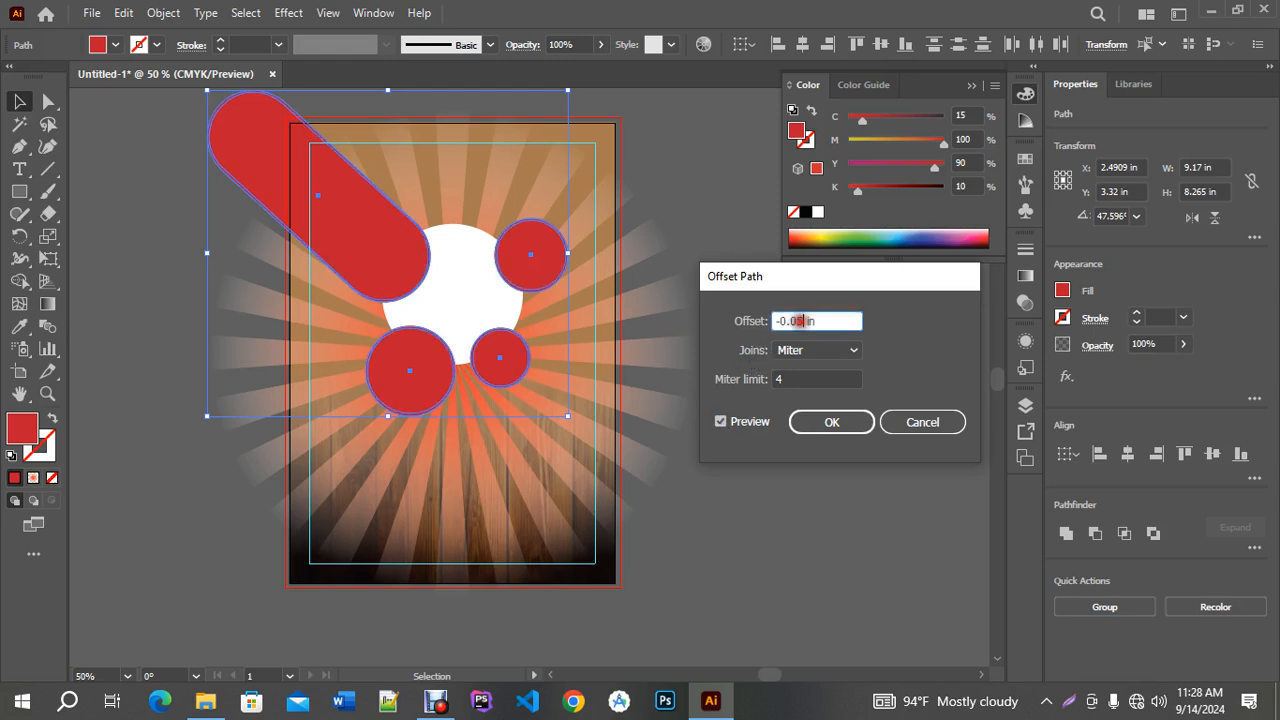
pyautogui.write('8')
pyautogui.click(720, 422)
pyautogui.click(722, 422)
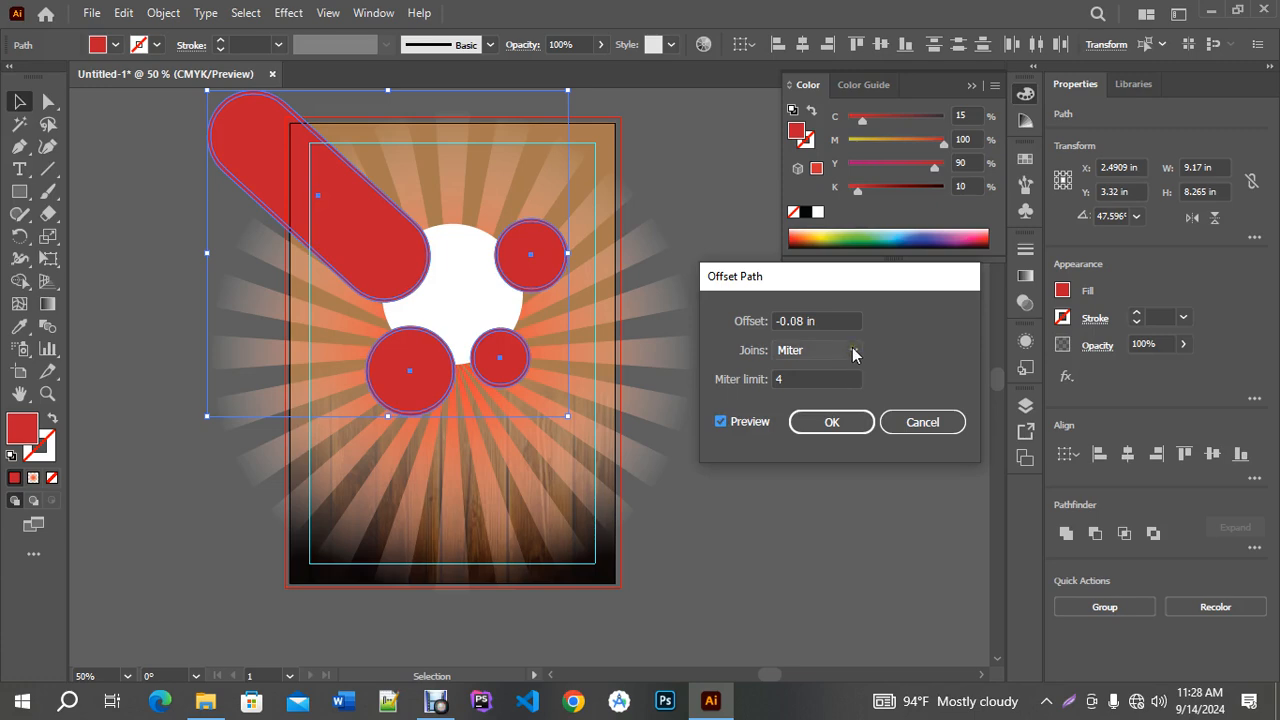
pyautogui.click(922, 422)
pyautogui.click(99, 281)
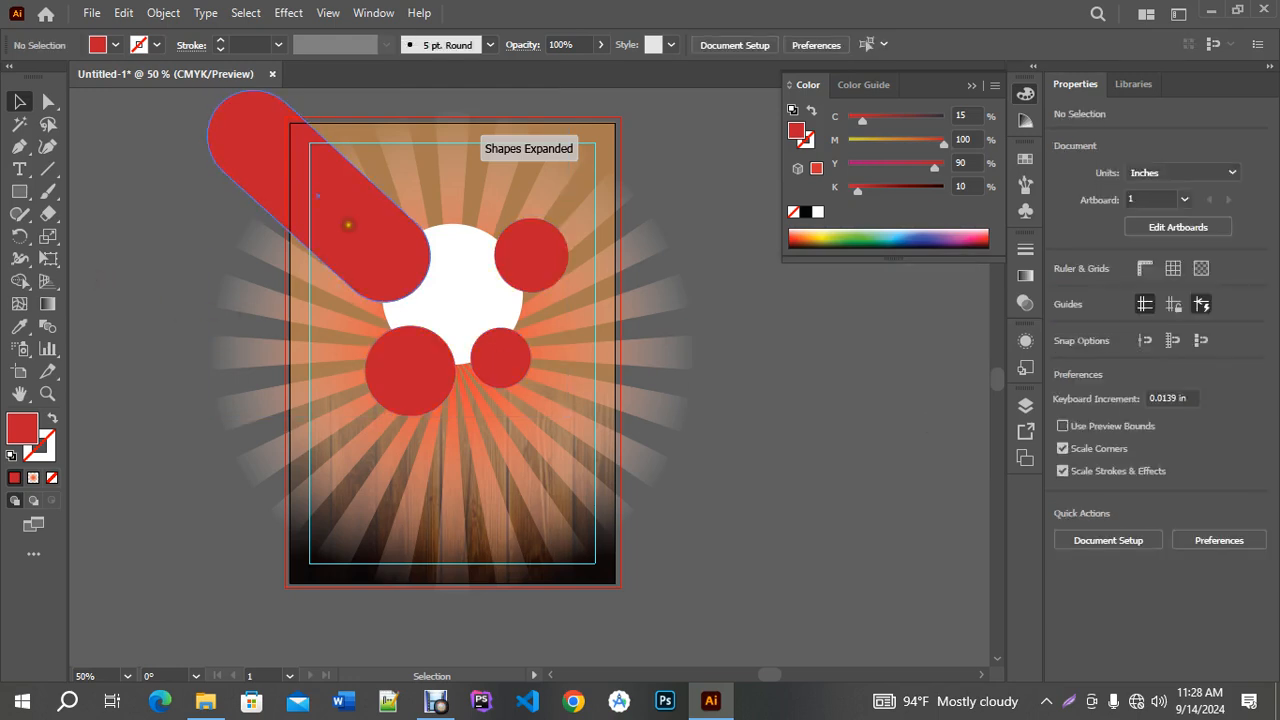
# Enlarge the pill, the large white circle and the three red circles together, bringing the lower-left circle to about 2.78 in.
pyautogui.moveTo(214, 206); pyautogui.dragTo(646, 508)
pyautogui.moveTo(544, 366); pyautogui.dragTo(492, 330)
pyautogui.click(702, 350)
# Spread the two lower red circles away from the white circle and shift the pill slightly upward.
pyautogui.moveTo(394, 398); pyautogui.dragTo(369, 416)
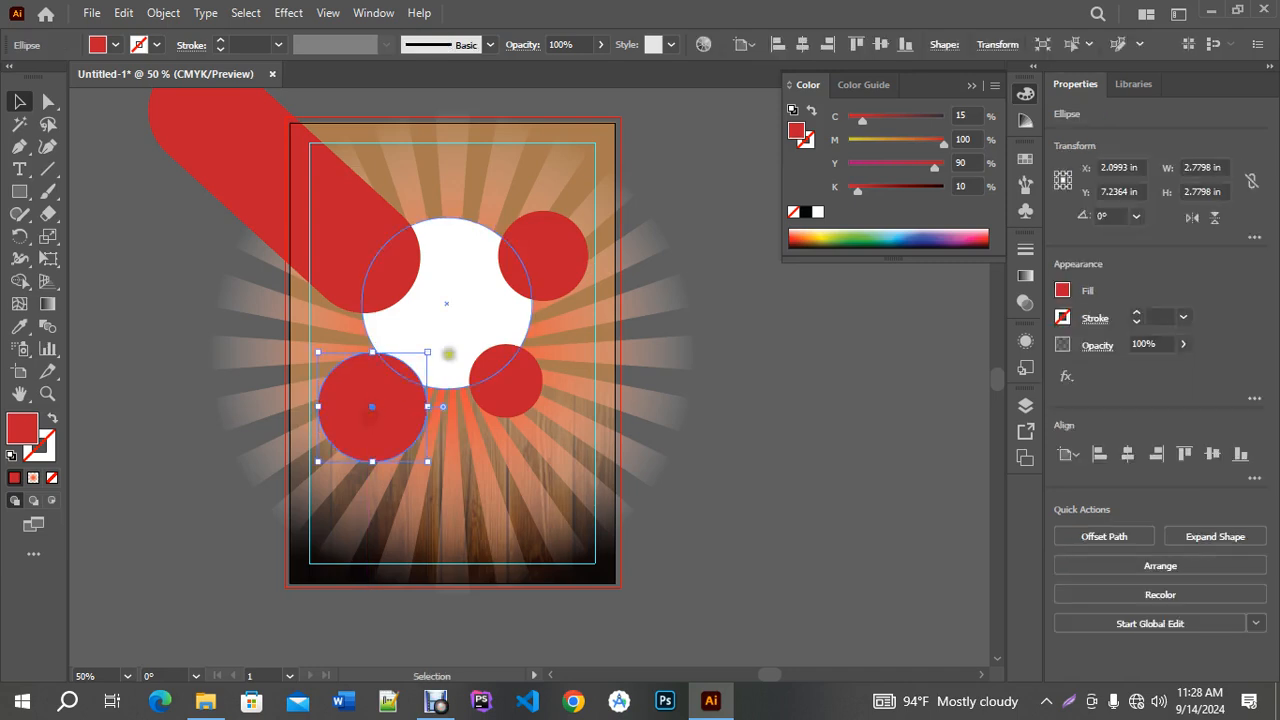
pyautogui.moveTo(508, 398)
pyautogui.mouseDown()
pyautogui.moveTo(510, 412)
pyautogui.moveTo(507, 402)
pyautogui.mouseUp()
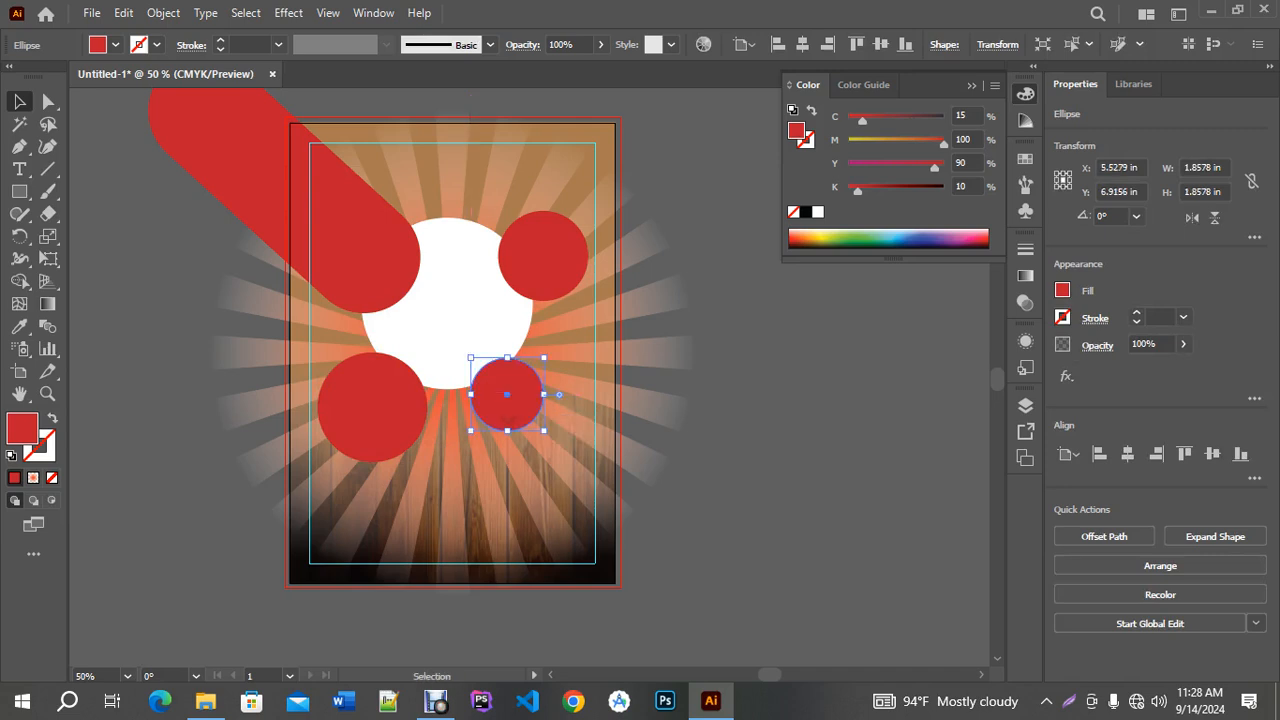
pyautogui.moveTo(341, 265); pyautogui.dragTo(337, 246)
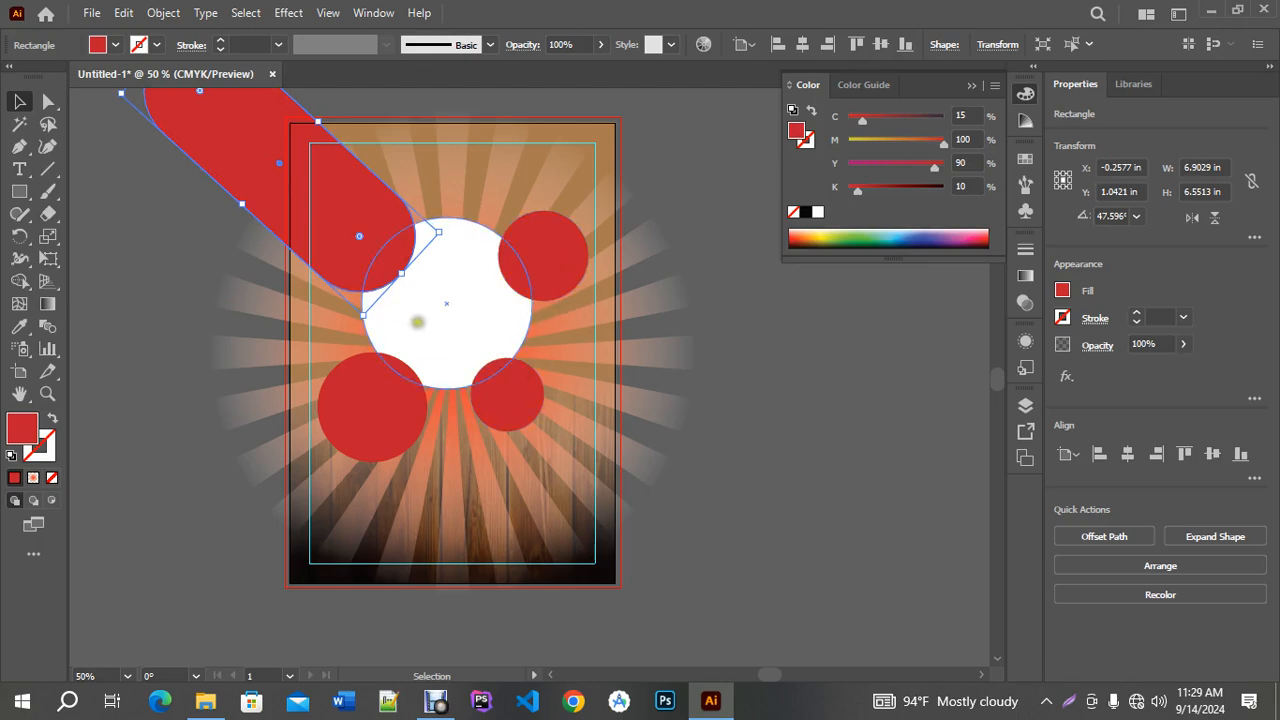
# Enlarge the large white circle from its centre and move the surrounding red circles outward along its edge.
pyautogui.click(430, 328)
pyautogui.moveTo(532, 387)
pyautogui.mouseDown()
pyautogui.moveTo(553, 406)
pyautogui.moveTo(535, 410)
pyautogui.mouseUp()
pyautogui.click(715, 444)
pyautogui.moveTo(563, 277); pyautogui.dragTo(569, 268)
pyautogui.moveTo(394, 426); pyautogui.dragTo(386, 437)
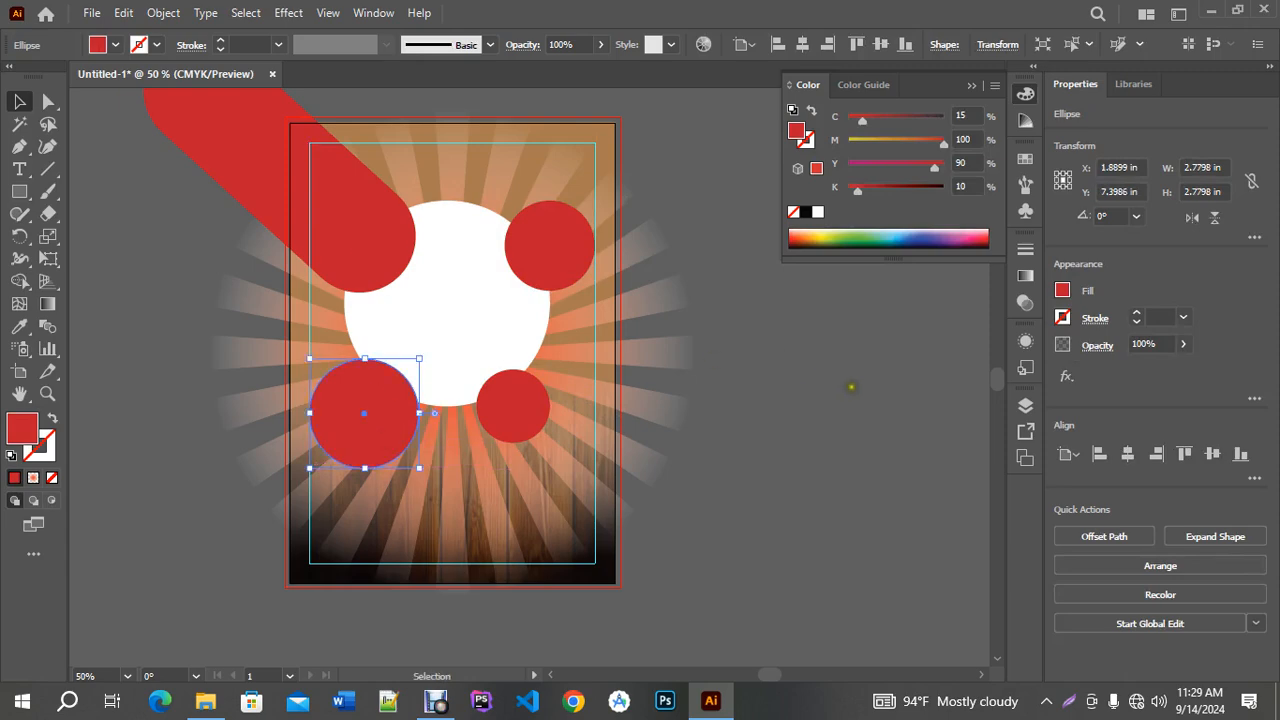
pyautogui.click(850, 387)
# Offset the paths of the pill and the three red circles by -0.09 in with miter joins.
pyautogui.click(295, 195)
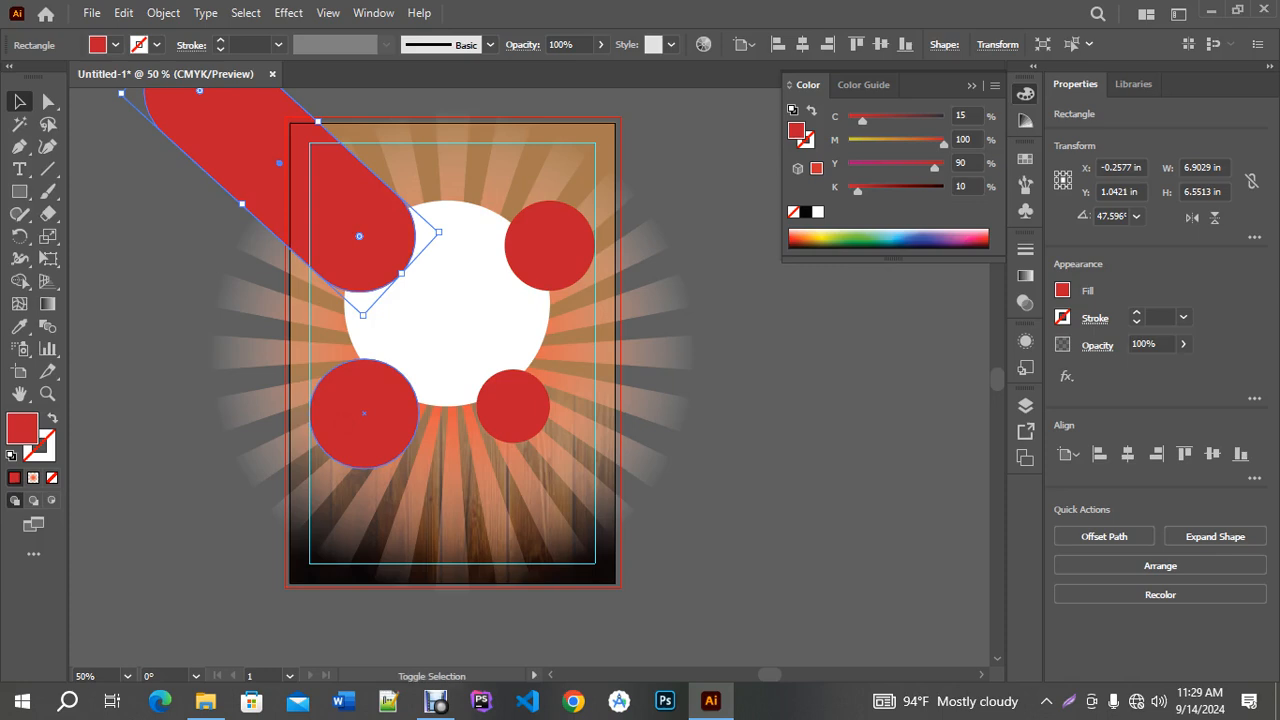
pyautogui.keyDown('shift'); pyautogui.click(346, 424); pyautogui.keyUp('shift')
pyautogui.keyDown('shift'); pyautogui.click(500, 396); pyautogui.keyUp('shift')
pyautogui.keyDown('shift'); pyautogui.click(569, 262); pyautogui.keyUp('shift')
pyautogui.keyDown('shift'); pyautogui.click(569, 262); pyautogui.keyUp('shift')
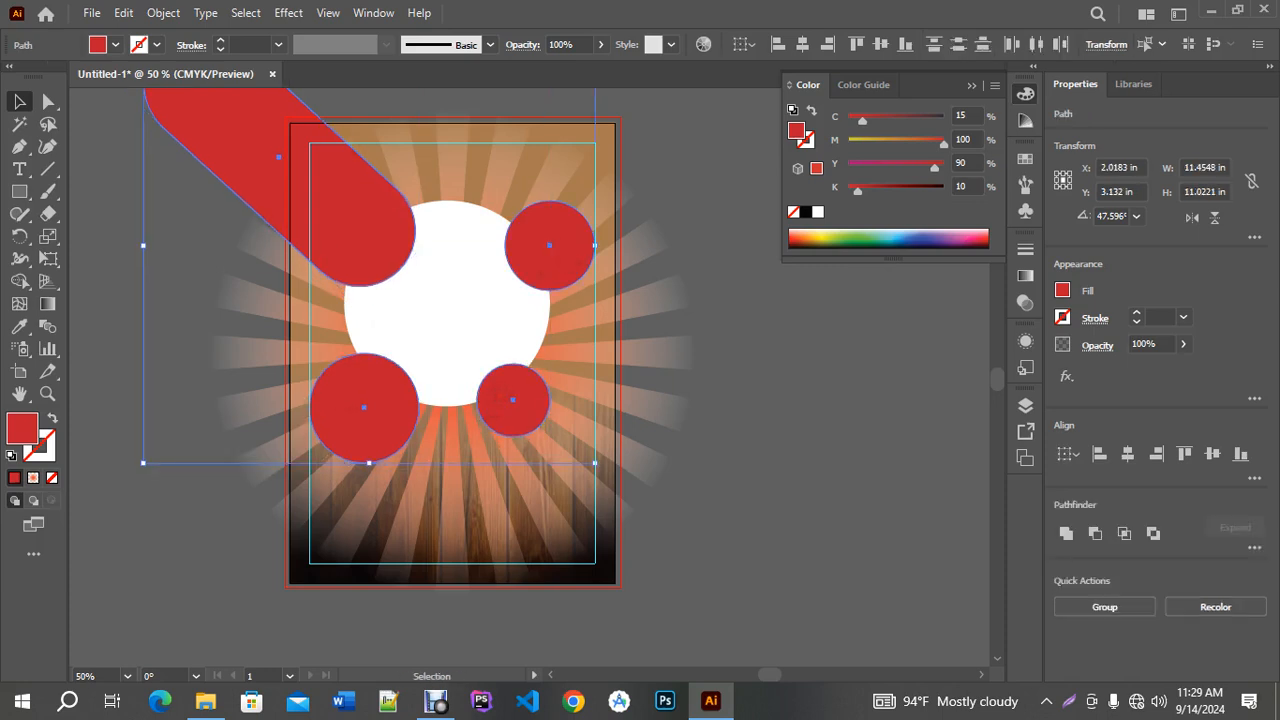
pyautogui.click(165, 13)
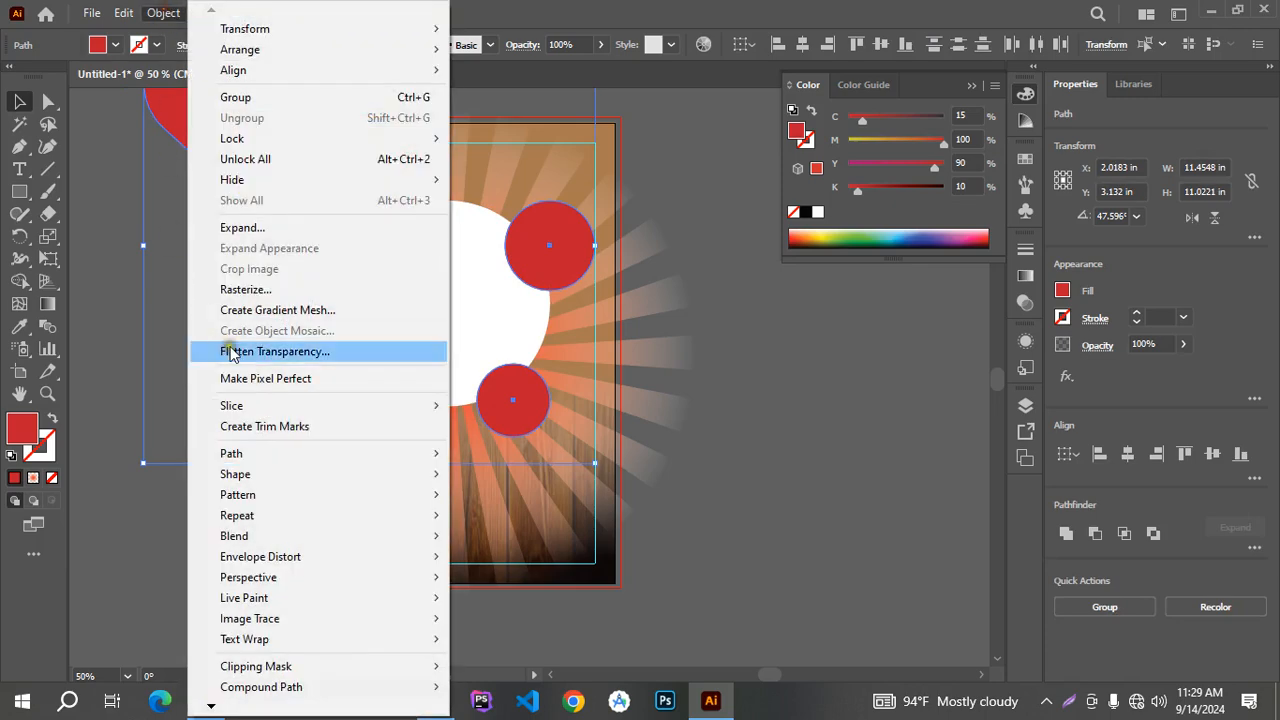
pyautogui.moveTo(271, 453)
pyautogui.click(527, 523)
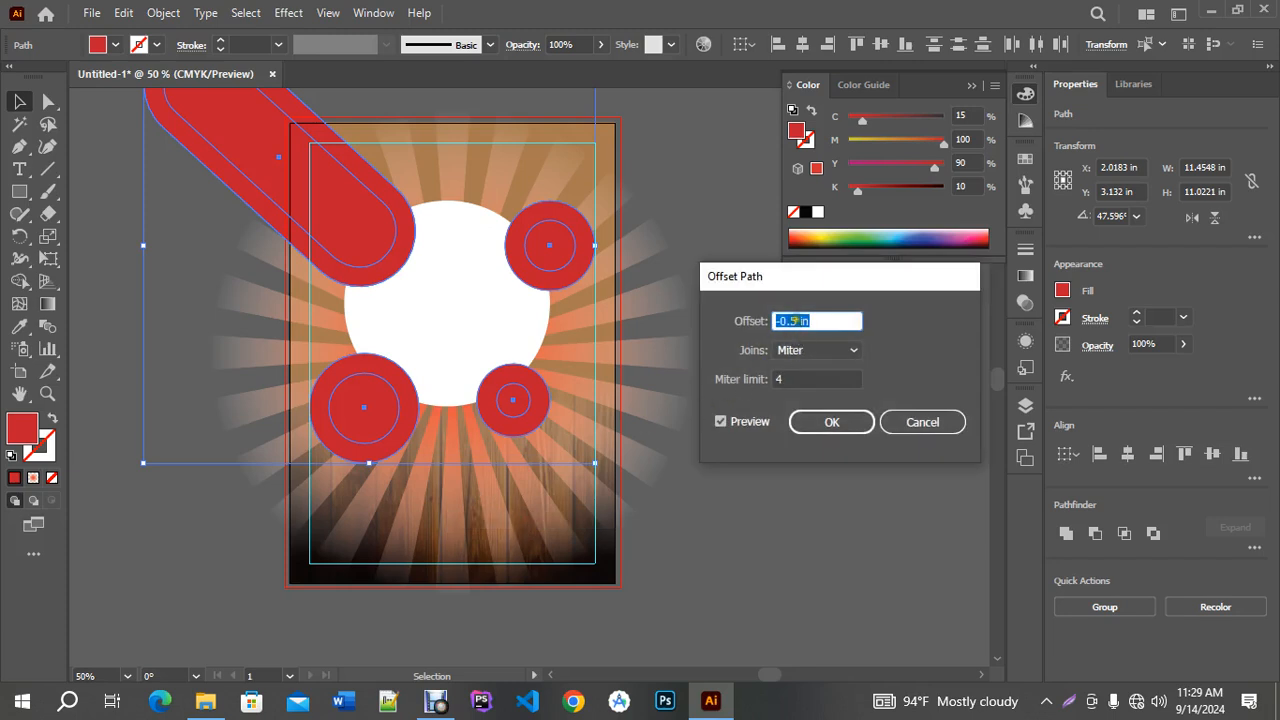
pyautogui.click(794, 321)
pyautogui.moveTo(794, 321); pyautogui.dragTo(806, 322)
pyautogui.click(721, 422)
pyautogui.click(721, 422)
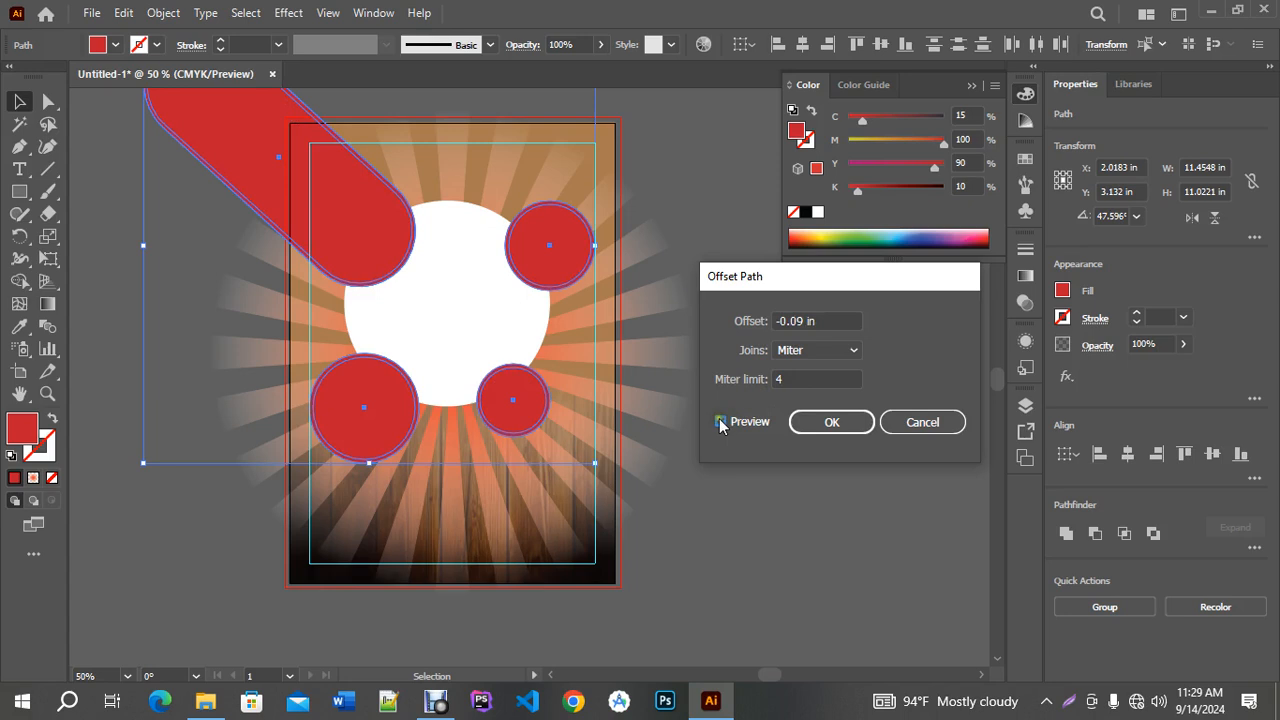
pyautogui.click(828, 424)
pyautogui.click(828, 424)
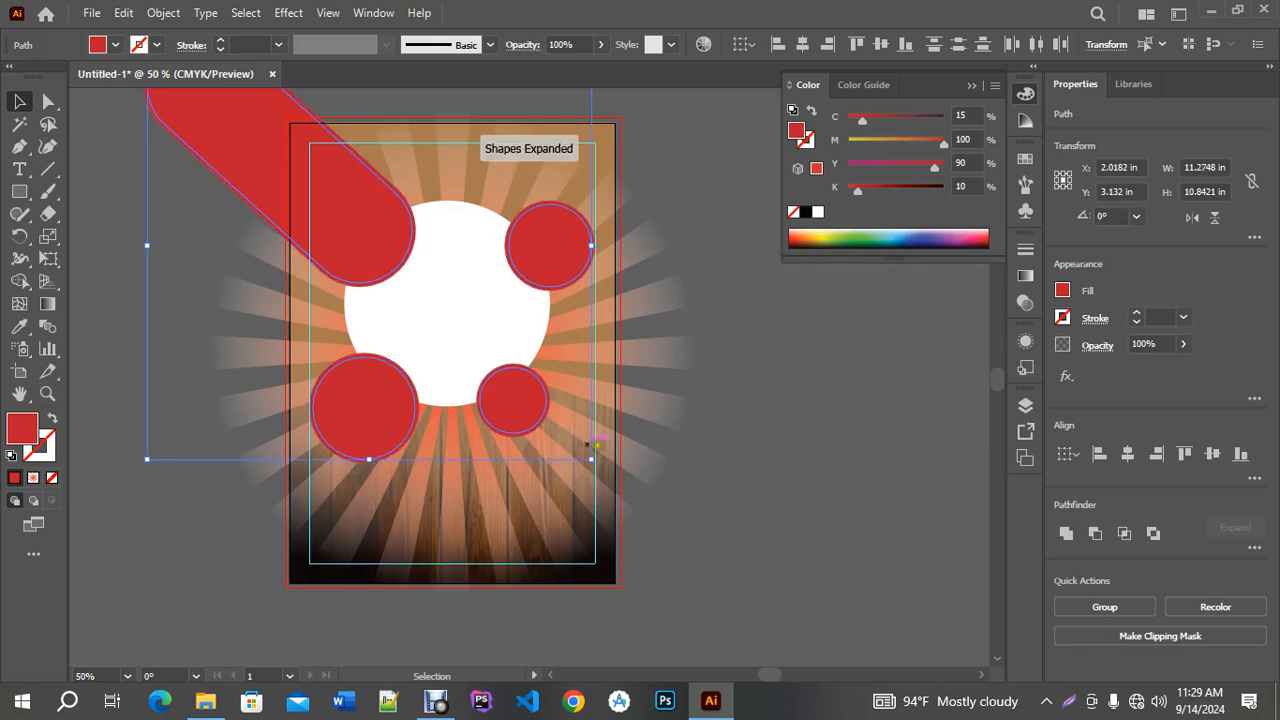
# Fill the inner offset copies with green (C=75 M=0 Y=75 K=0), leaving red rims around them.
pyautogui.click(115, 45)
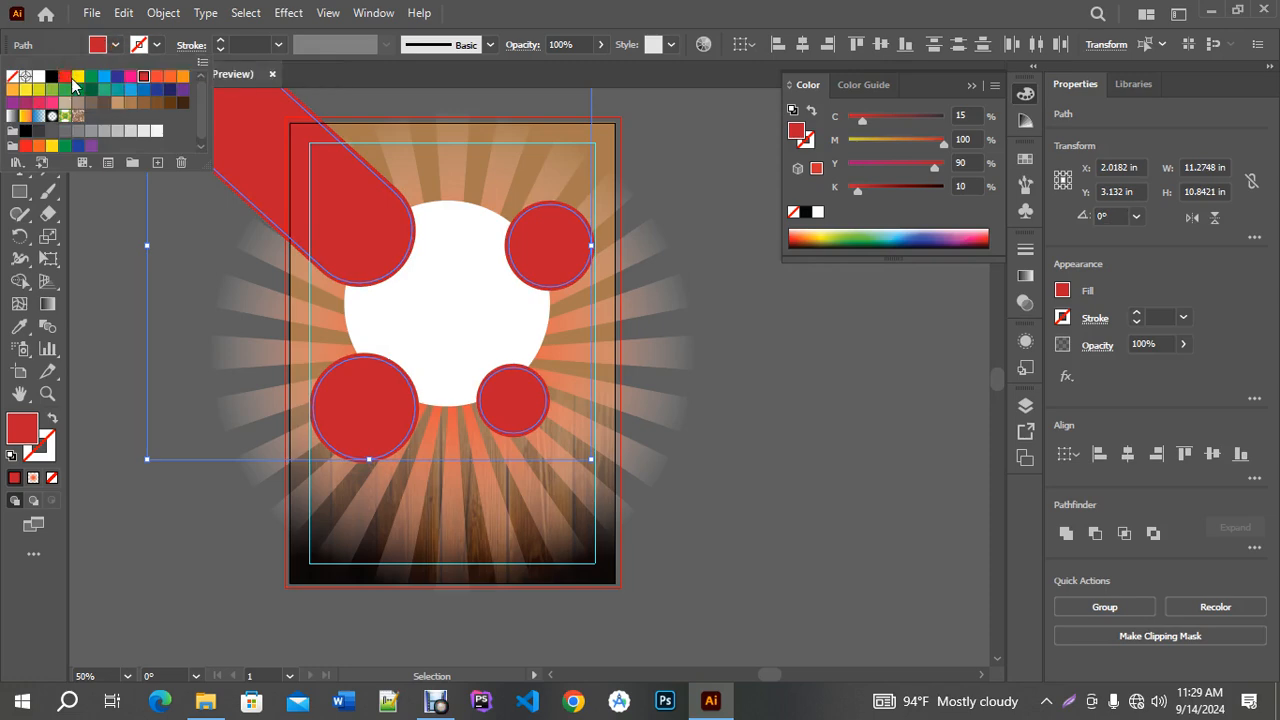
pyautogui.click(104, 89)
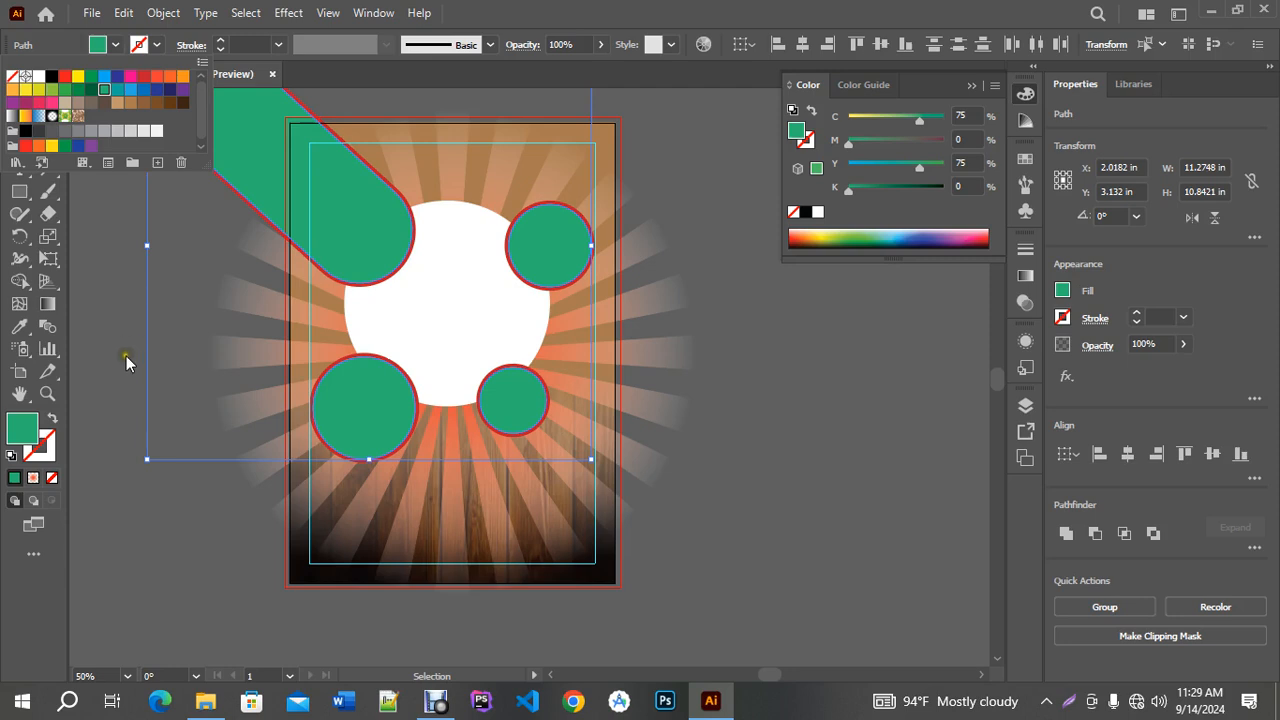
pyautogui.click(704, 417)
pyautogui.click(704, 418)
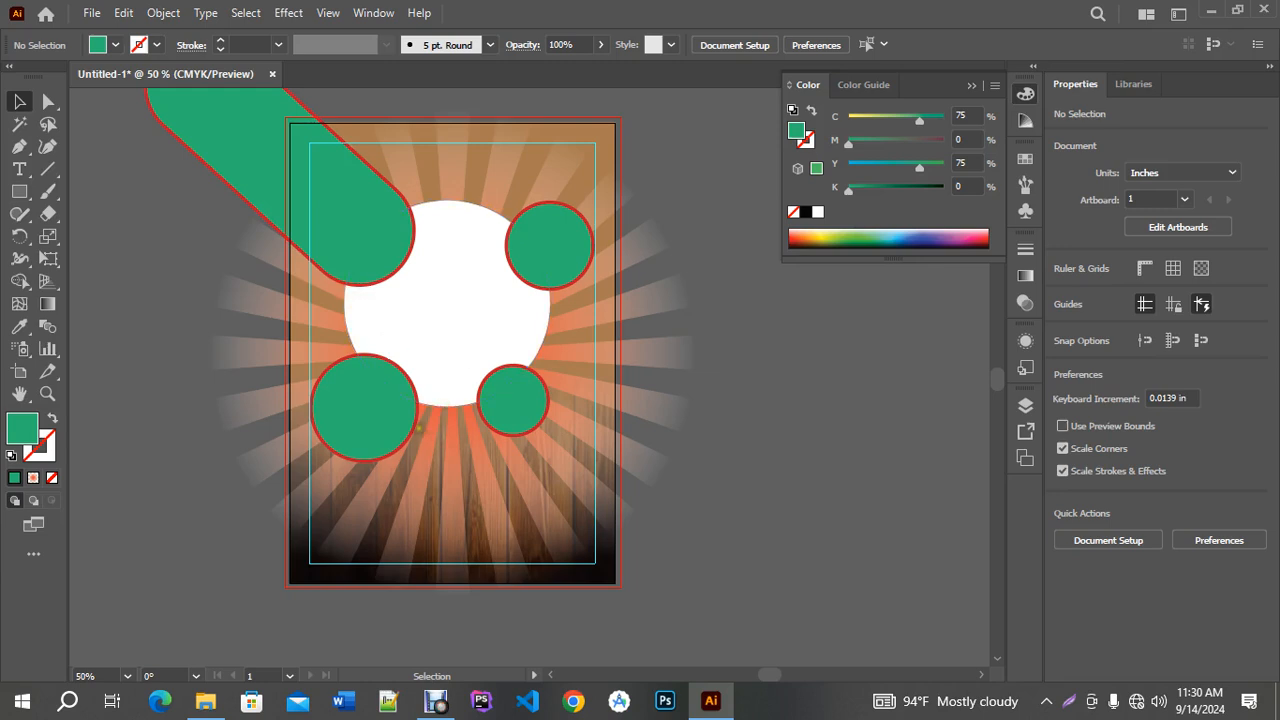
# Divide the white circle, the pill and the three red circles into separate pieces with the Pathfinder Divide operation.
pyautogui.click(450, 330)
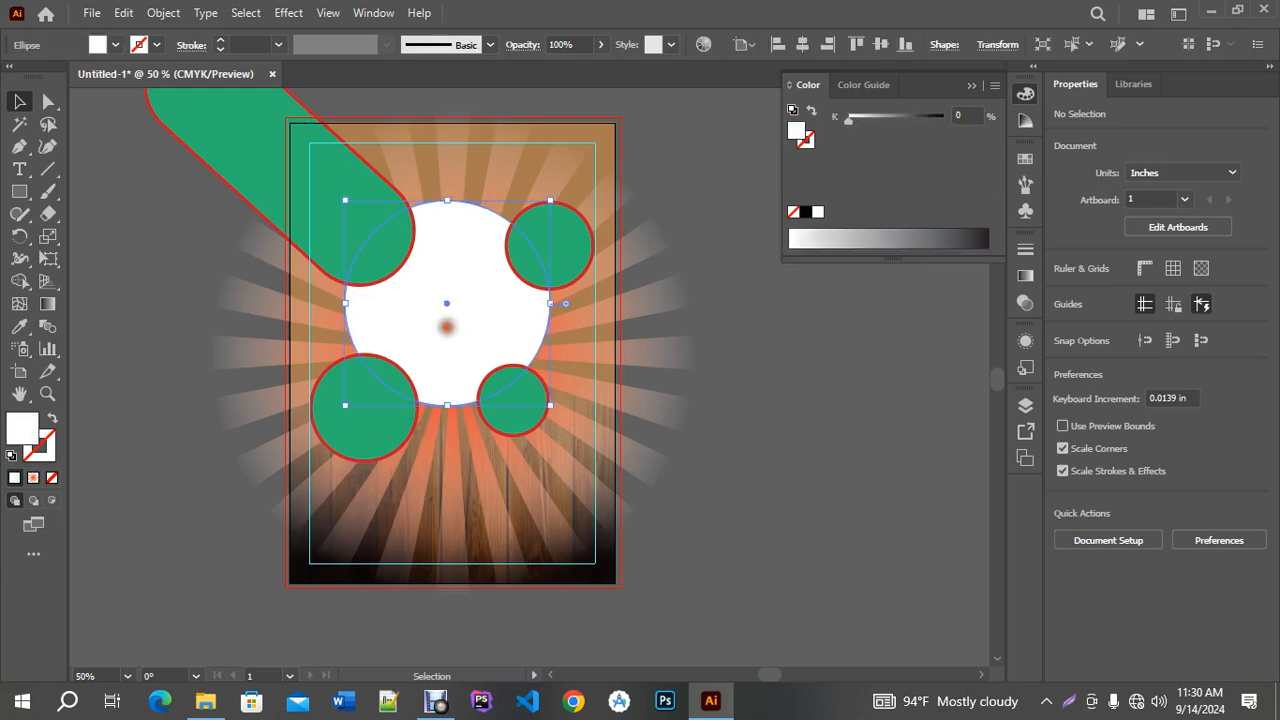
pyautogui.keyDown('shift'); pyautogui.click(410, 252); pyautogui.keyUp('shift')
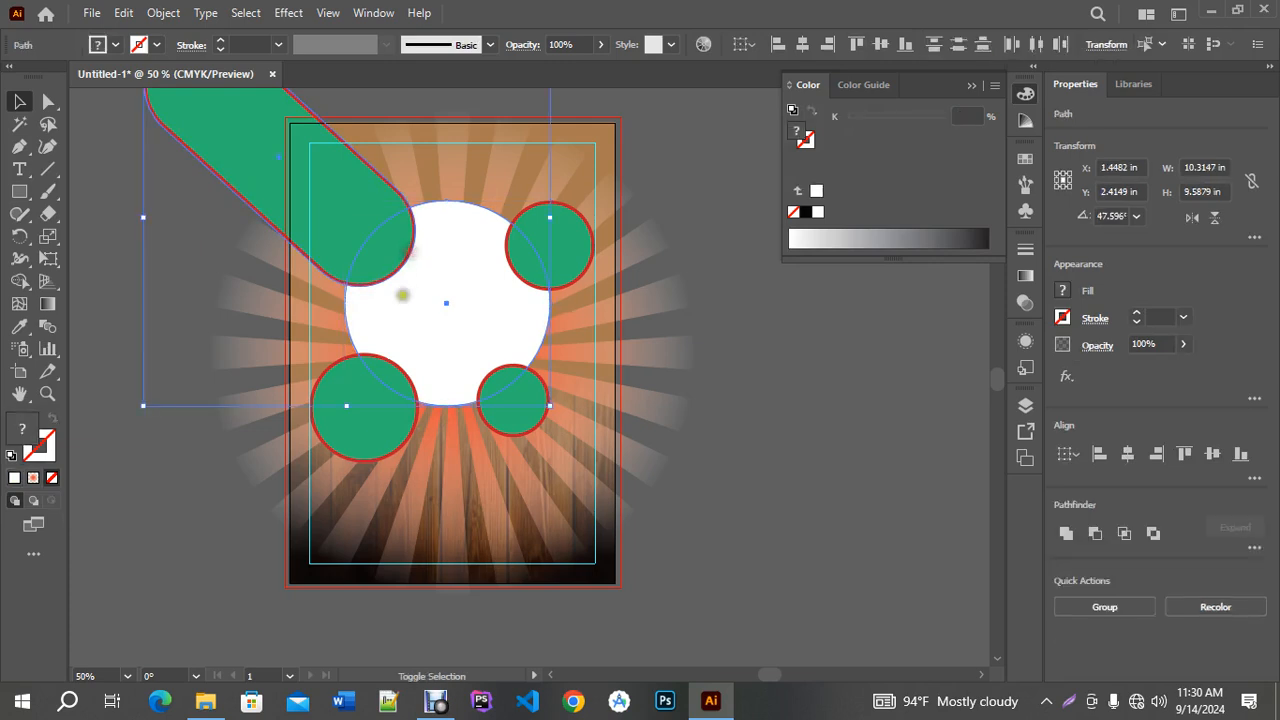
pyautogui.keyDown('shift'); pyautogui.click(418, 405); pyautogui.keyUp('shift')
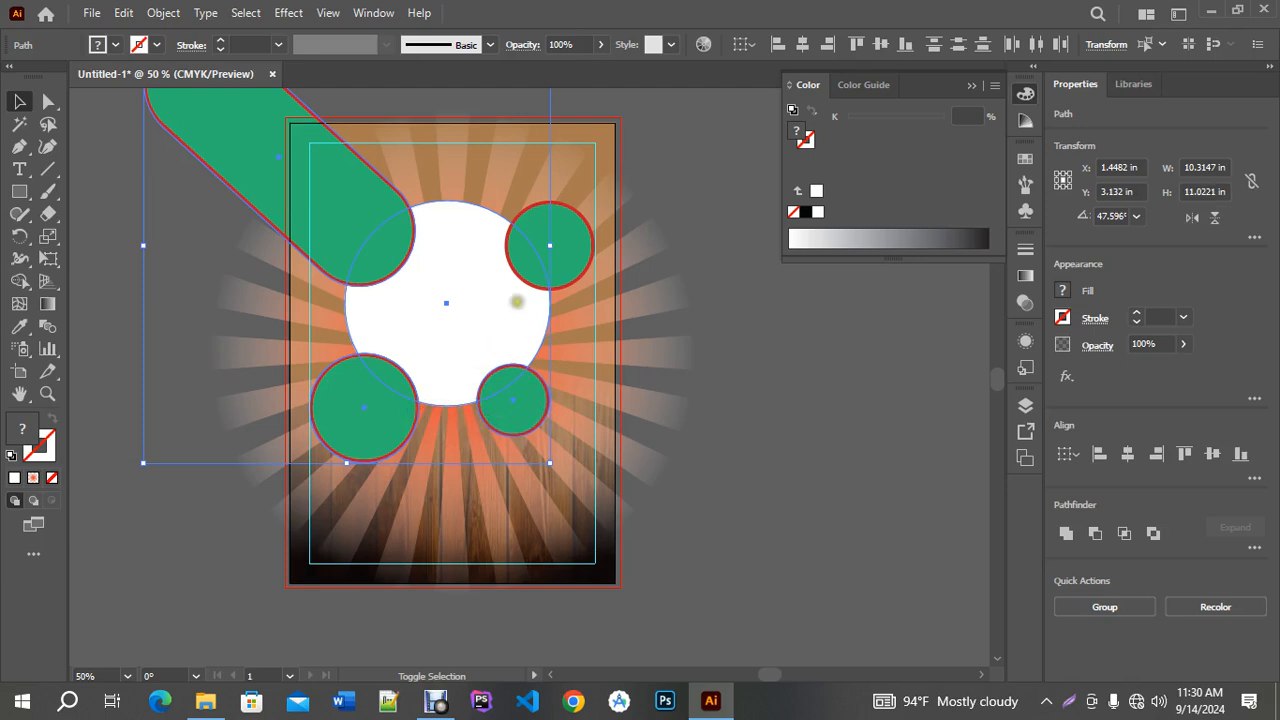
pyautogui.keyDown('shift'); pyautogui.click(528, 283); pyautogui.keyUp('shift')
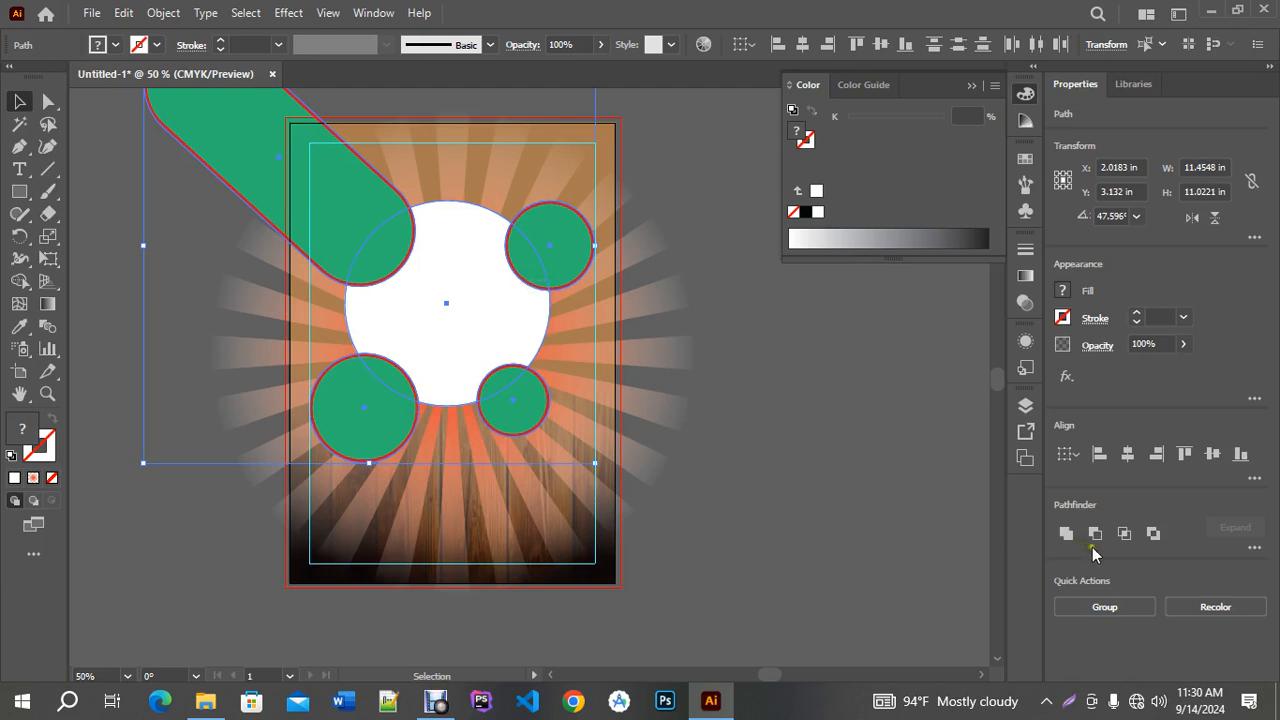
pyautogui.click(1254, 547)
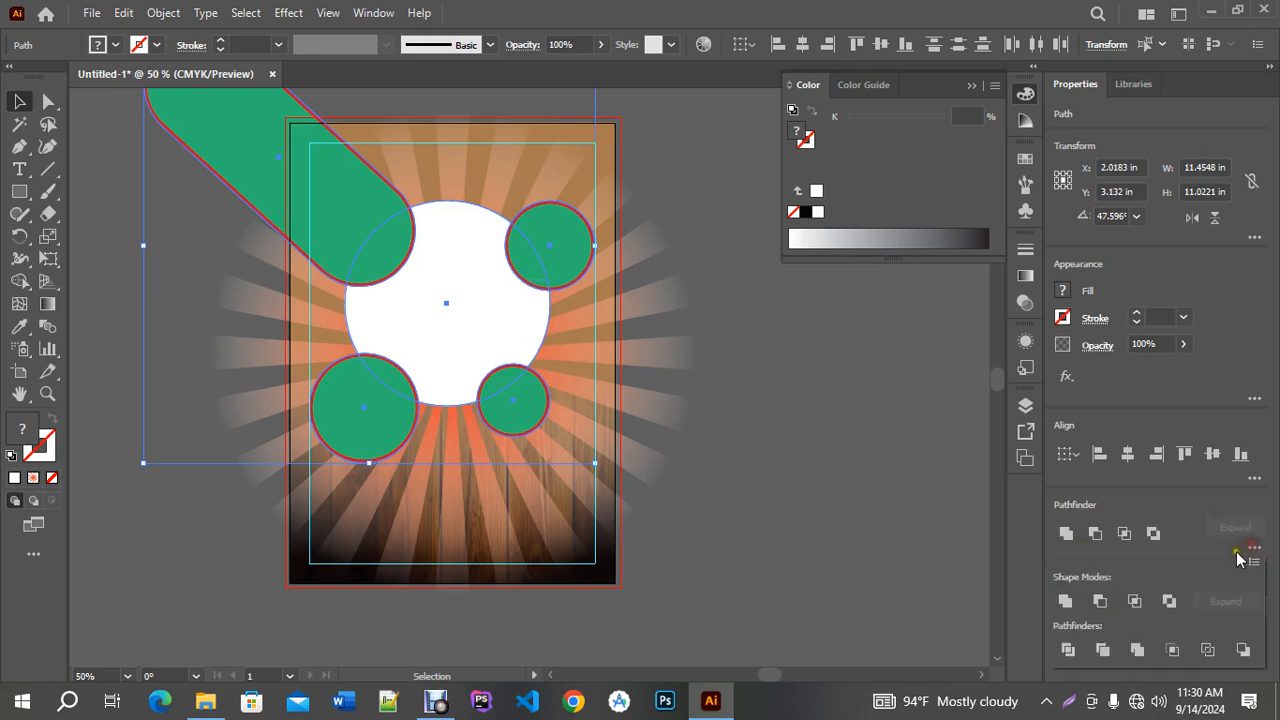
pyautogui.click(1066, 650)
pyautogui.hotkey('ctrl', 'shift', 'a')
pyautogui.rightClick(448, 315)
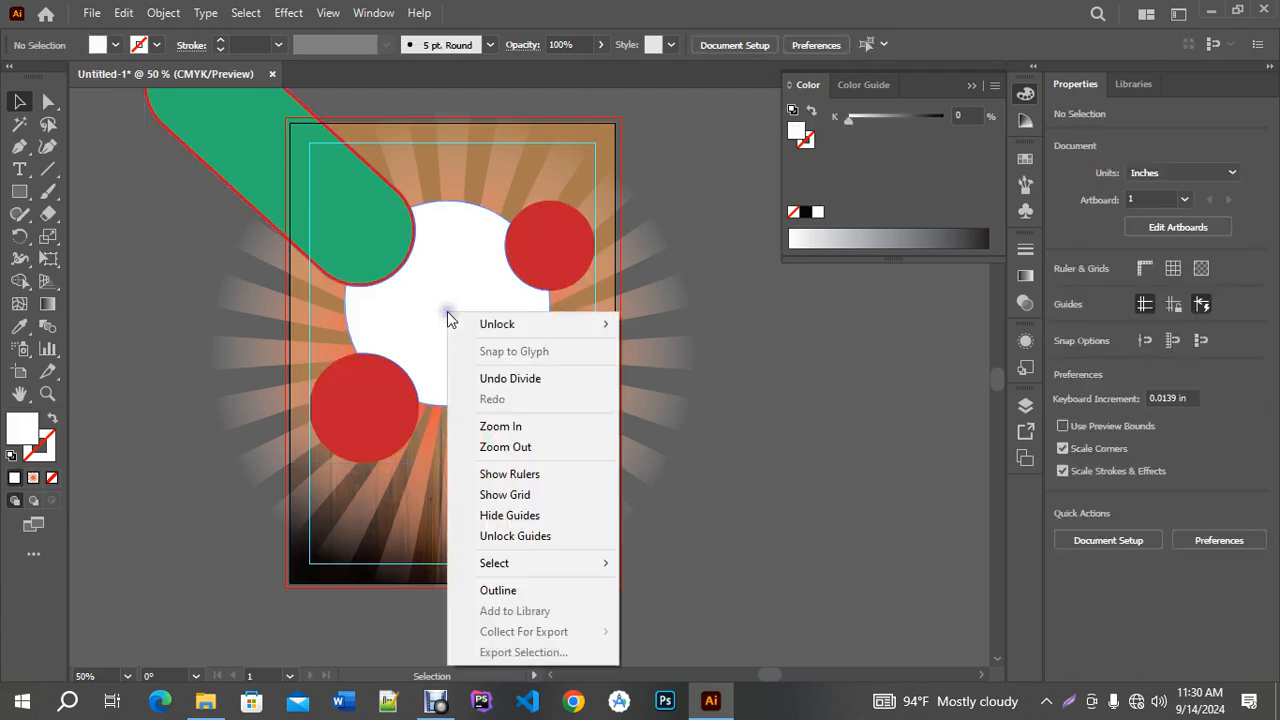
pyautogui.click(676, 401)
# Ungroup the divided pieces of the white circle, pill and red circles.
pyautogui.click(420, 305)
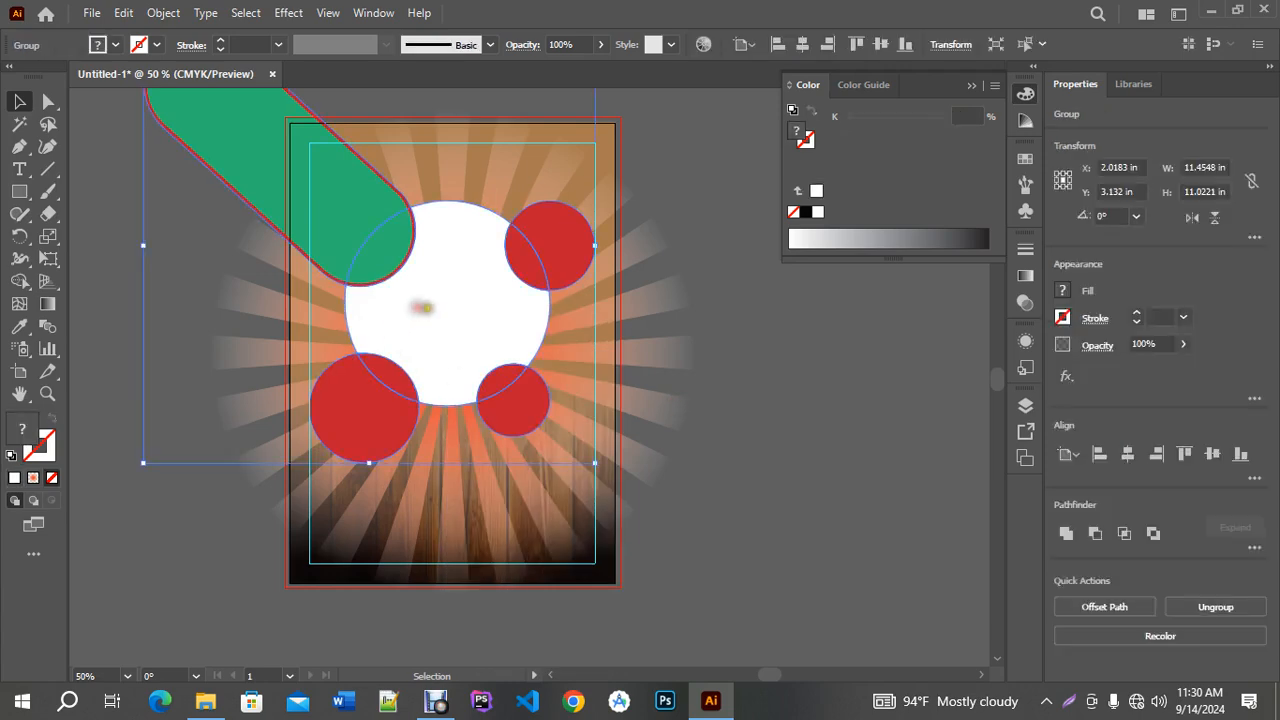
pyautogui.rightClick(428, 310)
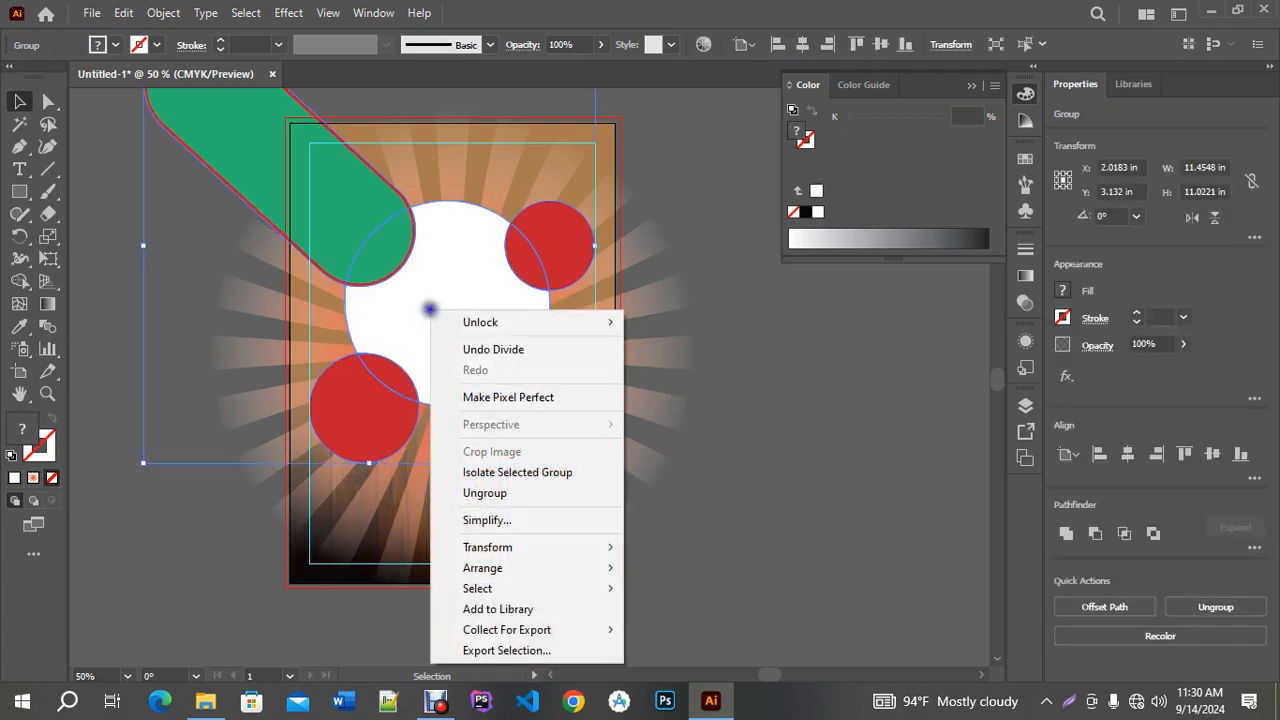
pyautogui.click(533, 494)
pyautogui.click(771, 445)
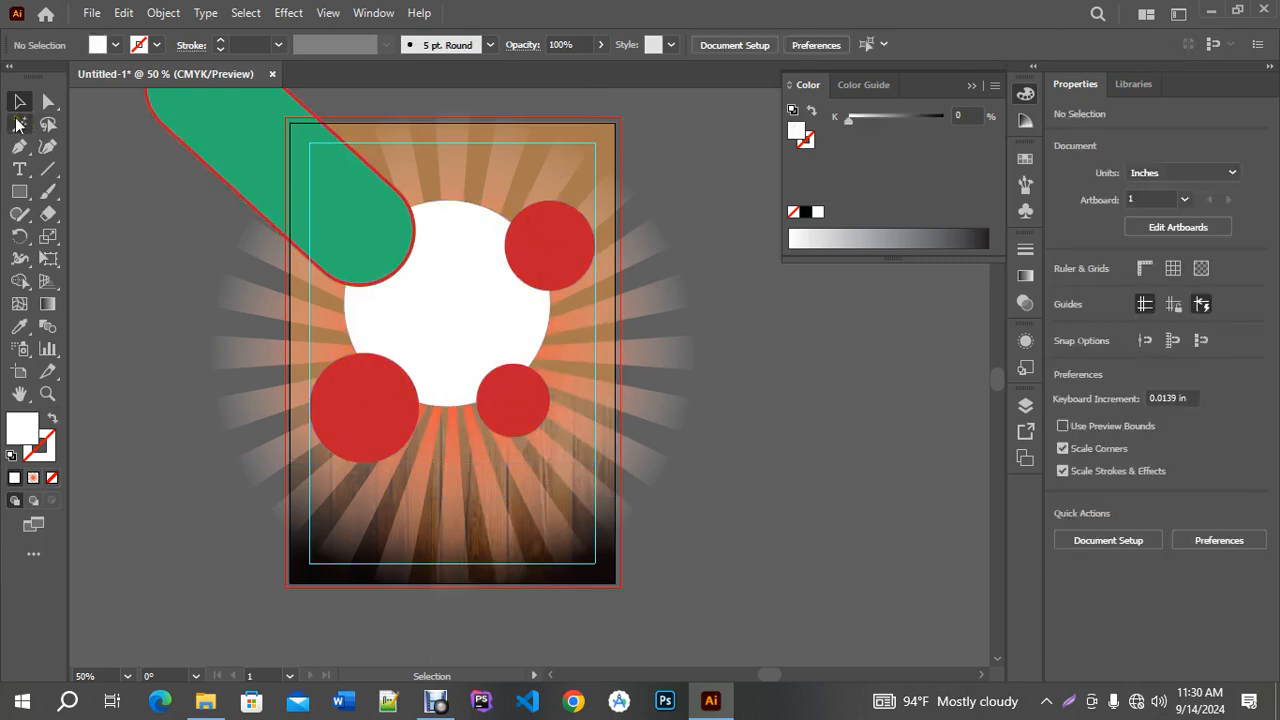
# Select all red pieces by colour with the Magic Wand and delete them.
pyautogui.click(17, 124)
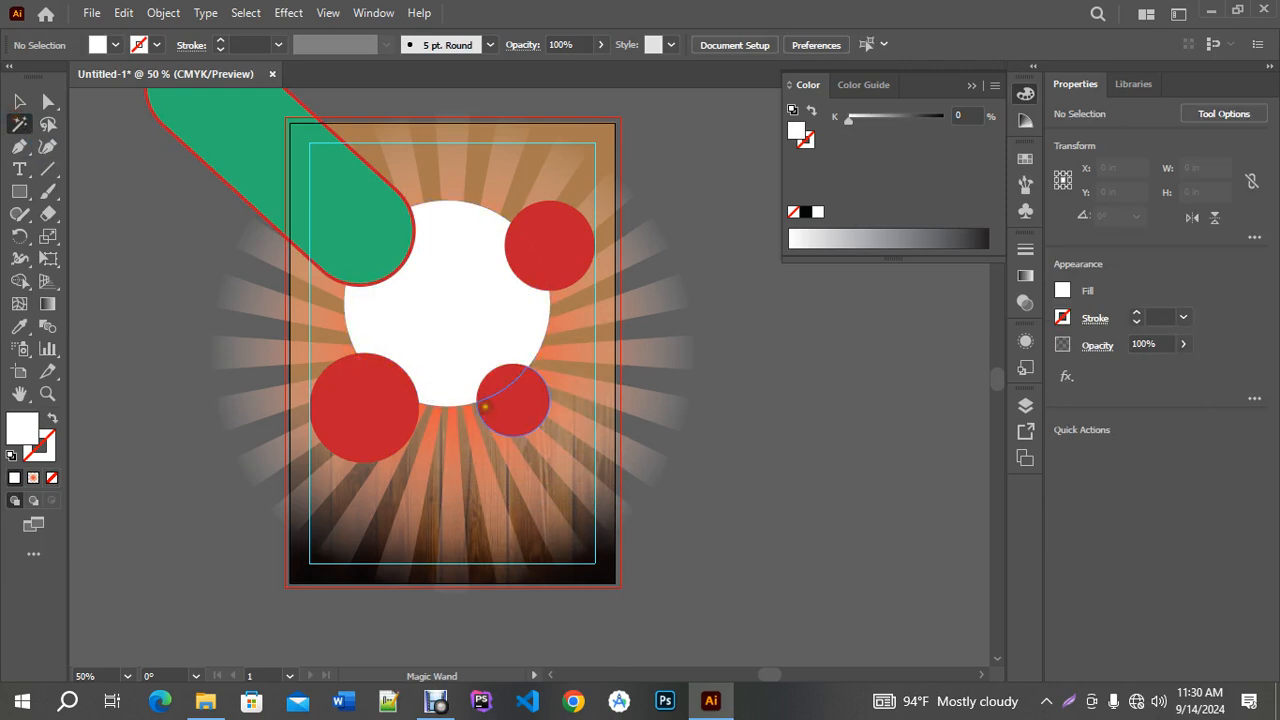
pyautogui.click(509, 401)
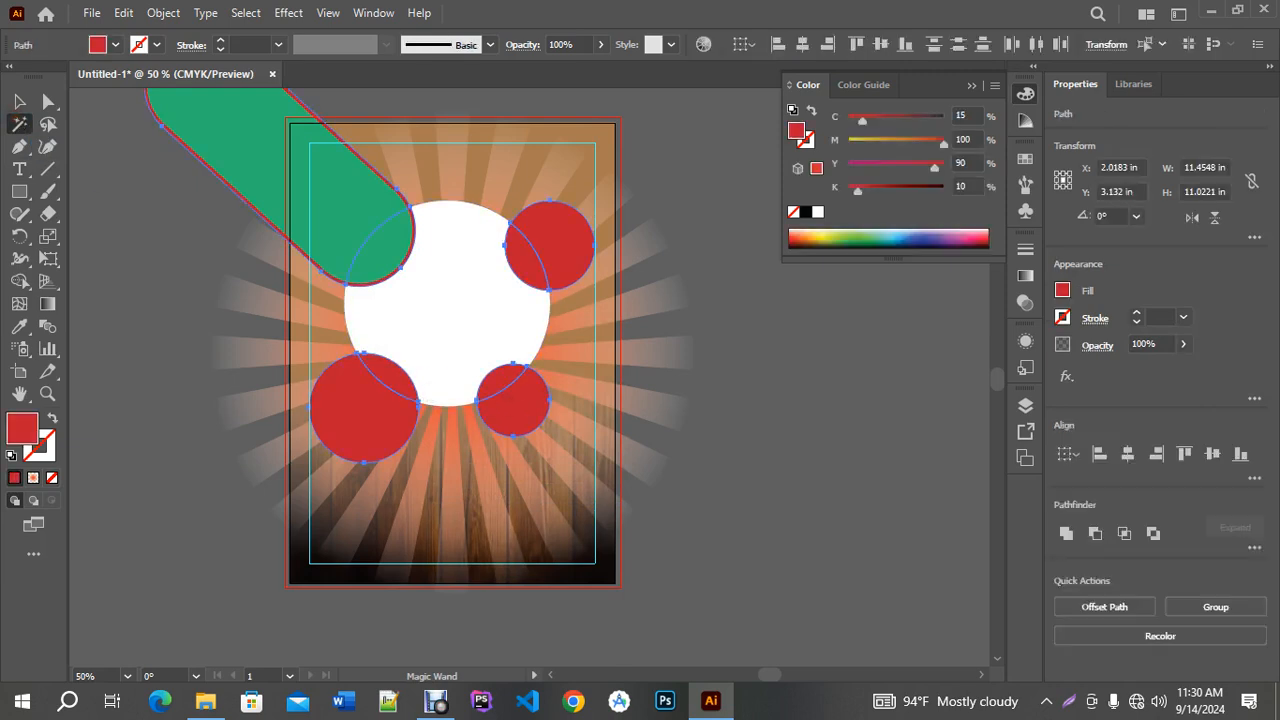
pyautogui.press('Delete')
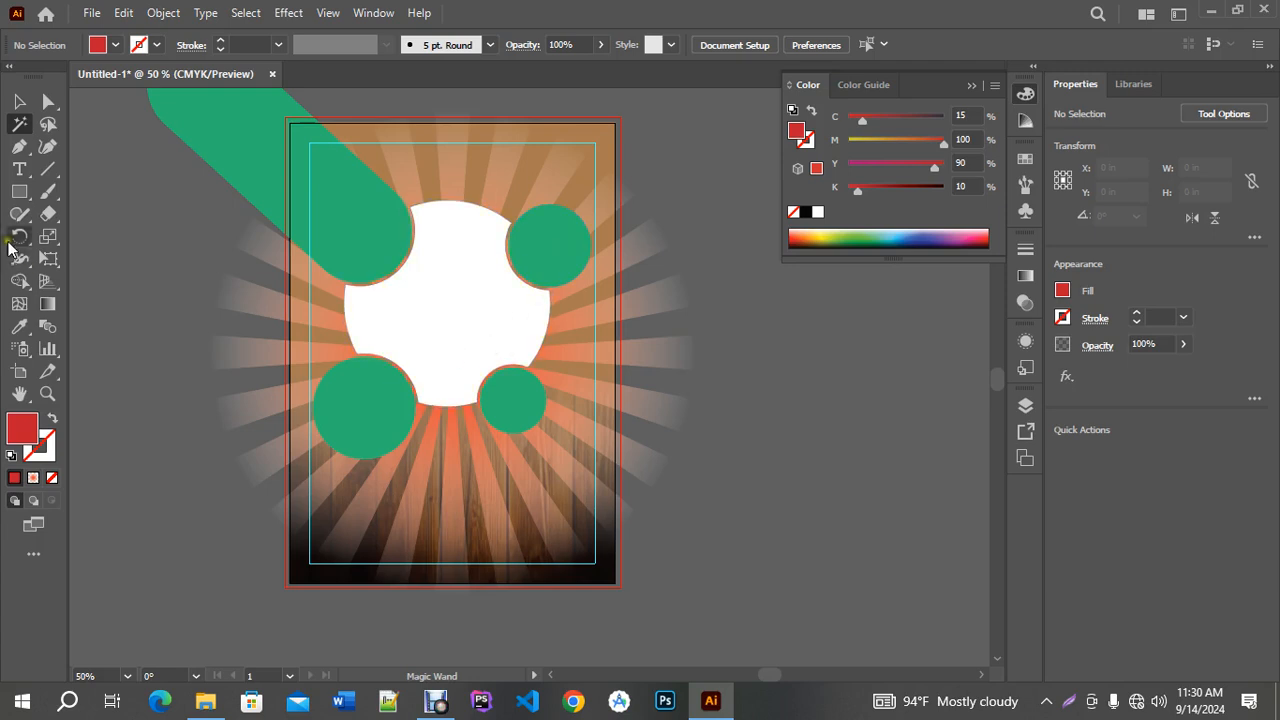
pyautogui.click(19, 101)
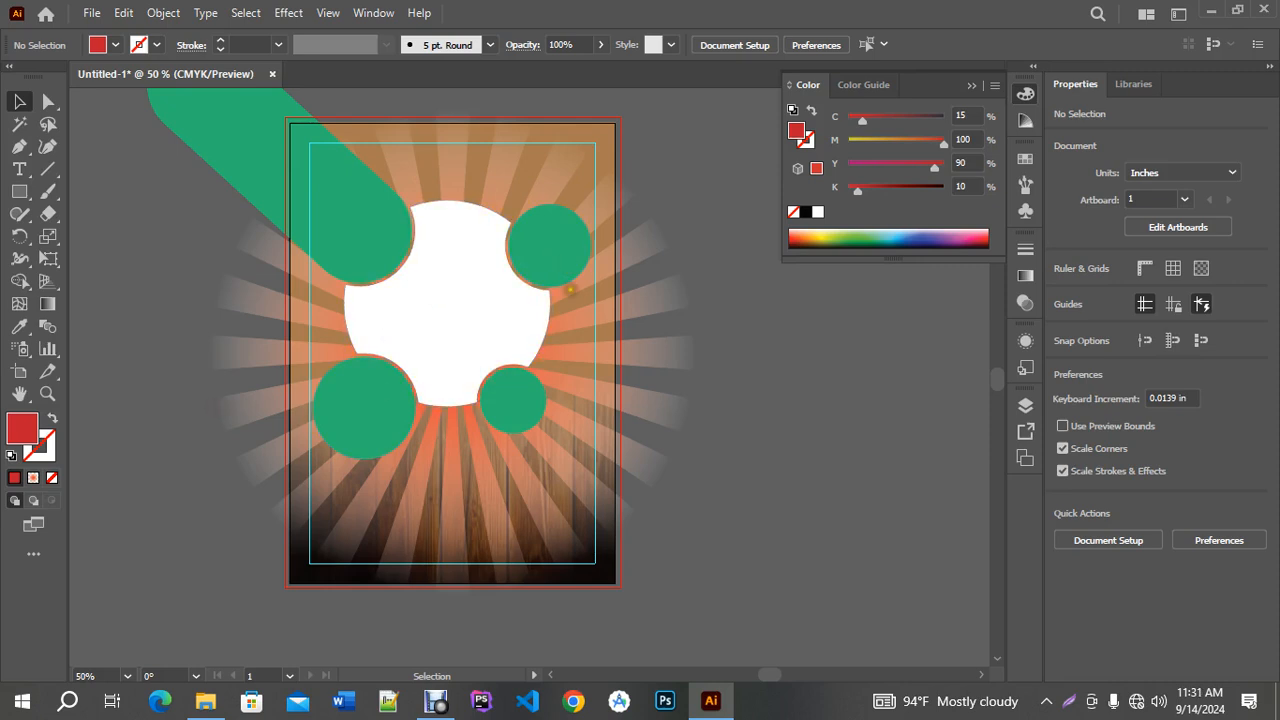
# Offset the paths of the central white shape and the lower-left and upper-right green circles by -0.09 in with miter joins.
pyautogui.click(355, 405)
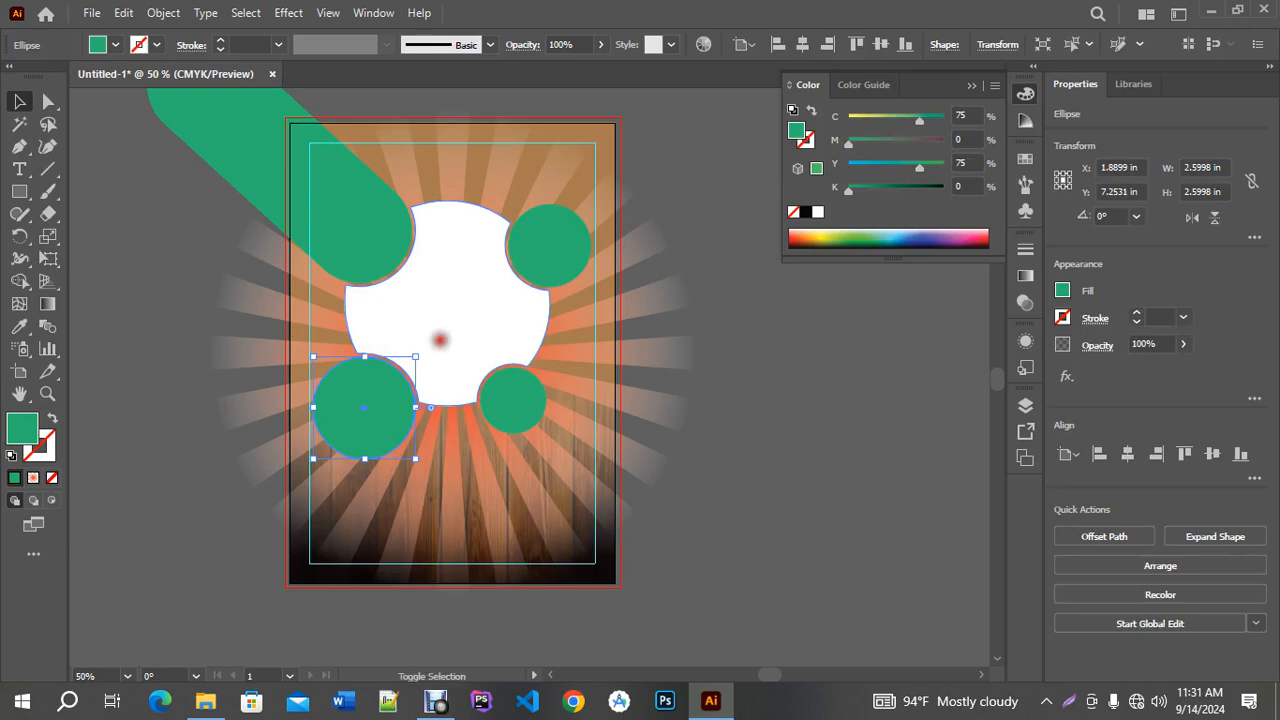
pyautogui.keyDown('shift'); pyautogui.click(440, 340); pyautogui.keyUp('shift')
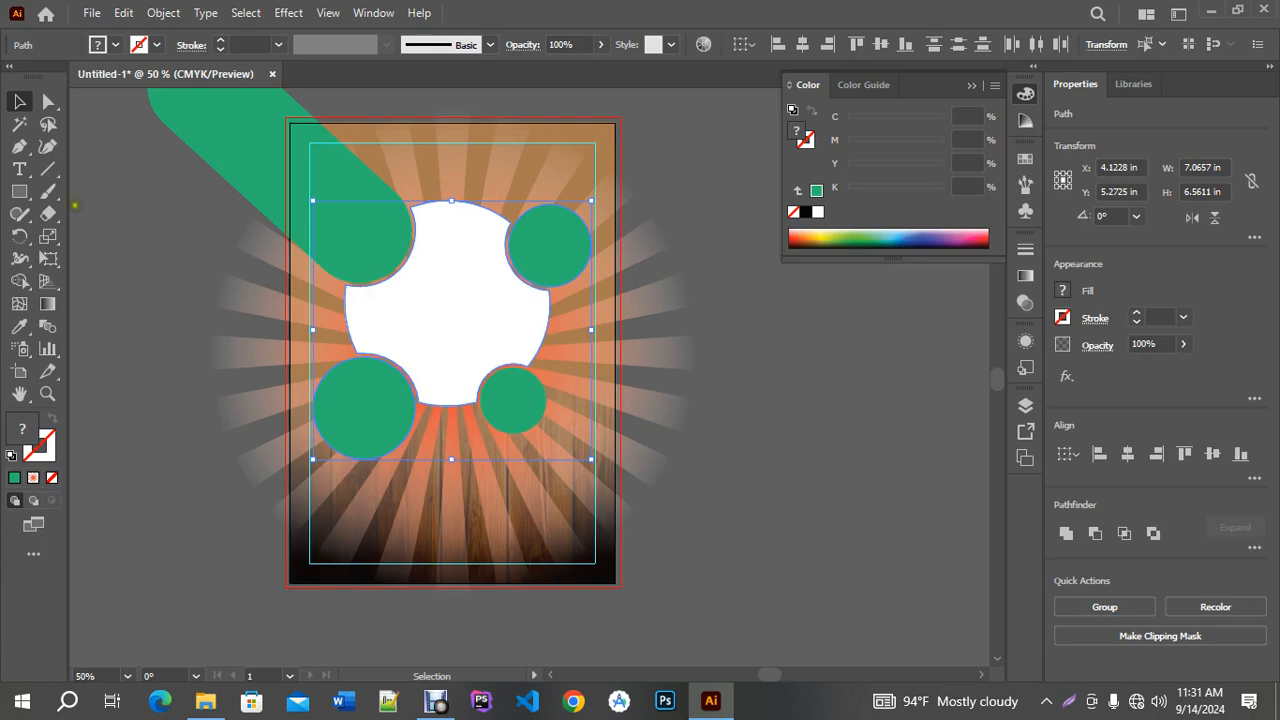
pyautogui.click(163, 13)
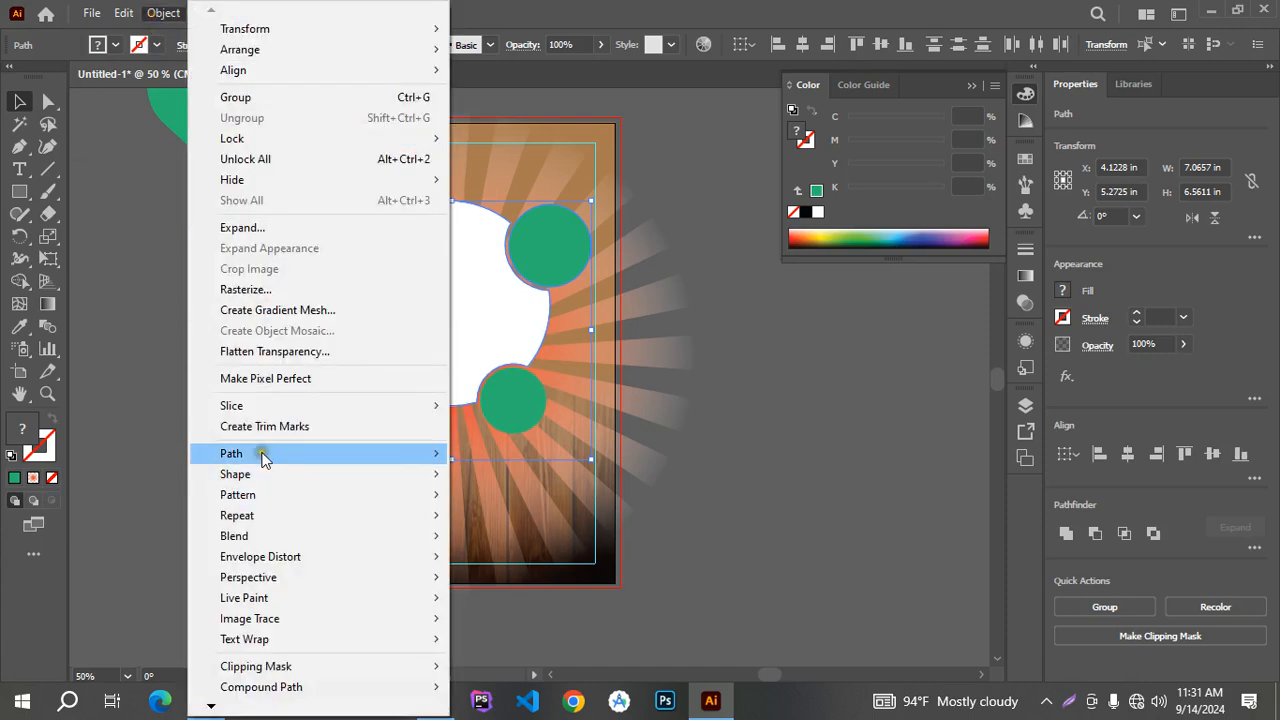
pyautogui.moveTo(263, 455)
pyautogui.click(508, 521)
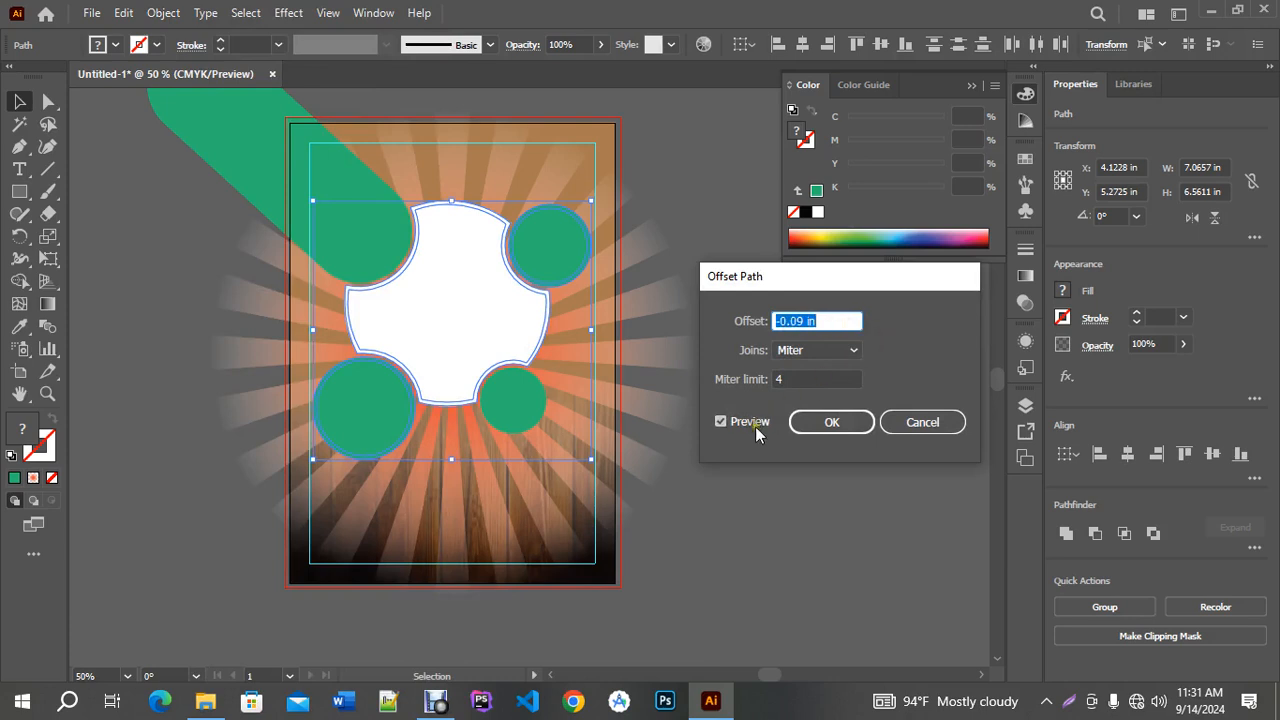
pyautogui.click(833, 426)
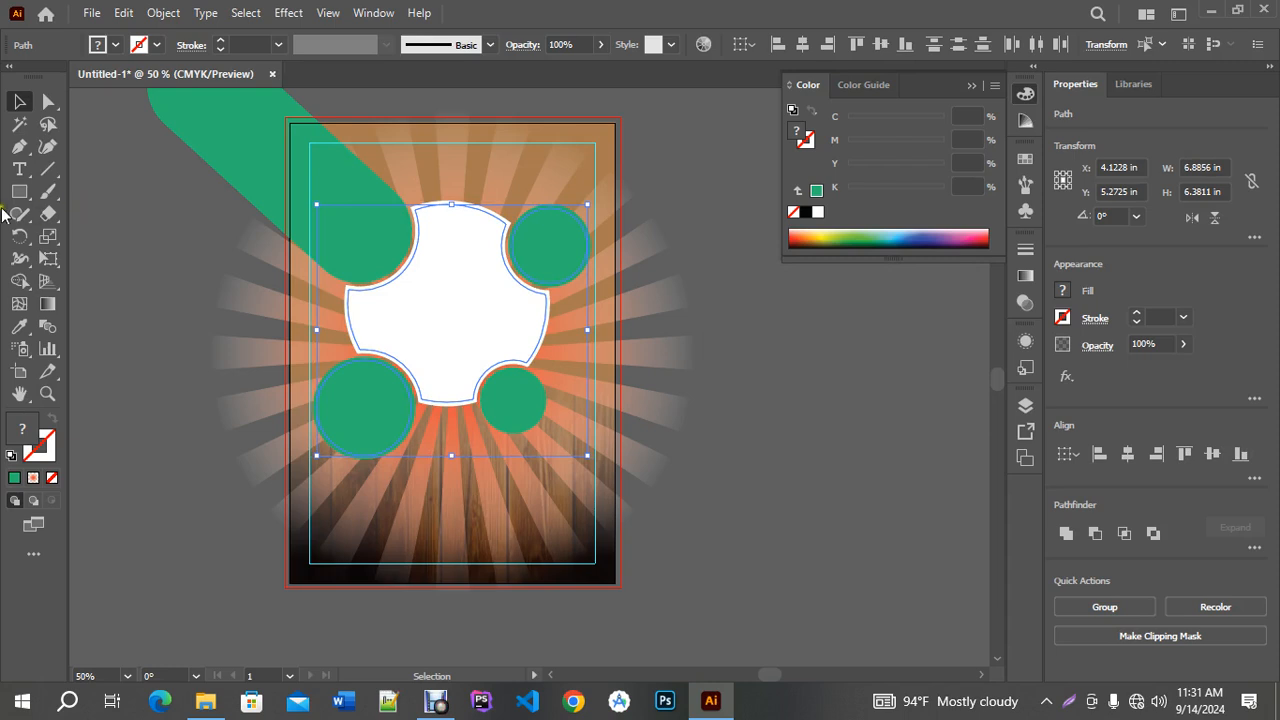
# Fill the three inner offset copies with pink (C=0 M=95 Y=20 K=0).
pyautogui.click(114, 46)
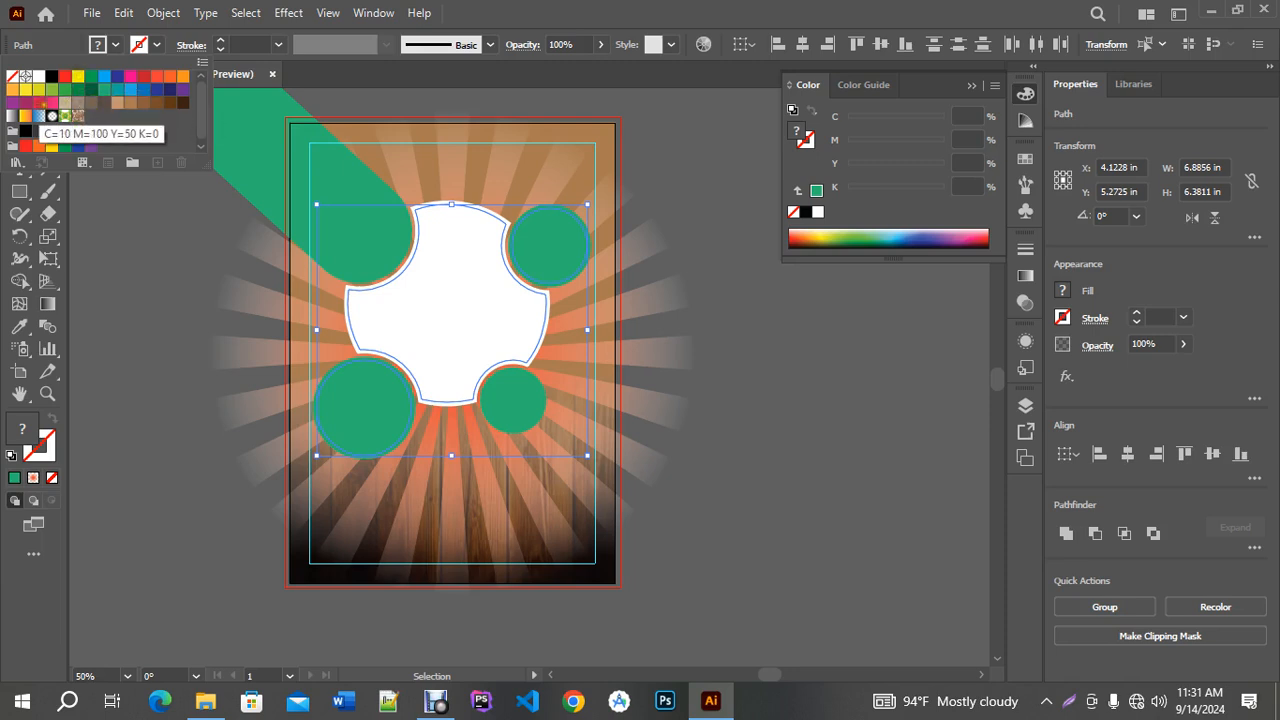
pyautogui.click(51, 102)
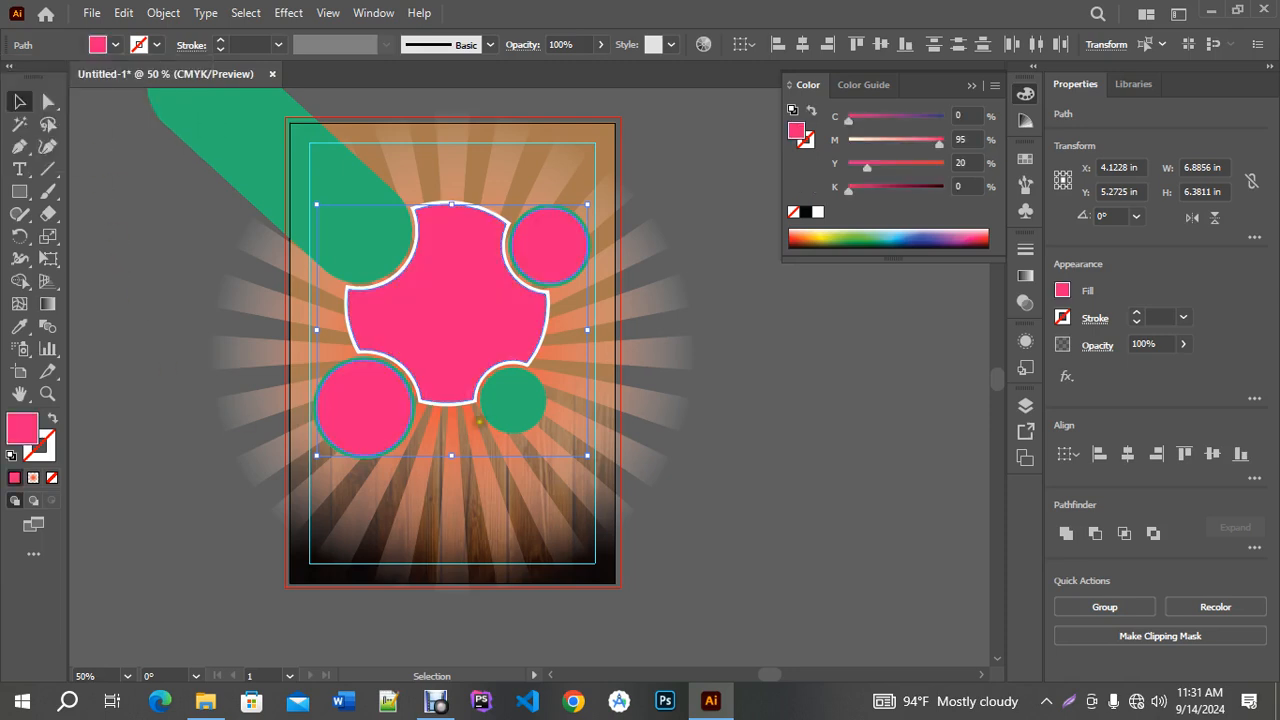
pyautogui.click(729, 423)
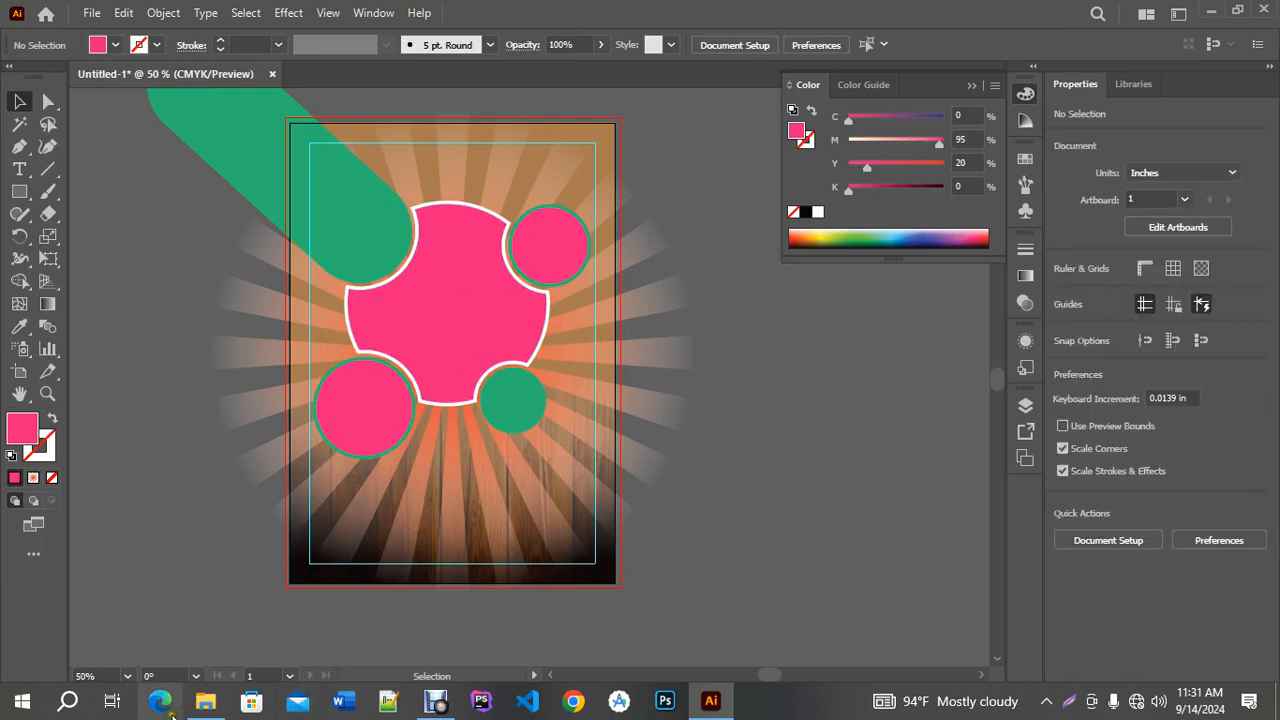
# Place the crunchy chicken, 1465939620872.jpeg and parmesan chicken schnitzel photos from the image folder beside the flyer's artboard.
pyautogui.click(210, 703)
pyautogui.click(648, 400)
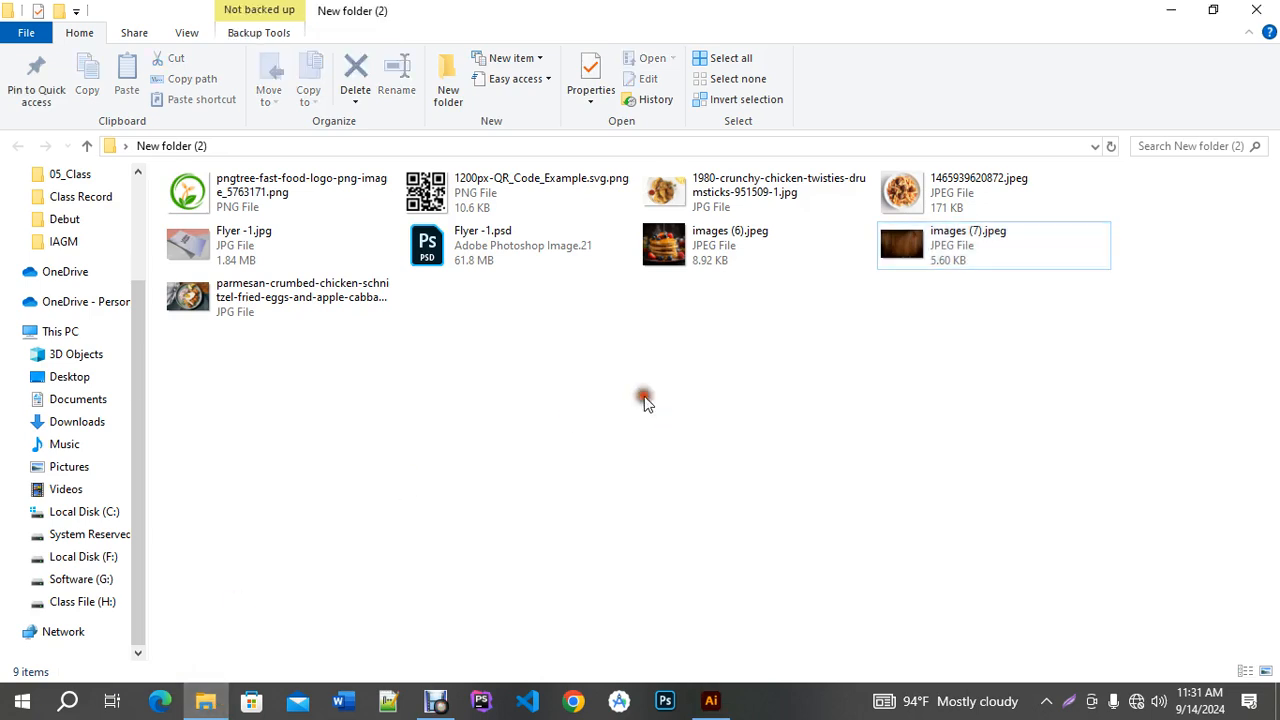
pyautogui.click(706, 192)
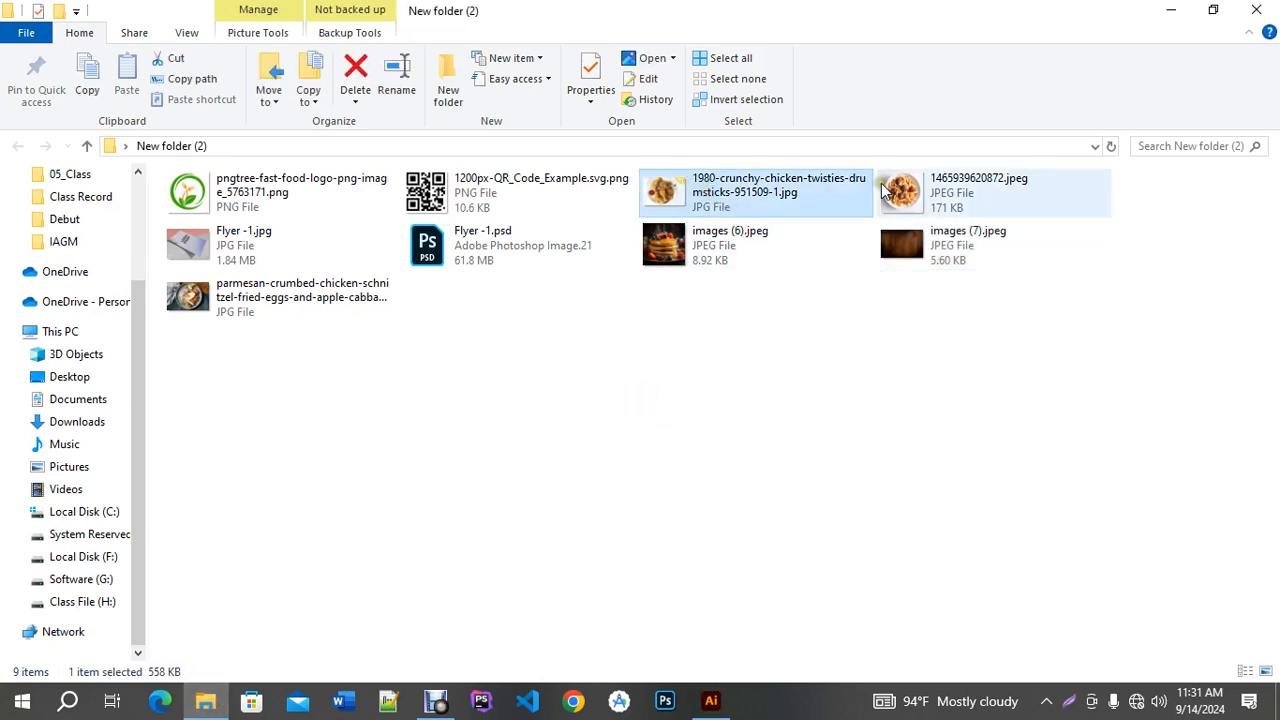
pyautogui.keyDown('ctrl'); pyautogui.click(885, 192); pyautogui.keyUp('ctrl')
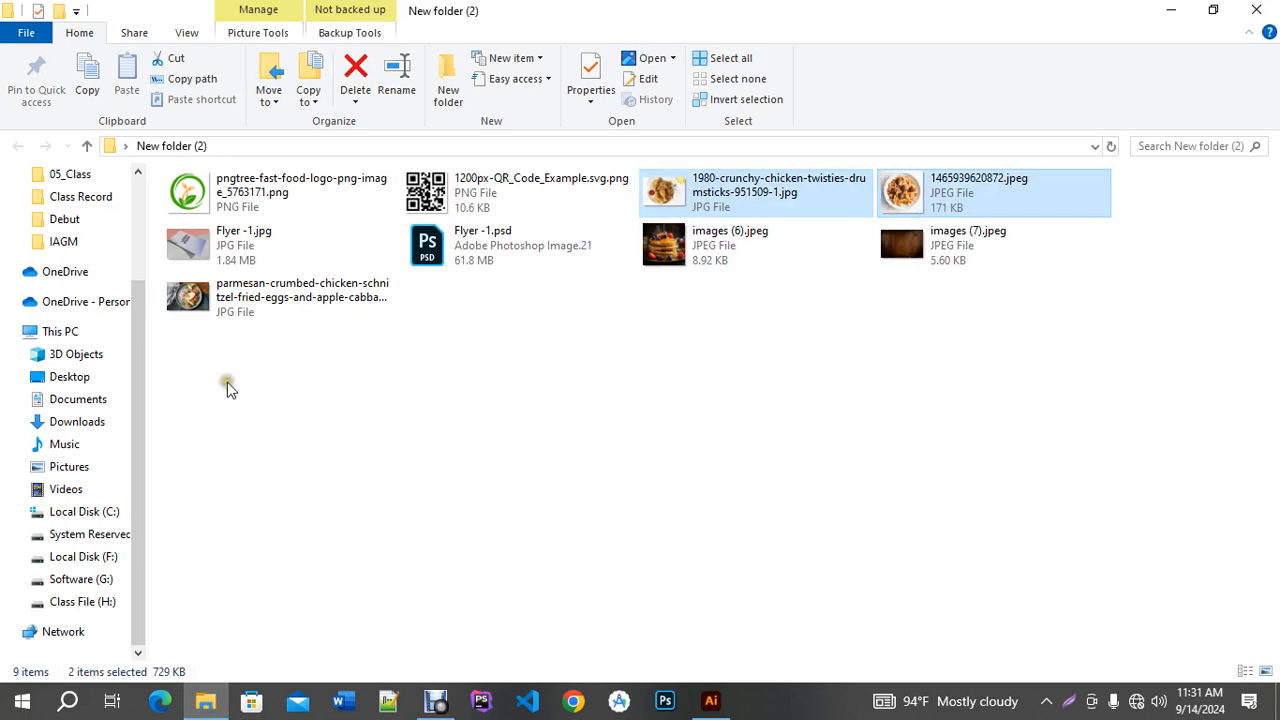
pyautogui.keyDown('ctrl'); pyautogui.click(262, 313); pyautogui.keyUp('ctrl')
pyautogui.moveTo(311, 307); pyautogui.dragTo(712, 472)
pyautogui.moveTo(172, 103); pyautogui.dragTo(669, 526)
pyautogui.moveTo(891, 589); pyautogui.dragTo(586, 264)
pyautogui.moveTo(492, 203); pyautogui.dragTo(694, 386)
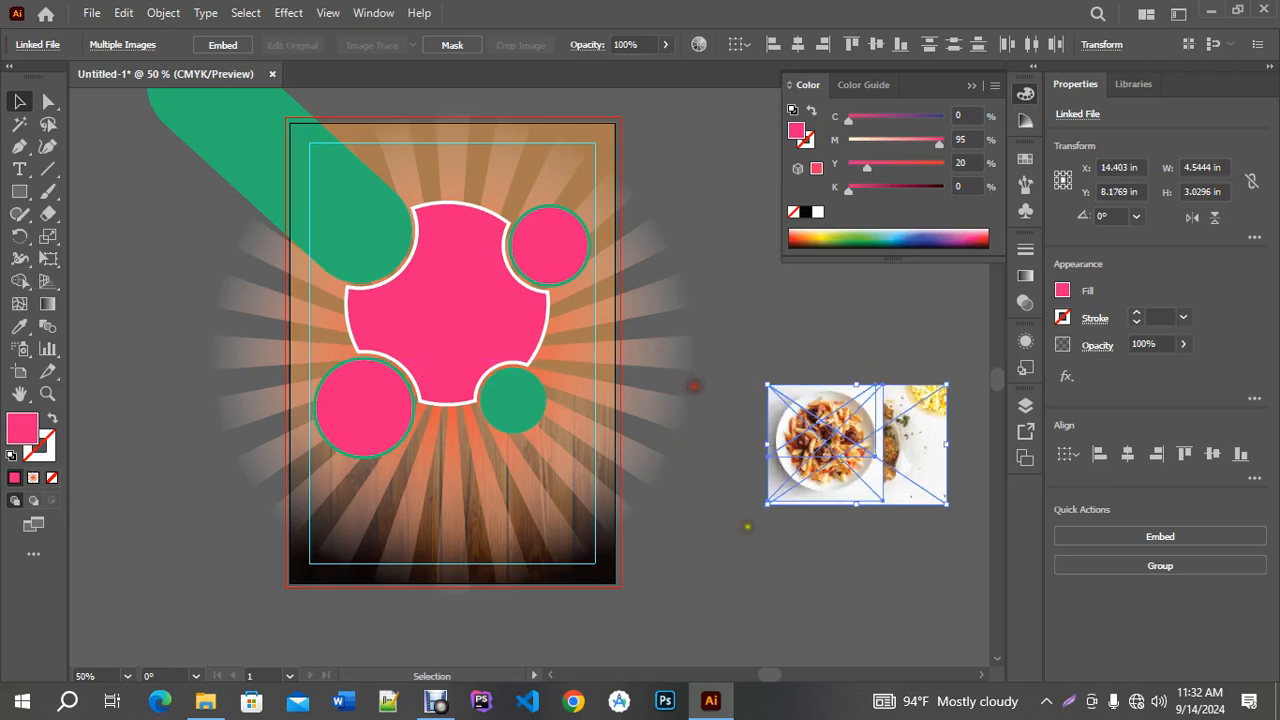
# Spread the pasta, fried chicken and schnitzel photos apart beside the artboard so that none overlap.
pyautogui.click(751, 563)
pyautogui.moveTo(862, 446); pyautogui.dragTo(769, 610)
pyautogui.moveTo(806, 453); pyautogui.dragTo(796, 283)
pyautogui.moveTo(872, 312); pyautogui.dragTo(873, 341)
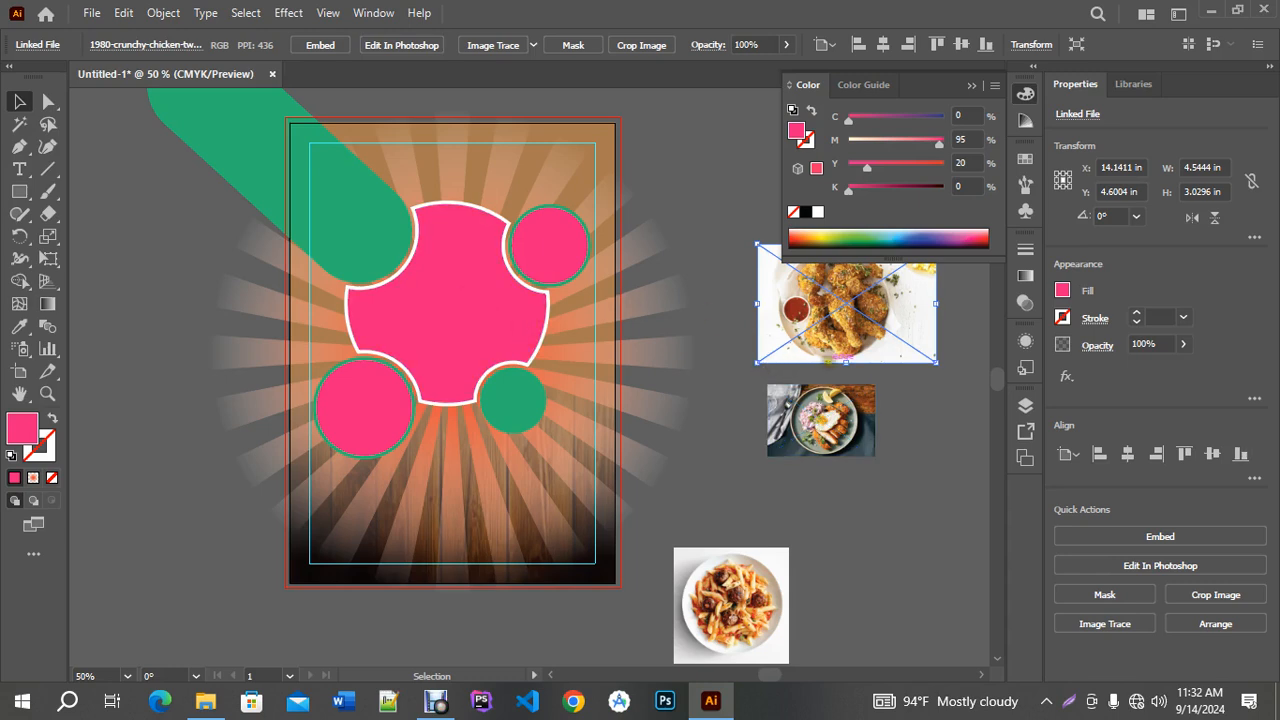
pyautogui.moveTo(830, 320); pyautogui.dragTo(806, 332)
pyautogui.moveTo(820, 420); pyautogui.dragTo(913, 539)
pyautogui.moveTo(825, 295); pyautogui.dragTo(802, 396)
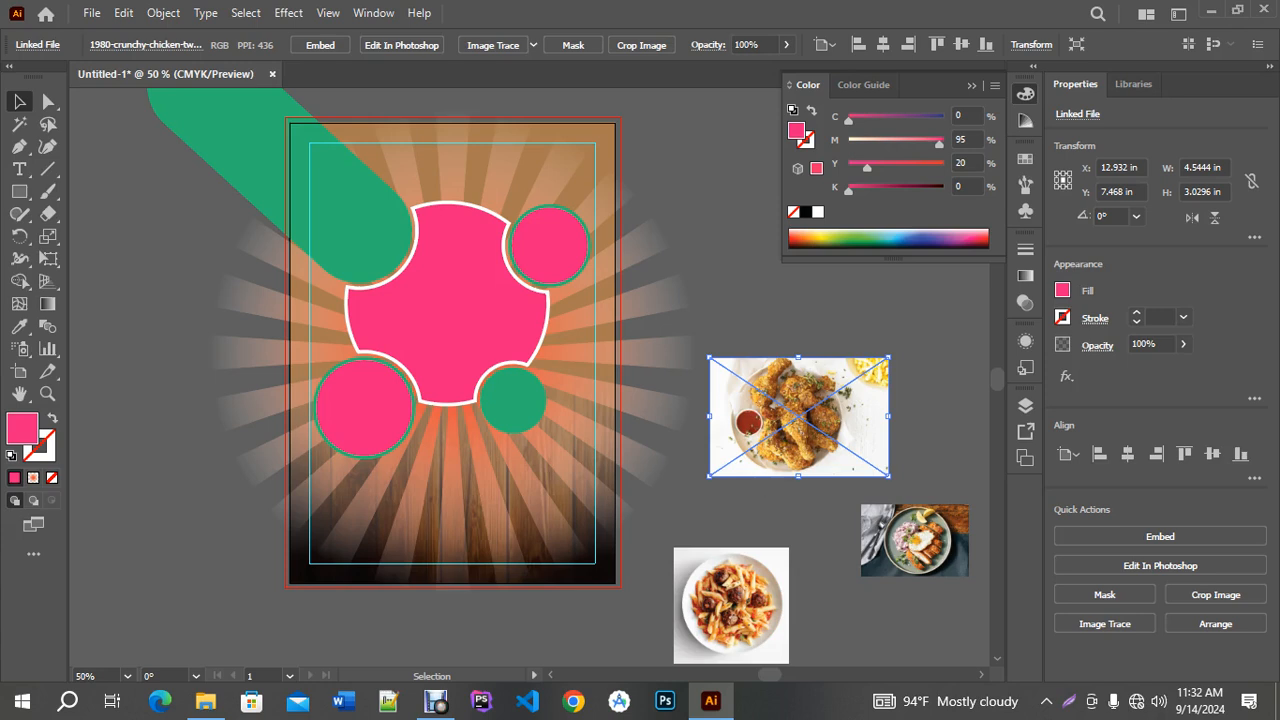
pyautogui.moveTo(778, 437); pyautogui.dragTo(835, 377)
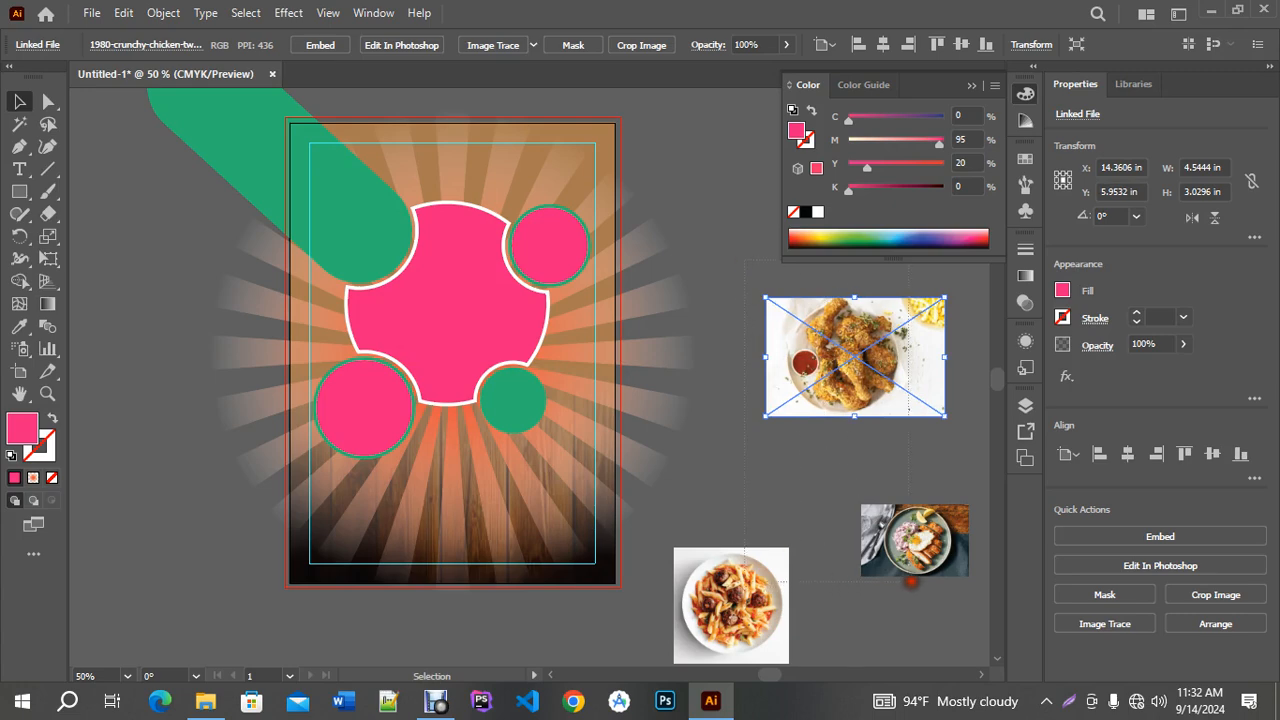
# Embed the three food photos and move the fried chicken photo to the left side of the artboard.
pyautogui.hotkey('ctrl', 'a')
pyautogui.click(231, 50)
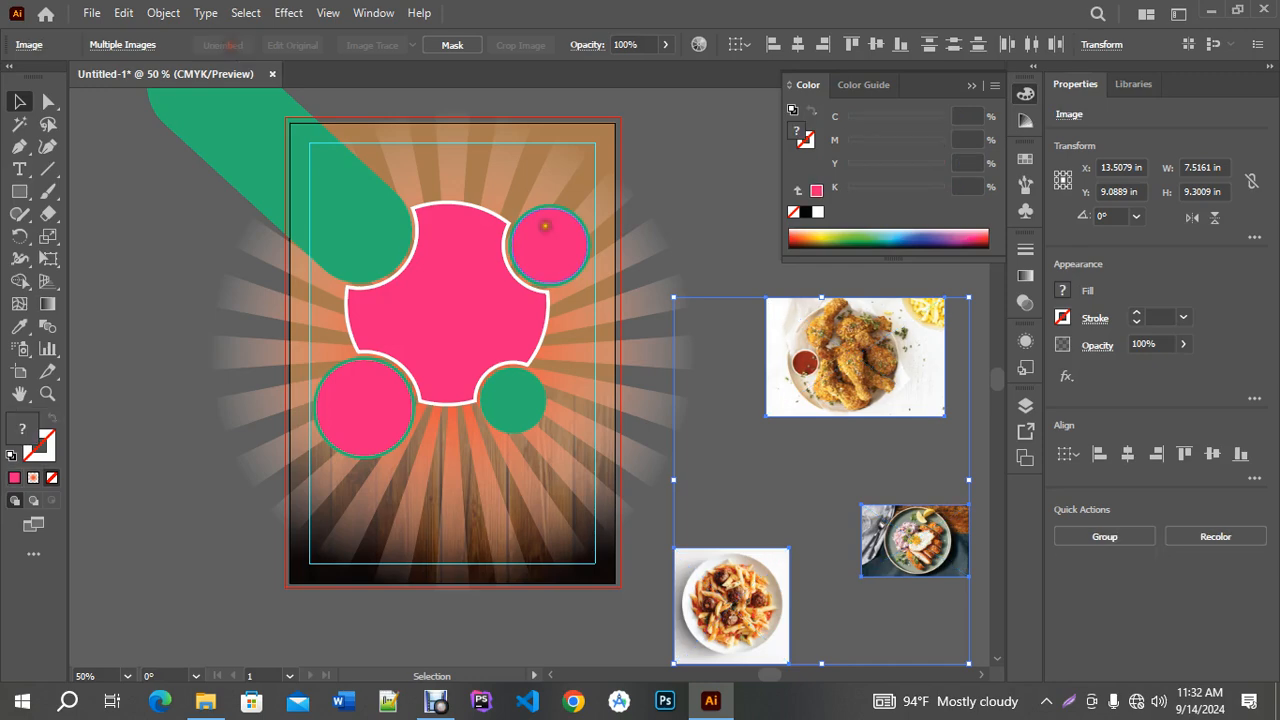
pyautogui.click(733, 321)
pyautogui.moveTo(850, 376); pyautogui.dragTo(172, 386)
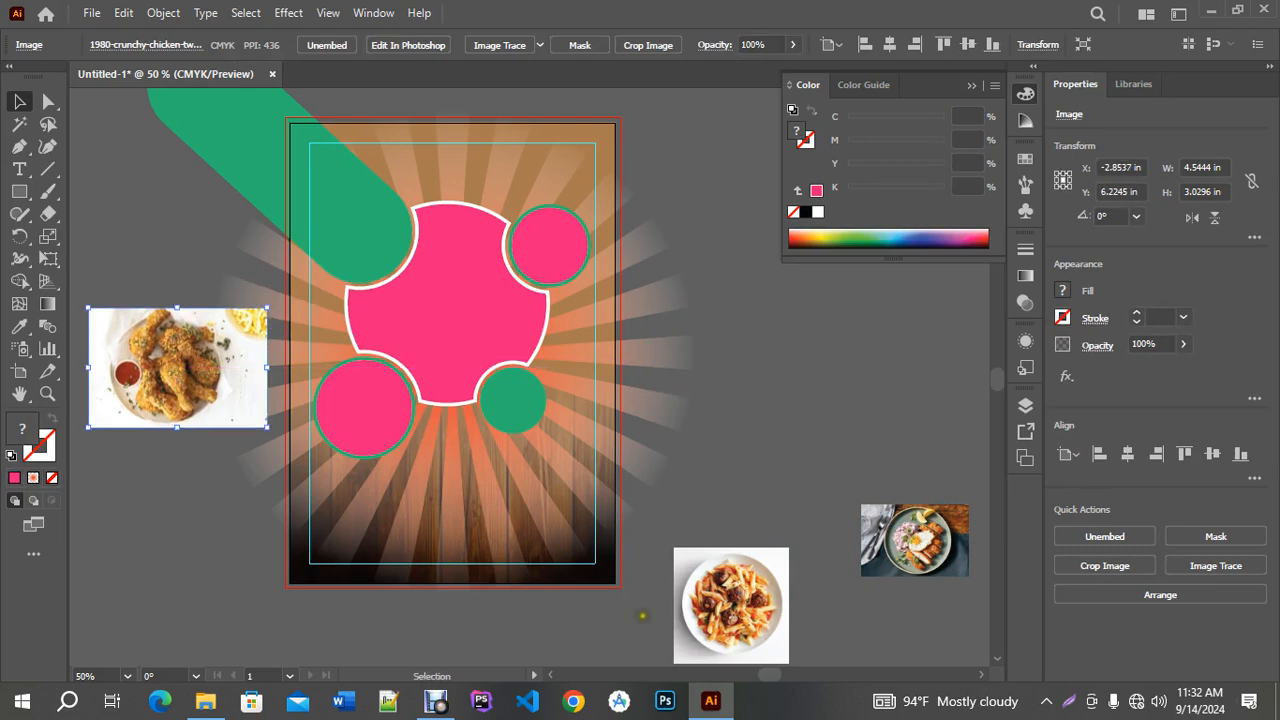
# Move the pasta photo up beside the artboard and enlarge it proportionally to about 6.39 in square.
pyautogui.moveTo(736, 620); pyautogui.dragTo(728, 453)
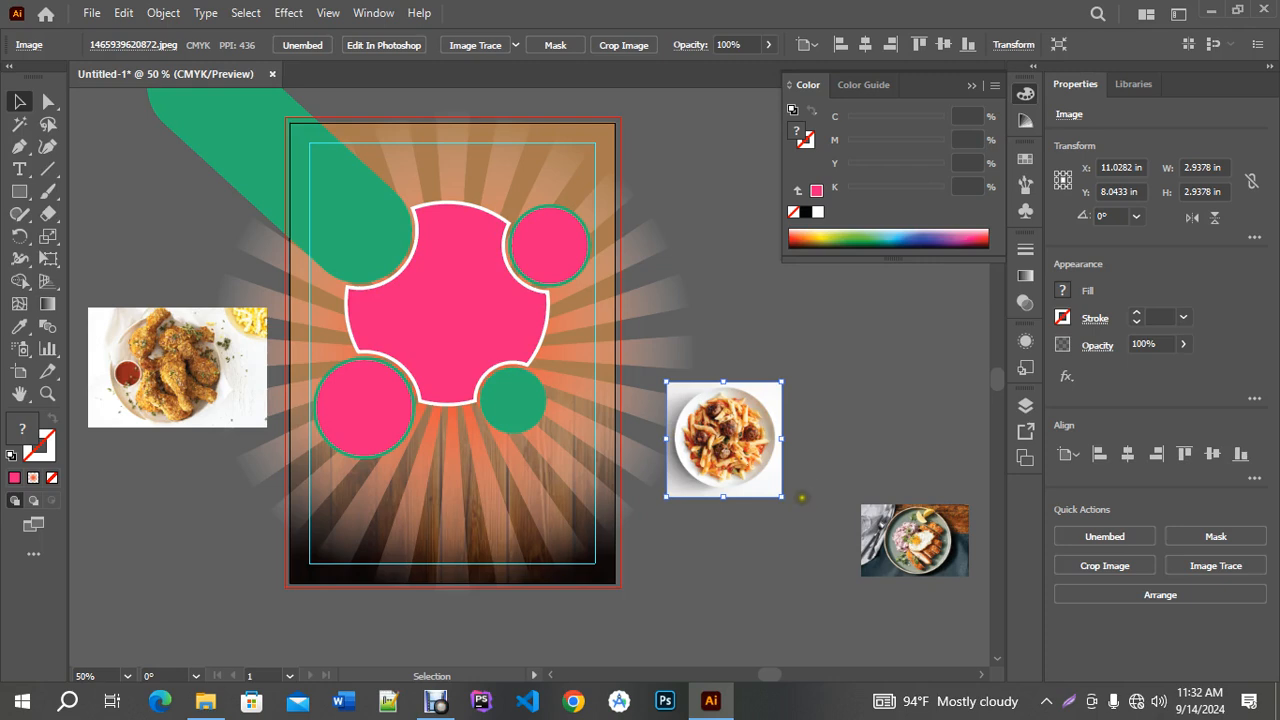
pyautogui.moveTo(780, 378); pyautogui.dragTo(928, 252)
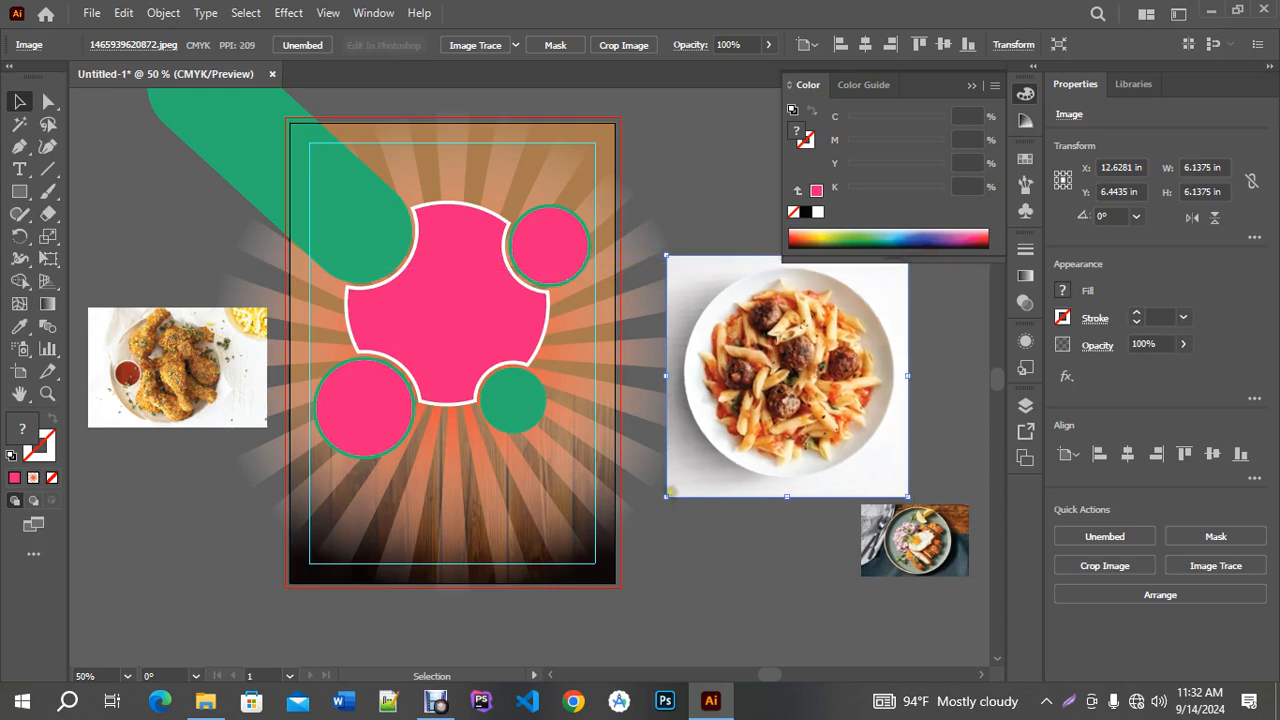
pyautogui.moveTo(663, 494); pyautogui.dragTo(658, 515)
pyautogui.click(709, 580)
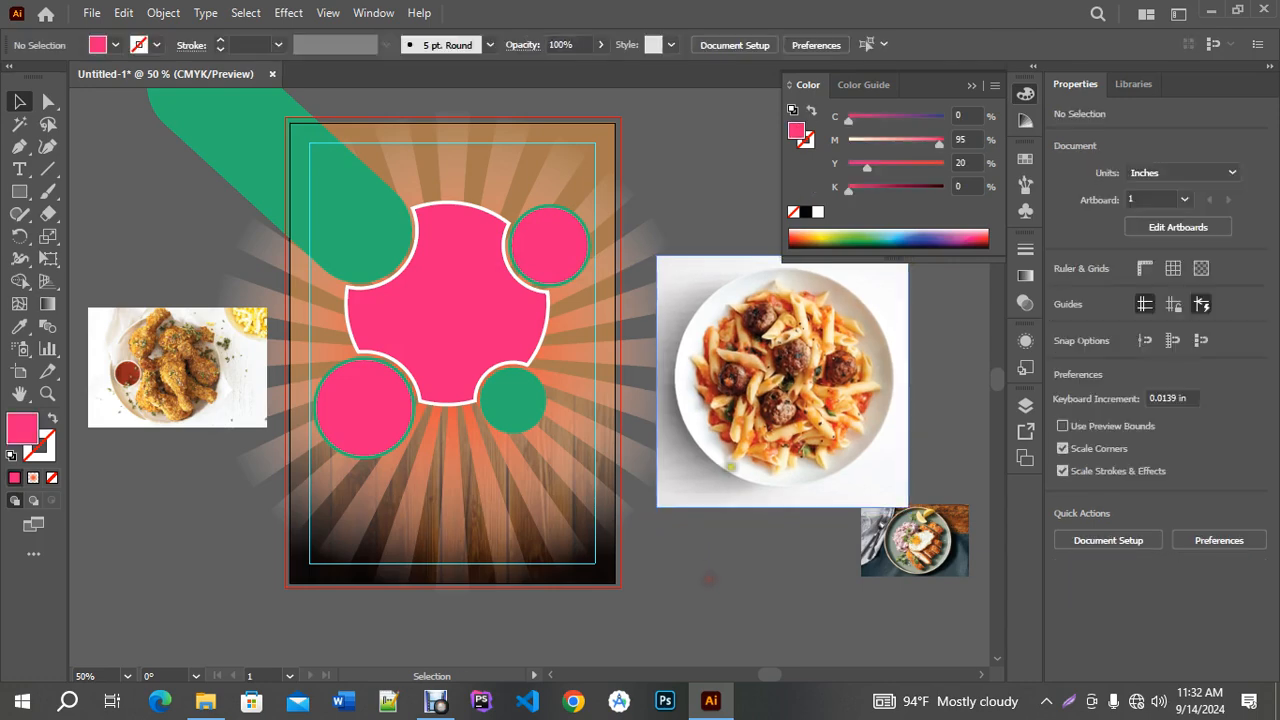
# Move the pasta photo partly over the central notched circle and bring the pink notched circle to the front.
pyautogui.moveTo(816, 382); pyautogui.dragTo(607, 325)
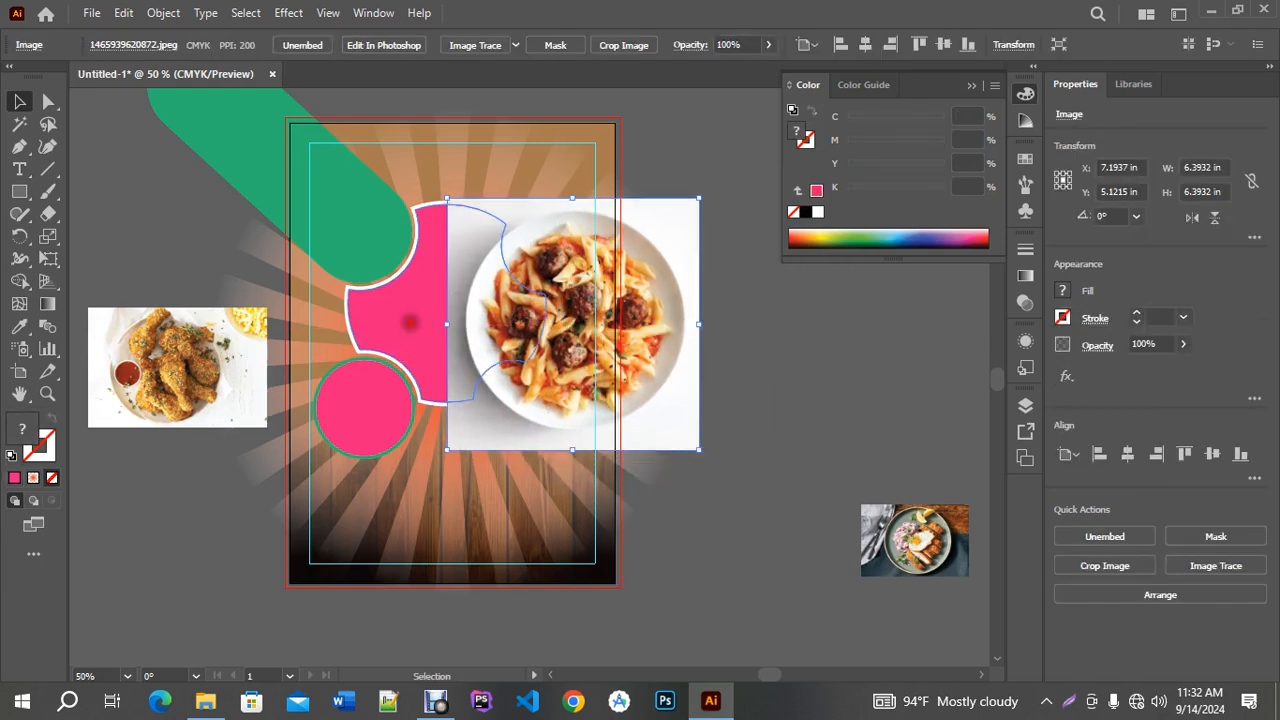
pyautogui.rightClick(410, 322)
pyautogui.moveTo(463, 586)
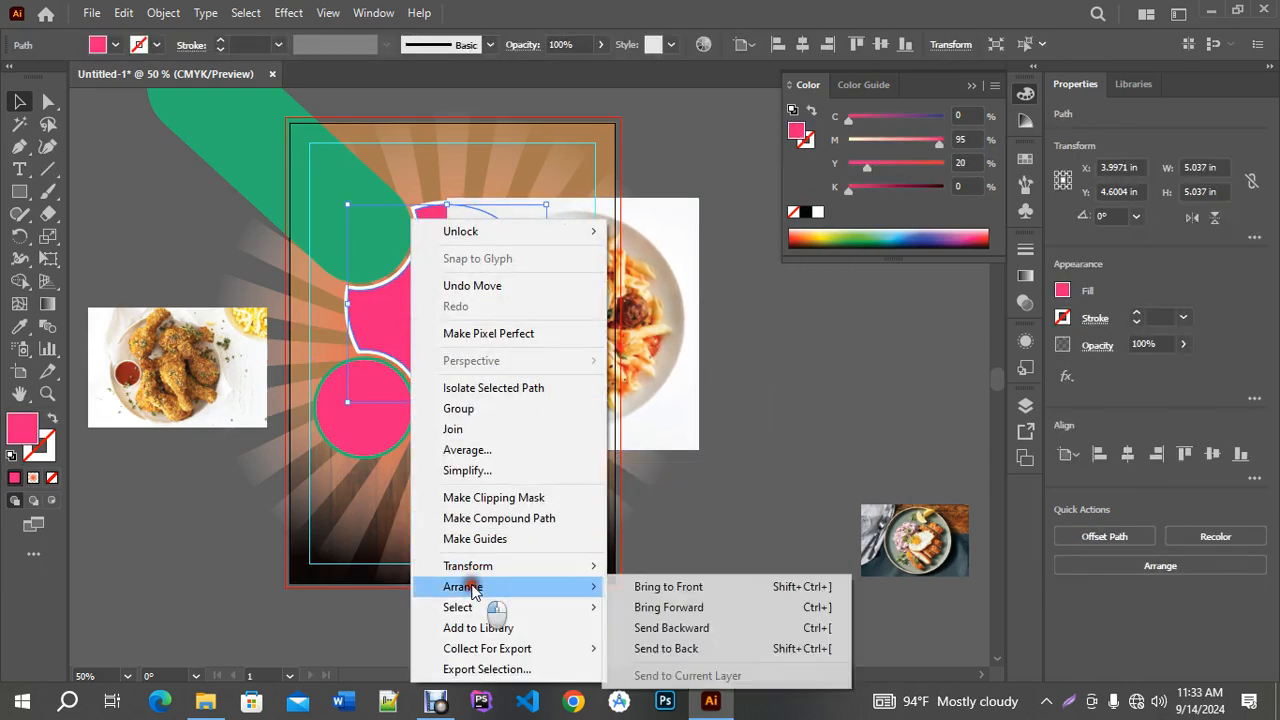
pyautogui.click(650, 590)
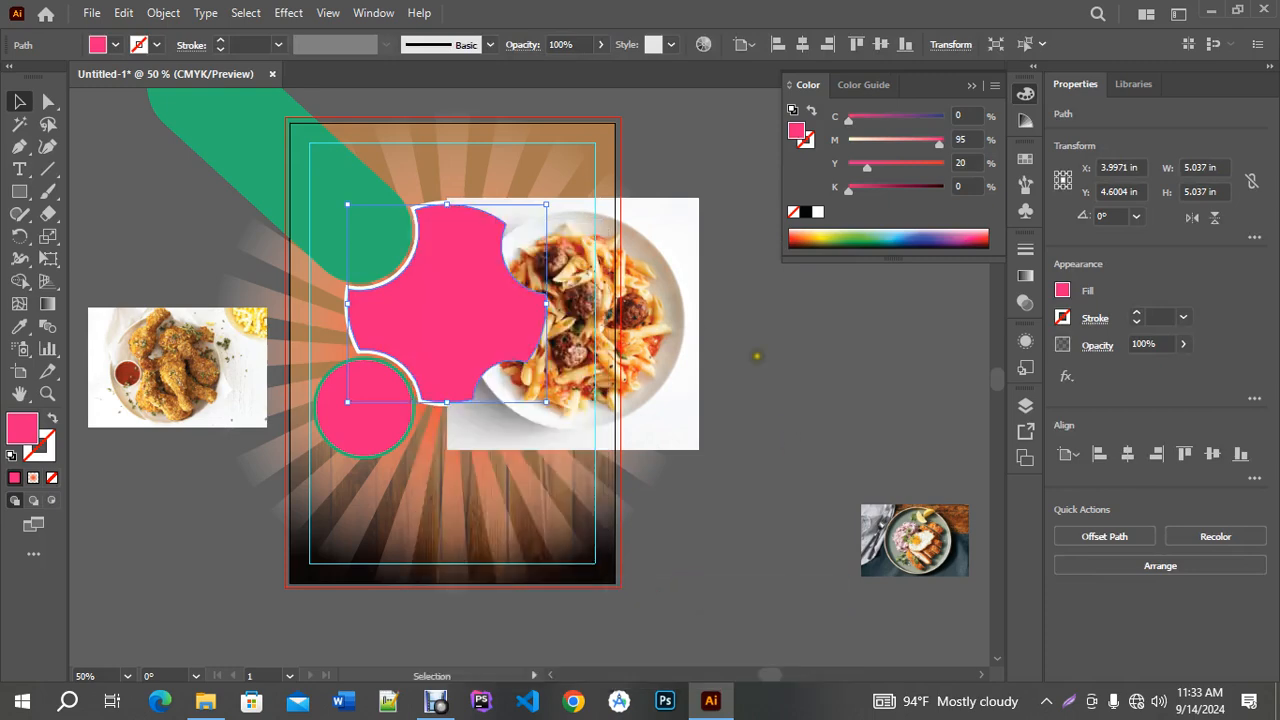
# Clip the pasta photo to the central notched circle and reposition it inside the mask so the dish fills the shape.
pyautogui.keyDown('shift'); pyautogui.click(594, 300); pyautogui.keyUp('shift')
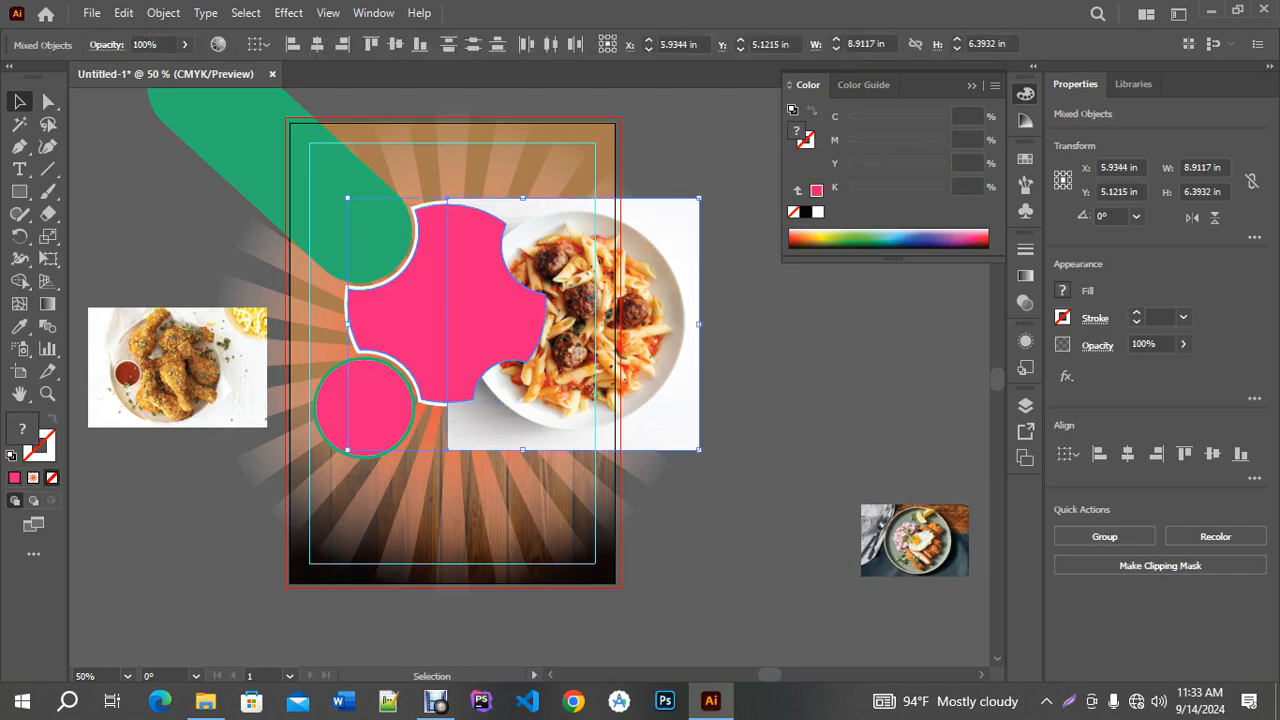
pyautogui.rightClick(663, 244)
pyautogui.click(740, 434)
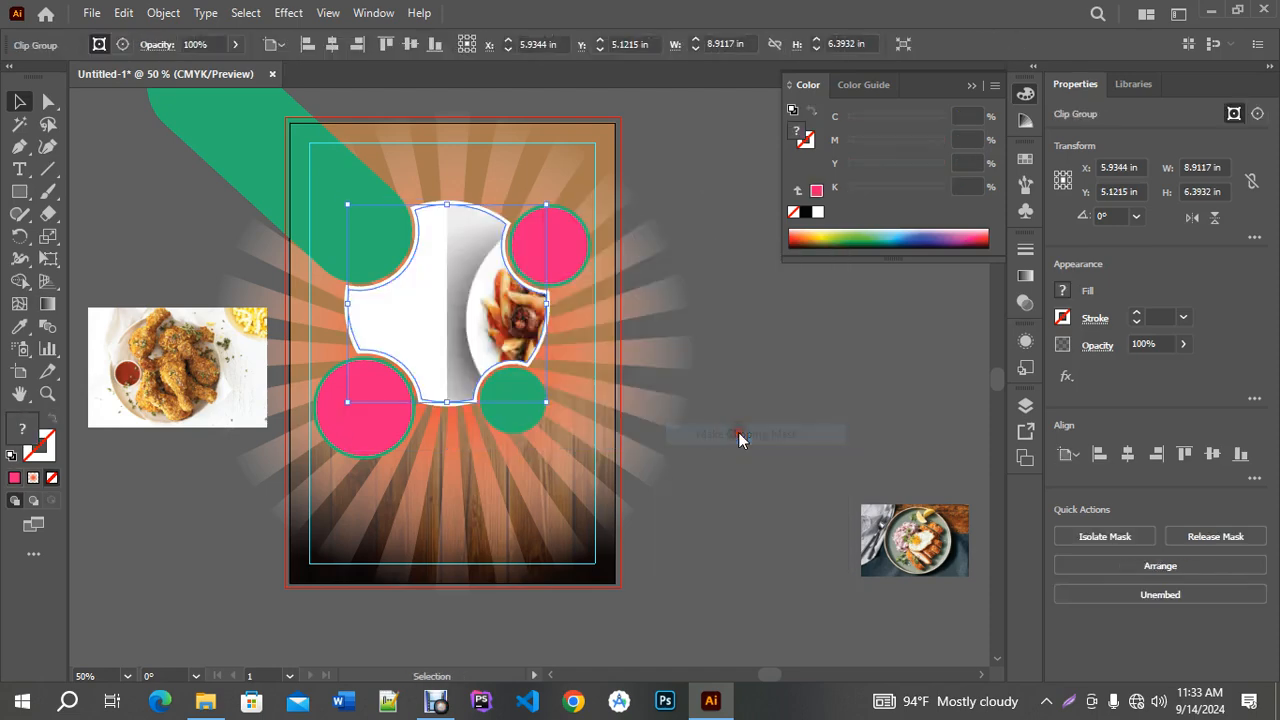
pyautogui.click(49, 102)
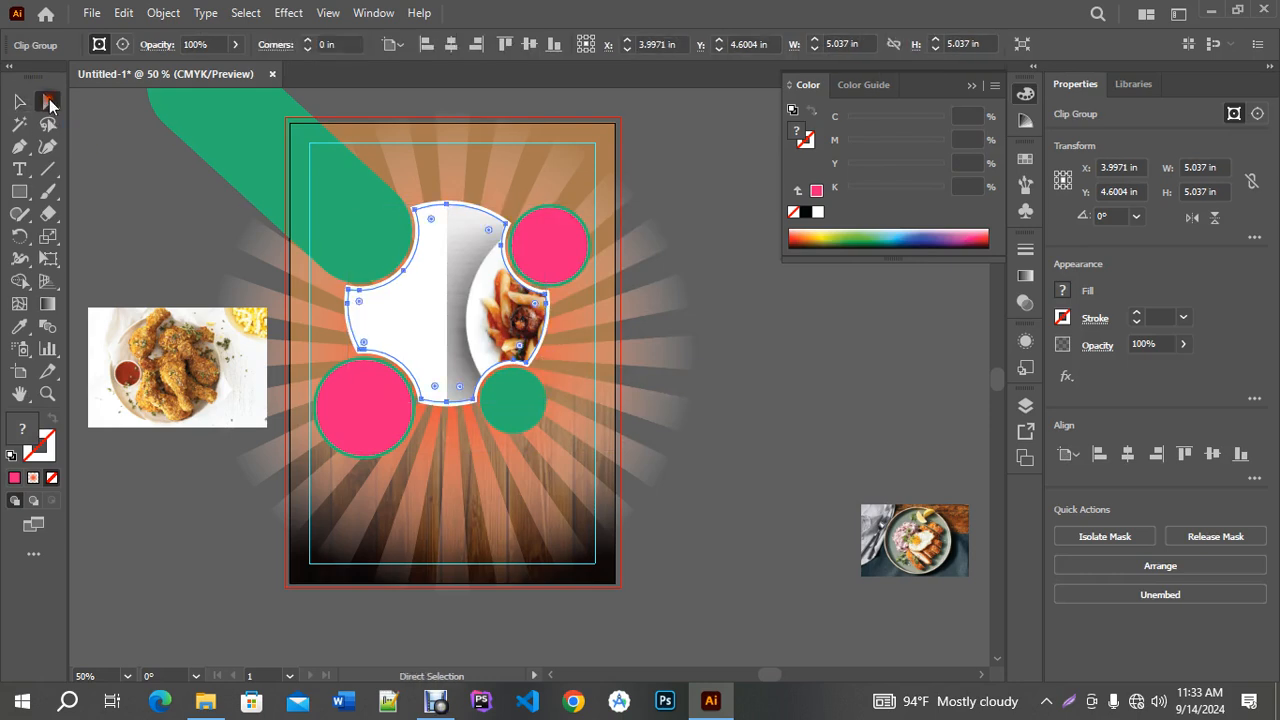
pyautogui.click(90, 148)
pyautogui.moveTo(462, 290); pyautogui.dragTo(375, 279)
pyautogui.click(732, 387)
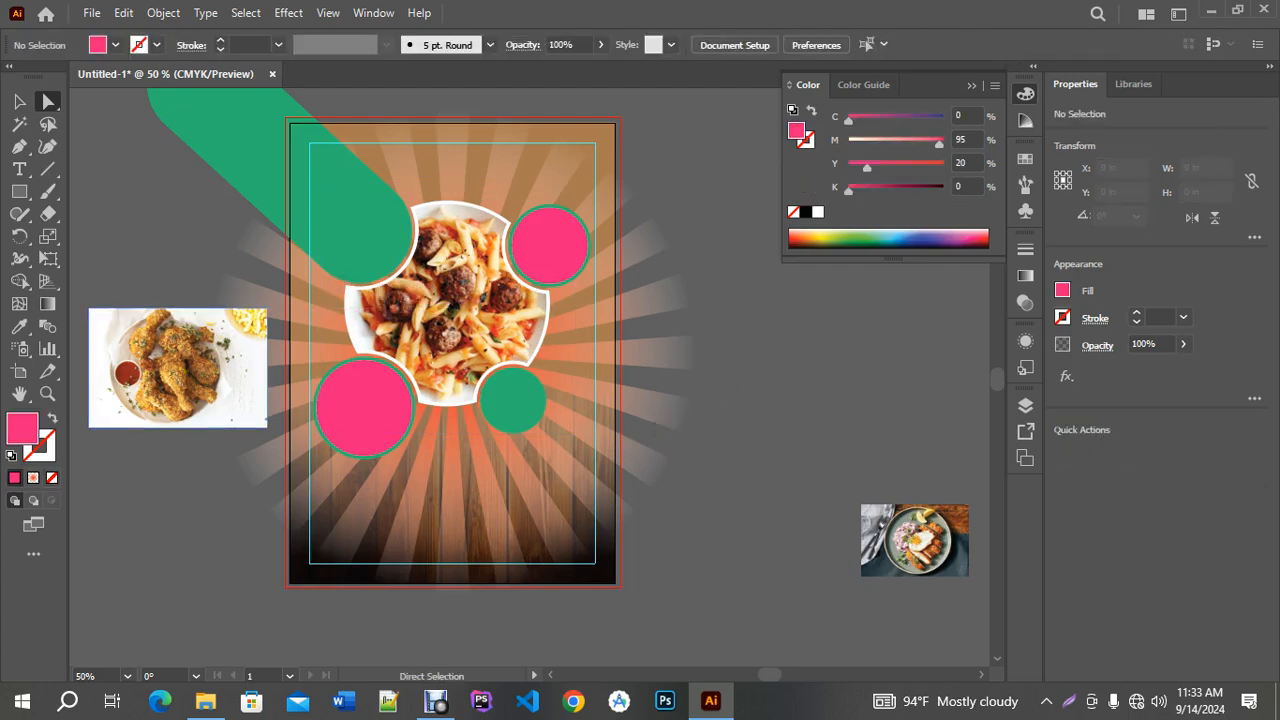
# Scale the fried chicken photo down to about 3.8 × 2.53 in and place it overlapping the lower-left pink circle.
pyautogui.click(20, 101)
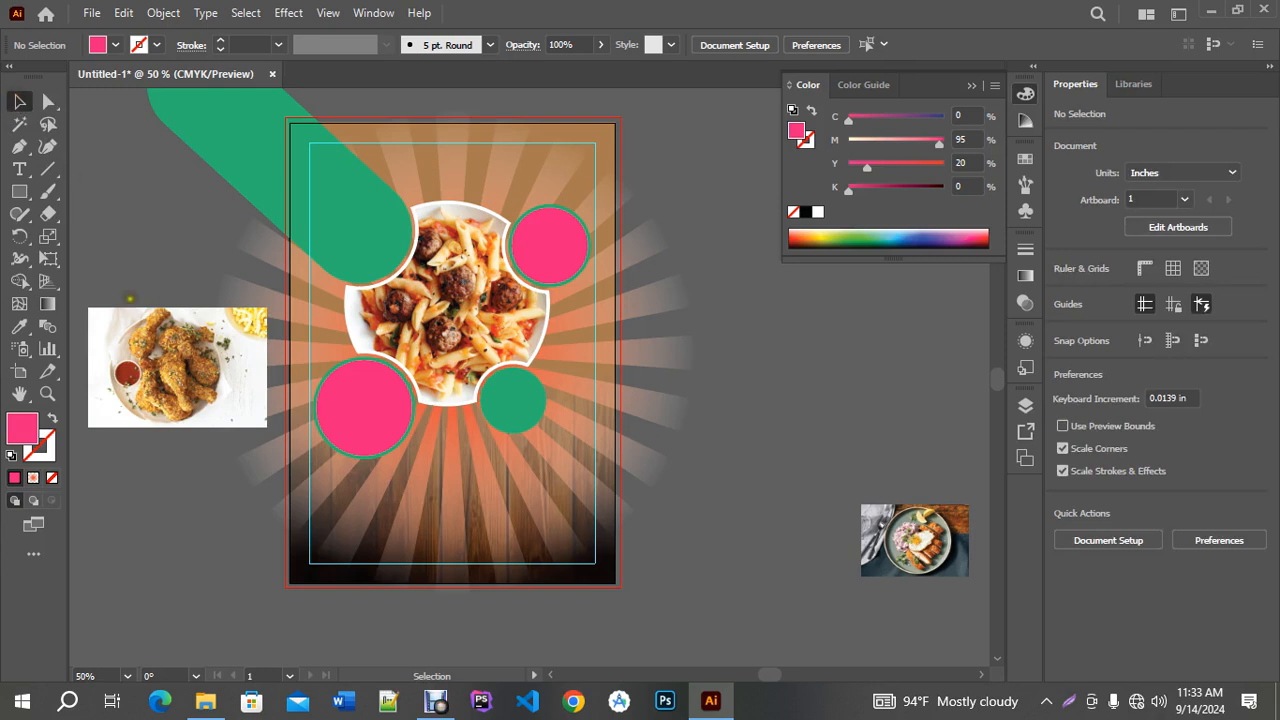
pyautogui.click(112, 326)
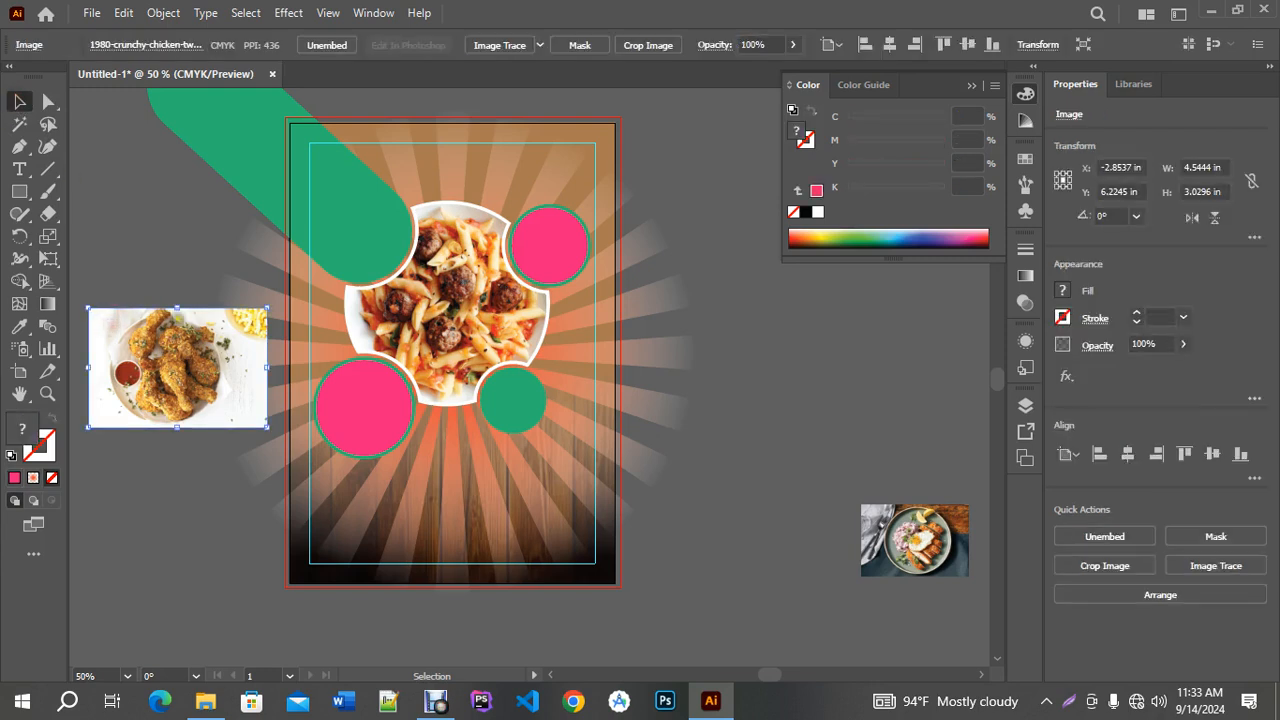
pyautogui.moveTo(266, 308); pyautogui.dragTo(233, 327)
pyautogui.moveTo(234, 377); pyautogui.dragTo(288, 404)
pyautogui.moveTo(212, 456)
pyautogui.mouseDown()
pyautogui.moveTo(194, 465)
pyautogui.moveTo(208, 460)
pyautogui.mouseUp()
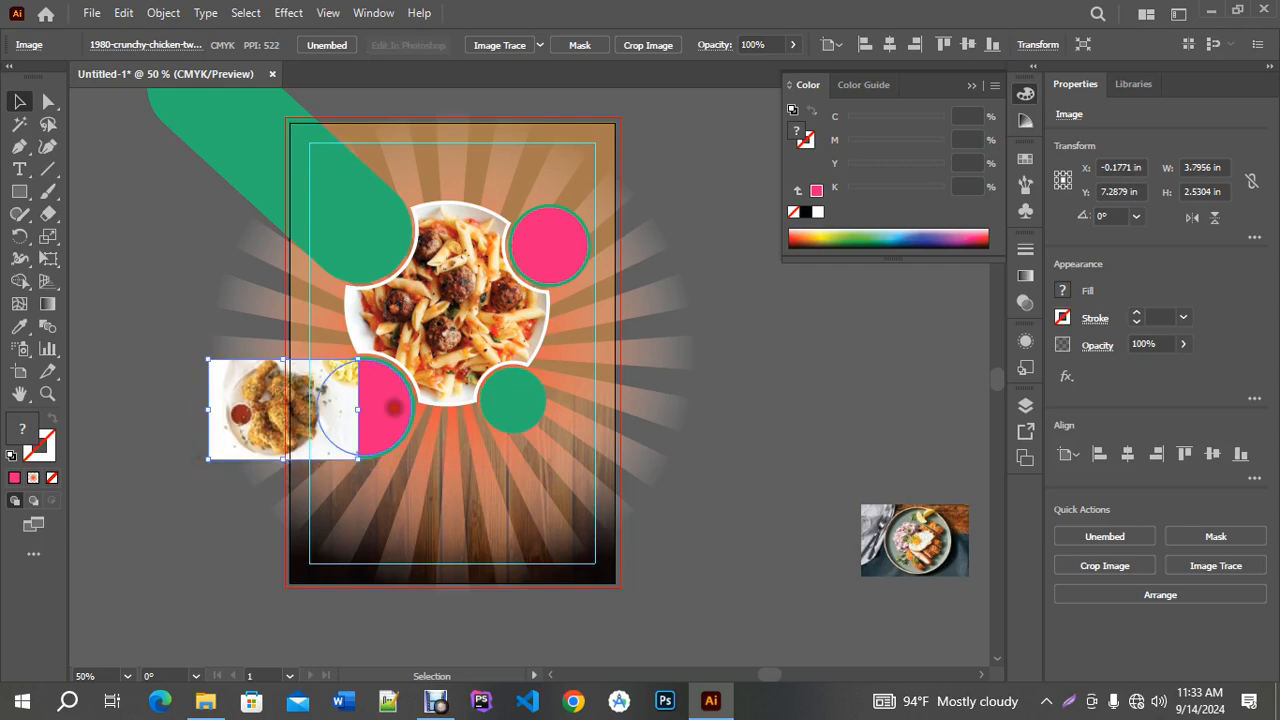
# Bring the lower-left pink circle in front of the fried chicken photo.
pyautogui.rightClick(394, 407)
pyautogui.moveTo(449, 592)
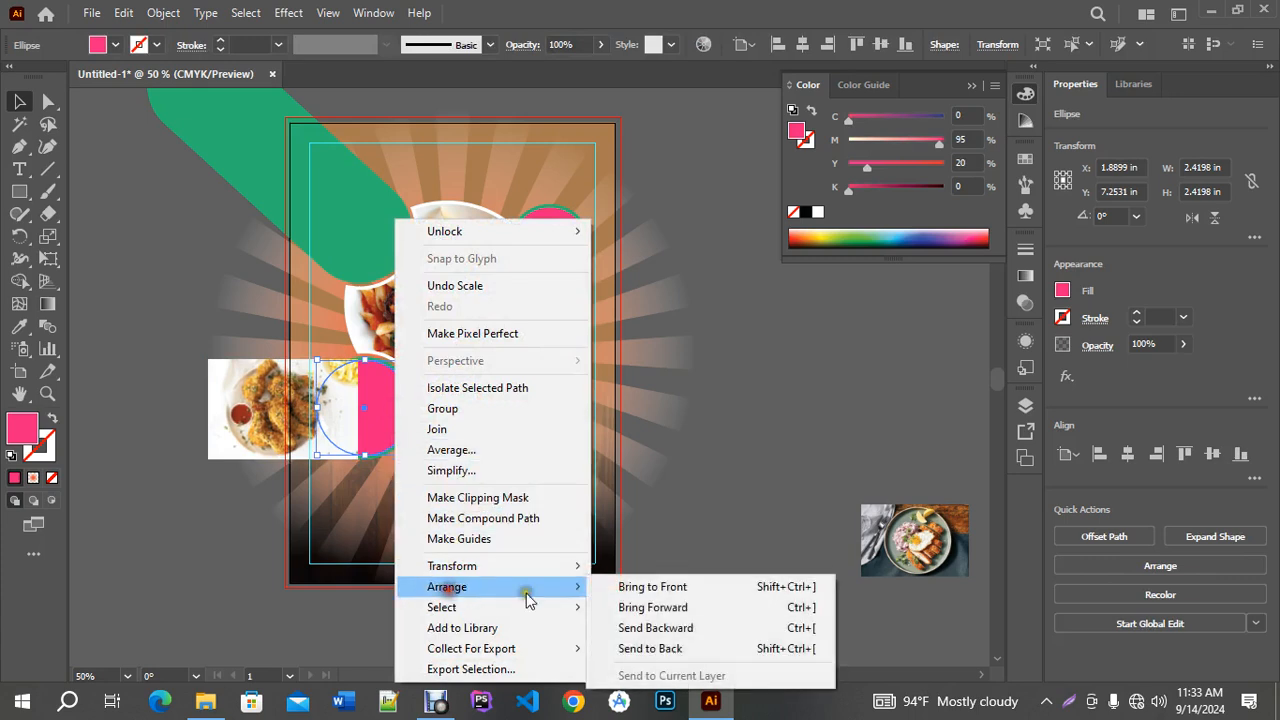
pyautogui.click(652, 588)
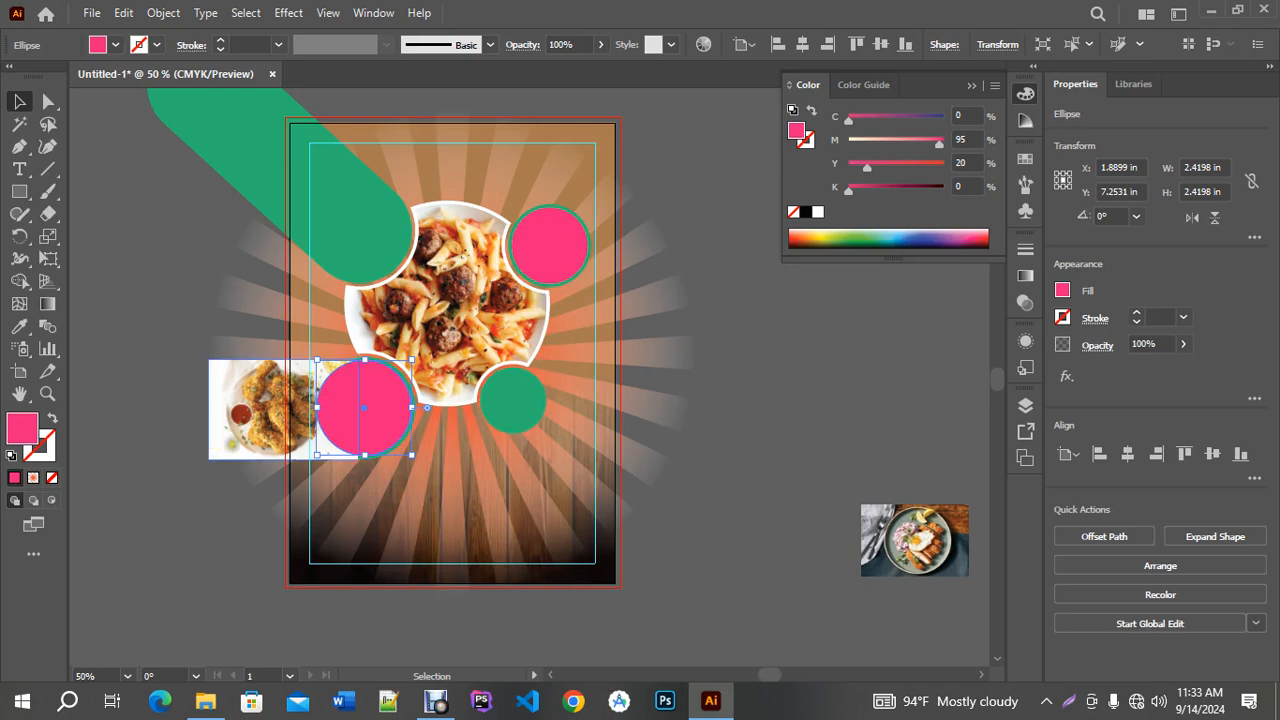
pyautogui.keyDown('shift'); pyautogui.click(228, 428); pyautogui.keyUp('shift')
pyautogui.moveTo(228, 428); pyautogui.dragTo(263, 426)
pyautogui.hotkey('ctrl', 'z')
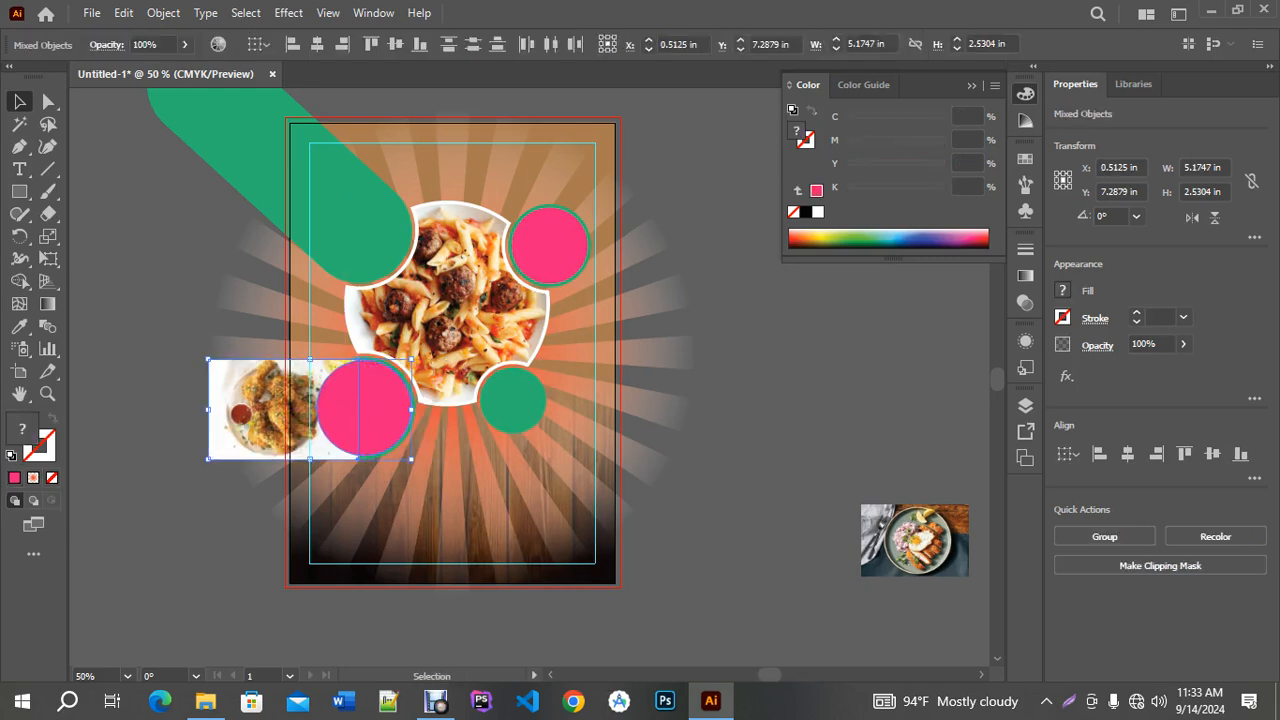
pyautogui.click(175, 487)
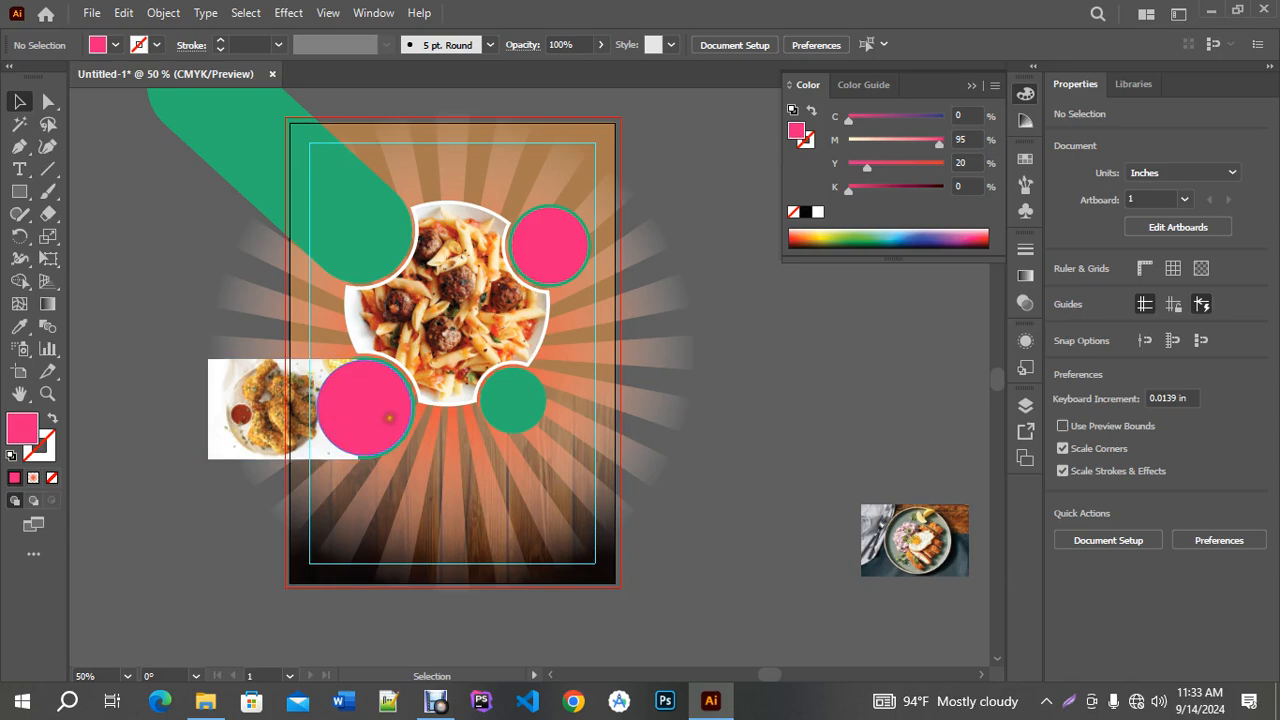
# Clip the fried chicken photo to the lower-left circle and shift it inside the mask to centre the chicken.
pyautogui.click(390, 418)
pyautogui.keyDown('shift'); pyautogui.click(230, 427); pyautogui.keyUp('shift')
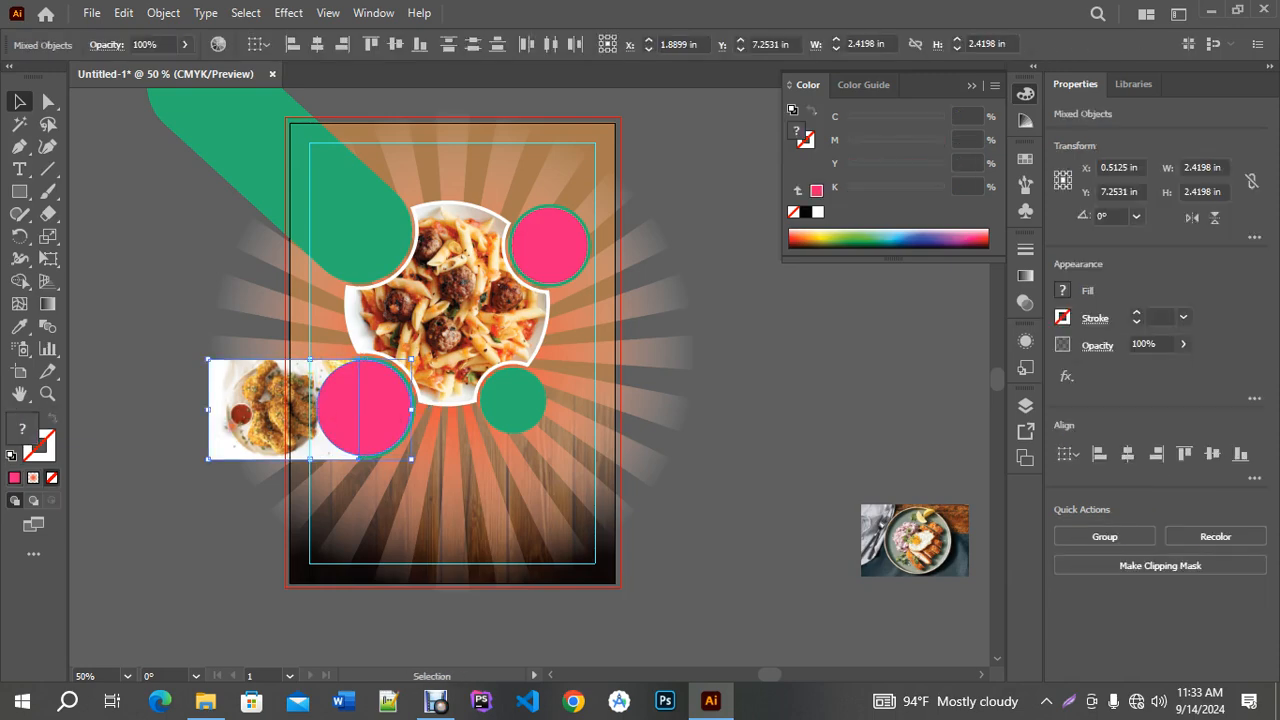
pyautogui.rightClick(250, 428)
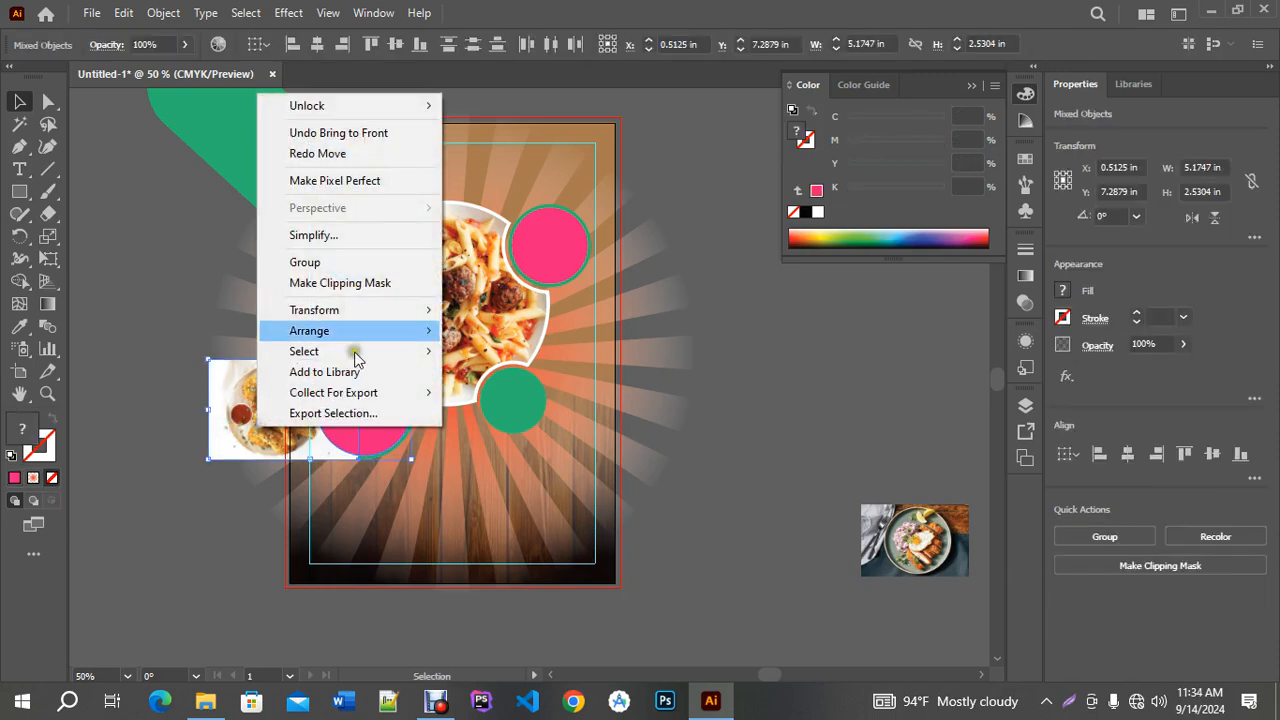
pyautogui.click(396, 284)
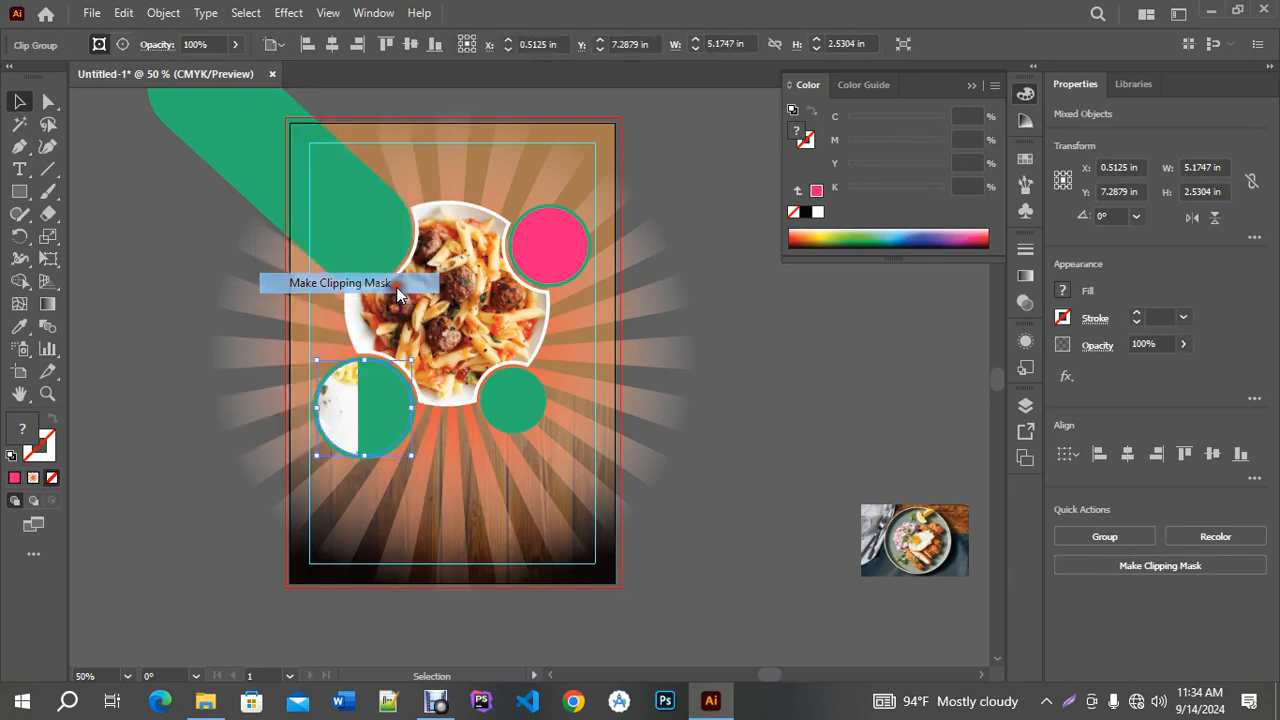
pyautogui.click(130, 234)
pyautogui.click(48, 101)
pyautogui.moveTo(335, 408); pyautogui.dragTo(396, 401)
pyautogui.click(192, 405)
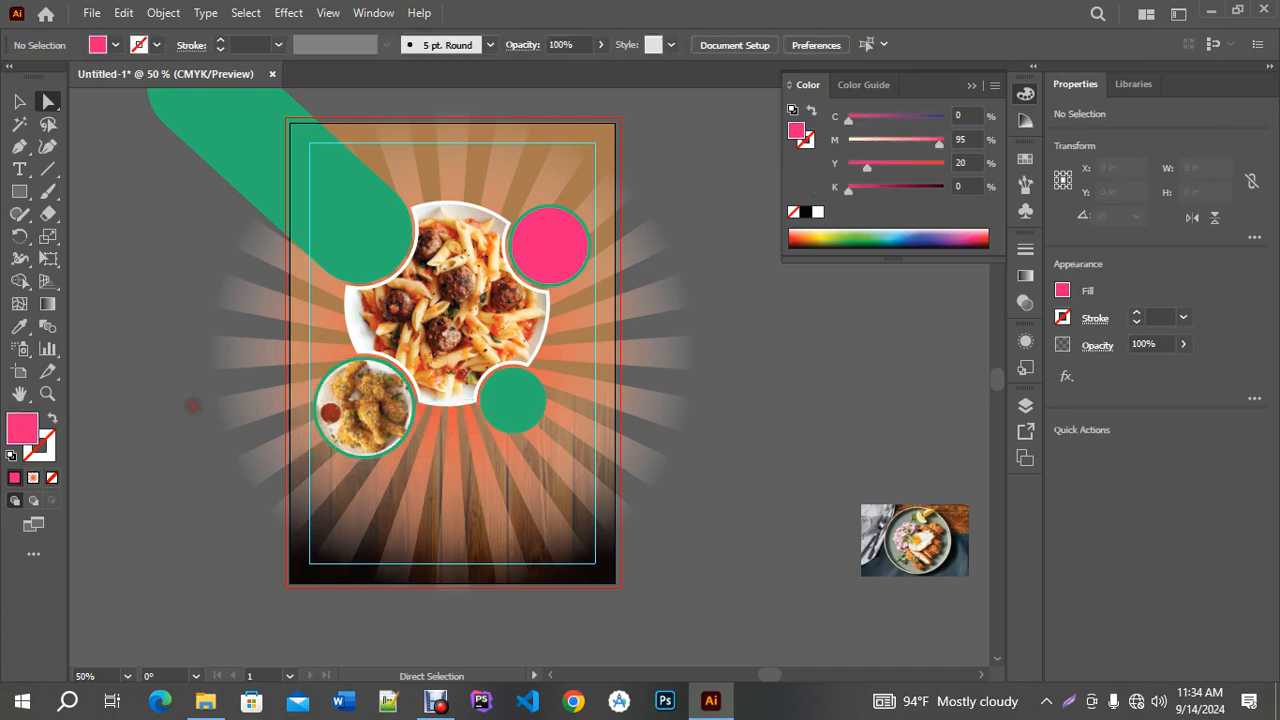
# Move the schnitzel photo up beside the artboard and bring the upper-right pink circle to the front.
pyautogui.moveTo(908, 535); pyautogui.dragTo(712, 305)
pyautogui.click(19, 101)
pyautogui.click(137, 246)
pyautogui.click(535, 250)
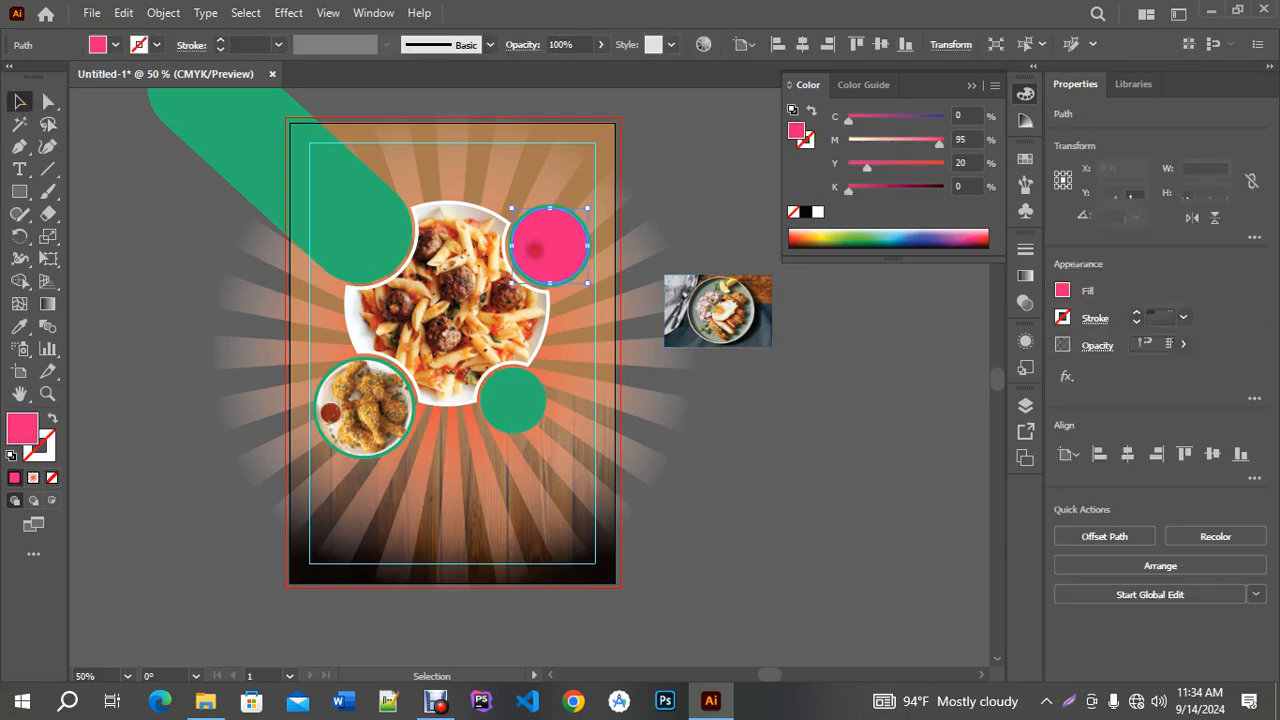
pyautogui.rightClick(535, 250)
pyautogui.moveTo(632, 588)
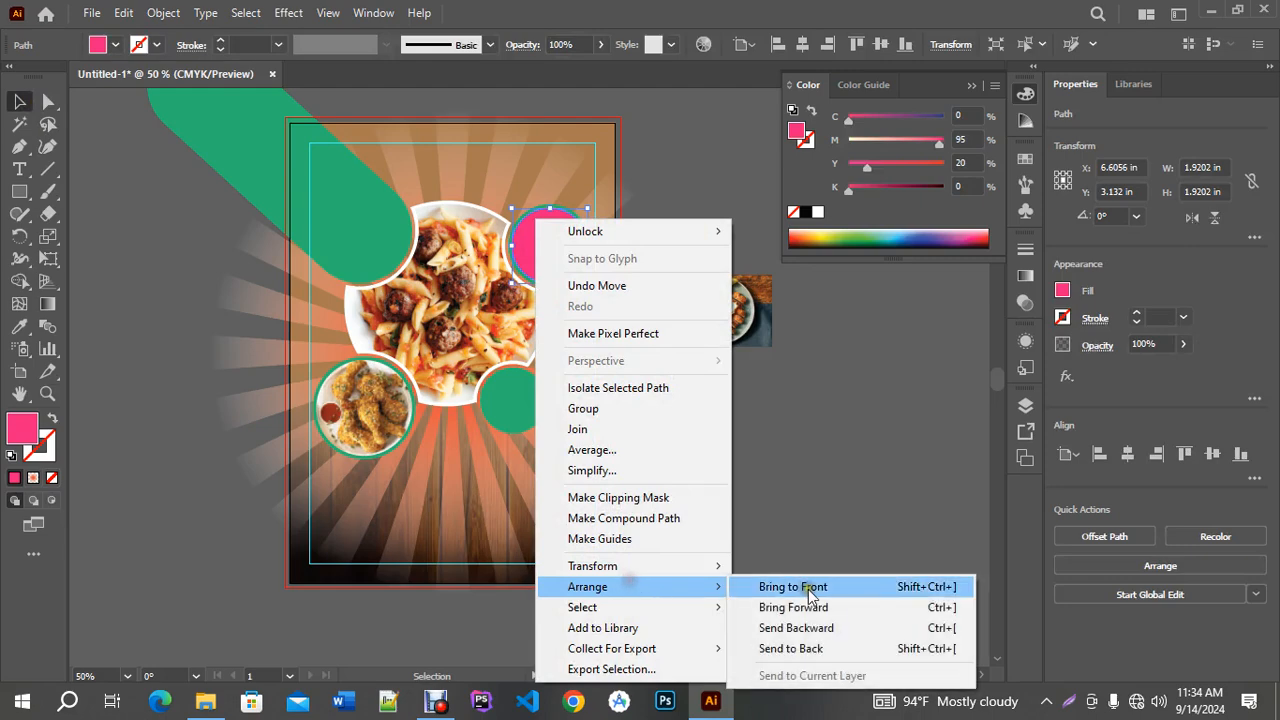
pyautogui.click(793, 587)
pyautogui.click(806, 477)
# Place the schnitzel photo over the upper-right circle at about 2.95 × 1.97 in and clip it to that circle.
pyautogui.moveTo(704, 303); pyautogui.dragTo(566, 237)
pyautogui.moveTo(641, 282); pyautogui.dragTo(642, 287)
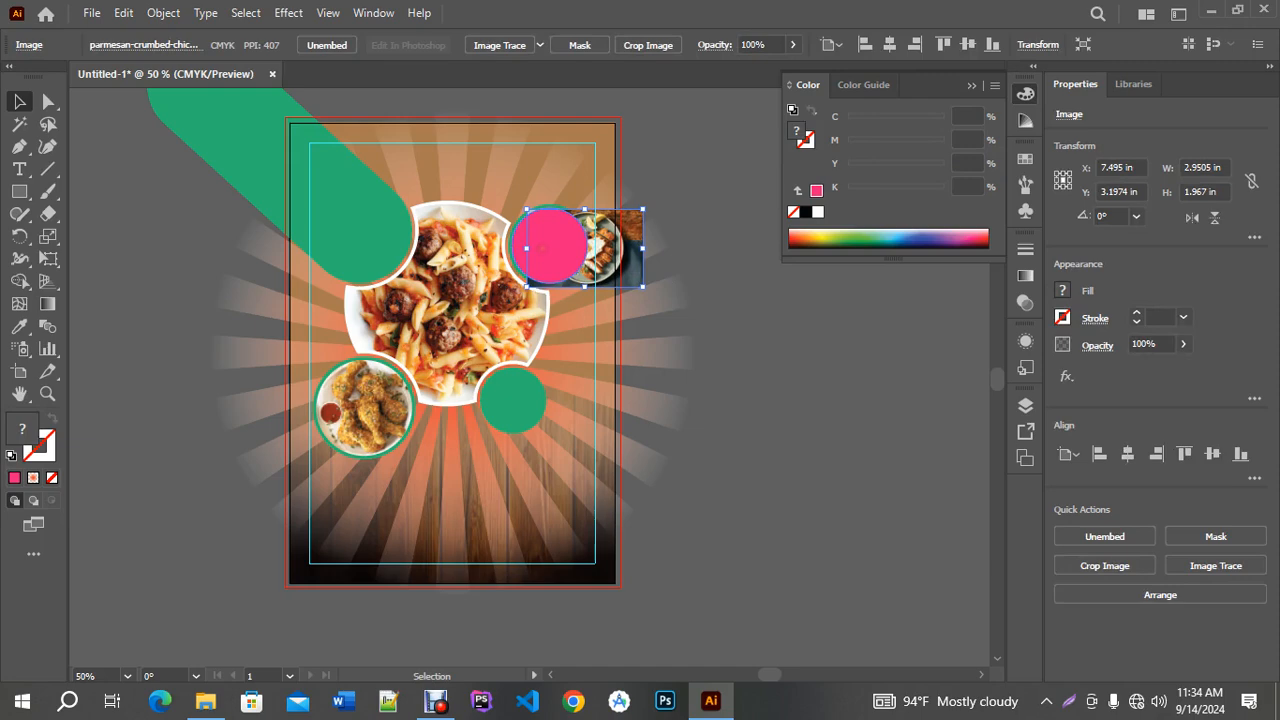
pyautogui.keyDown('shift'); pyautogui.click(545, 246); pyautogui.keyUp('shift')
pyautogui.rightClick(543, 250)
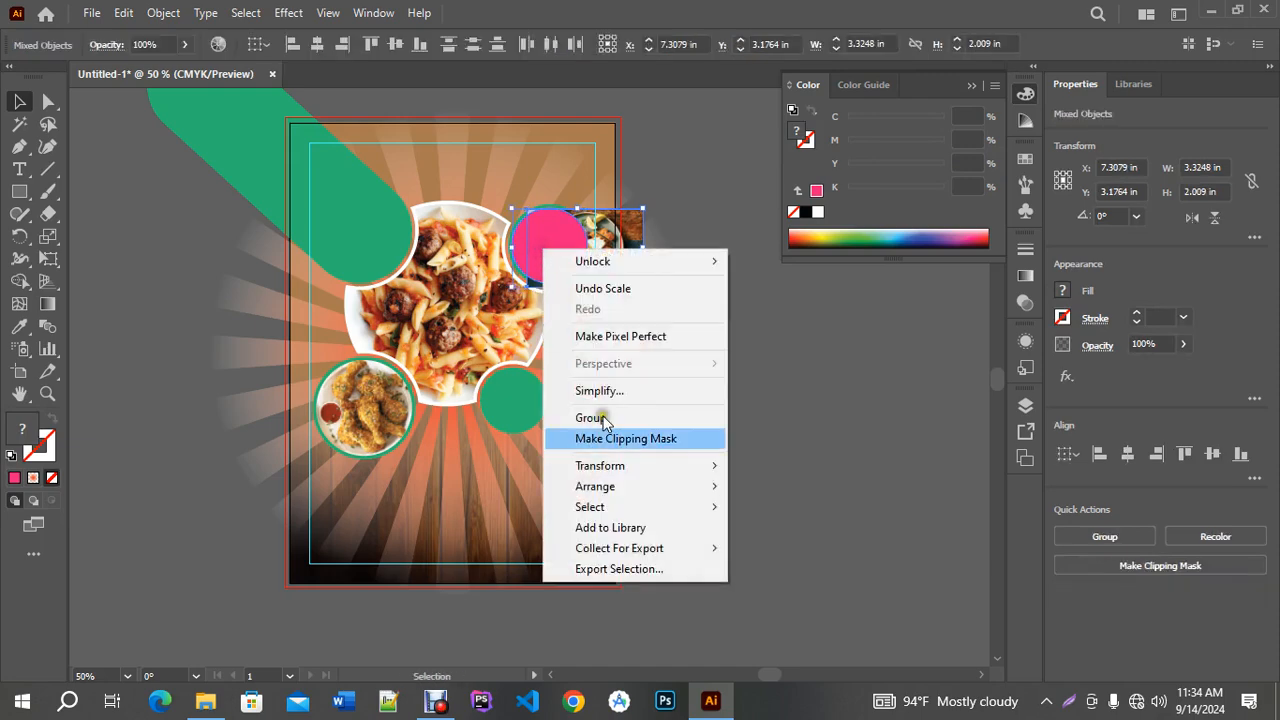
pyautogui.click(638, 438)
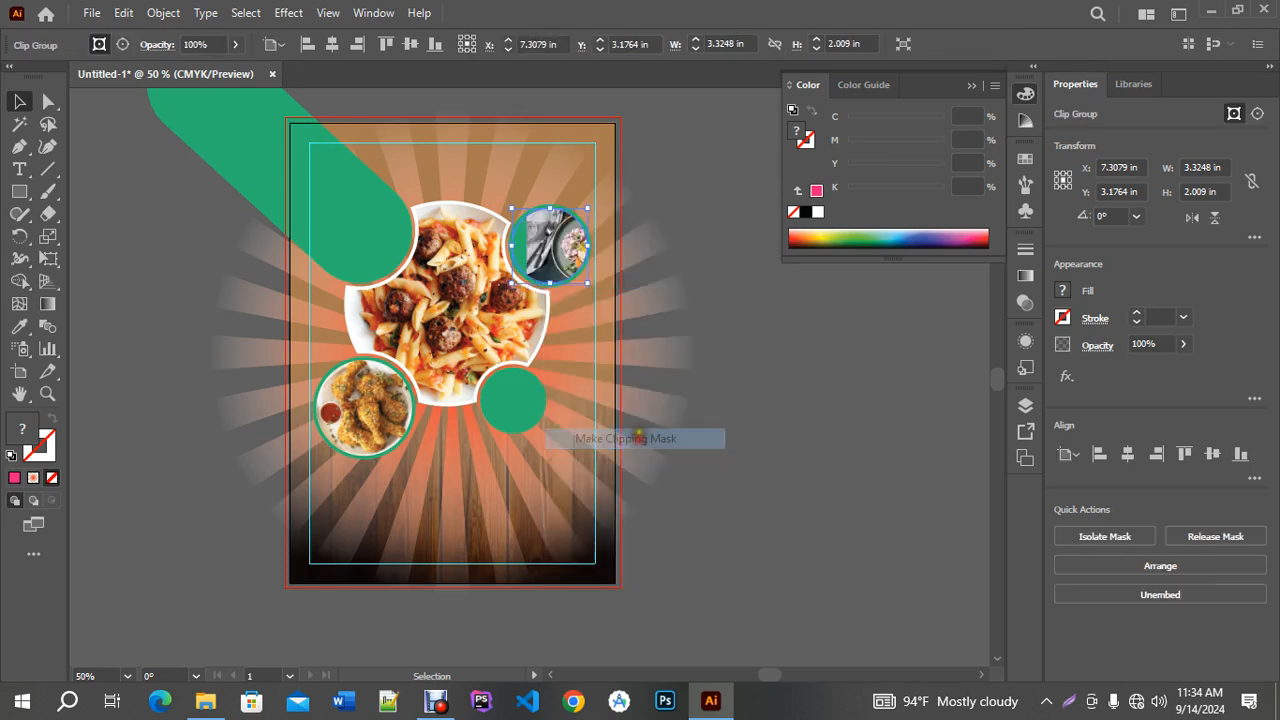
# Reposition the schnitzel photo inside its circular mask so the plate is centred, nudging it slightly right and up.
pyautogui.click(116, 168)
pyautogui.click(50, 101)
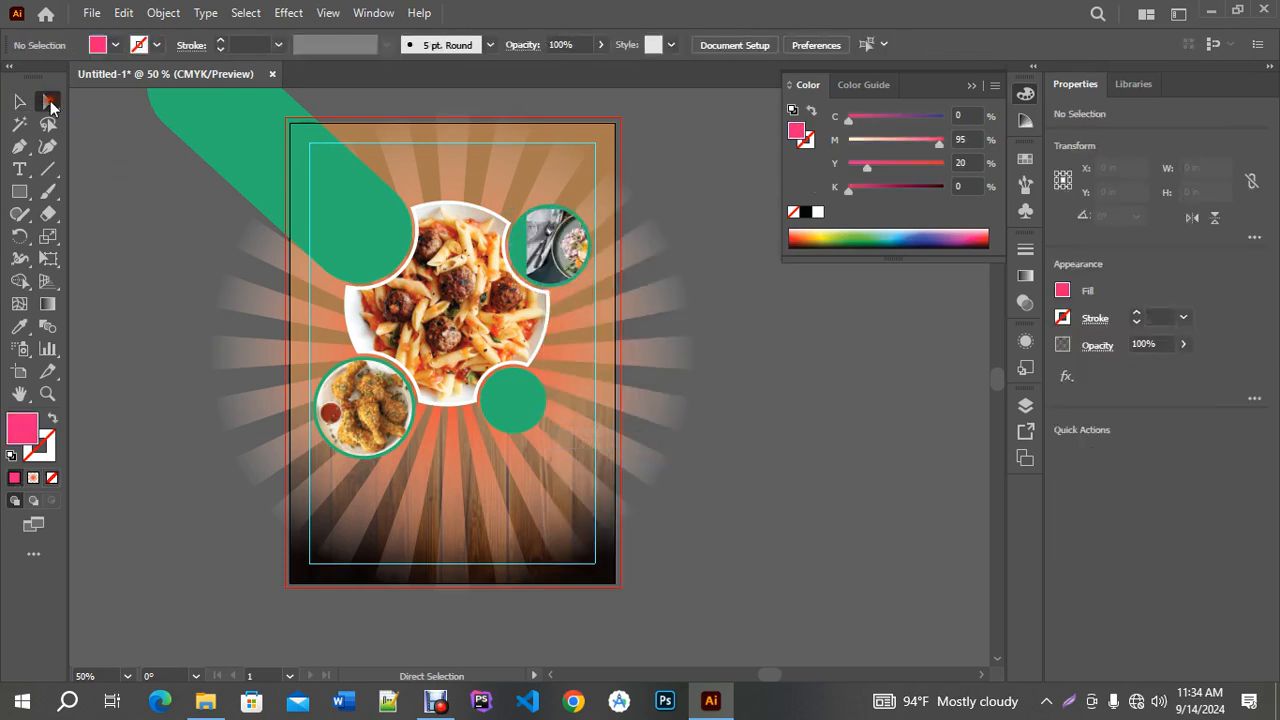
pyautogui.moveTo(545, 247)
pyautogui.mouseDown()
pyautogui.moveTo(510, 245)
pyautogui.moveTo(553, 245)
pyautogui.mouseUp()
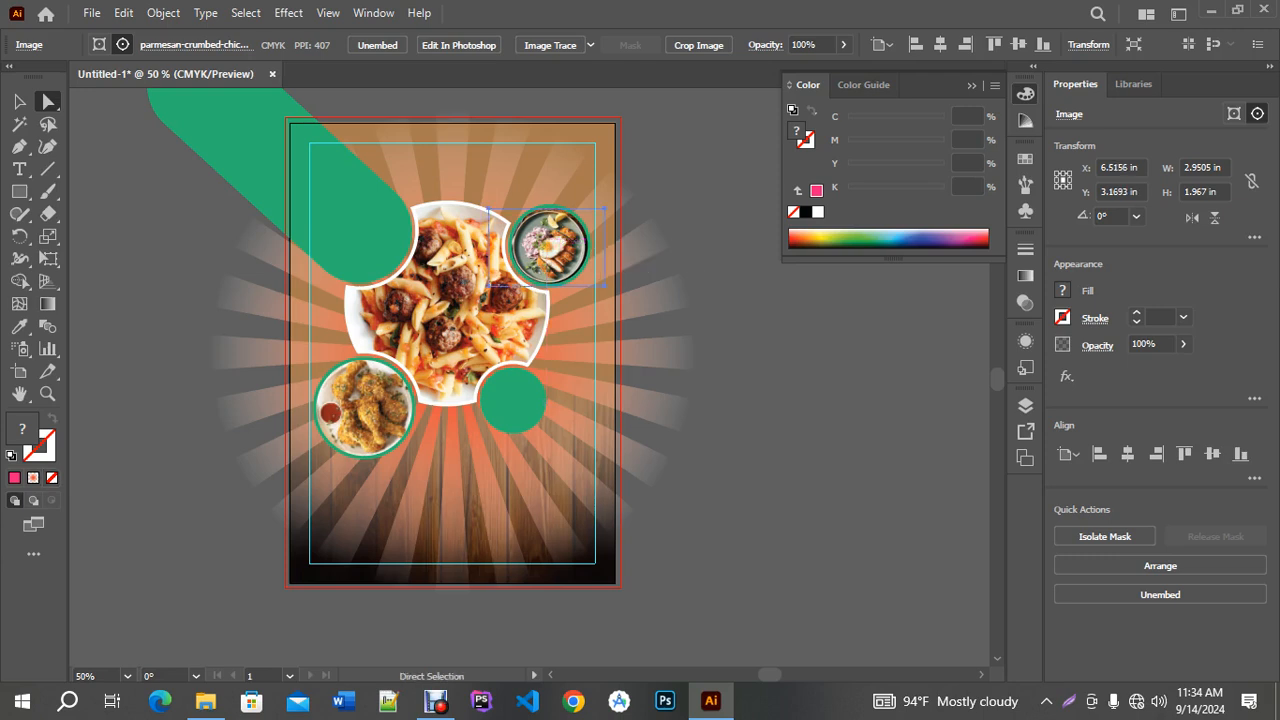
pyautogui.press('Right')
pyautogui.press('Up')
pyautogui.press('Up')
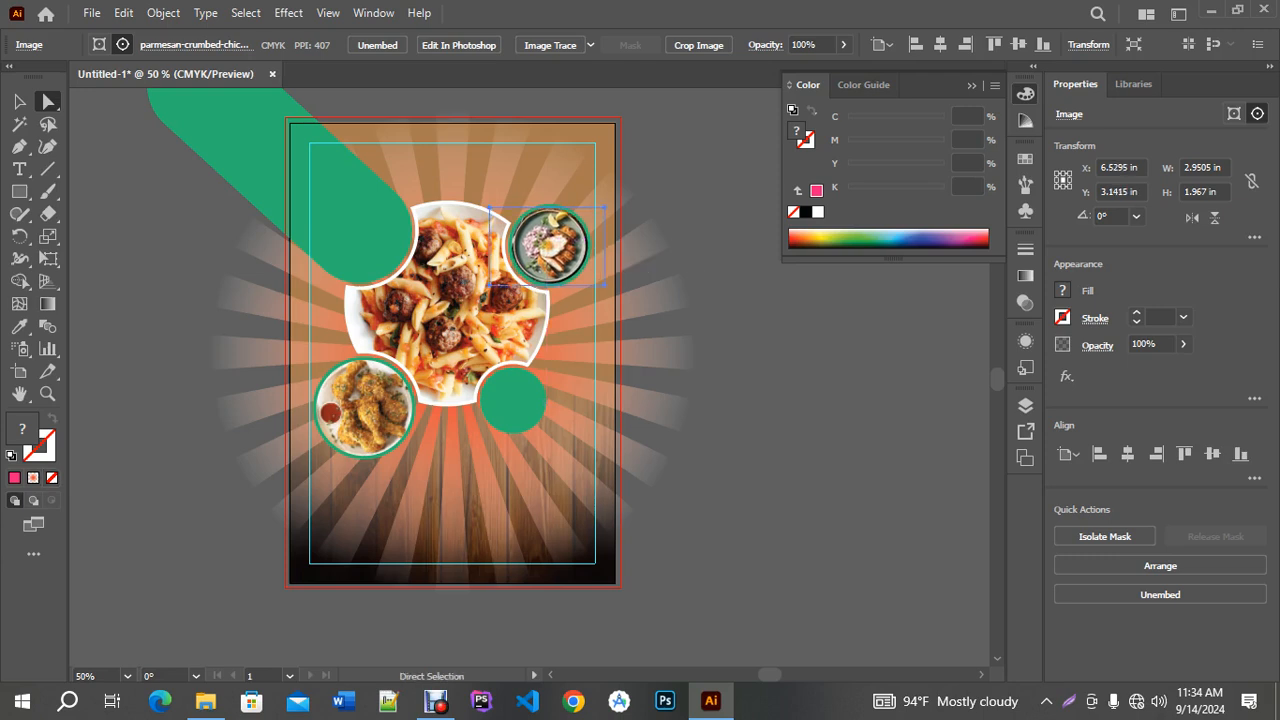
pyautogui.click(711, 274)
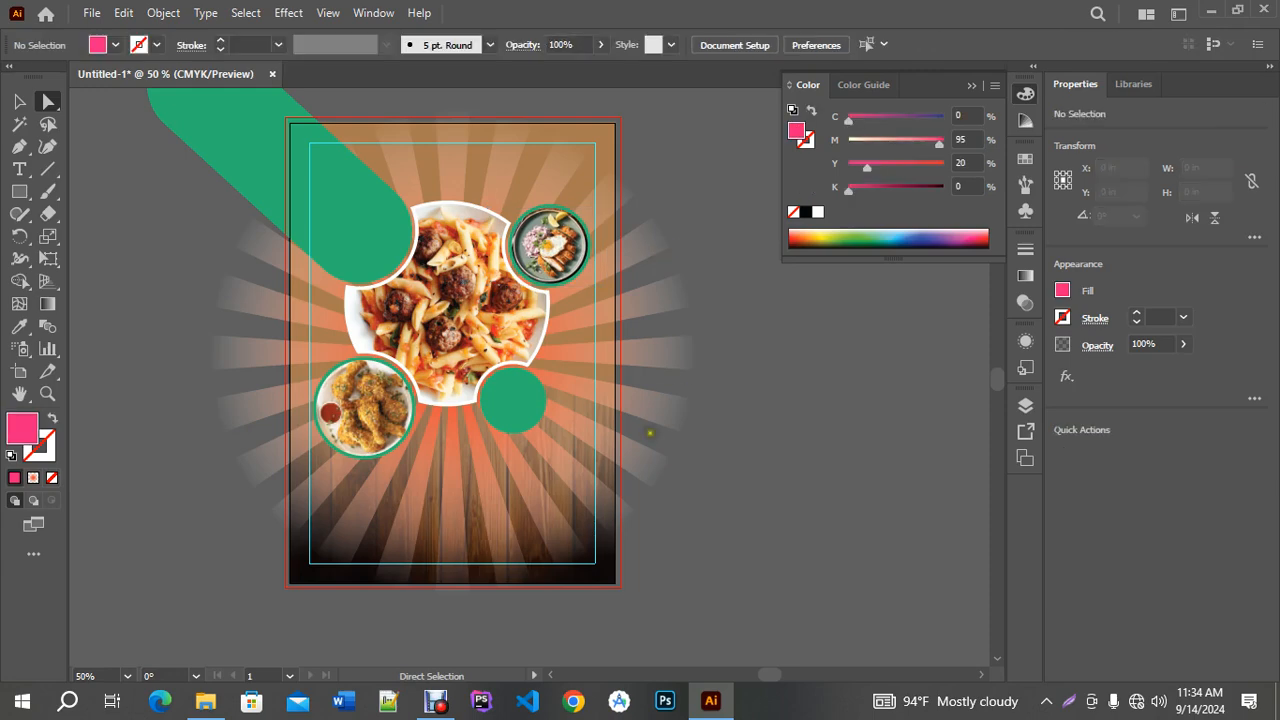
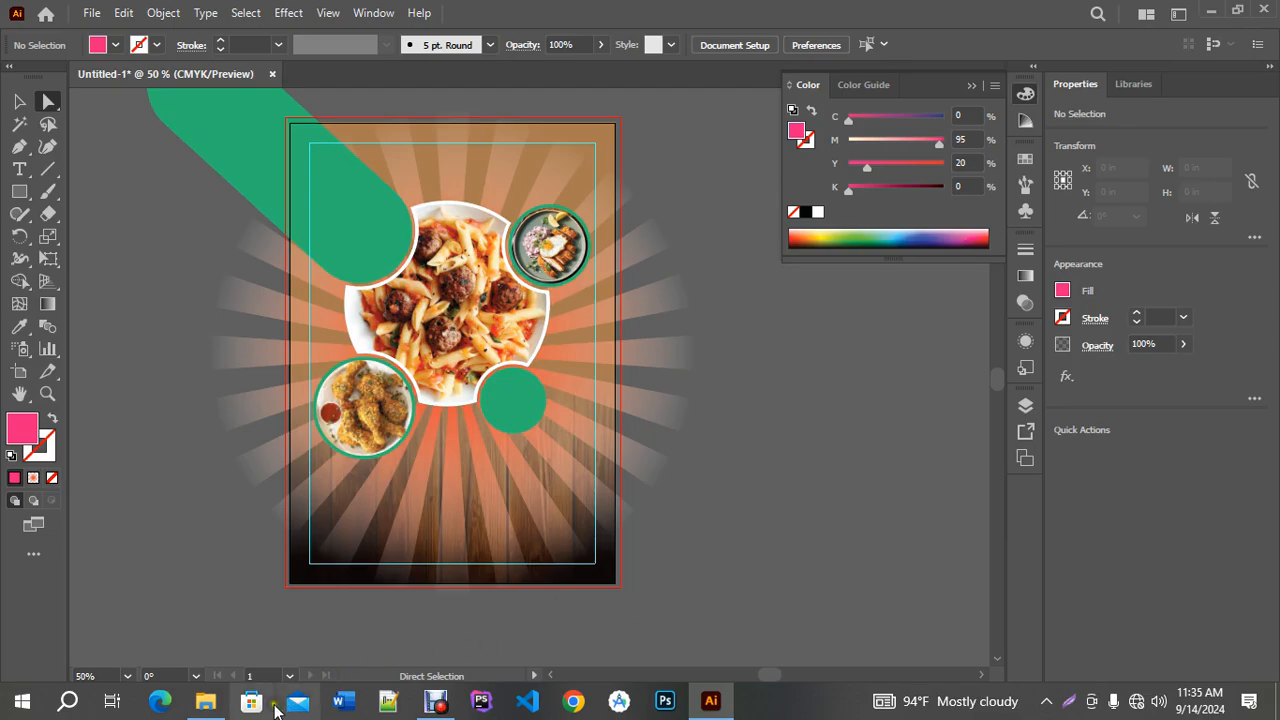
# Place the pngtree fast-food logo from the image folder in the flyer's upper-right corner inside the margin, about 1.2 in square.
pyautogui.click(205, 700)
pyautogui.click(771, 383)
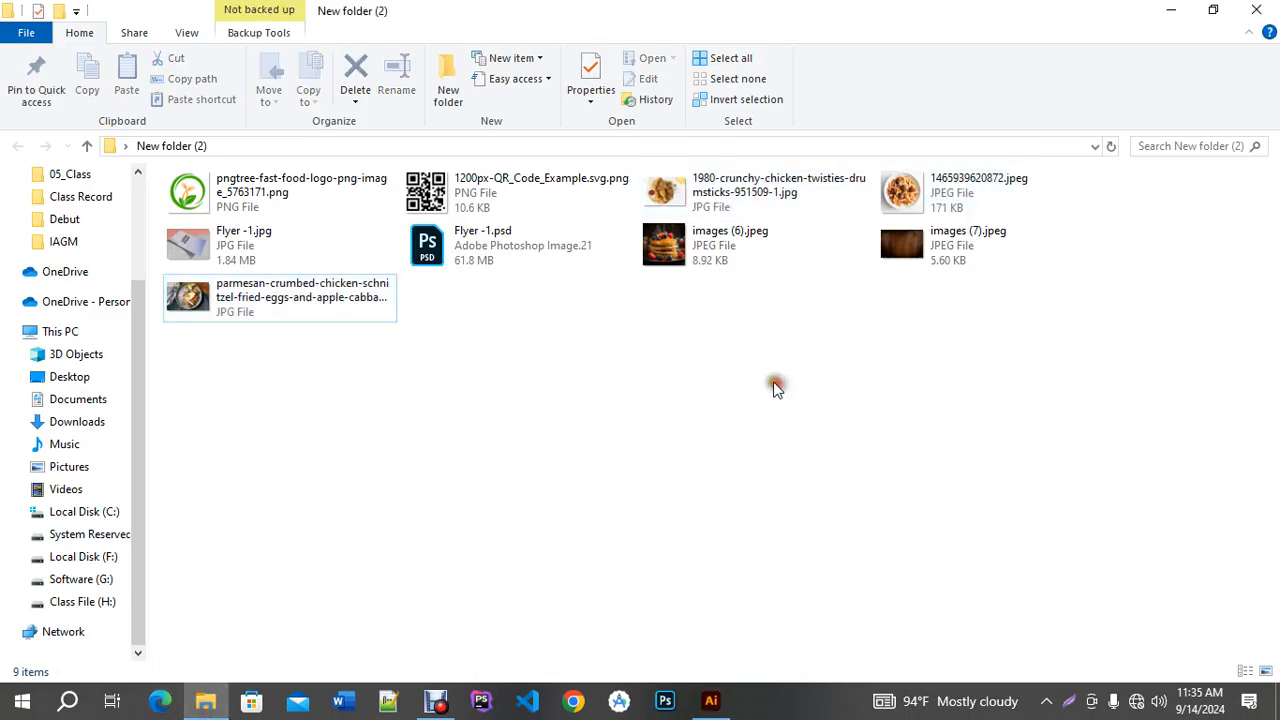
pyautogui.moveTo(203, 196); pyautogui.dragTo(572, 143)
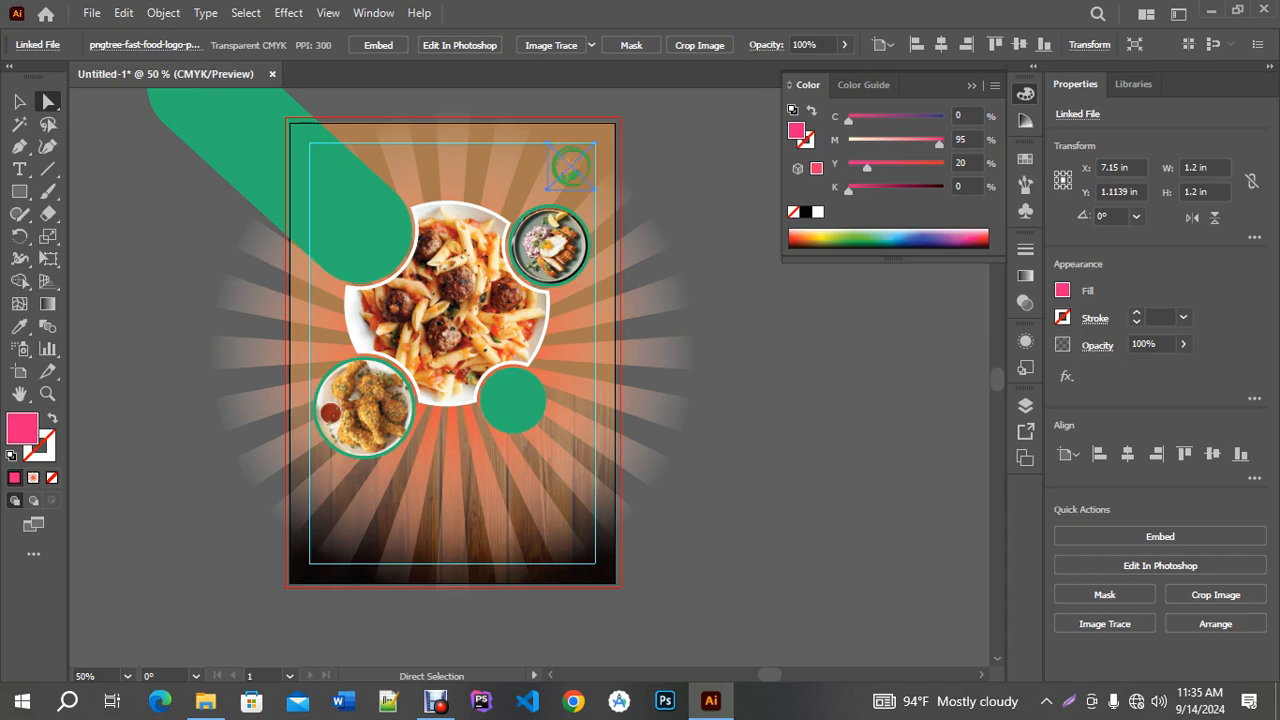
pyautogui.click(744, 348)
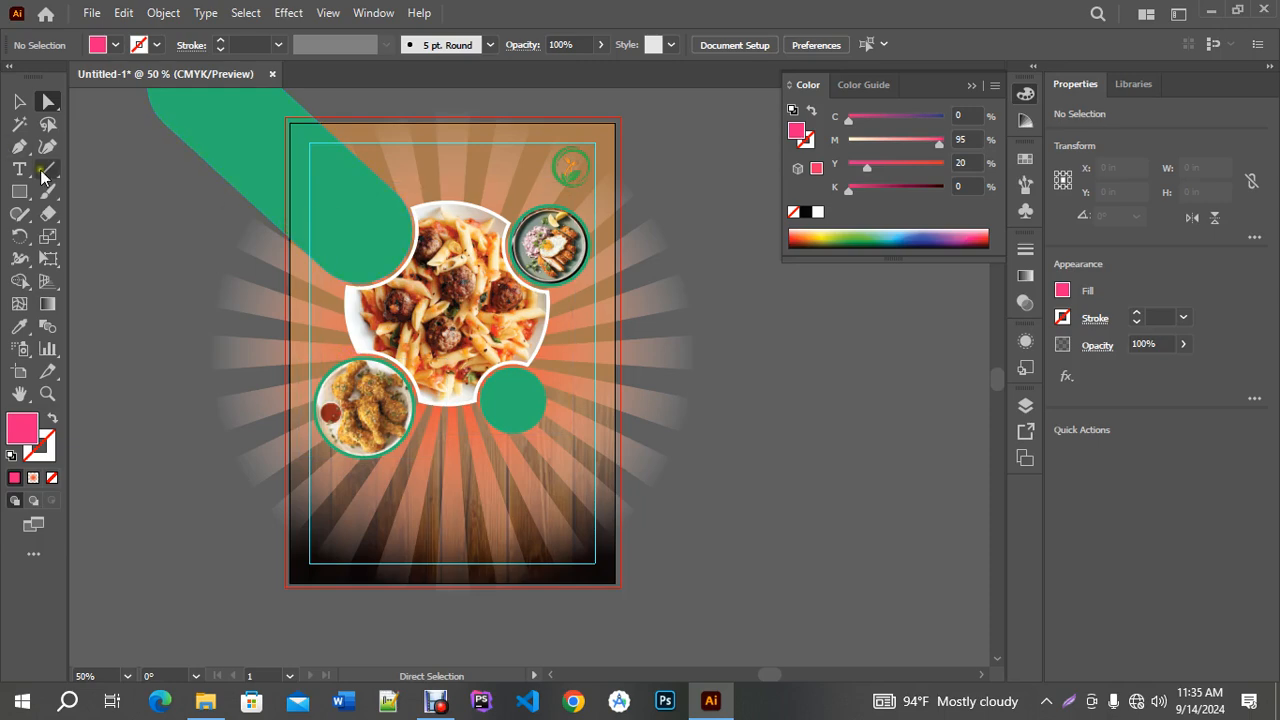
# Select all the green-filled shapes and recolour them with the orange sampled from the fork in the logo.
pyautogui.click(19, 124)
pyautogui.click(361, 212)
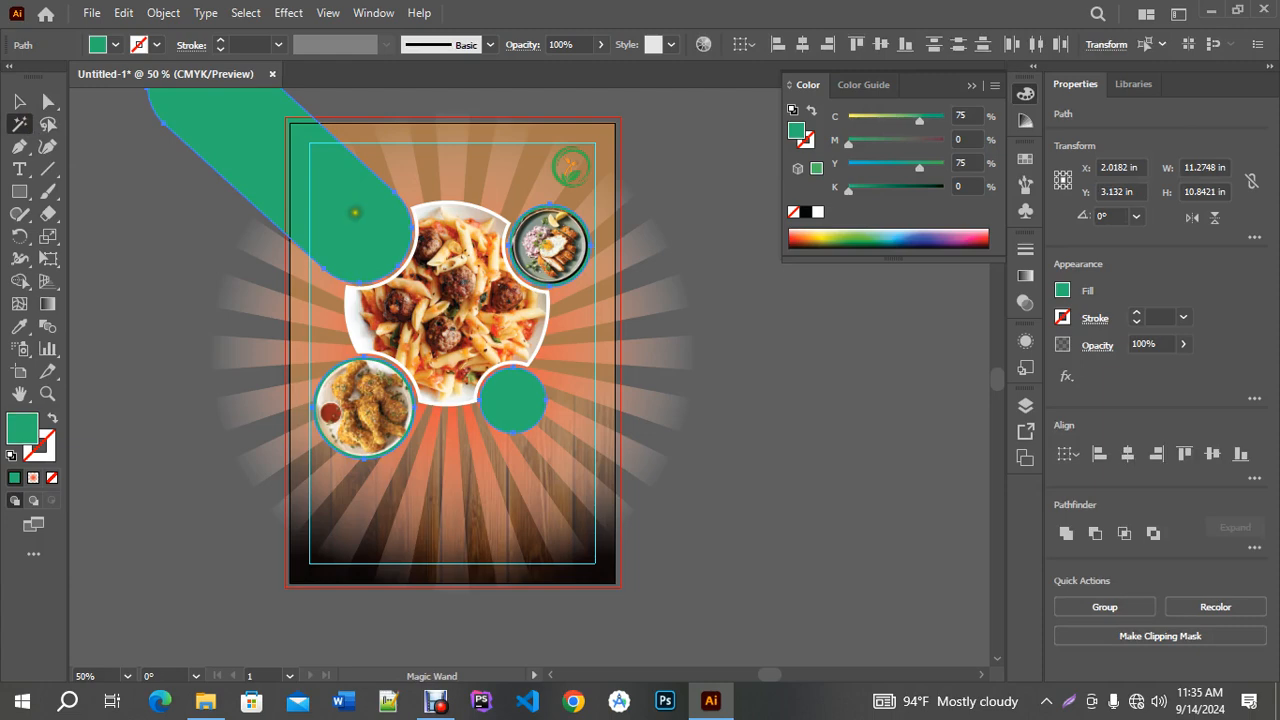
pyautogui.click(20, 103)
pyautogui.click(19, 327)
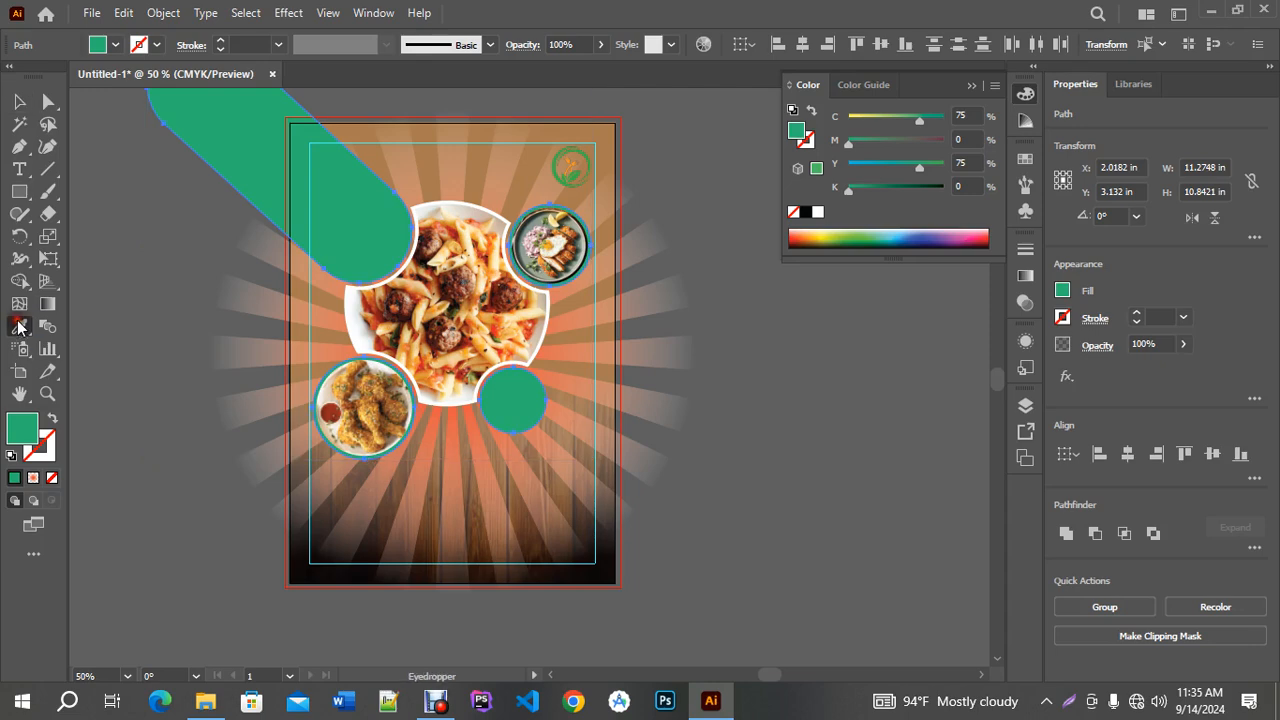
pyautogui.press('ctrl')
pyautogui.keyDown('alt'); pyautogui.scroll(3, 637, 347); pyautogui.keyUp('alt')
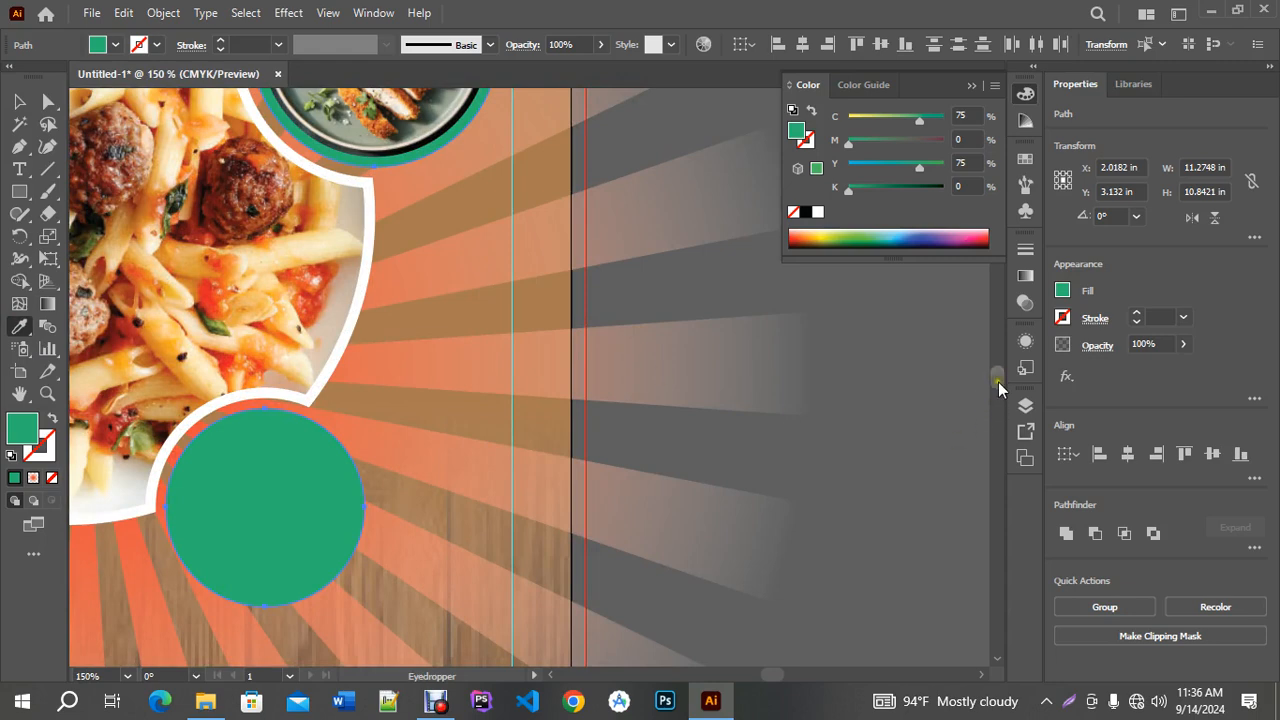
pyautogui.moveTo(998, 388); pyautogui.dragTo(995, 367)
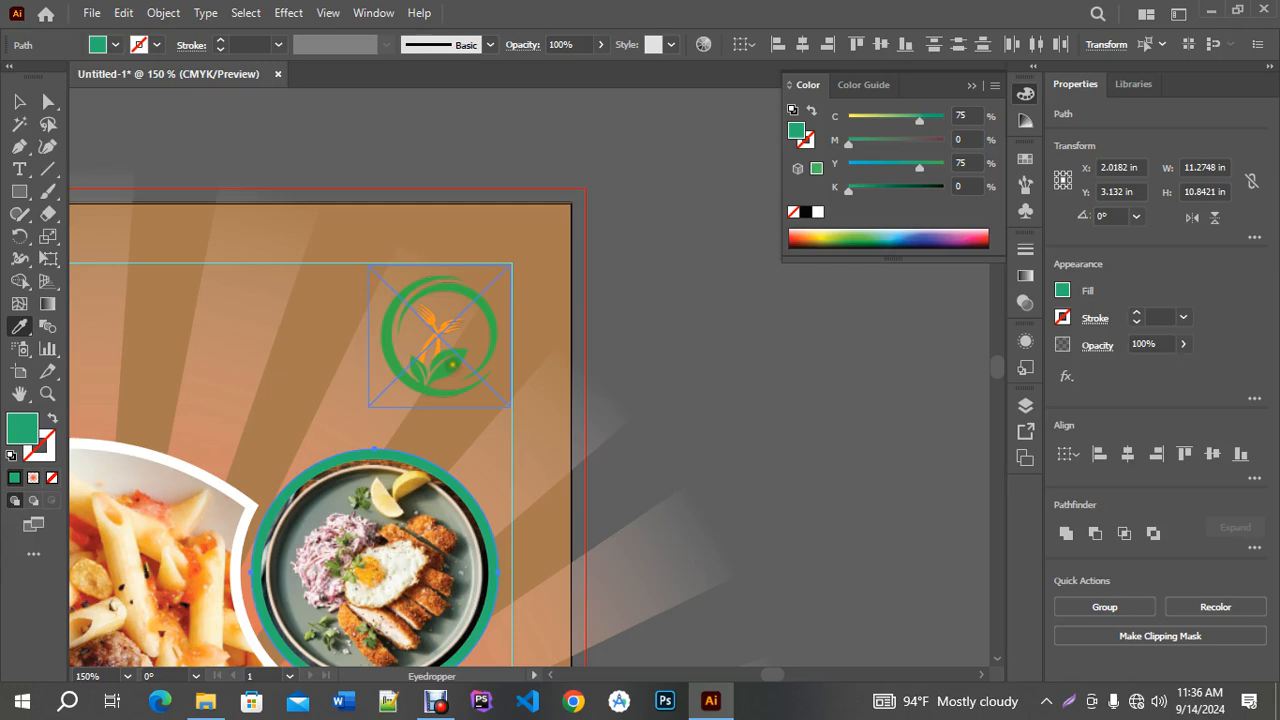
pyautogui.click(426, 326)
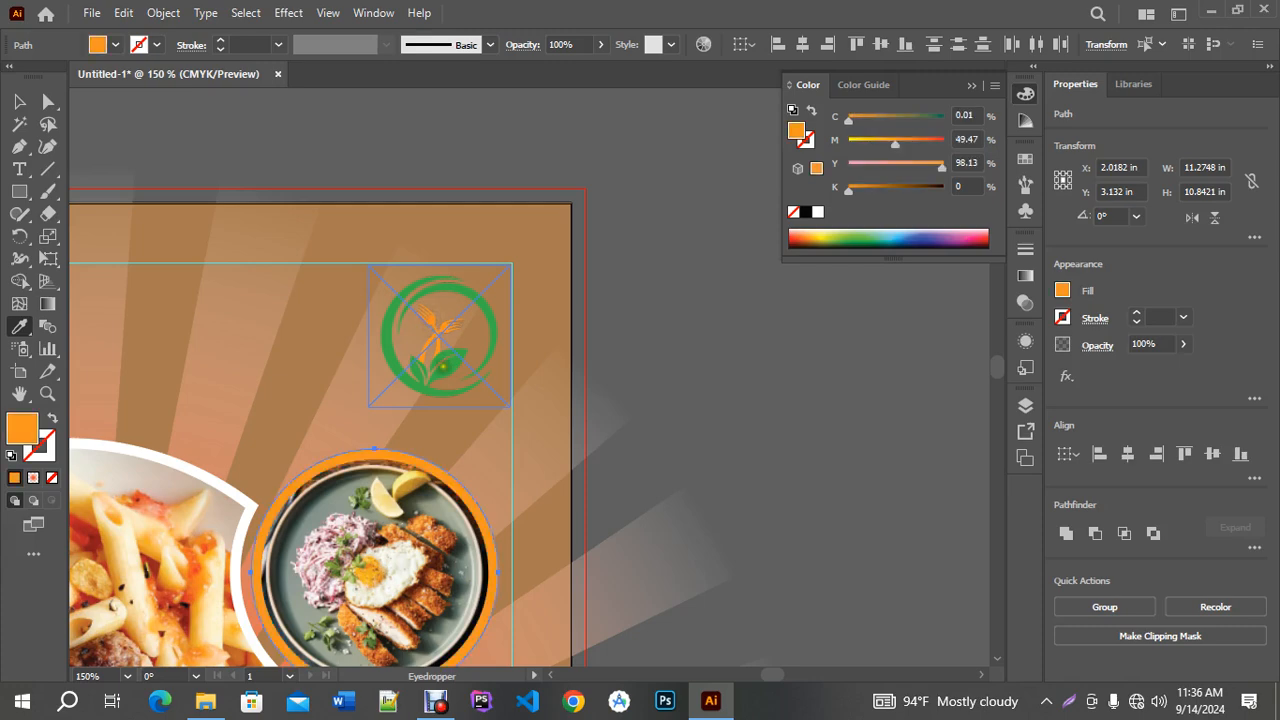
pyautogui.click(20, 103)
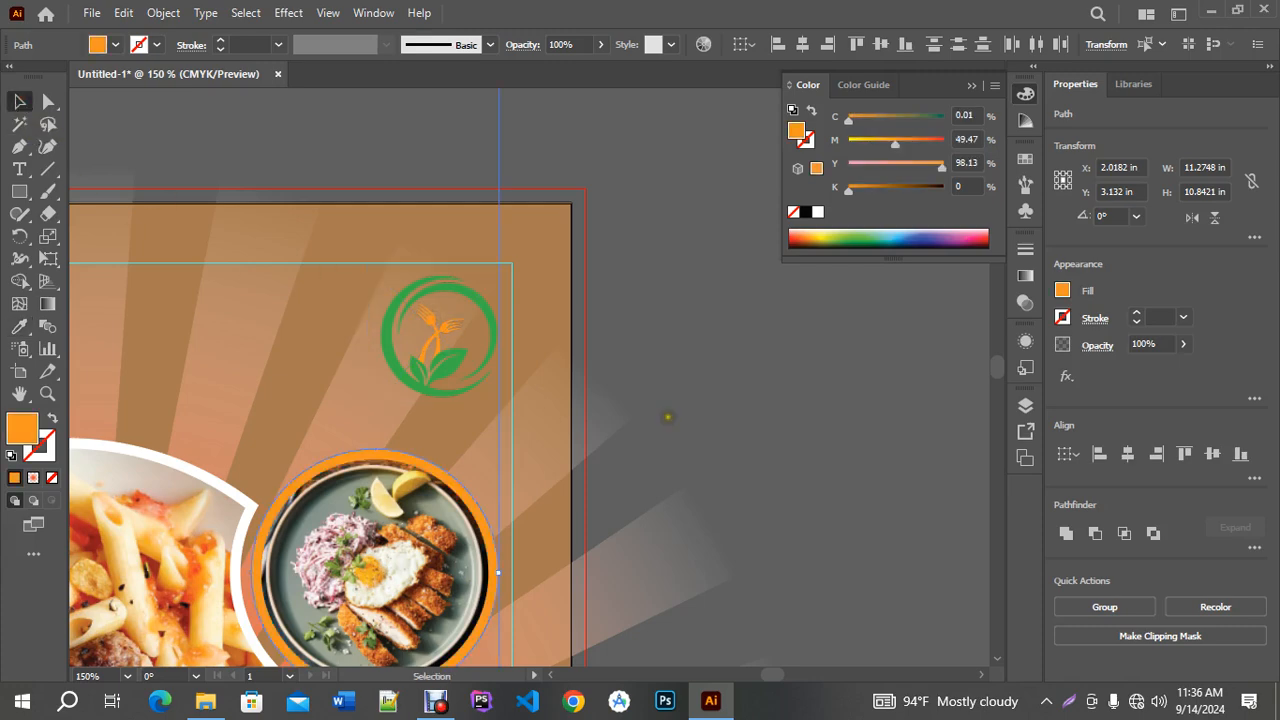
# Recolour the white frame around the large pasta photo with the orange of the big diagonal rounded shape.
pyautogui.scroll(-4, 668, 417)
pyautogui.scroll(2, 669, 409)
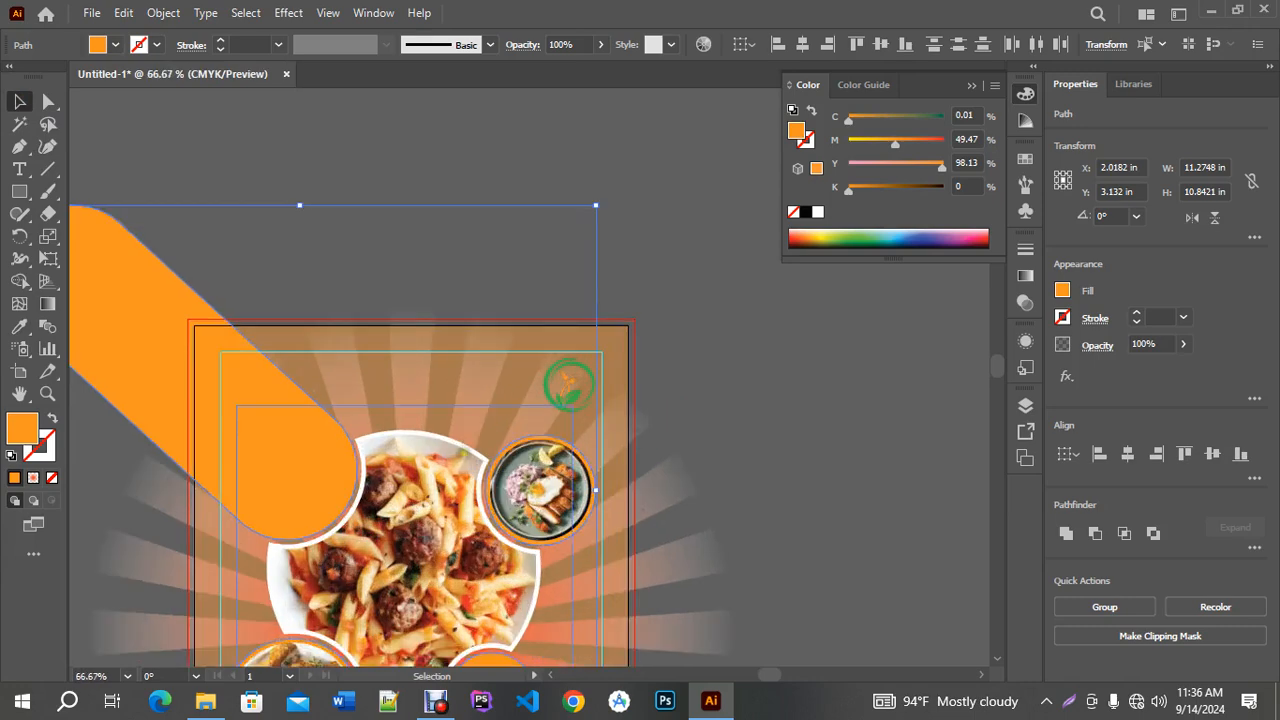
pyautogui.click(472, 446)
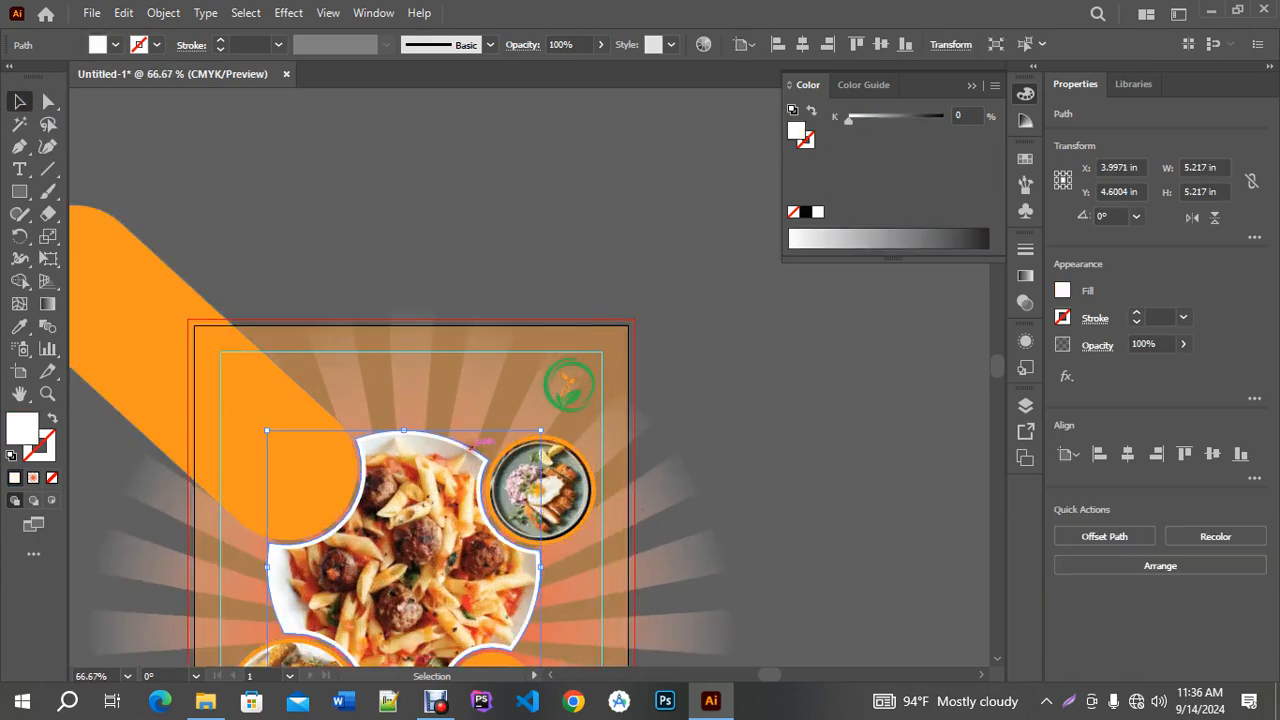
pyautogui.click(19, 327)
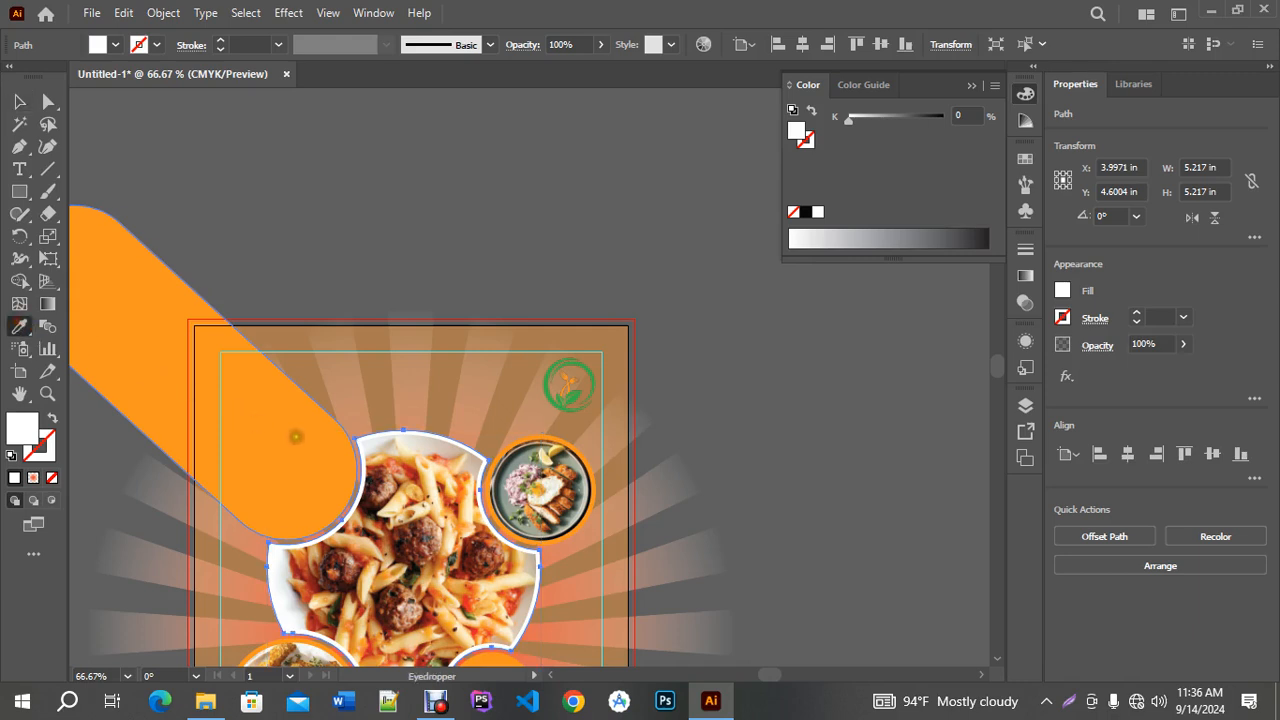
pyautogui.click(294, 436)
pyautogui.click(15, 97)
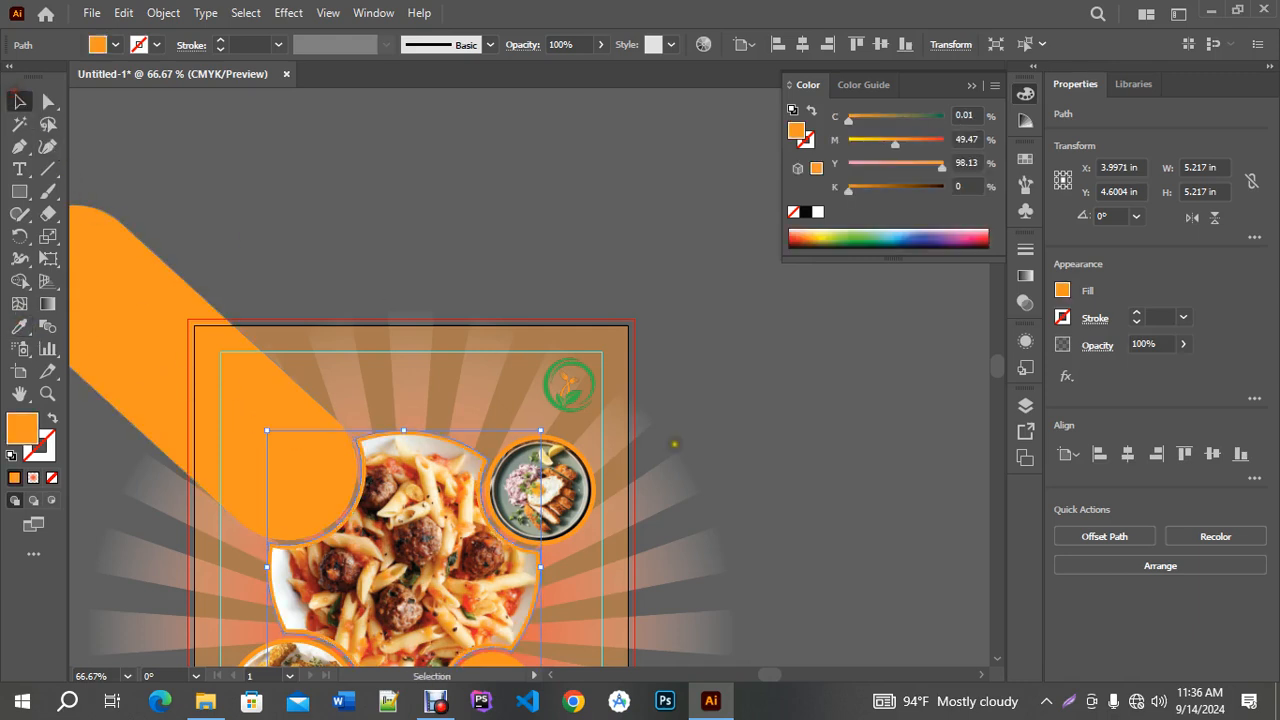
pyautogui.click(686, 444)
# Create an inner copy of the plain lower-right orange circle with Offset Path at -0.09 in.
pyautogui.scroll(-2, 719, 447)
pyautogui.moveTo(997, 360); pyautogui.dragTo(998, 383)
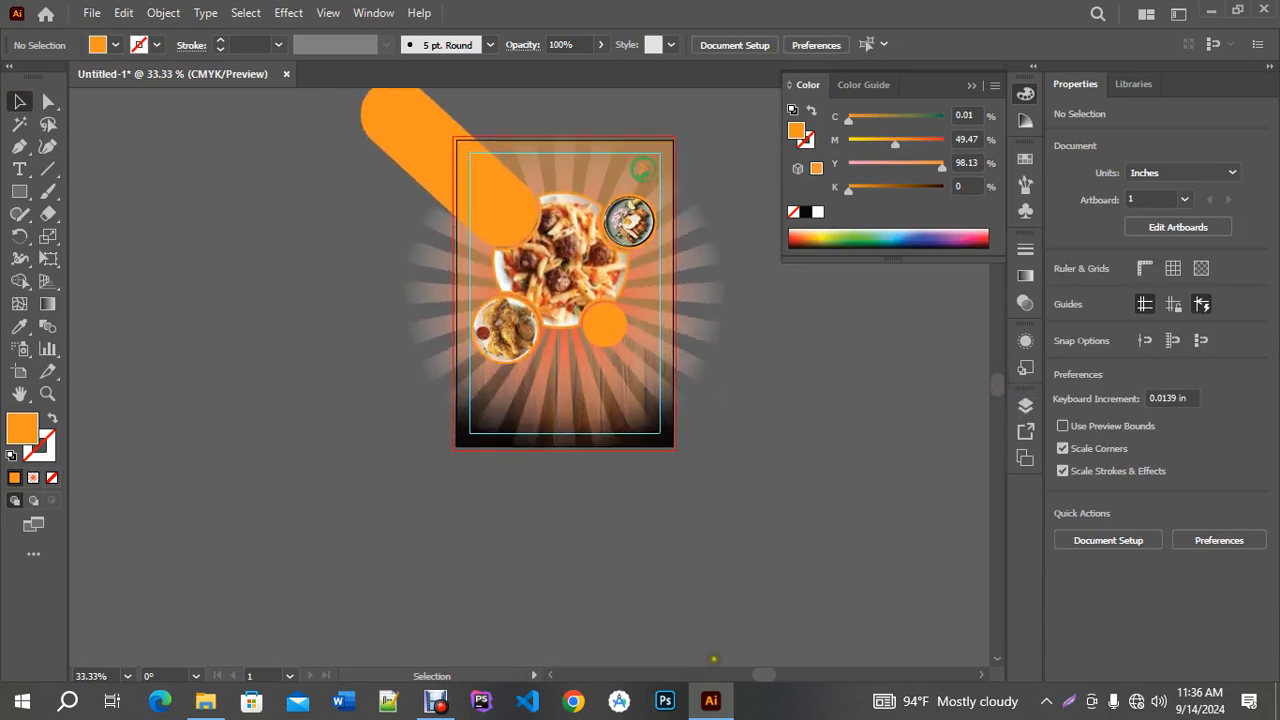
pyautogui.moveTo(763, 675); pyautogui.dragTo(774, 675)
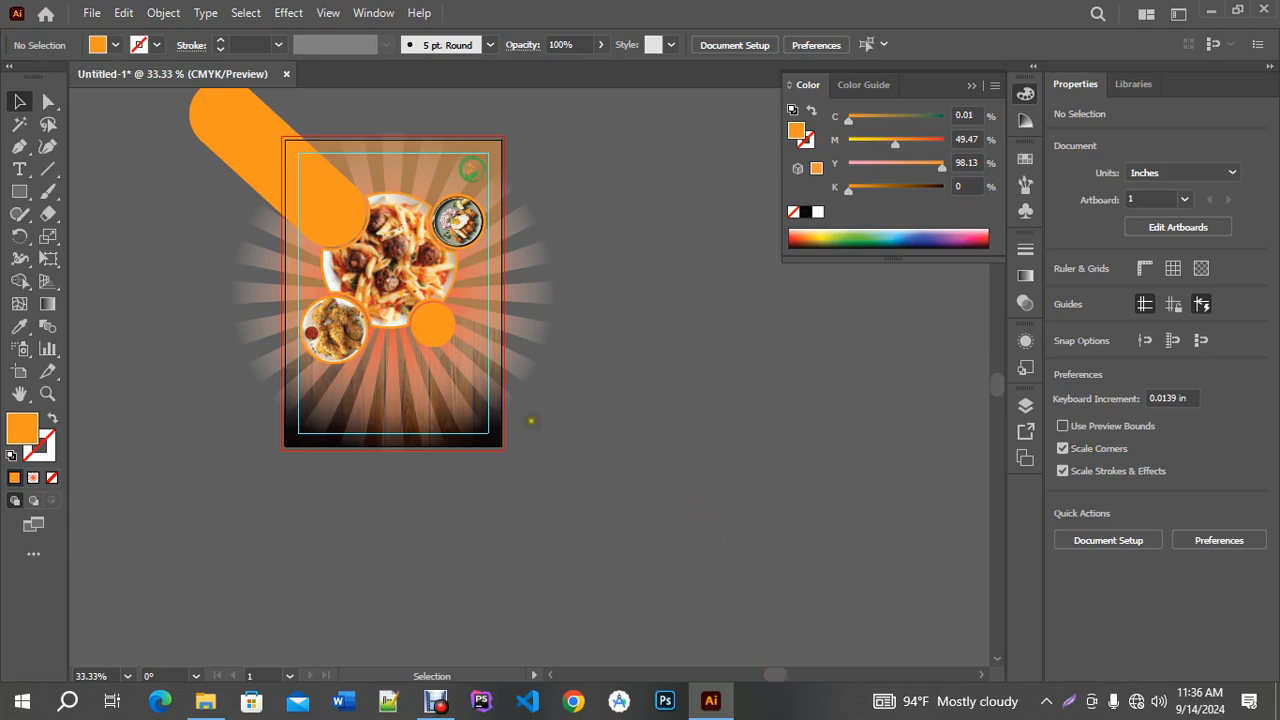
pyautogui.click(430, 332)
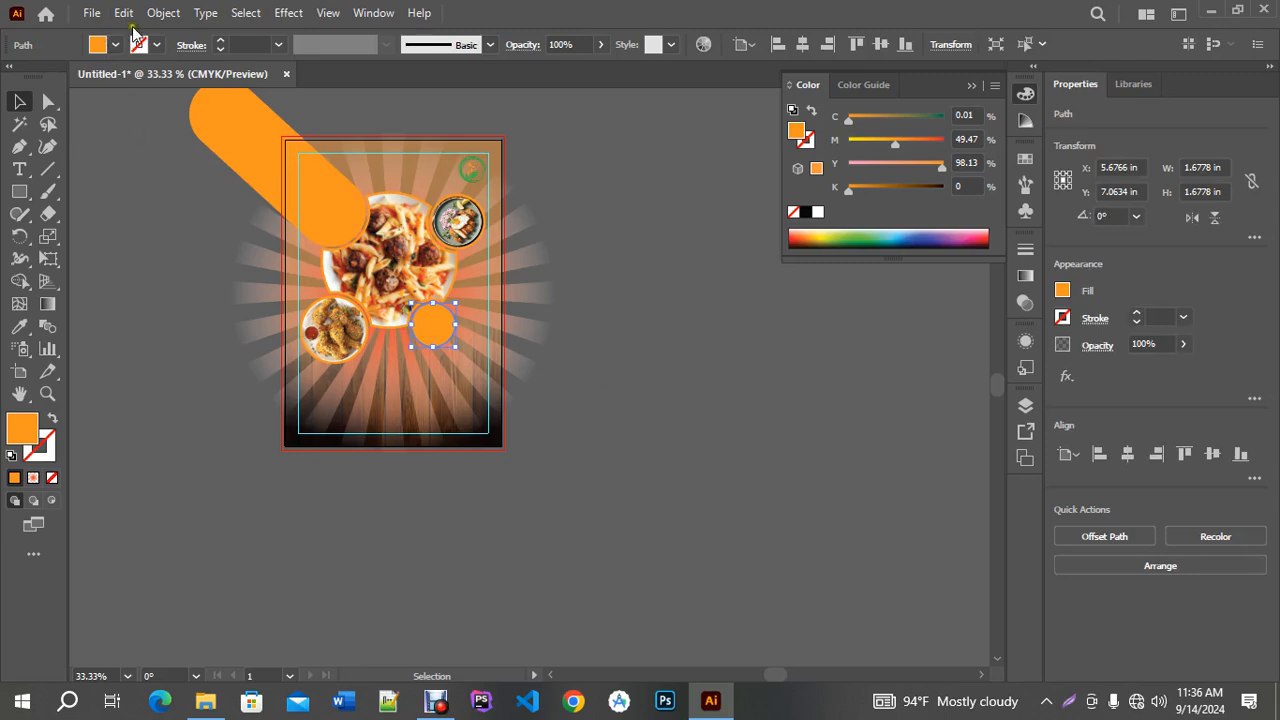
pyautogui.click(163, 13)
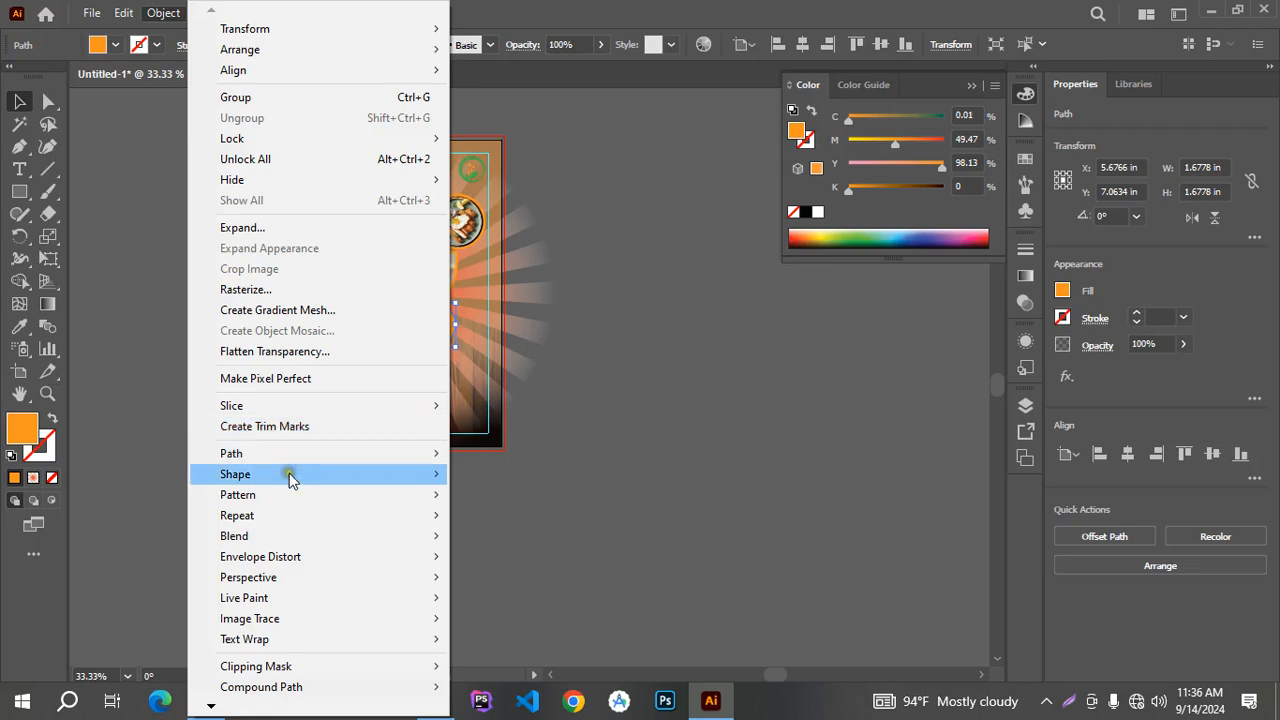
pyautogui.moveTo(297, 455)
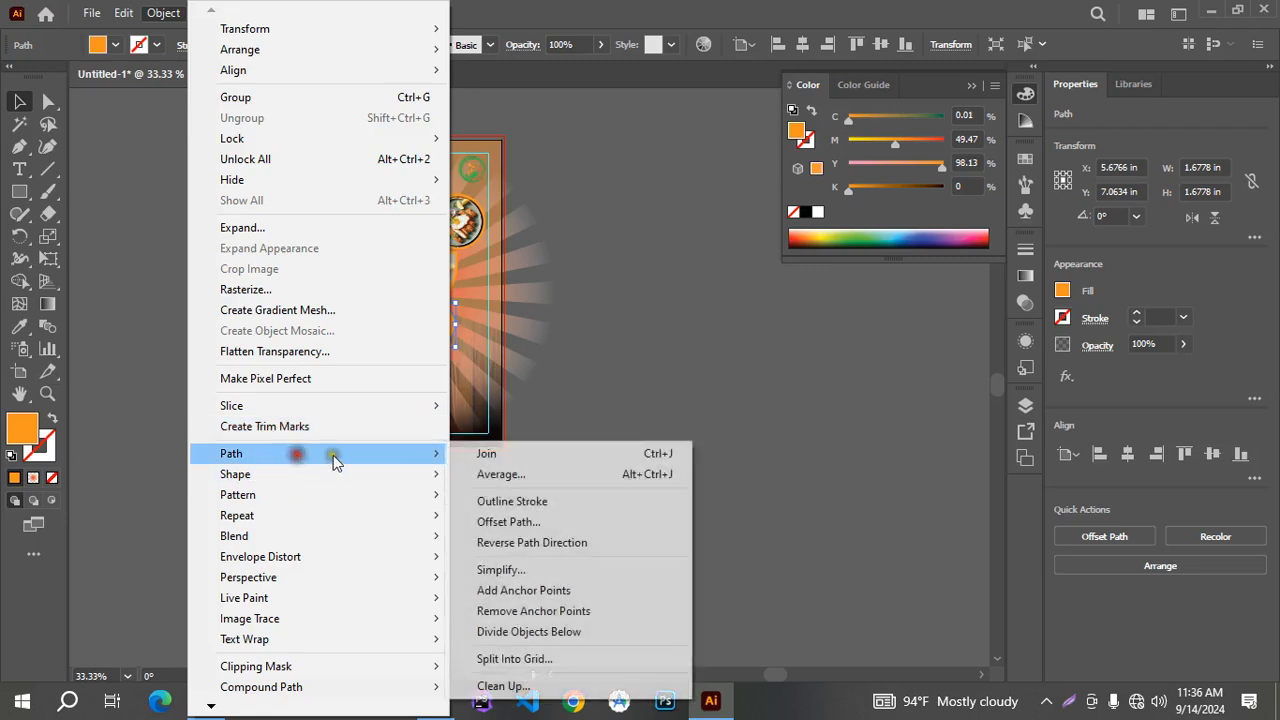
pyautogui.click(508, 521)
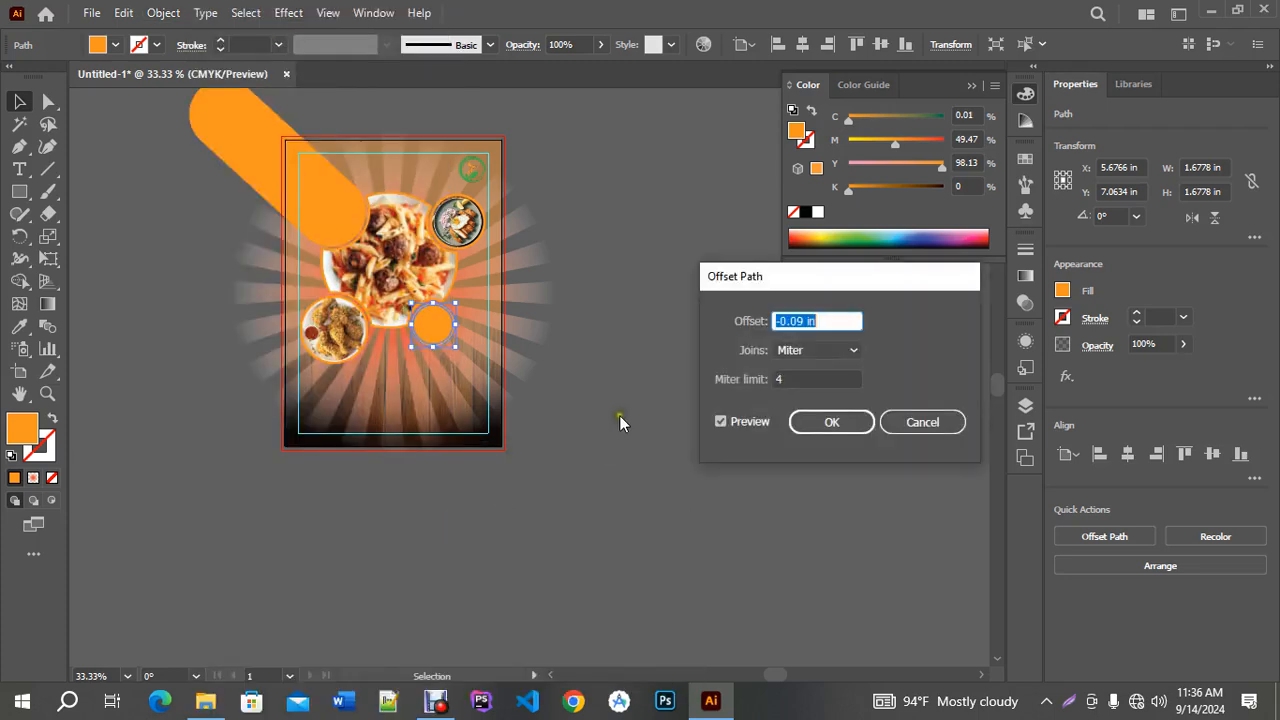
pyautogui.click(831, 421)
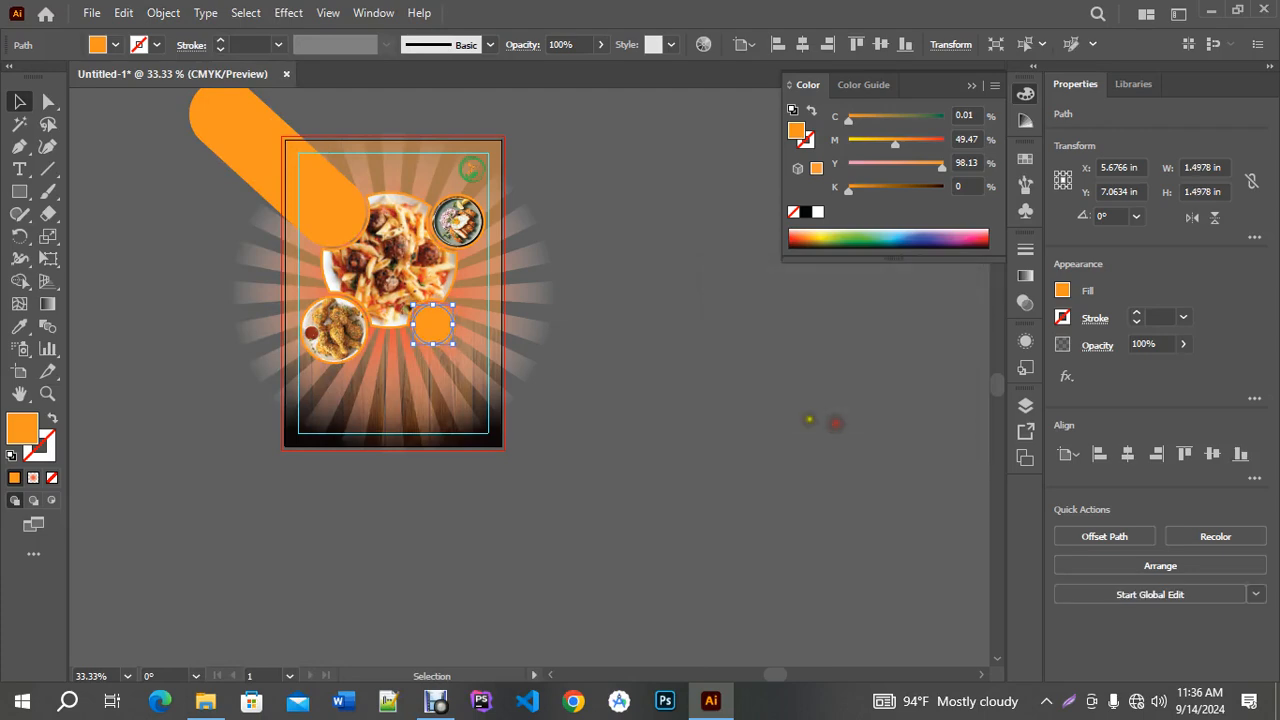
# Give the inner offset circle no fill and a white 1 pt dashed stroke with 5 pt dashes.
pyautogui.click(52, 418)
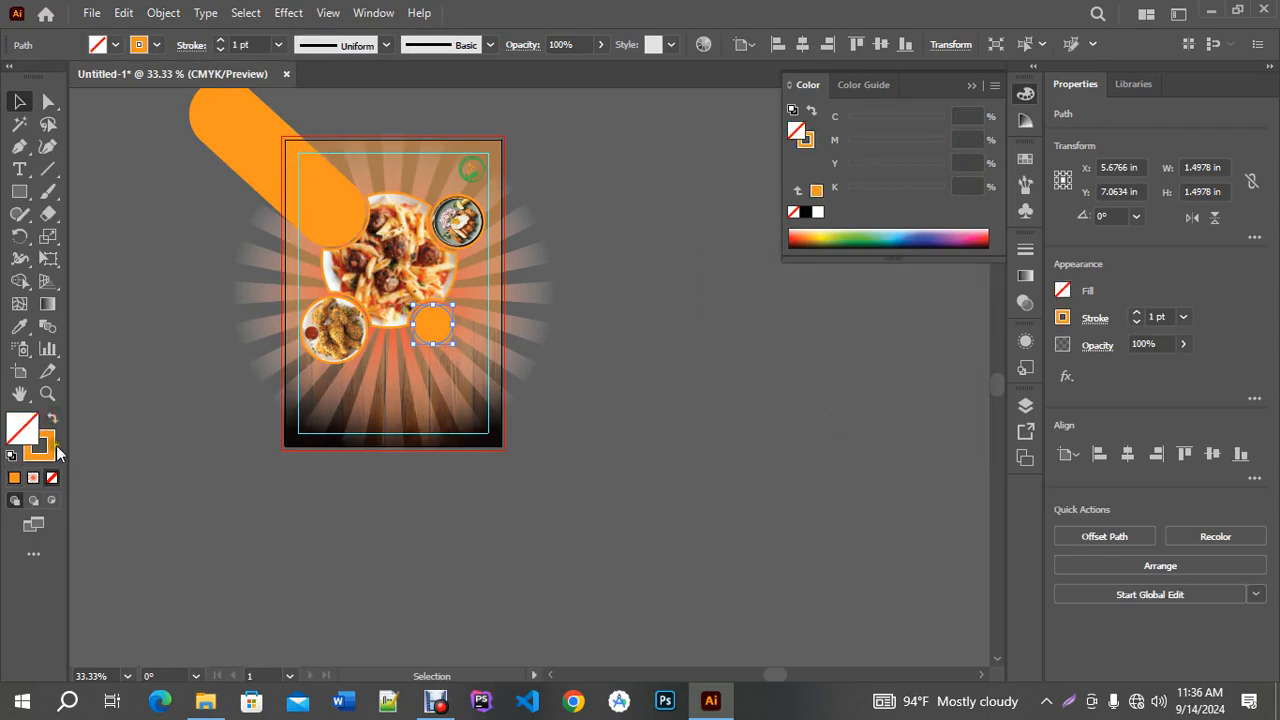
pyautogui.click(156, 44)
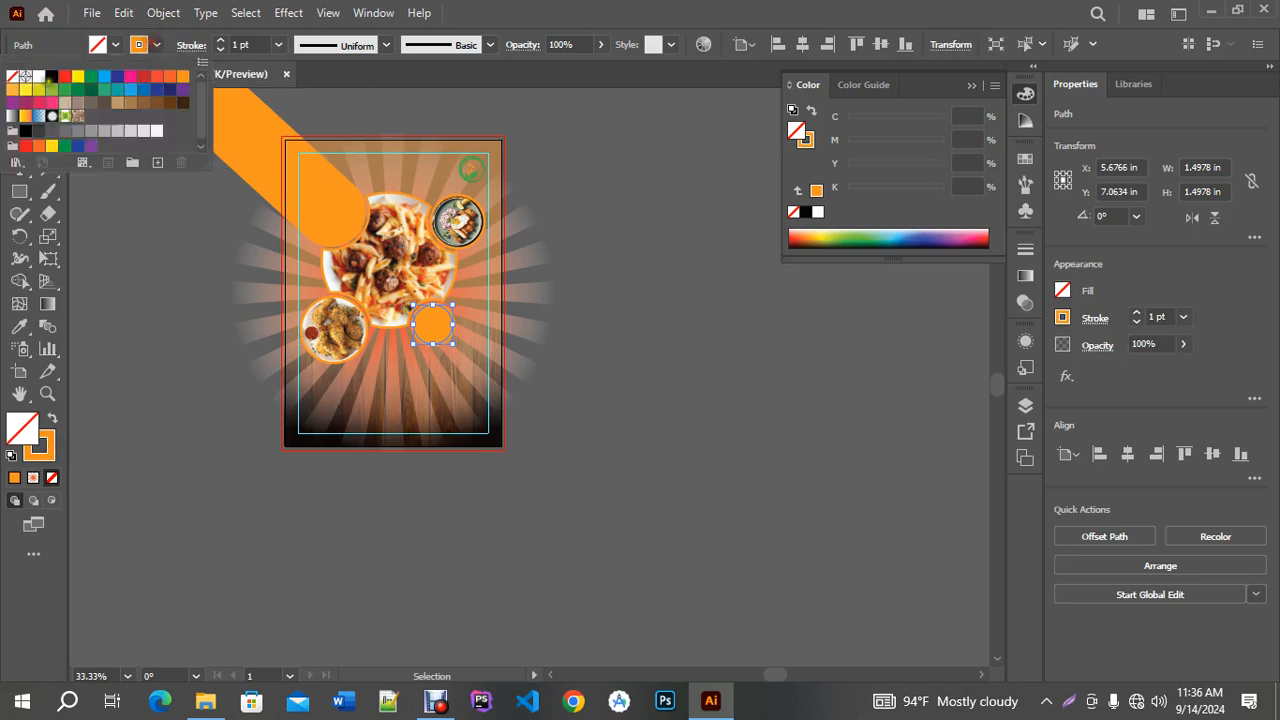
pyautogui.click(38, 76)
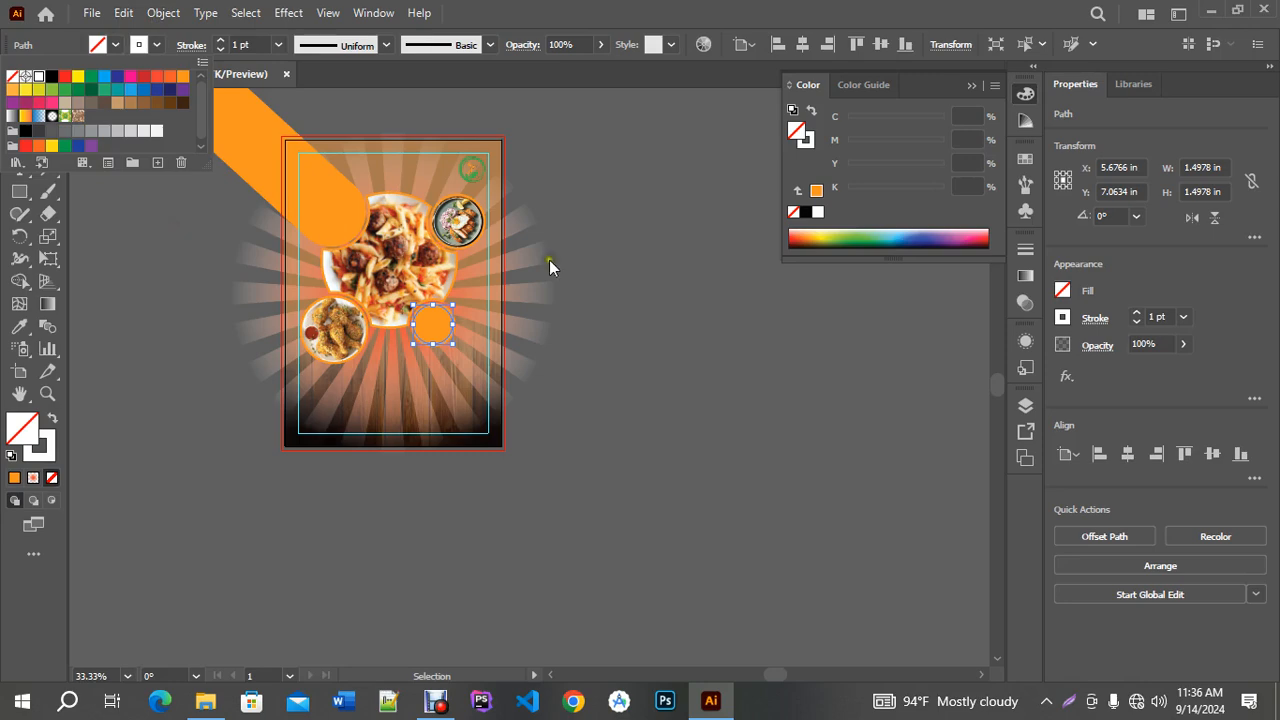
pyautogui.click(191, 46)
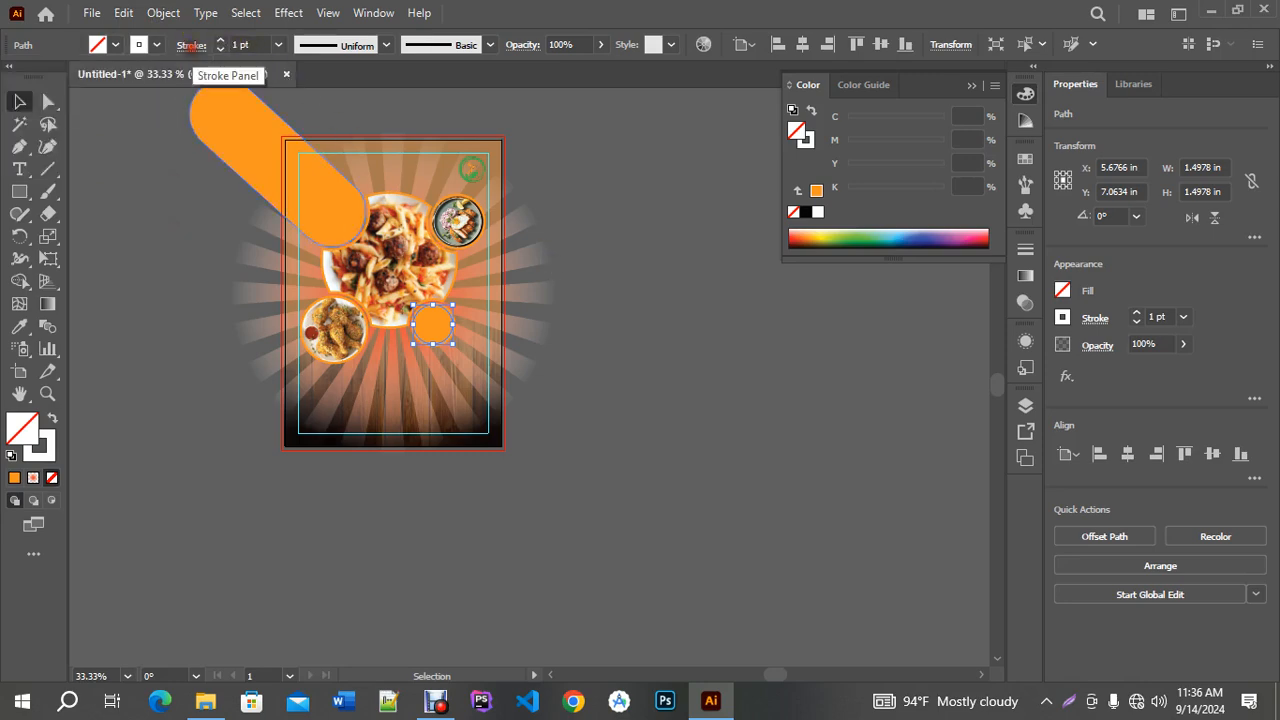
pyautogui.click(191, 46)
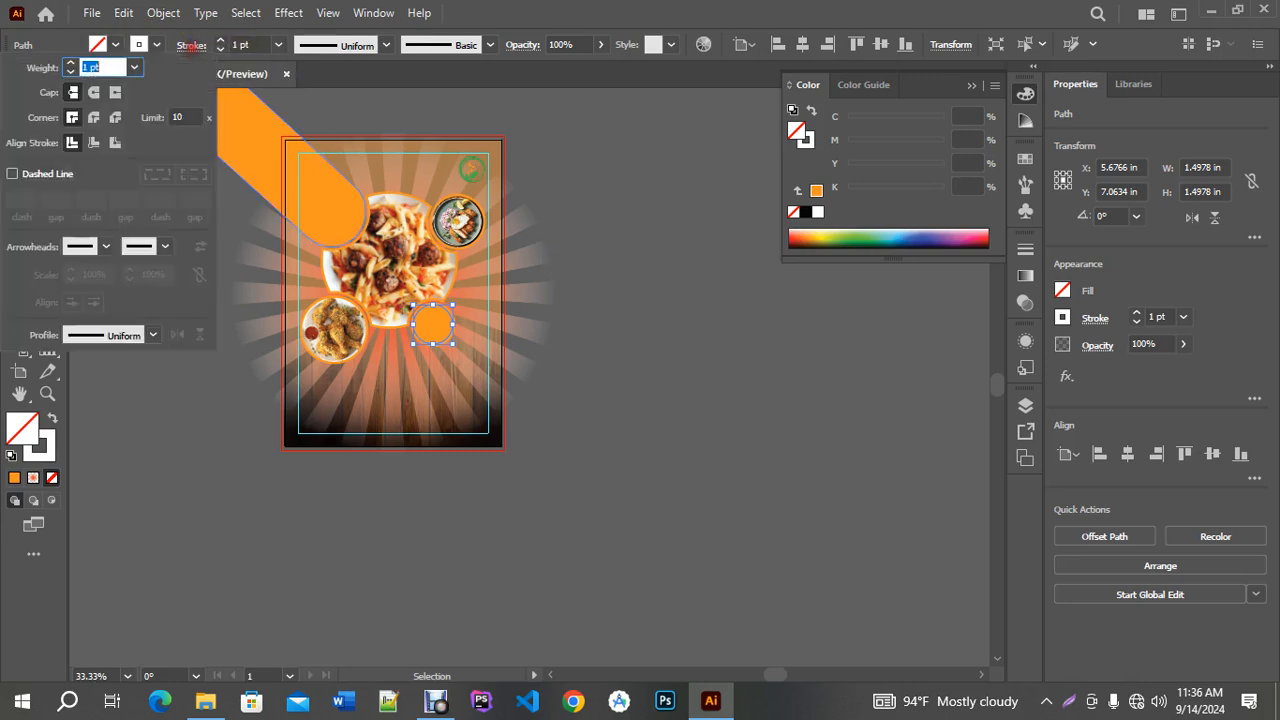
pyautogui.click(12, 175)
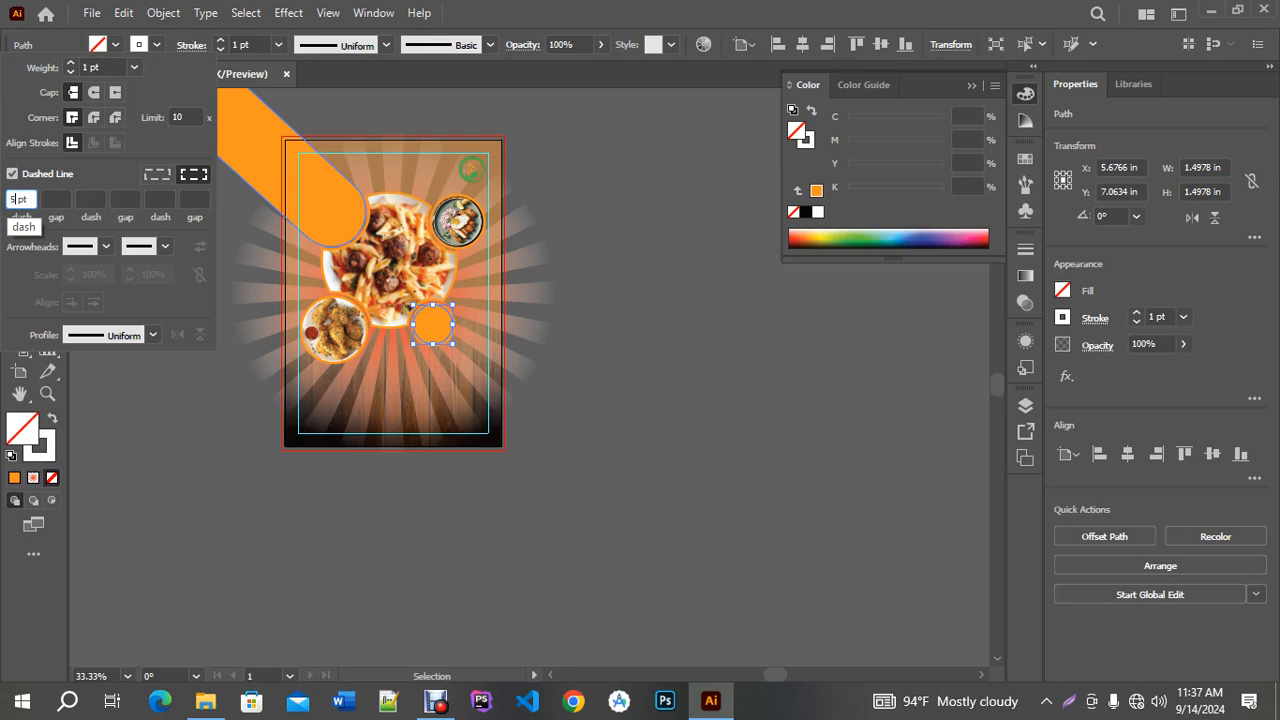
pyautogui.click(183, 418)
pyautogui.click(689, 491)
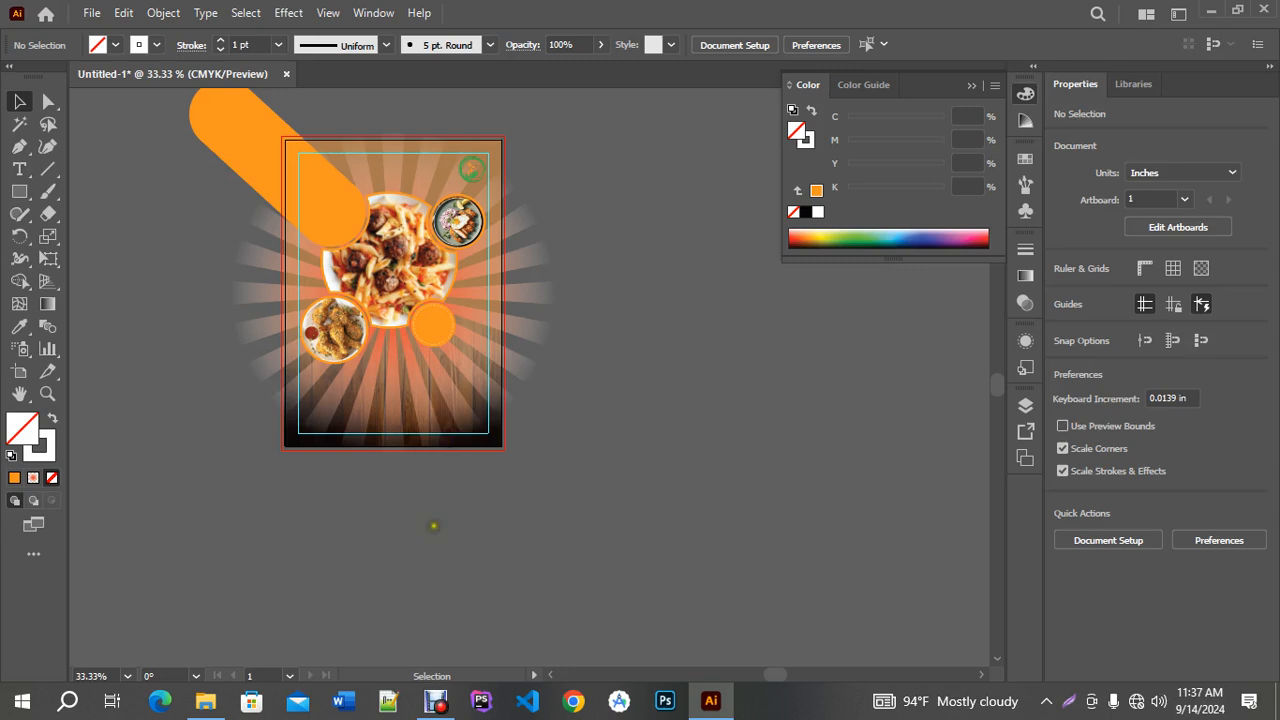
# Offset the plain orange circle around the dashed ring outward by 0.09 in.
pyautogui.scroll(4, 540, 497)
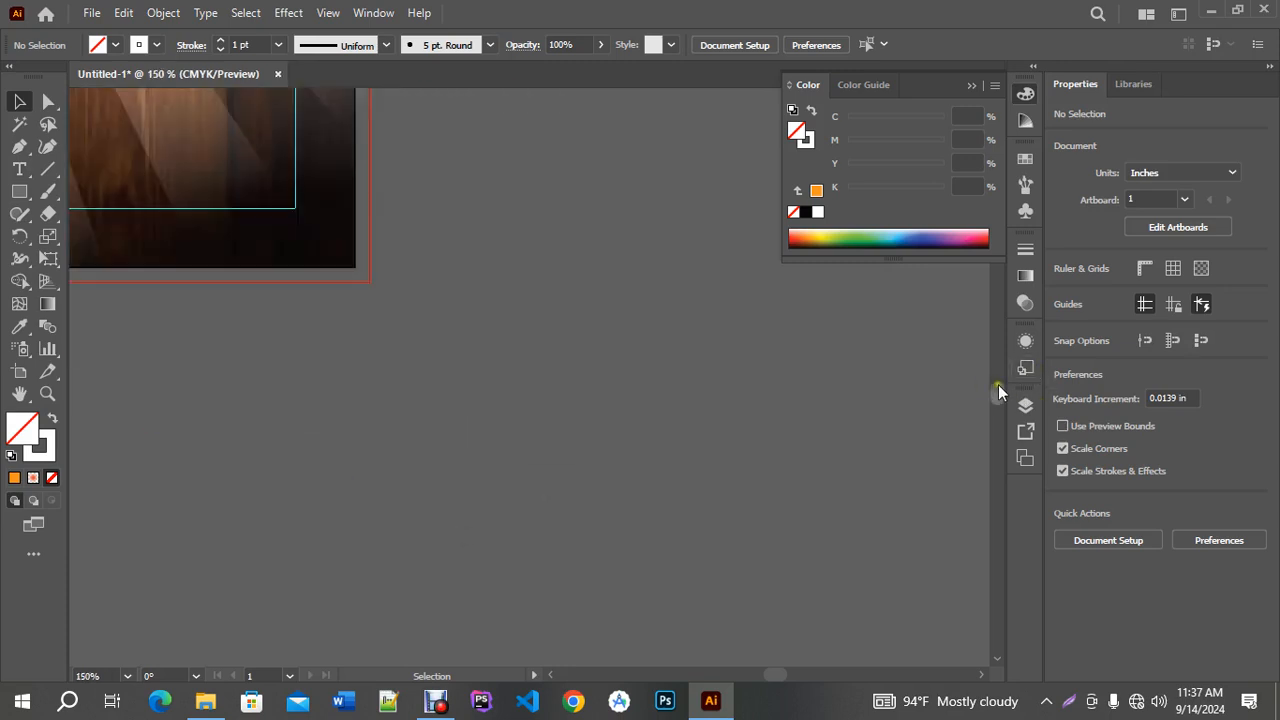
pyautogui.scroll(4, 996, 382)
pyautogui.moveTo(775, 678); pyautogui.dragTo(769, 682)
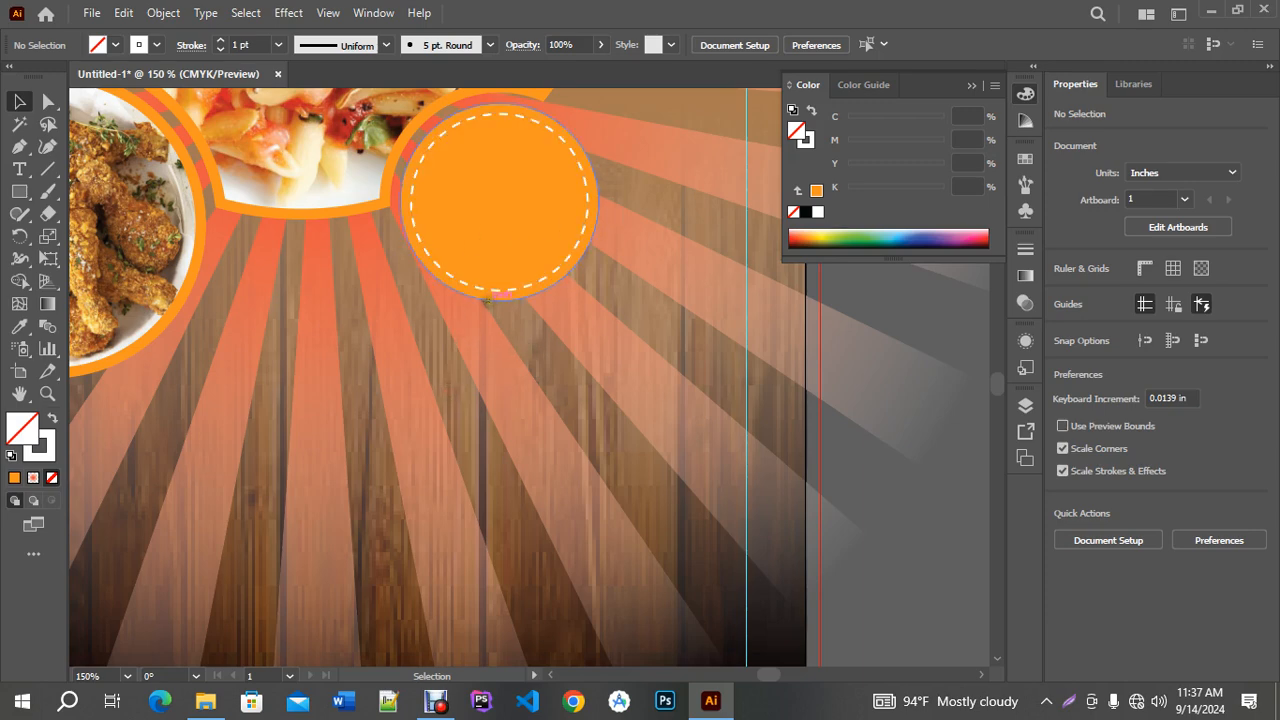
pyautogui.click(489, 299)
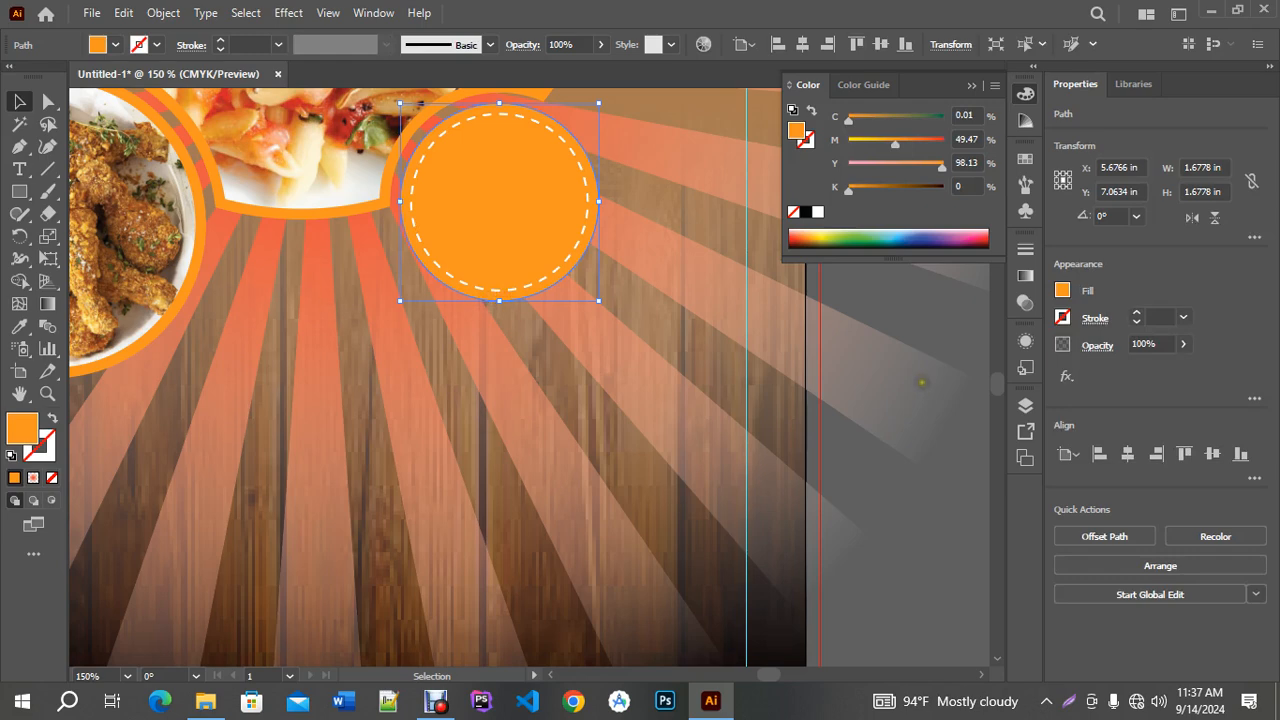
pyautogui.keyDown('alt'); pyautogui.scroll(-2, 920, 380); pyautogui.keyUp('alt')
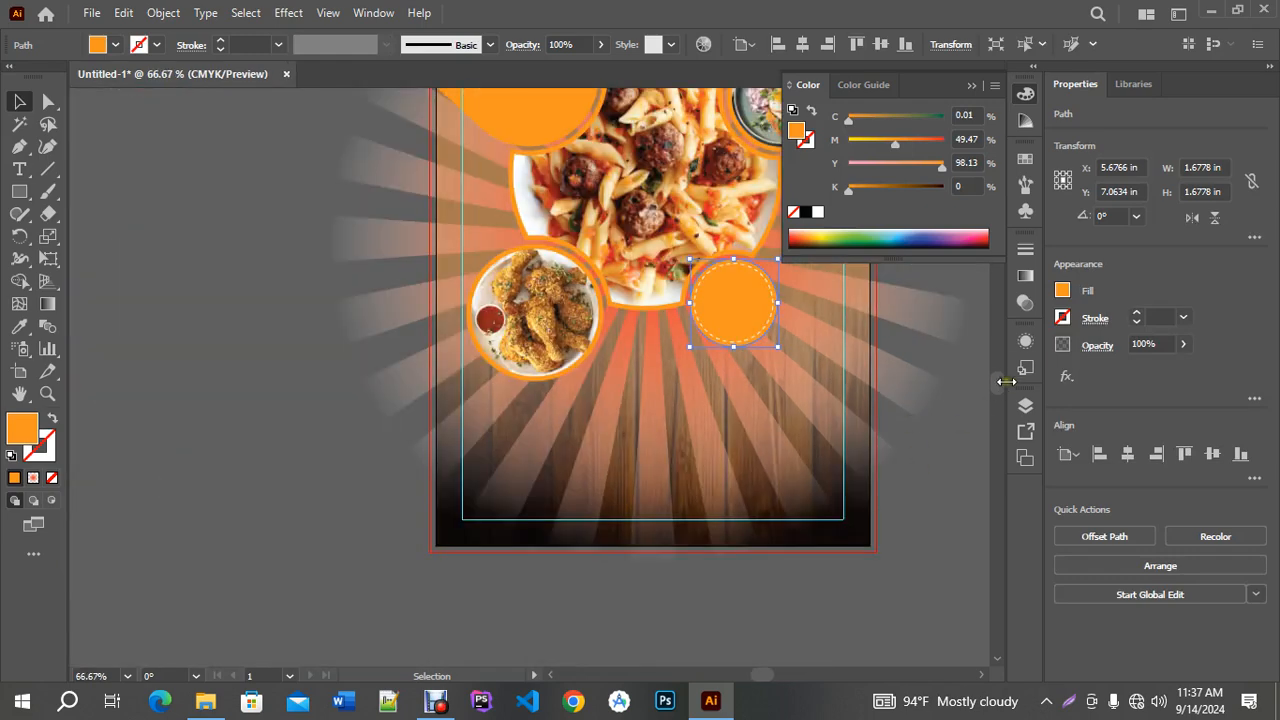
pyautogui.scroll(3, 995, 375)
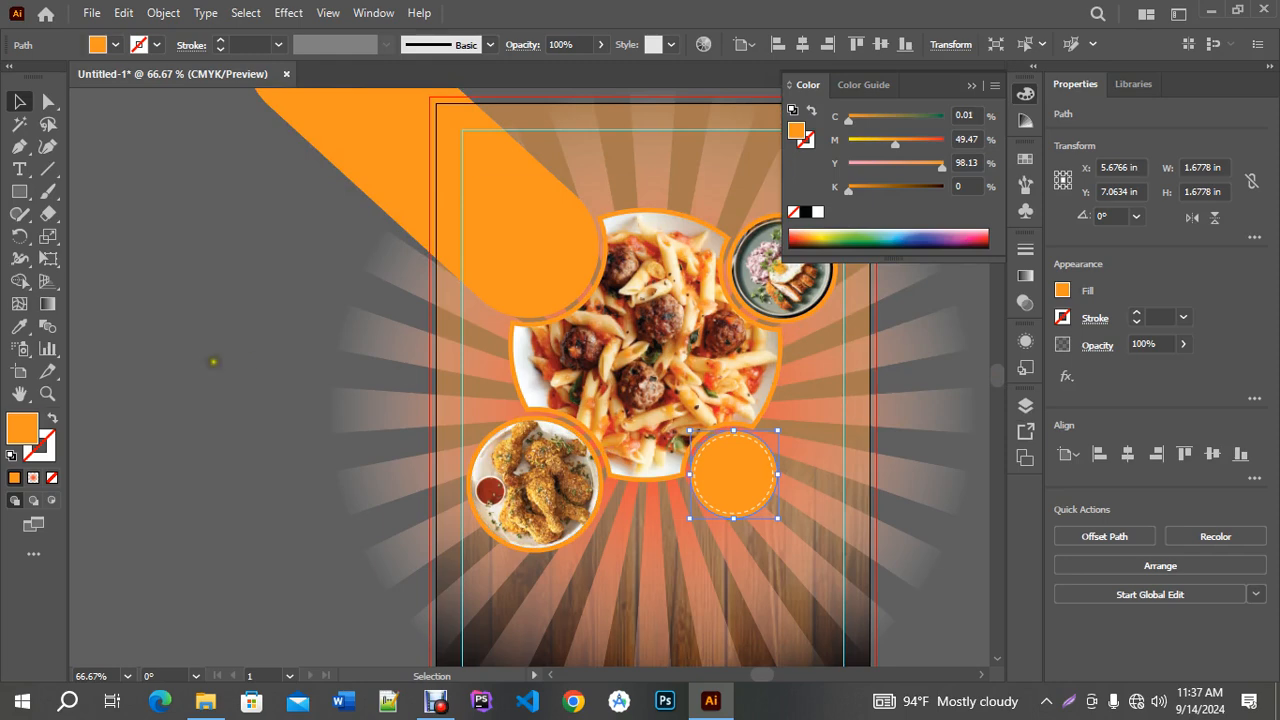
pyautogui.hscroll(2, 757, 675)
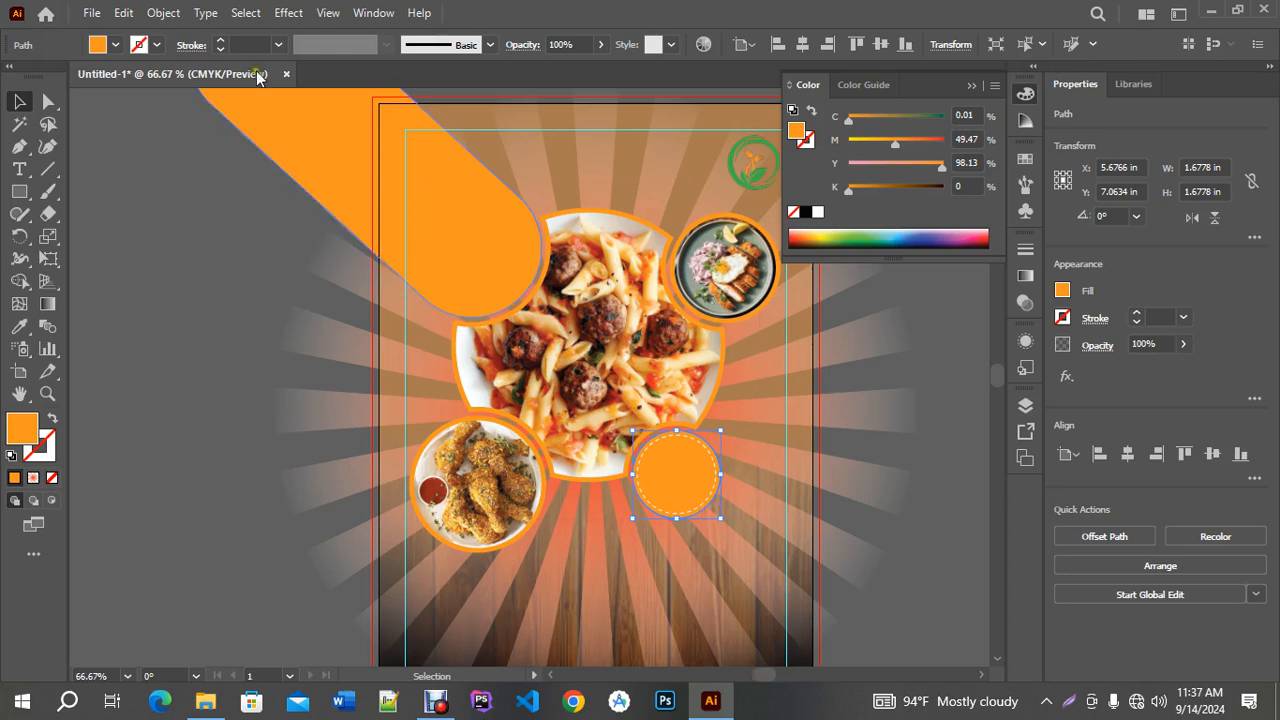
pyautogui.click(164, 14)
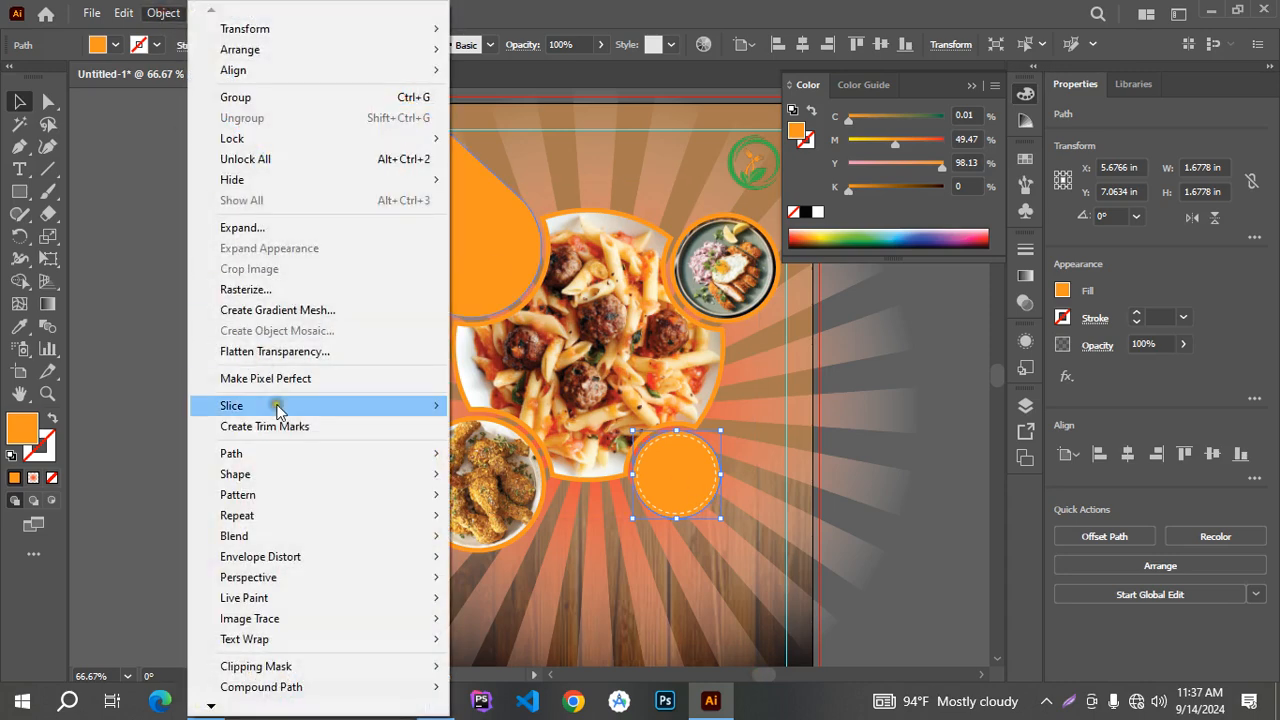
pyautogui.moveTo(260, 452)
pyautogui.click(508, 522)
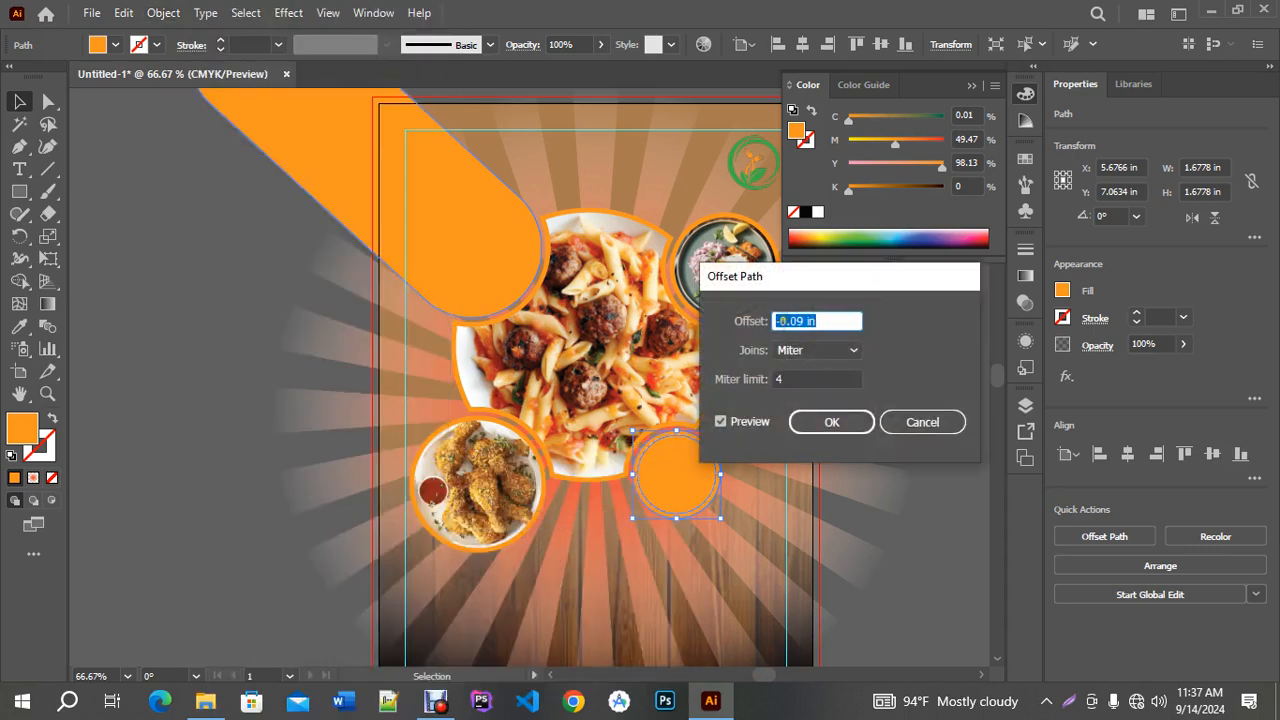
pyautogui.click(784, 321)
pyautogui.moveTo(782, 321); pyautogui.dragTo(775, 321)
pyautogui.press('BackSpace')
pyautogui.click(720, 422)
pyautogui.click(720, 422)
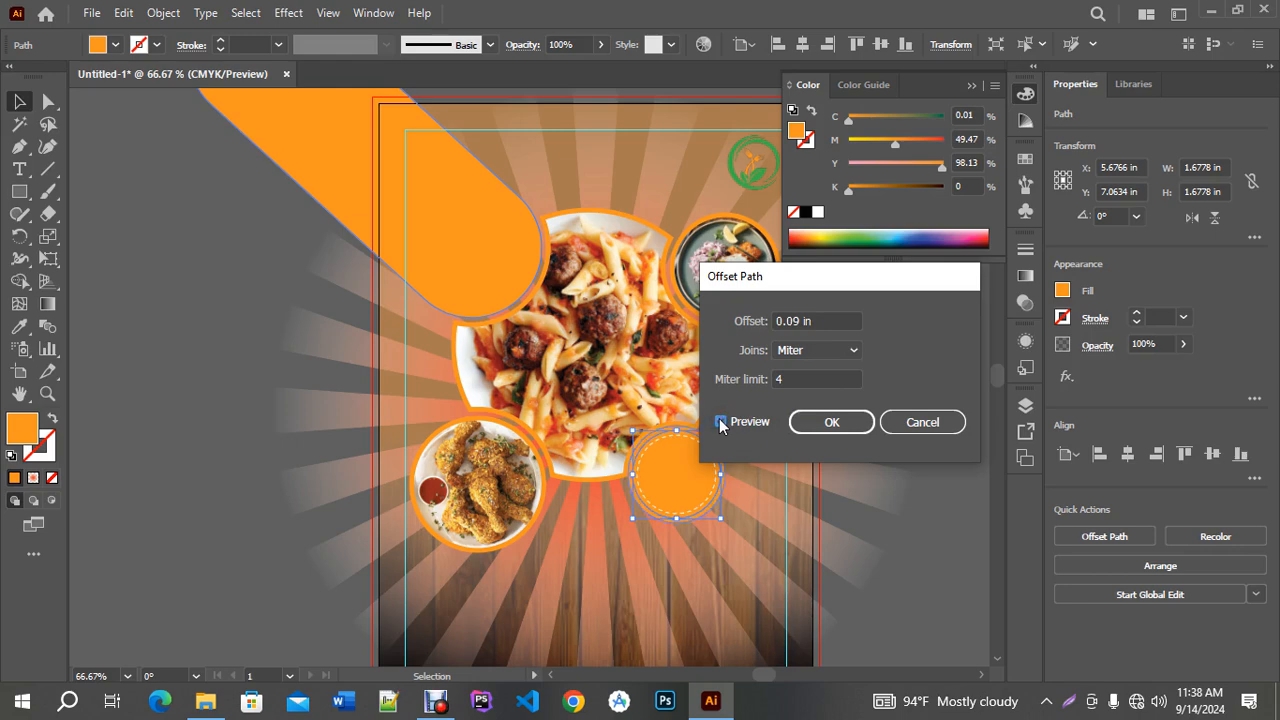
pyautogui.click(826, 422)
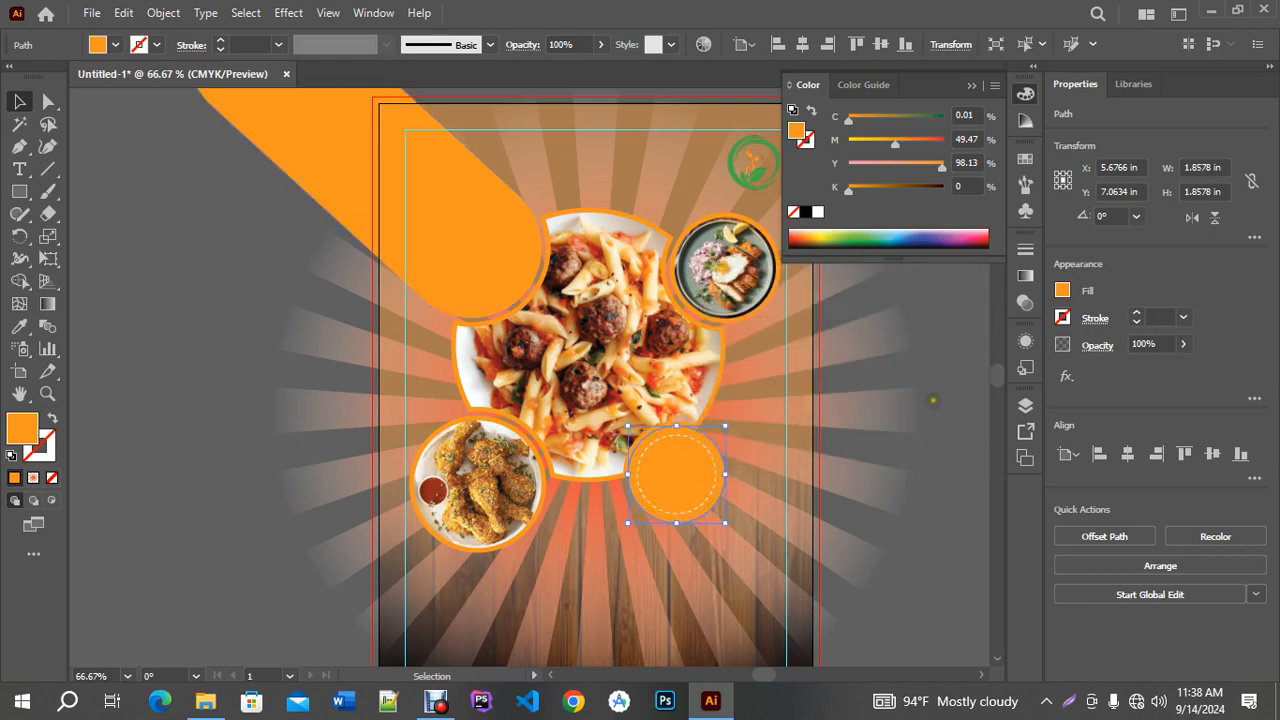
pyautogui.click(933, 400)
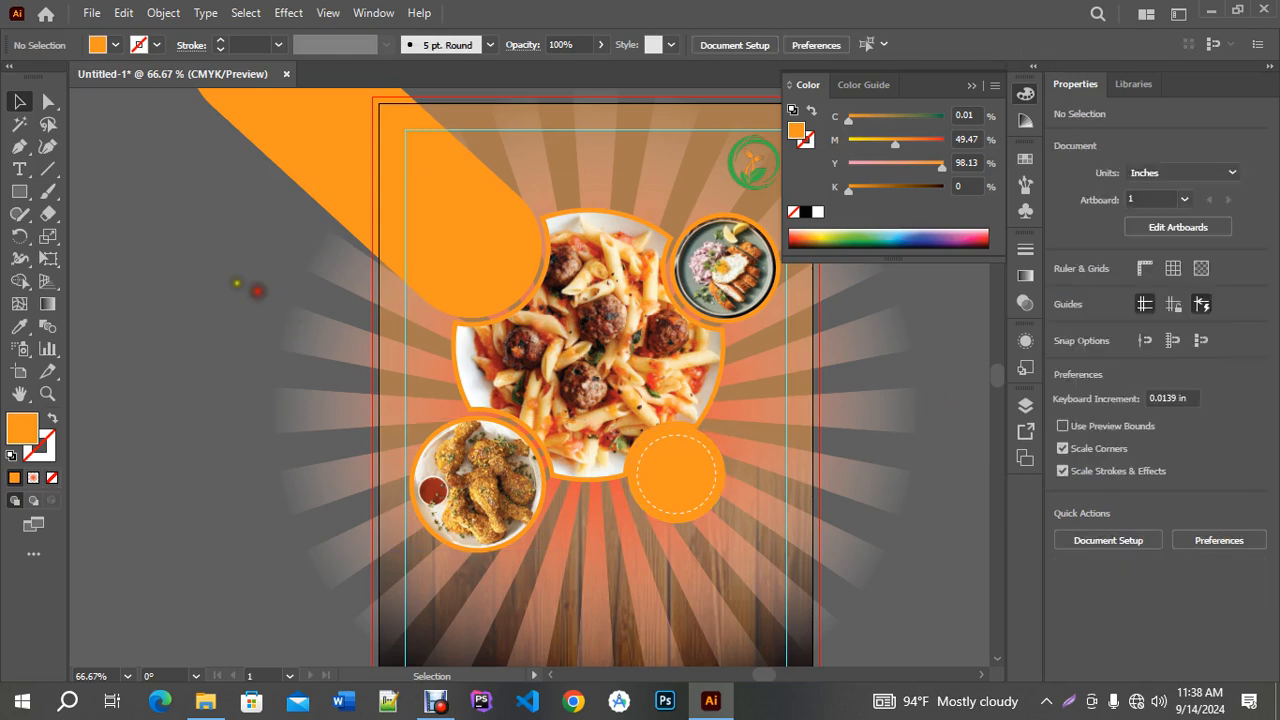
# Draw an unfilled circle with an orange outline, about 5.45 in across, centred around the large pasta plate.
pyautogui.moveTo(19, 191); pyautogui.dragTo(63, 243)
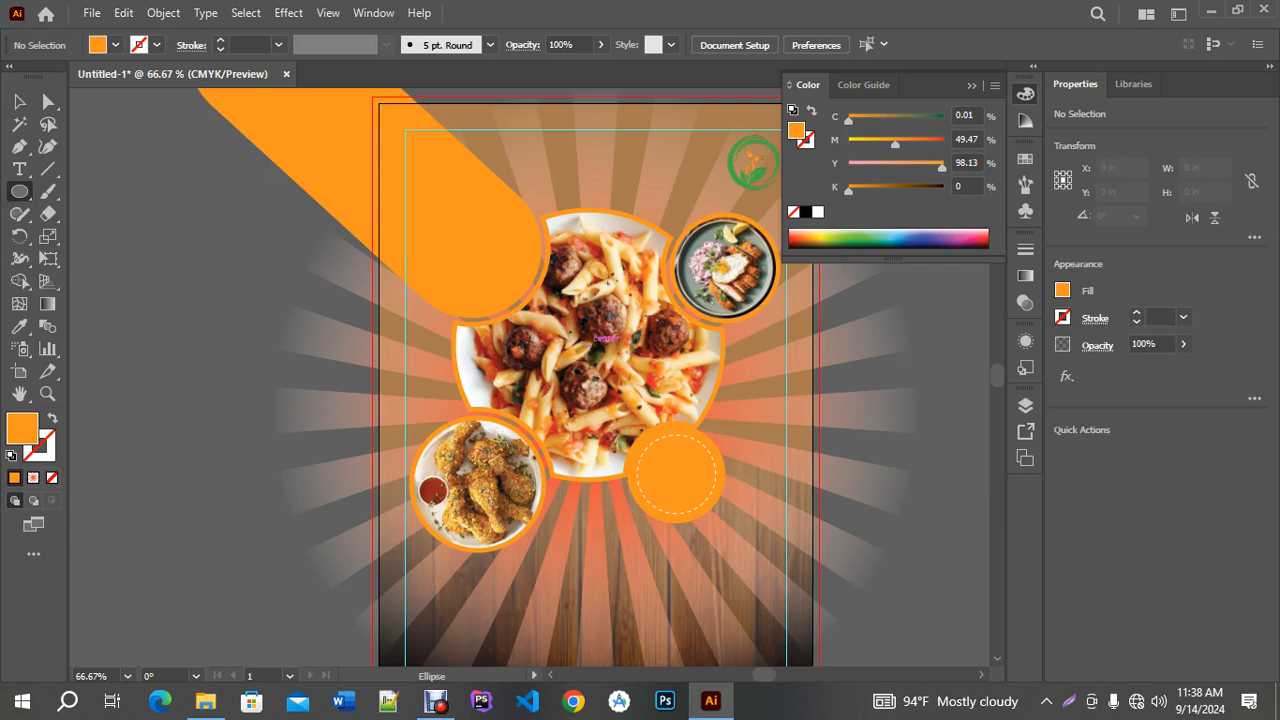
pyautogui.moveTo(592, 340)
pyautogui.mouseDown()
pyautogui.moveTo(630, 352)
pyautogui.moveTo(714, 504)
pyautogui.moveTo(712, 482)
pyautogui.moveTo(675, 483)
pyautogui.mouseUp()
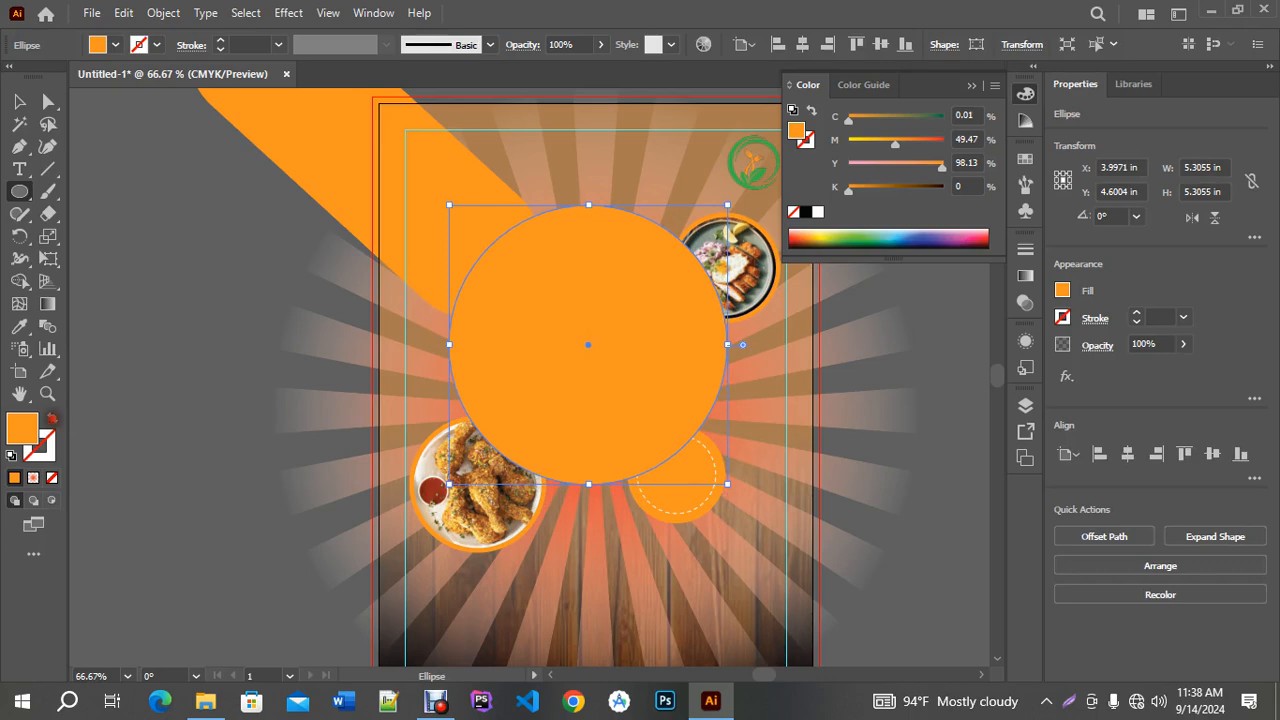
pyautogui.click(52, 419)
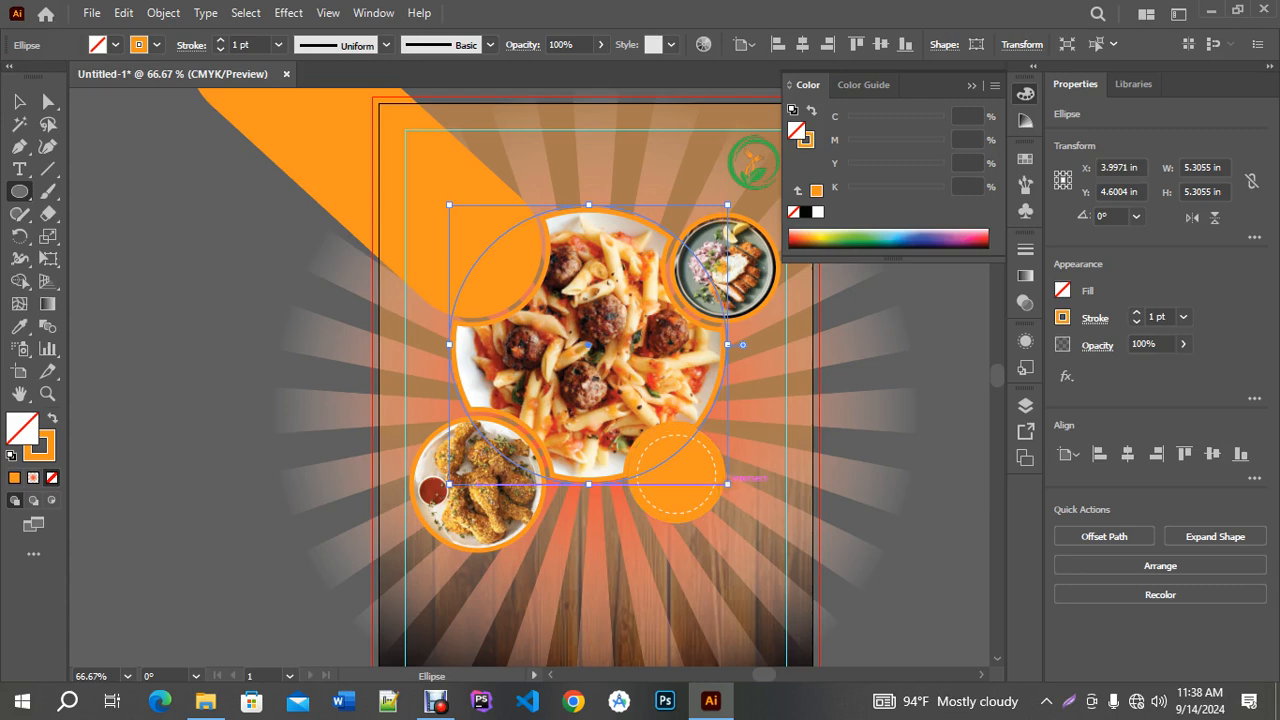
pyautogui.moveTo(728, 485); pyautogui.dragTo(730, 487)
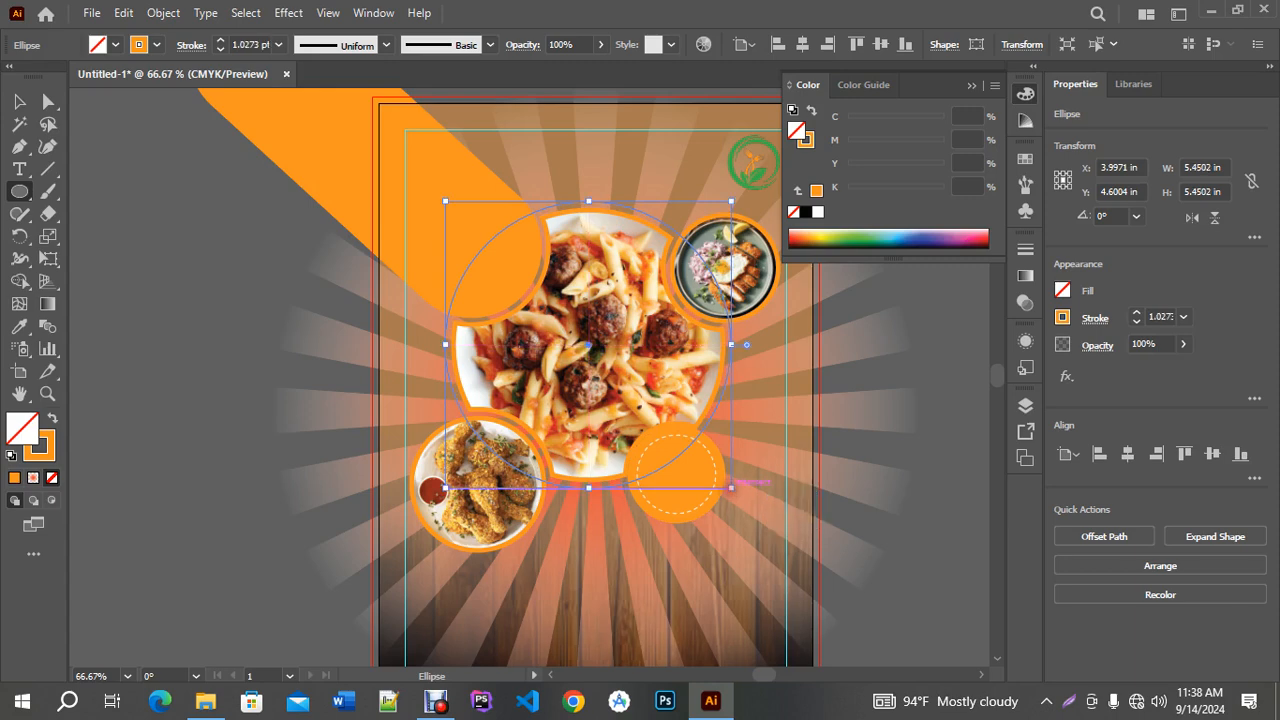
pyautogui.click(236, 335)
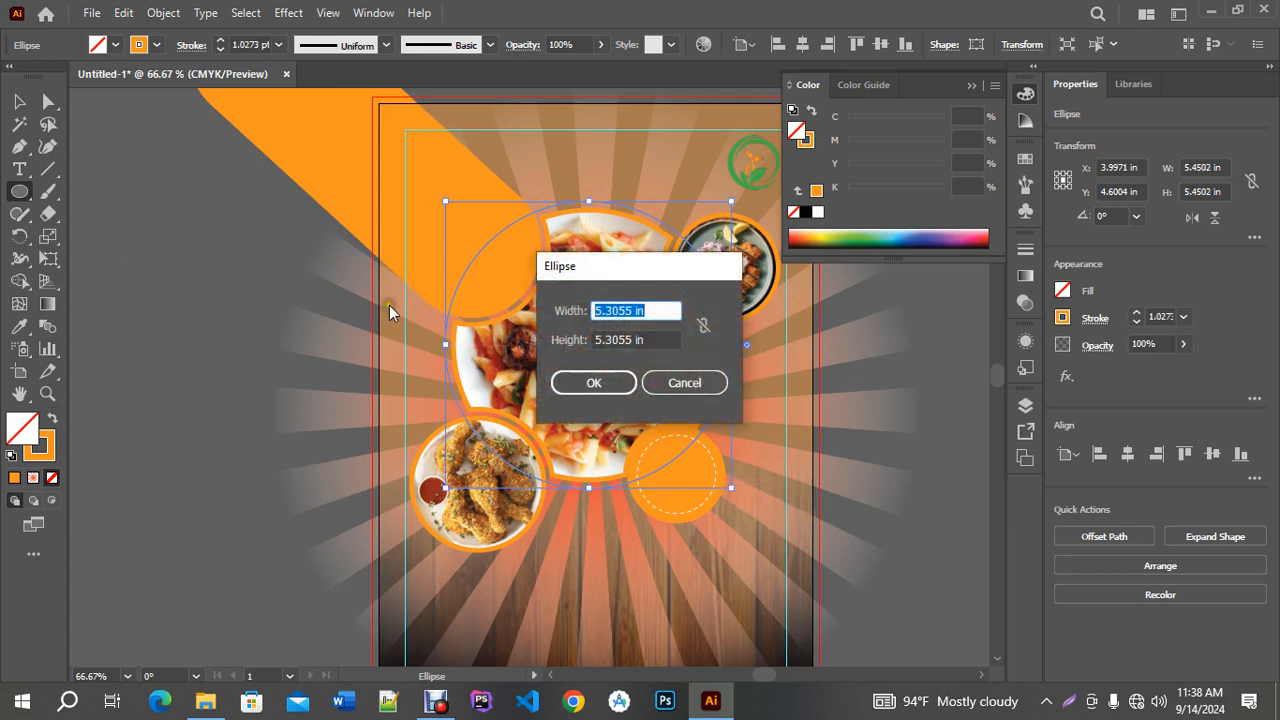
pyautogui.click(680, 382)
pyautogui.press('v')
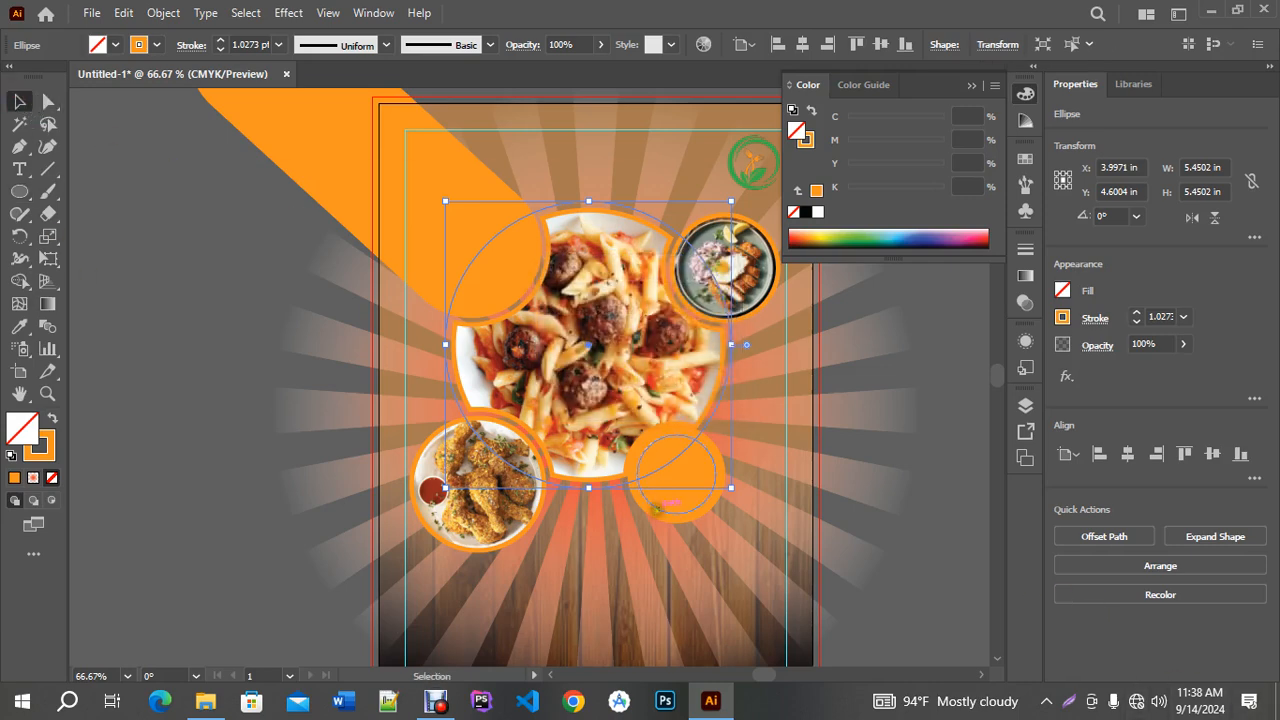
# Swap the outer small orange circle's fill to its stroke, and colour it and the large circle outline light blue.
pyautogui.click(656, 515)
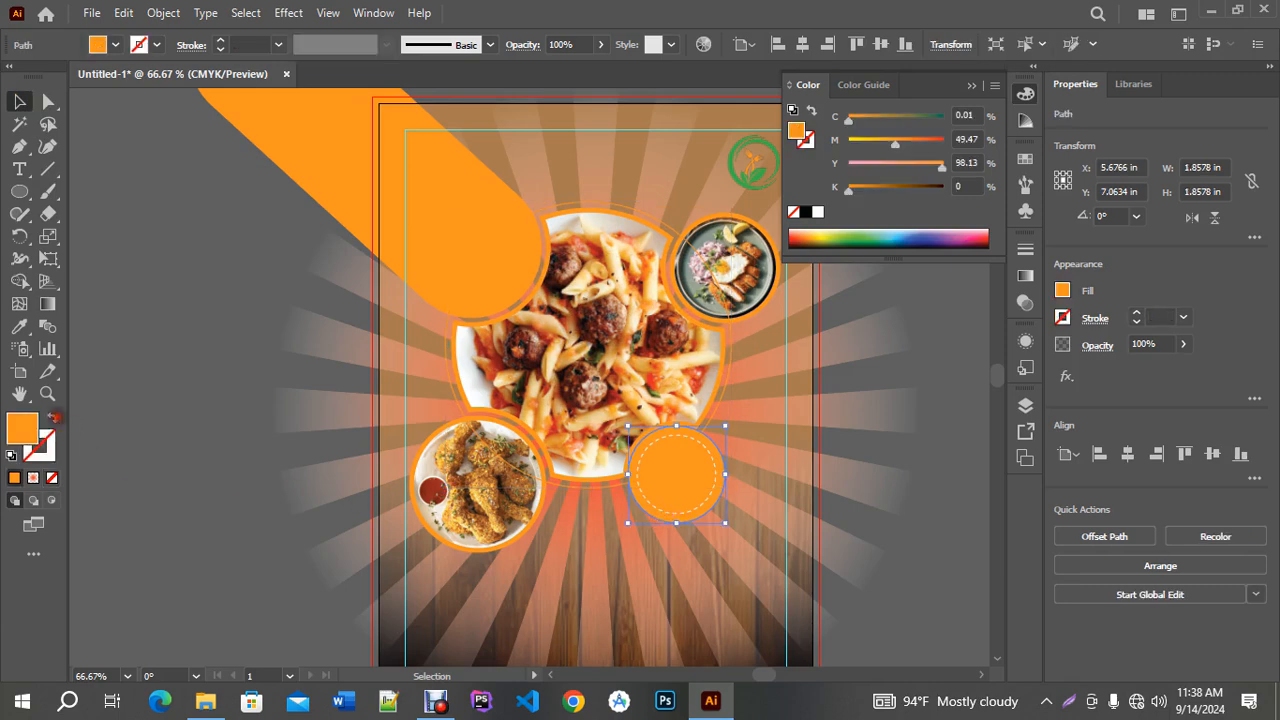
pyautogui.click(54, 418)
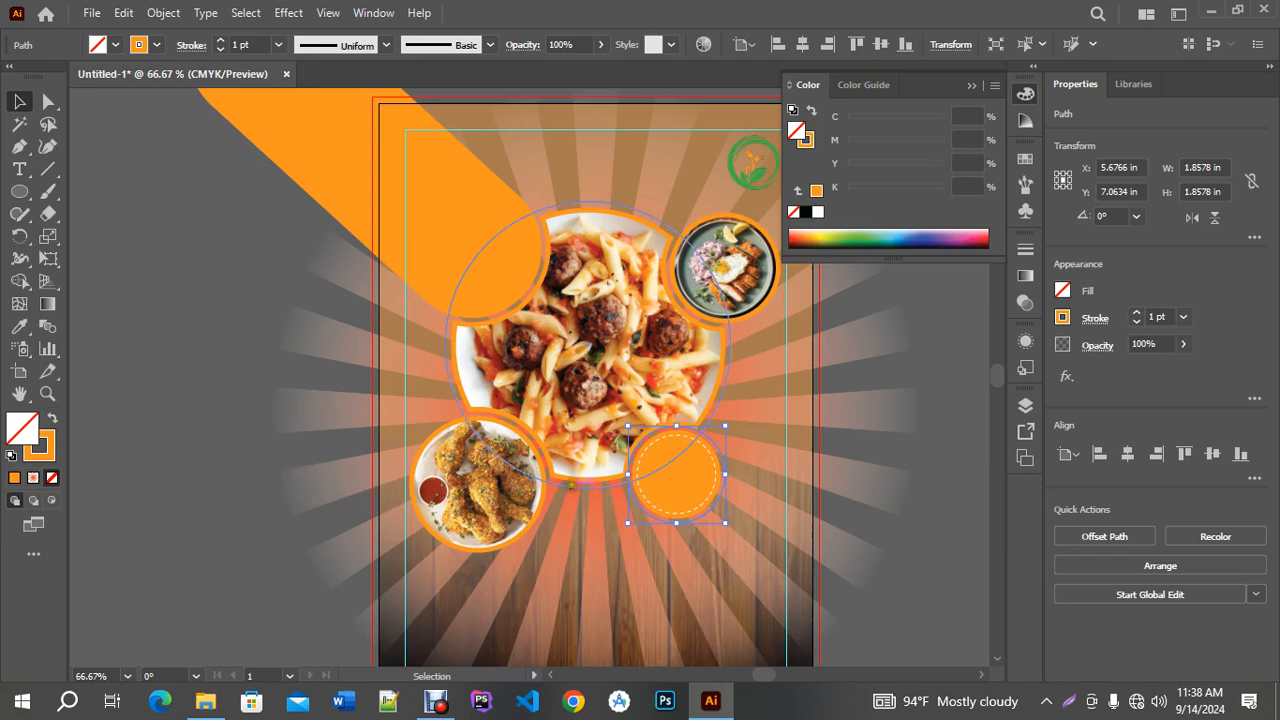
pyautogui.keyDown('shift'); pyautogui.click(570, 487); pyautogui.keyUp('shift')
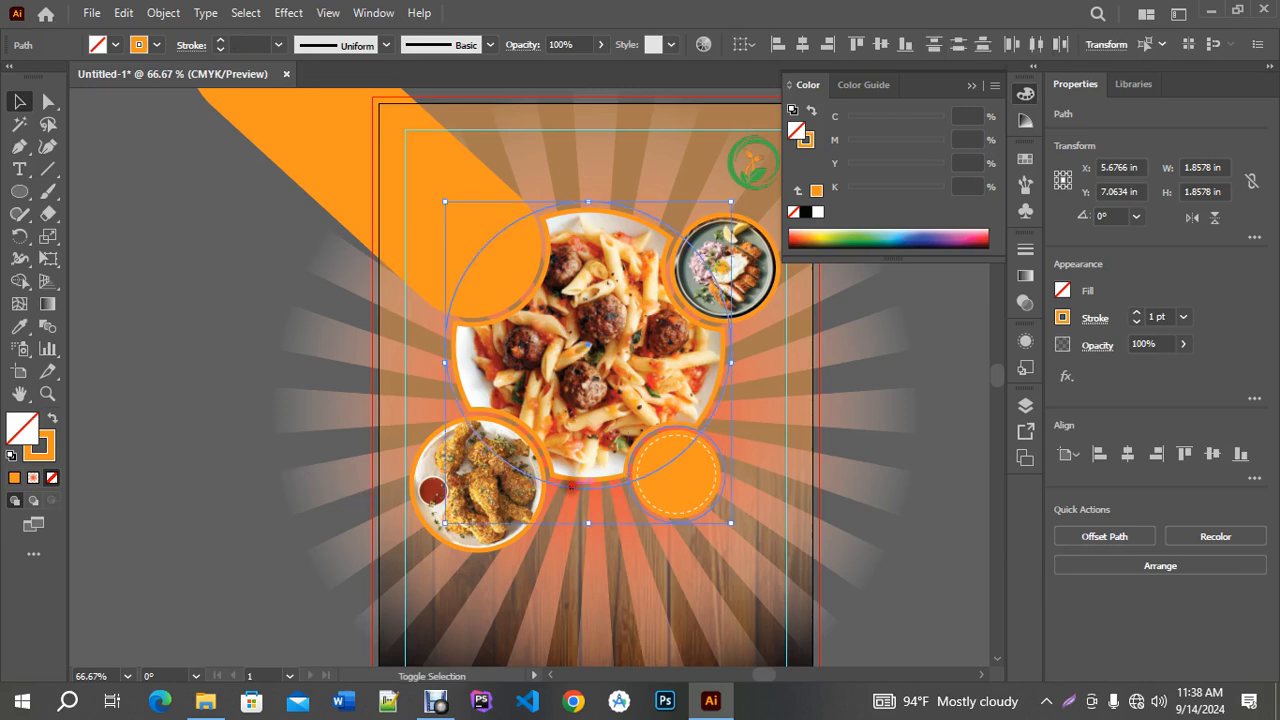
pyautogui.click(156, 46)
pyautogui.click(104, 76)
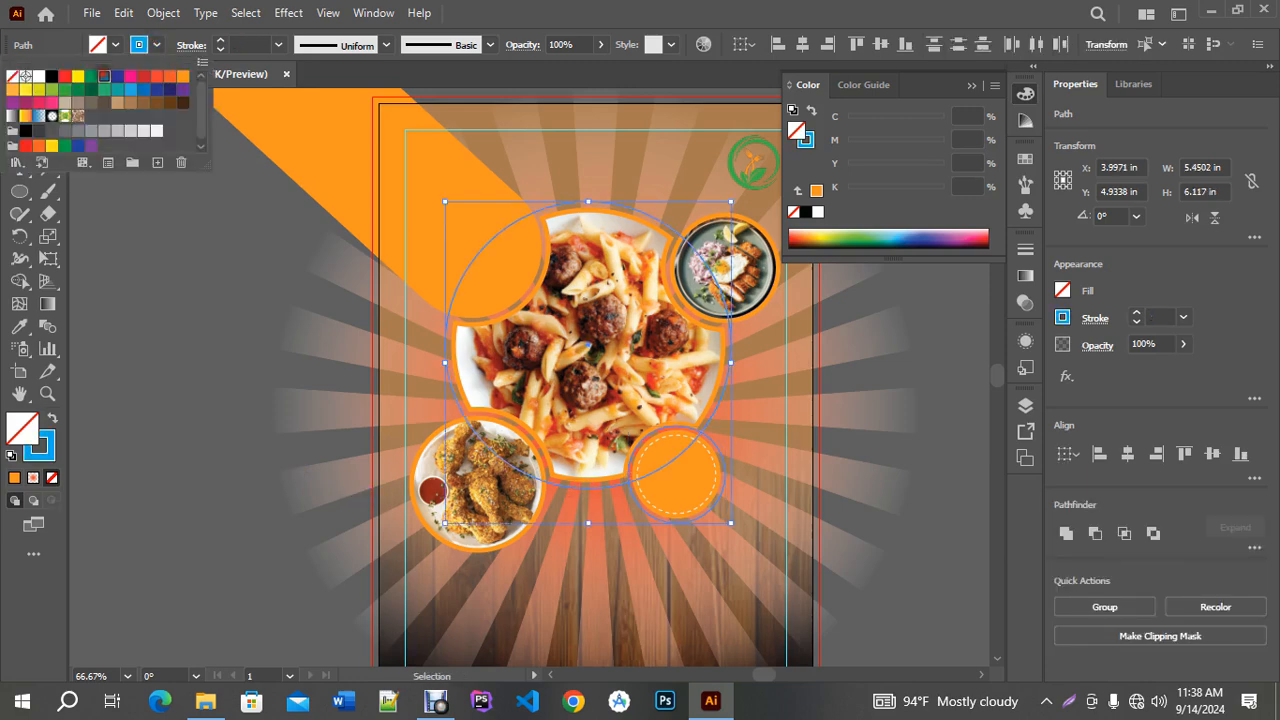
pyautogui.click(165, 352)
pyautogui.click(266, 496)
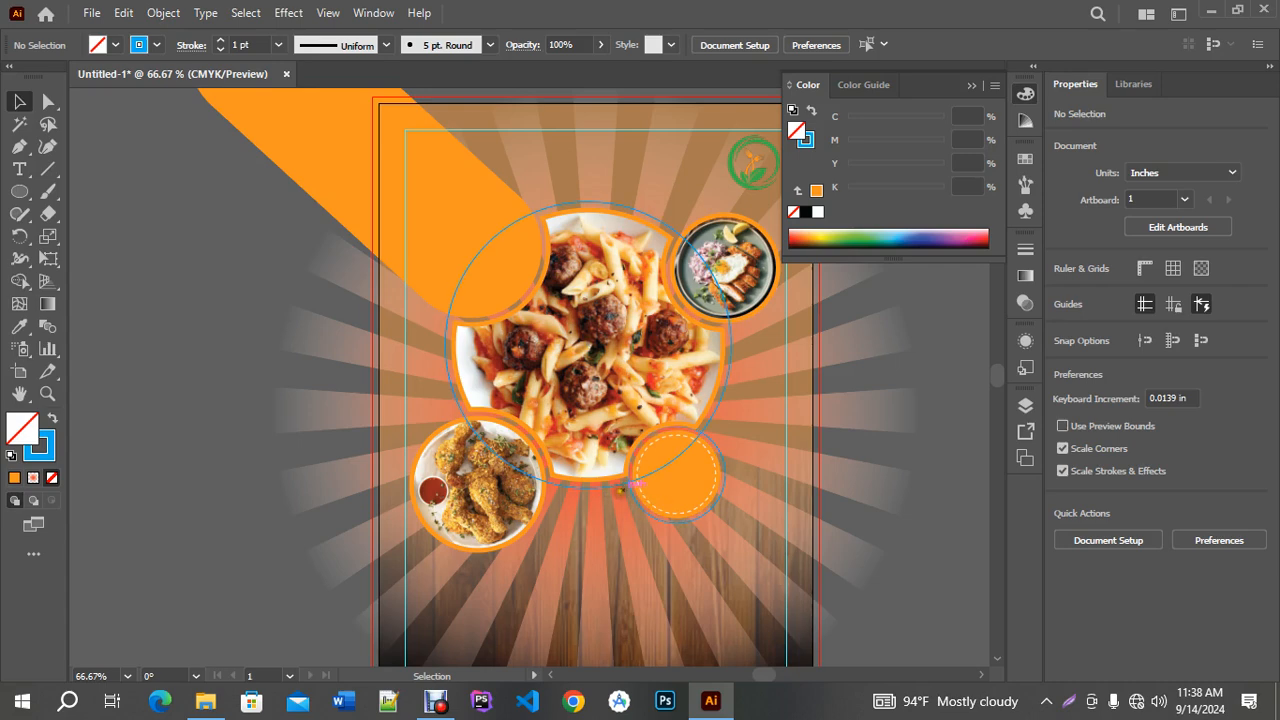
# Merge the large circle outline and the overlapping small circle outline into one shape with the Shape Builder tool.
pyautogui.click(612, 486)
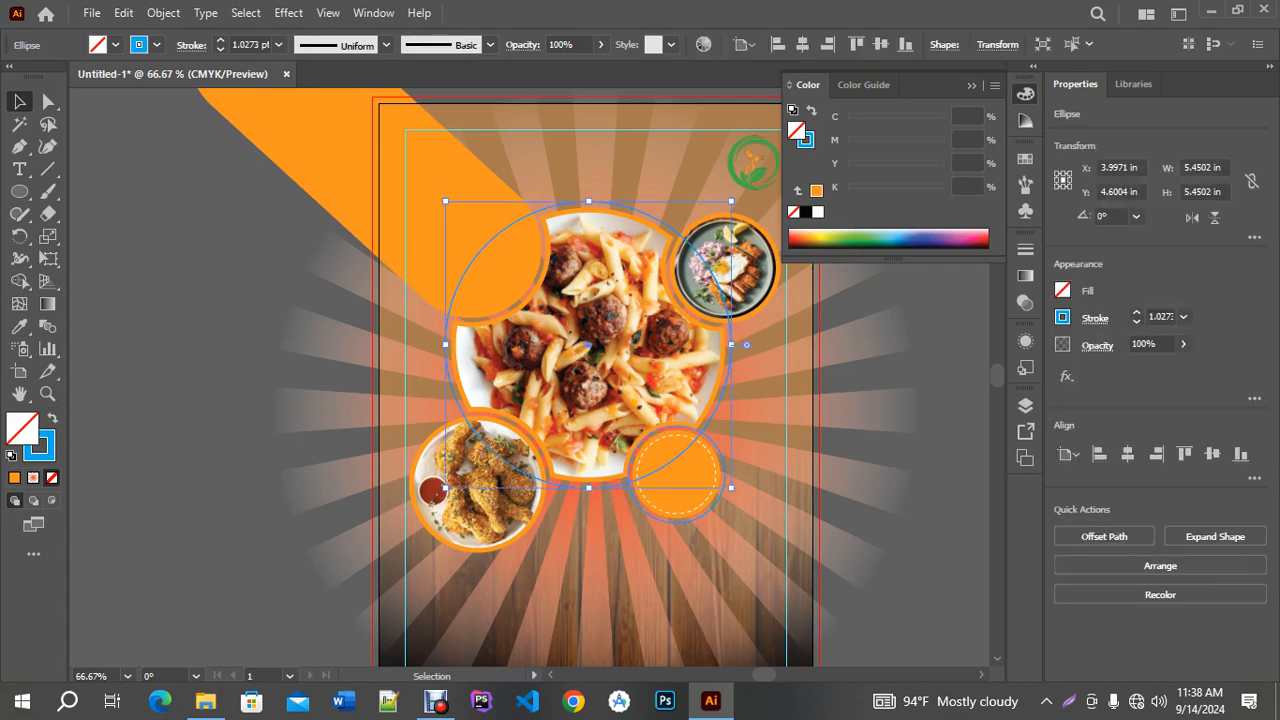
pyautogui.keyDown('shift'); pyautogui.click(633, 512); pyautogui.keyUp('shift')
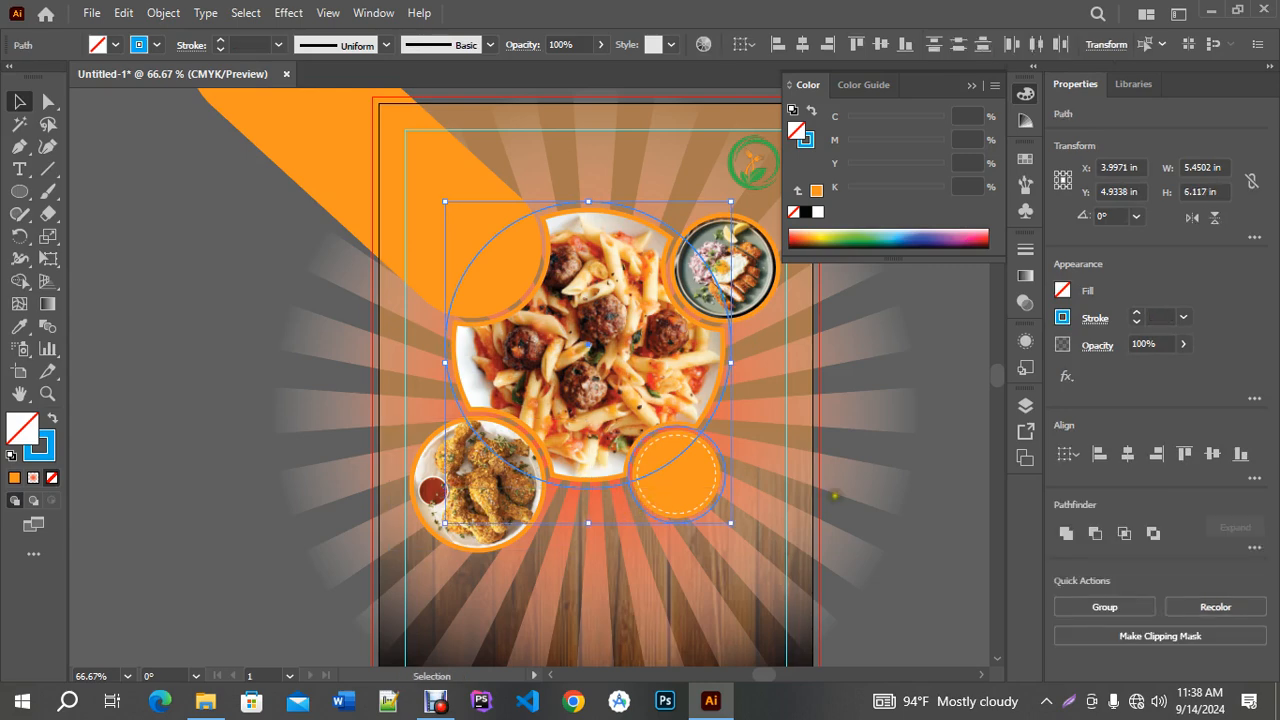
pyautogui.keyDown('alt'); pyautogui.scroll(1, 867, 474); pyautogui.keyUp('alt')
pyautogui.keyDown('alt'); pyautogui.scroll(1, 867, 474); pyautogui.keyUp('alt')
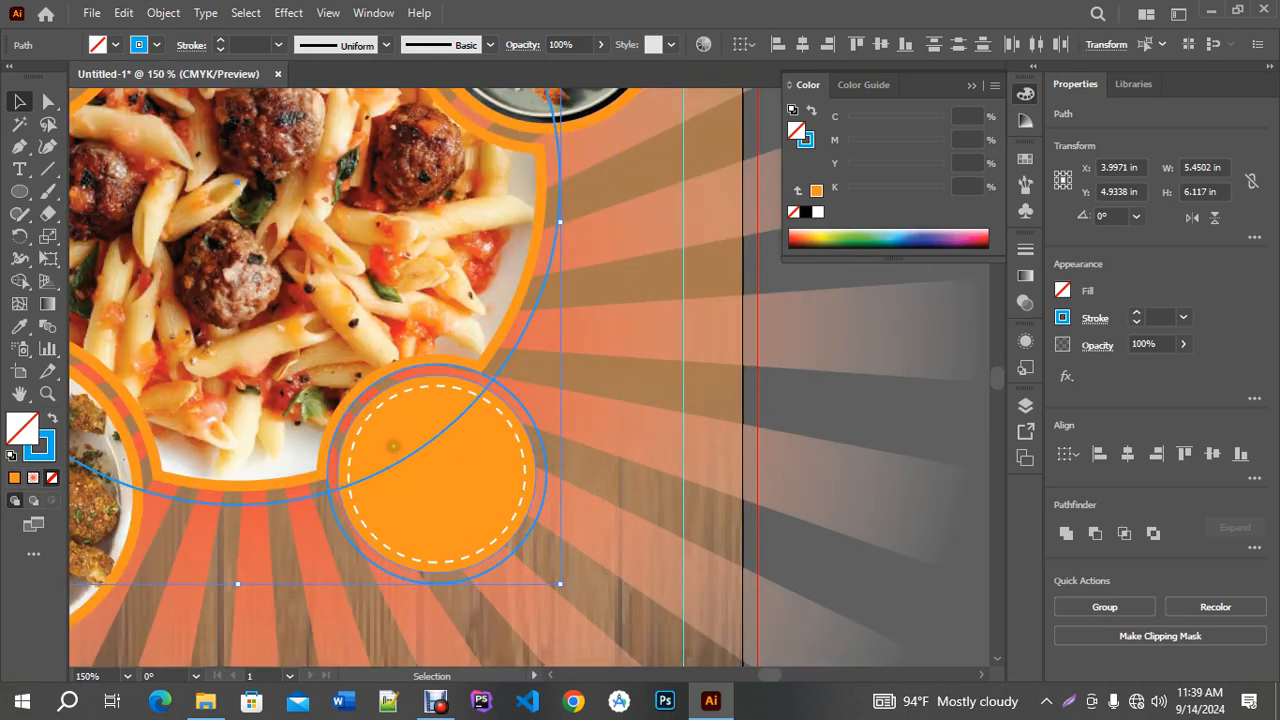
pyautogui.click(24, 282)
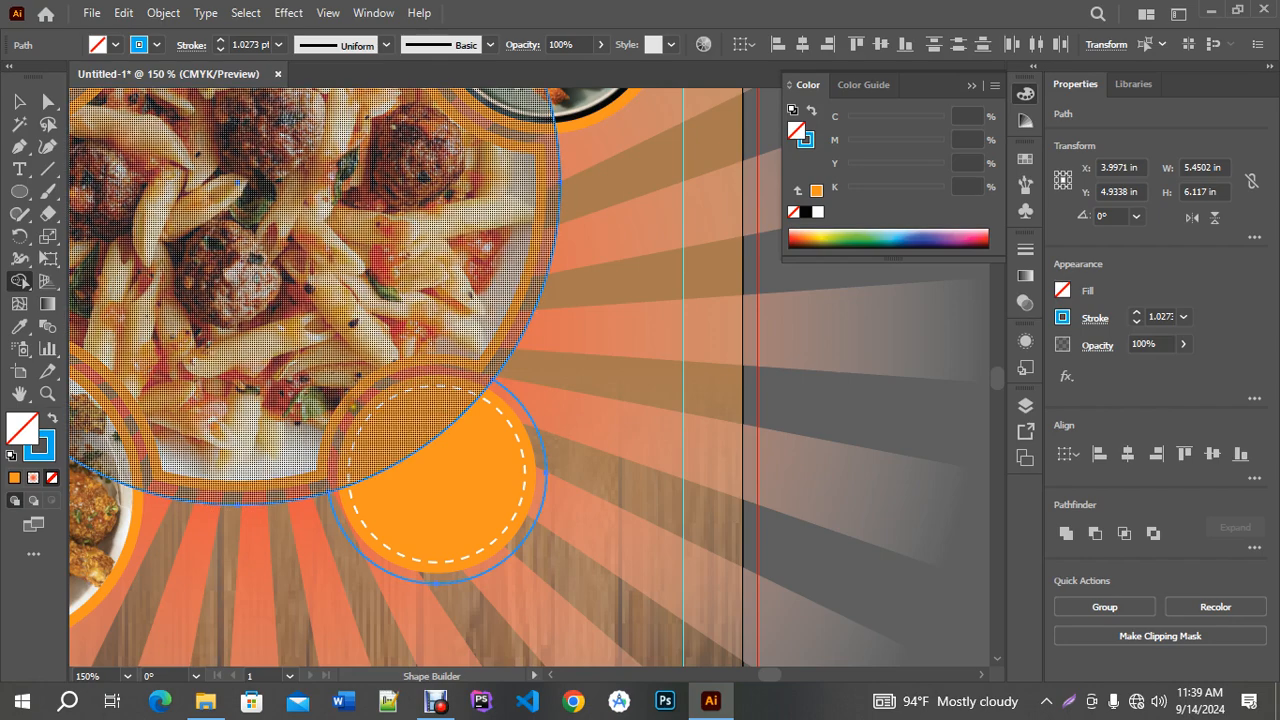
pyautogui.moveTo(421, 449); pyautogui.dragTo(388, 444)
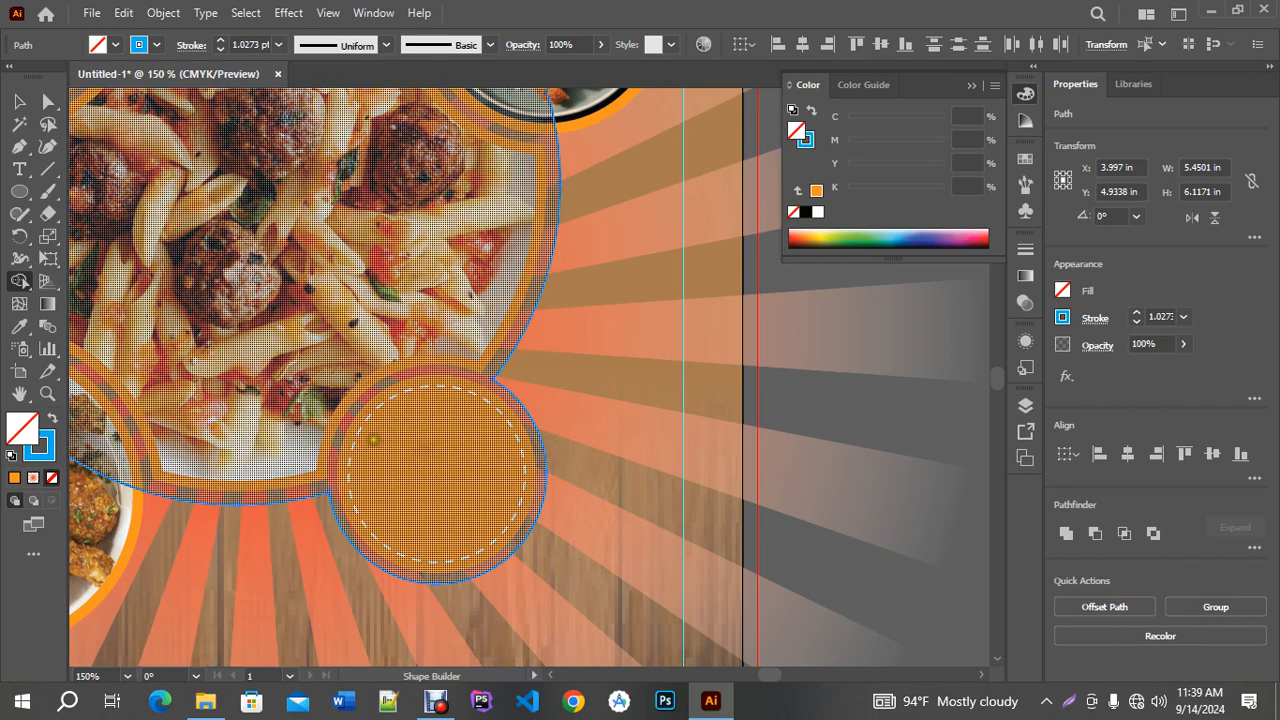
pyautogui.click(19, 101)
# Give the merged outline a white dashed stroke with a 5 pt dash.
pyautogui.scroll(-2, 828, 440)
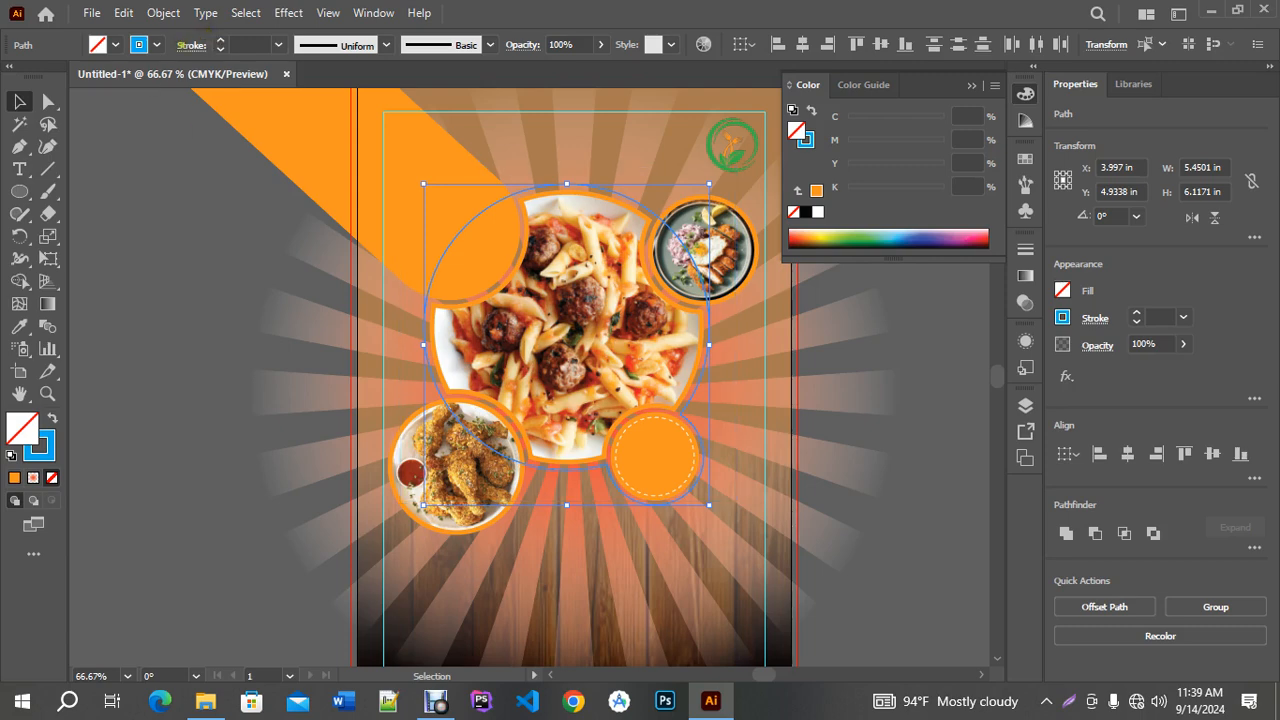
pyautogui.click(156, 44)
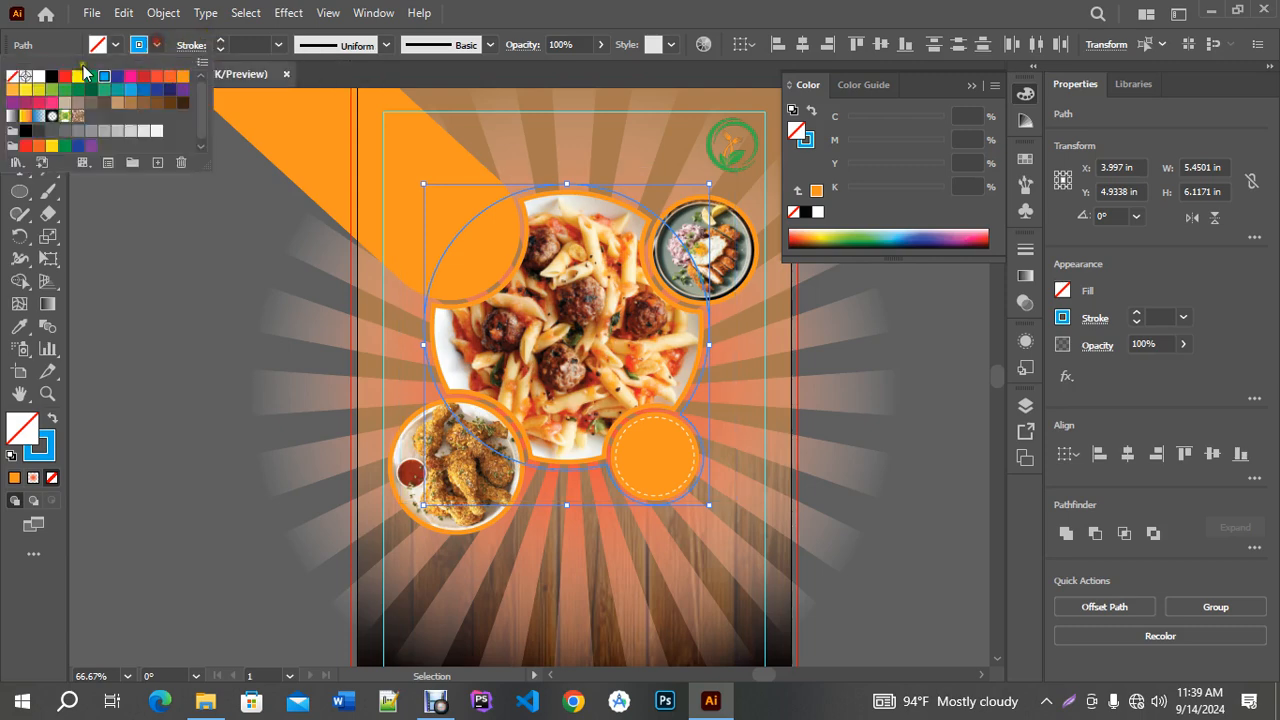
pyautogui.click(39, 77)
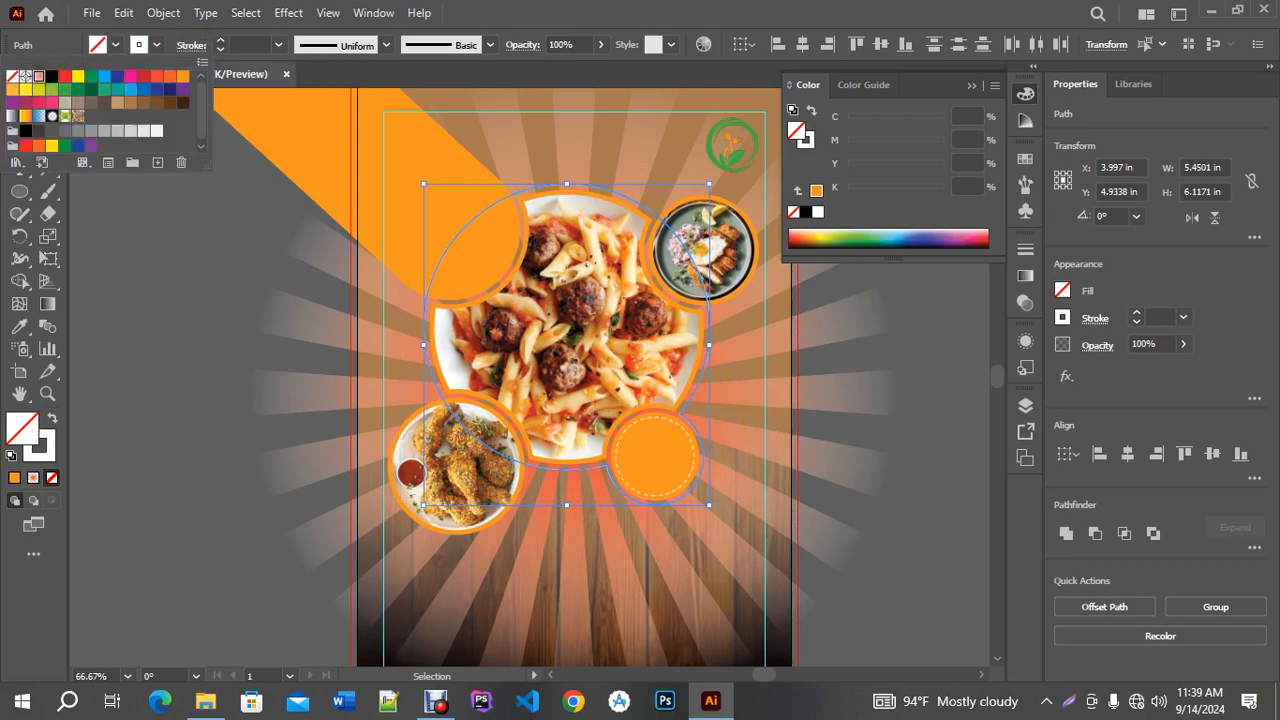
pyautogui.click(193, 45)
pyautogui.click(197, 45)
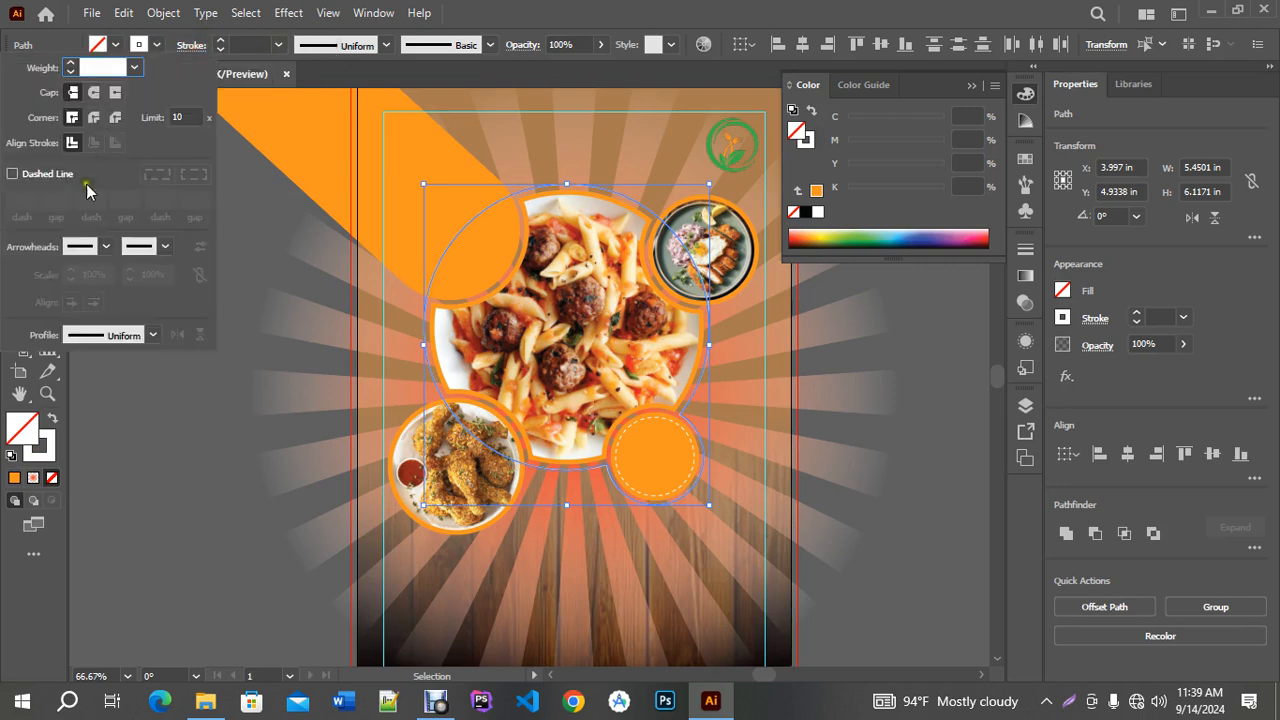
pyautogui.click(12, 174)
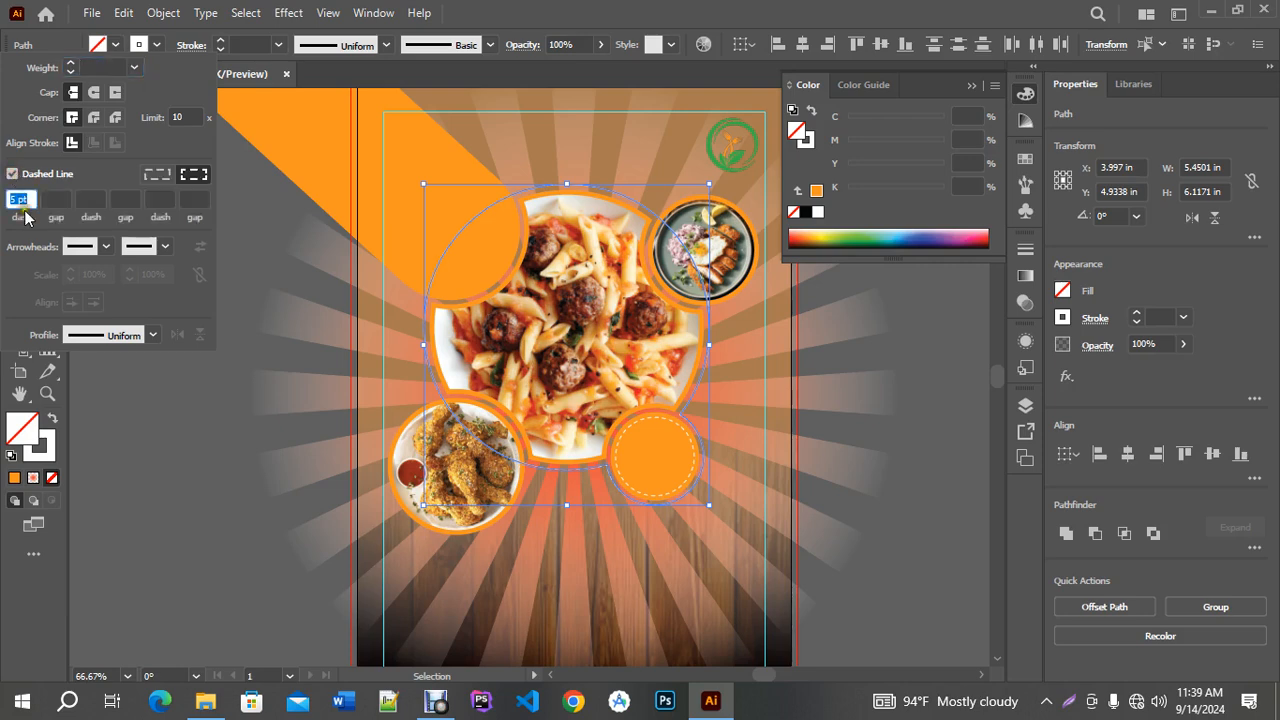
pyautogui.click(205, 423)
pyautogui.click(205, 423)
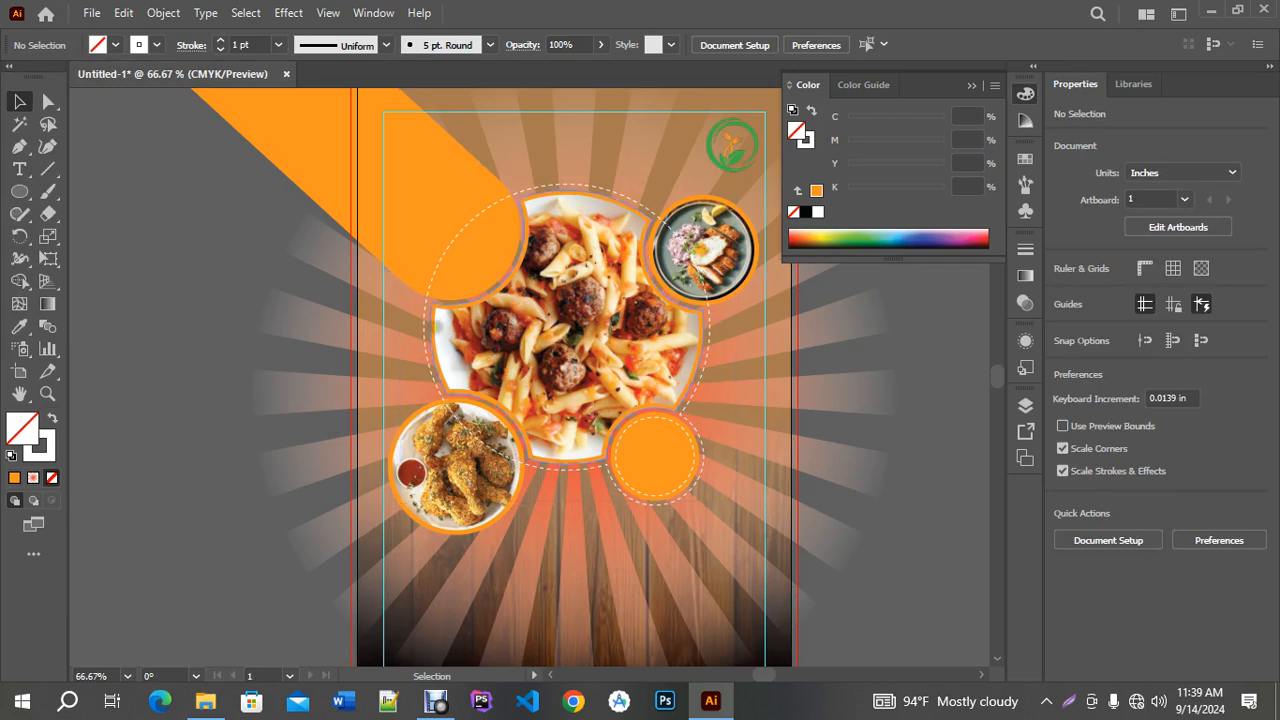
# Bring the fried chicken plate, the diagonal orange bar and the small egg dish plate with their rings to the front.
pyautogui.click(428, 209)
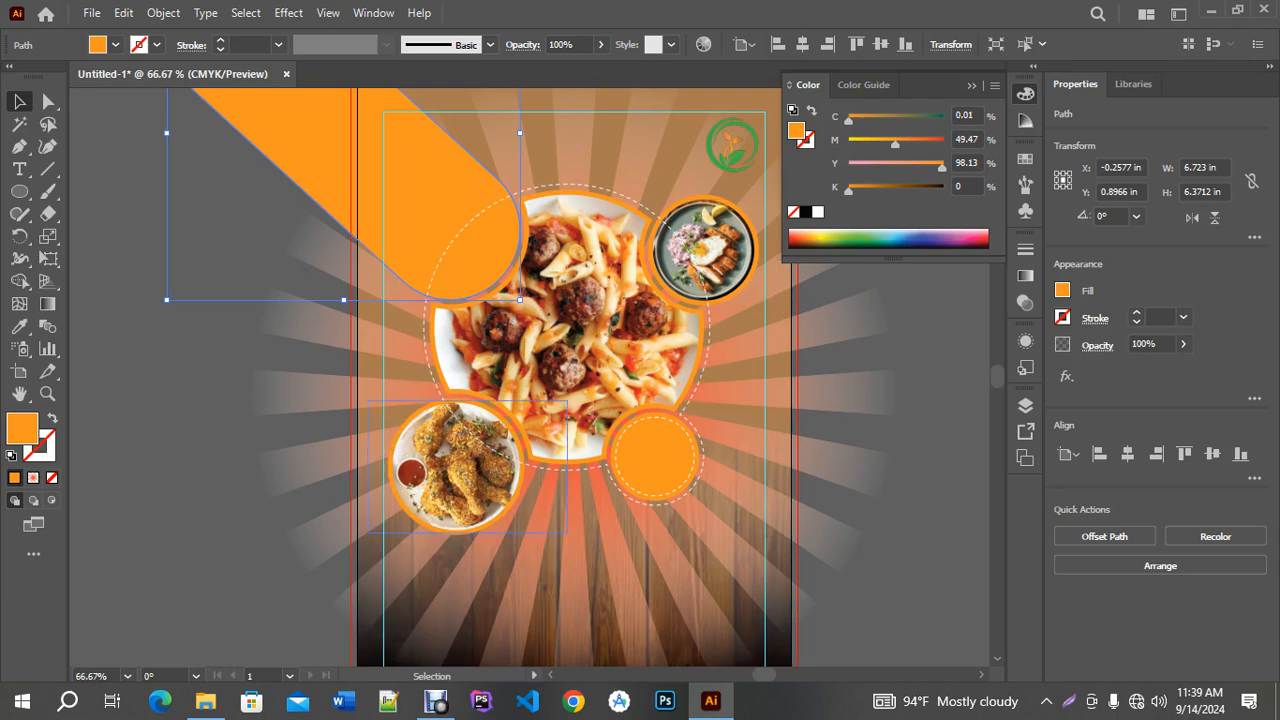
pyautogui.click(325, 437)
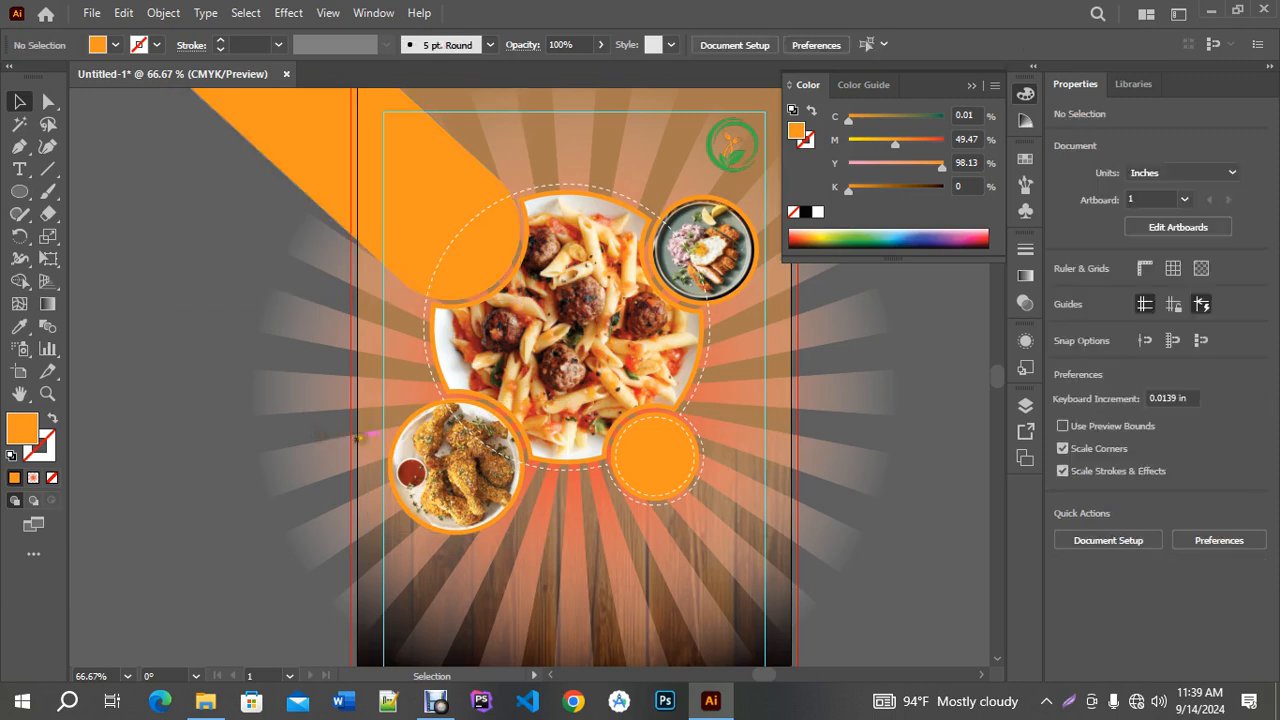
pyautogui.click(420, 492)
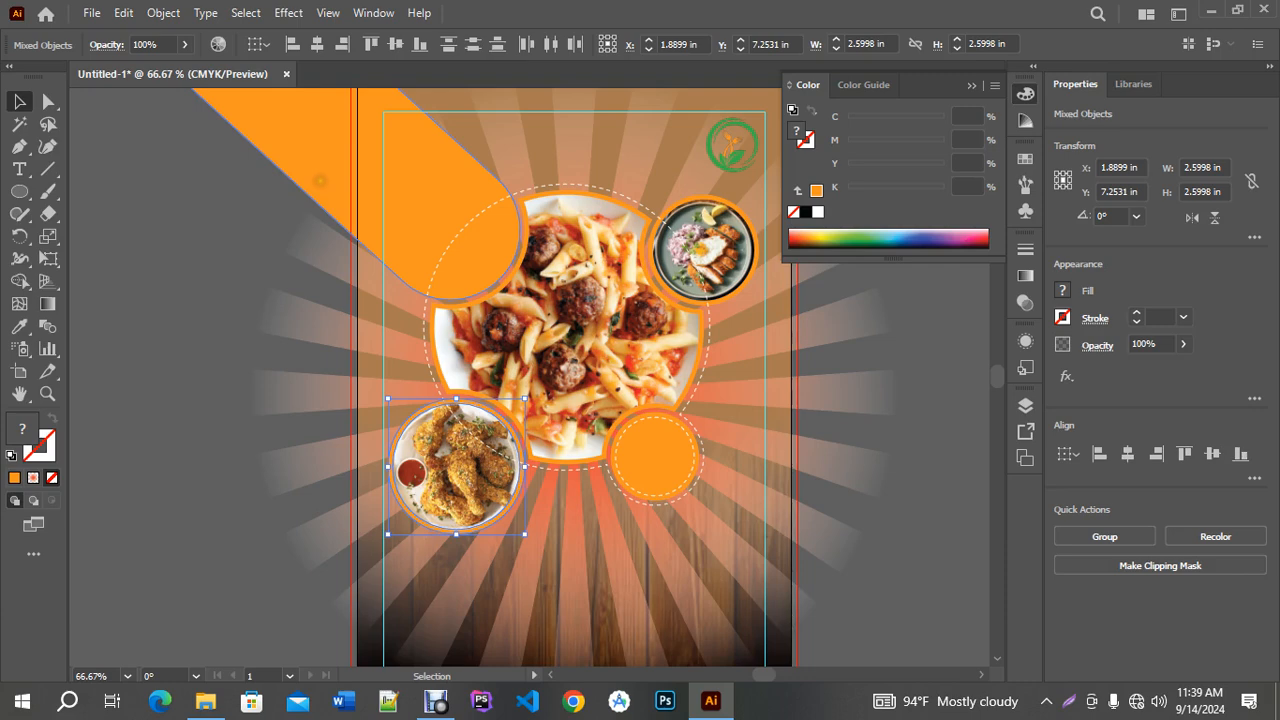
pyautogui.keyDown('shift'); pyautogui.click(318, 180); pyautogui.keyUp('shift')
pyautogui.keyDown('shift'); pyautogui.click(712, 215); pyautogui.keyUp('shift')
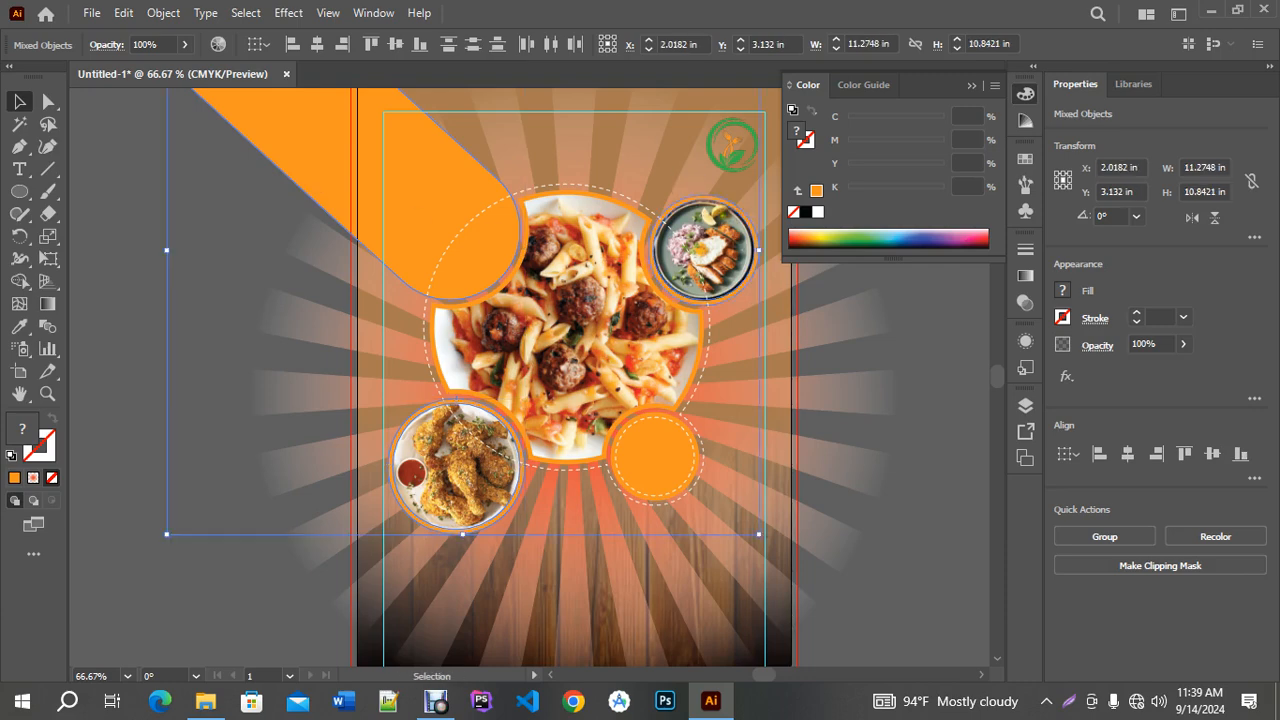
pyautogui.rightClick(722, 214)
pyautogui.moveTo(775, 455)
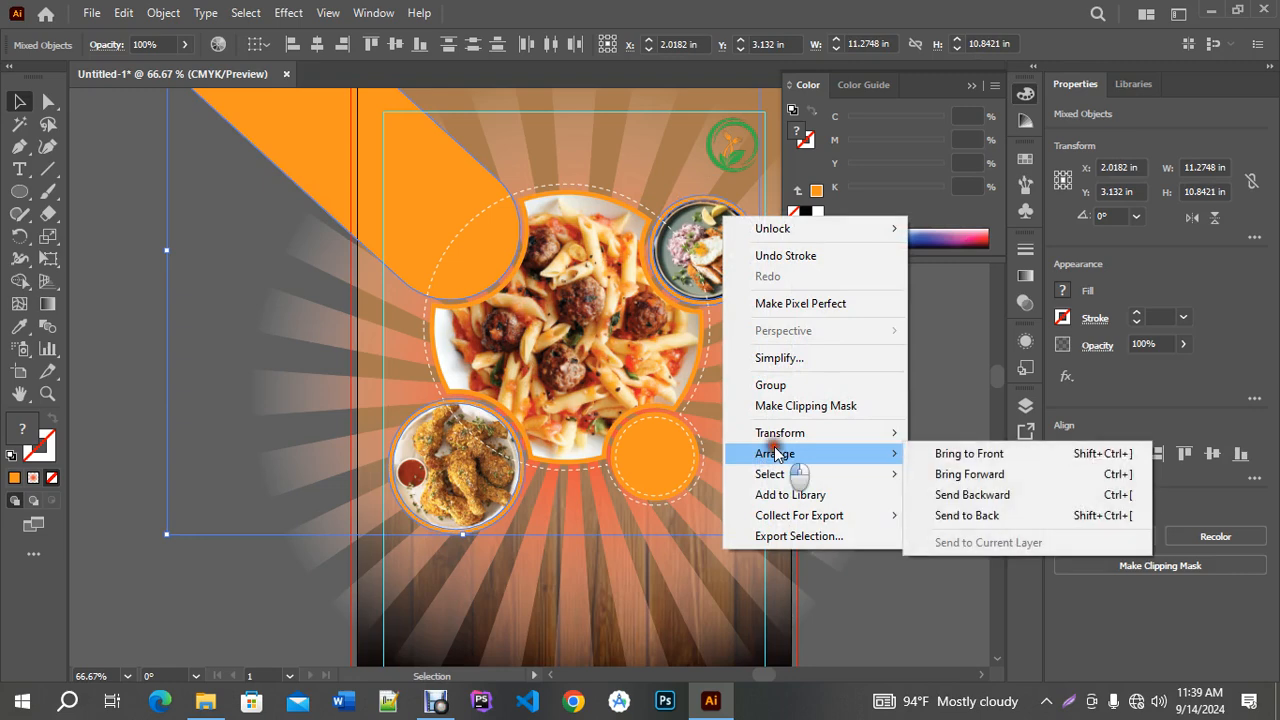
pyautogui.click(967, 458)
pyautogui.click(877, 477)
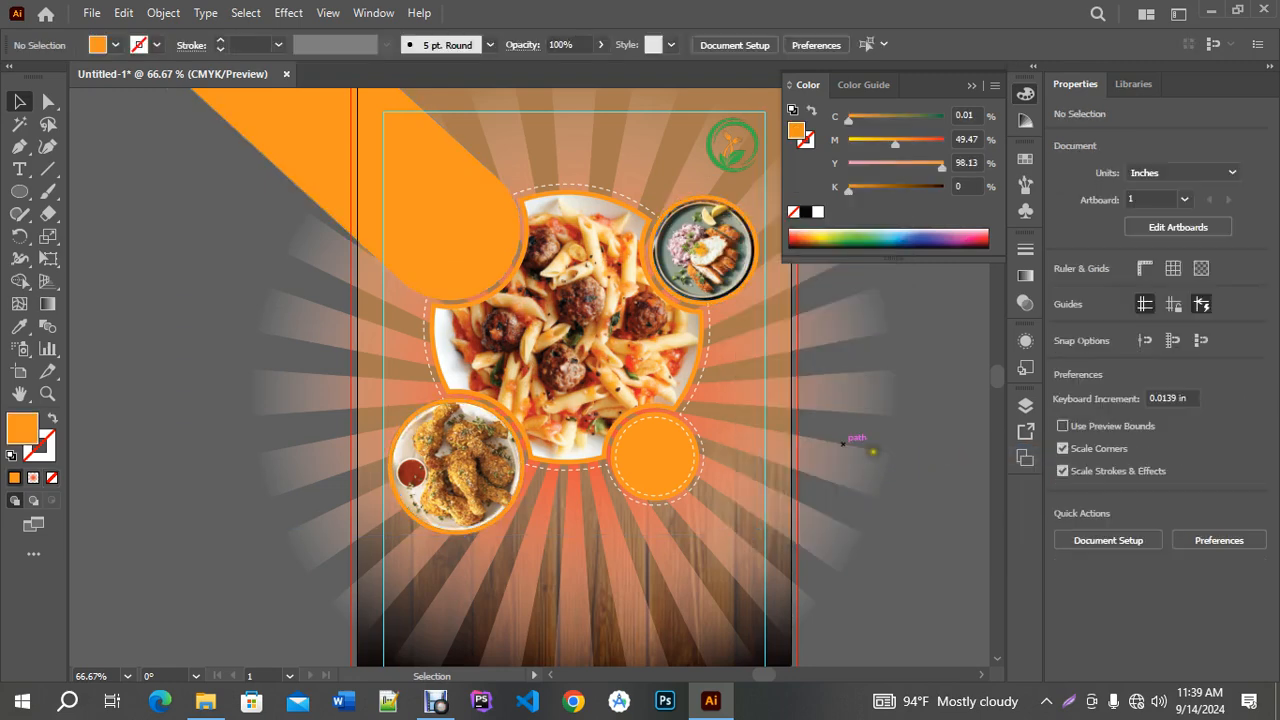
# Add the point text "enjoy" on the empty canvas outside the artboard, beside the diagonal orange bar.
pyautogui.scroll(1, 853, 463)
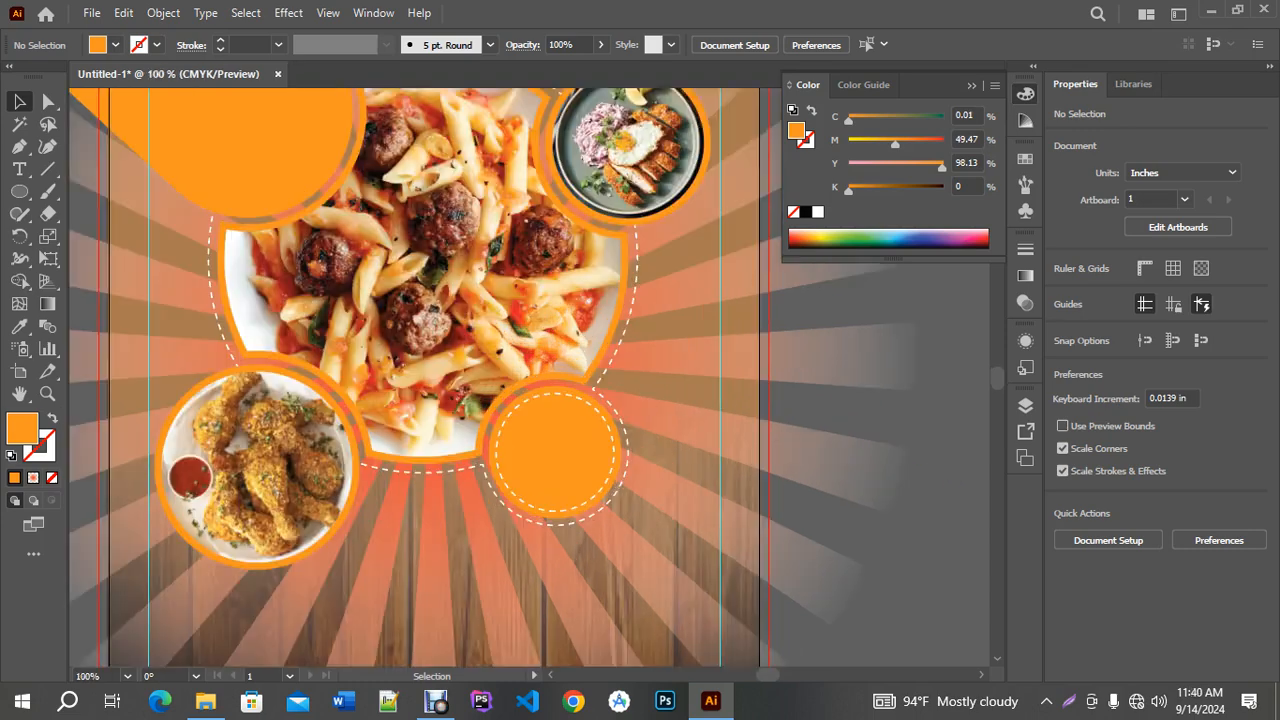
pyautogui.scroll(3, 1001, 375)
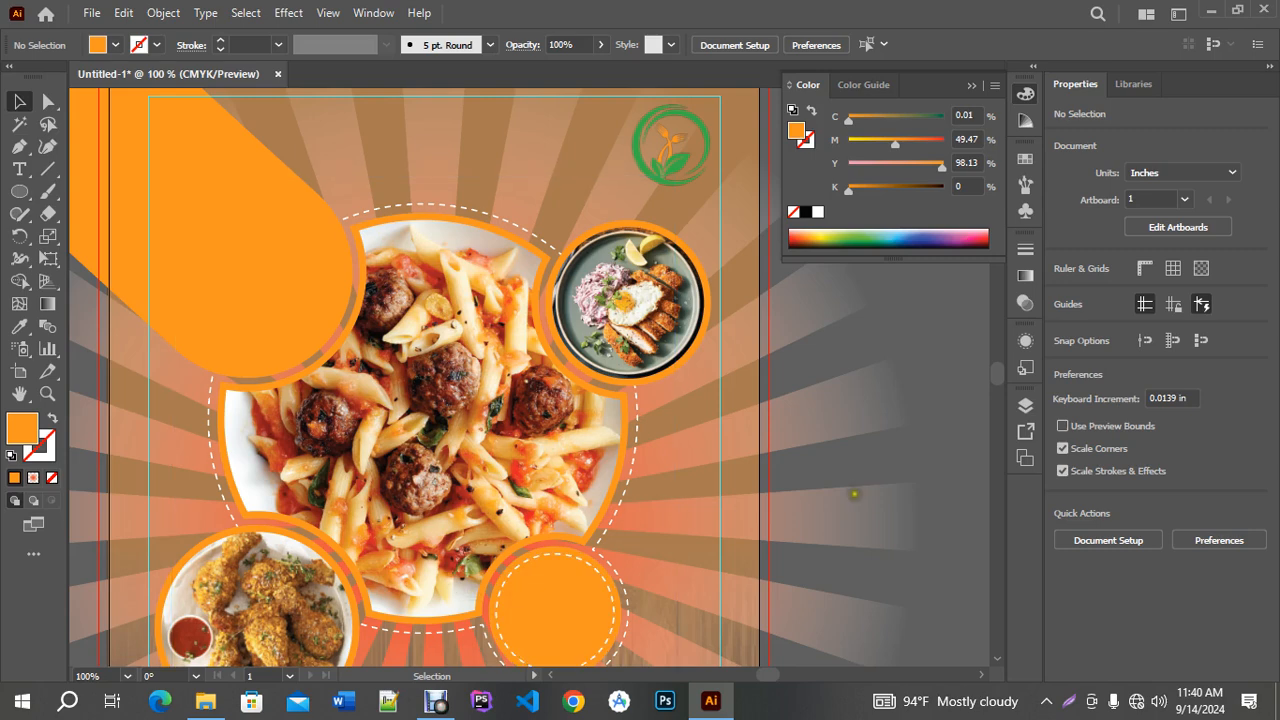
pyautogui.scroll(-1, 852, 505)
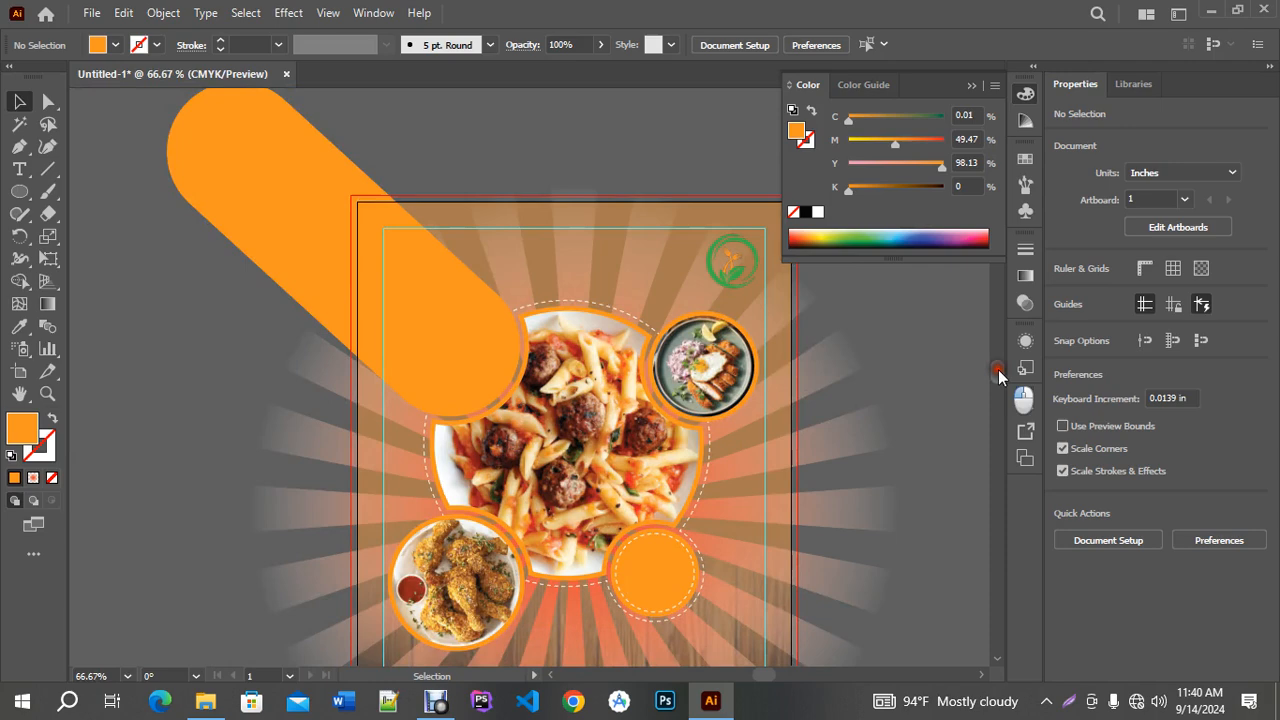
pyautogui.scroll(-2, 1020, 398)
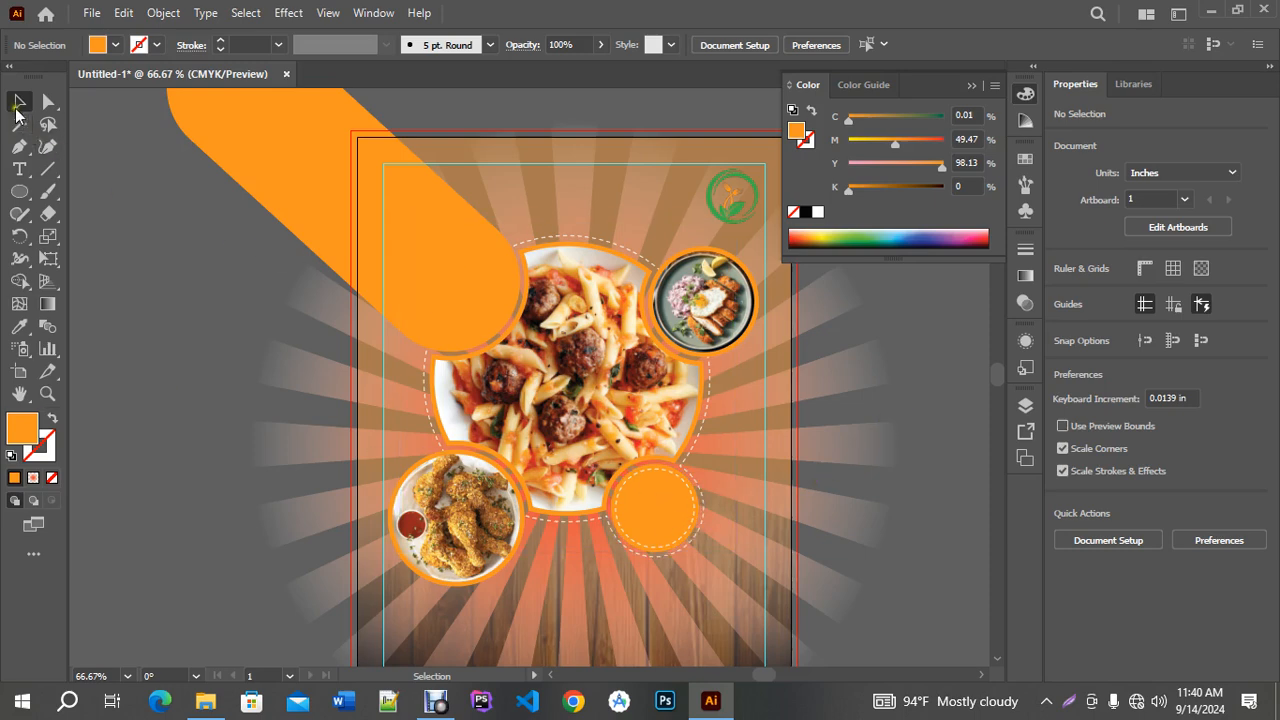
pyautogui.click(20, 169)
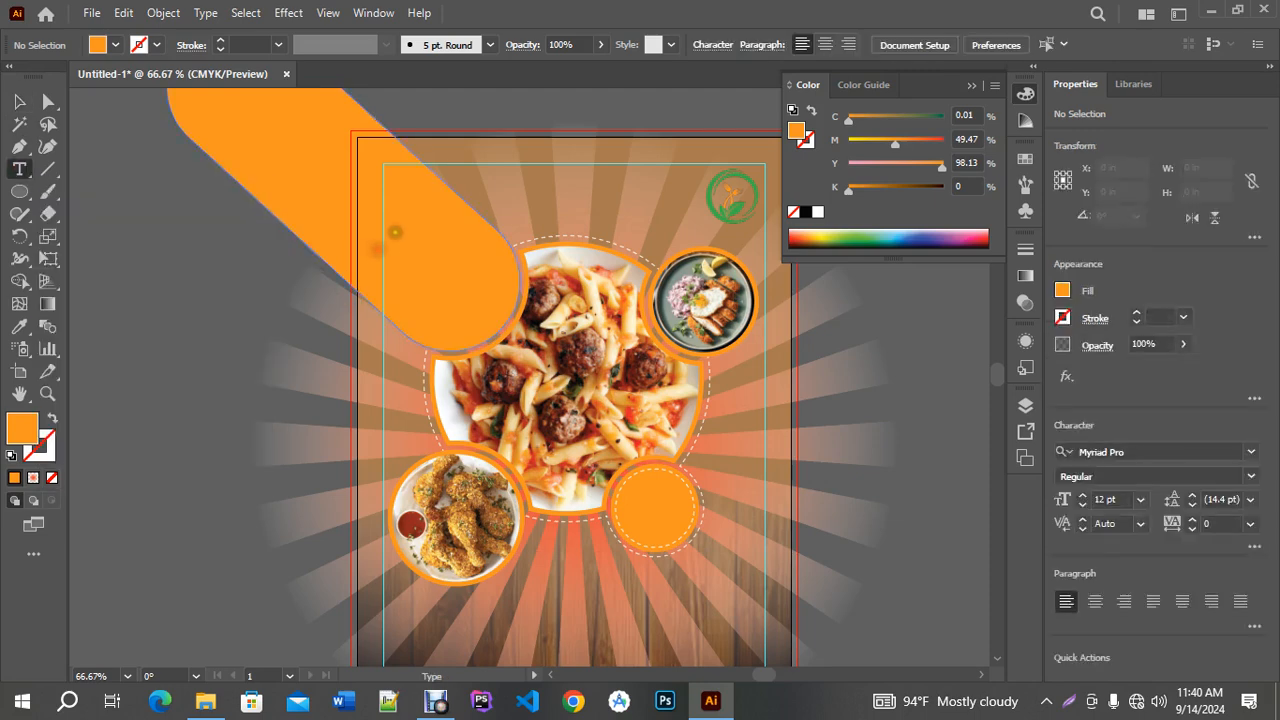
pyautogui.click(126, 246)
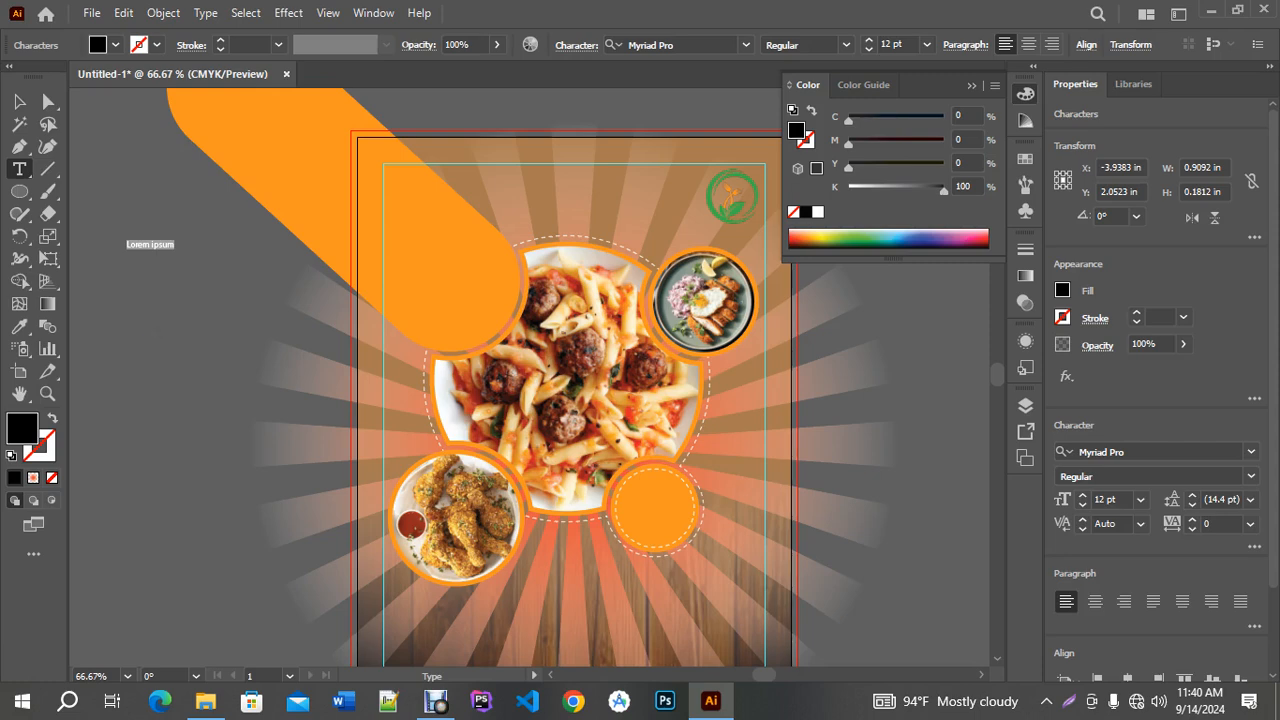
pyautogui.write('enjoy')
pyautogui.press('Escape')
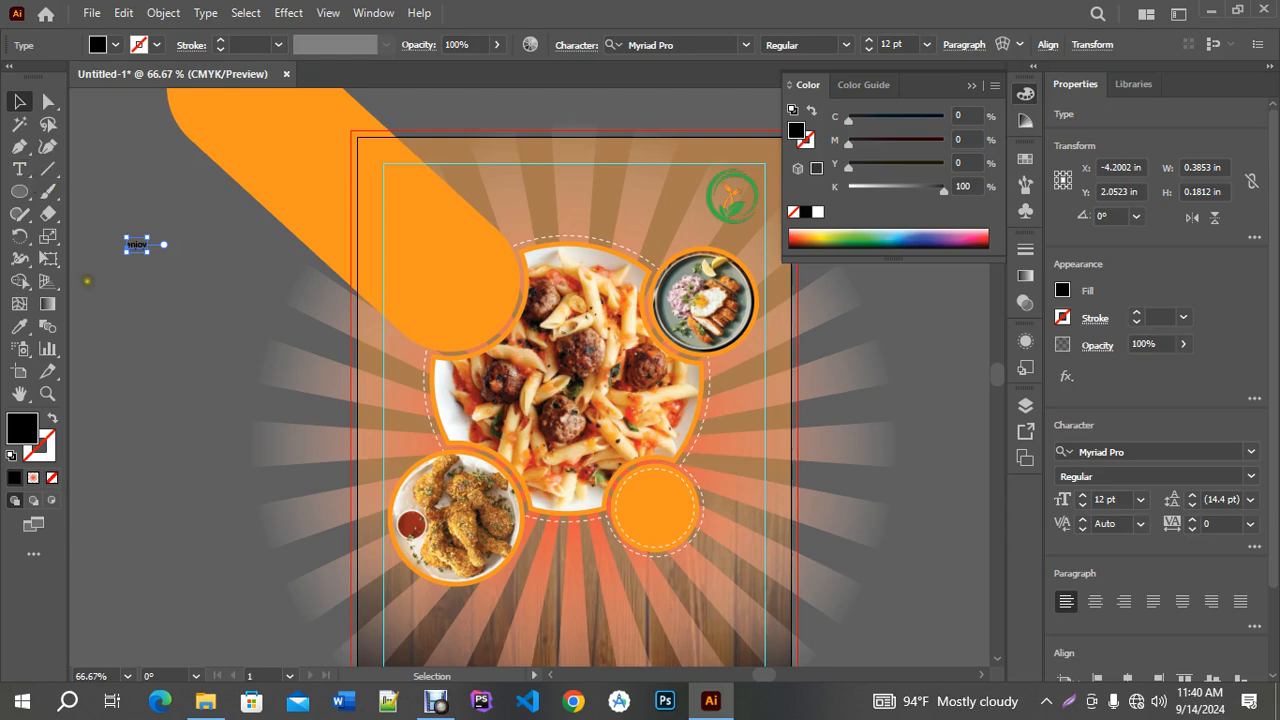
# Add the two-line point text "healthy Food" on the canvas below "enjoy" and centre-align it.
pyautogui.click(87, 279)
pyautogui.press('t')
pyautogui.click(123, 279)
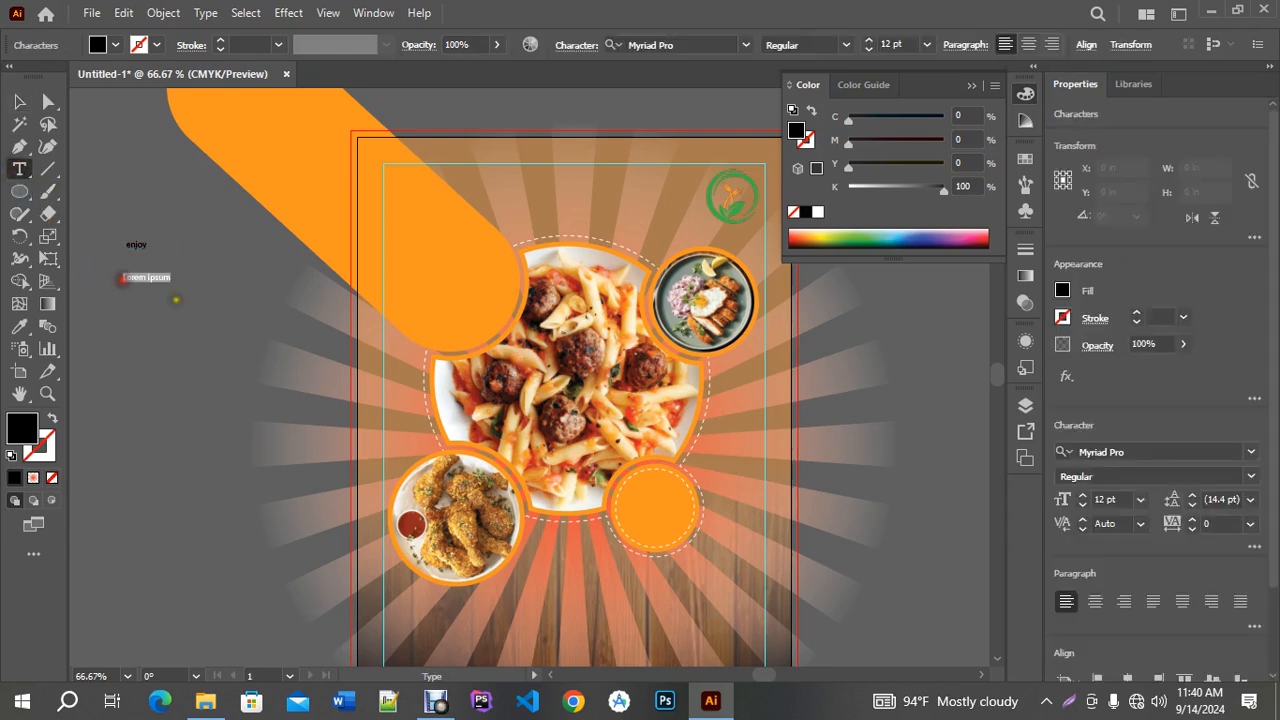
pyautogui.write('hi')
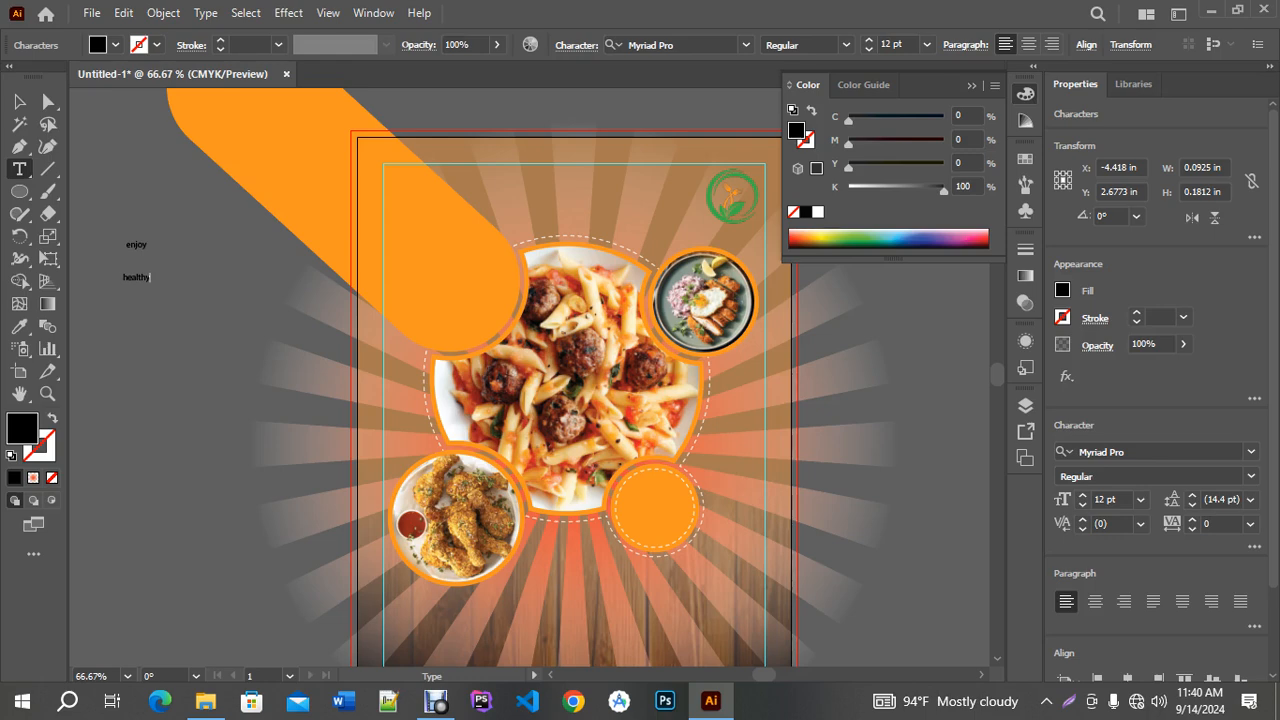
pyautogui.write('althy')
pyautogui.press('Return')
pyautogui.press('Escape')
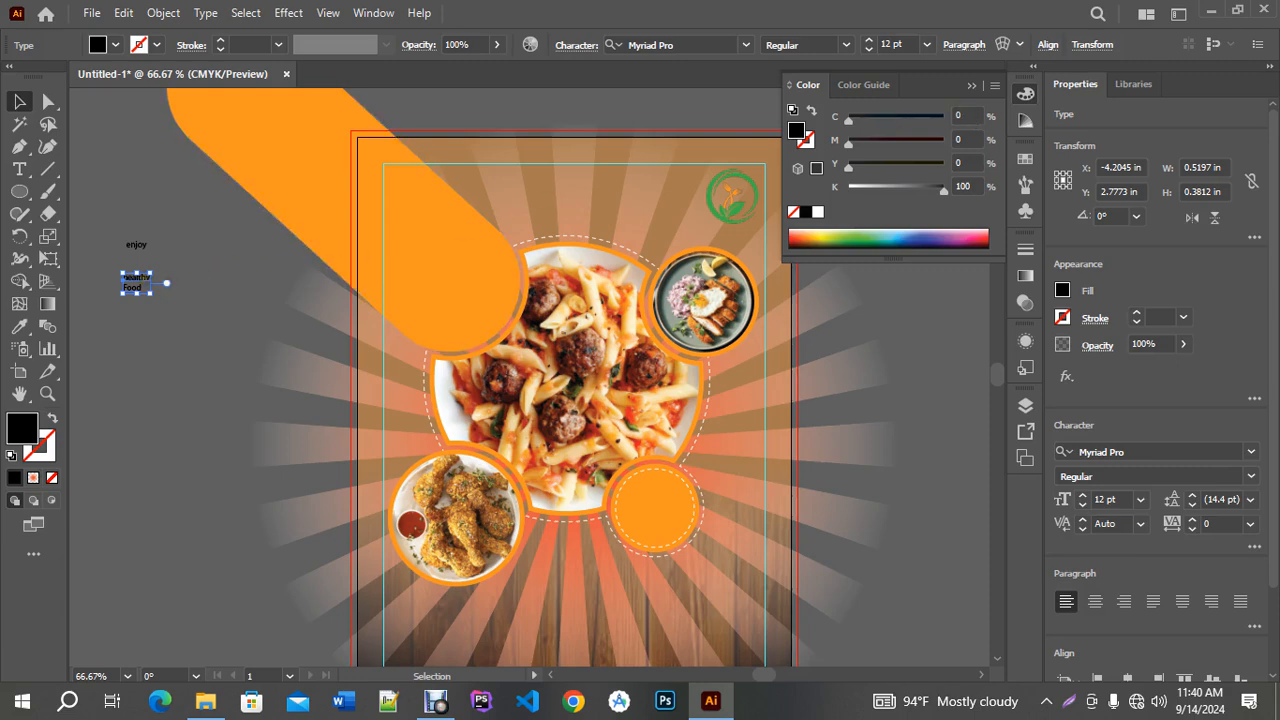
pyautogui.click(1096, 602)
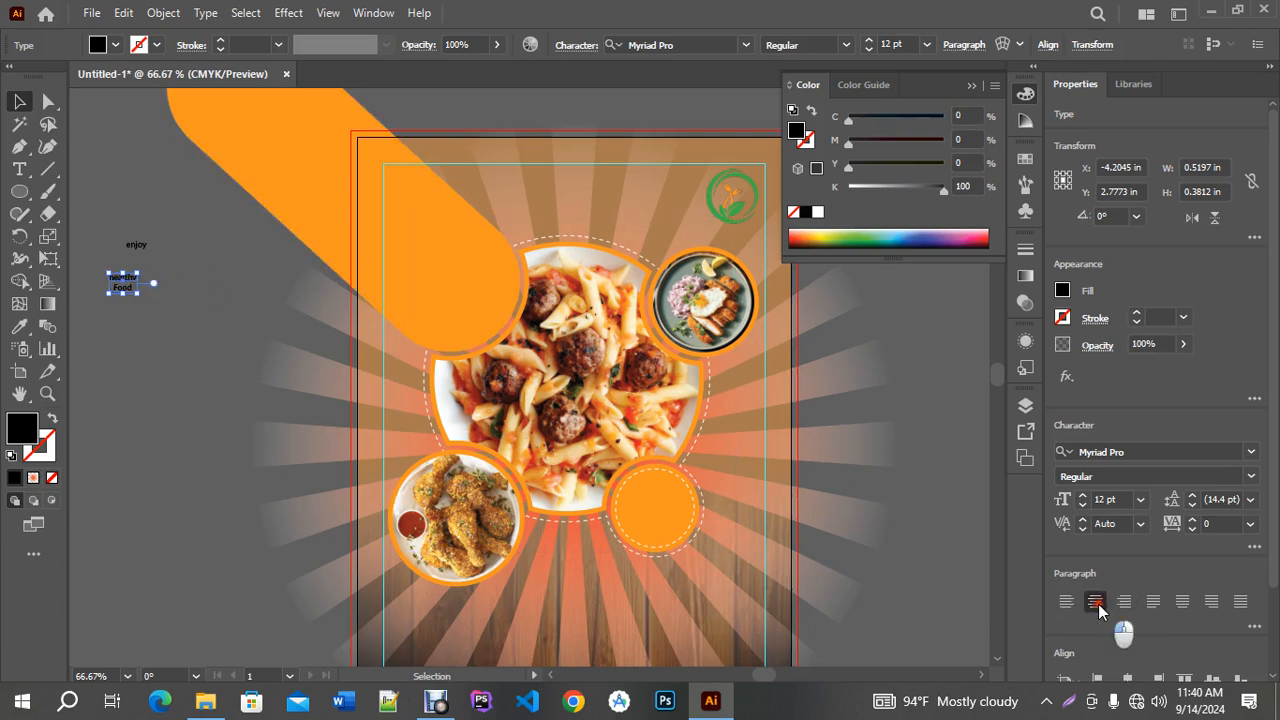
# Enlarge the "healthy Food" text to about 27 pt directly under "enjoy" and set its leading to 24 pt.
pyautogui.click(175, 366)
pyautogui.moveTo(98, 268); pyautogui.dragTo(144, 314)
pyautogui.moveTo(144, 270)
pyautogui.mouseDown()
pyautogui.moveTo(196, 248)
pyautogui.moveTo(155, 257)
pyautogui.mouseUp()
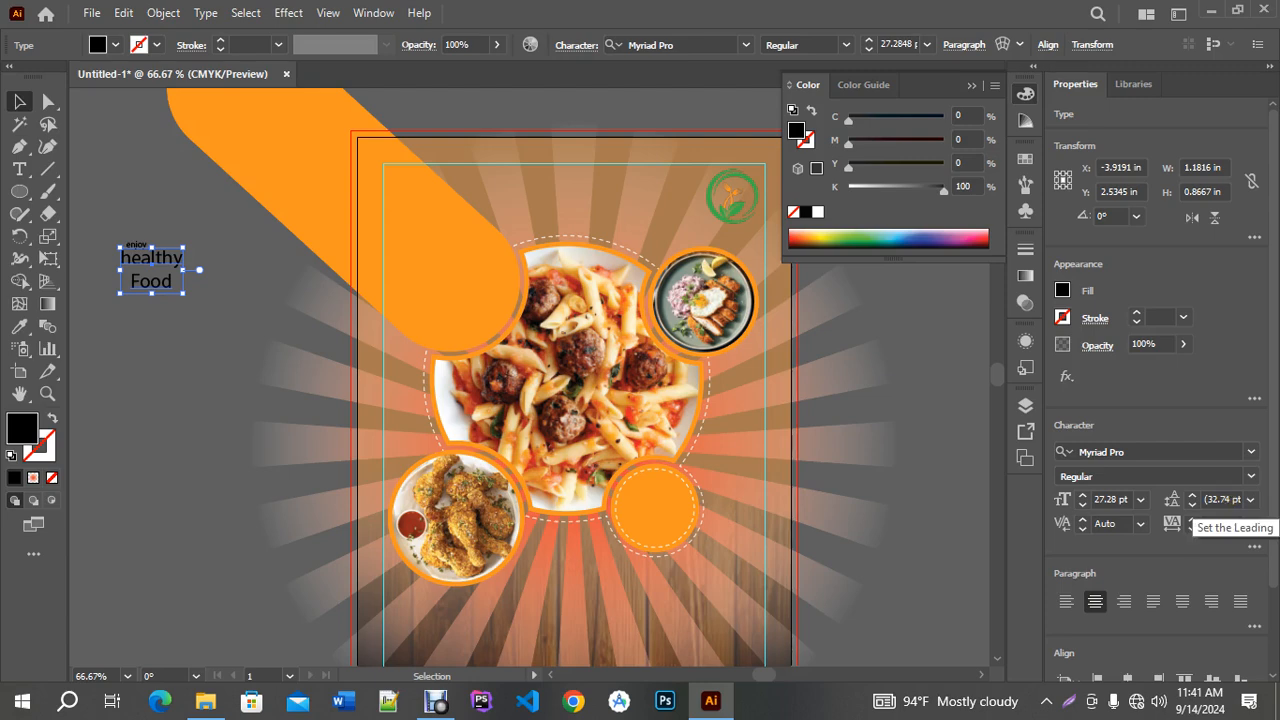
pyautogui.scroll(-6, 1221, 500)
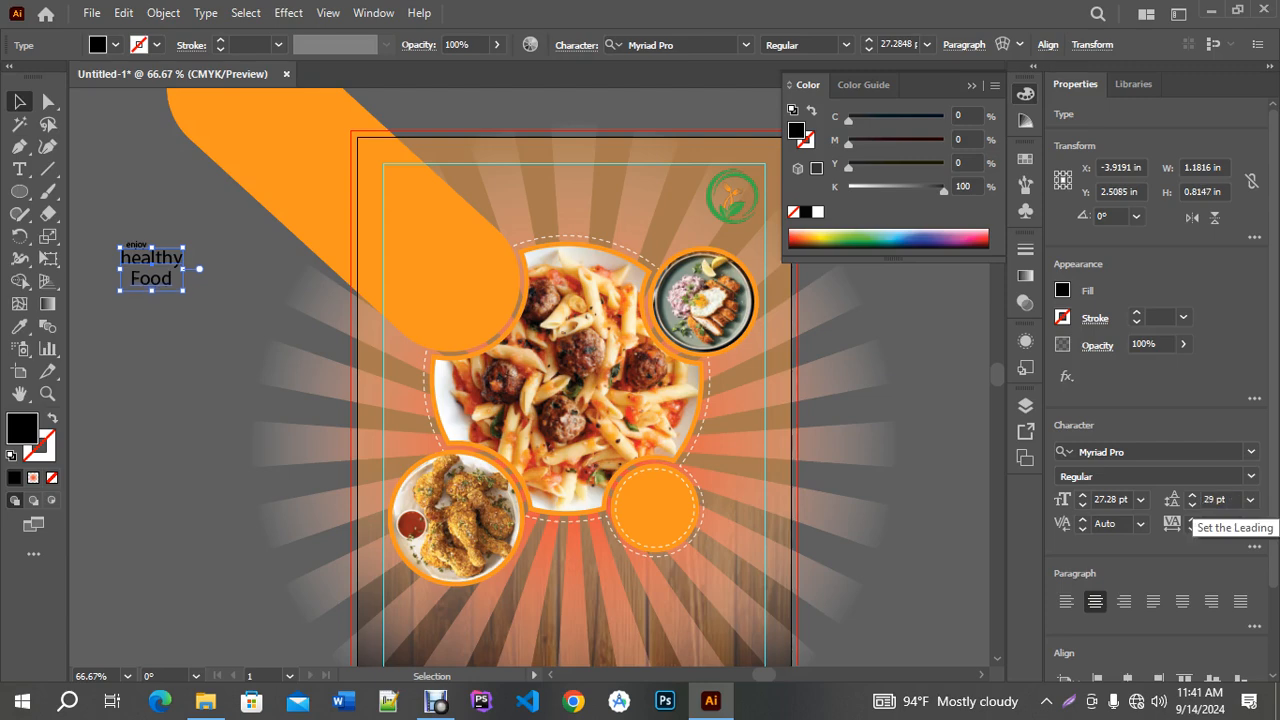
pyautogui.scroll(-2, 1221, 500)
pyautogui.scroll(-1, 1221, 500)
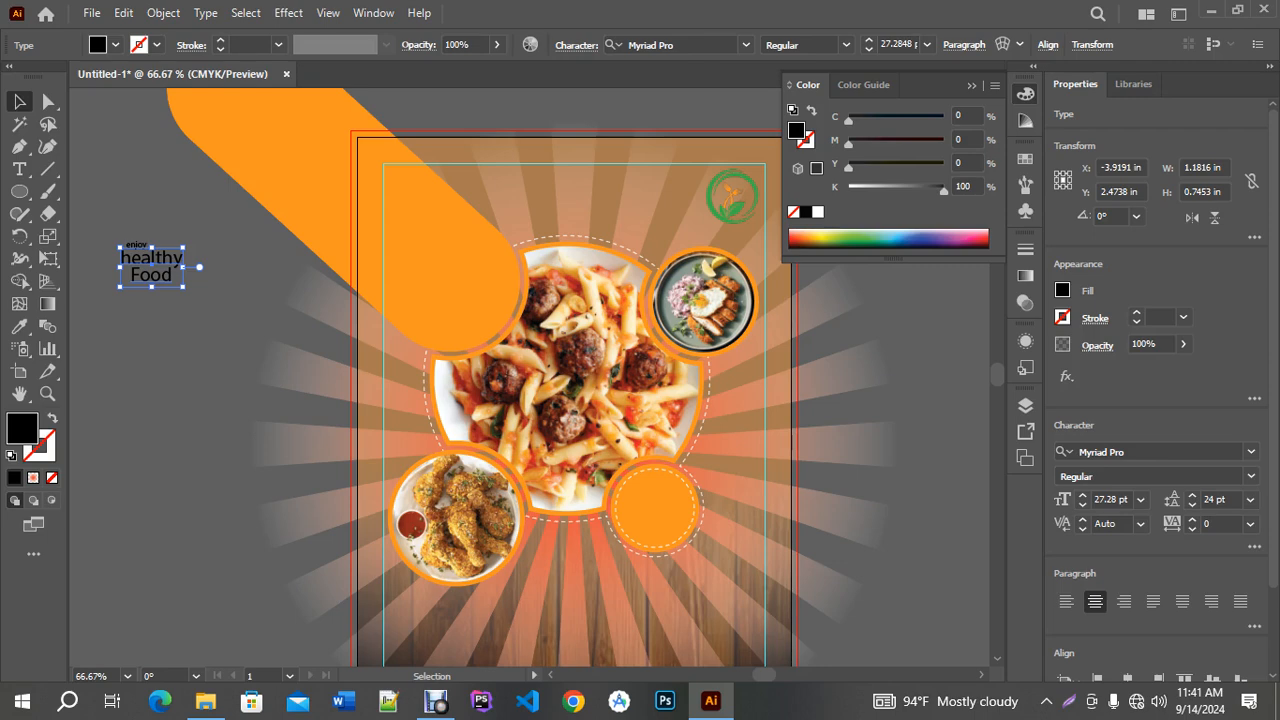
pyautogui.click(173, 407)
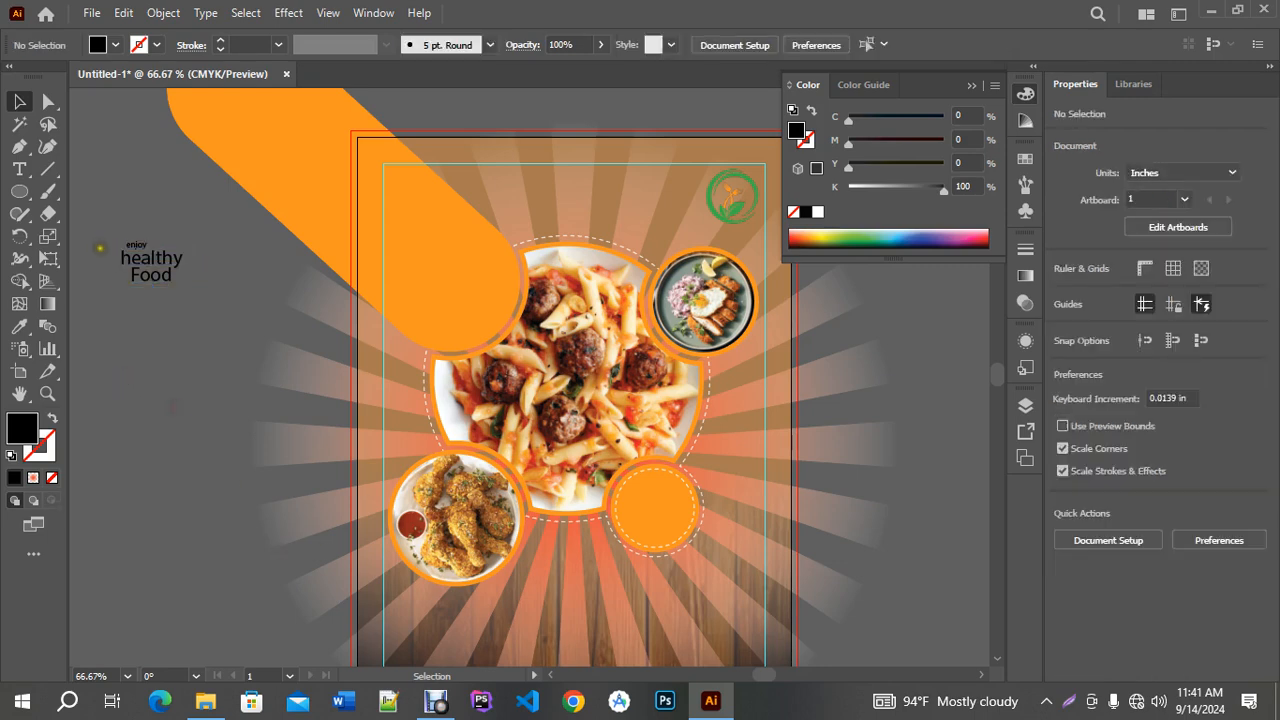
# Nudge the "enjoy" text slightly down so it sits closer to "healthy".
pyautogui.click(137, 244)
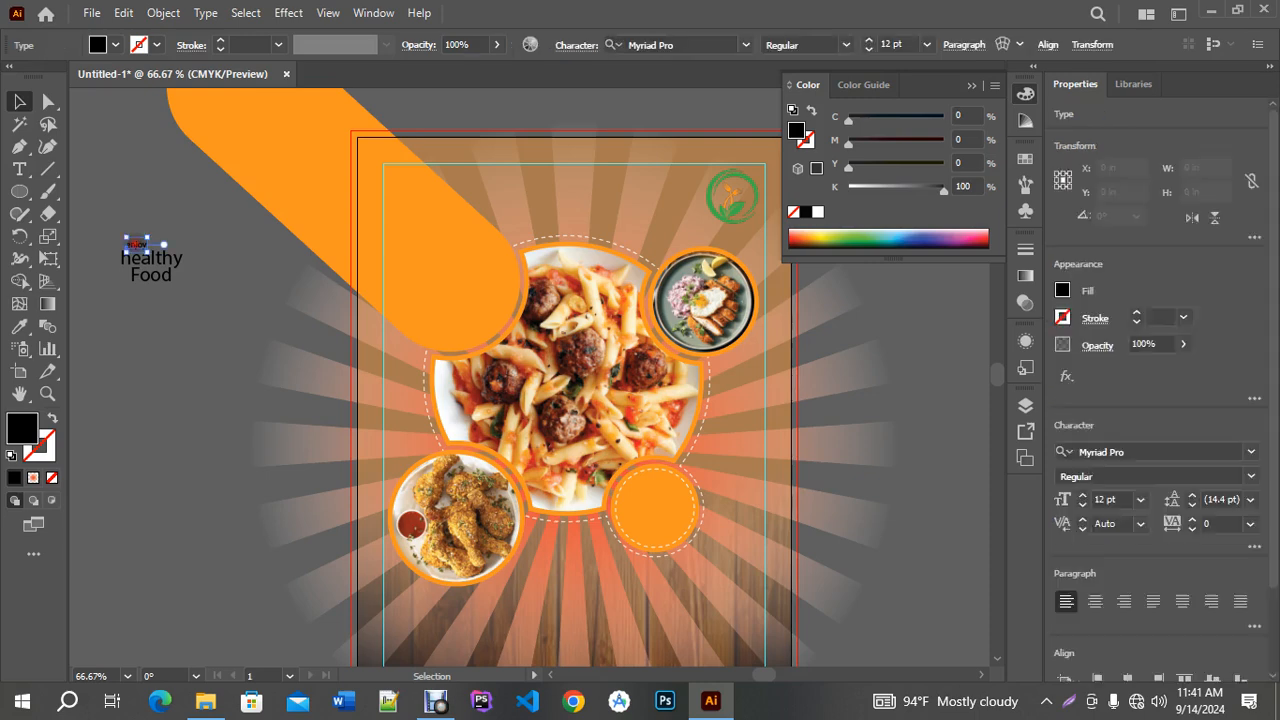
pyautogui.press('Down')
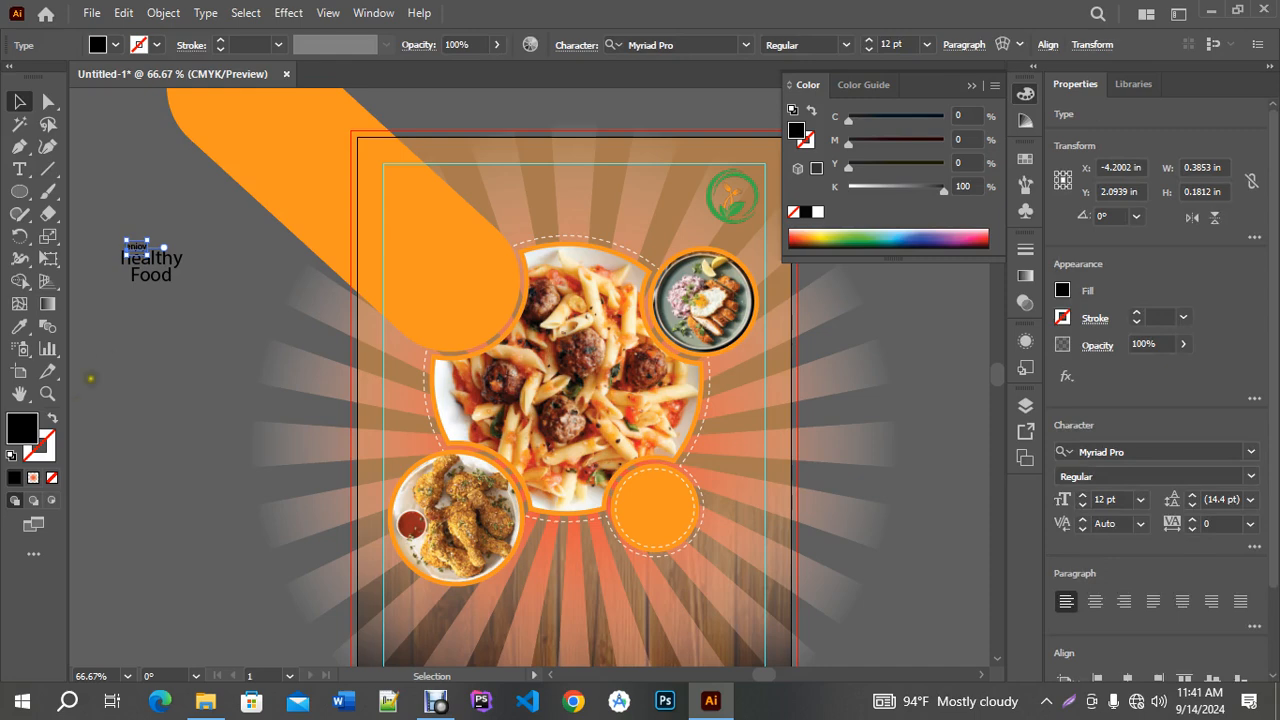
pyautogui.click(114, 365)
# Move both headline texts onto the rounded end of the diagonal orange bar and scale them together to about 2.29 in wide.
pyautogui.moveTo(95, 224); pyautogui.dragTo(187, 309)
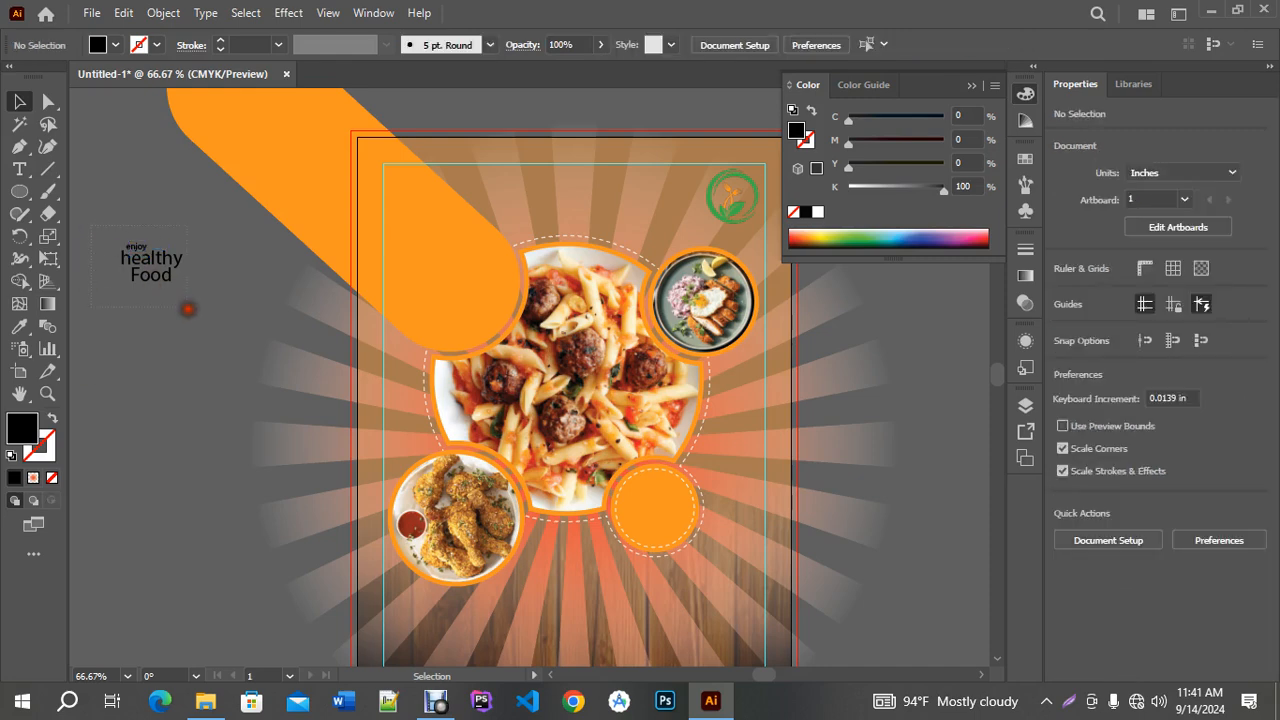
pyautogui.moveTo(139, 249)
pyautogui.mouseDown()
pyautogui.moveTo(436, 251)
pyautogui.moveTo(406, 228)
pyautogui.mouseUp()
pyautogui.moveTo(451, 265); pyautogui.dragTo(512, 328)
pyautogui.press('Left')
pyautogui.press('Left')
pyautogui.press('Left')
pyautogui.press('Left')
pyautogui.press('Left')
pyautogui.press('Left')
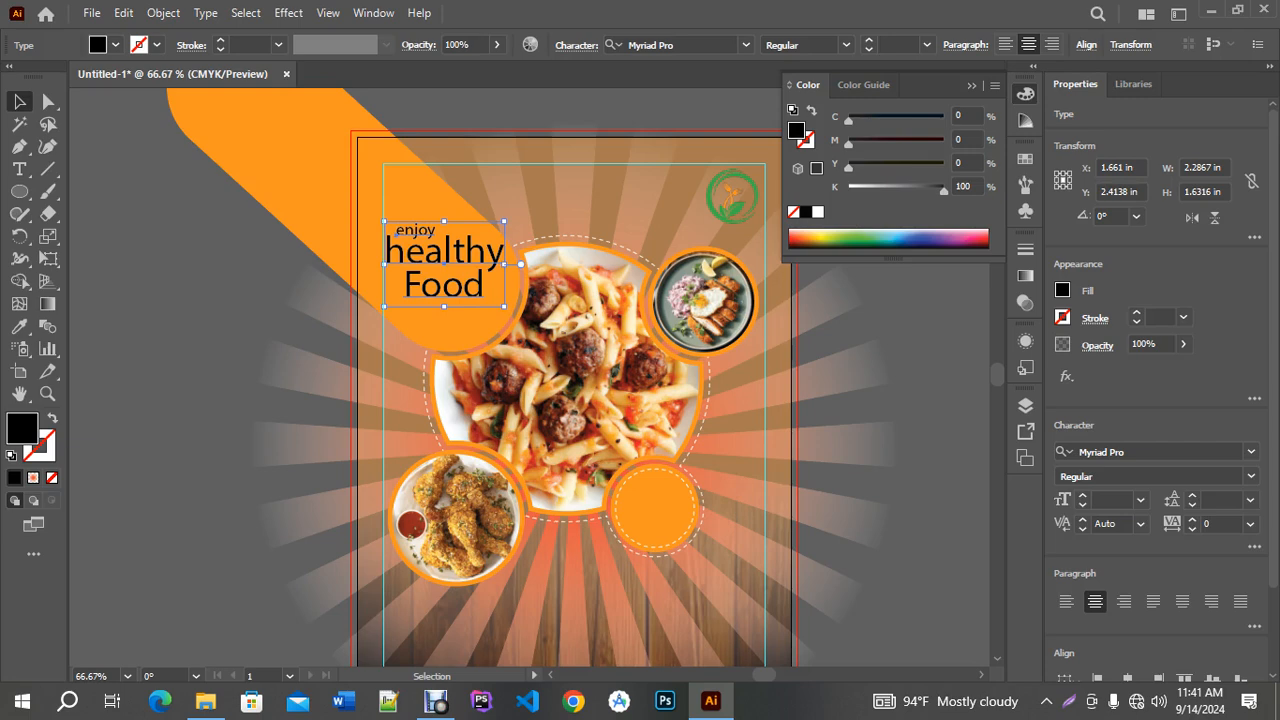
pyautogui.press('Down')
pyautogui.press('Down')
pyautogui.press('Down')
pyautogui.press('Down')
pyautogui.press('Down')
pyautogui.press('Down')
pyautogui.press('Down')
pyautogui.press('Down')
pyautogui.press('Down')
pyautogui.press('Down')
pyautogui.press('Down')
pyautogui.press('Down')
pyautogui.press('Down')
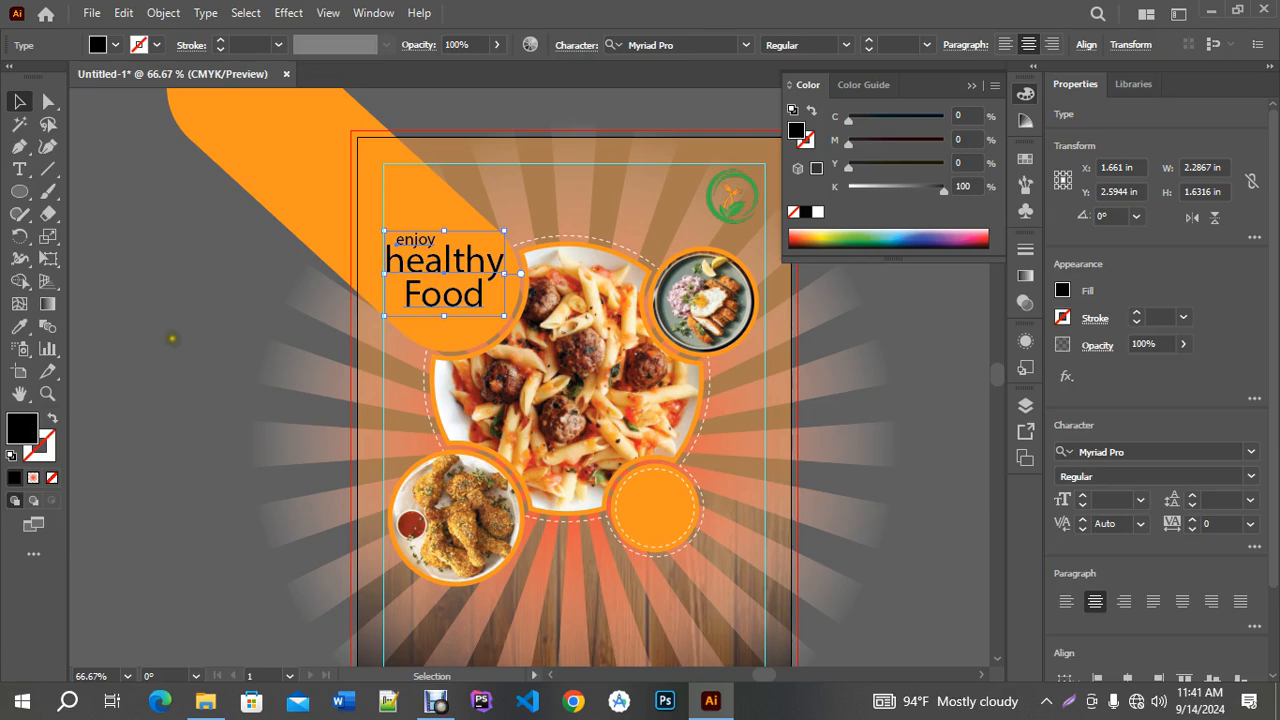
# Fill the "enjoy" and "healthy Food" headline texts with white.
pyautogui.click(770, 677)
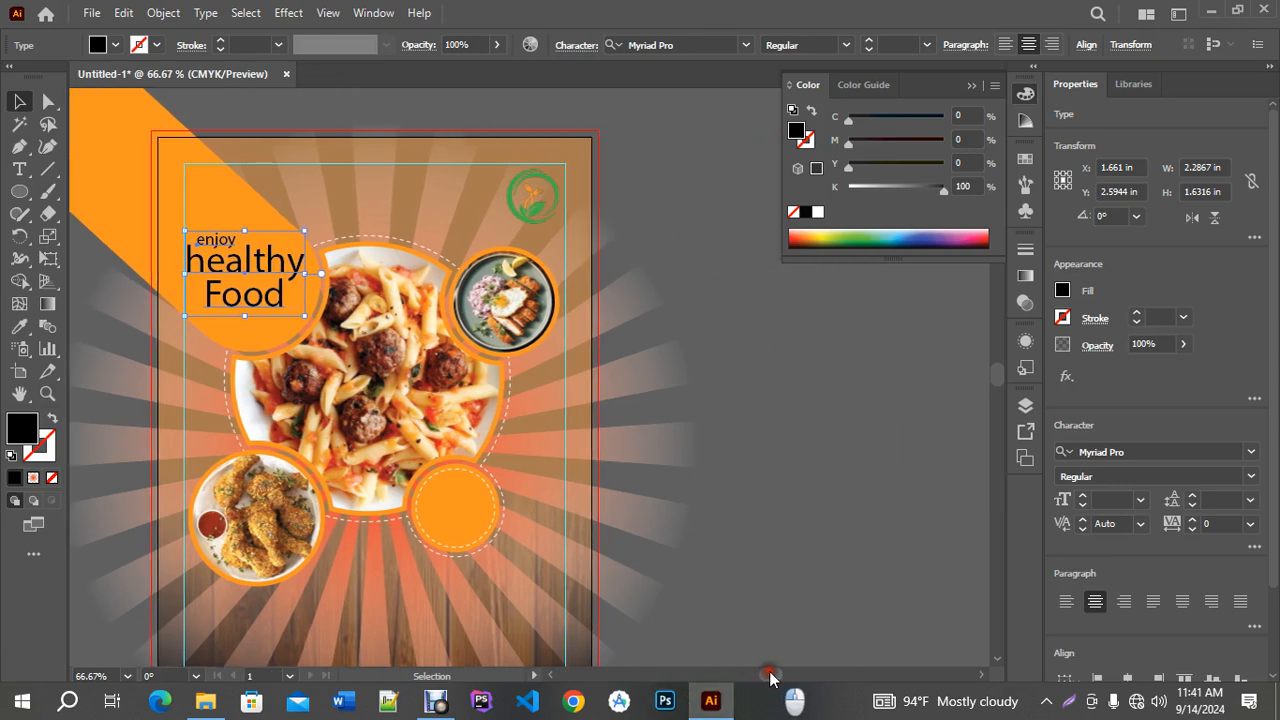
pyautogui.click(115, 44)
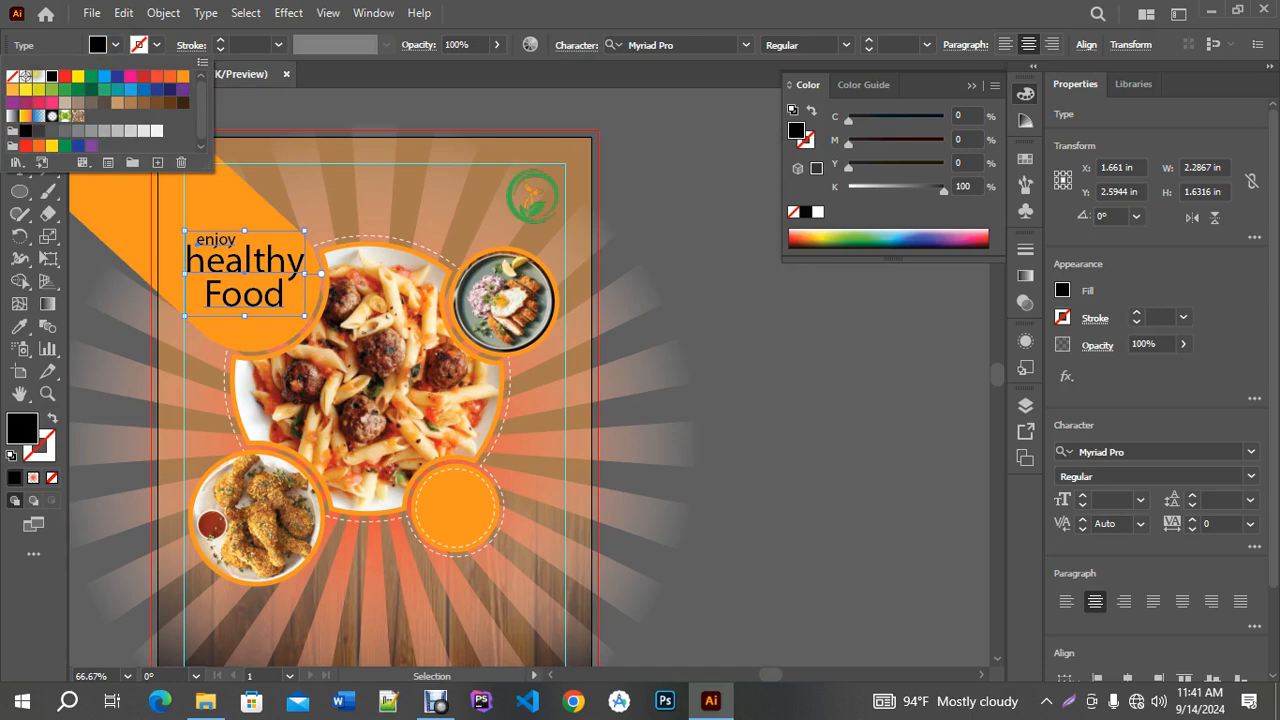
pyautogui.click(38, 76)
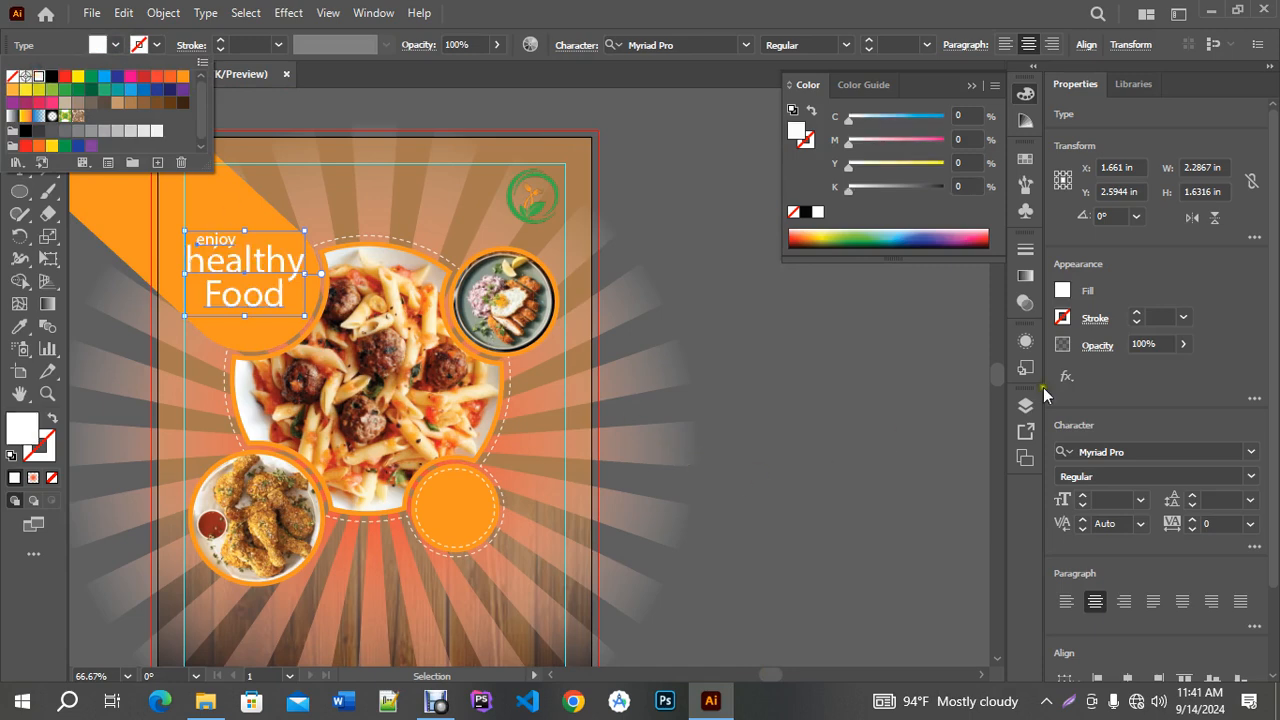
# Preview different fonts on the headline texts and set their font family to Britannic Bold.
pyautogui.click(1253, 457)
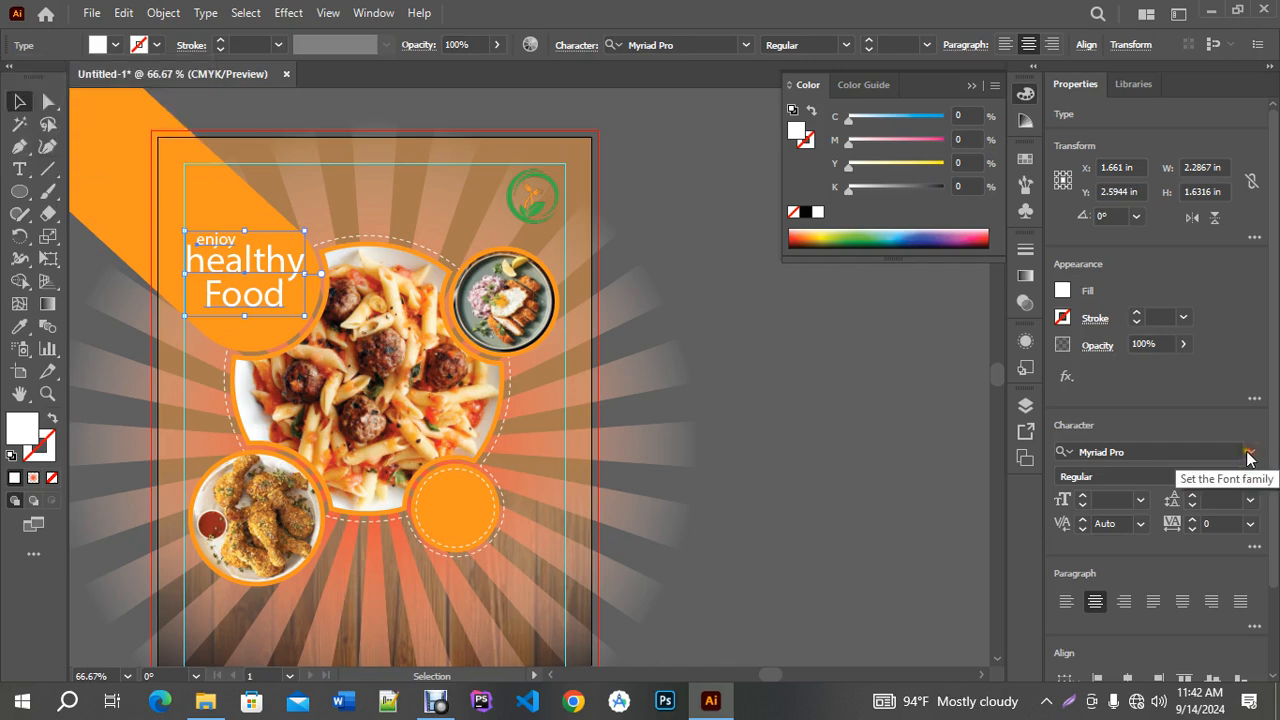
pyautogui.click(1253, 457)
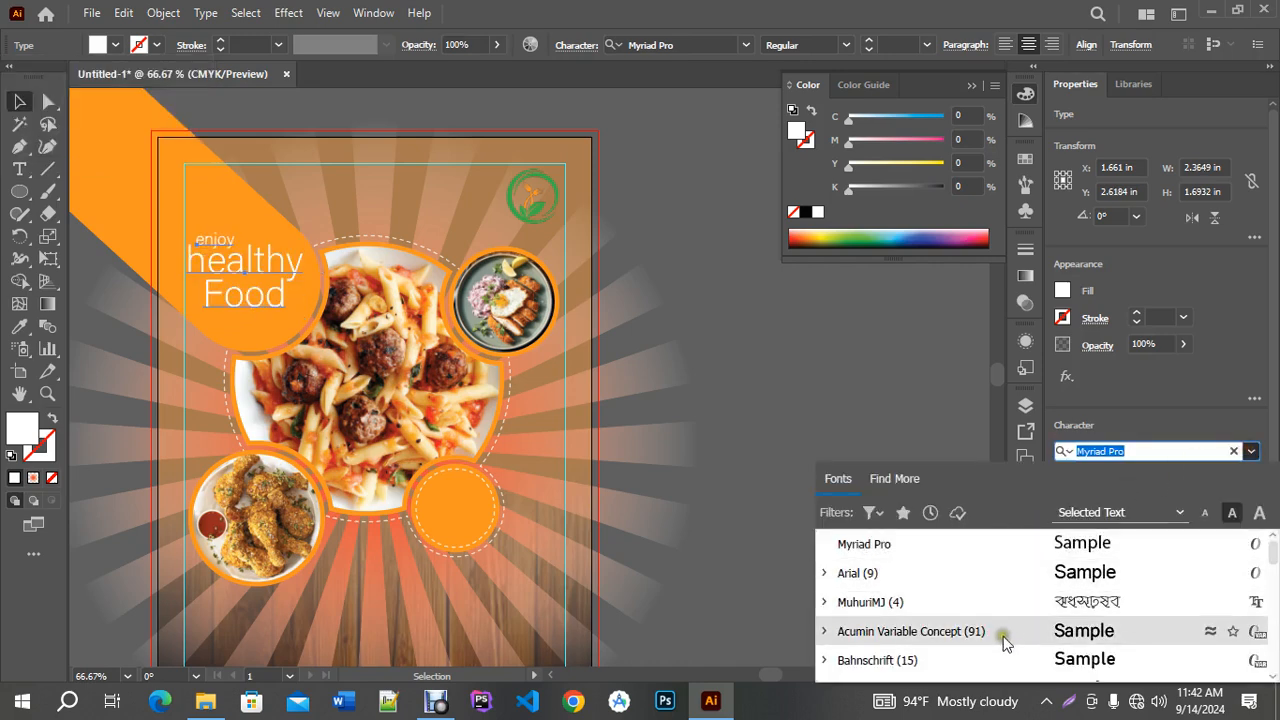
pyautogui.scroll(-2, 1005, 643)
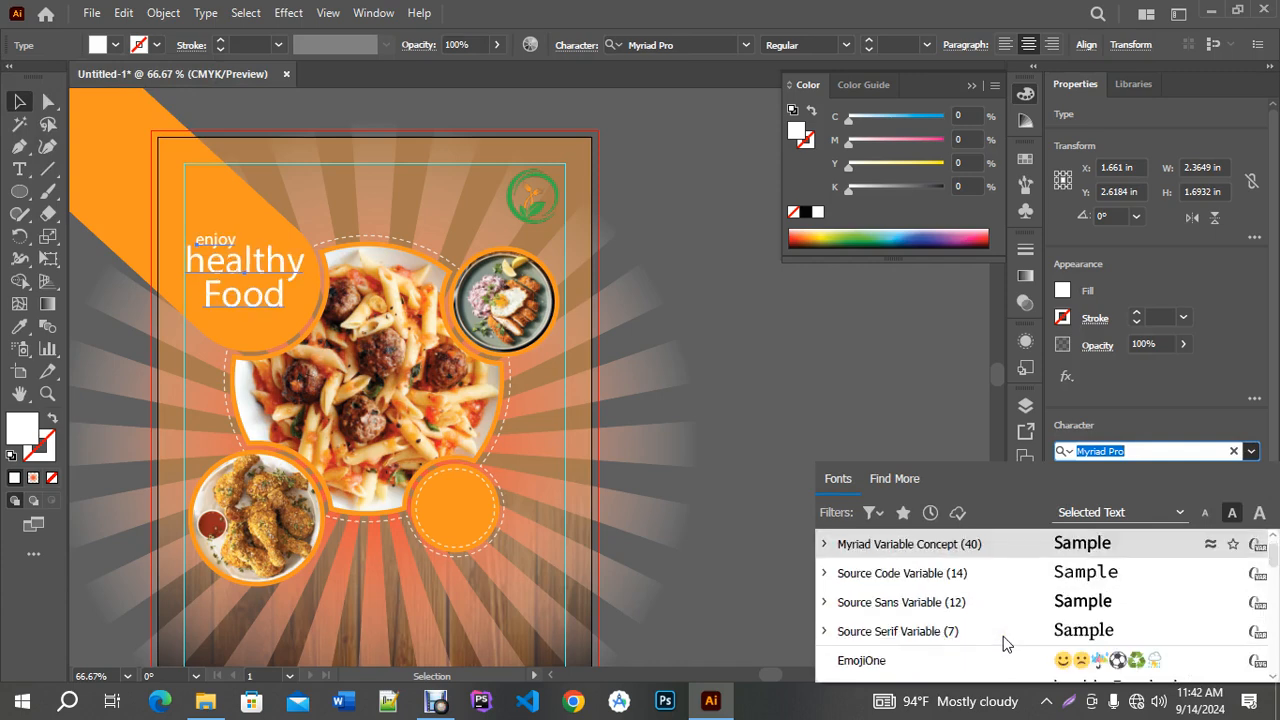
pyautogui.scroll(5, 1005, 643)
pyautogui.scroll(-1, 1005, 643)
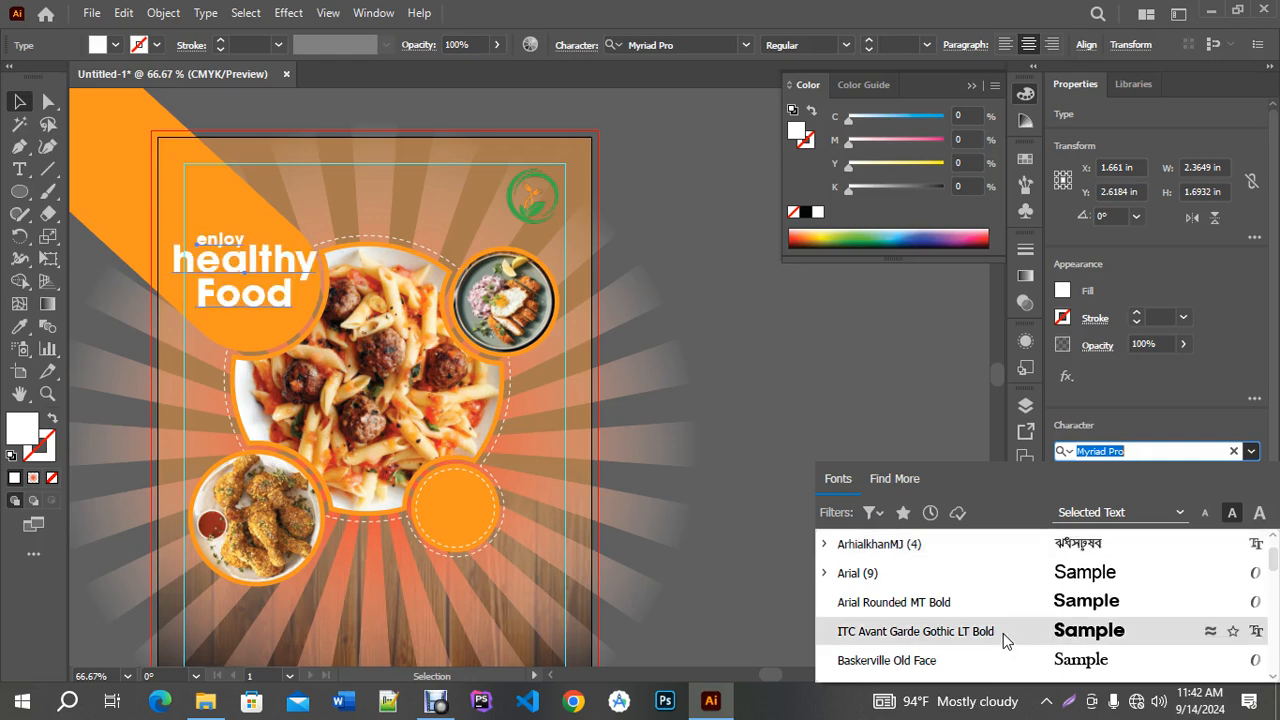
pyautogui.scroll(-1, 1005, 641)
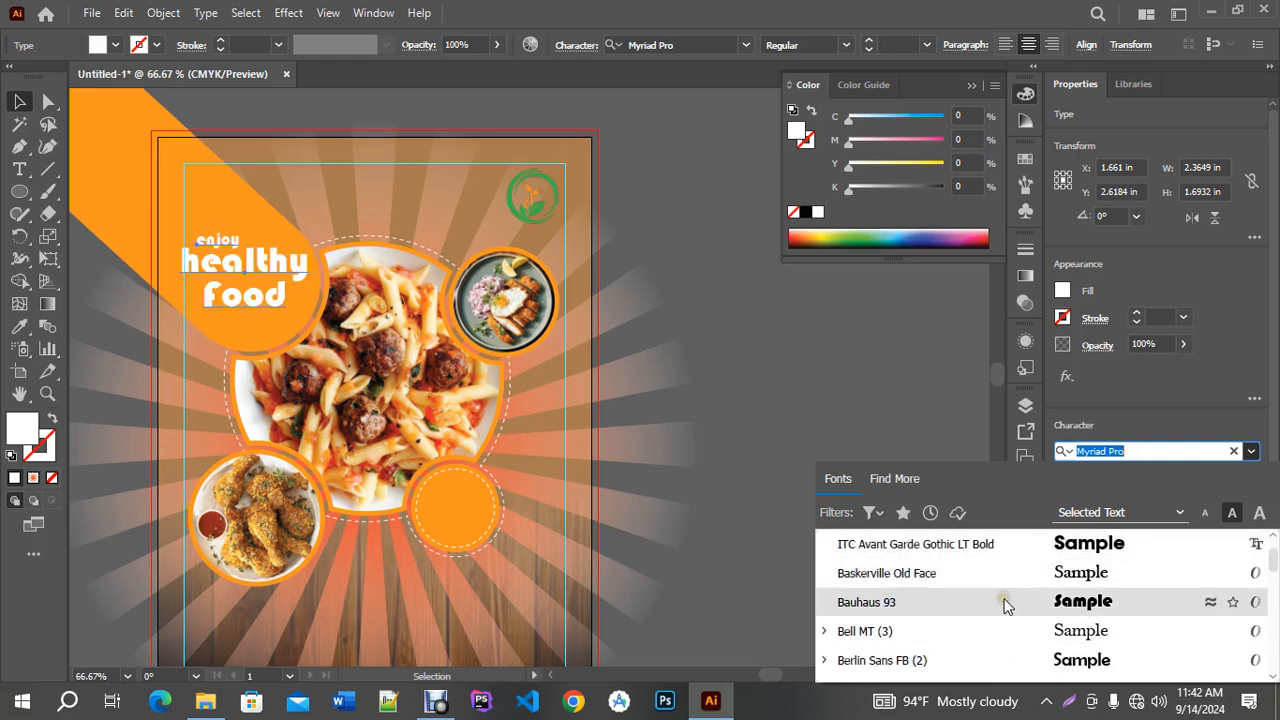
pyautogui.scroll(-1, 1005, 605)
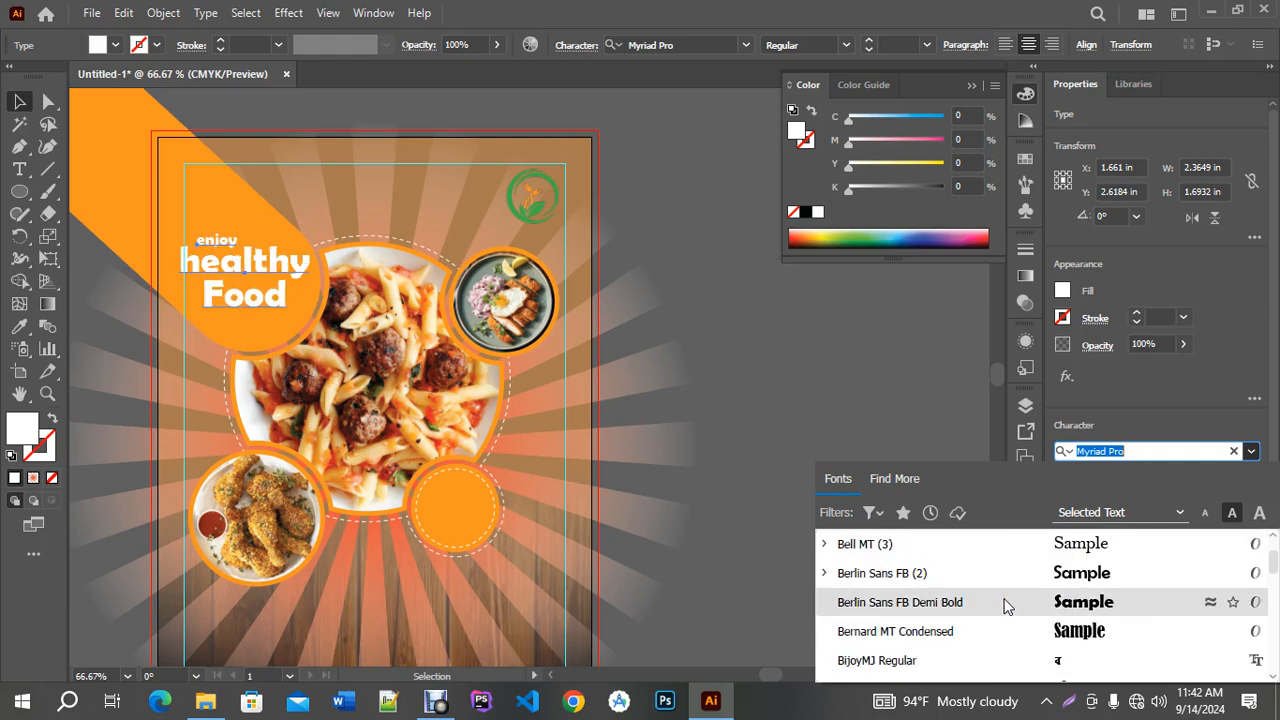
pyautogui.scroll(-1, 1005, 605)
pyautogui.scroll(-1, 1005, 605)
pyautogui.scroll(-2, 1005, 605)
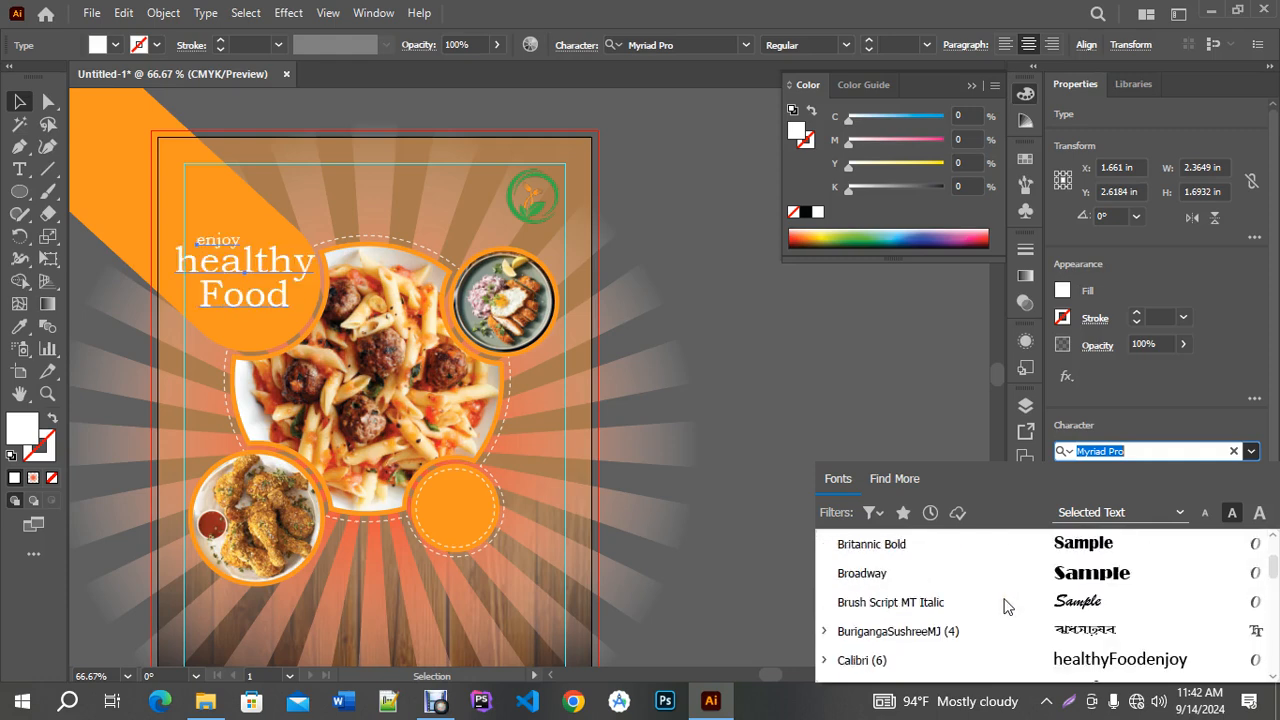
pyautogui.scroll(-1, 1005, 605)
pyautogui.scroll(2, 1005, 605)
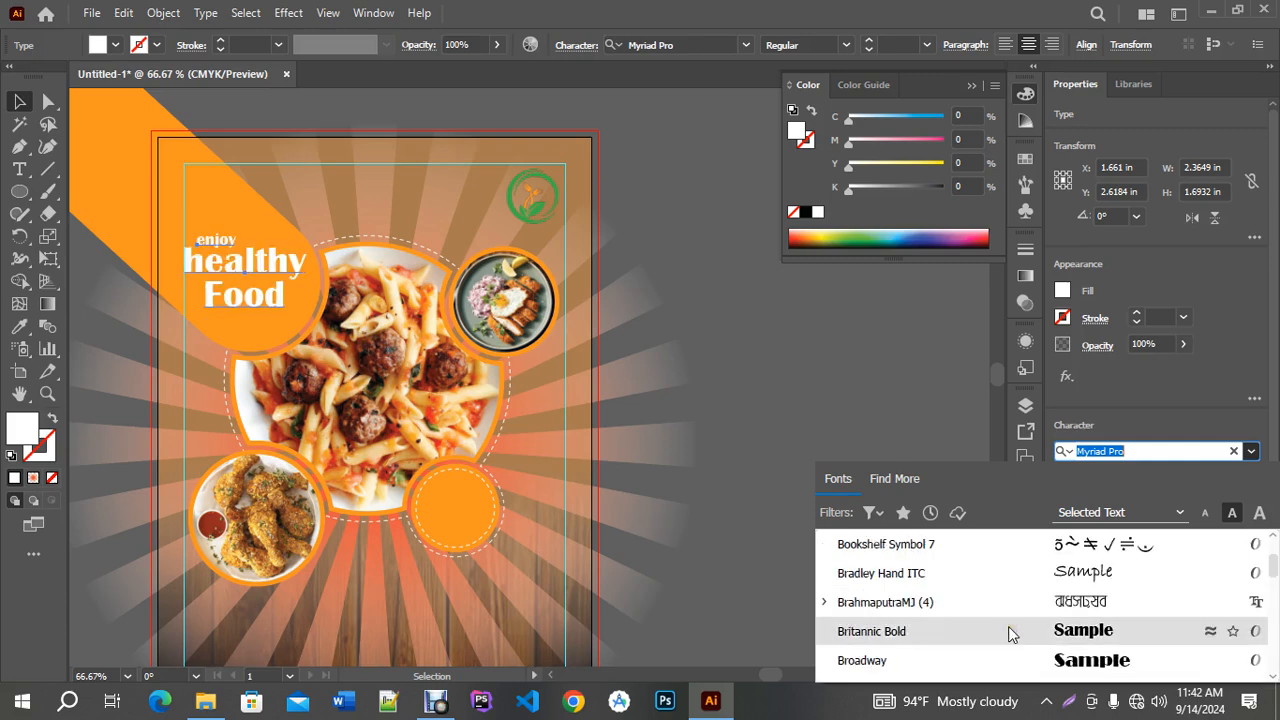
pyautogui.click(1009, 631)
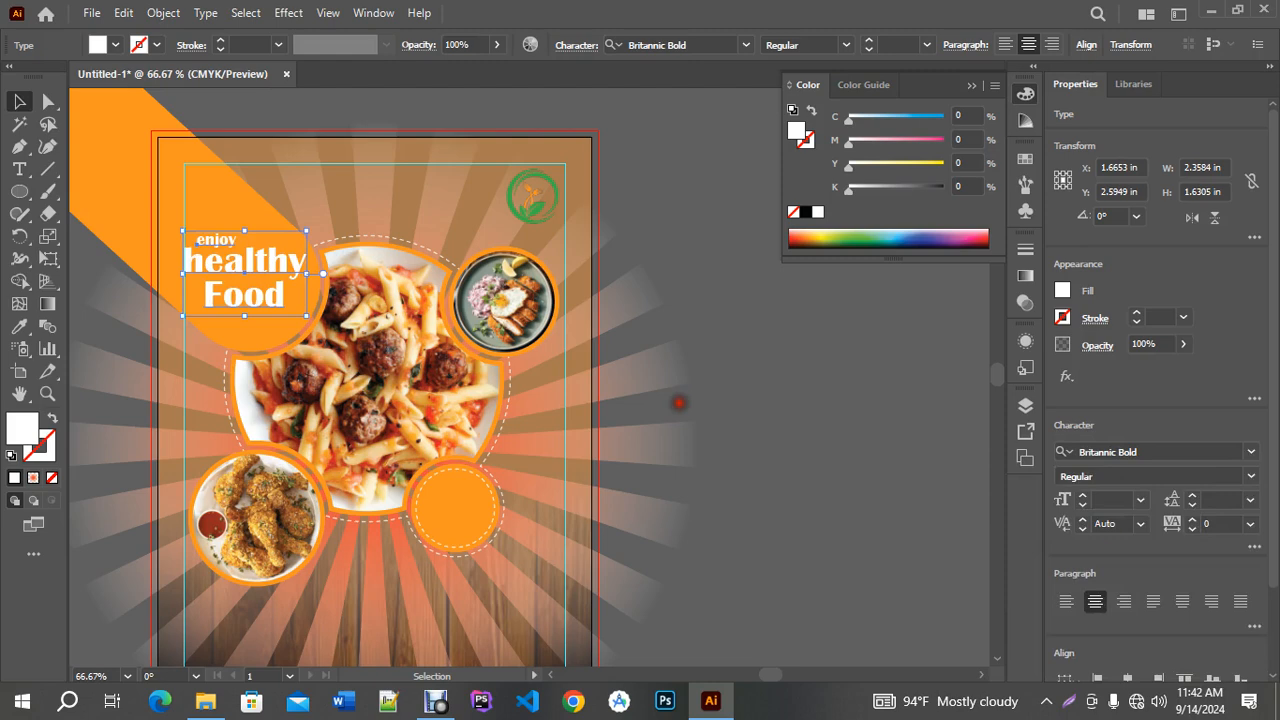
pyautogui.click(679, 403)
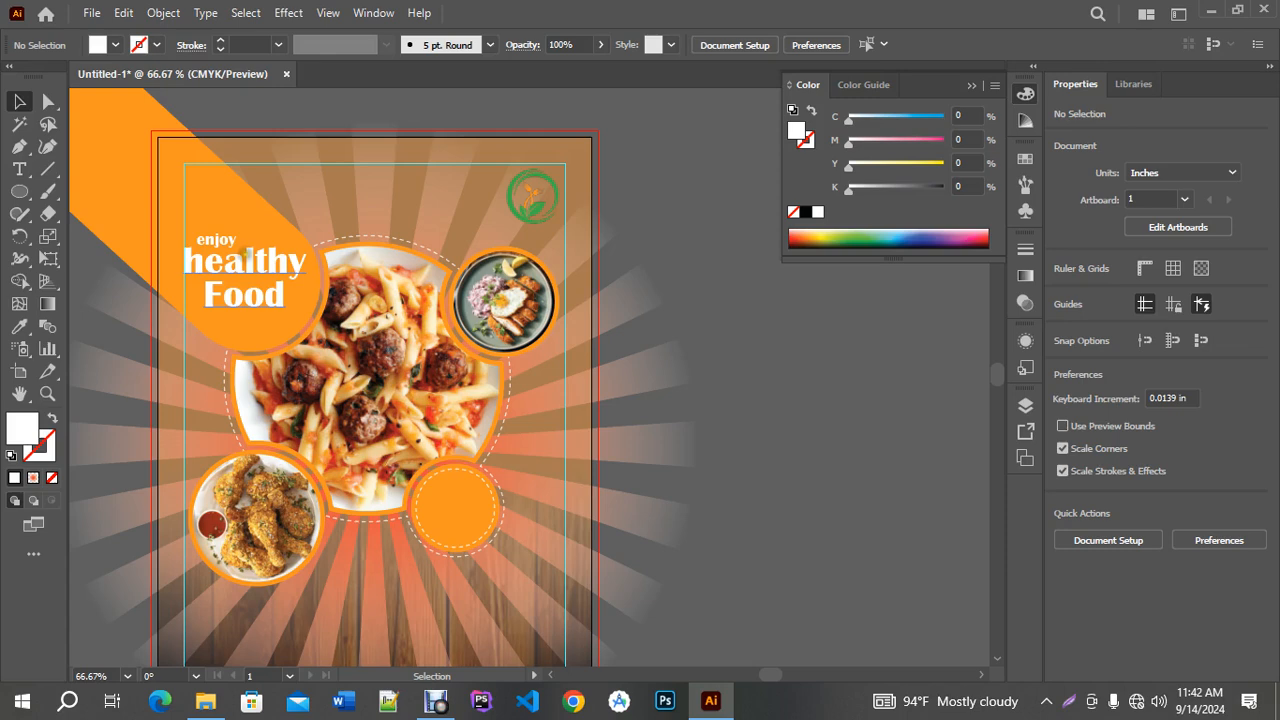
# Select both headline texts and nudge them down slightly within the rounded end of the orange bar.
pyautogui.click(246, 260)
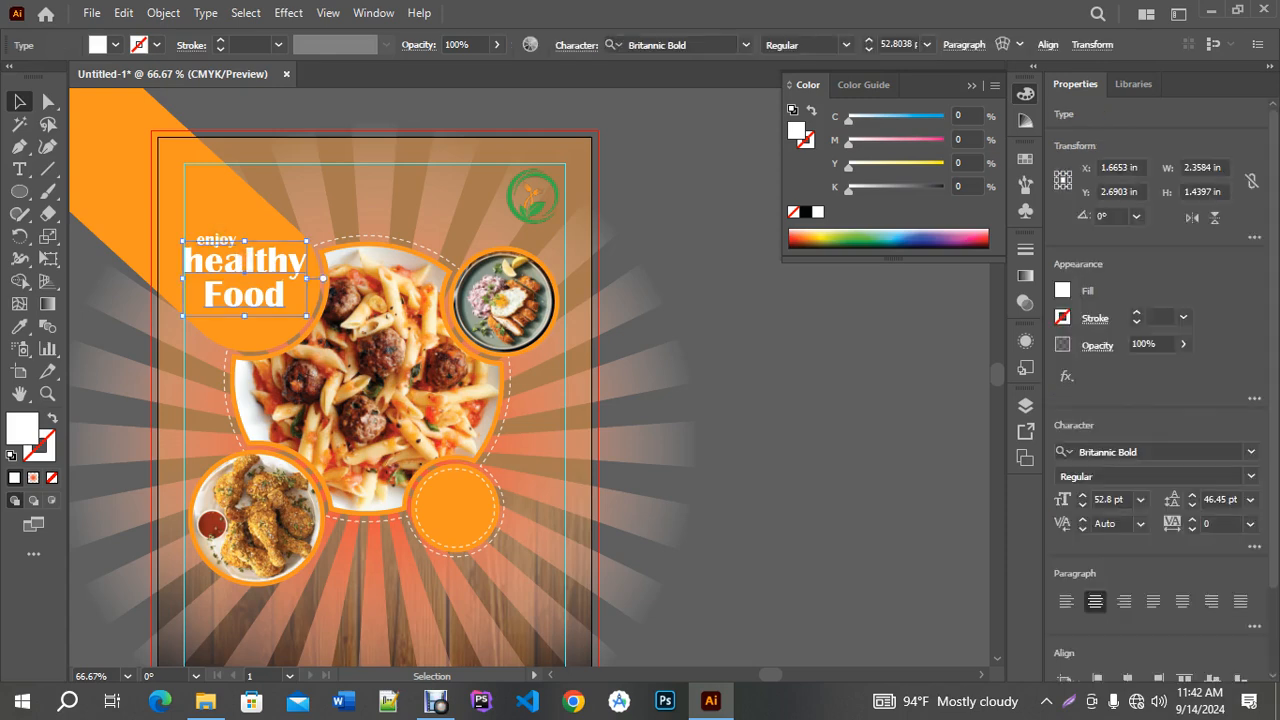
pyautogui.keyDown('shift'); pyautogui.click(216, 239); pyautogui.keyUp('shift')
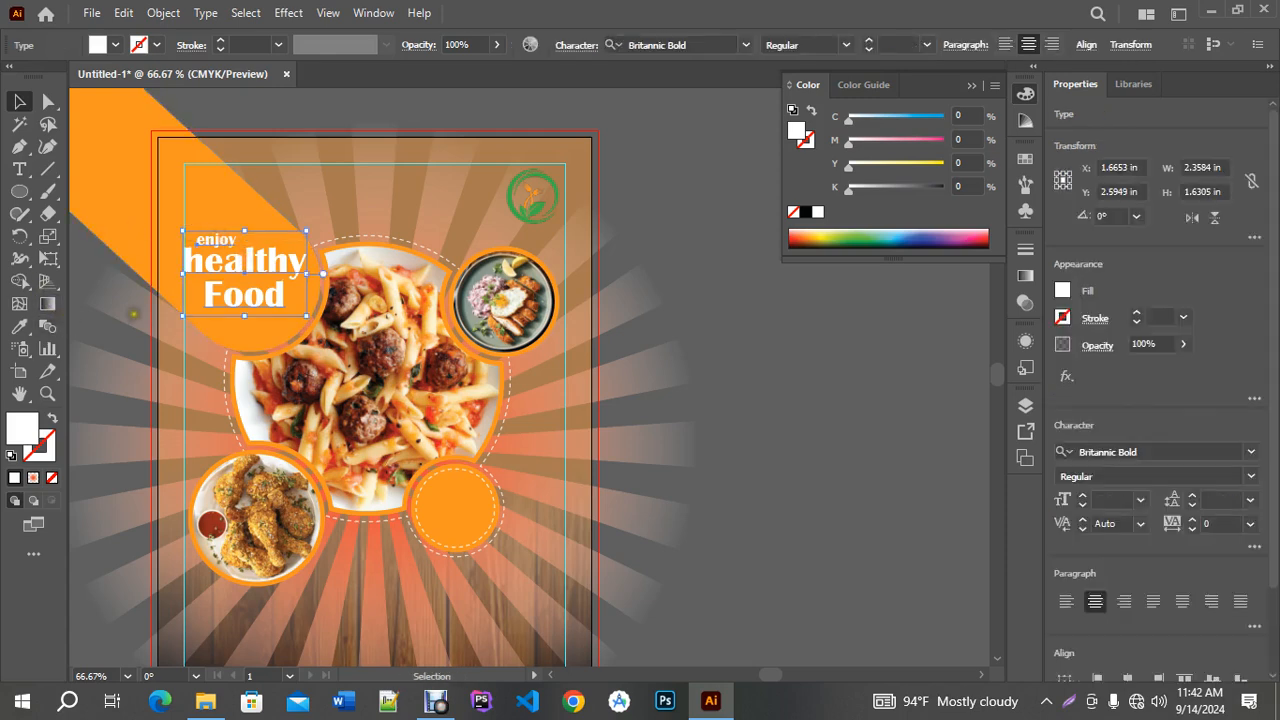
pyautogui.press('Down')
pyautogui.press('Down')
pyautogui.press('Down')
pyautogui.press('Down')
pyautogui.press('Down')
pyautogui.press('Down')
pyautogui.press('Down')
pyautogui.press('Down')
pyautogui.press('Down')
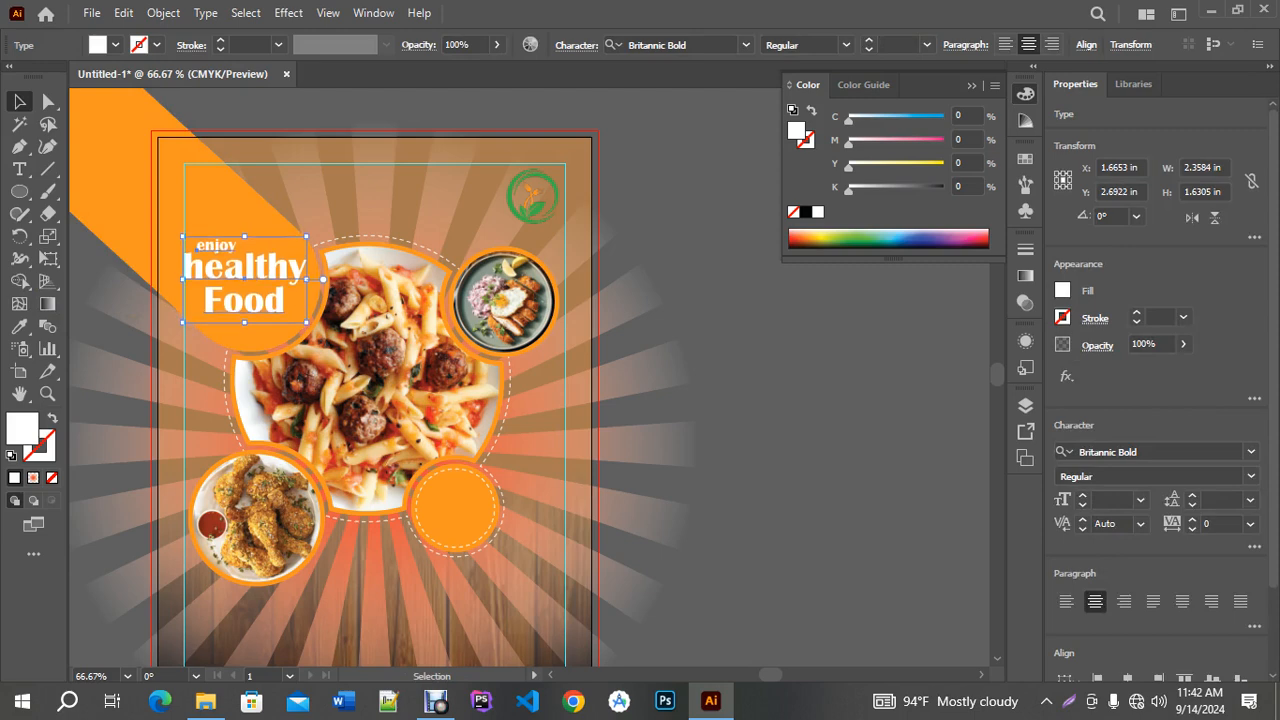
pyautogui.press('Down')
pyautogui.press('Down')
pyautogui.press('Up')
pyautogui.click(771, 400)
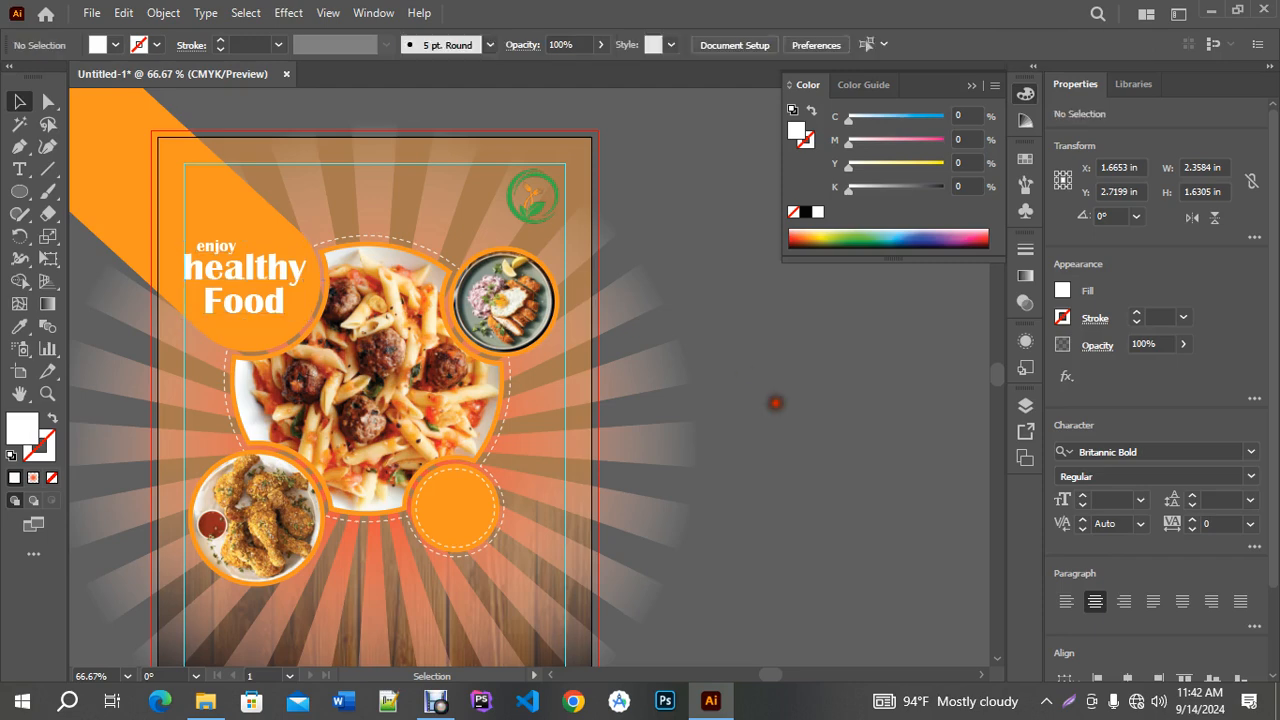
# Duplicate the "enjoy" text into the upper part of the small orange circle with the dashed outlines.
pyautogui.hotkey('ctrl', '-')
pyautogui.hotkey('ctrl', '-')
pyautogui.hotkey('ctrl', '+')
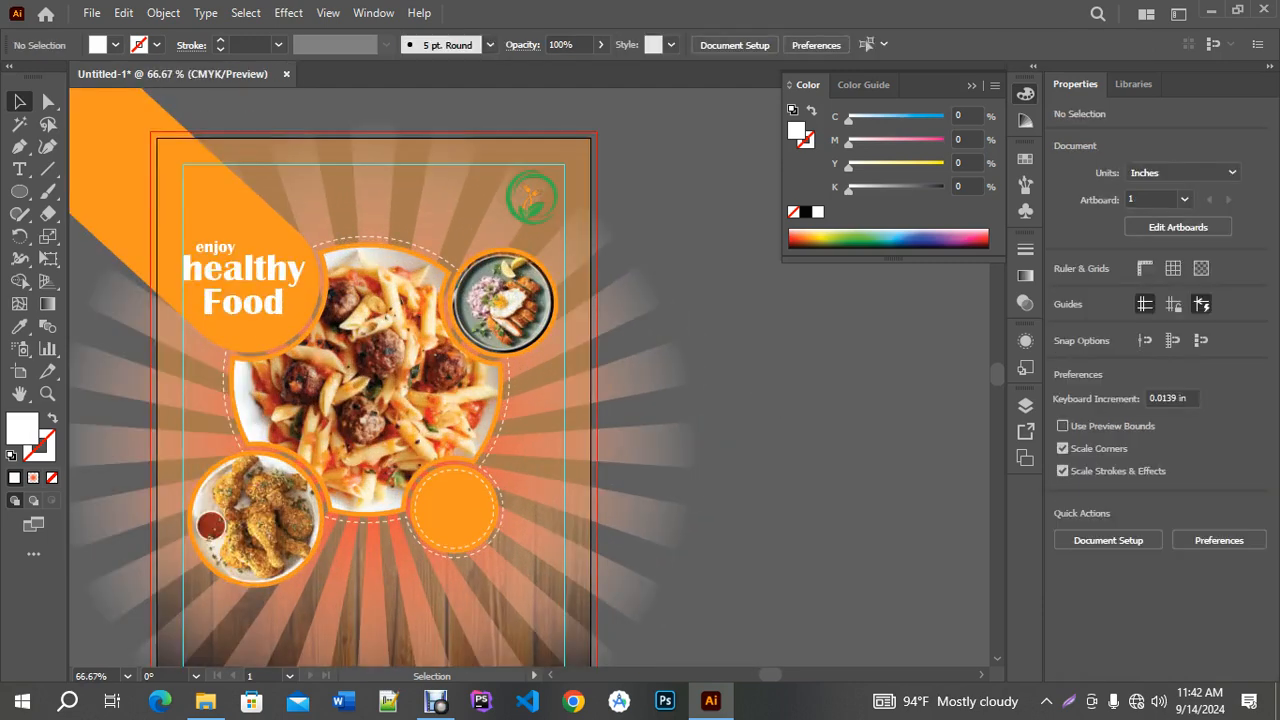
pyautogui.scroll(-3, 997, 385)
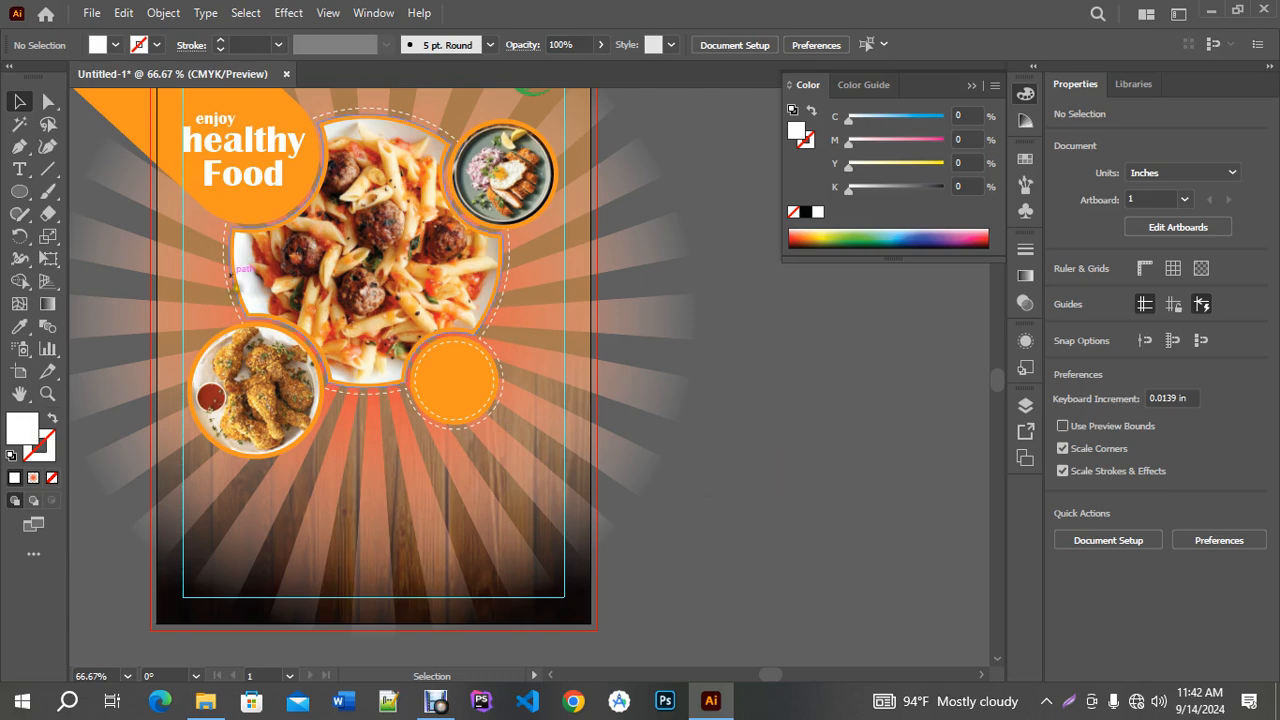
pyautogui.moveTo(196, 111); pyautogui.dragTo(429, 372)
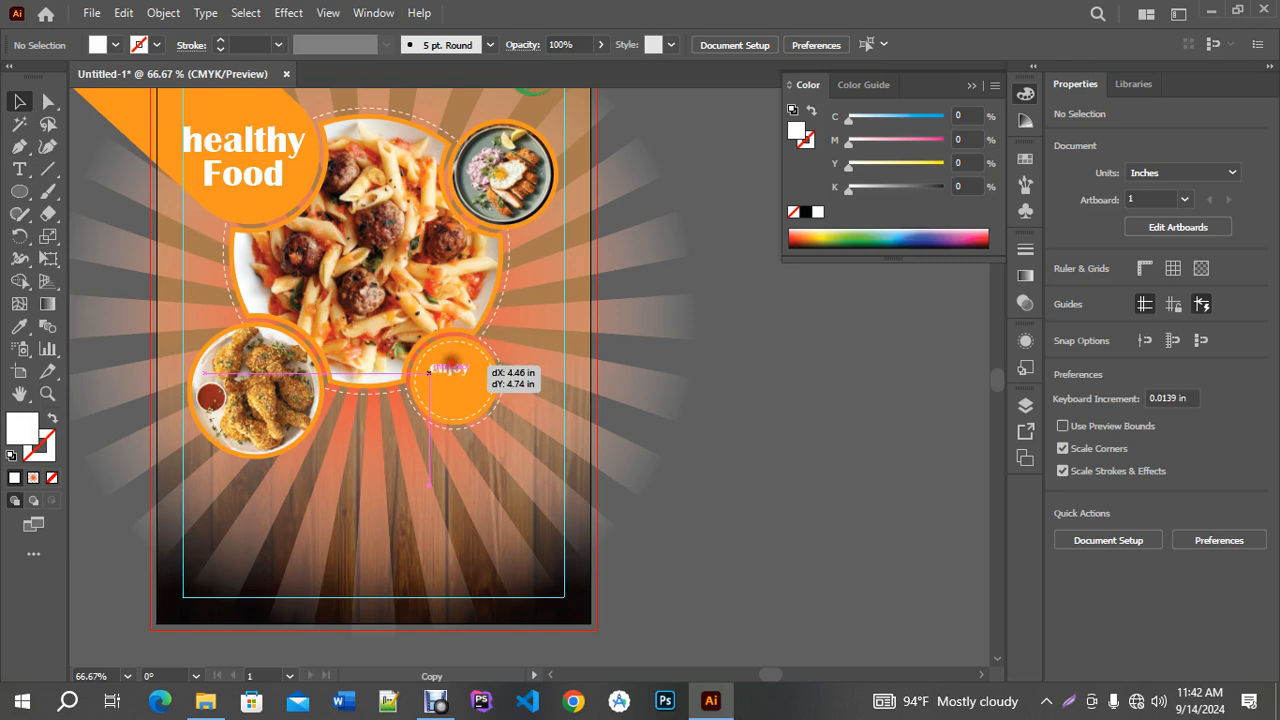
pyautogui.moveTo(429, 372); pyautogui.dragTo(429, 372)
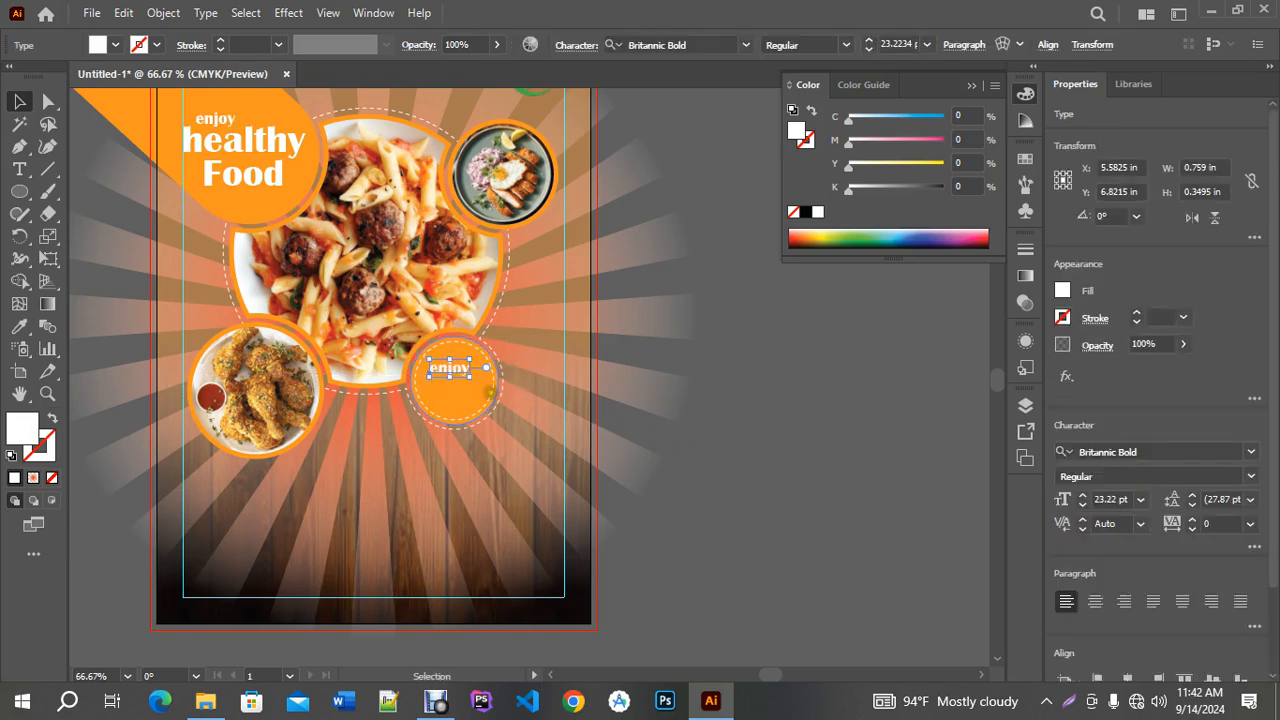
# Replace the copied "enjoy" text in the small orange circle with "50%".
pyautogui.click(19, 168)
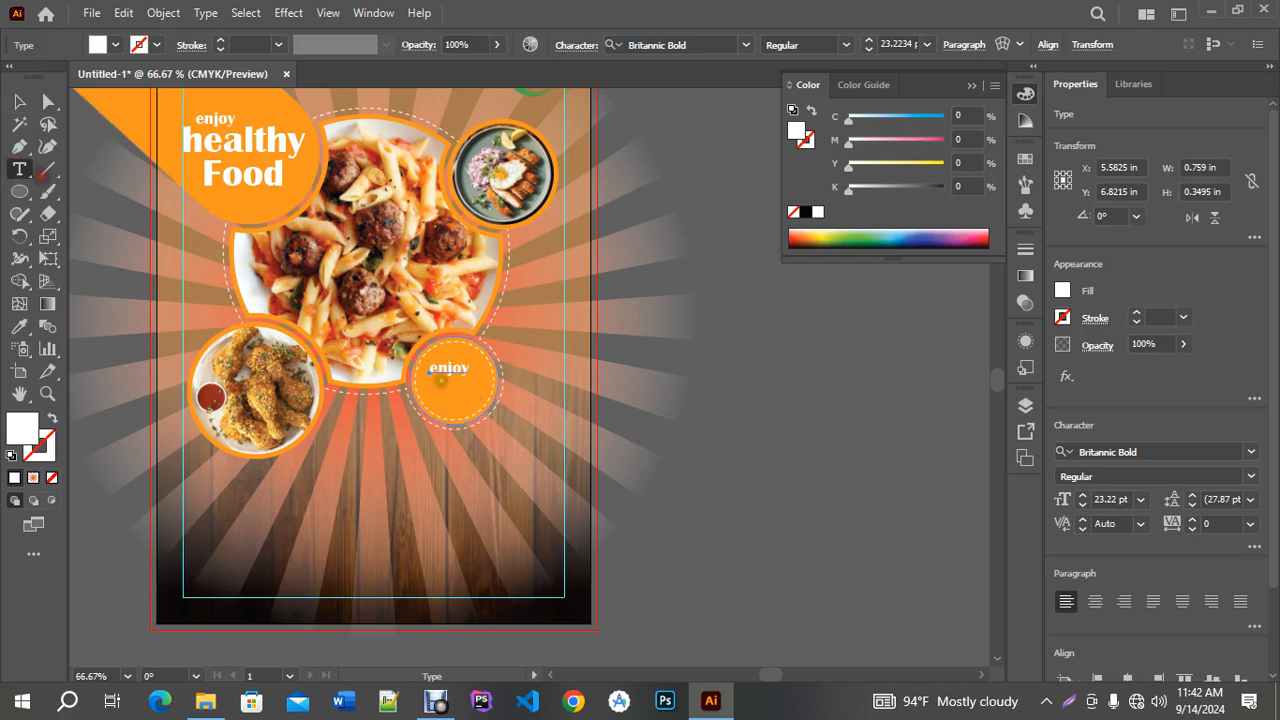
pyautogui.moveTo(437, 368)
pyautogui.mouseDown()
pyautogui.moveTo(469, 369)
pyautogui.moveTo(452, 368)
pyautogui.mouseUp()
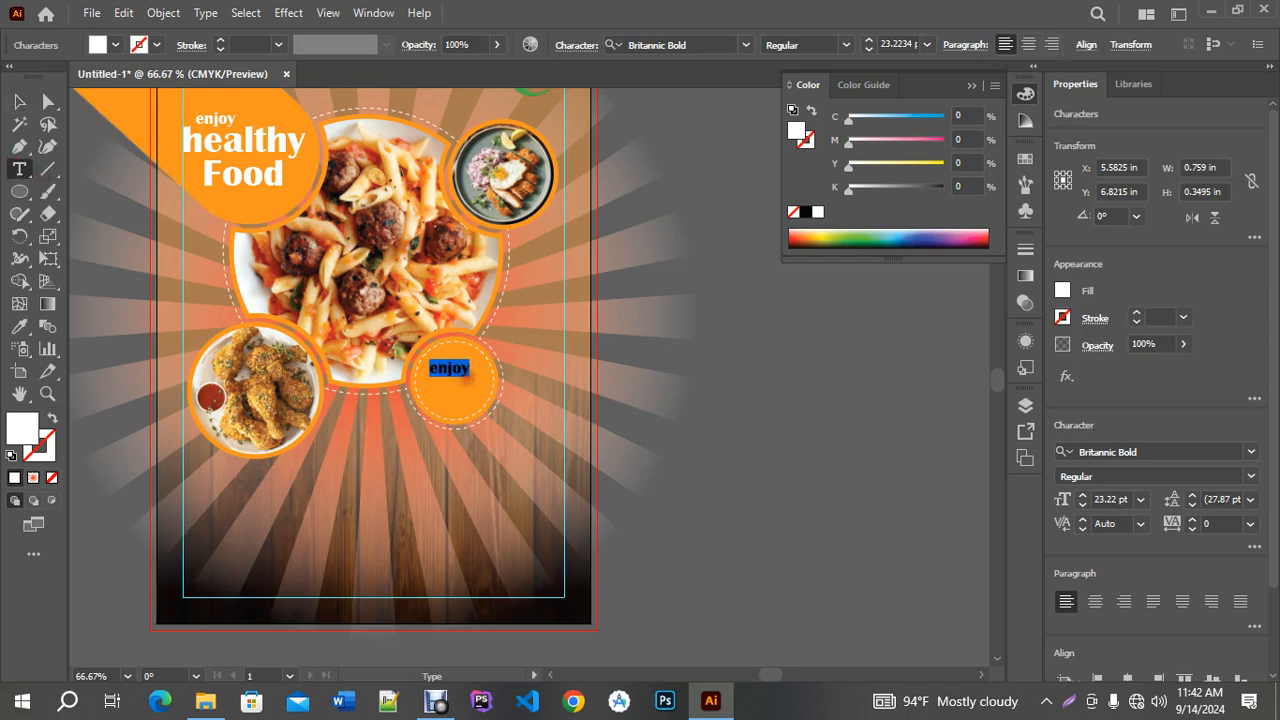
pyautogui.write('50')
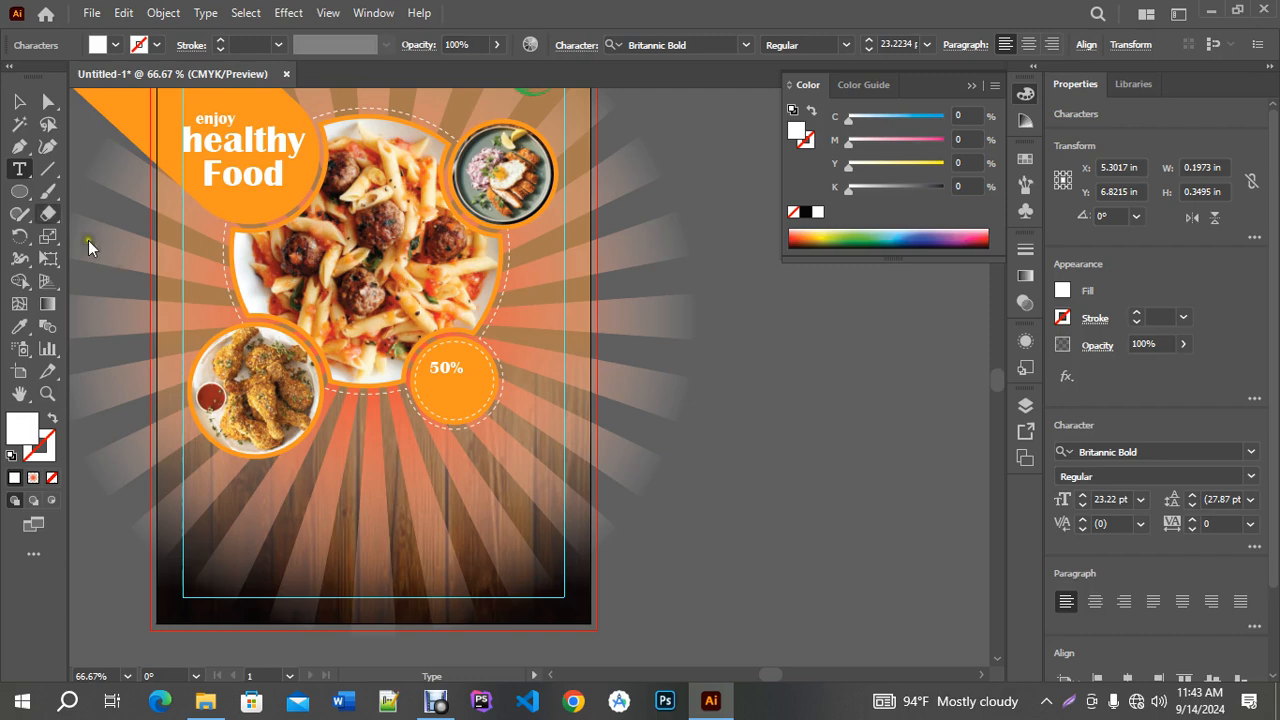
pyautogui.click(15, 102)
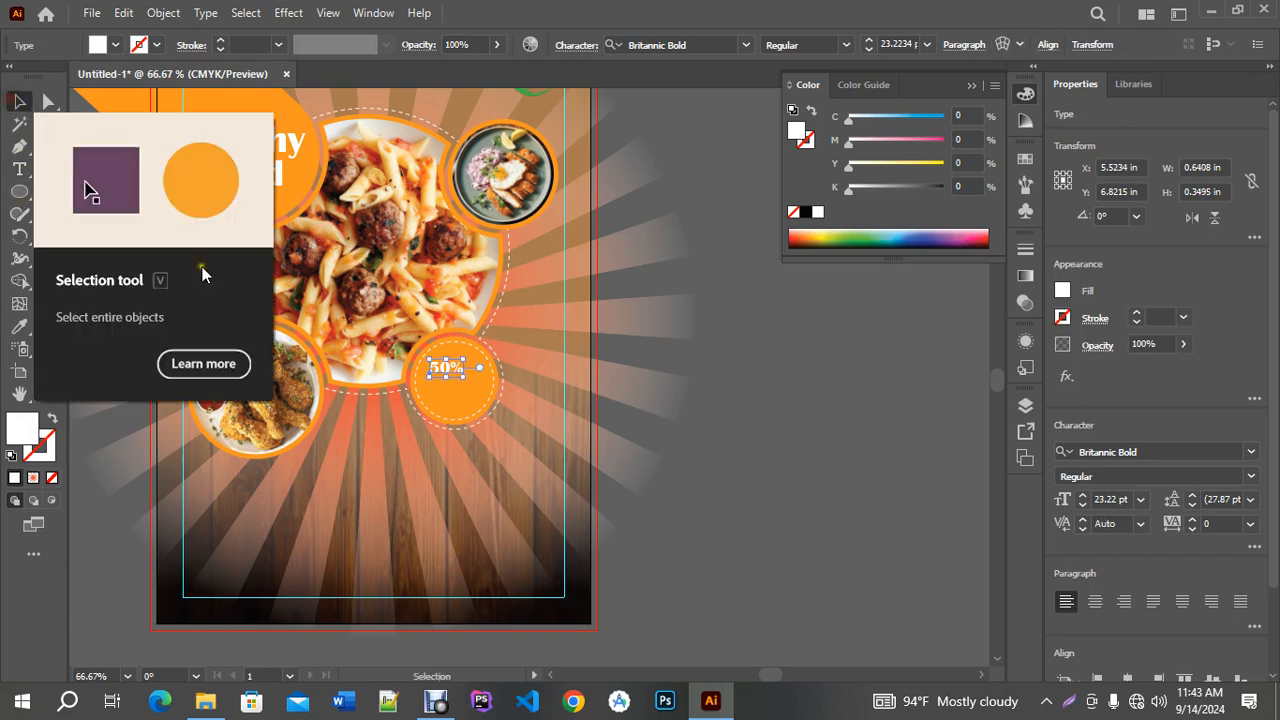
# Duplicate the "50%" text directly below itself inside the small orange circle.
pyautogui.click(445, 368)
pyautogui.moveTo(437, 368); pyautogui.dragTo(435, 392)
pyautogui.click(633, 405)
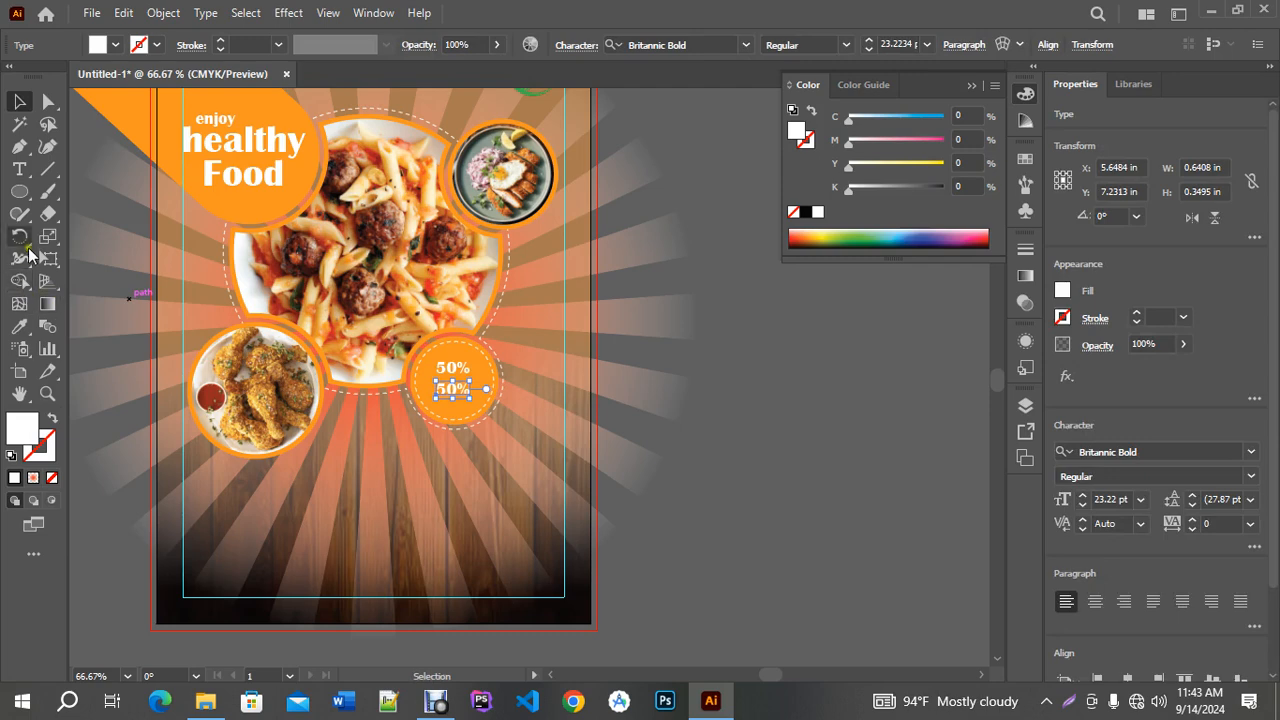
# Change the lower "50%" copy in the small orange circle to read "discount".
pyautogui.click(19, 169)
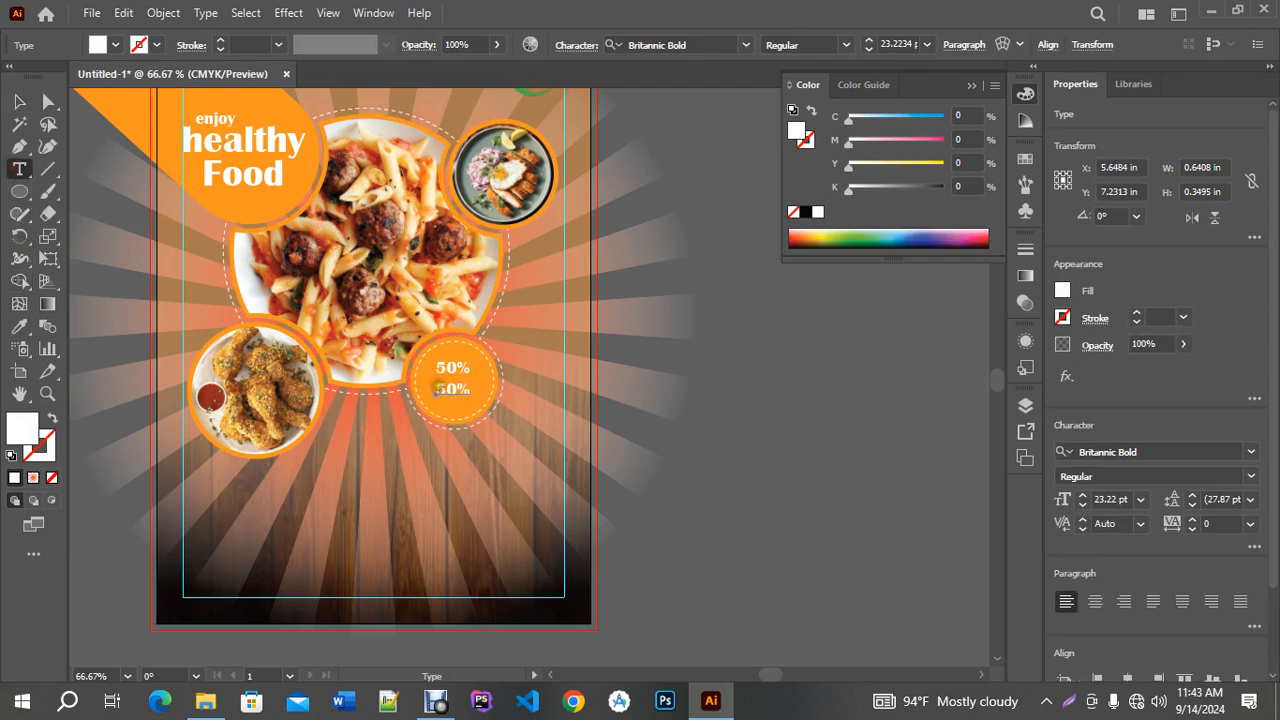
pyautogui.moveTo(436, 388); pyautogui.dragTo(480, 400)
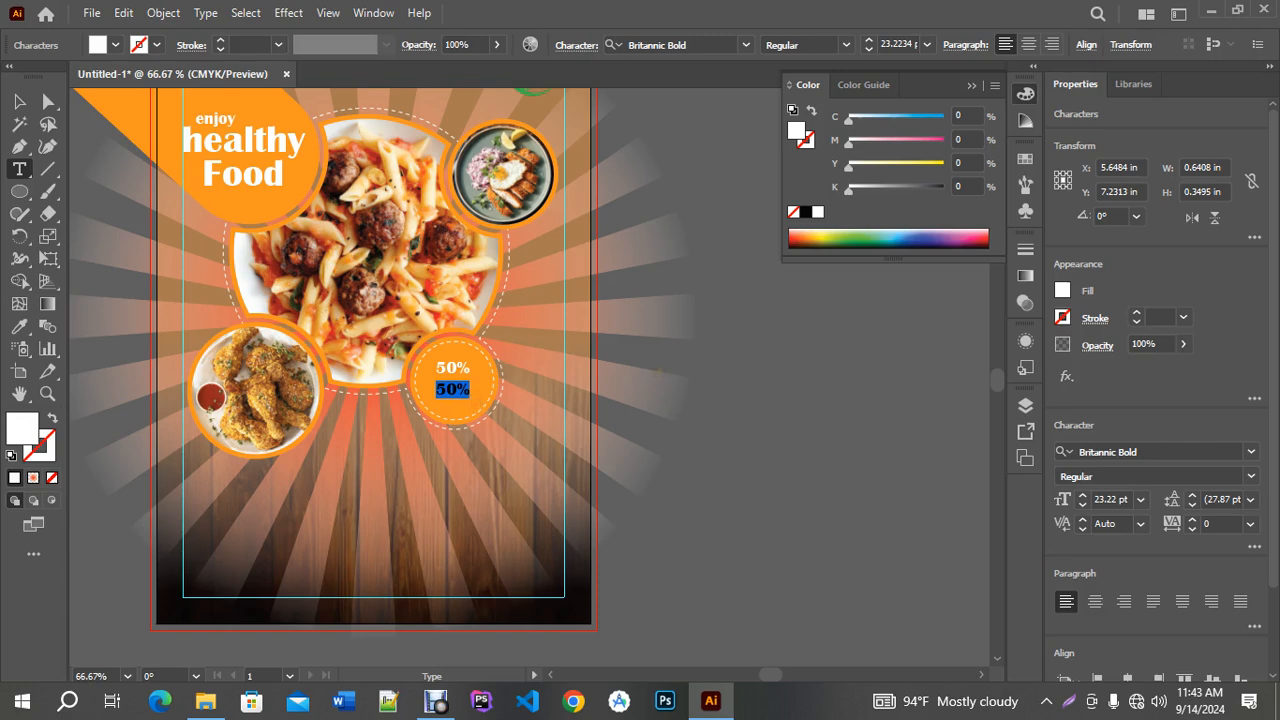
pyautogui.write('dis')
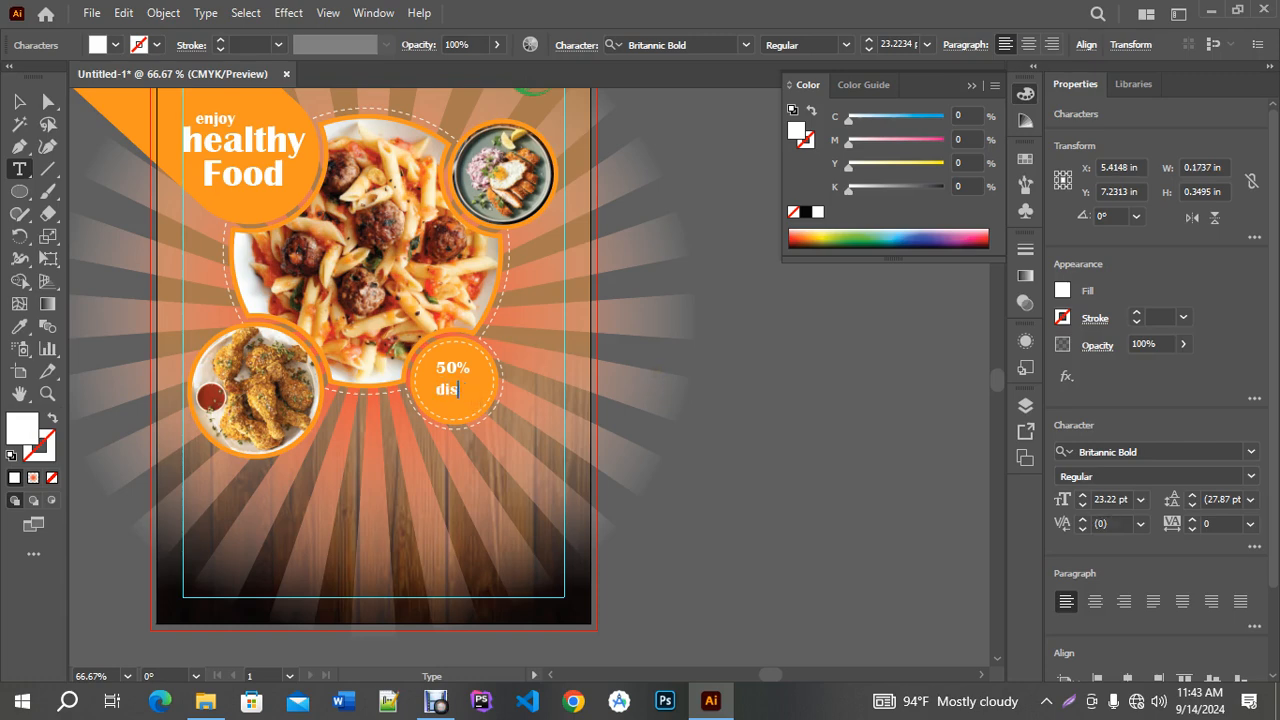
pyautogui.write('cou')
pyautogui.press('BackSpace')
pyautogui.press('BackSpace')
pyautogui.press('BackSpace')
pyautogui.press('BackSpace')
pyautogui.press('BackSpace')
pyautogui.write('off')
pyautogui.press('BackSpace')
pyautogui.press('BackSpace')
pyautogui.press('BackSpace')
pyautogui.write('o')
pyautogui.press('Escape')
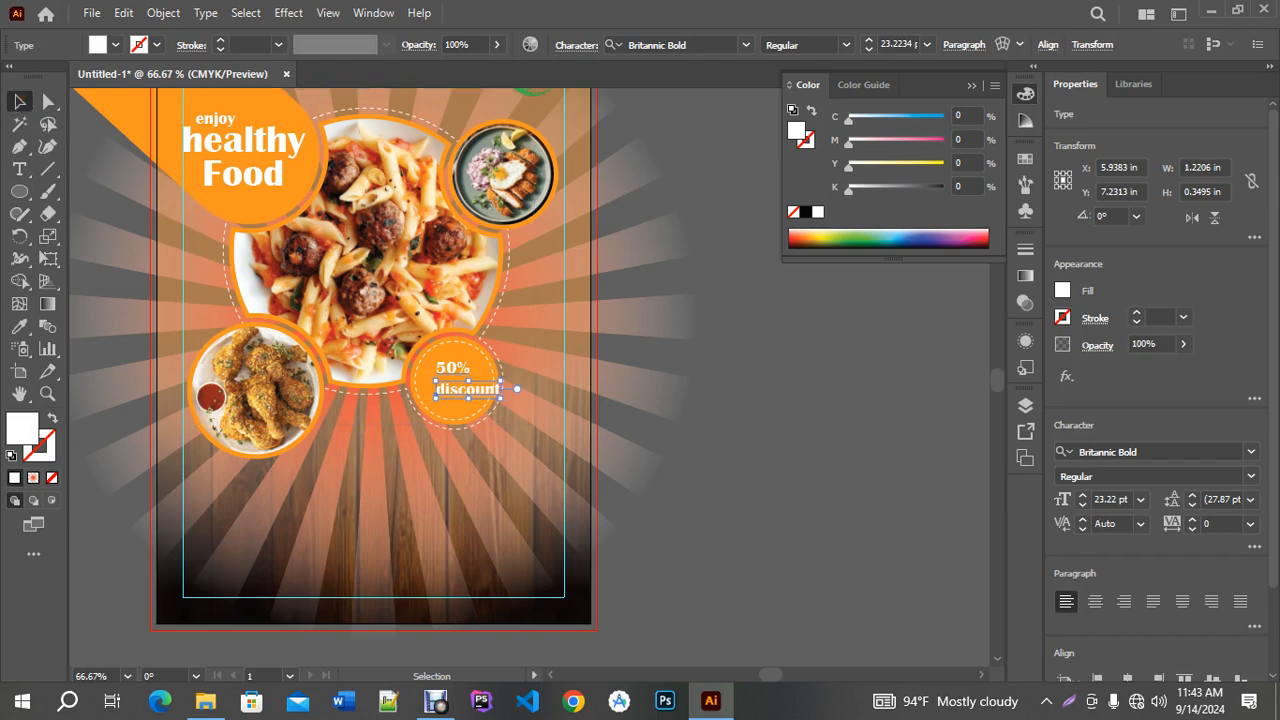
# Align the "50%" and "discount" texts to their horizontal centers and move both to the middle of the small orange circle.
pyautogui.keyDown('shift'); pyautogui.click(450, 367); pyautogui.keyUp('shift')
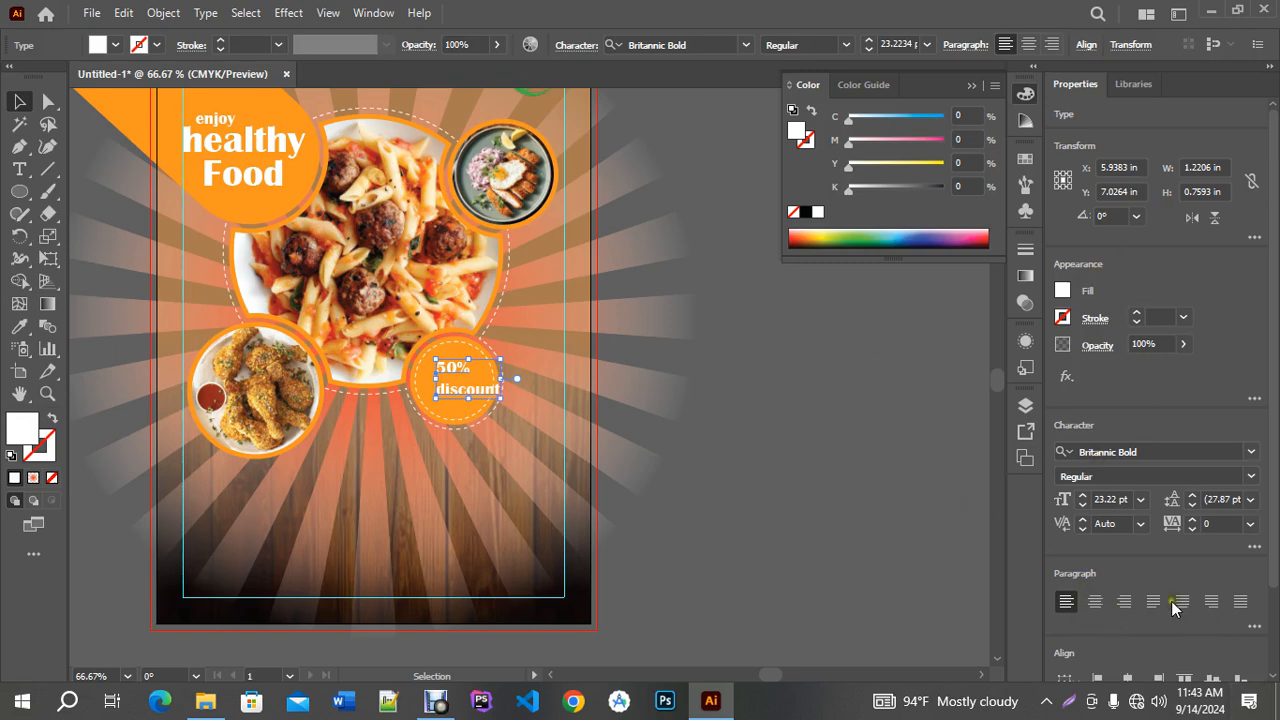
pyautogui.scroll(-2, 1125, 626)
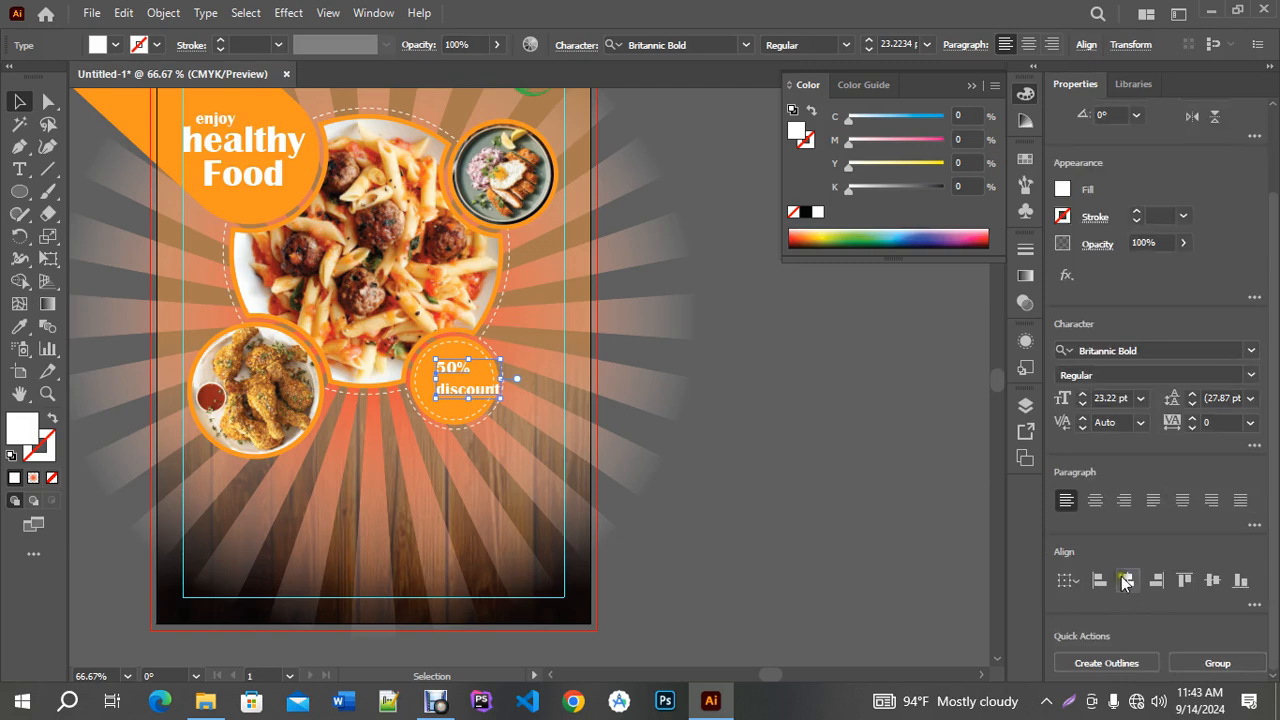
pyautogui.click(1127, 580)
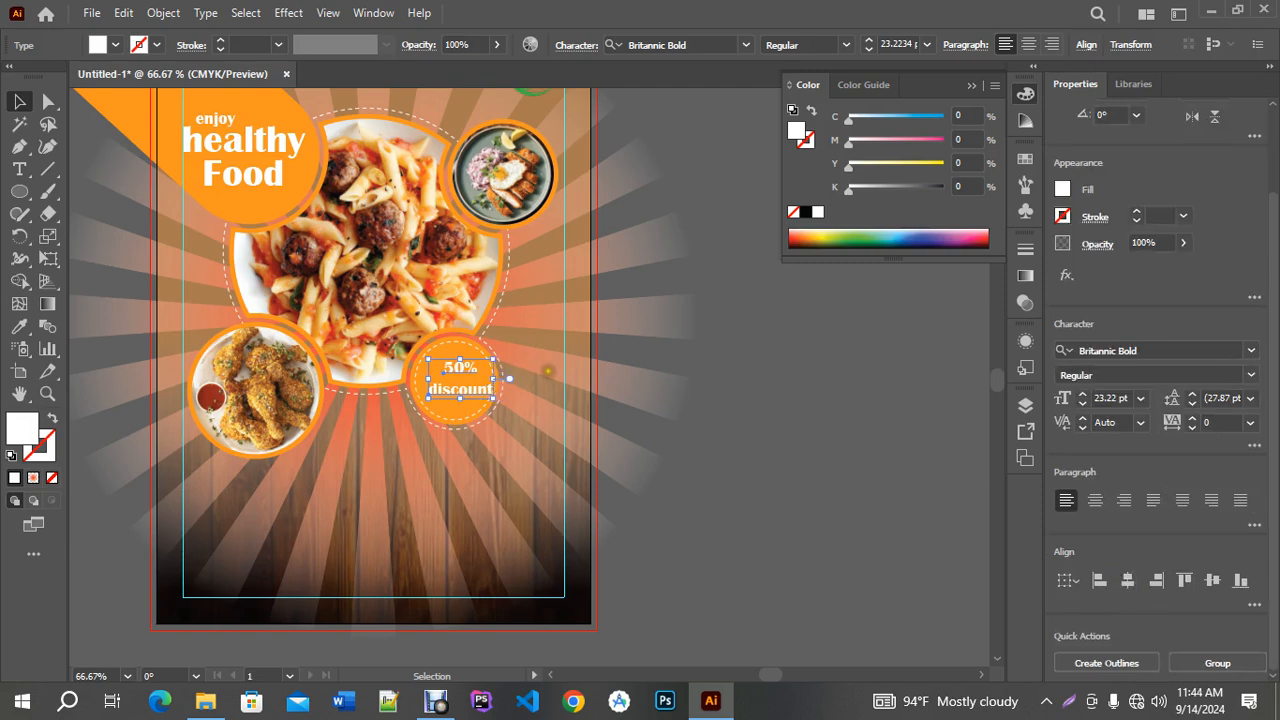
pyautogui.moveTo(471, 387); pyautogui.dragTo(466, 387)
pyautogui.click(723, 457)
# Set the "50%" text's font size to 35 pt and reposition it centered just above "discount".
pyautogui.click(450, 368)
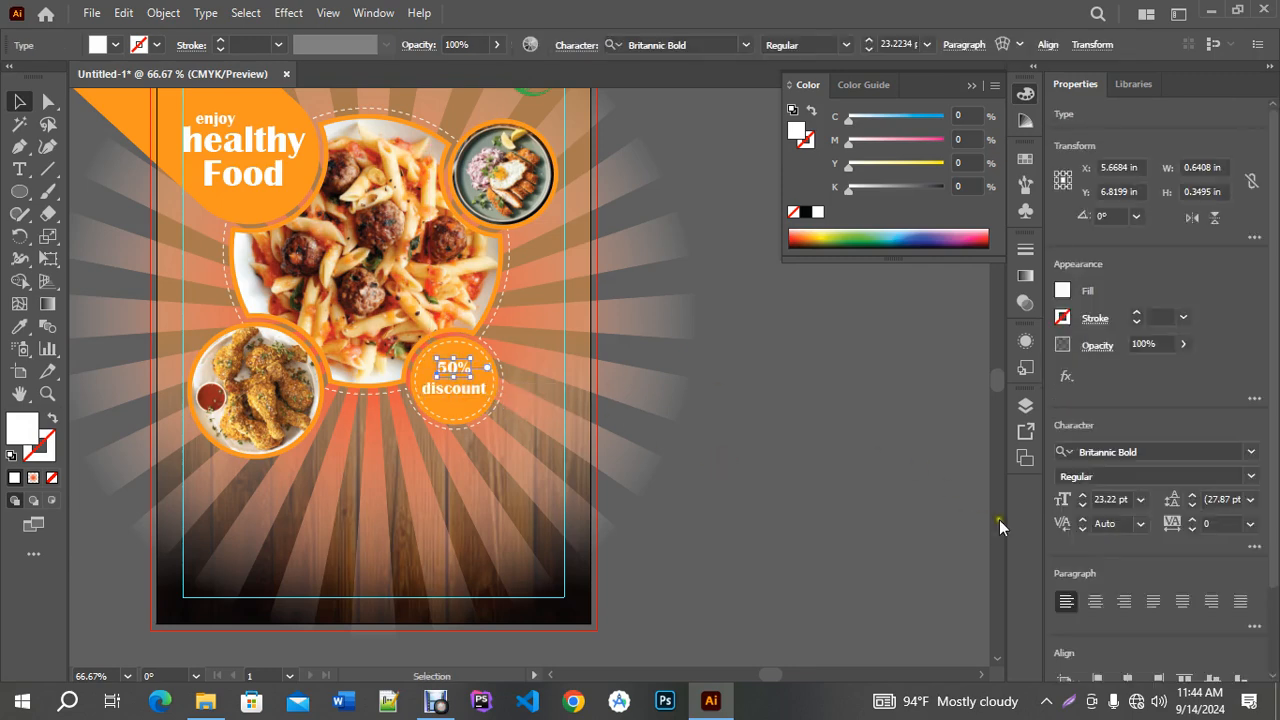
pyautogui.scroll(5, 1124, 500)
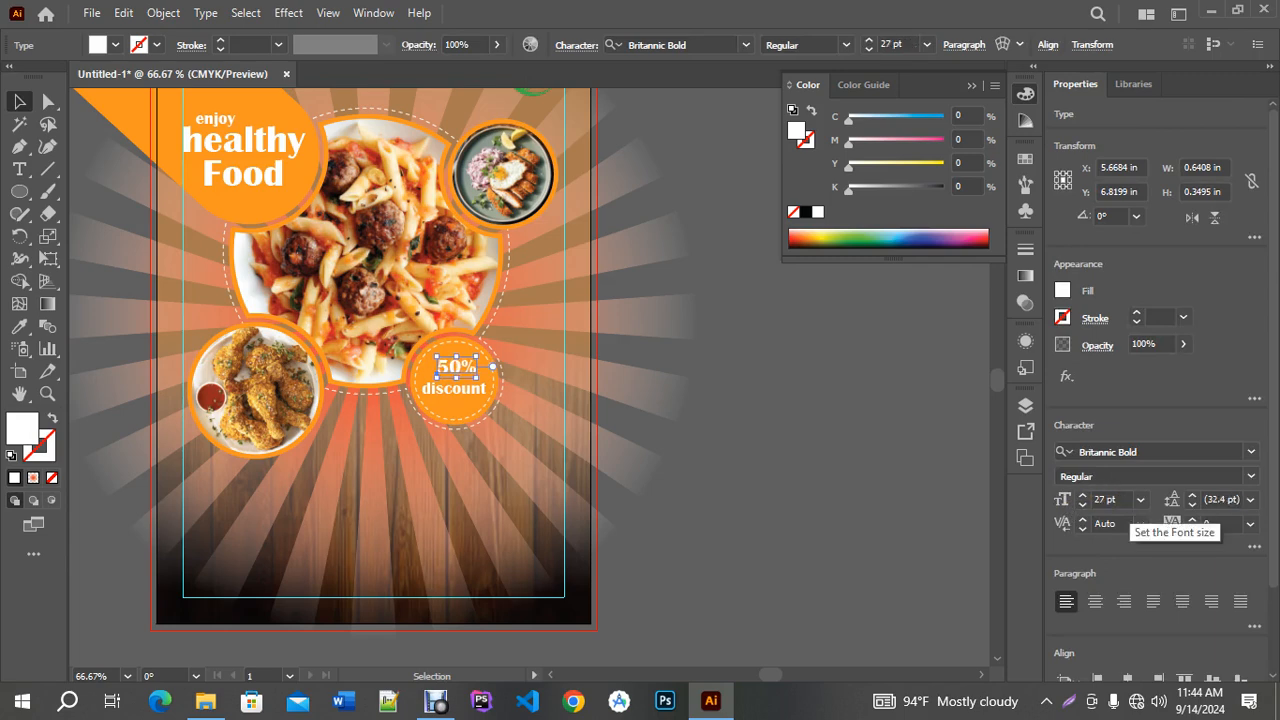
pyautogui.scroll(9, 1124, 500)
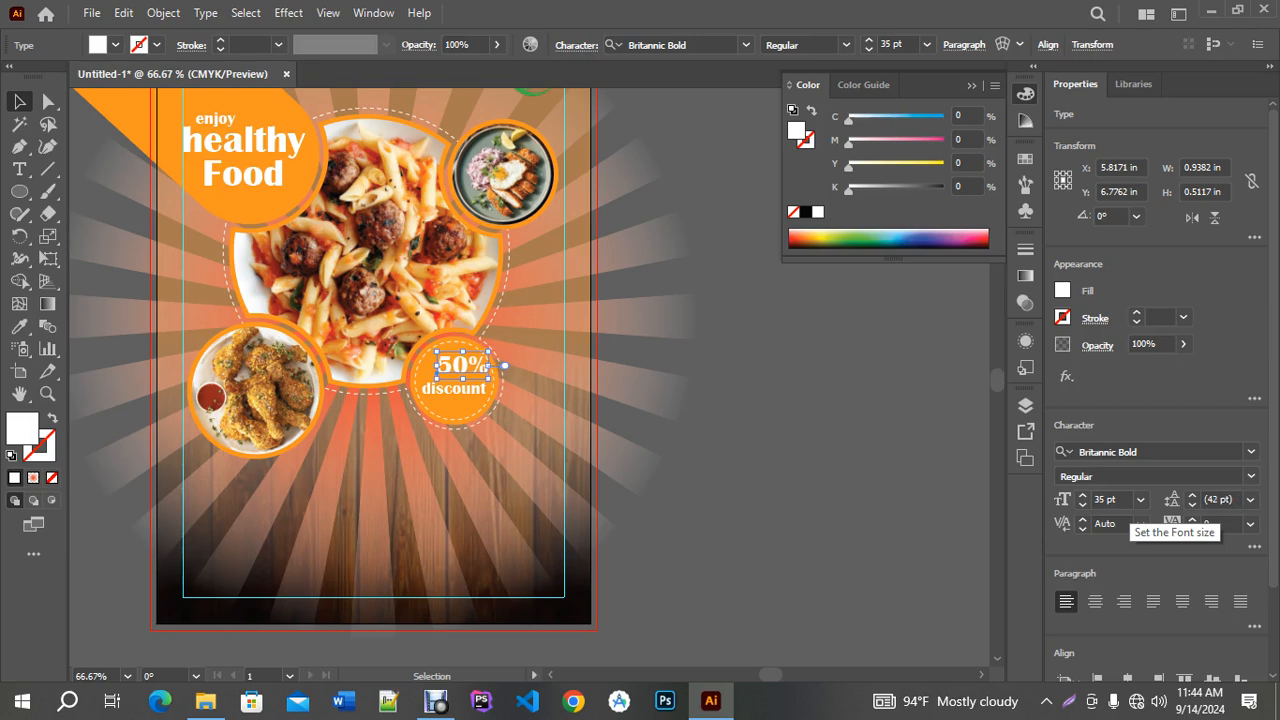
pyautogui.moveTo(453, 365); pyautogui.dragTo(429, 375)
pyautogui.click(716, 432)
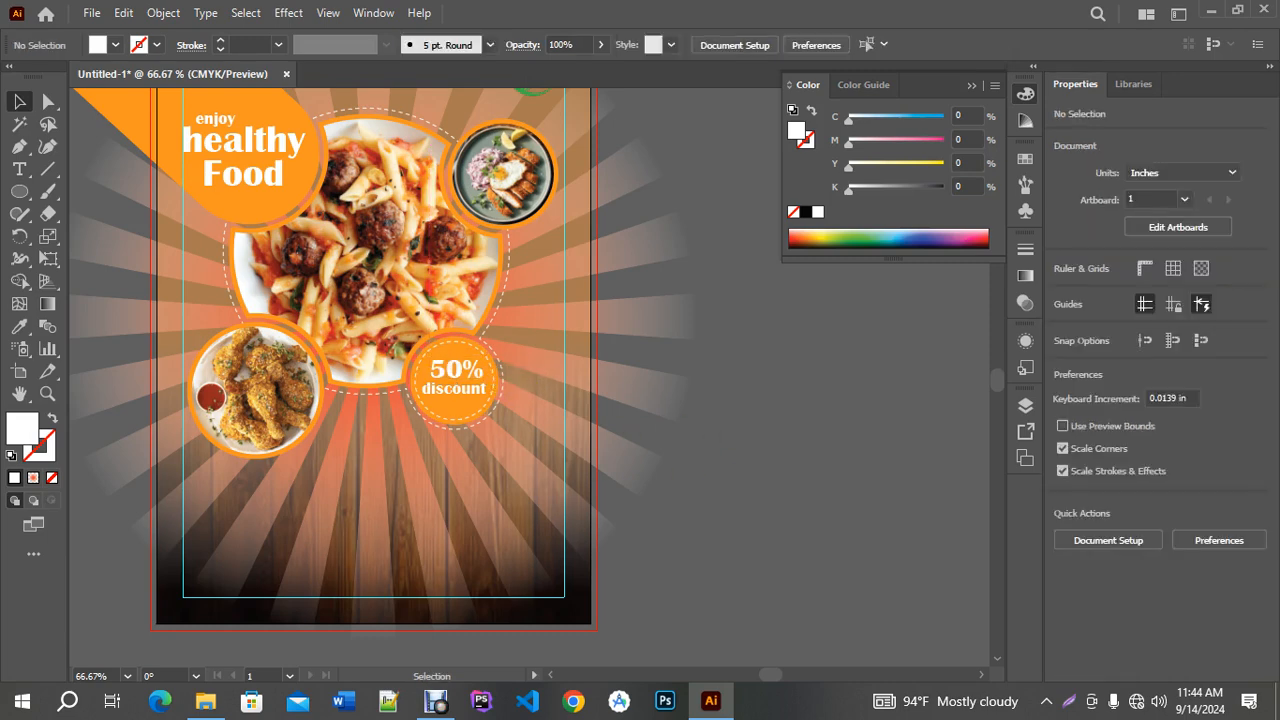
# Duplicate the "discount" text into the empty area below the food photos and change the copy to "order now".
pyautogui.hotkey('ctrl', '-')
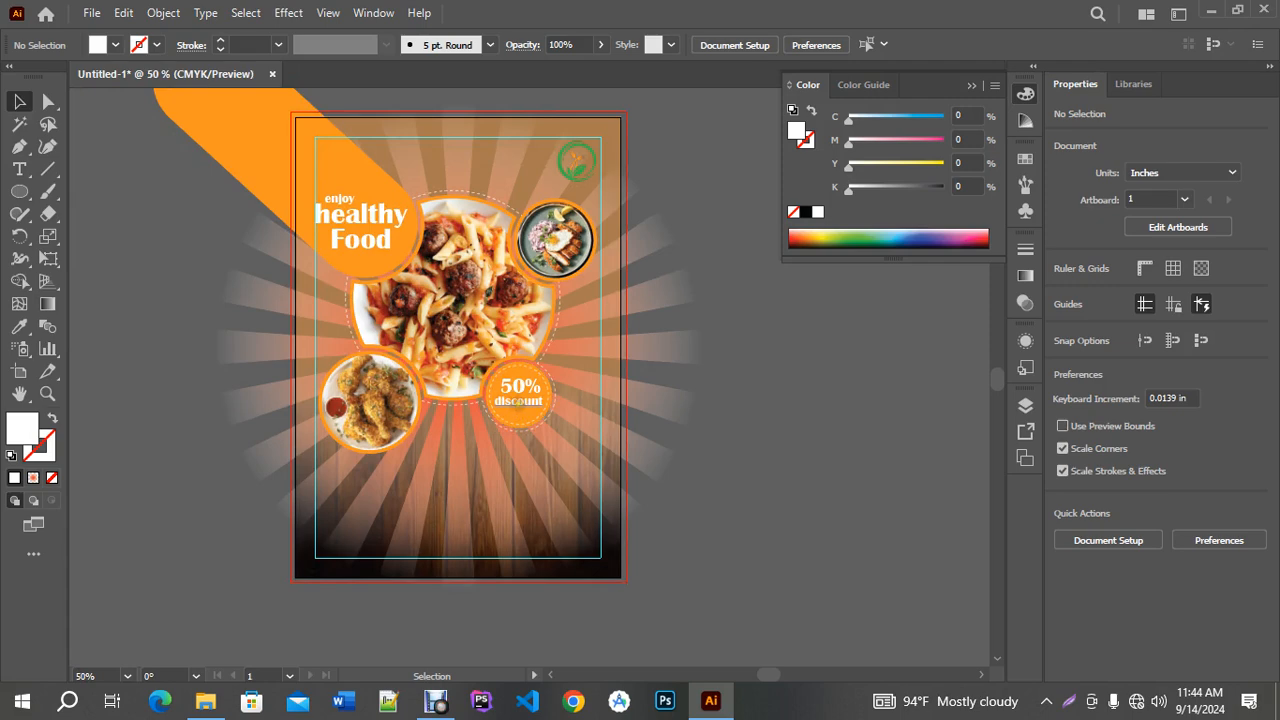
pyautogui.moveTo(518, 401); pyautogui.dragTo(433, 470)
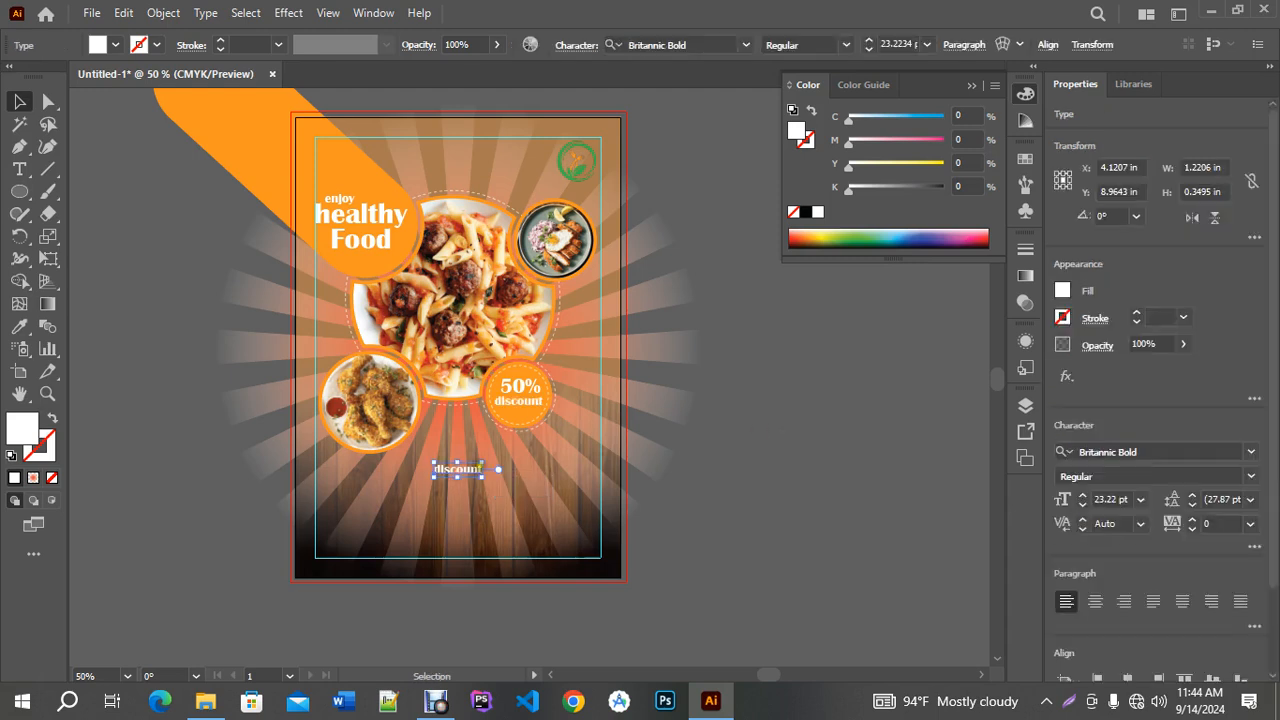
pyautogui.click(19, 169)
pyautogui.moveTo(436, 470); pyautogui.dragTo(484, 471)
pyautogui.press('BackSpace')
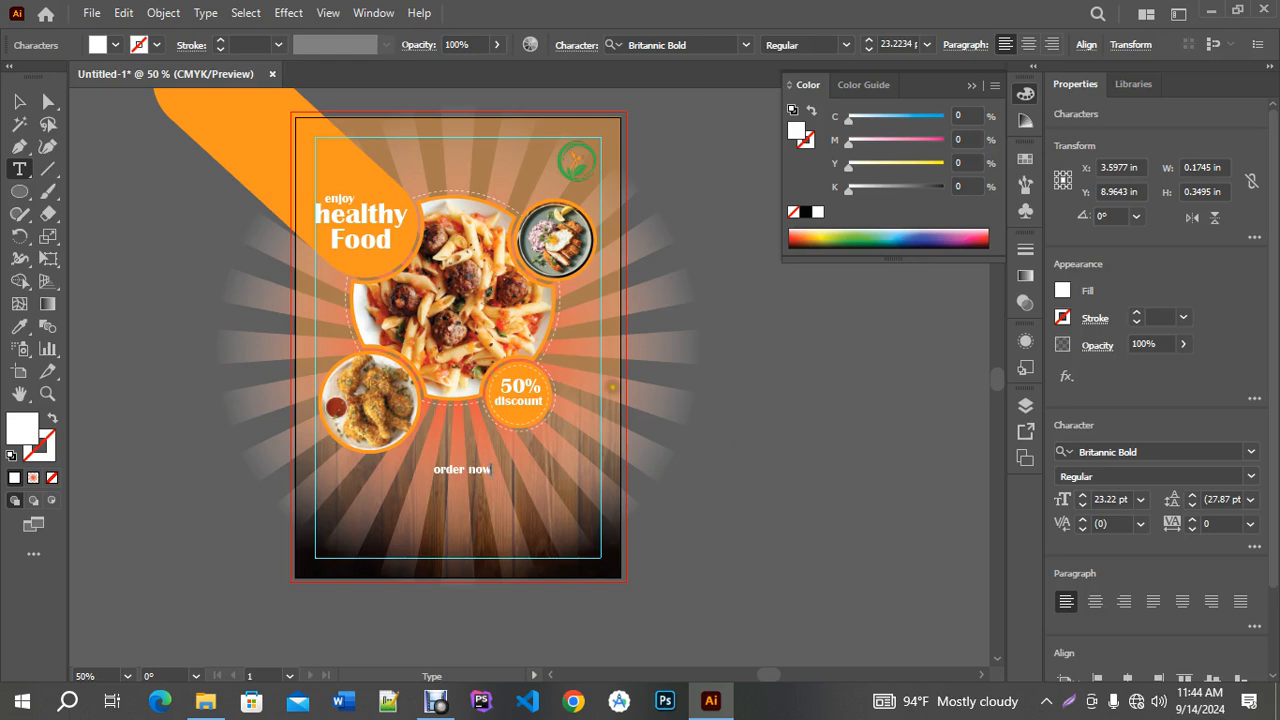
pyautogui.press('Escape')
pyautogui.click(113, 325)
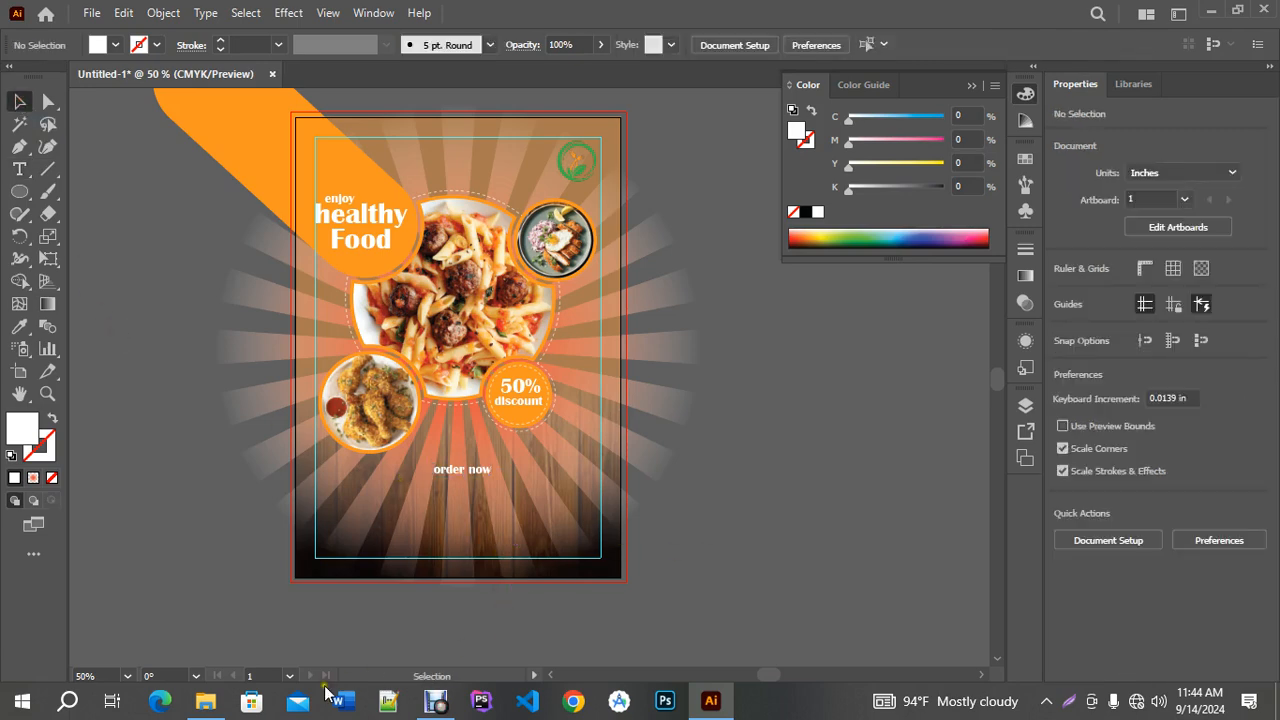
# Switch to File Explorer, place 1200px-QR_Code_Example.svg.png in the Illustrator document, and move it onto the empty canvas left of the artboard.
pyautogui.click(205, 701)
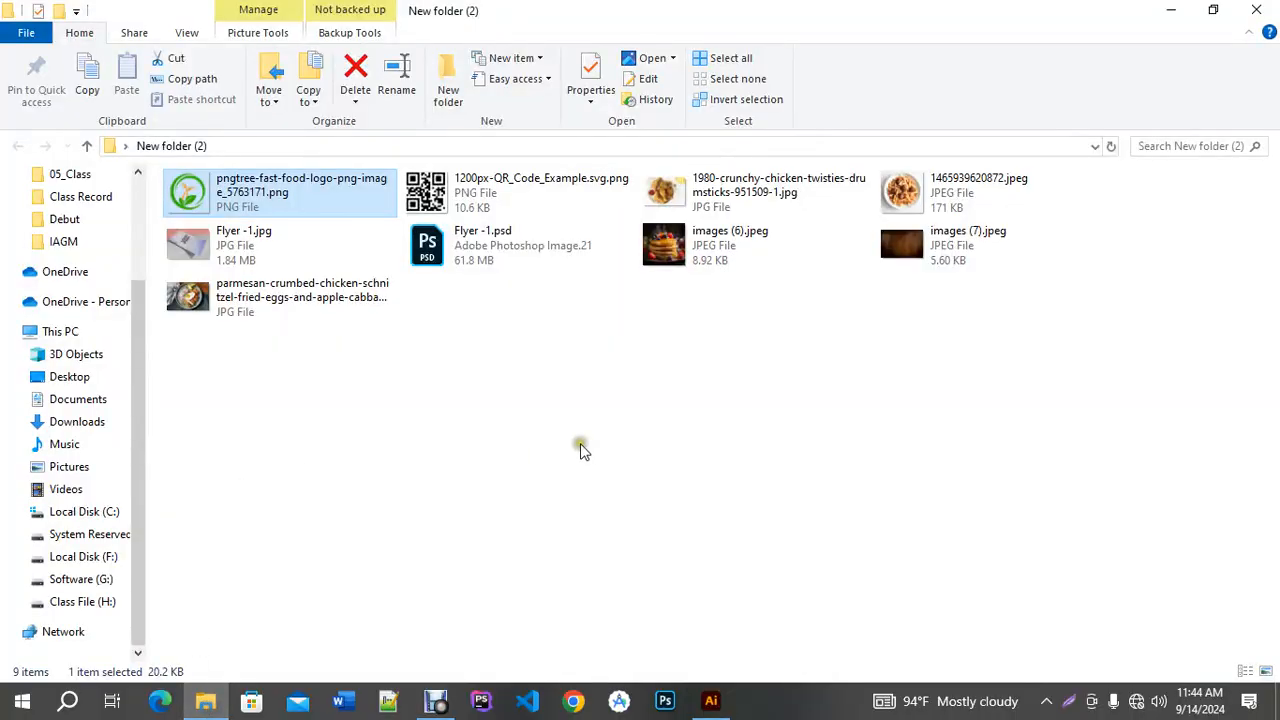
pyautogui.click(440, 197)
pyautogui.moveTo(440, 197); pyautogui.dragTo(722, 483)
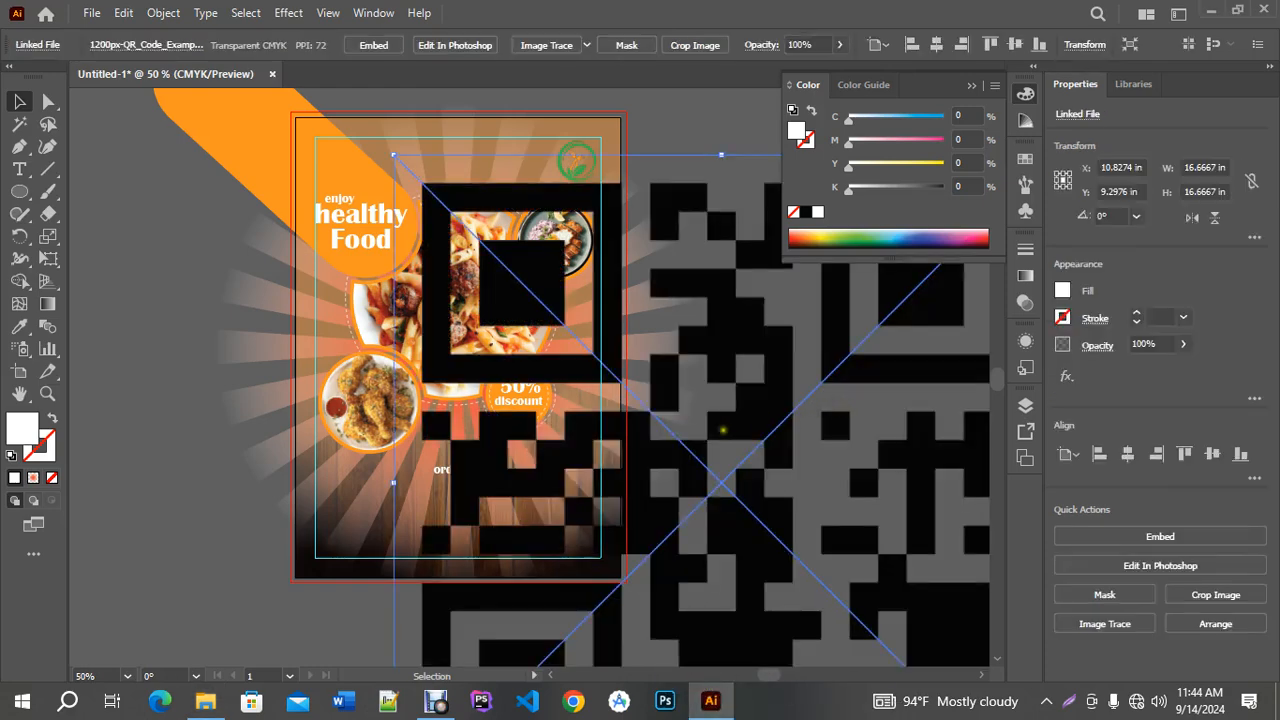
pyautogui.scroll(-3, 878, 436)
pyautogui.moveTo(863, 451); pyautogui.dragTo(339, 382)
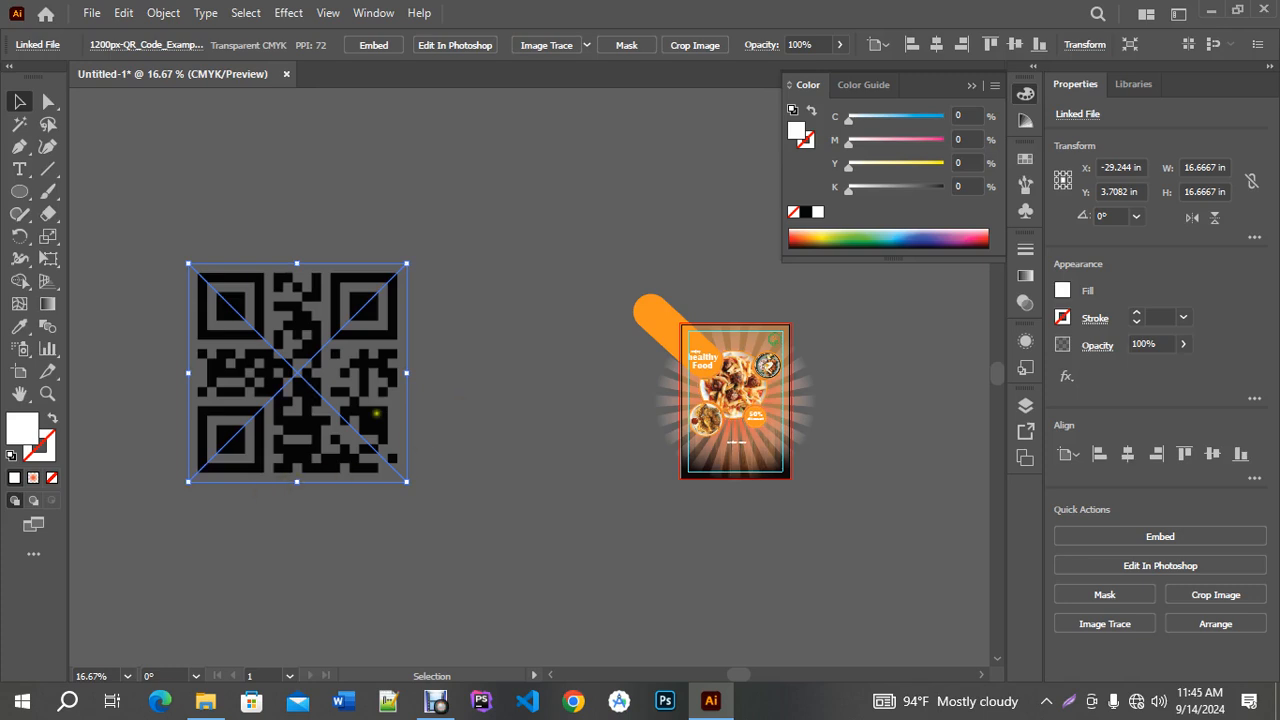
# Embed the QR code image, run Image Trace with the default preset, and expand the tracing into vector shapes.
pyautogui.click(373, 45)
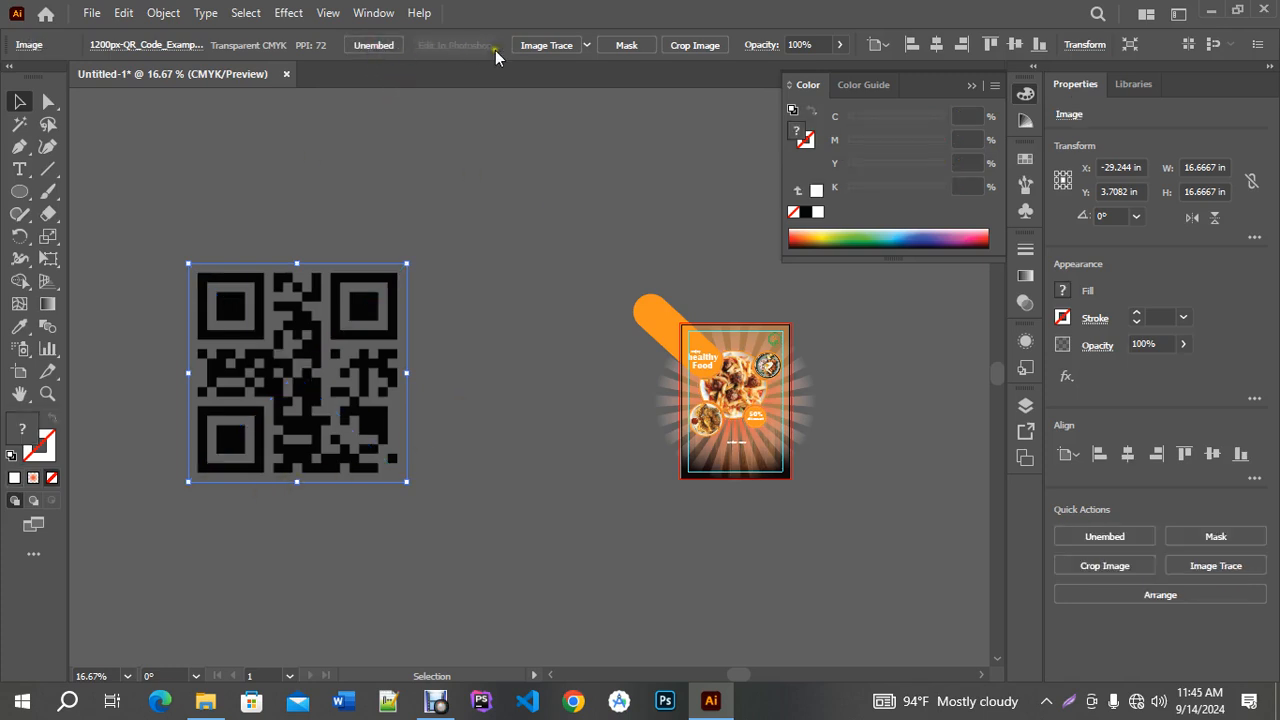
pyautogui.click(549, 46)
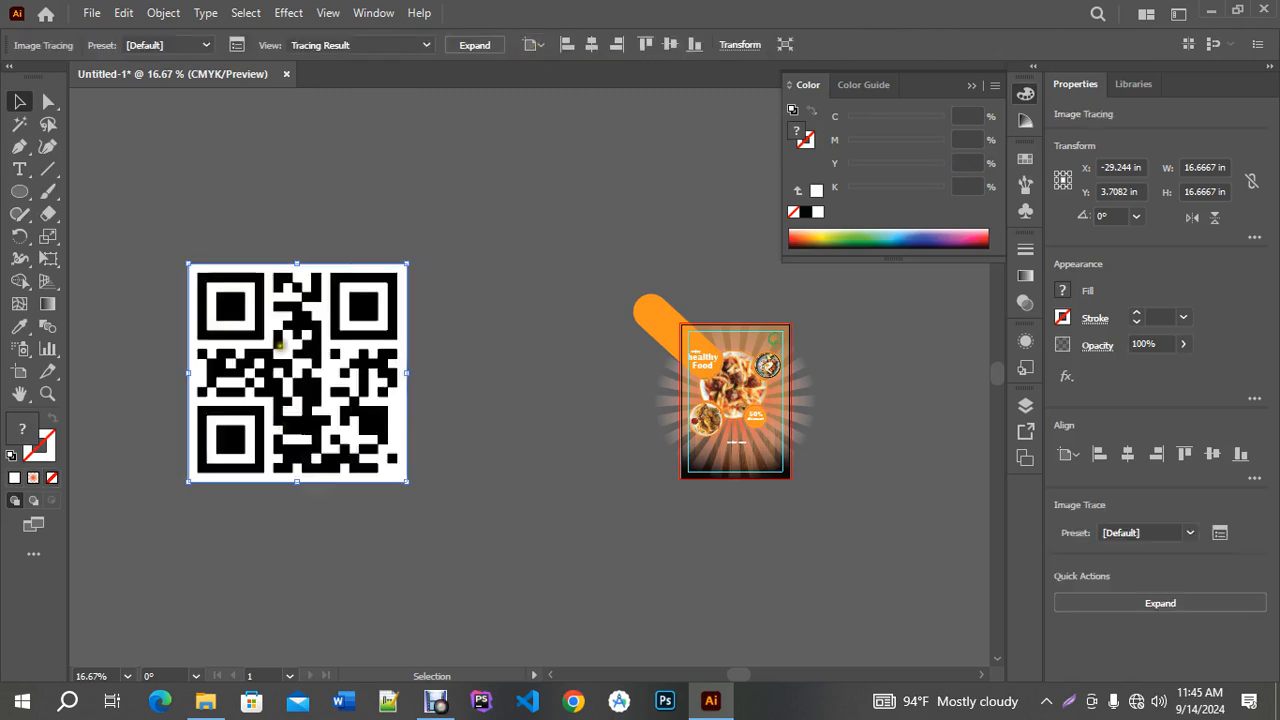
pyautogui.click(470, 46)
pyautogui.click(492, 382)
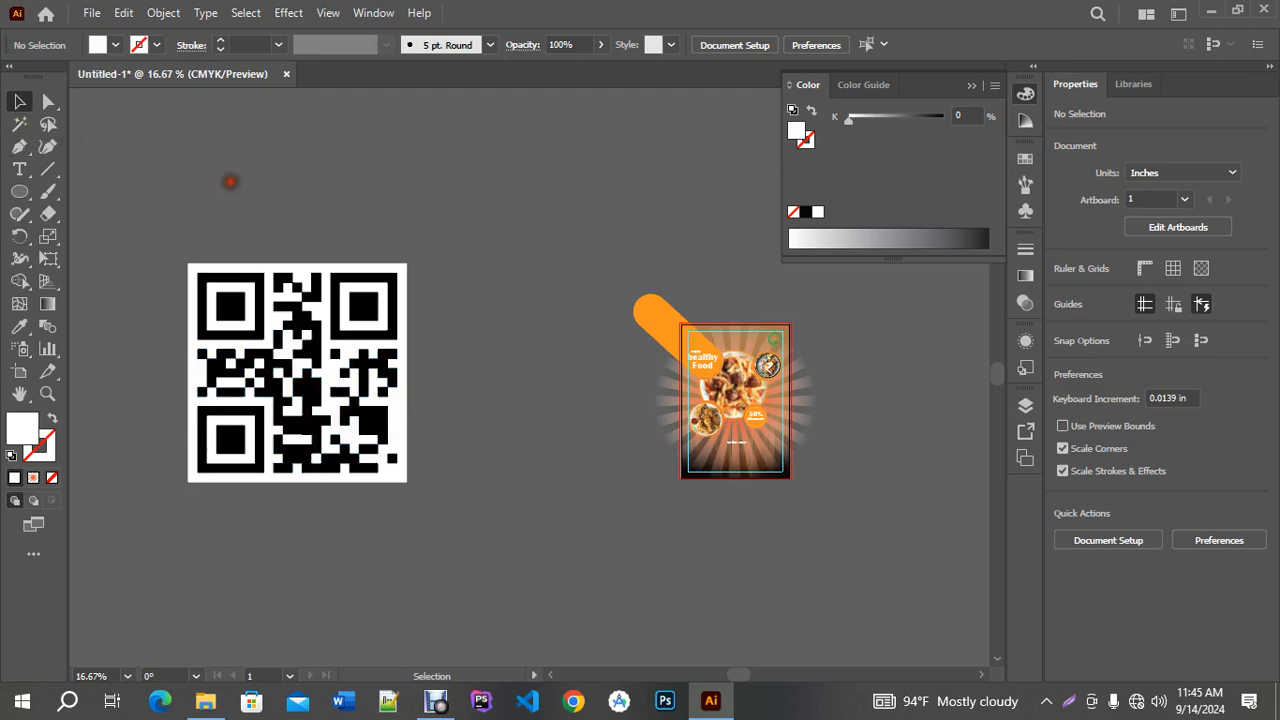
pyautogui.click(386, 432)
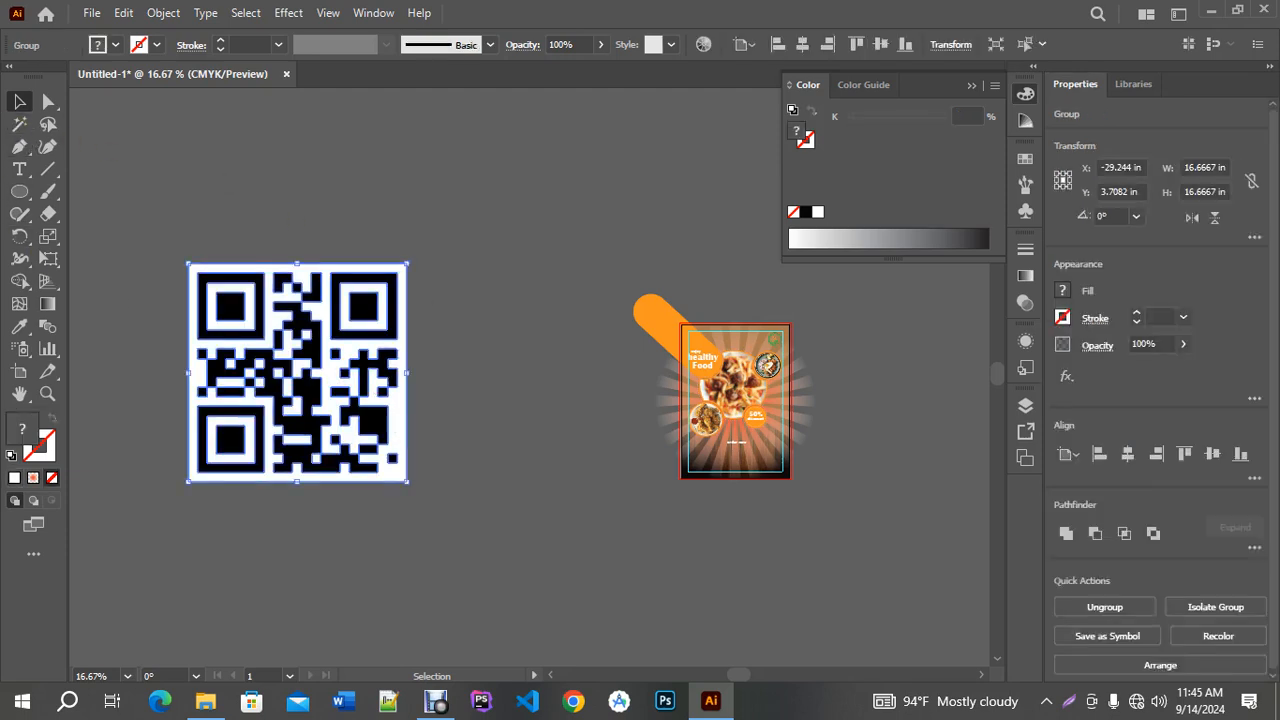
pyautogui.press('Delete')
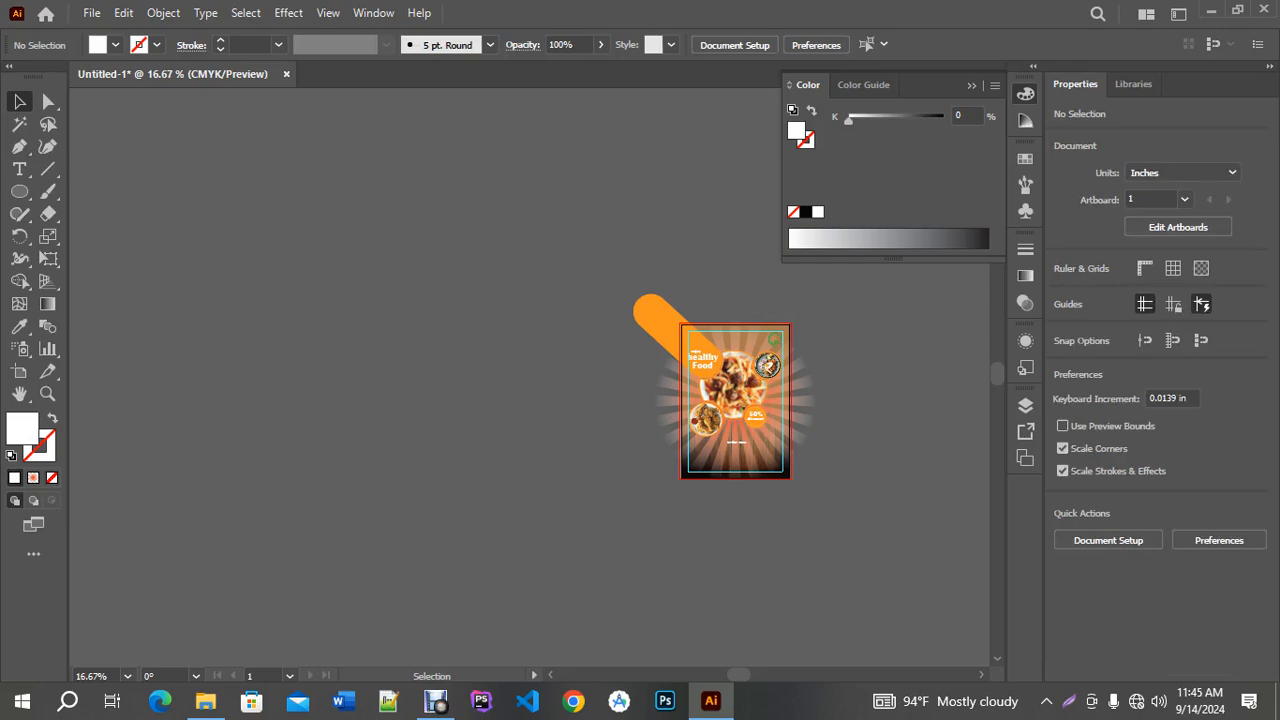
pyautogui.hotkey('ctrl', 'z')
# Ungroup the traced QR code and delete its large white background compound path.
pyautogui.rightClick(380, 88)
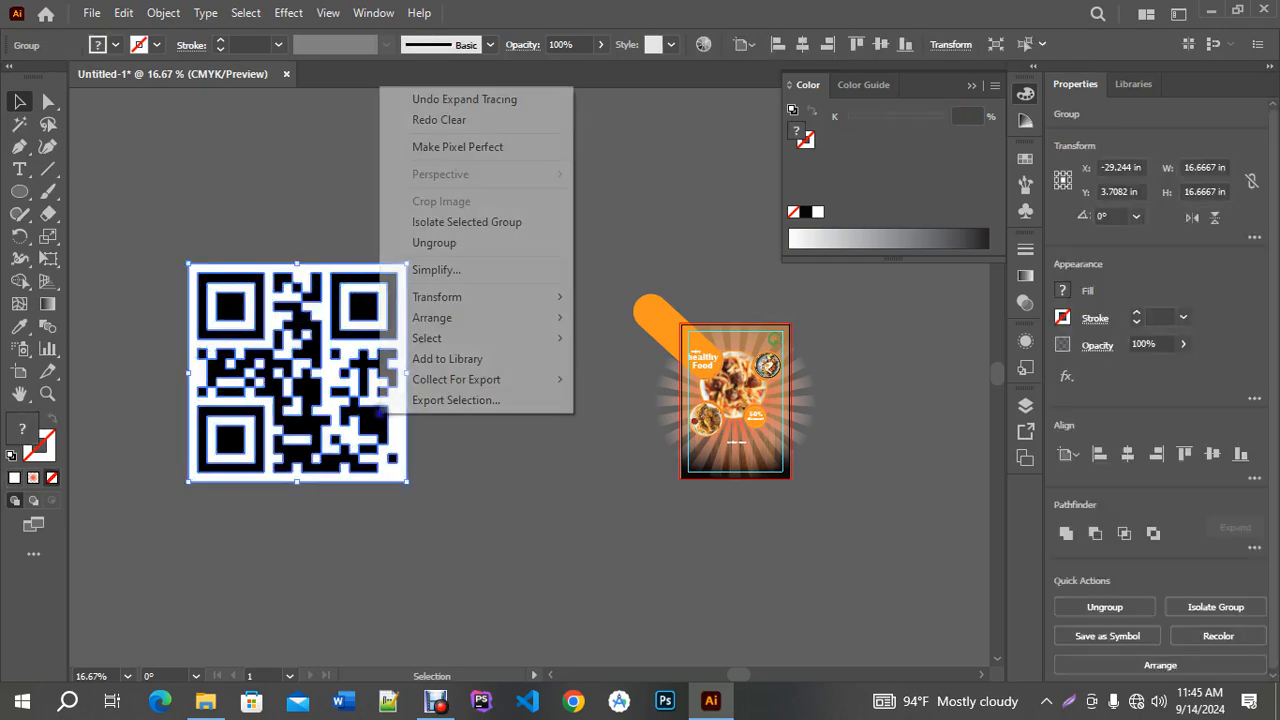
pyautogui.click(434, 243)
pyautogui.click(480, 443)
pyautogui.click(403, 423)
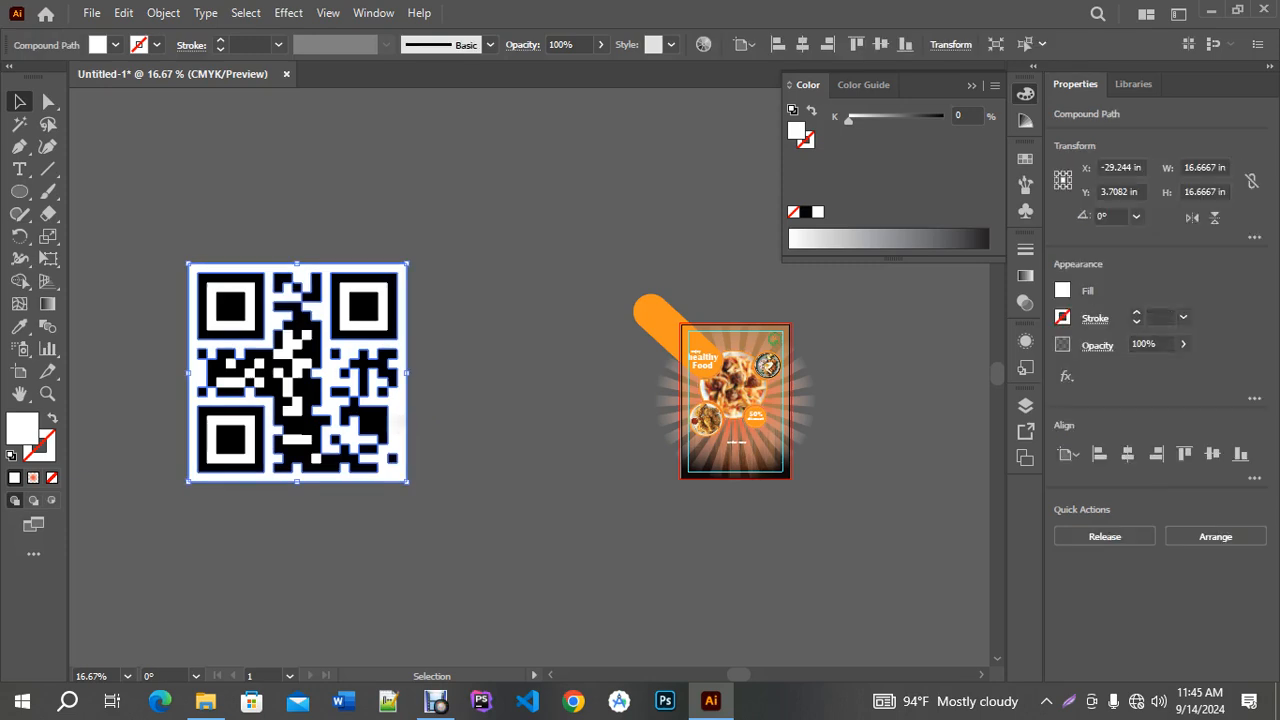
pyautogui.press('Delete')
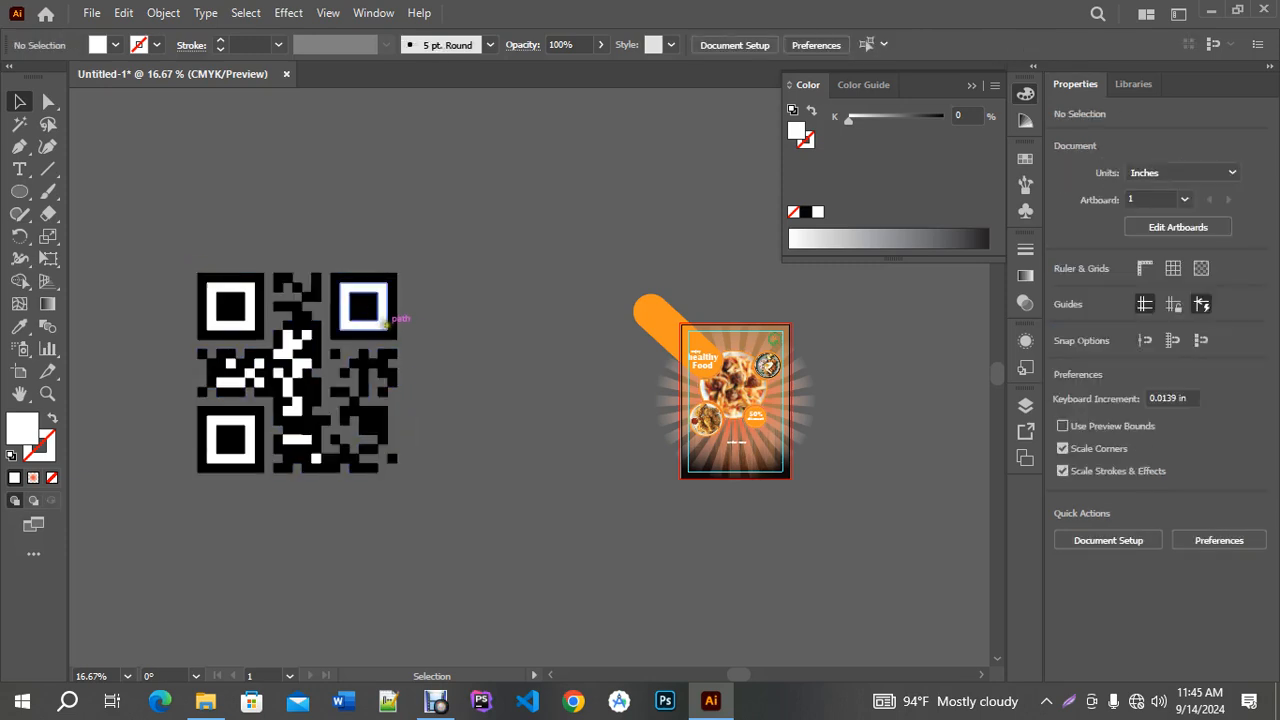
# Delete the white square inside the QR code's top-right corner marker and the white pieces in the upper middle column.
pyautogui.click(383, 322)
pyautogui.press('Delete')
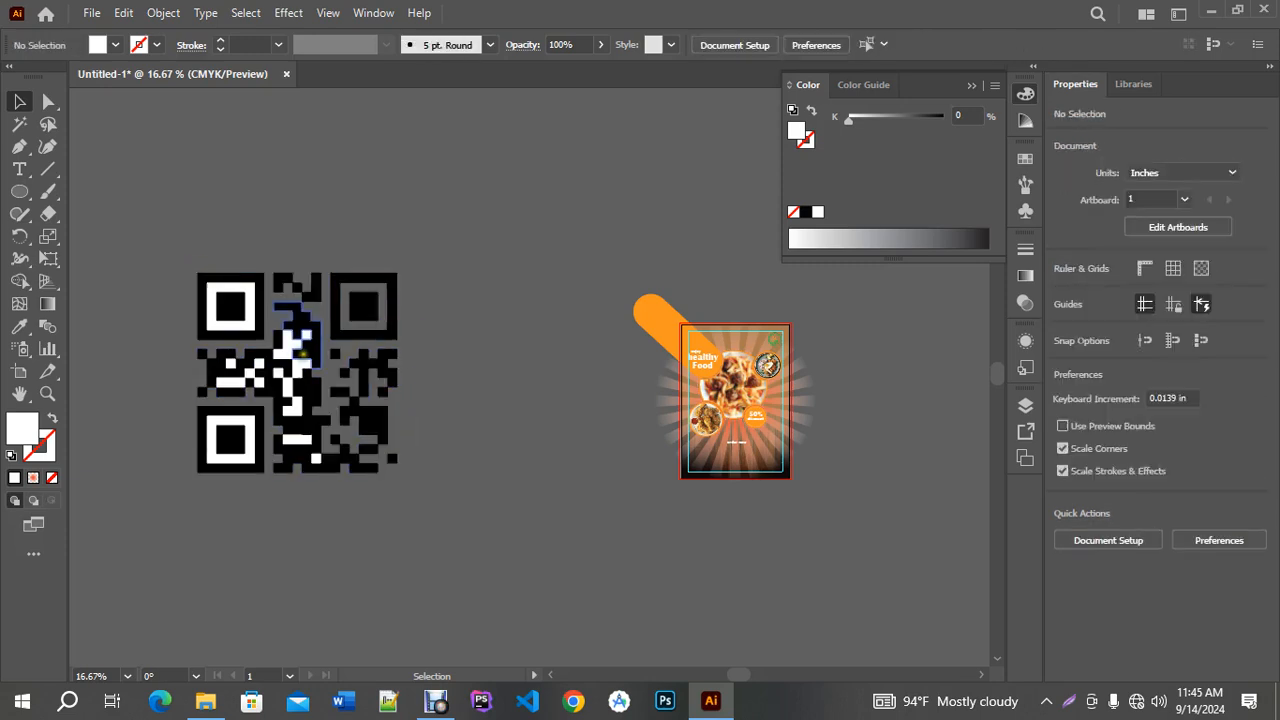
pyautogui.click(285, 345)
pyautogui.press('Delete')
pyautogui.click(306, 336)
pyautogui.press('Delete')
pyautogui.click(294, 368)
pyautogui.press('Delete')
pyautogui.click(287, 386)
pyautogui.press('Delete')
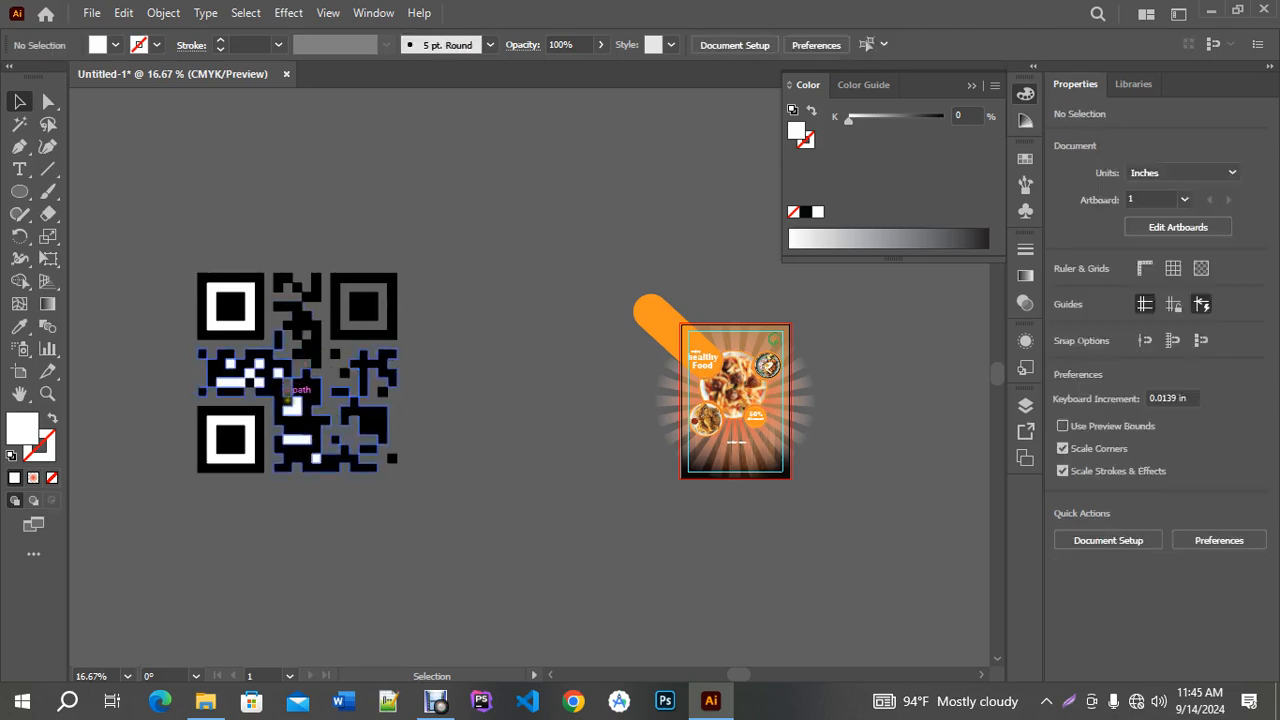
# Delete the white pieces in the centre and left-middle block of the QR code.
pyautogui.click(296, 402)
pyautogui.press('Delete')
pyautogui.click(278, 373)
pyautogui.press('Delete')
pyautogui.click(259, 382)
pyautogui.press('Delete')
pyautogui.click(232, 381)
pyautogui.press('Delete')
pyautogui.click(250, 376)
pyautogui.press('Delete')
pyautogui.click(259, 364)
pyautogui.press('Delete')
pyautogui.click(231, 364)
pyautogui.press('Delete')
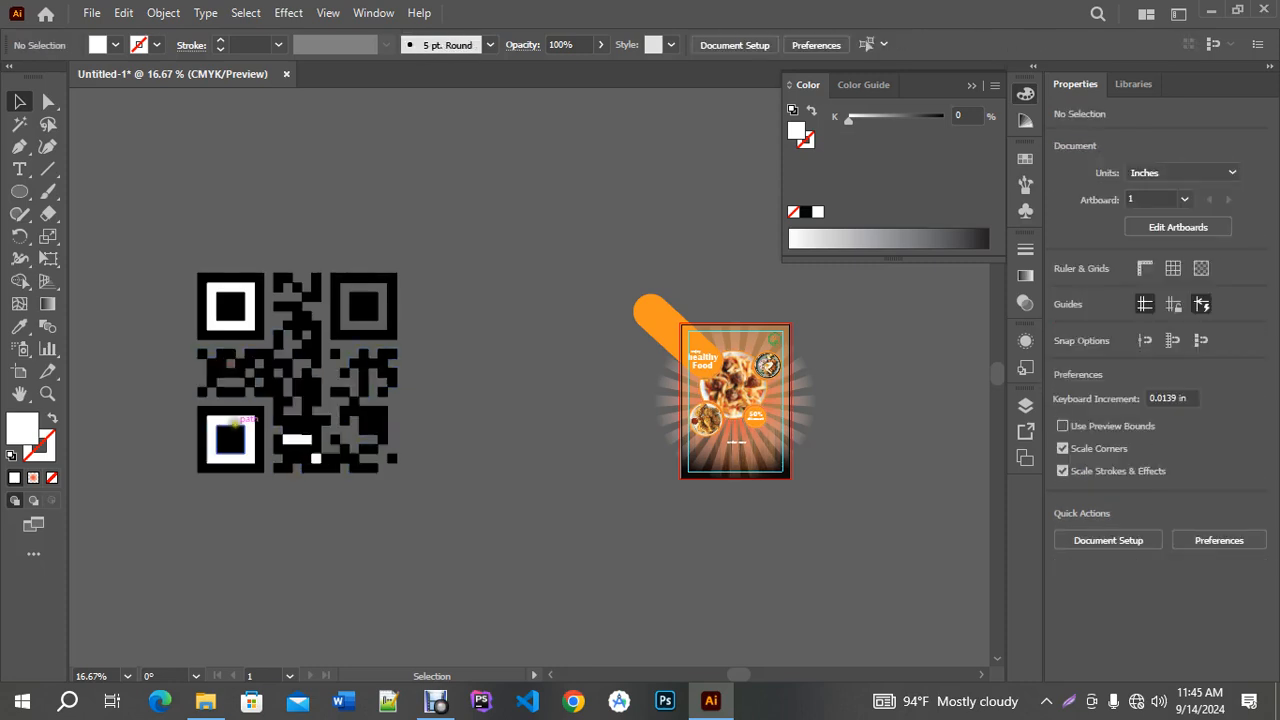
# Delete the remaining white pieces in the QR code's two left corner markers and its bottom middle area.
pyautogui.click(232, 416)
pyautogui.press('Delete')
pyautogui.click(297, 438)
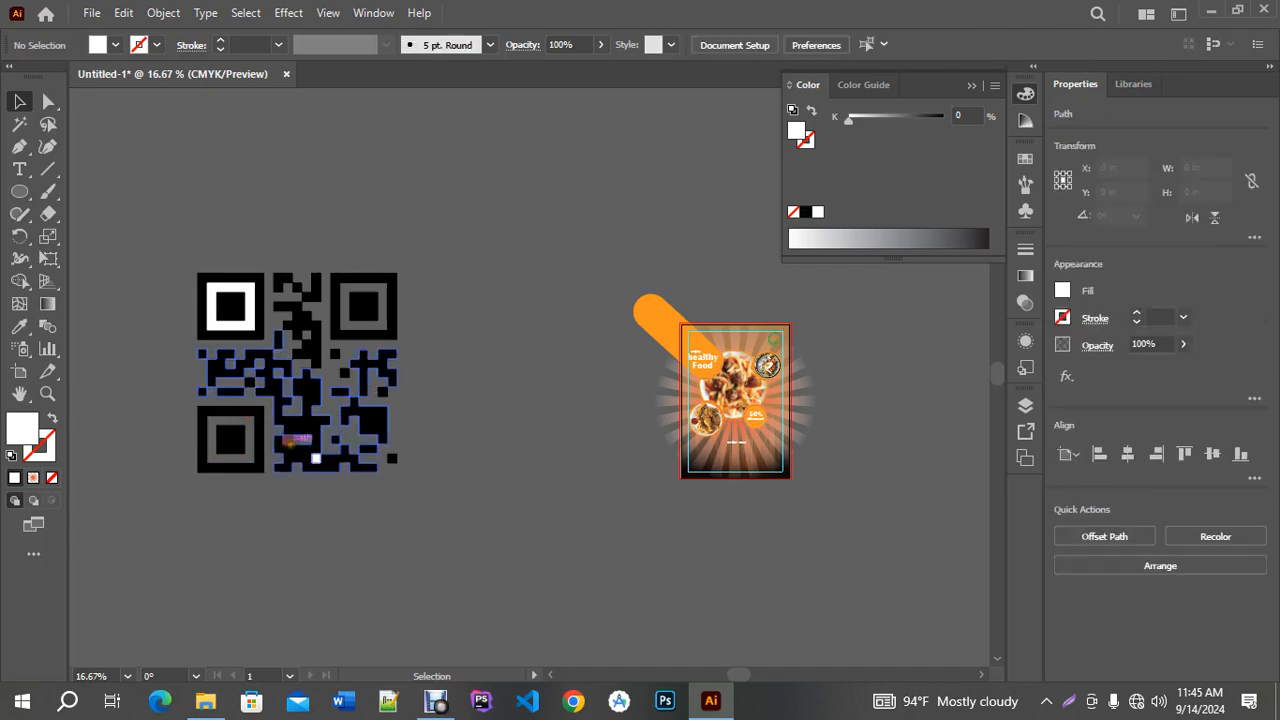
pyautogui.click(316, 458)
pyautogui.press('Delete')
pyautogui.click(237, 303)
# Group all the black QR code shapes and fill the group with white.
pyautogui.click(469, 349)
pyautogui.moveTo(203, 236); pyautogui.dragTo(455, 553)
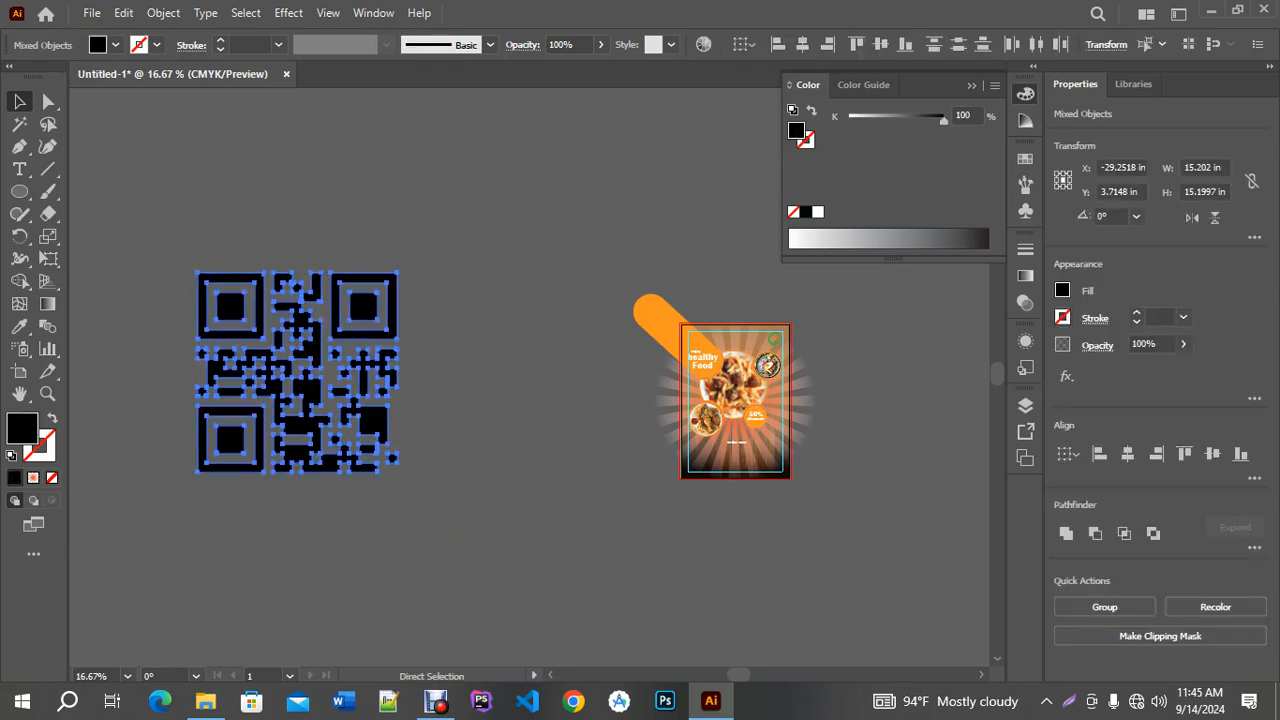
pyautogui.click(20, 101)
pyautogui.click(115, 44)
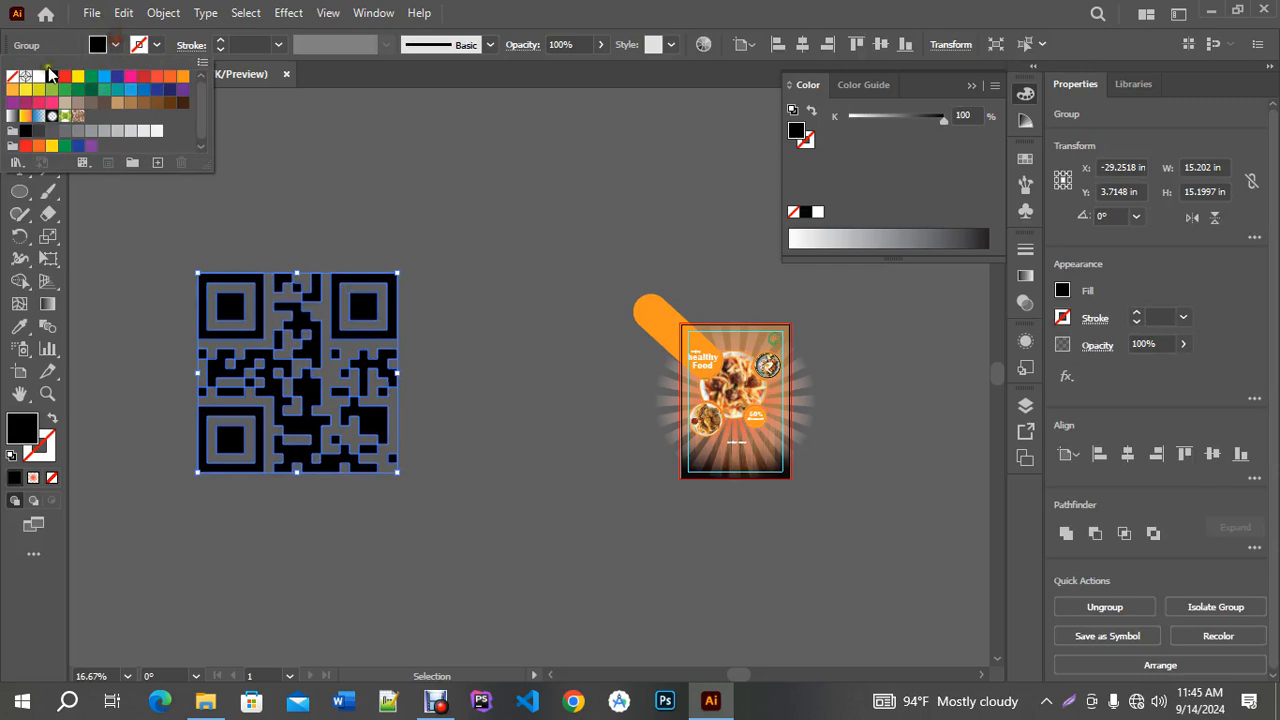
pyautogui.click(38, 76)
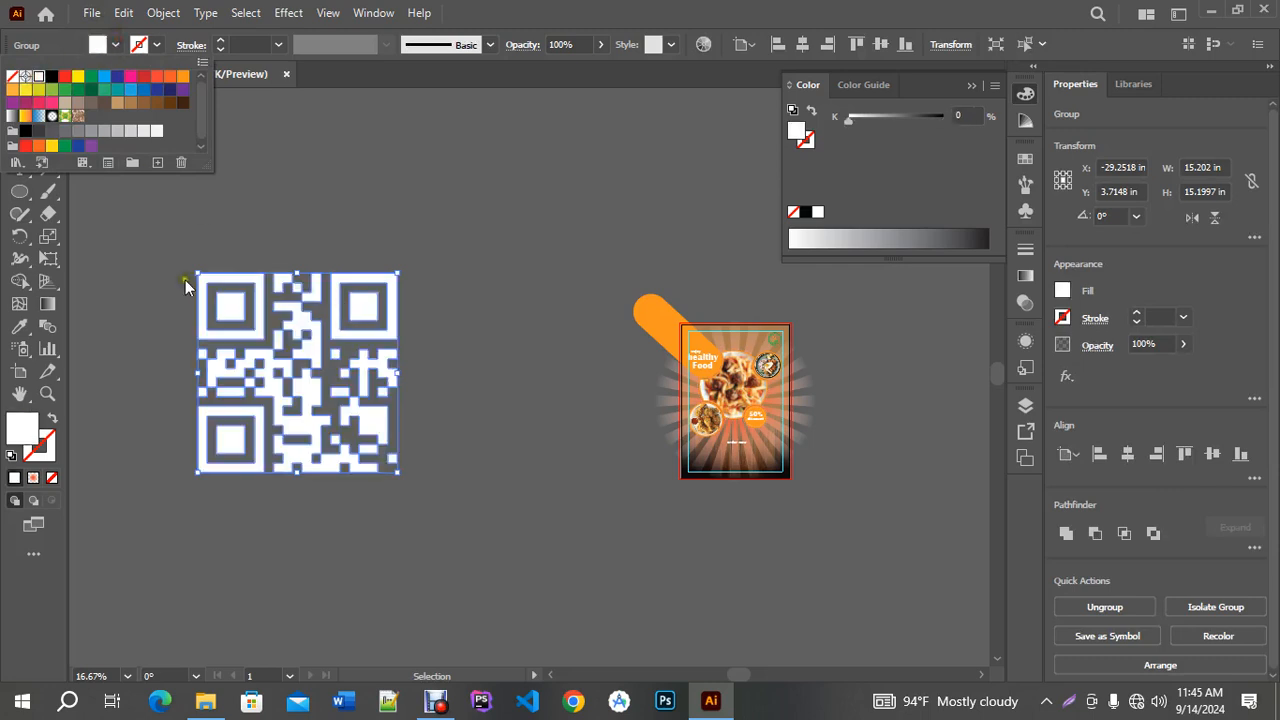
pyautogui.click(241, 240)
# Scale the white QR code down to about 1.83 in wide and place it below the "order now" text, inside the guide frame.
pyautogui.moveTo(197, 272); pyautogui.dragTo(754, 461)
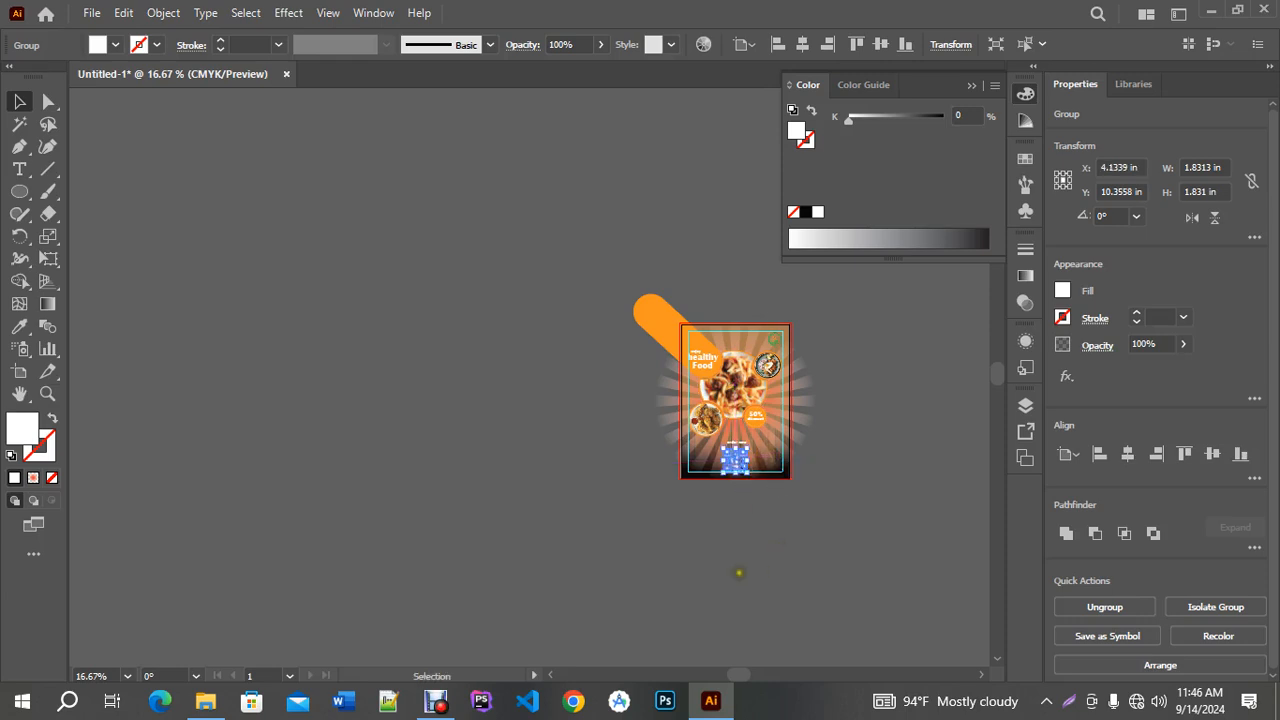
pyautogui.scroll(4, 737, 571)
pyautogui.moveTo(997, 400); pyautogui.dragTo(997, 385)
pyautogui.moveTo(763, 675); pyautogui.dragTo(771, 676)
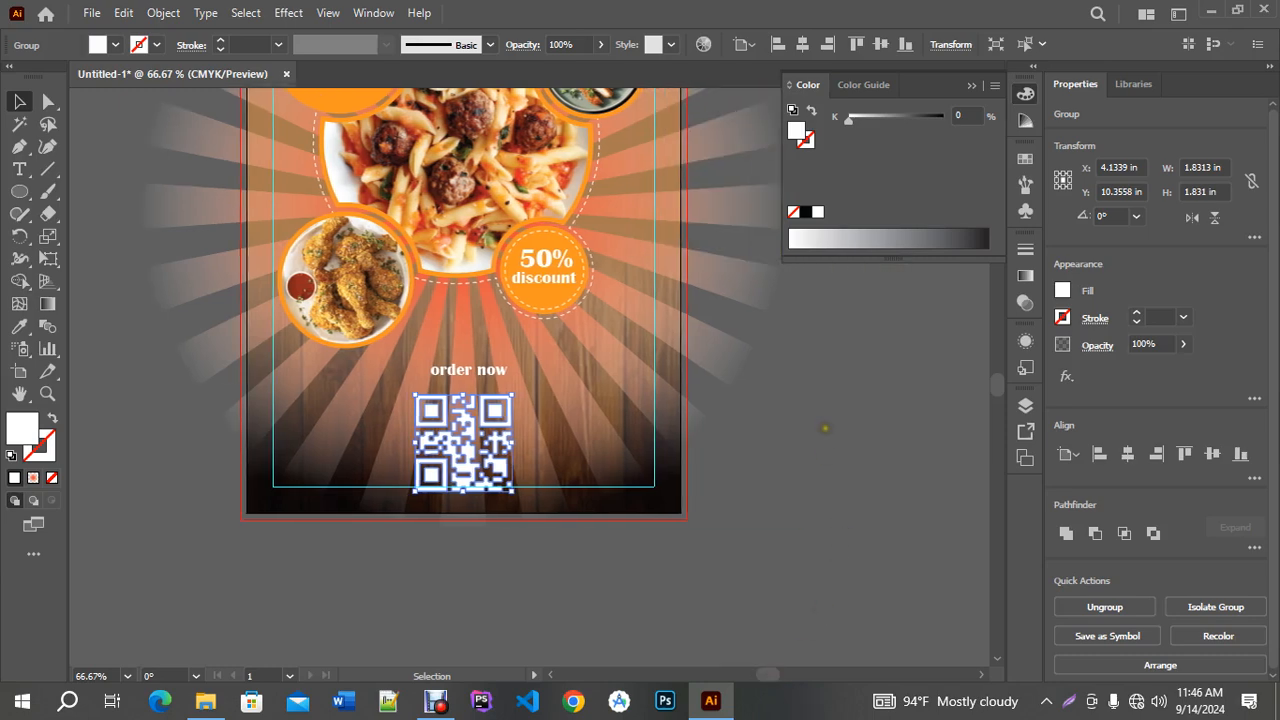
pyautogui.scroll(1, 825, 428)
pyautogui.moveTo(287, 446); pyautogui.dragTo(288, 437)
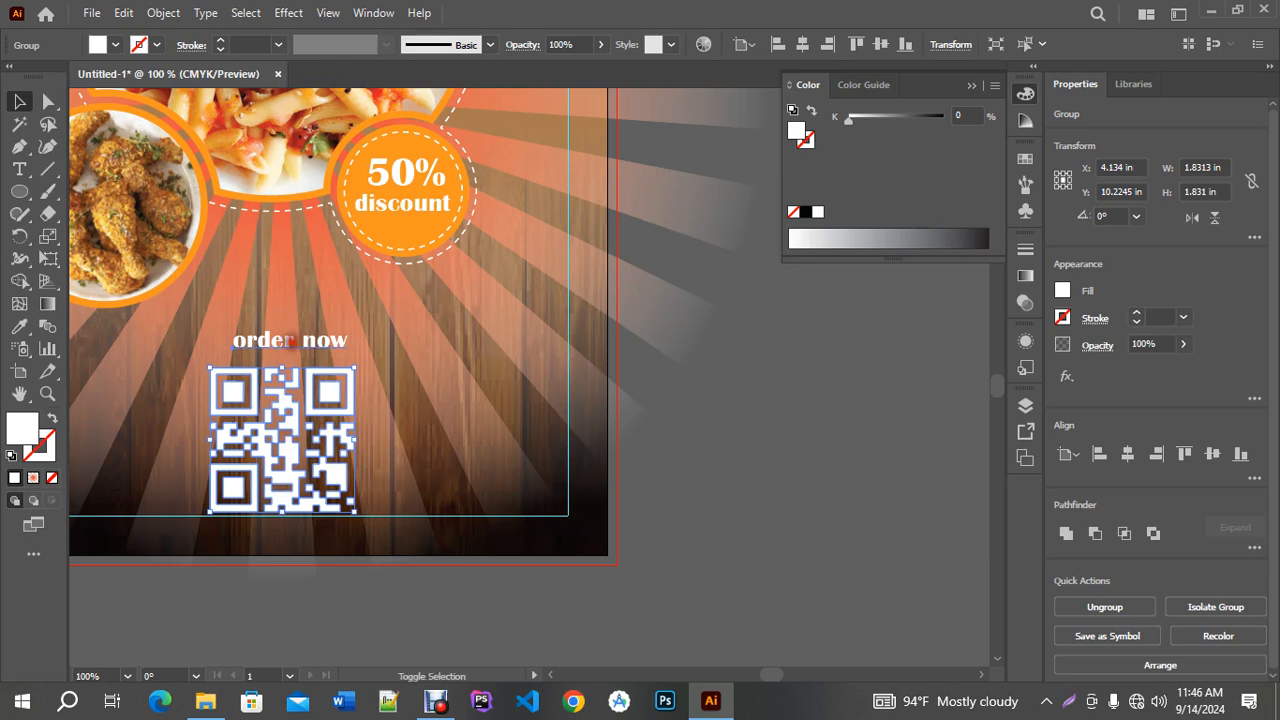
# Centre the "order now" text and QR code horizontally with each other and nudge both down to the lower margin guide.
pyautogui.keyDown('shift'); pyautogui.click(289, 340); pyautogui.keyUp('shift')
pyautogui.click(1127, 454)
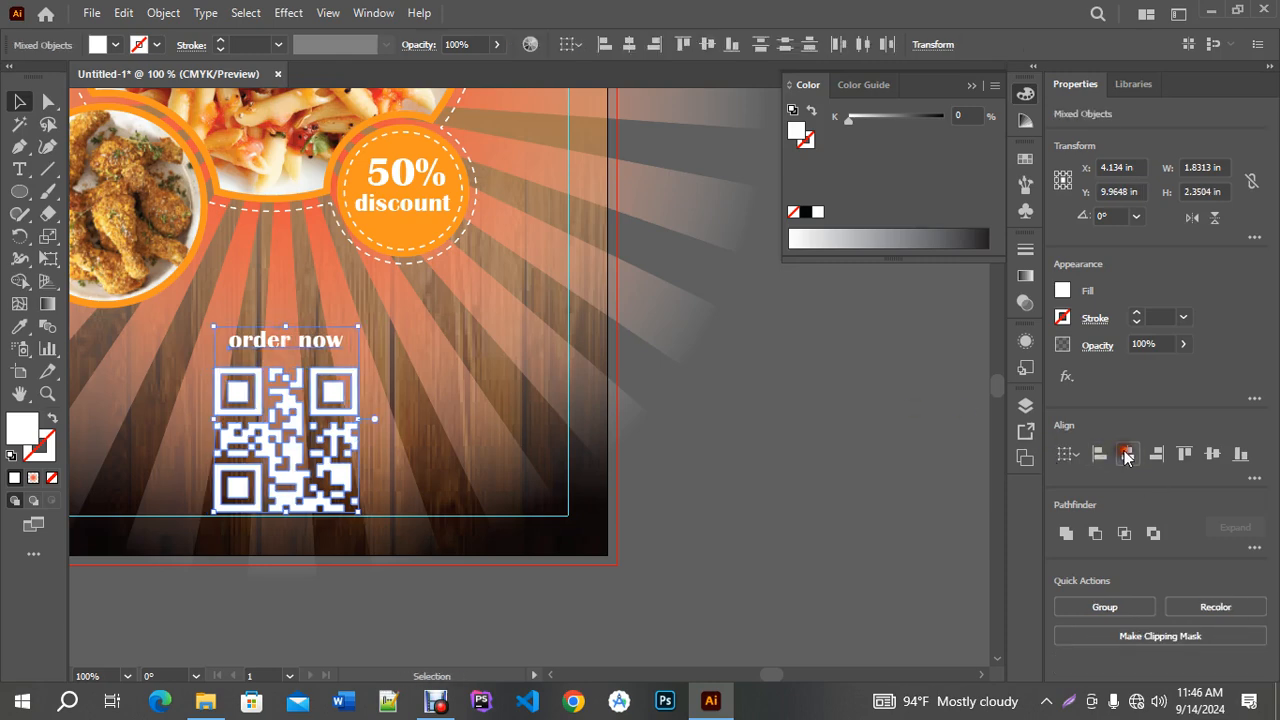
pyautogui.press('Down')
pyautogui.press('Down')
pyautogui.press('Down')
pyautogui.press('Down')
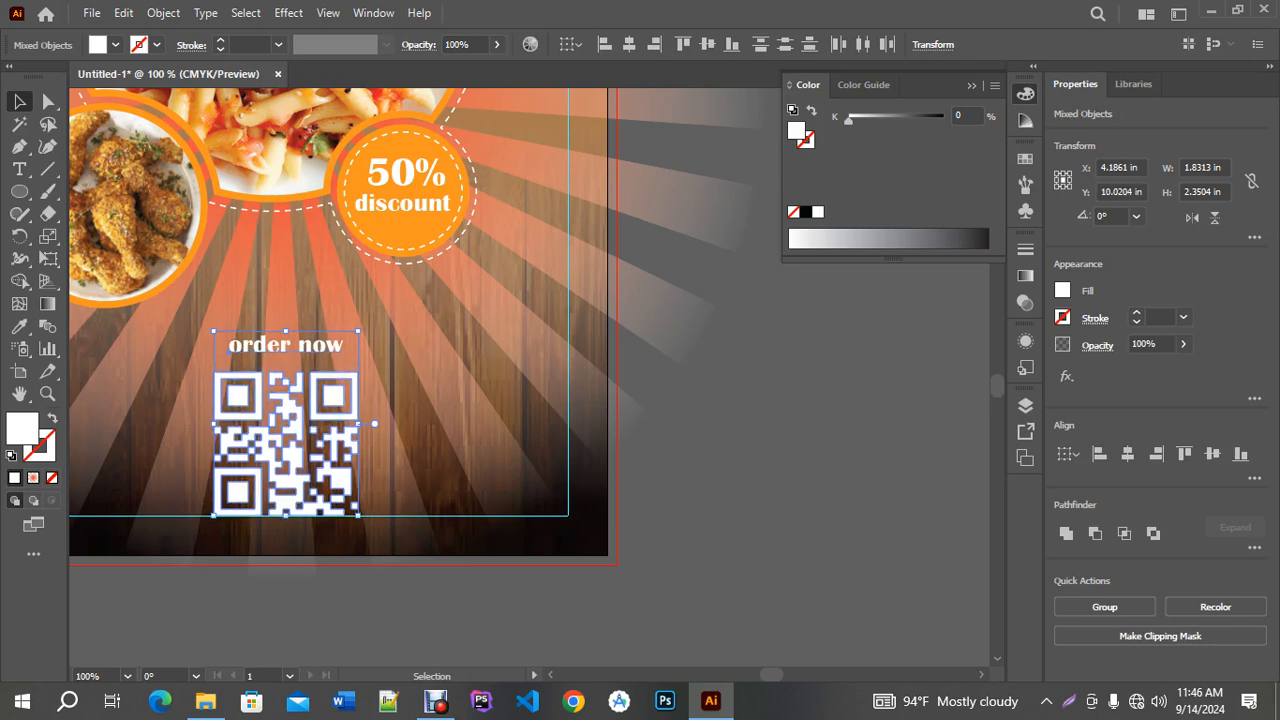
# Draw a white circle about 1.07 in wide on the empty canvas above the artboard.
pyautogui.click(766, 674)
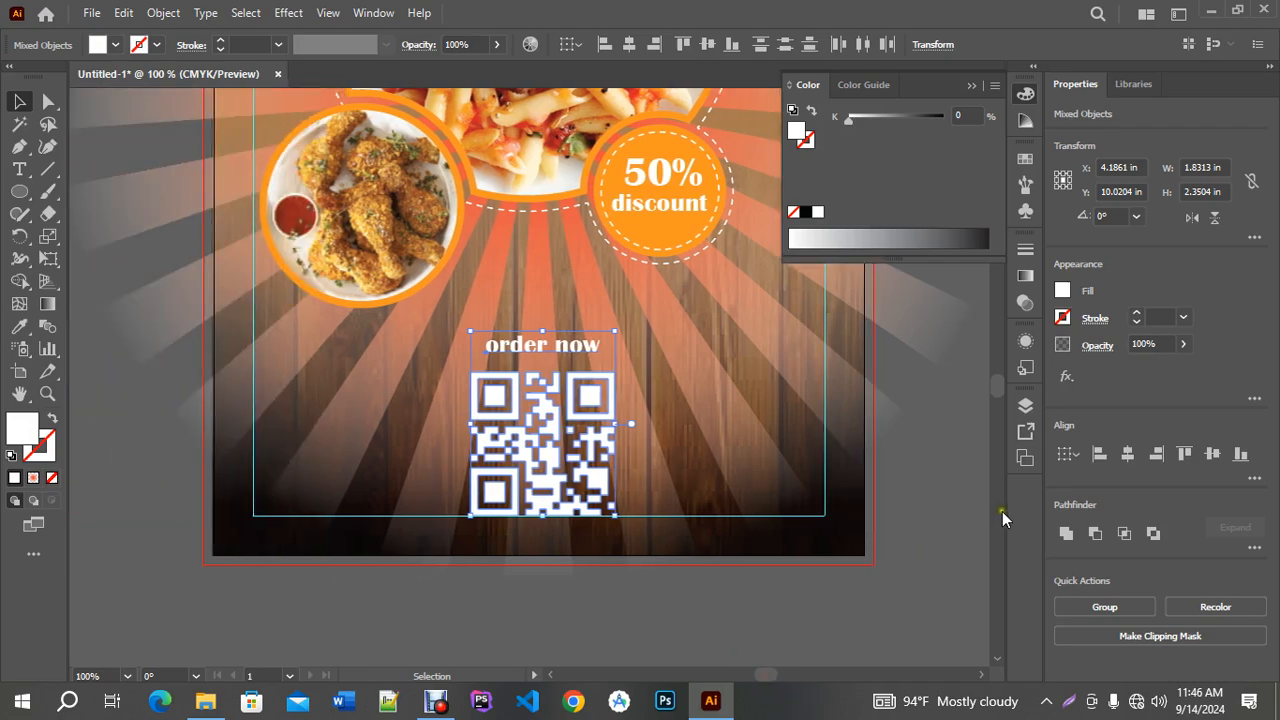
pyautogui.moveTo(993, 385); pyautogui.dragTo(995, 373)
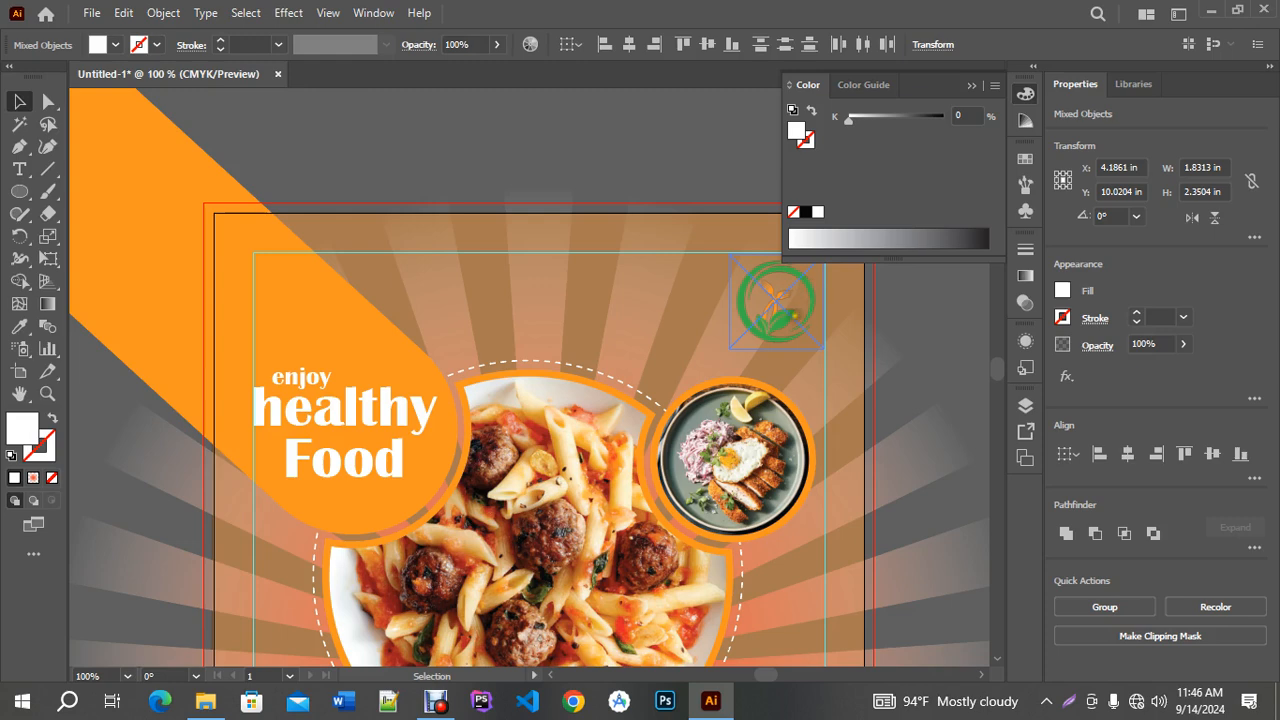
pyautogui.moveTo(997, 375); pyautogui.dragTo(997, 370)
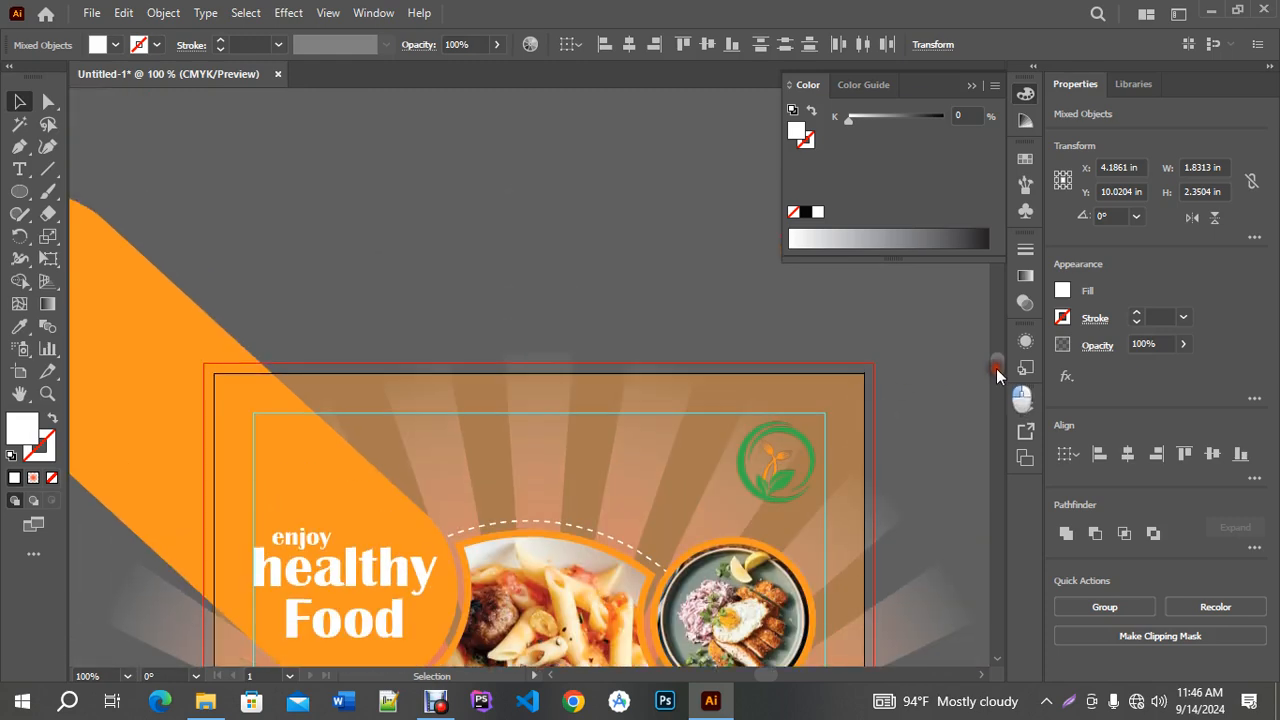
pyautogui.click(497, 221)
pyautogui.press('l')
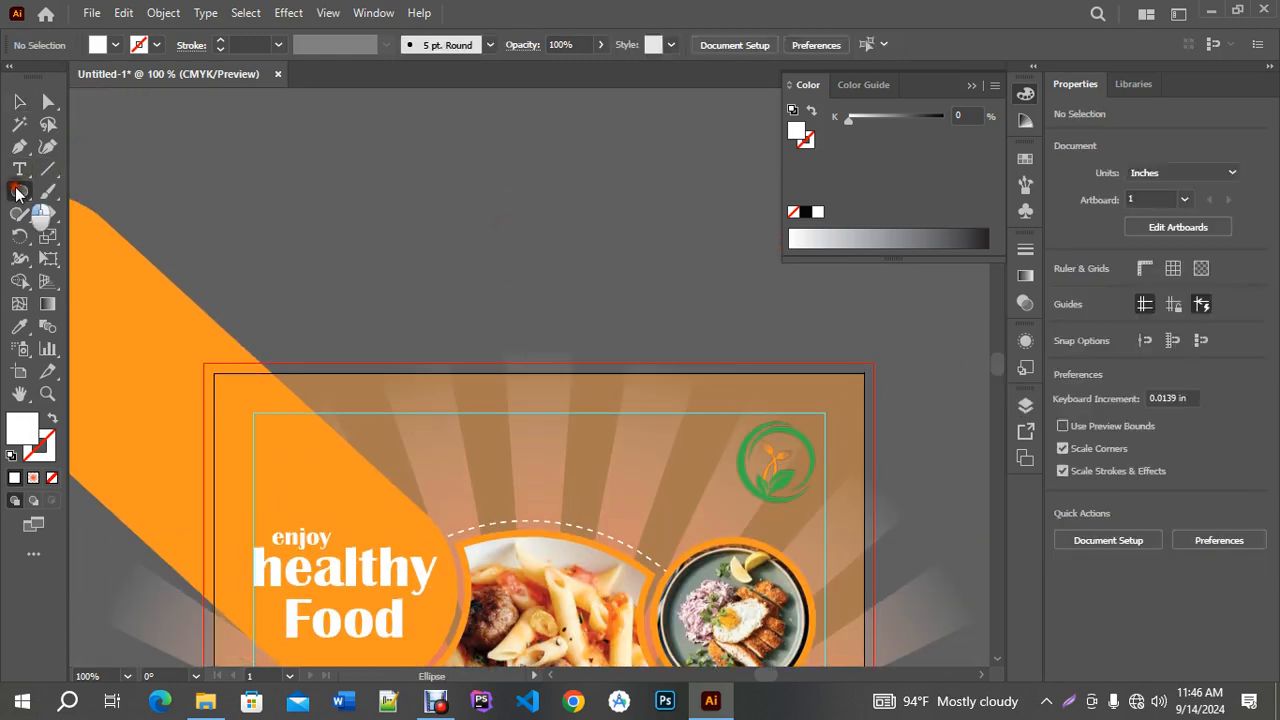
pyautogui.moveTo(350, 188); pyautogui.dragTo(431, 268)
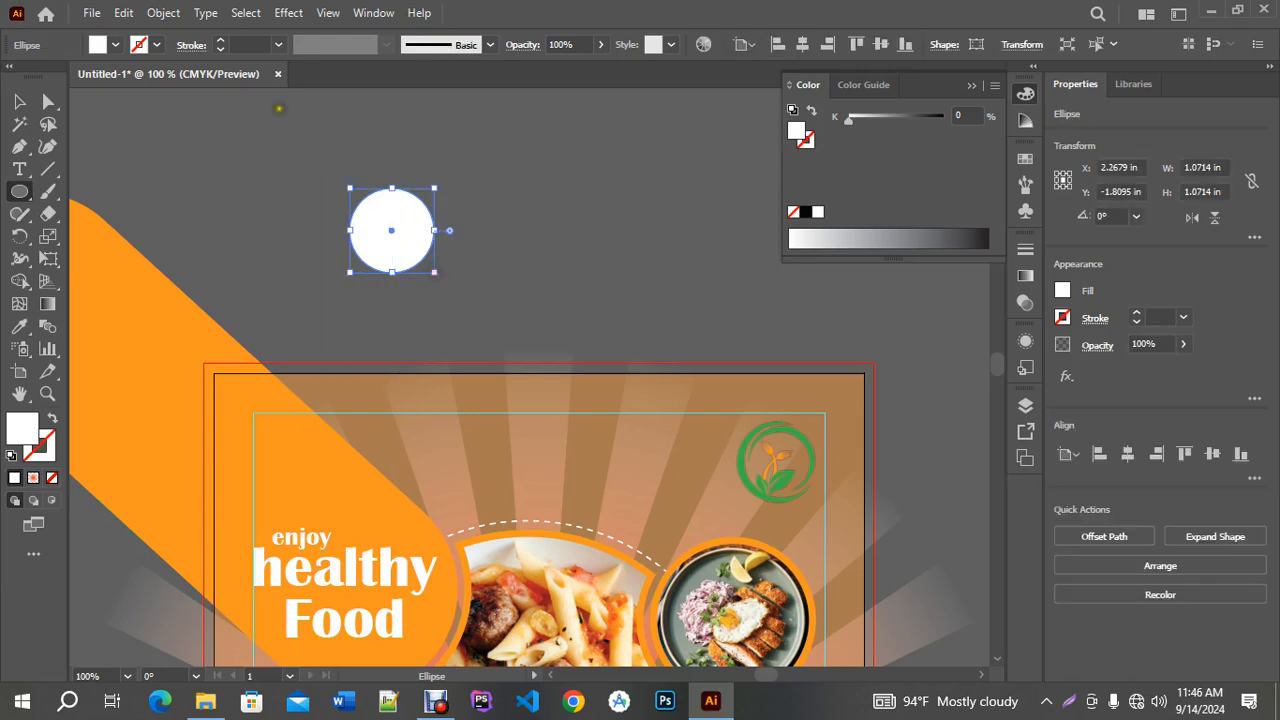
# Apply a Gaussian Blur with a radius of about 72.9 pixels to the white circle and shrink it to about 1.02 in.
pyautogui.click(288, 13)
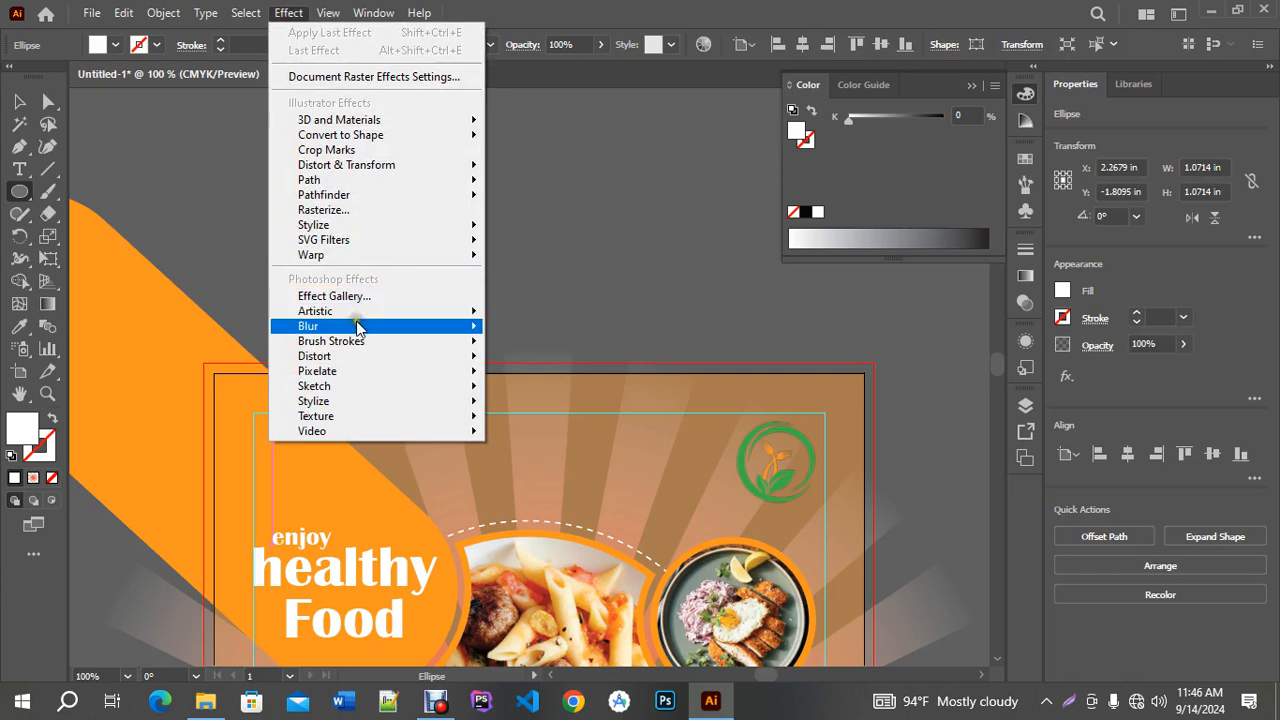
pyautogui.moveTo(368, 325)
pyautogui.click(550, 330)
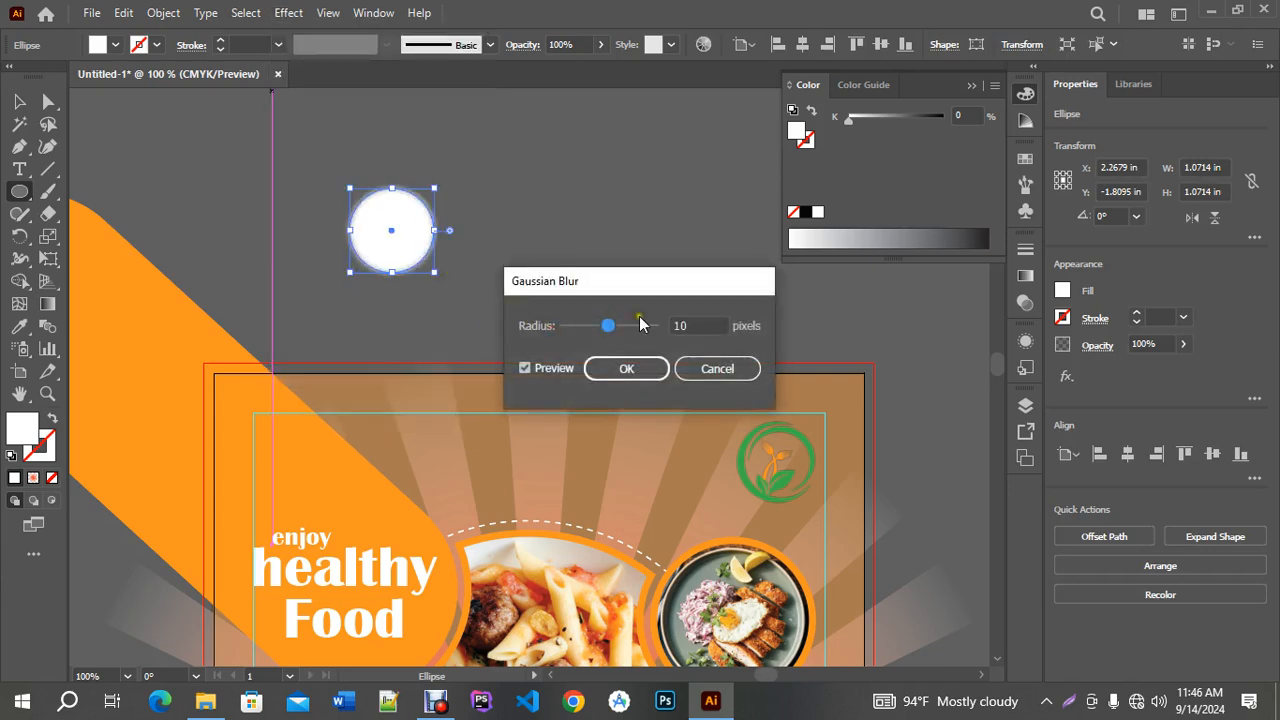
pyautogui.moveTo(608, 326); pyautogui.dragTo(637, 338)
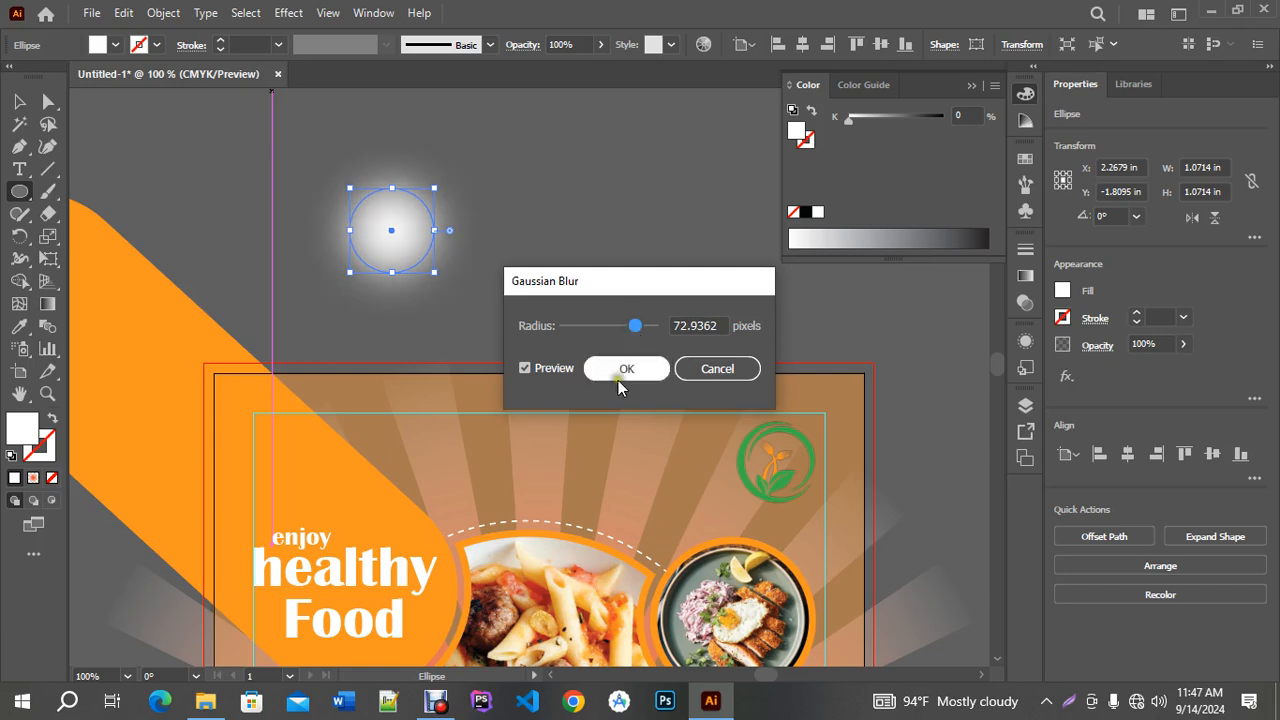
pyautogui.click(626, 368)
pyautogui.moveTo(434, 272); pyautogui.dragTo(427, 270)
pyautogui.click(20, 101)
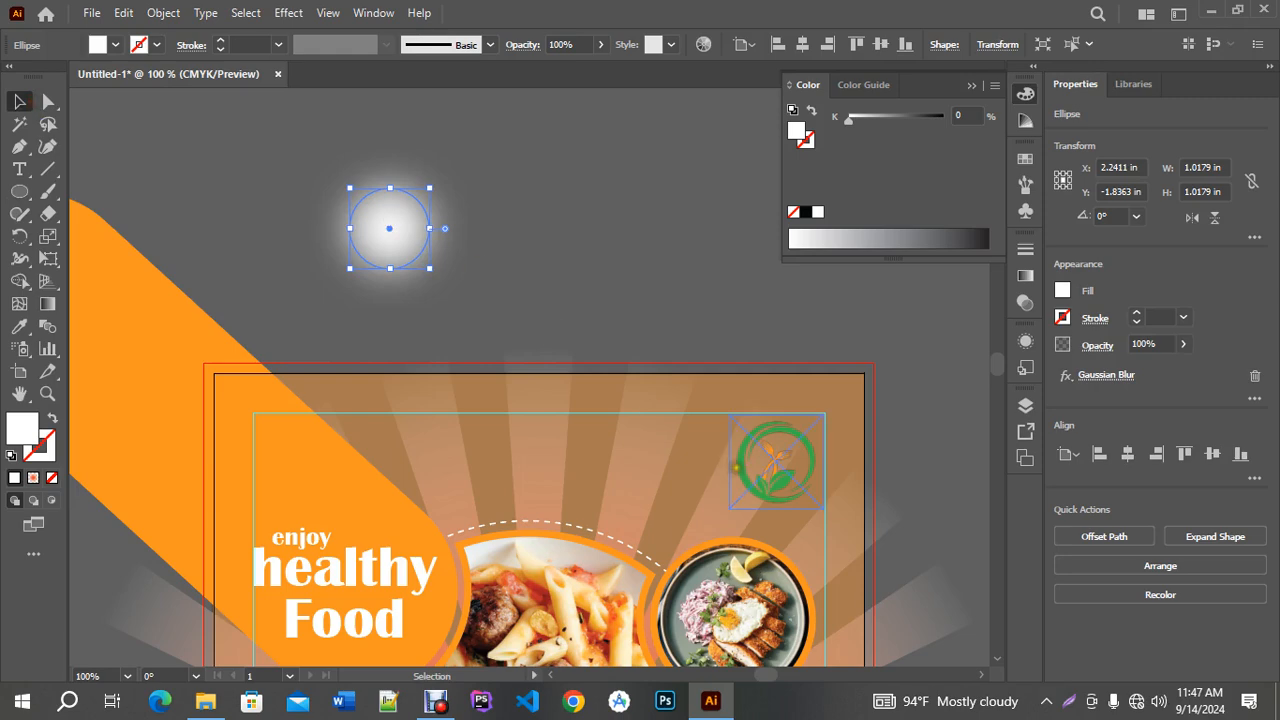
# Bring the green logo image in the flyer's top-right corner to the front.
pyautogui.click(736, 467)
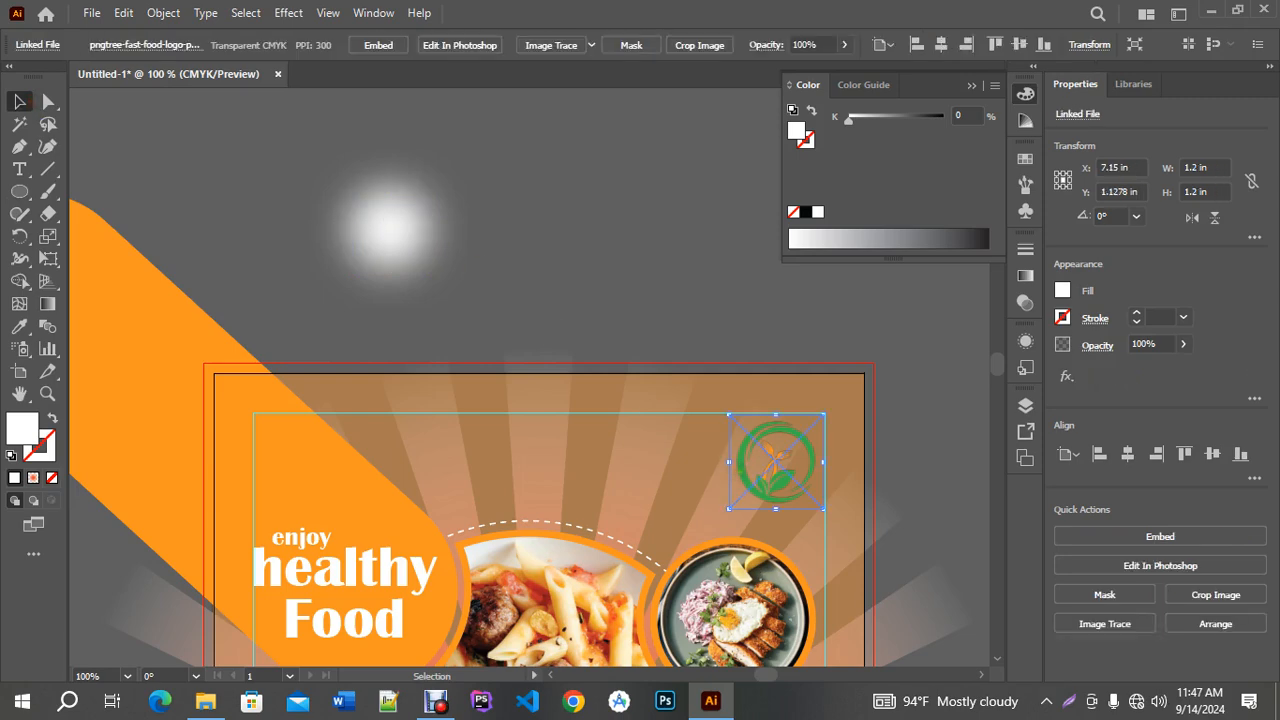
pyautogui.rightClick(738, 478)
pyautogui.moveTo(821, 358)
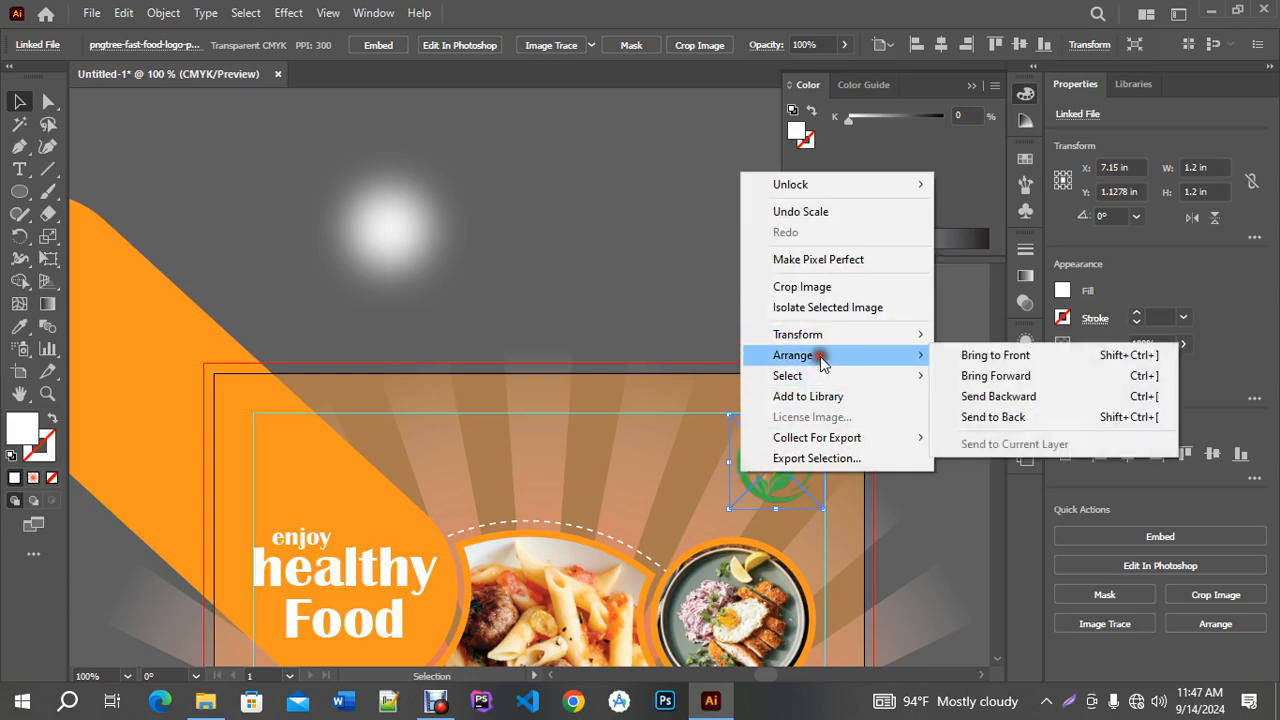
pyautogui.click(990, 355)
pyautogui.click(626, 260)
# Centre the blurred white circle behind the logo and enlarge it to about 1.66 in as a glow.
pyautogui.moveTo(391, 223); pyautogui.dragTo(778, 456)
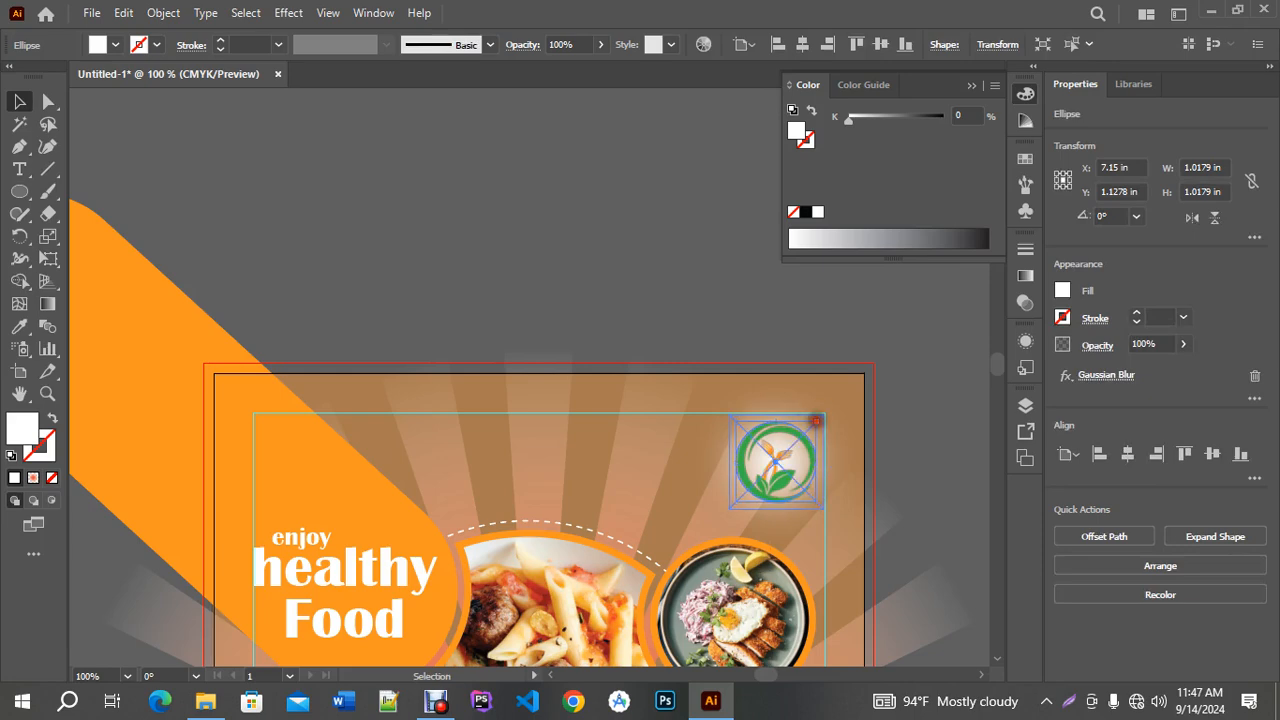
pyautogui.moveTo(816, 421); pyautogui.dragTo(828, 408)
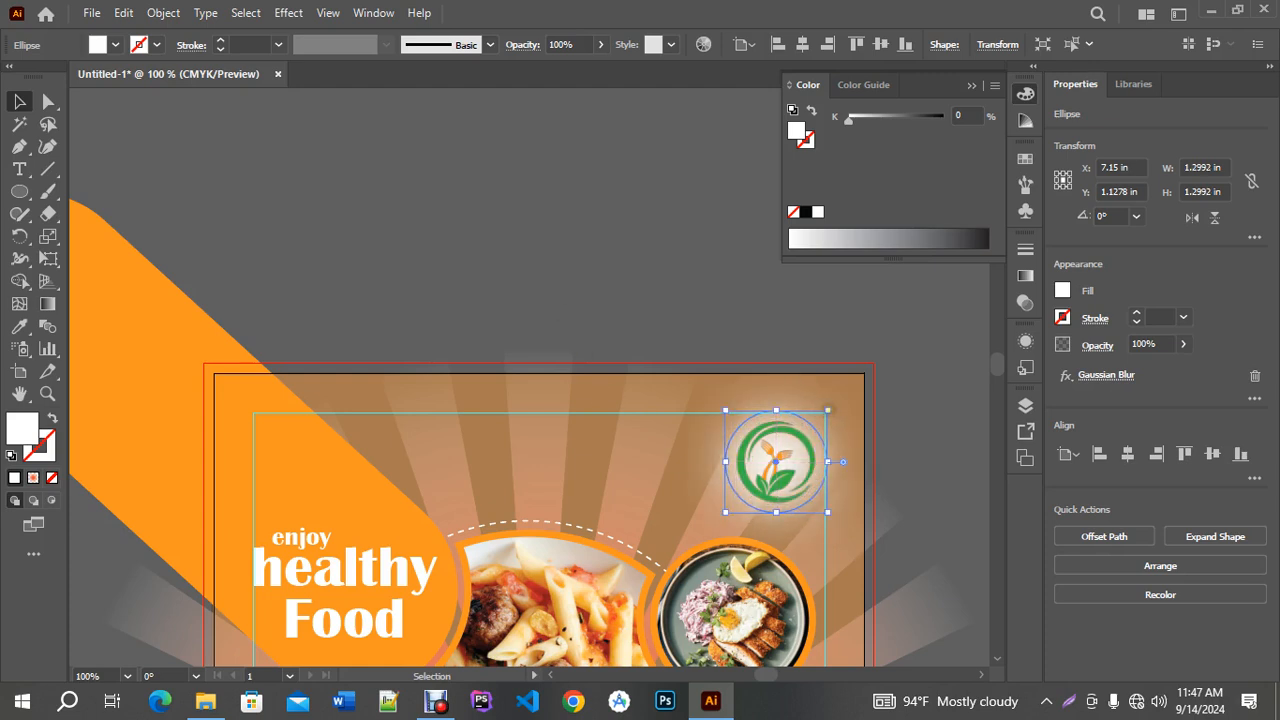
pyautogui.moveTo(827, 410); pyautogui.dragTo(848, 396)
pyautogui.click(402, 257)
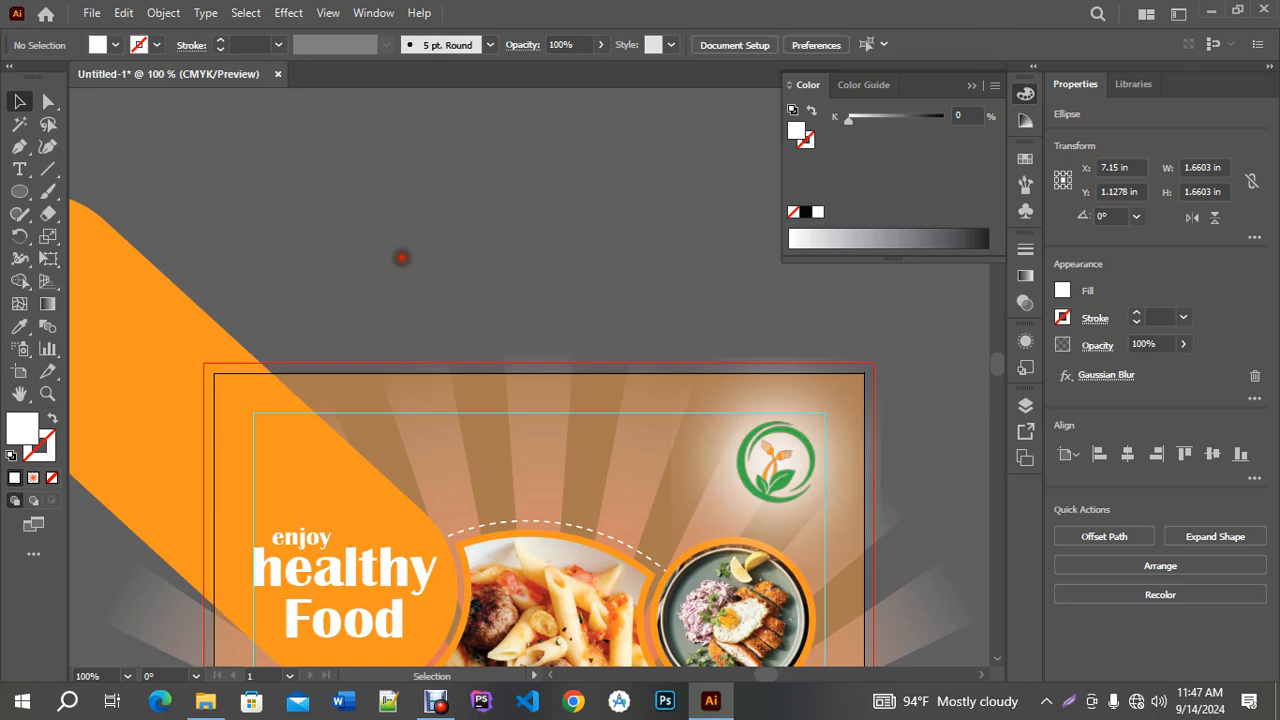
# Embed the linked logo image in the document.
pyautogui.scroll(-4, 900, 408)
pyautogui.scroll(2, 922, 468)
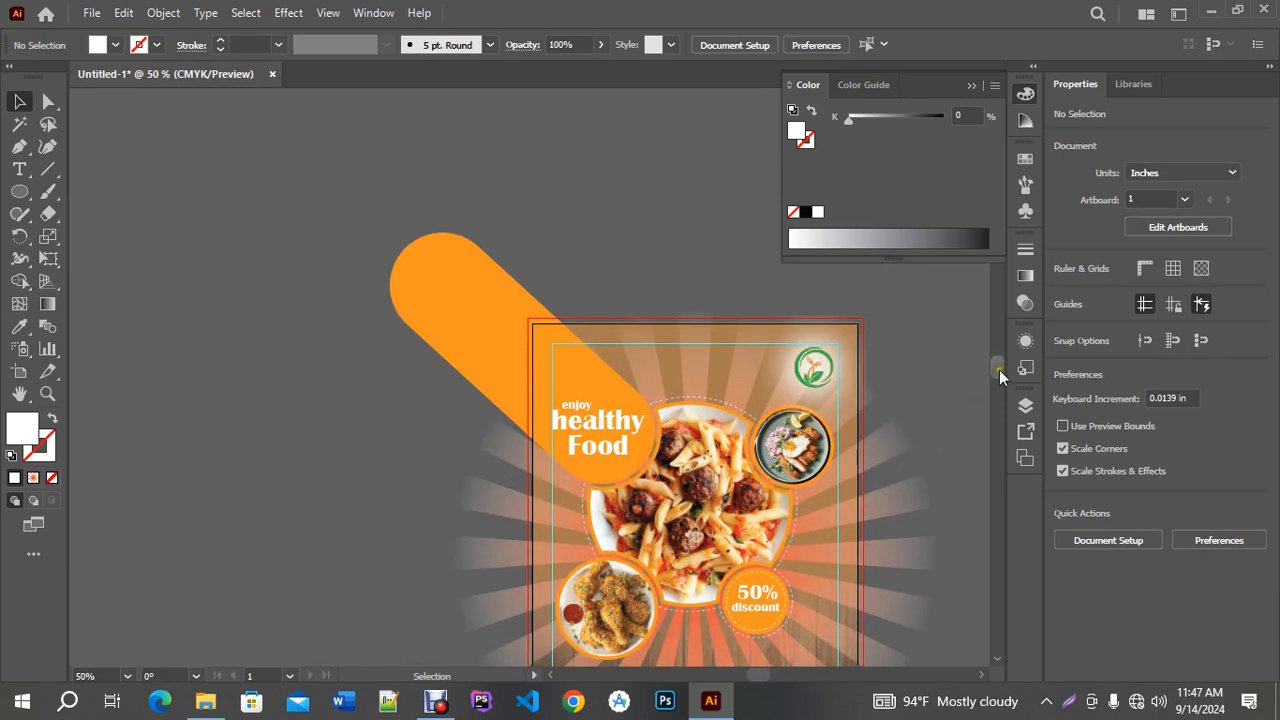
pyautogui.click(818, 366)
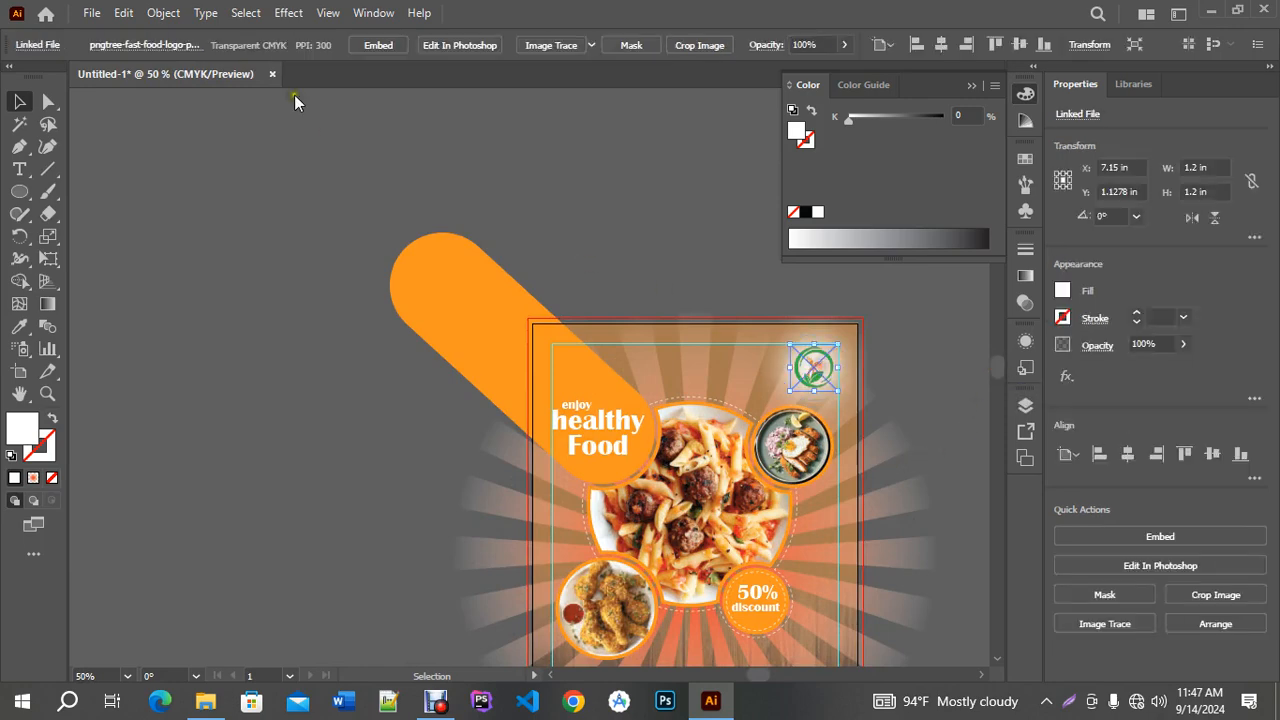
pyautogui.click(378, 45)
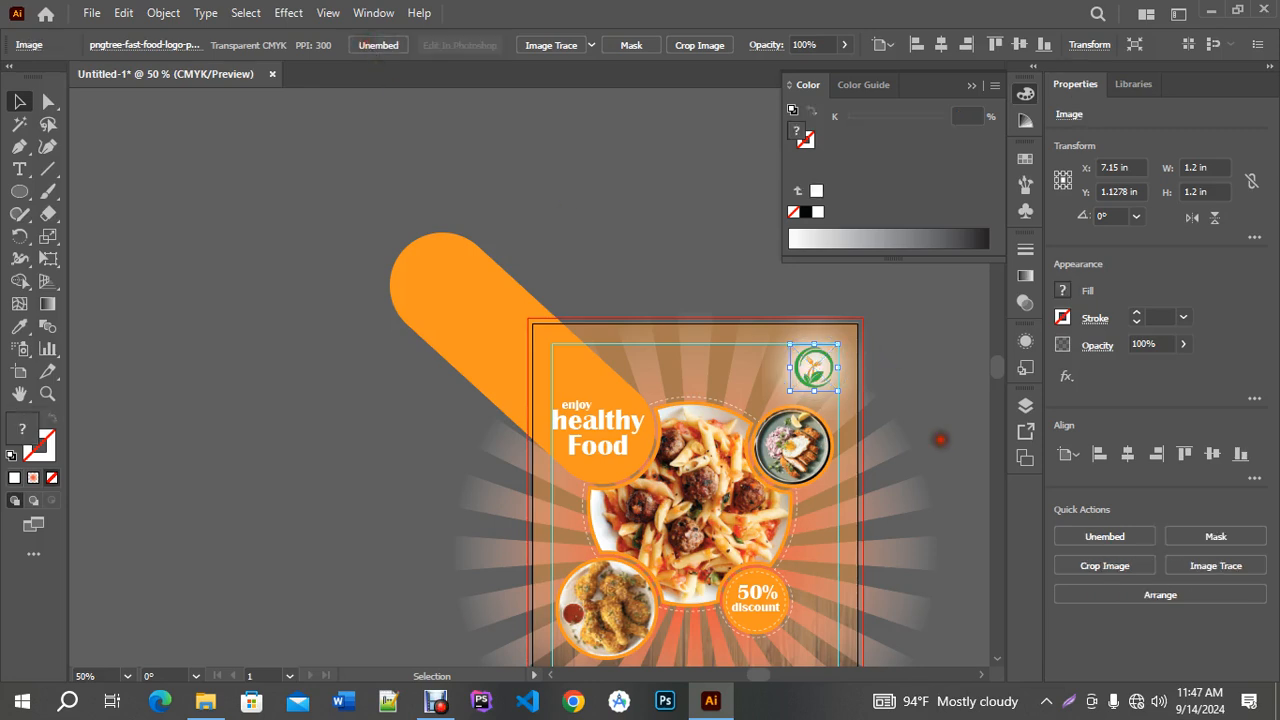
pyautogui.click(940, 439)
pyautogui.moveTo(997, 363); pyautogui.dragTo(999, 379)
pyautogui.moveTo(757, 675); pyautogui.dragTo(770, 678)
pyautogui.scroll(-1, 764, 431)
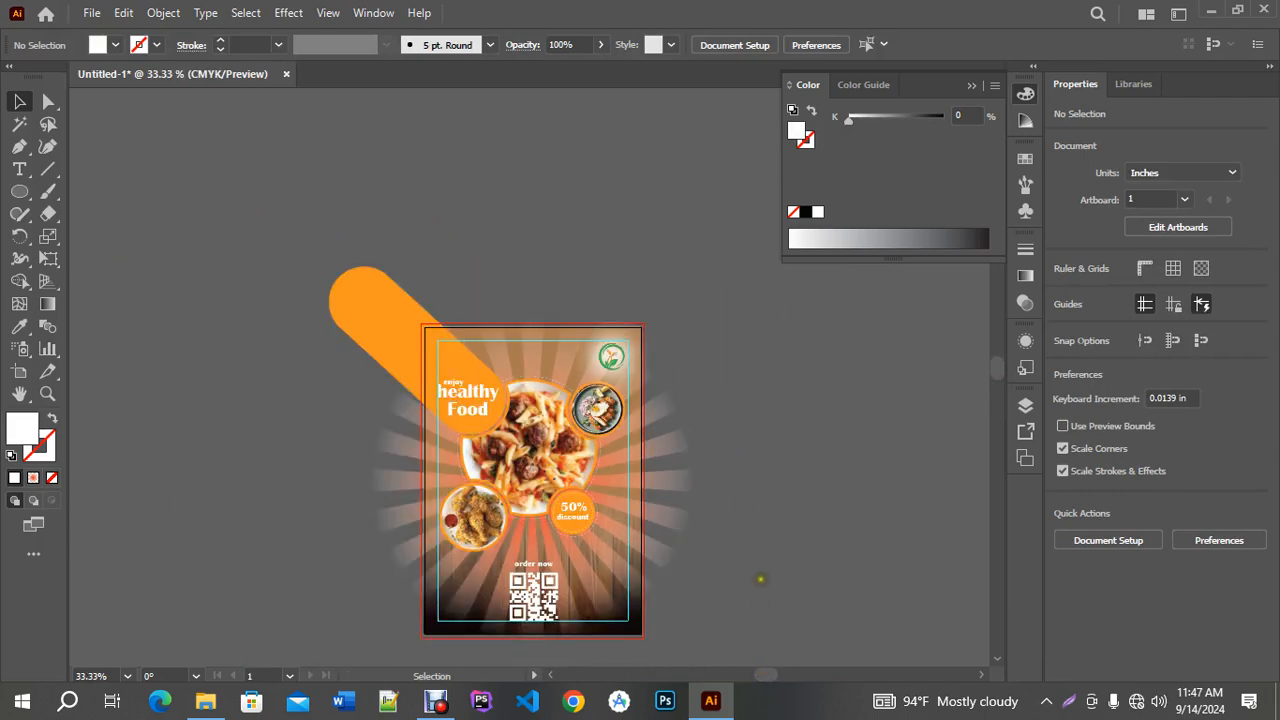
pyautogui.click(468, 395)
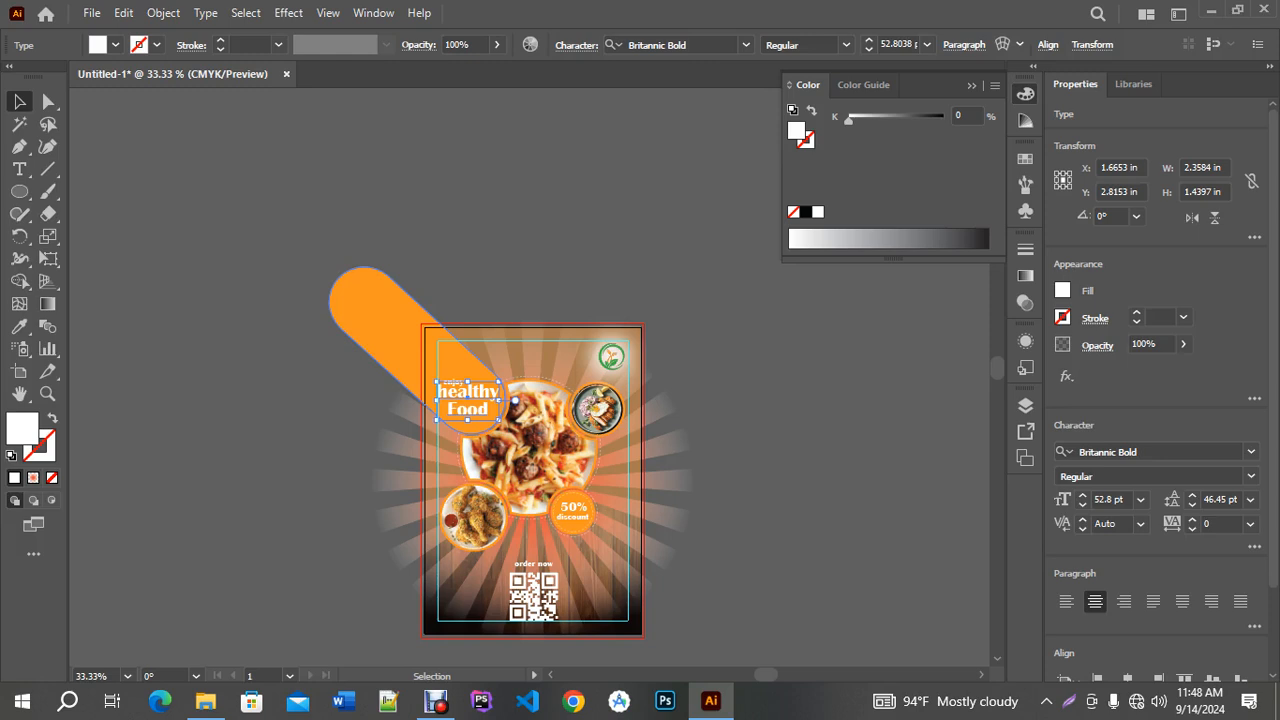
pyautogui.click(775, 489)
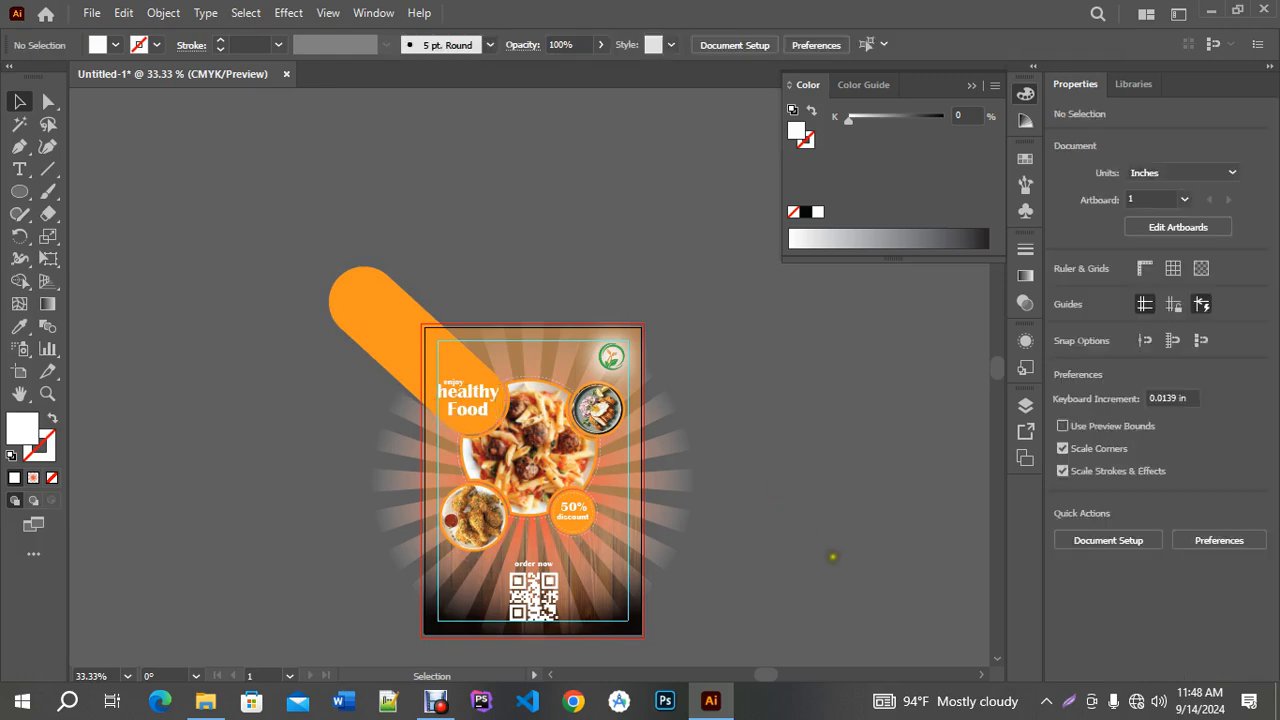
# Unlock all locked objects, including the flyer's background and sunburst rays.
pyautogui.moveTo(293, 158); pyautogui.dragTo(697, 632)
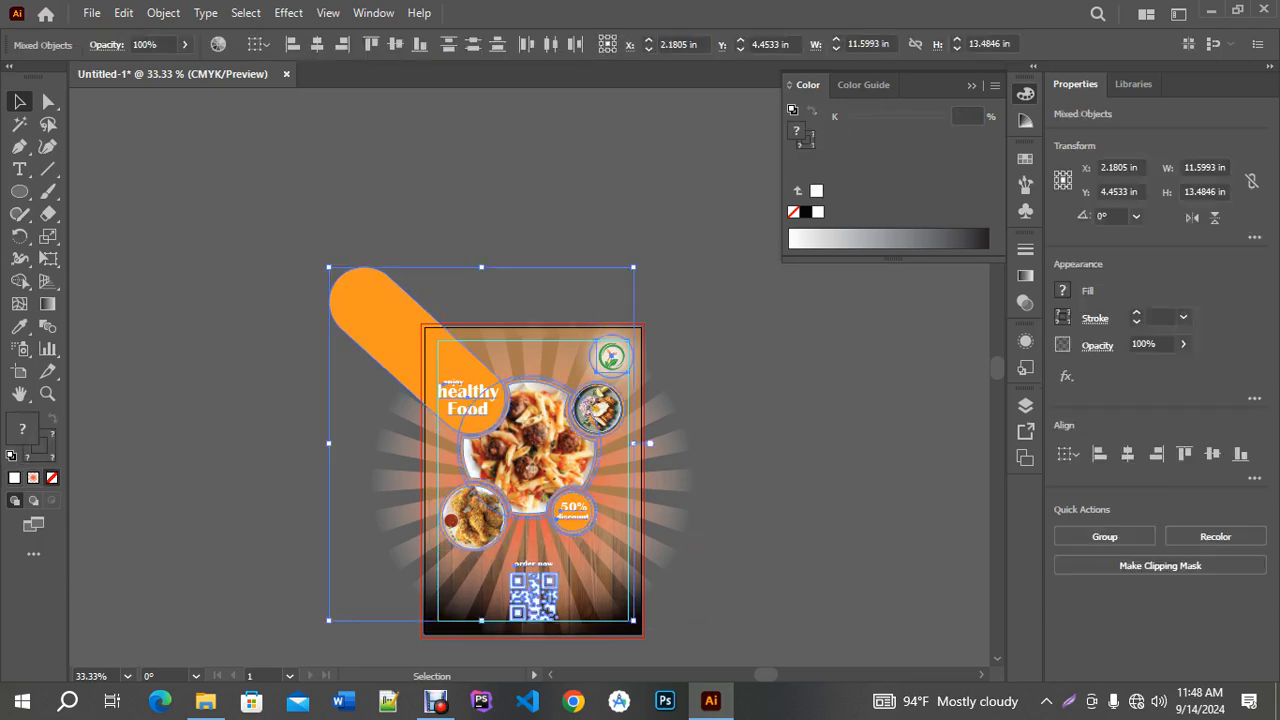
pyautogui.press('a')
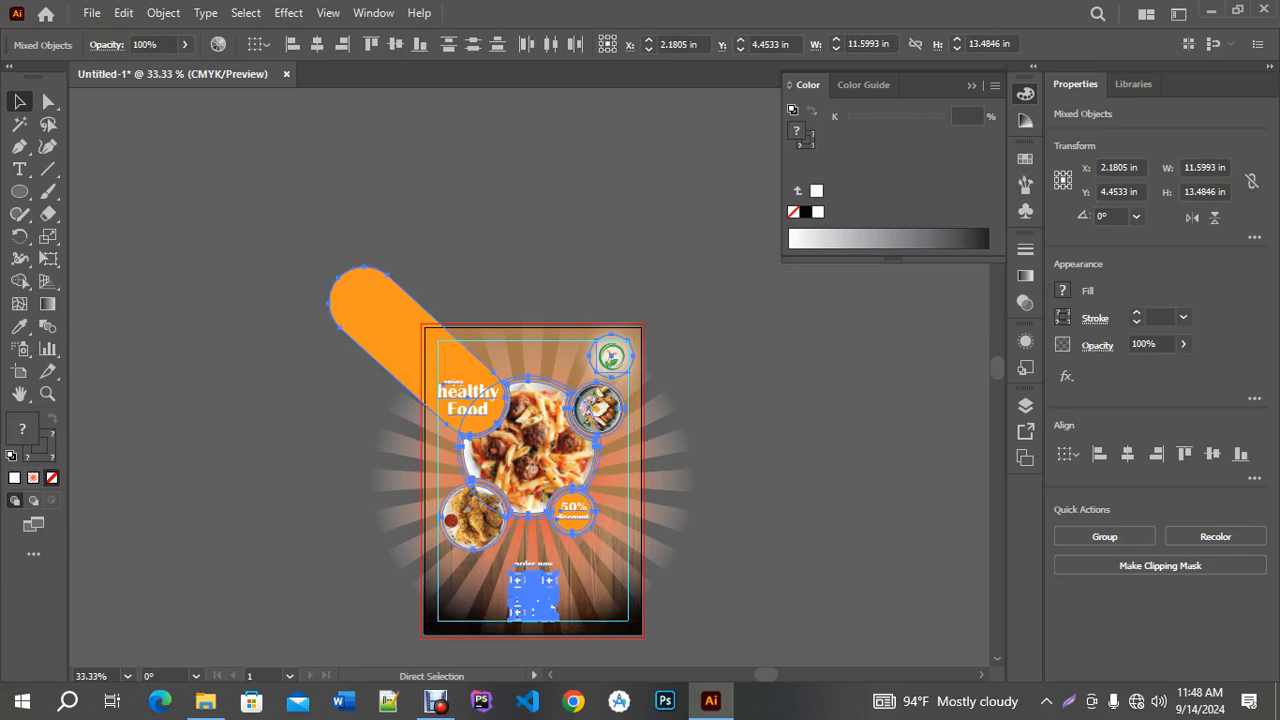
pyautogui.hotkey('ctrl', 'alt', '2')
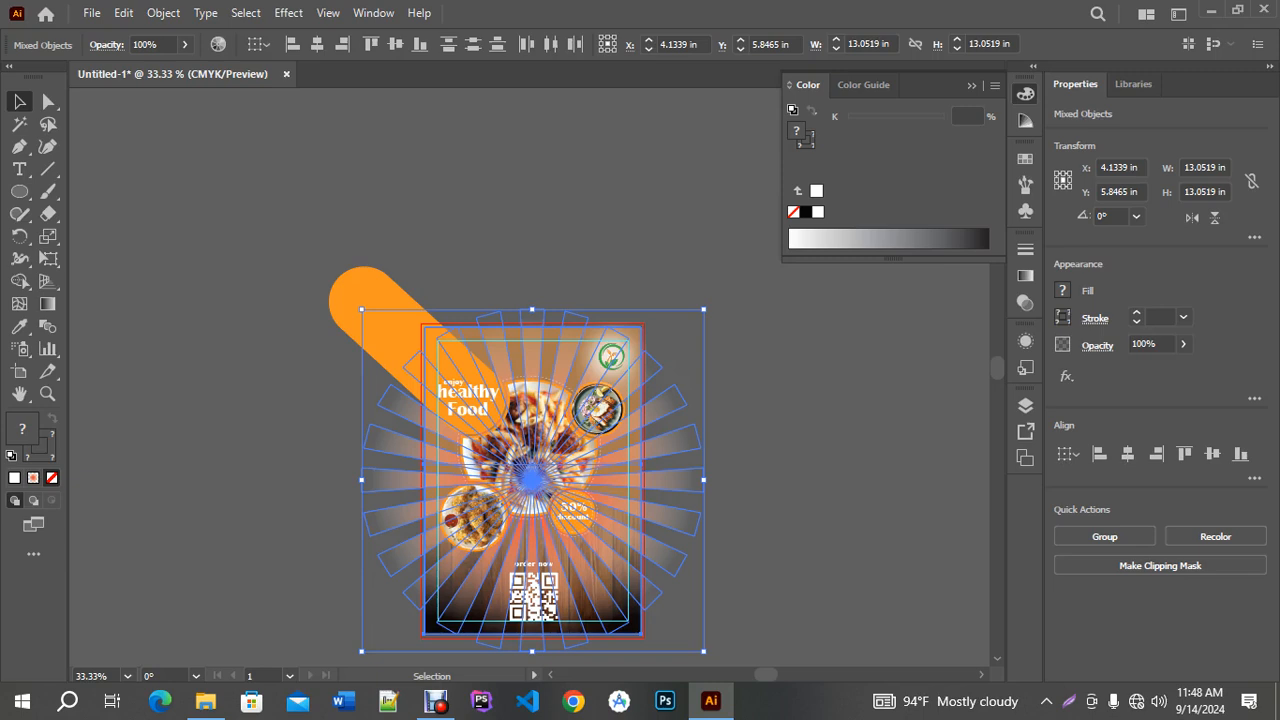
pyautogui.click(774, 412)
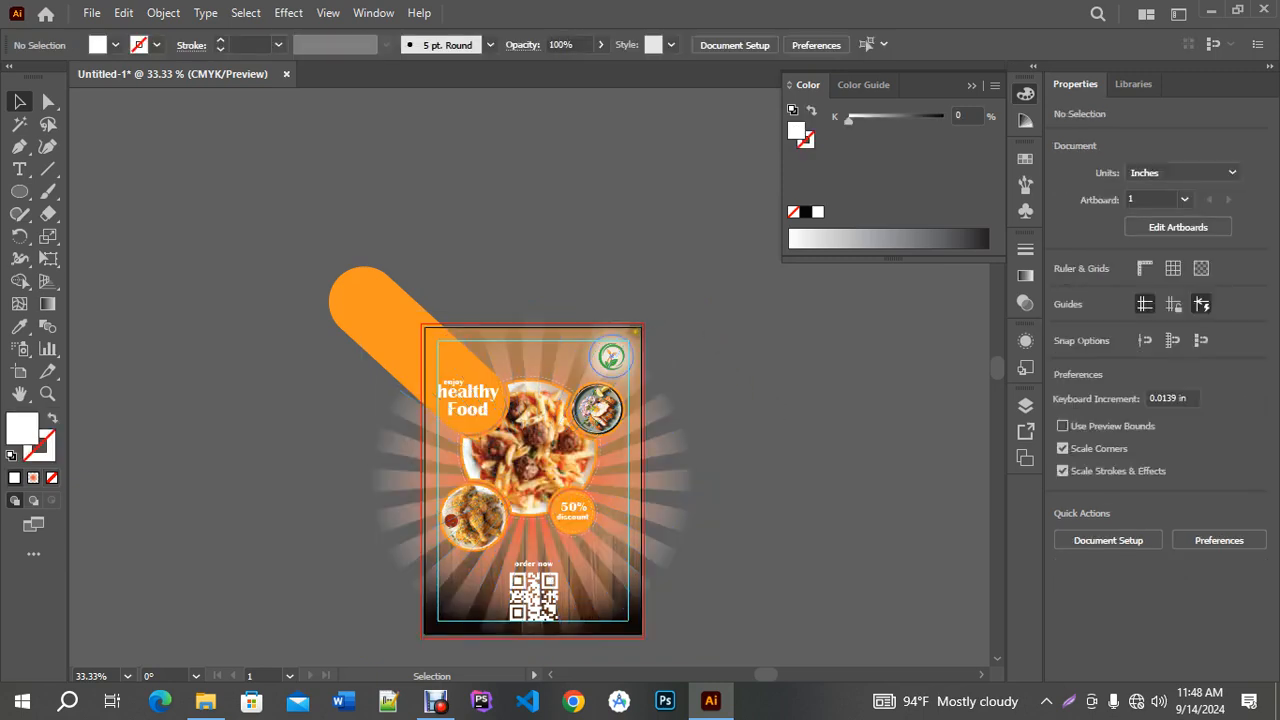
pyautogui.click(624, 340)
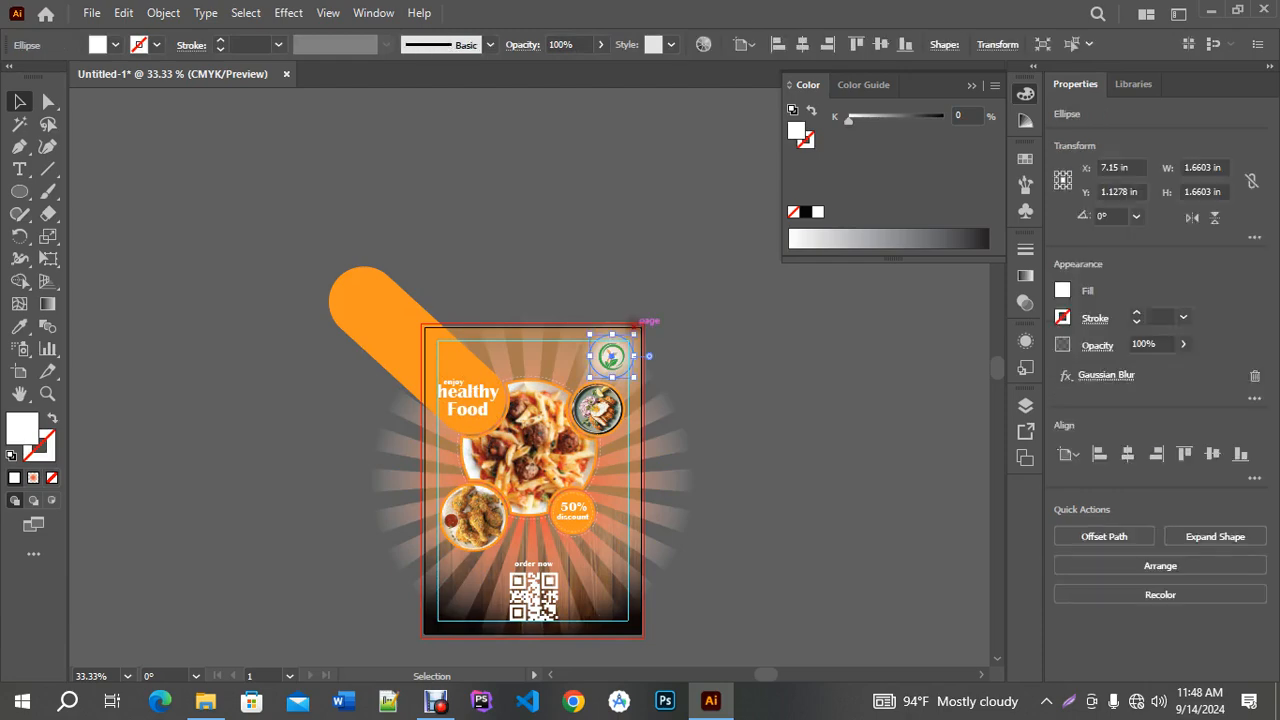
pyautogui.click(704, 352)
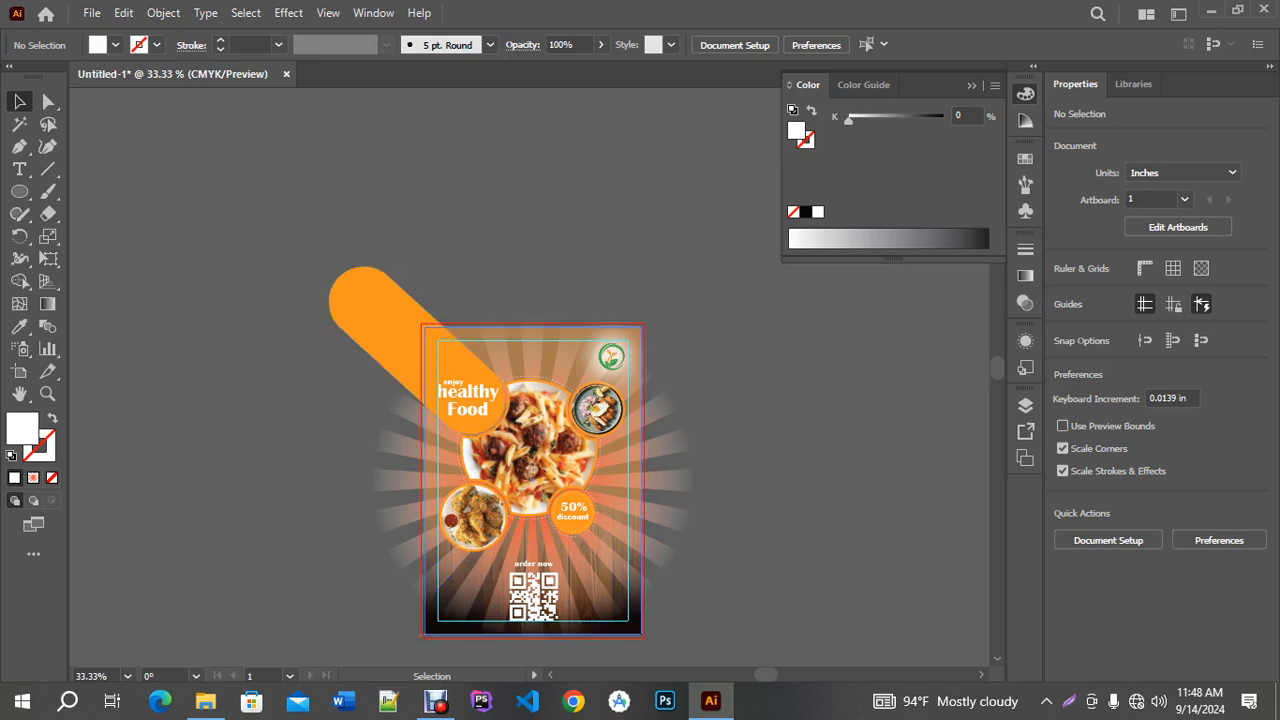
# Recolour the middle gradient stop of the flyer's background rectangle with the orange sampled from the diagonal headline shape.
pyautogui.click(424, 631)
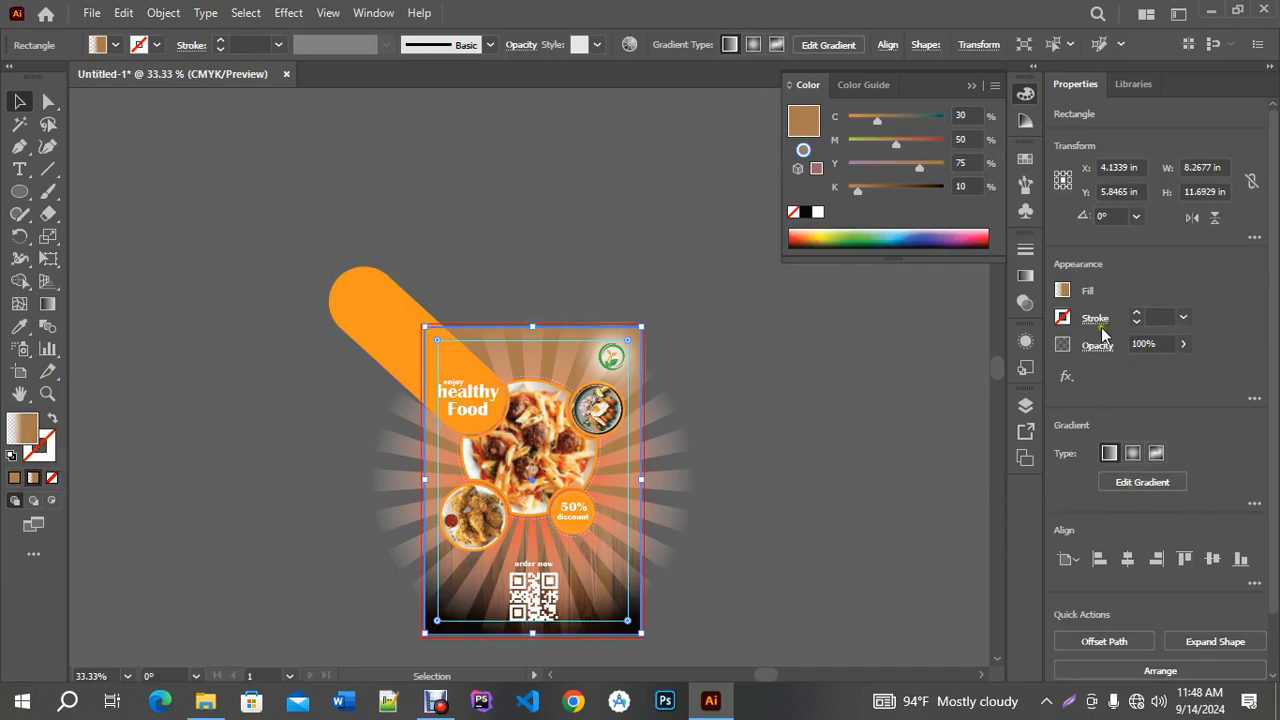
pyautogui.click(1110, 454)
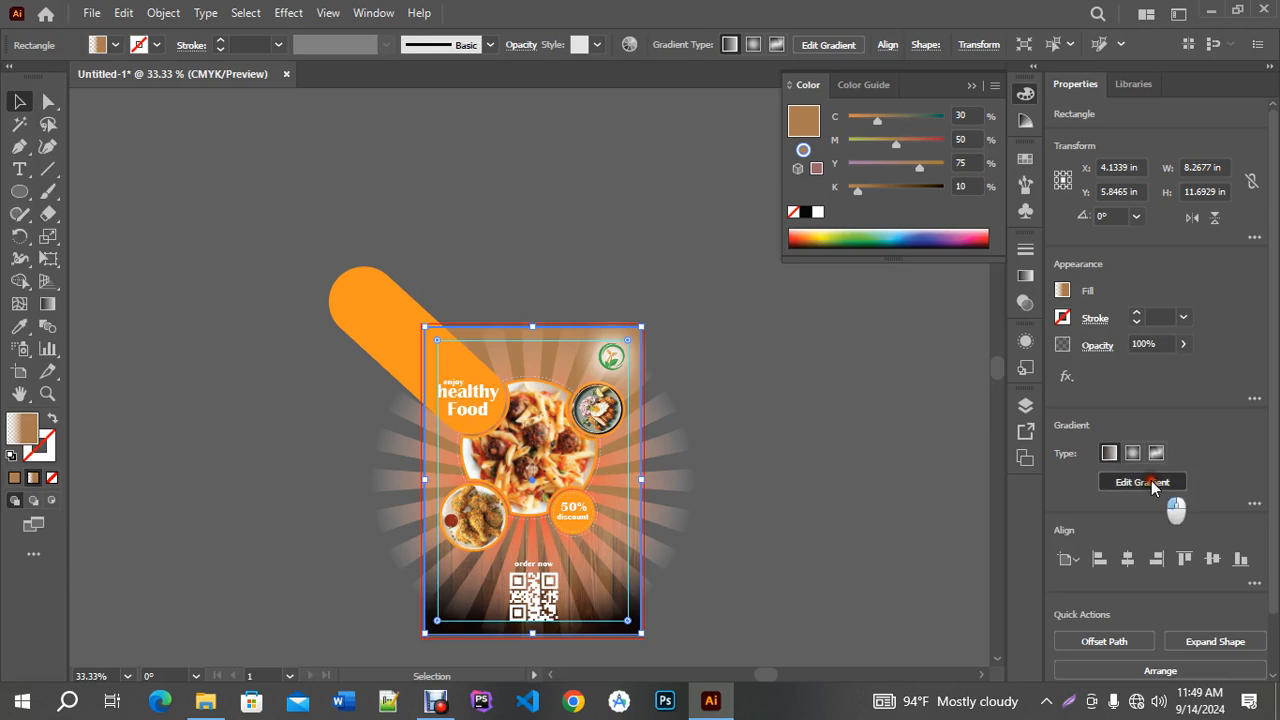
pyautogui.click(1146, 482)
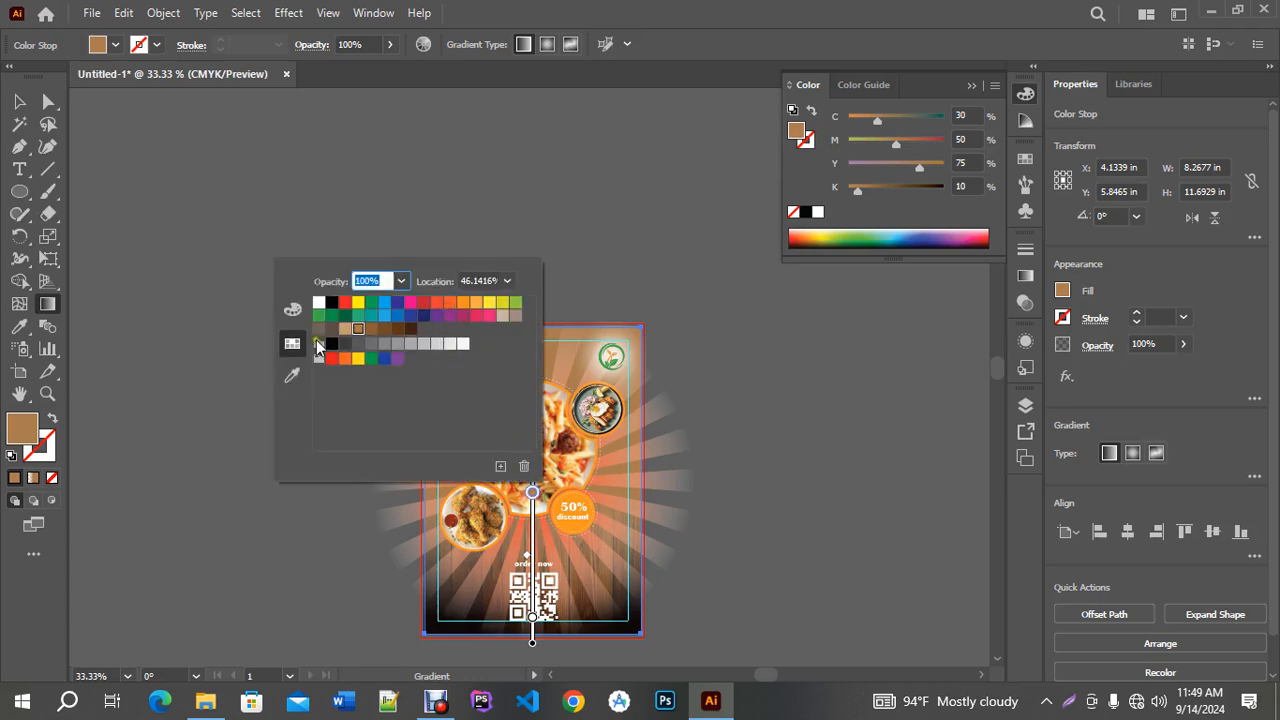
pyautogui.click(292, 375)
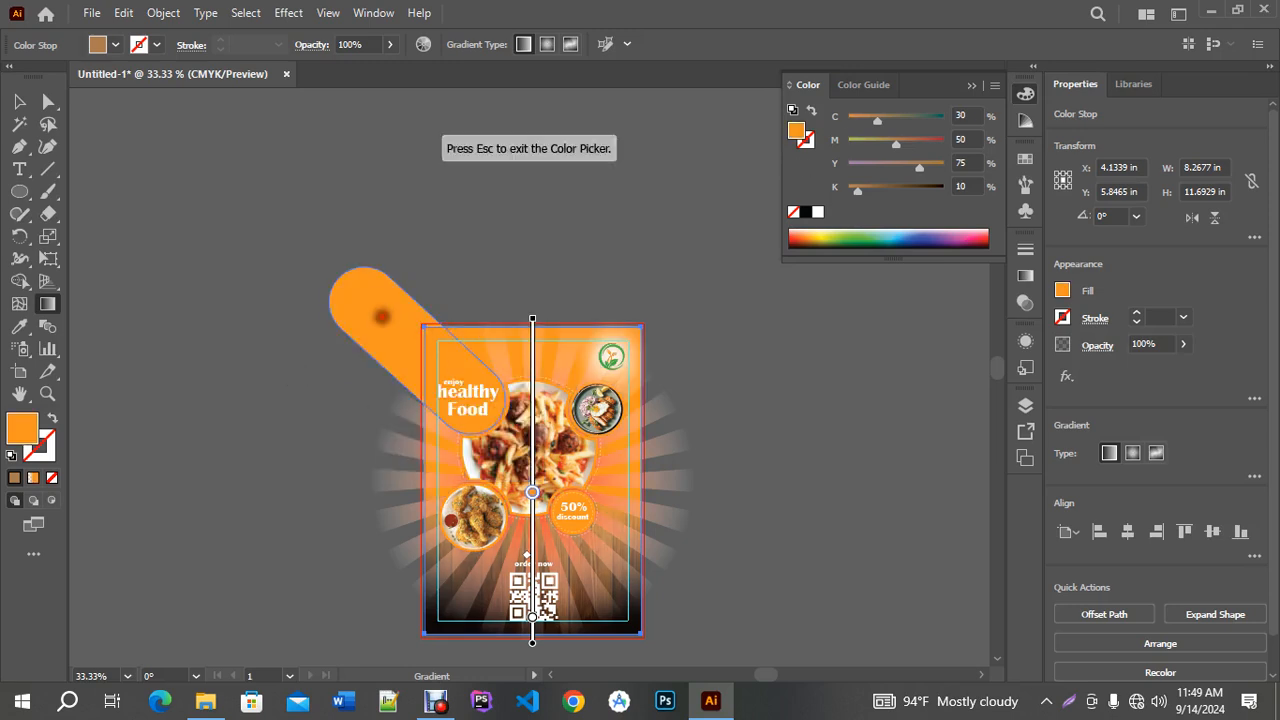
pyautogui.click(381, 316)
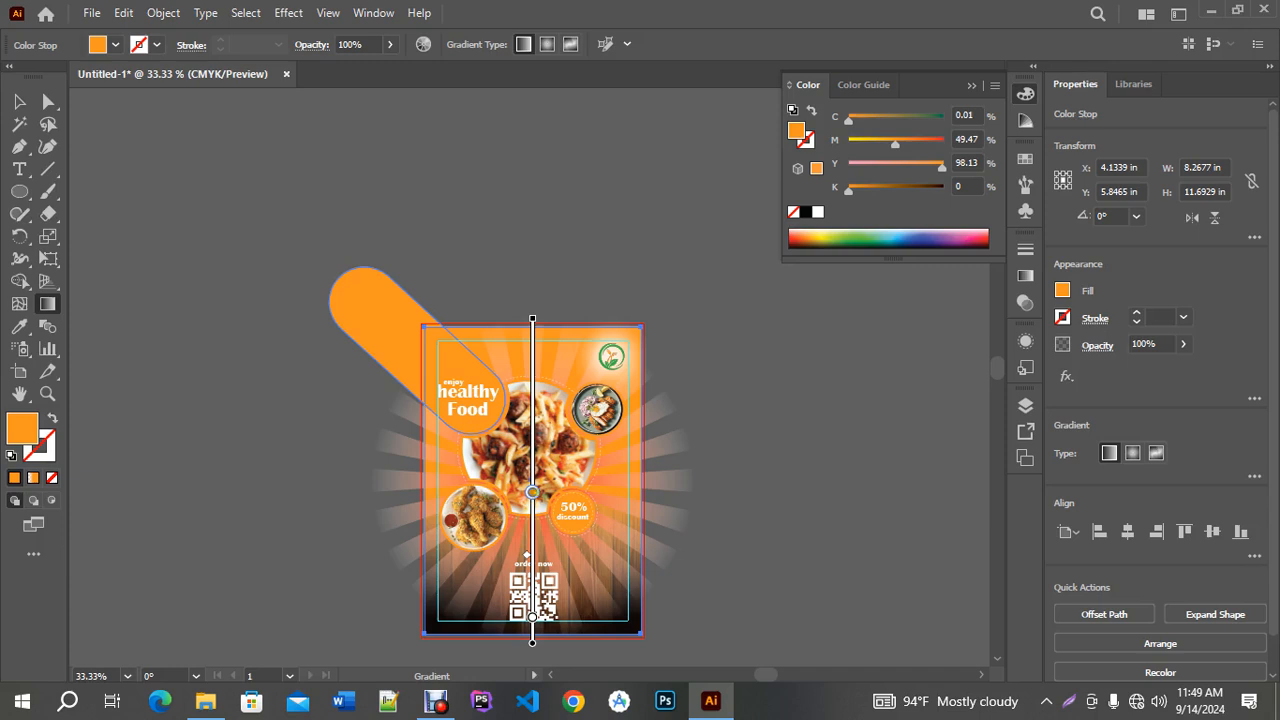
# Try the M 80, Y 95 orange-red swatch on the background's middle gradient stop and soften it to EA8368.
pyautogui.doubleClick(532, 492)
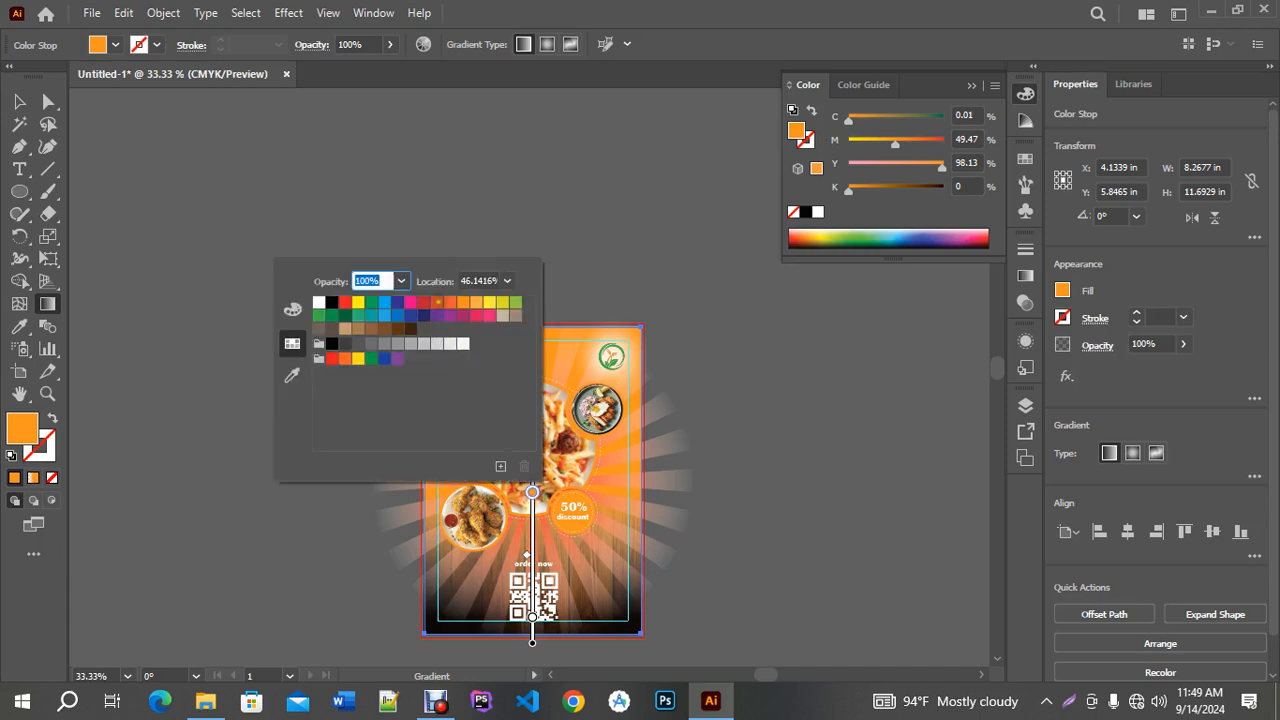
pyautogui.click(452, 303)
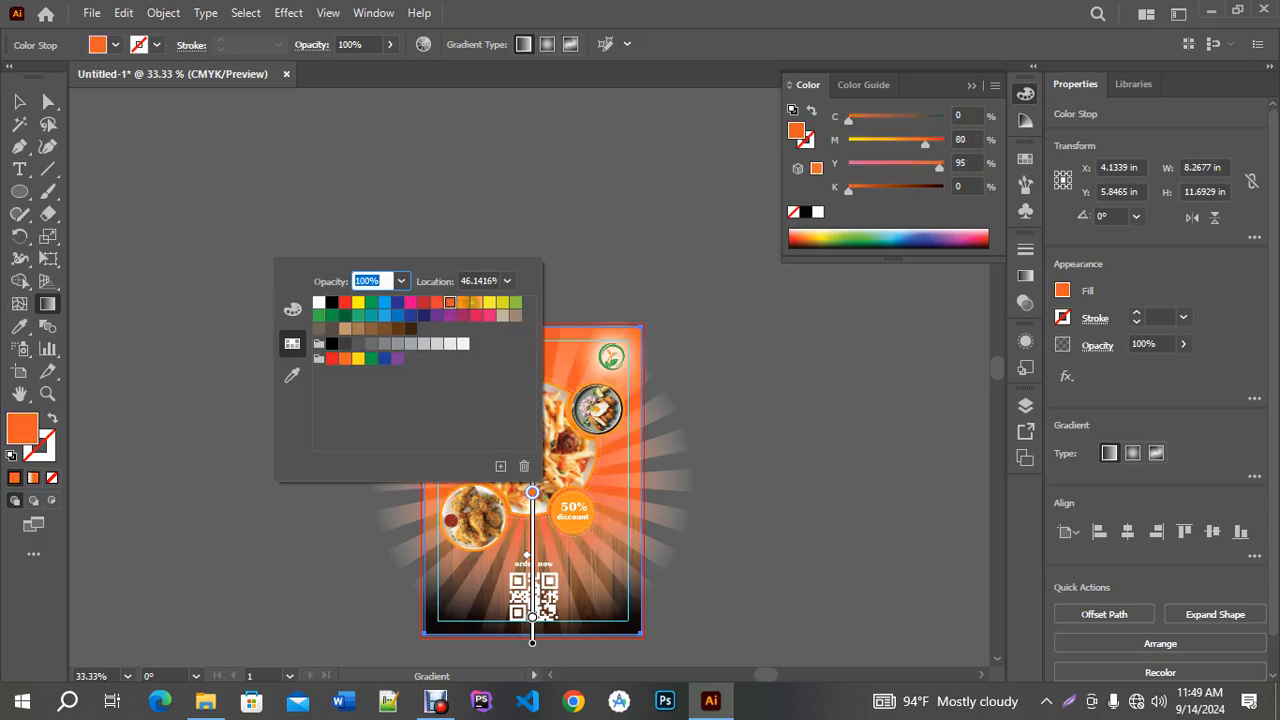
pyautogui.doubleClick(22, 428)
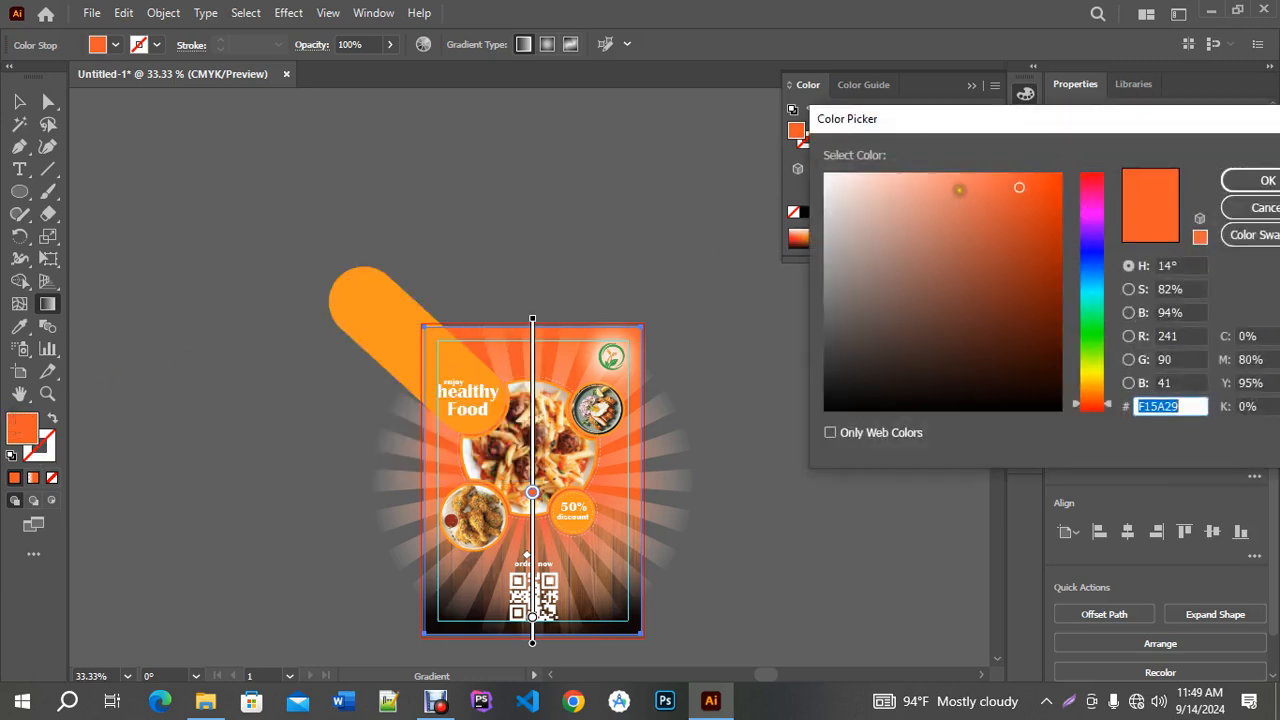
pyautogui.click(956, 191)
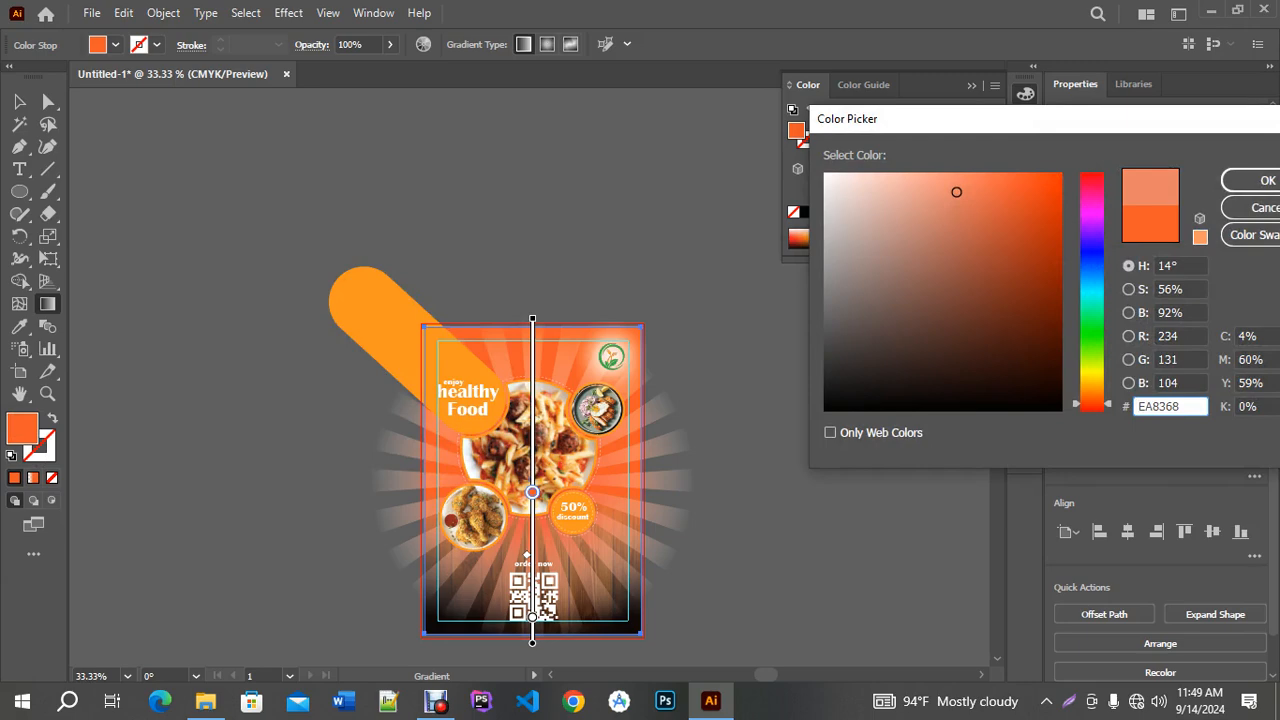
pyautogui.click(1254, 180)
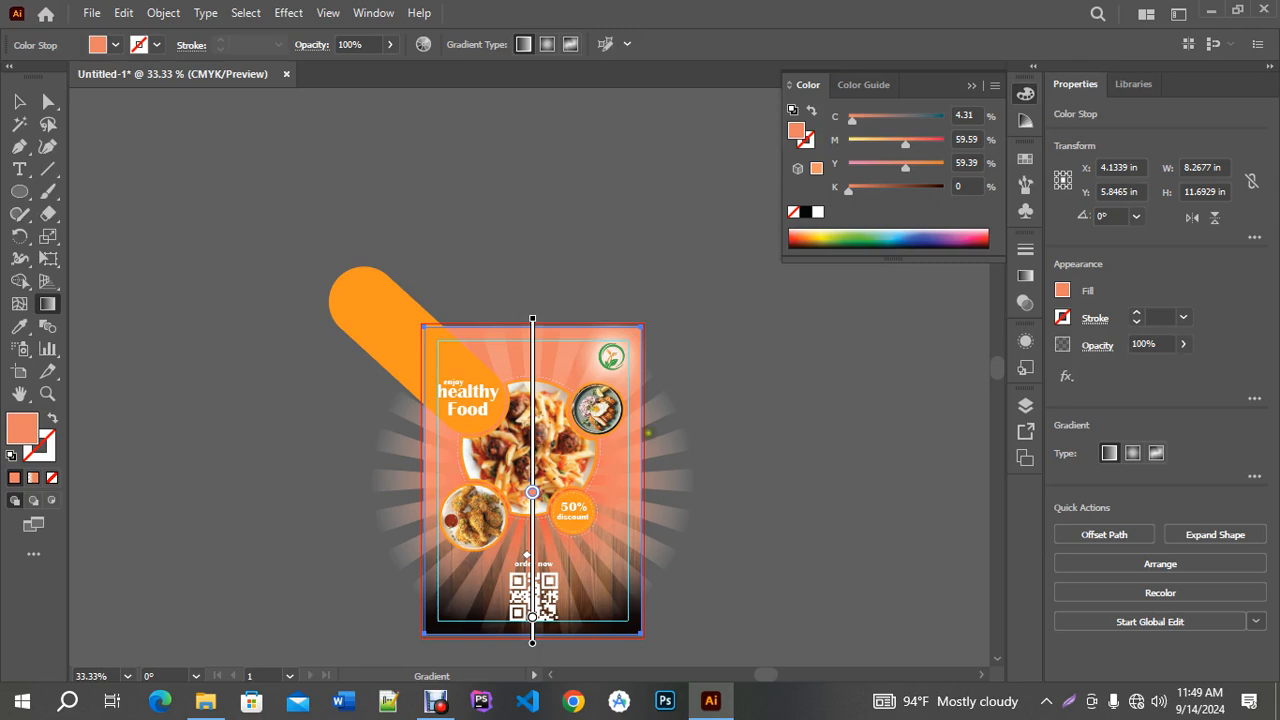
# Try the stronger orange-red F96A4E on the background's middle gradient stop.
pyautogui.doubleClick(18, 432)
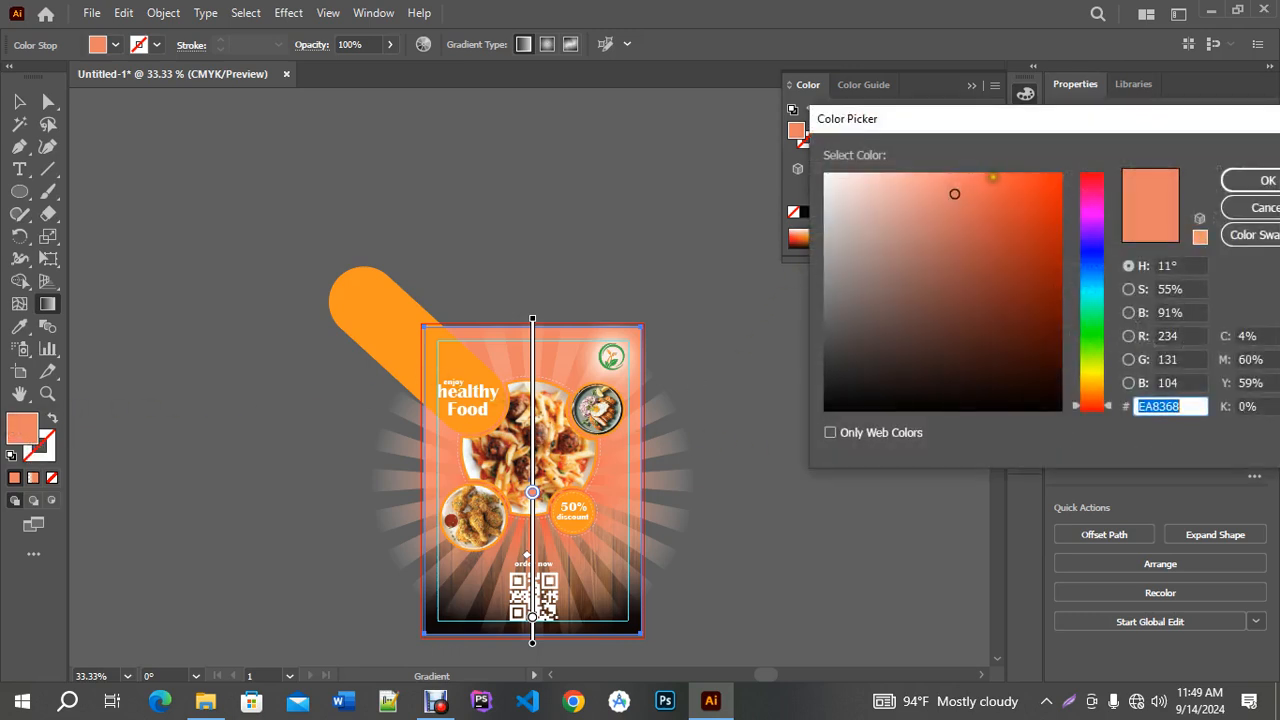
pyautogui.click(988, 177)
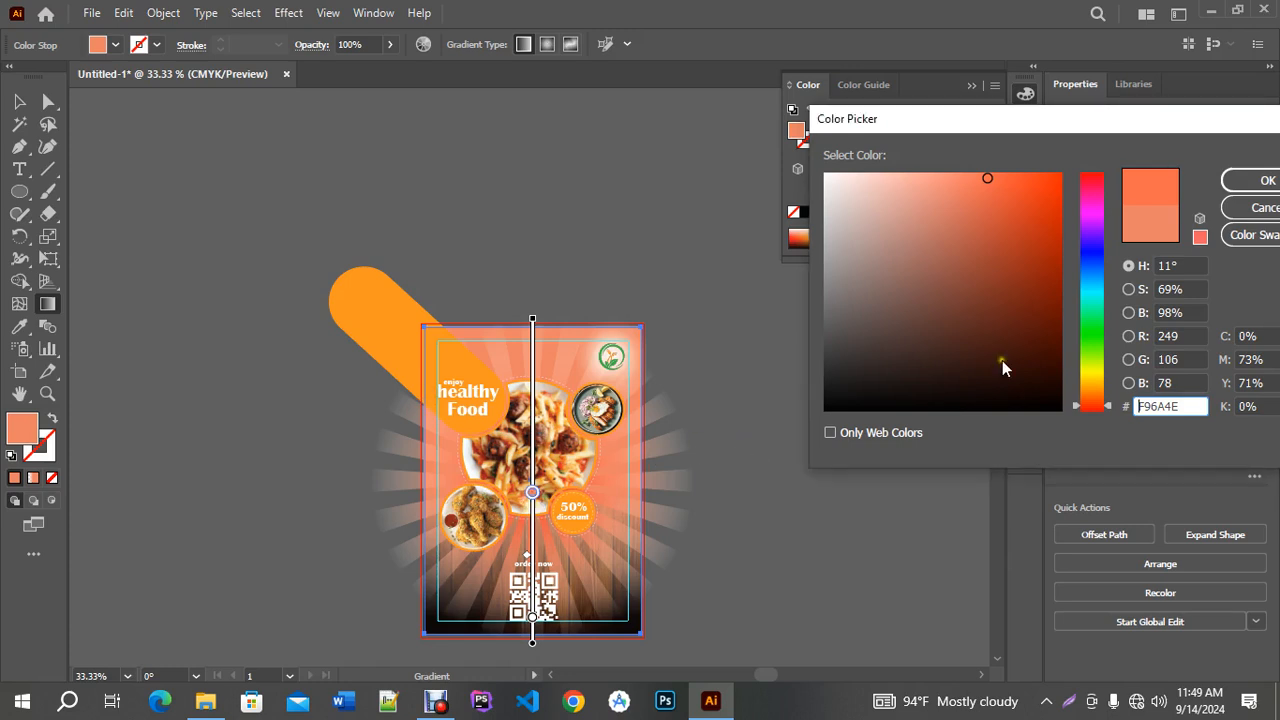
pyautogui.click(1262, 180)
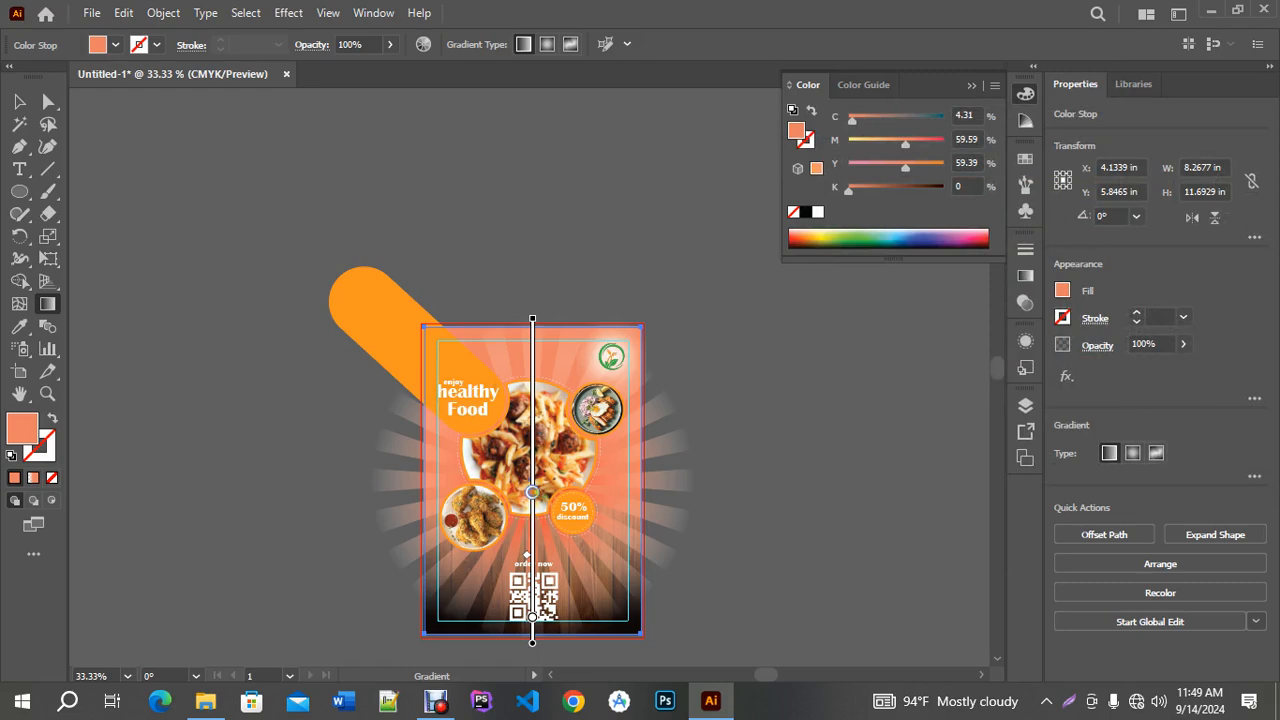
# Resample the diagonal headline shape's orange into the background's middle gradient stop and lighten it to F9A450.
pyautogui.doubleClick(532, 492)
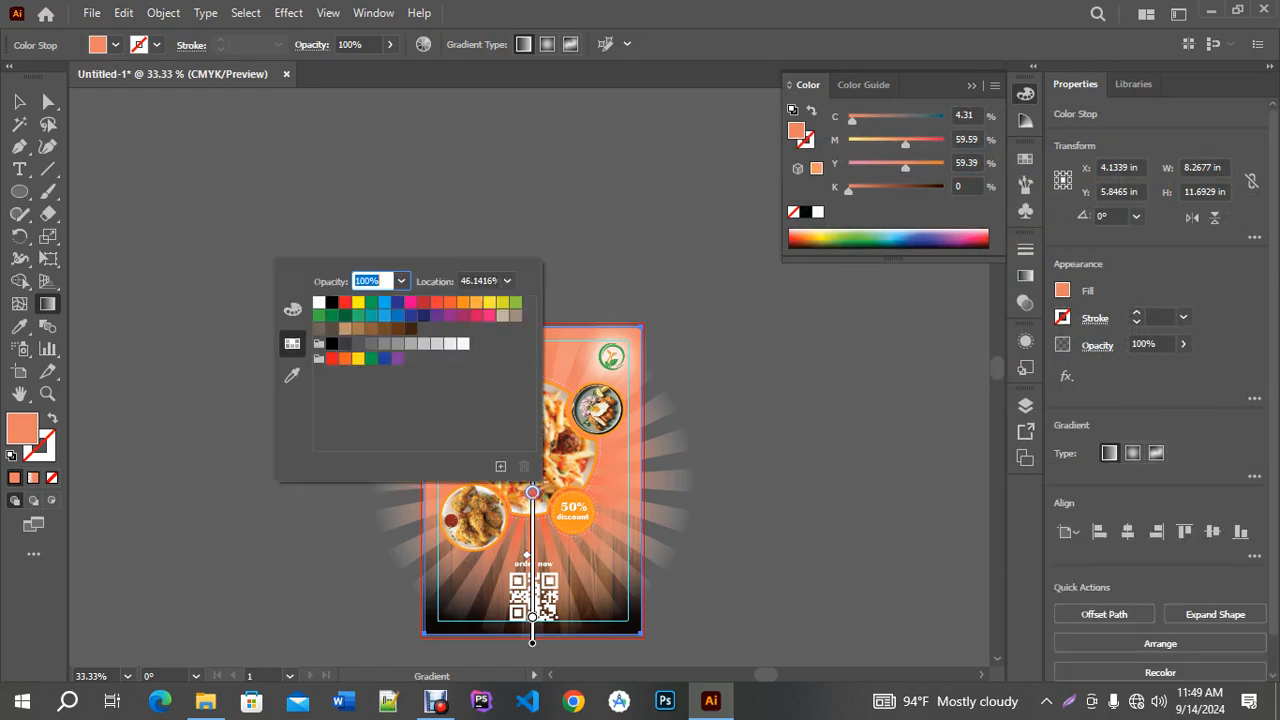
pyautogui.click(290, 376)
pyautogui.click(380, 342)
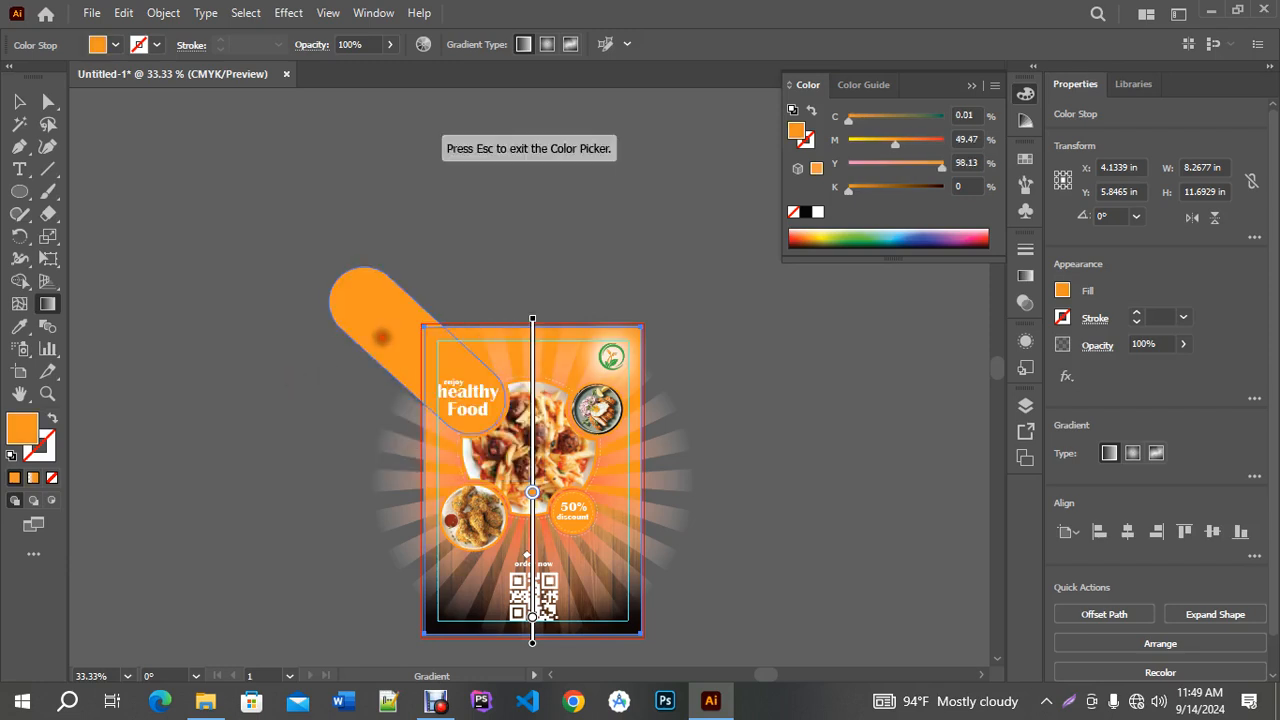
pyautogui.click(25, 430)
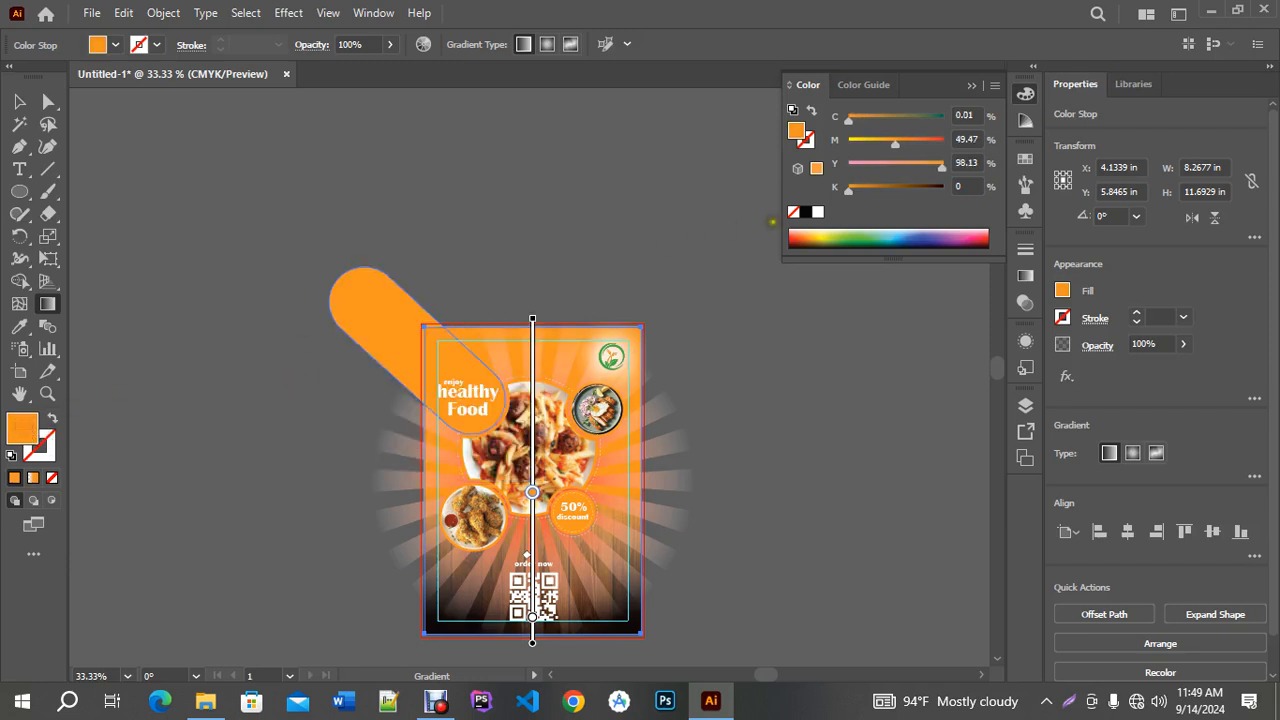
pyautogui.doubleClick(25, 430)
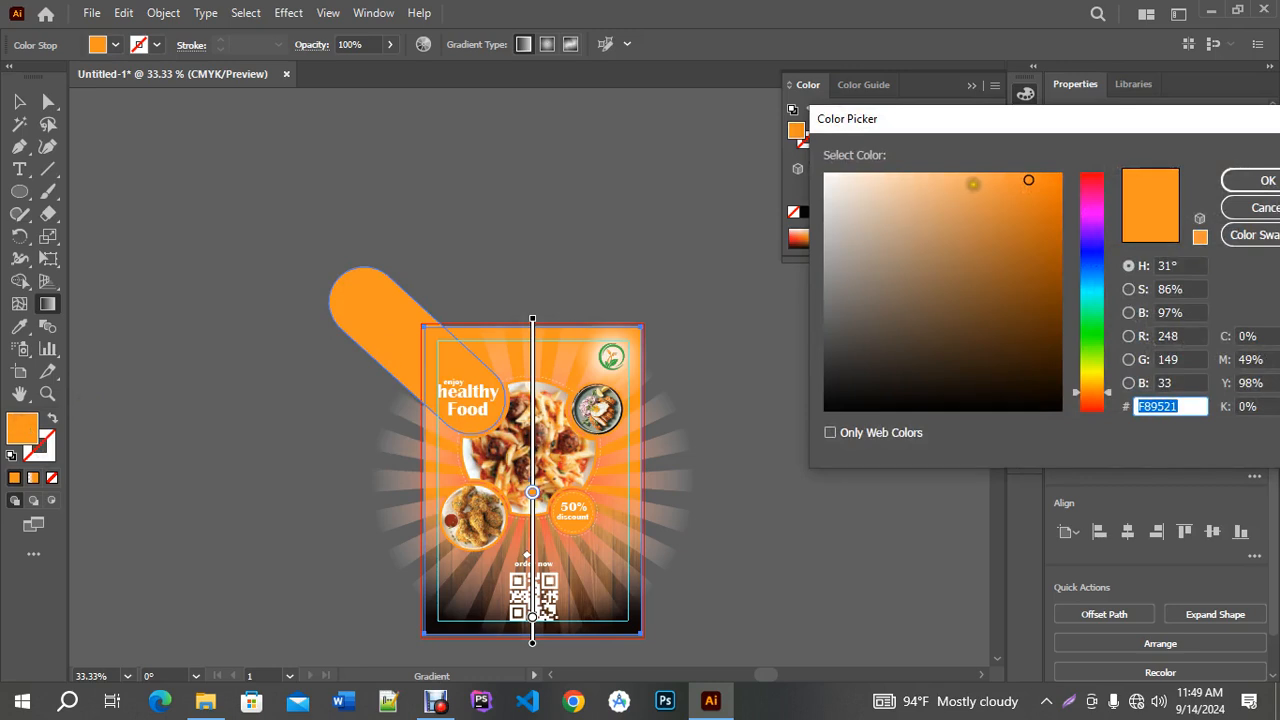
pyautogui.click(985, 177)
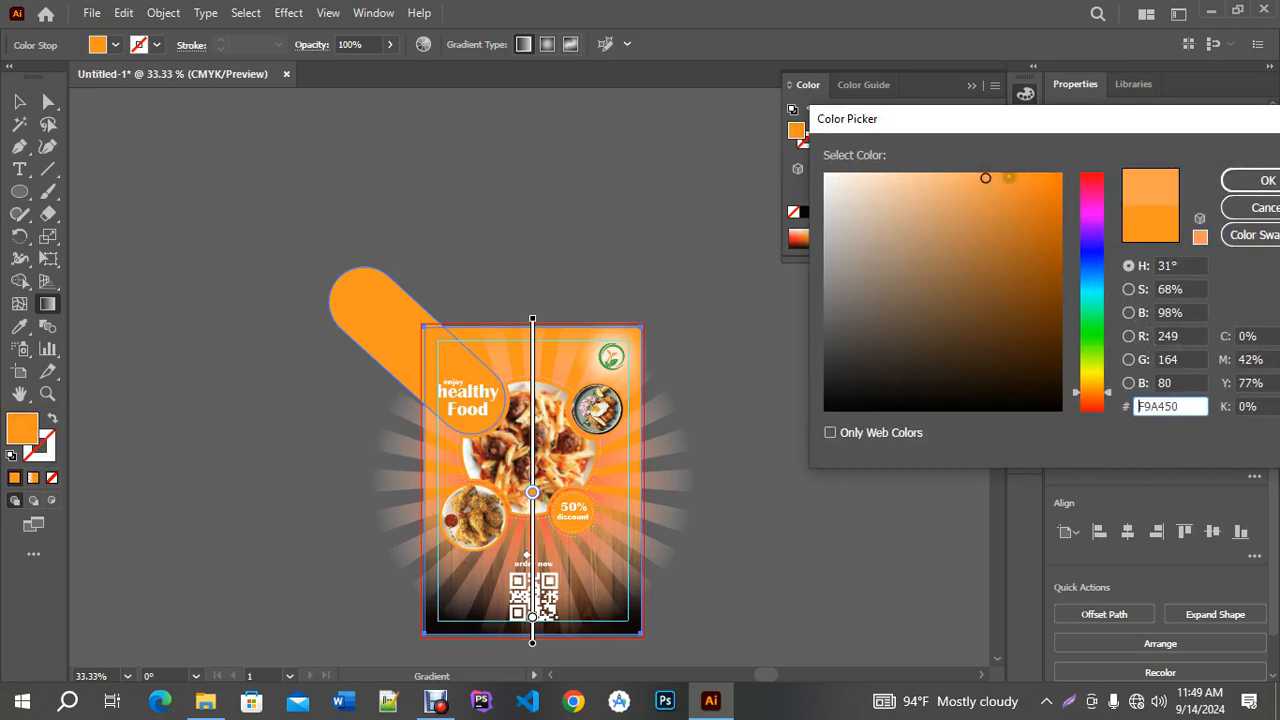
pyautogui.click(1255, 180)
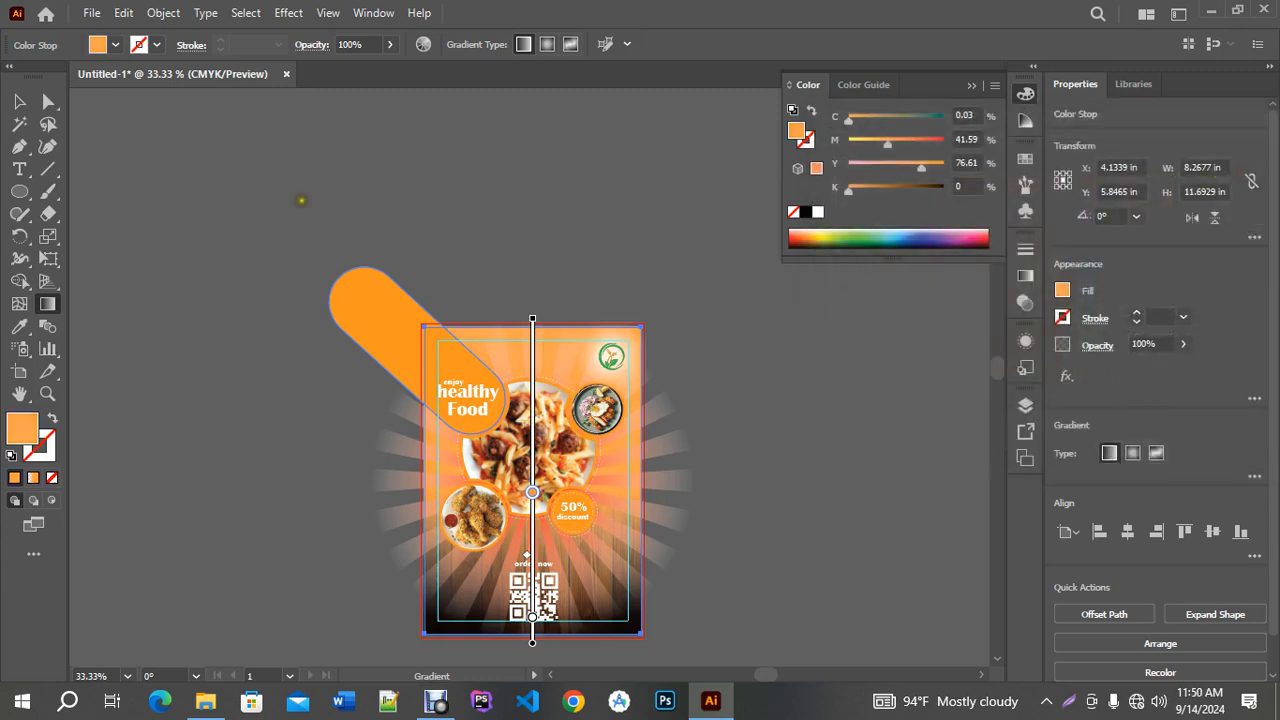
pyautogui.click(19, 101)
pyautogui.click(143, 292)
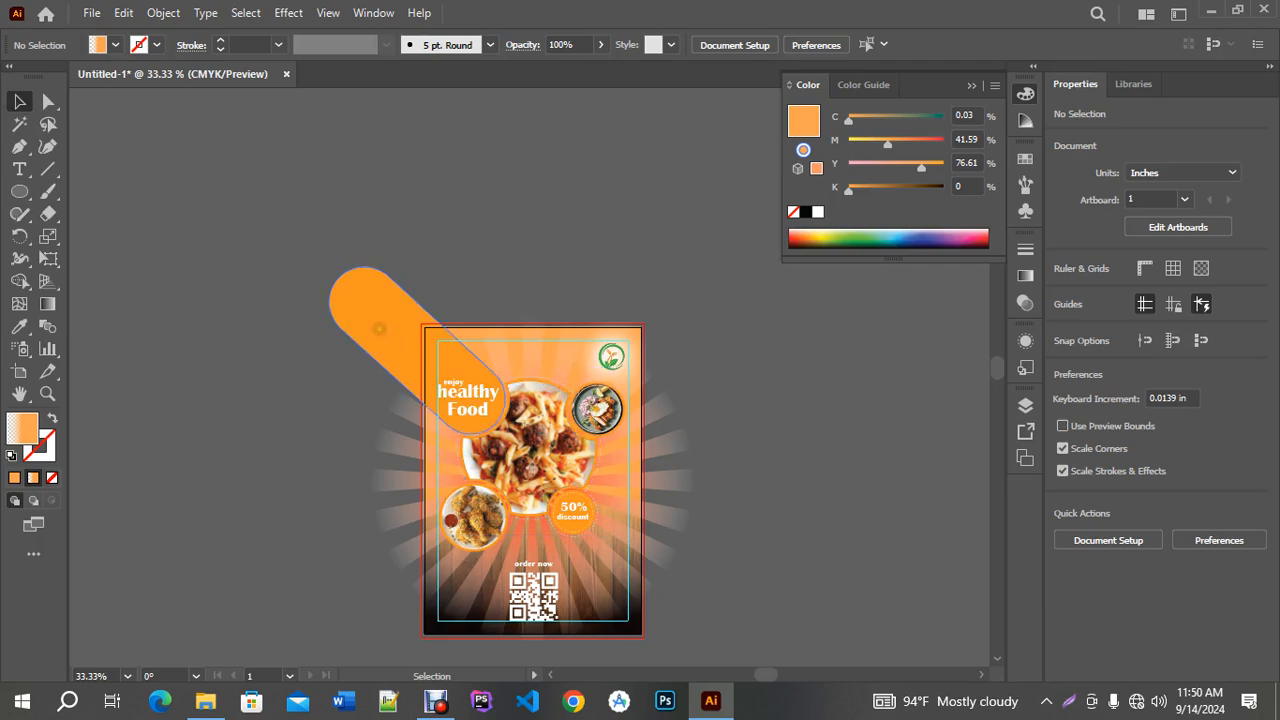
# Select all shapes sharing the headline shape's orange fill with Magic Wand and recolour them with the green sampled from the logo.
pyautogui.click(379, 329)
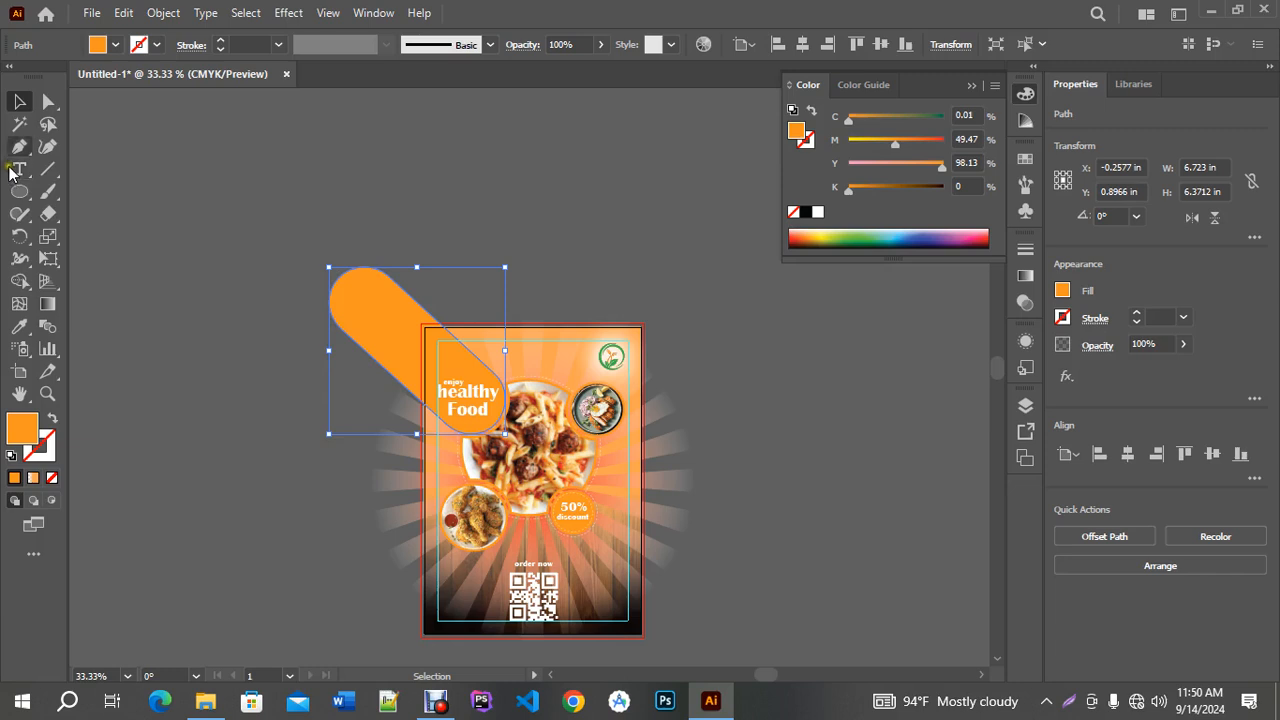
pyautogui.click(19, 124)
pyautogui.click(382, 320)
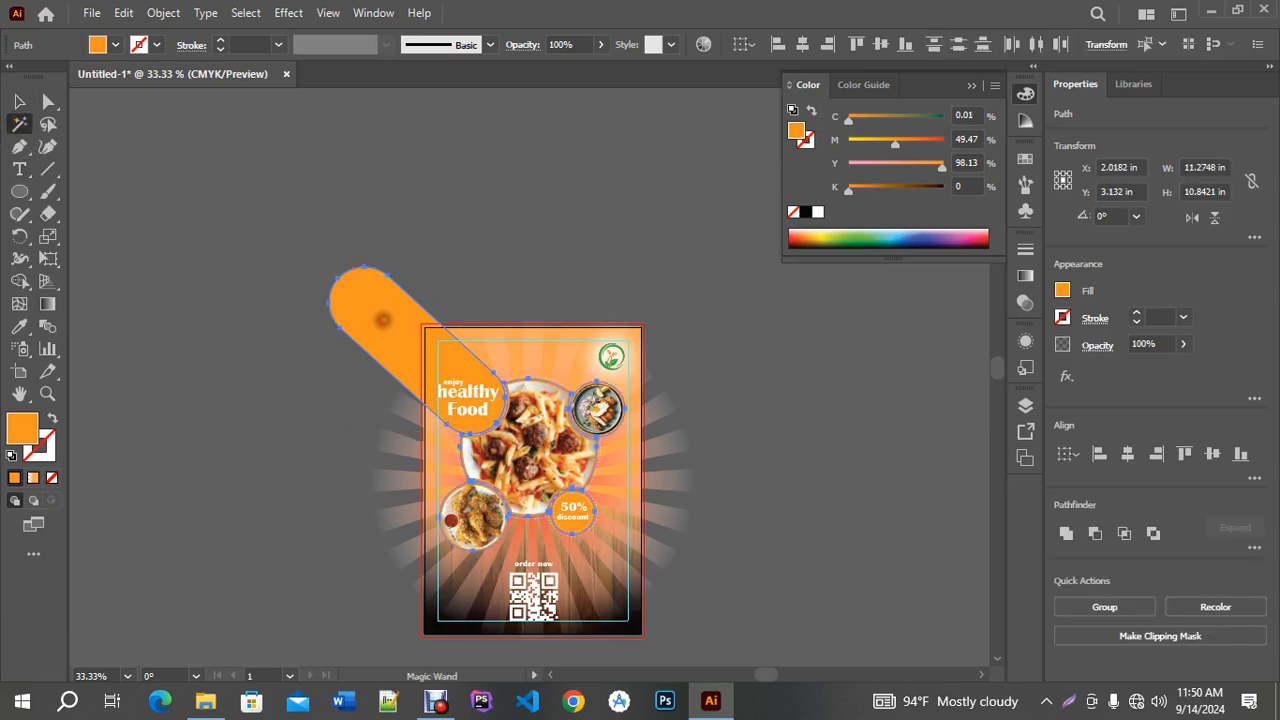
pyautogui.click(19, 326)
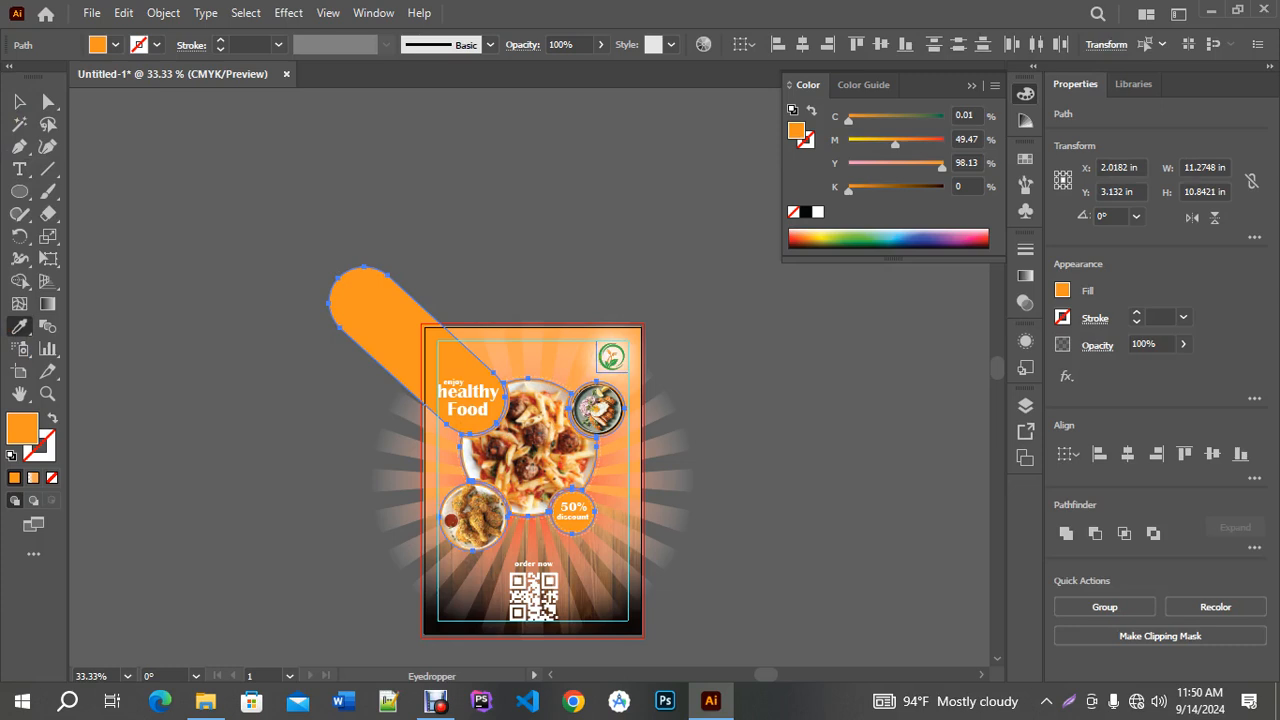
pyautogui.click(611, 357)
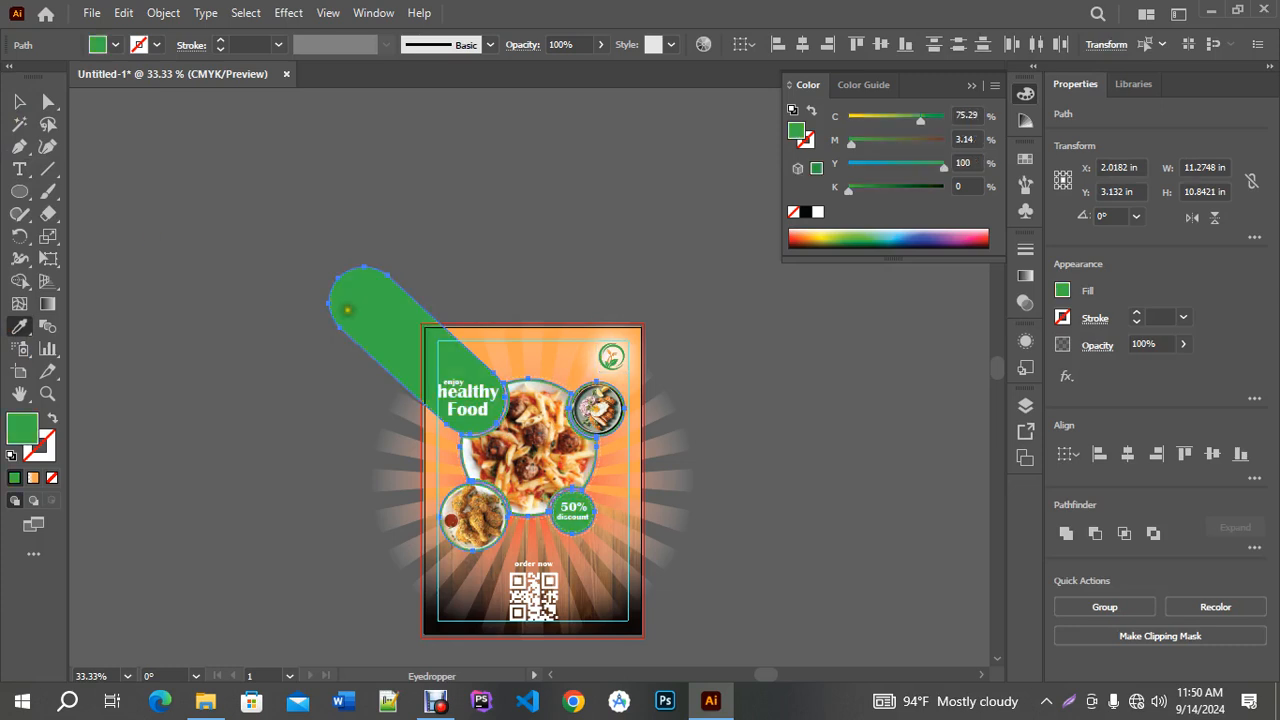
pyautogui.click(19, 101)
pyautogui.click(172, 229)
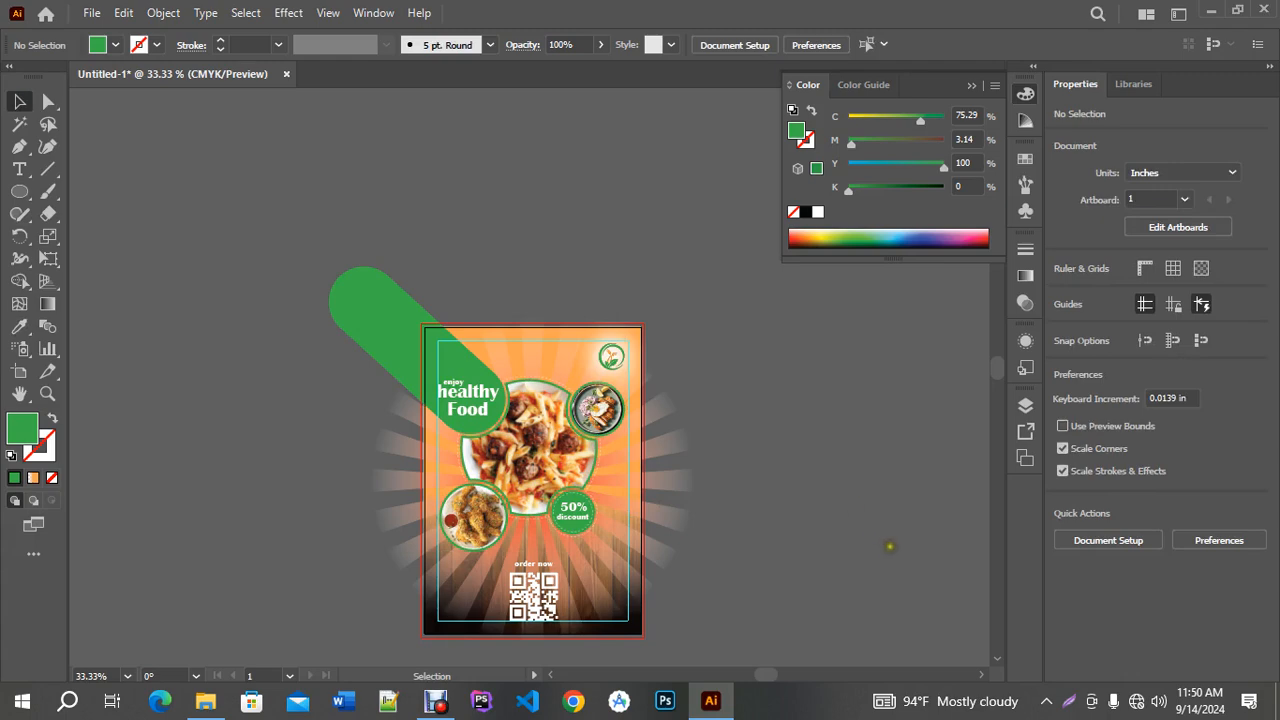
# Start a Multiply drop shadow at 75% opacity on the green circles behind the two smaller food photos.
pyautogui.scroll(3, 891, 500)
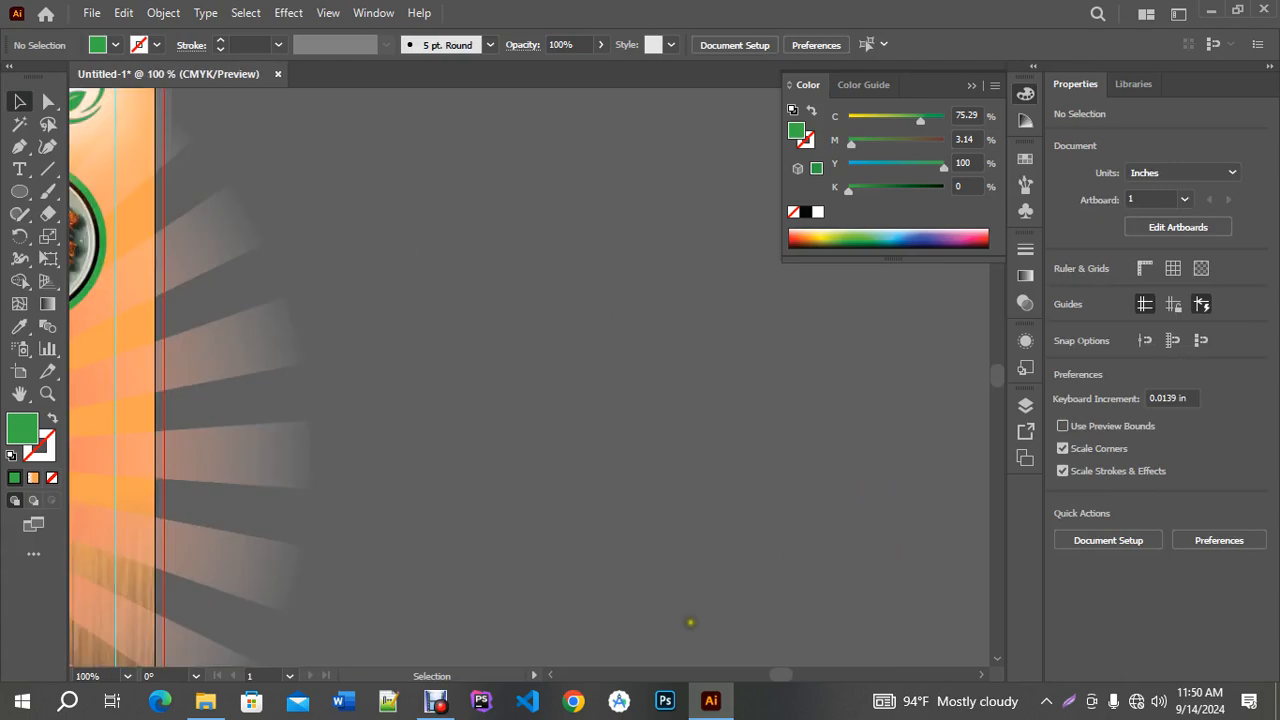
pyautogui.moveTo(783, 677); pyautogui.dragTo(768, 680)
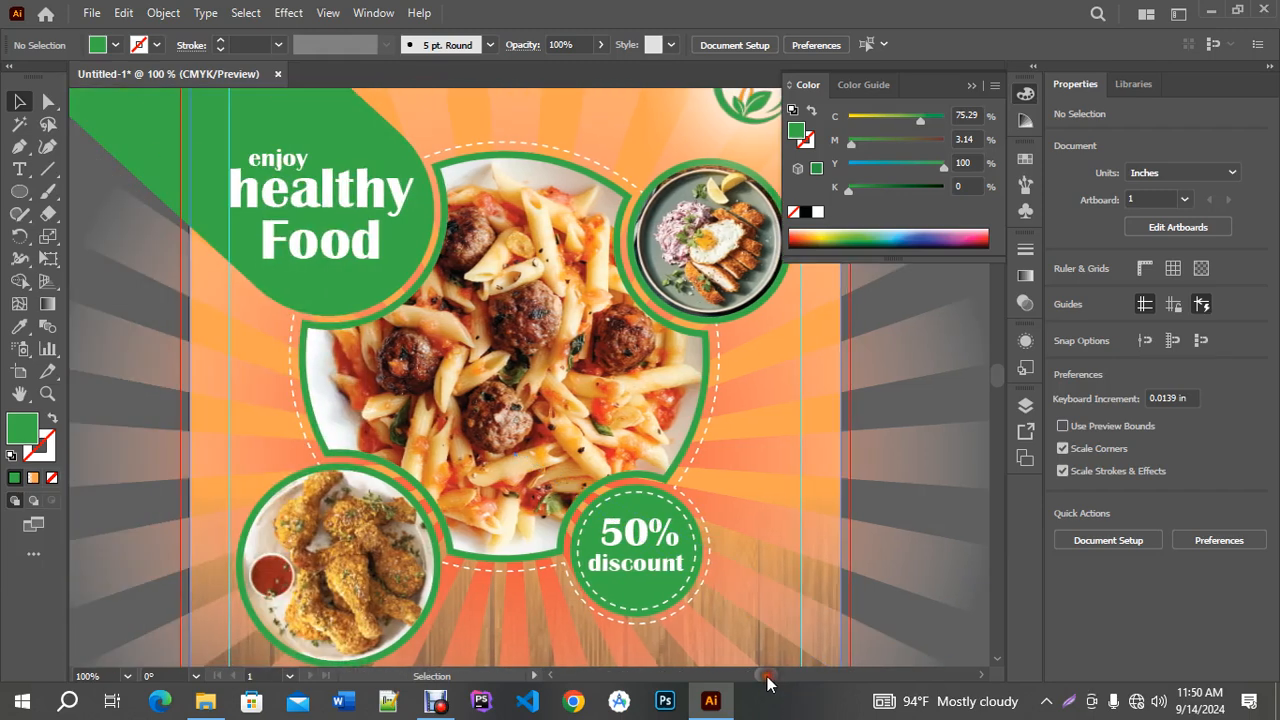
pyautogui.click(920, 457)
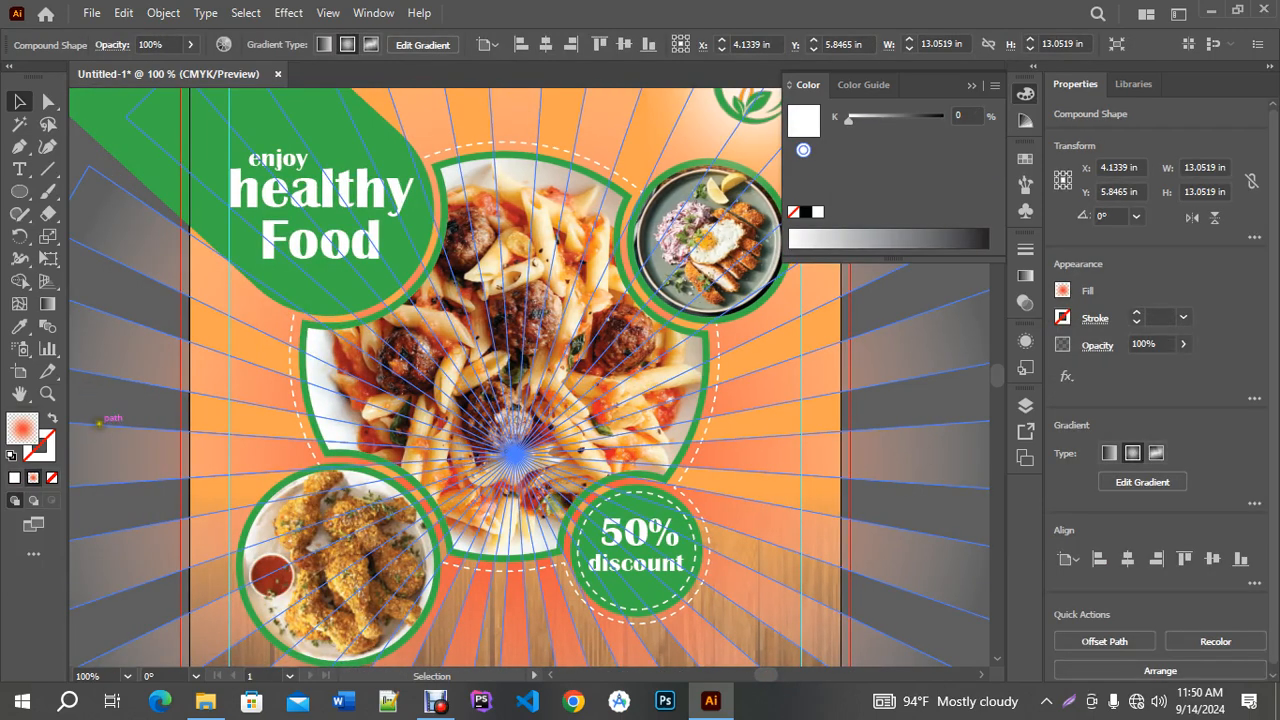
pyautogui.click(100, 425)
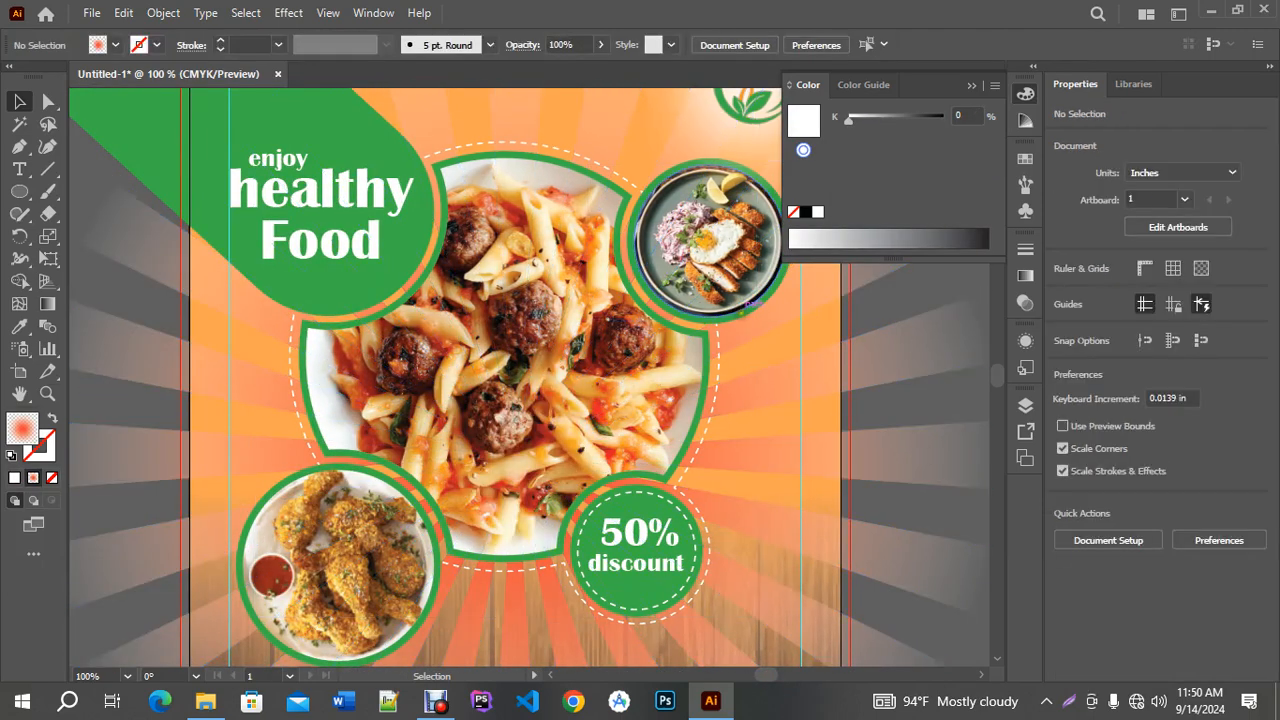
pyautogui.click(740, 315)
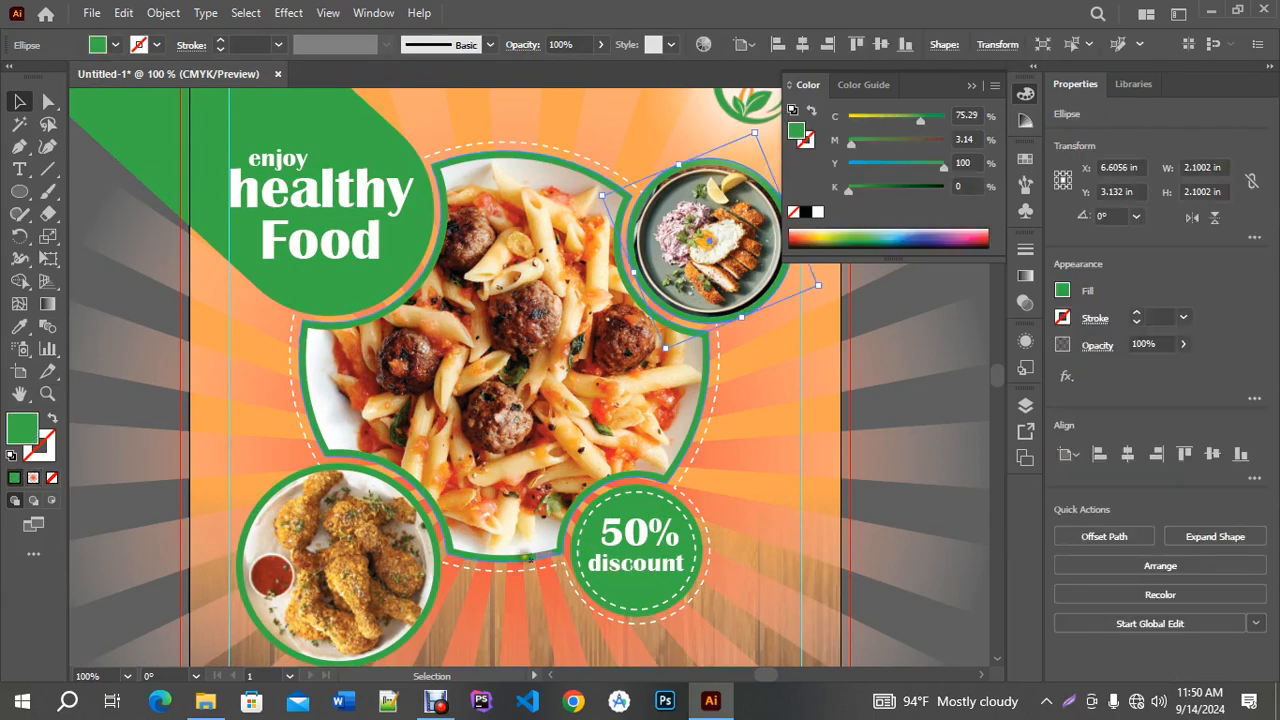
pyautogui.keyDown('shift'); pyautogui.click(421, 628); pyautogui.keyUp('shift')
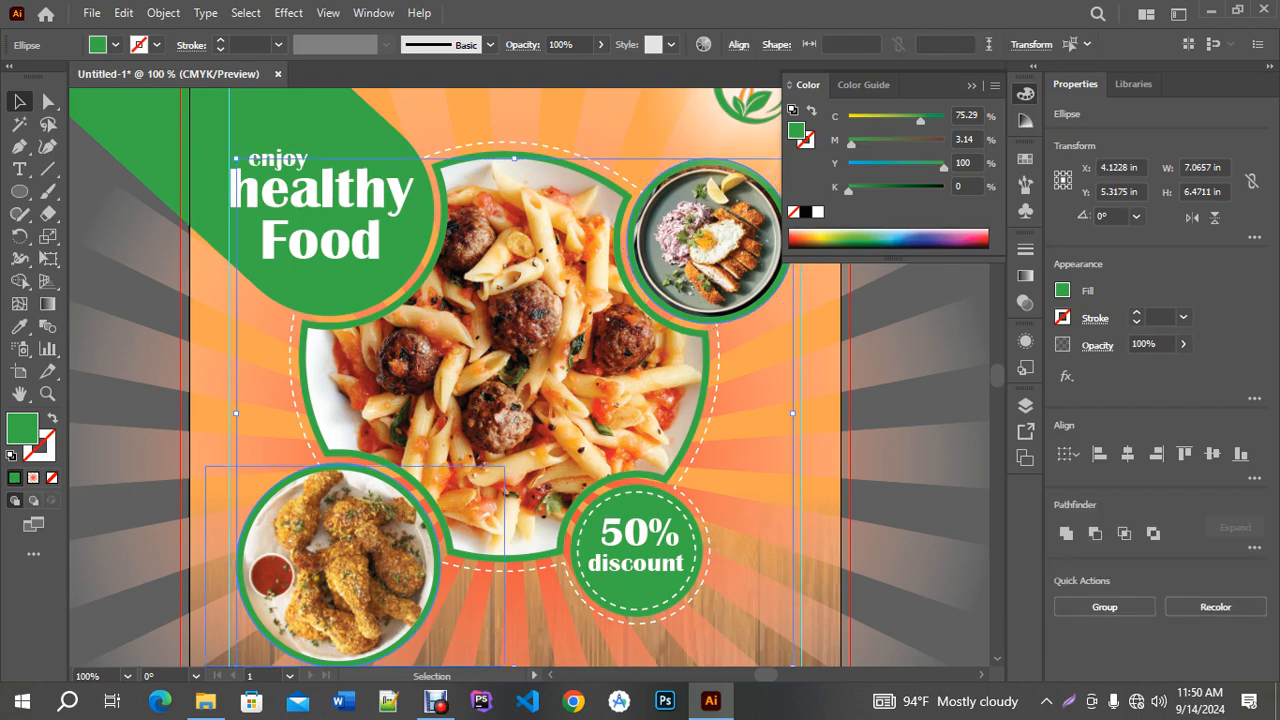
pyautogui.click(289, 12)
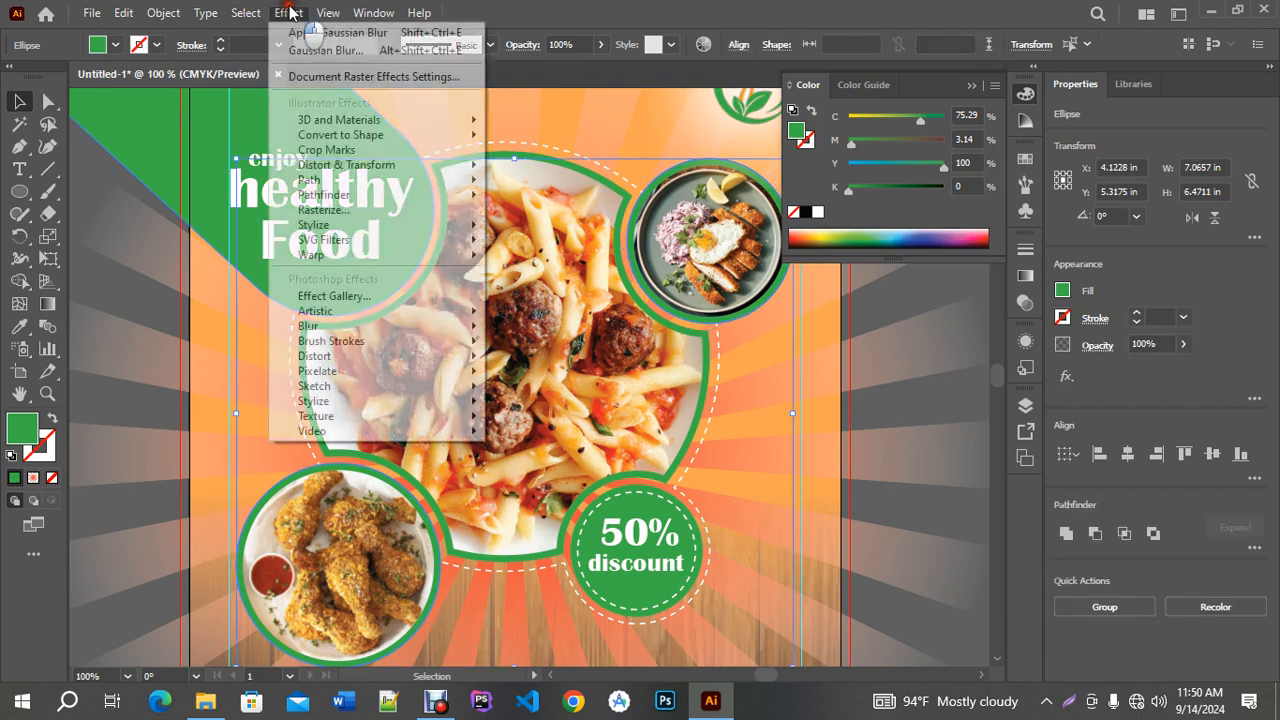
pyautogui.moveTo(430, 228)
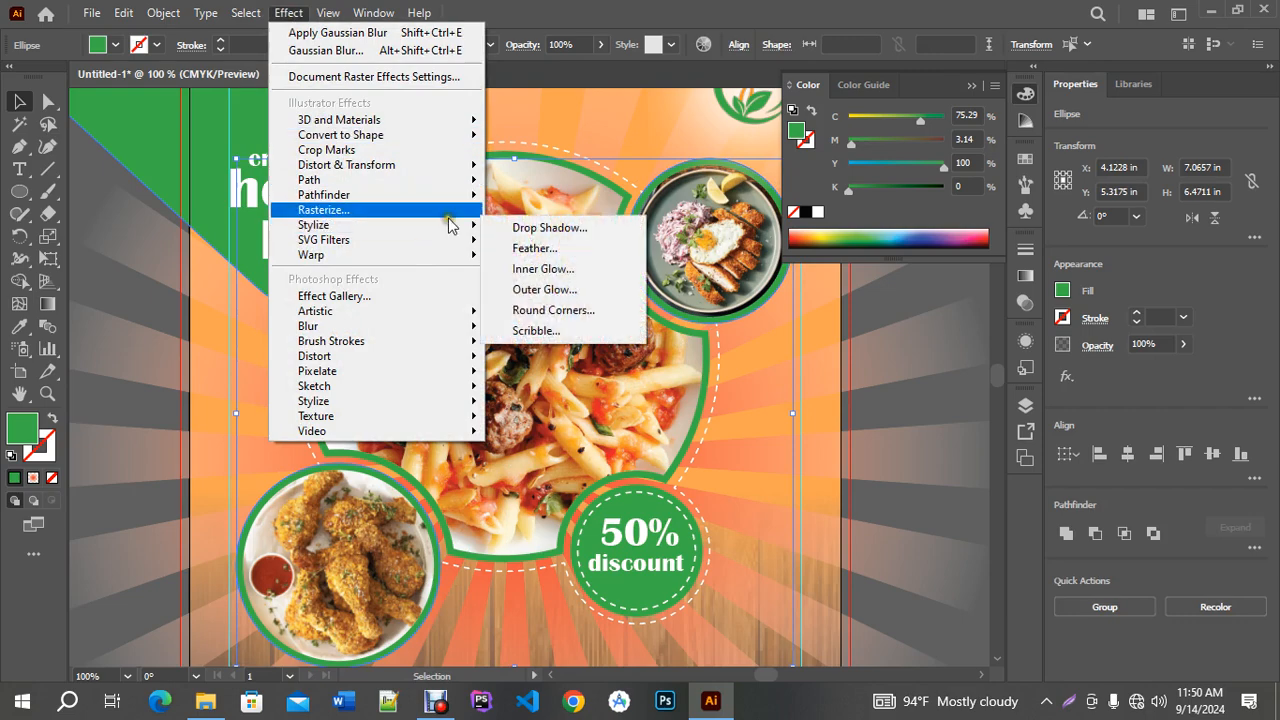
pyautogui.click(537, 228)
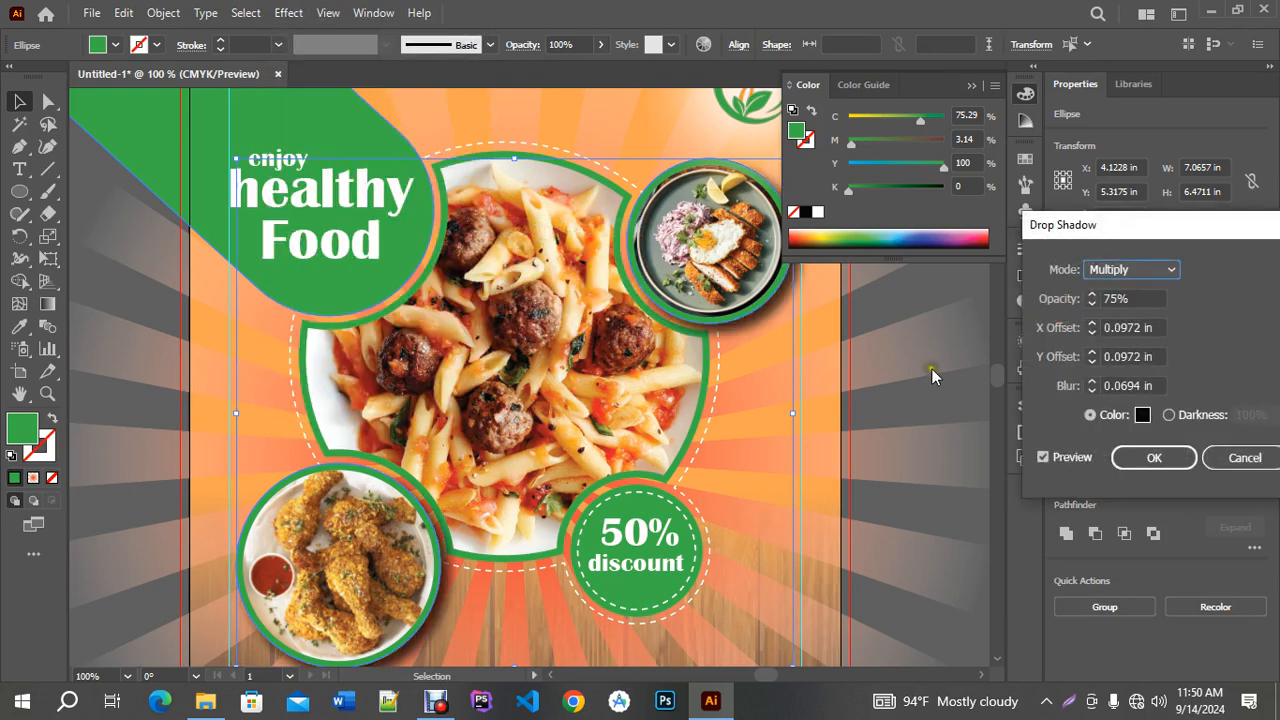
# Set the drop shadow's colour to grey 6B6A69 and apply the effect.
pyautogui.click(1143, 414)
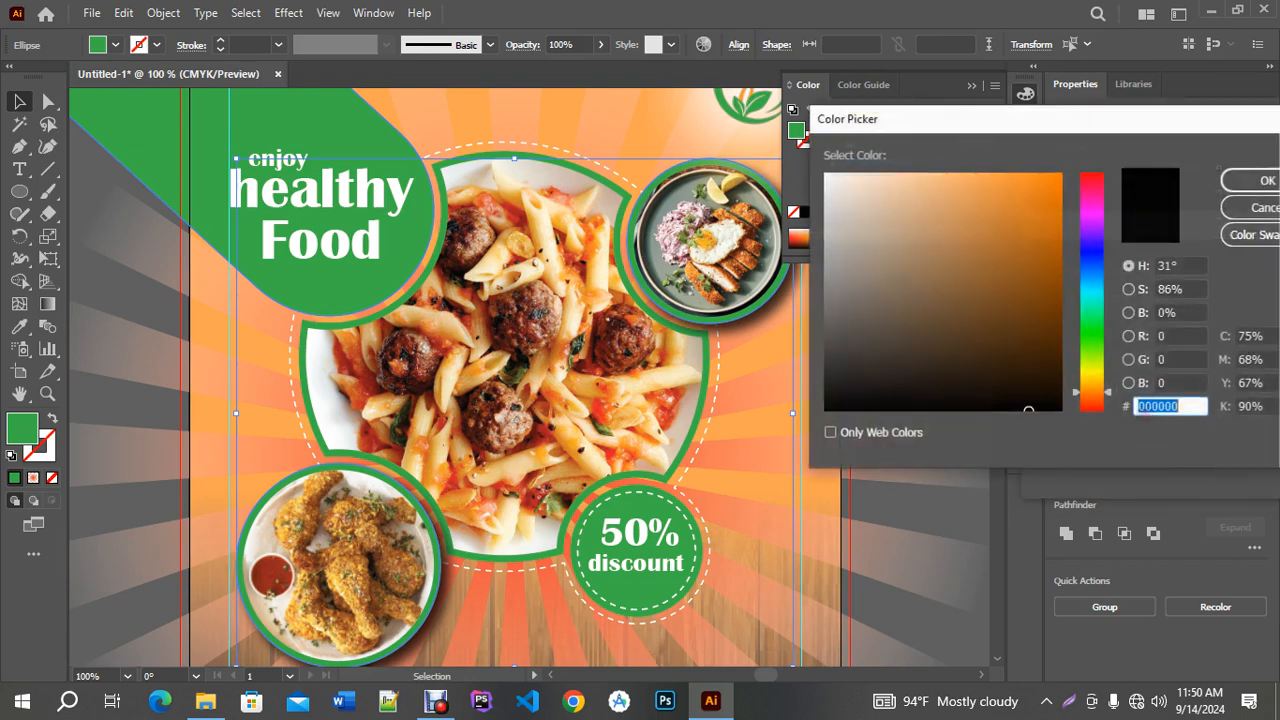
pyautogui.click(828, 311)
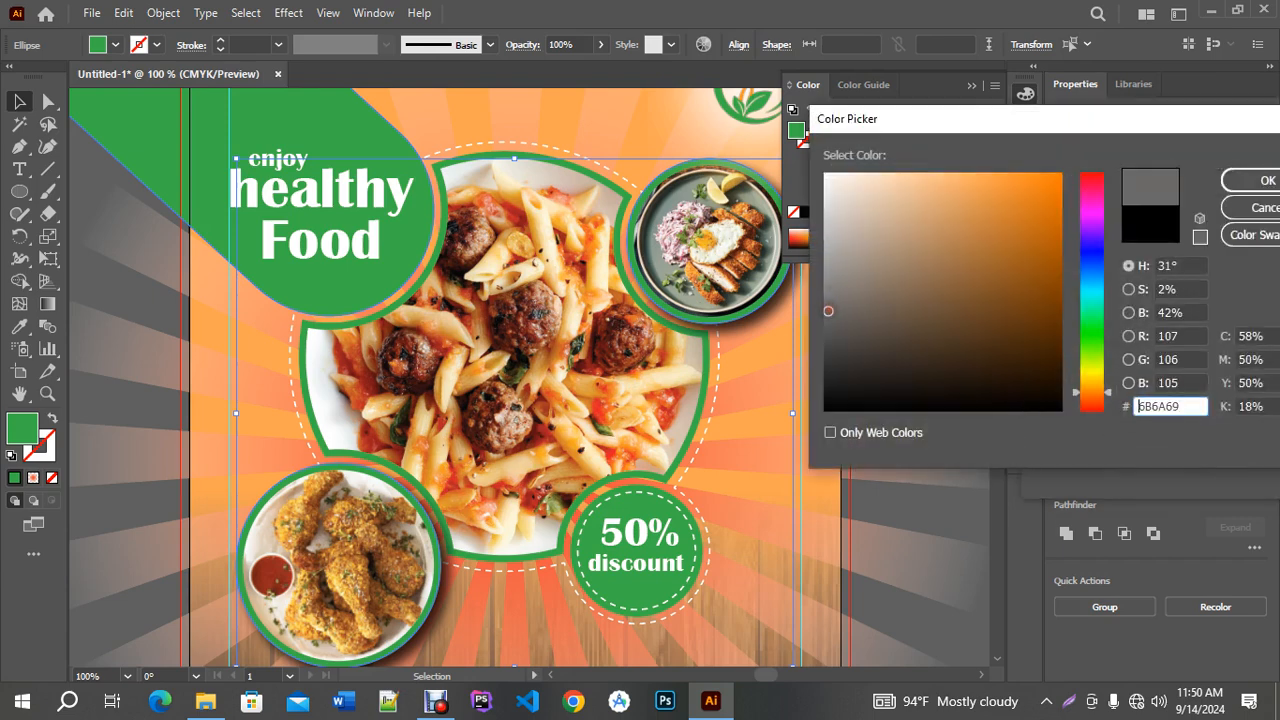
pyautogui.click(1258, 181)
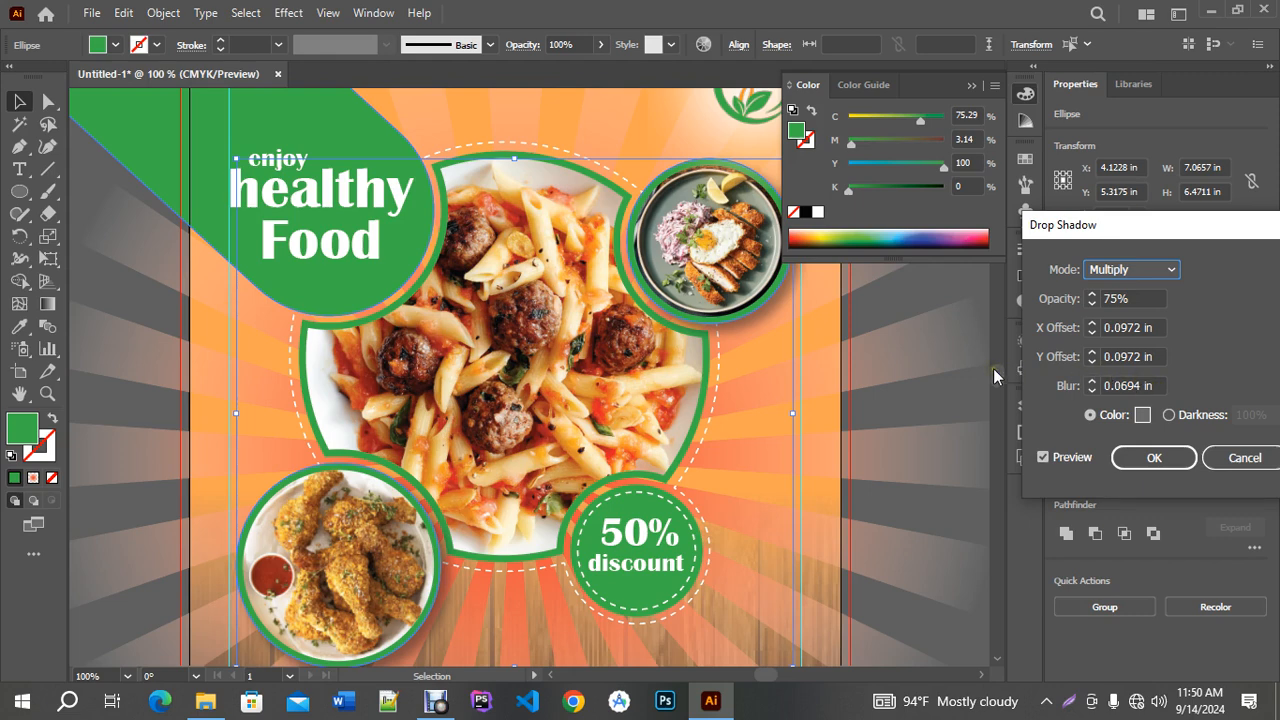
pyautogui.click(1150, 457)
# Examine the whole flyer layout with the shadowed food circles deselected.
pyautogui.scroll(-1, 954, 530)
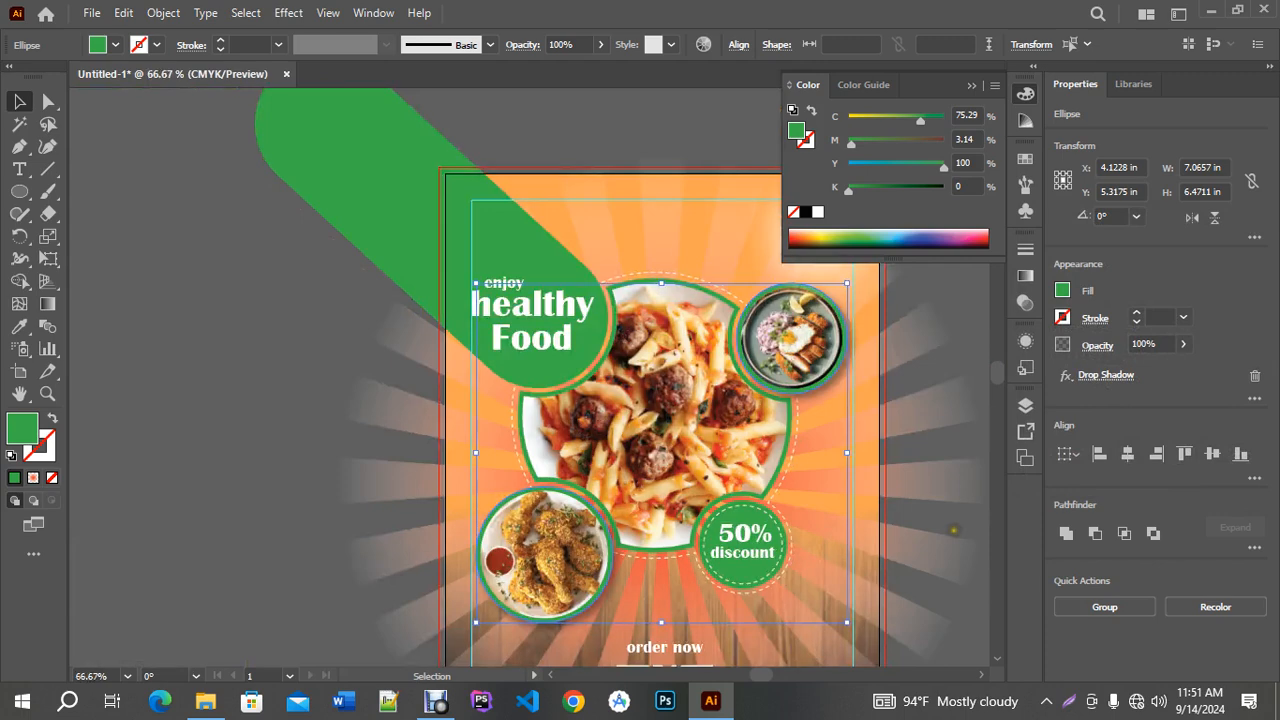
pyautogui.scroll(-1, 928, 562)
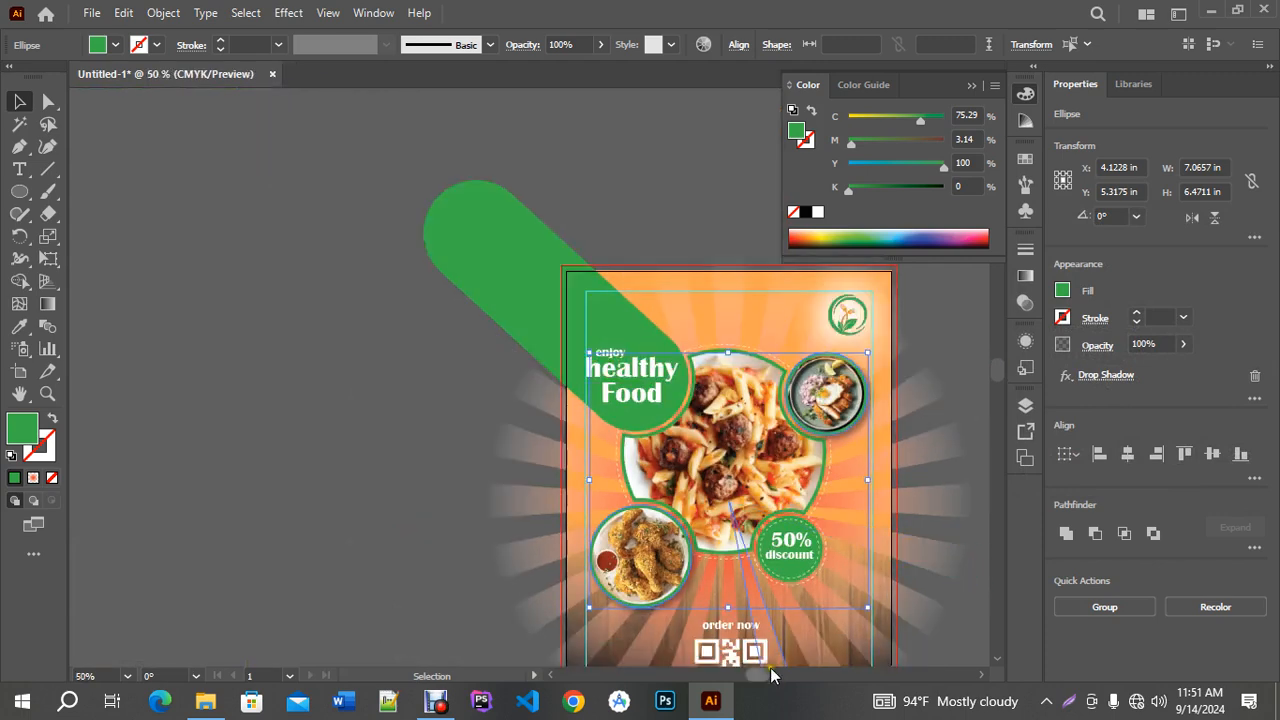
pyautogui.moveTo(753, 675); pyautogui.dragTo(773, 670)
pyautogui.scroll(-1, 719, 532)
pyautogui.scroll(1, 719, 532)
pyautogui.moveTo(994, 364); pyautogui.dragTo(995, 380)
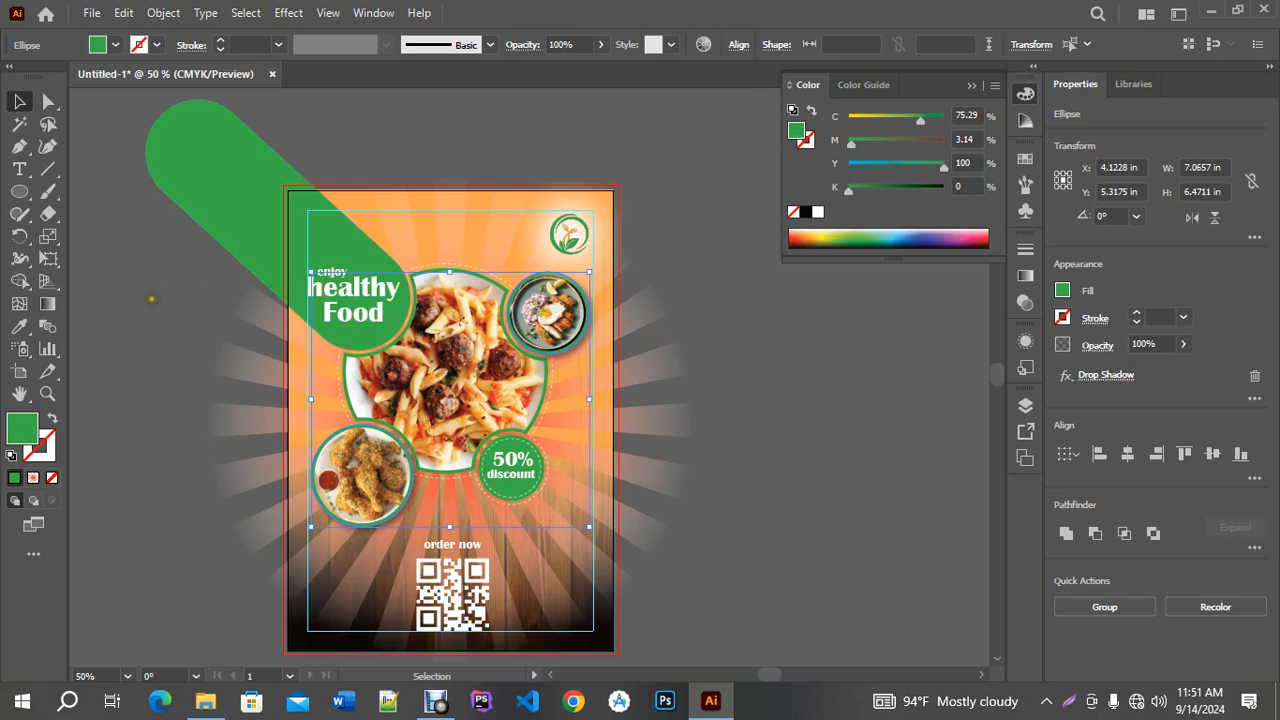
pyautogui.click(151, 298)
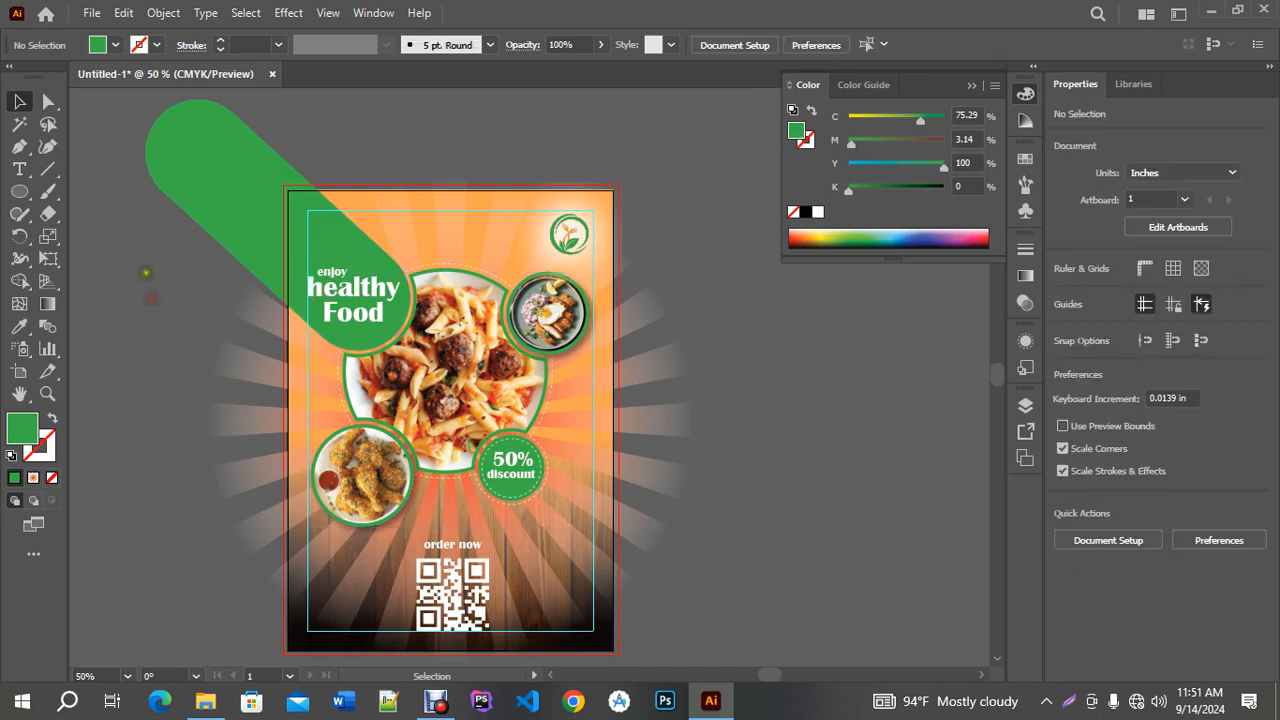
# Save the document to the Desktop as an Adobe Illustrator file named Flyer, accepting the Illustrator save options.
pyautogui.click(91, 13)
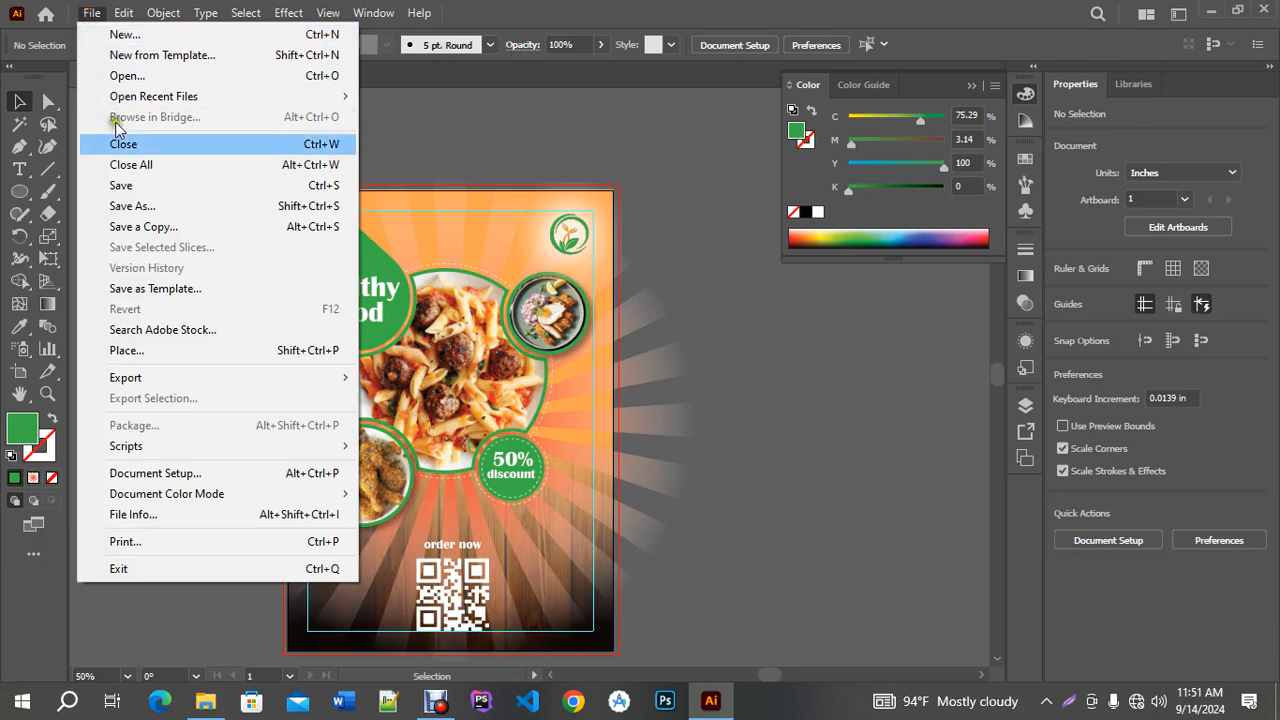
pyautogui.click(128, 202)
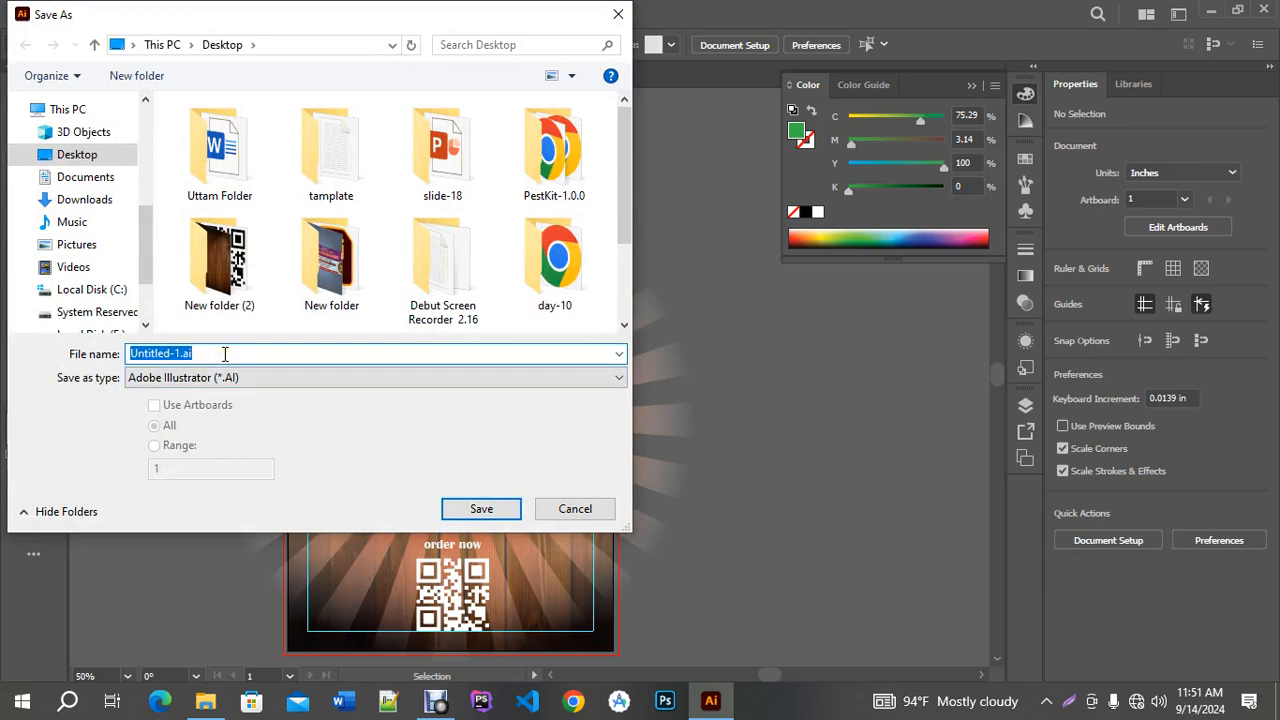
pyautogui.write('Flyer')
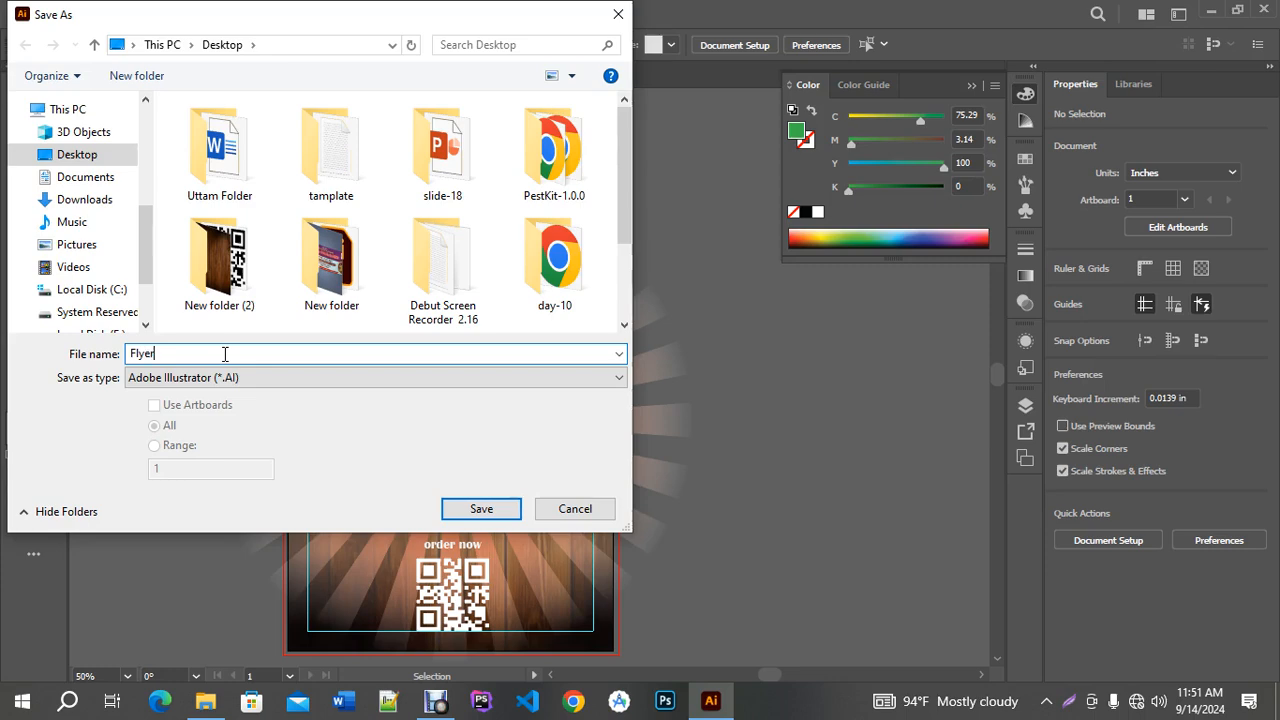
pyautogui.click(502, 509)
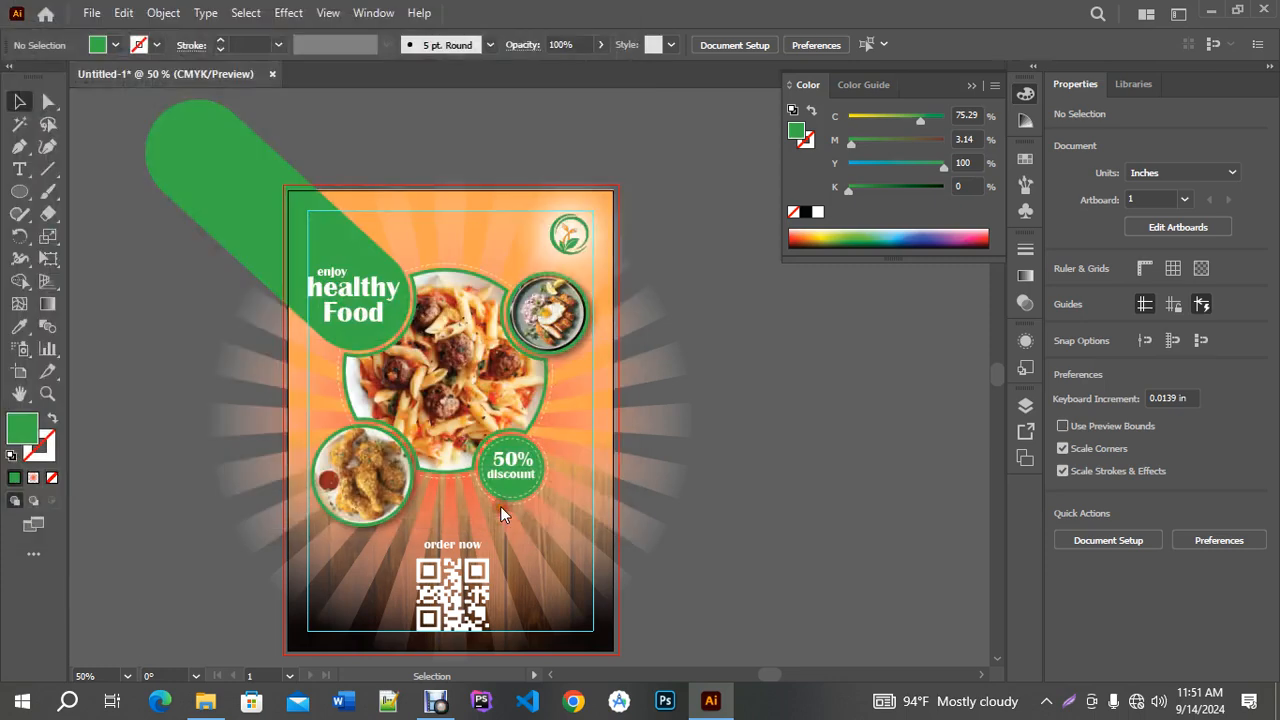
pyautogui.click(755, 606)
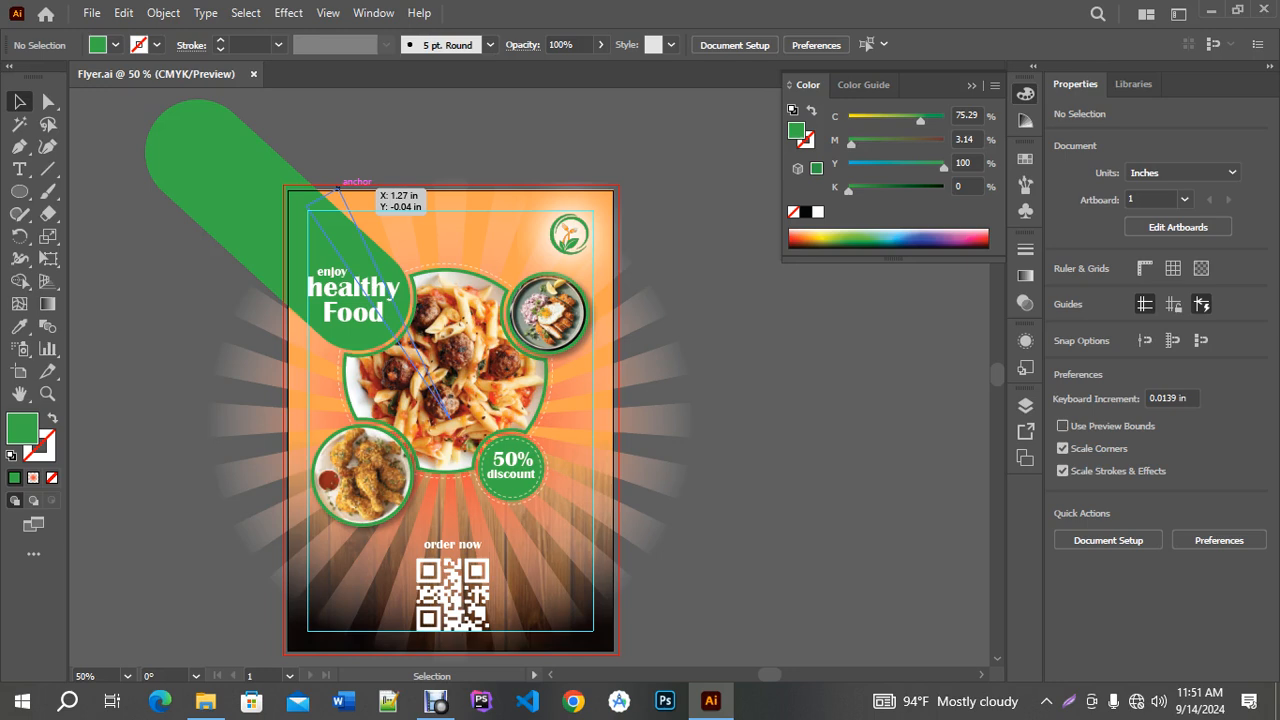
# Convert the "healthy Food", "enjoy", "50%", "discount" and "order now" texts to outlines.
pyautogui.click(360, 310)
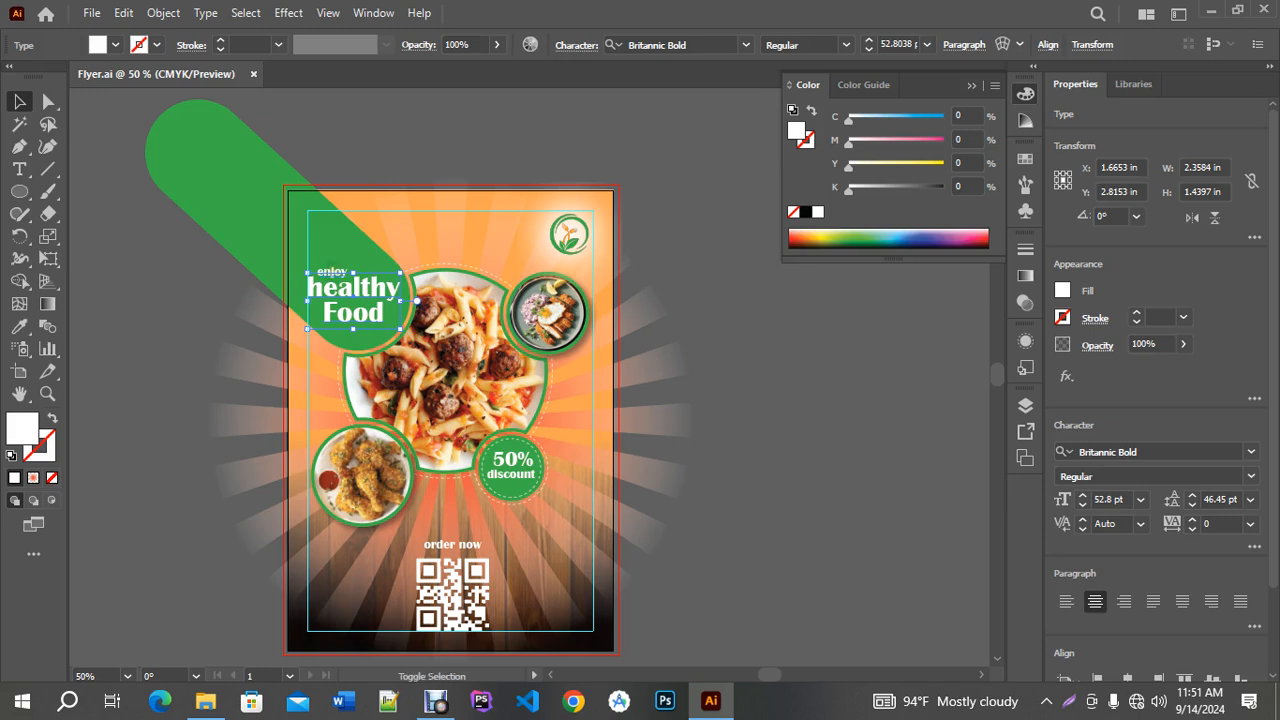
pyautogui.keyDown('shift'); pyautogui.click(333, 270); pyautogui.keyUp('shift')
pyautogui.keyDown('shift'); pyautogui.click(502, 460); pyautogui.keyUp('shift')
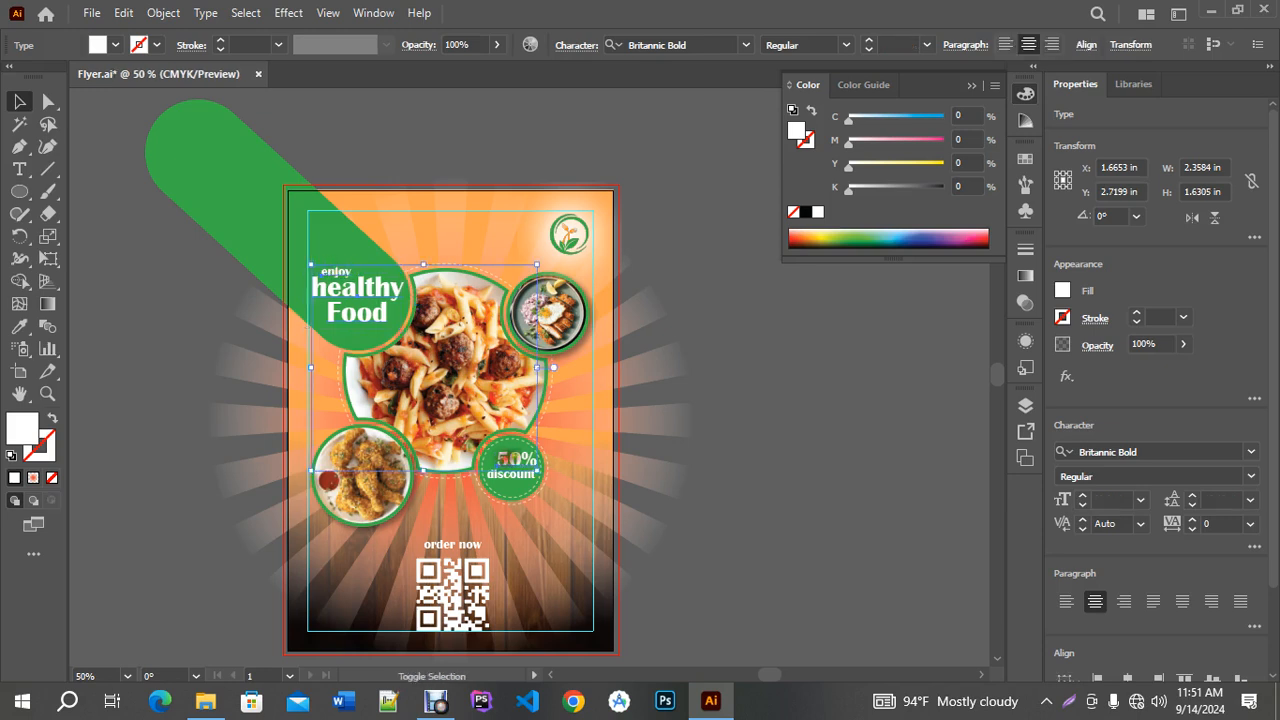
pyautogui.keyDown('shift'); pyautogui.click(508, 474); pyautogui.keyUp('shift')
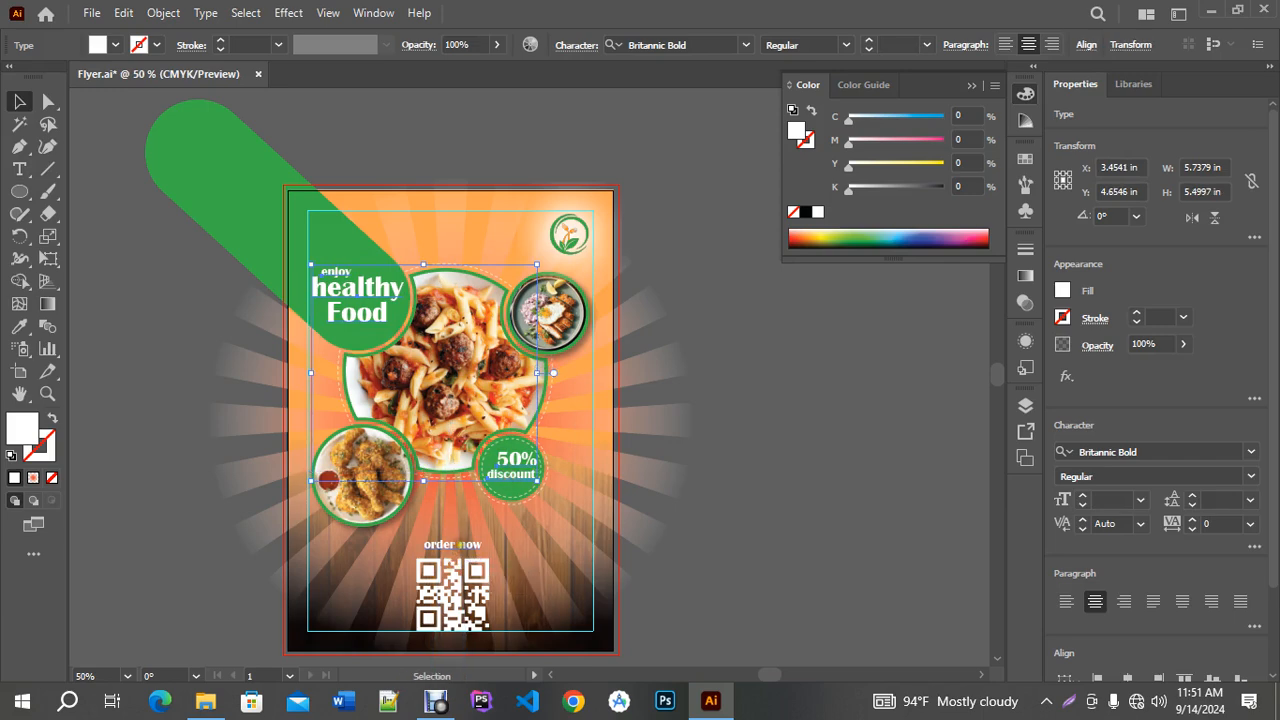
pyautogui.keyDown('shift'); pyautogui.click(458, 544); pyautogui.keyUp('shift')
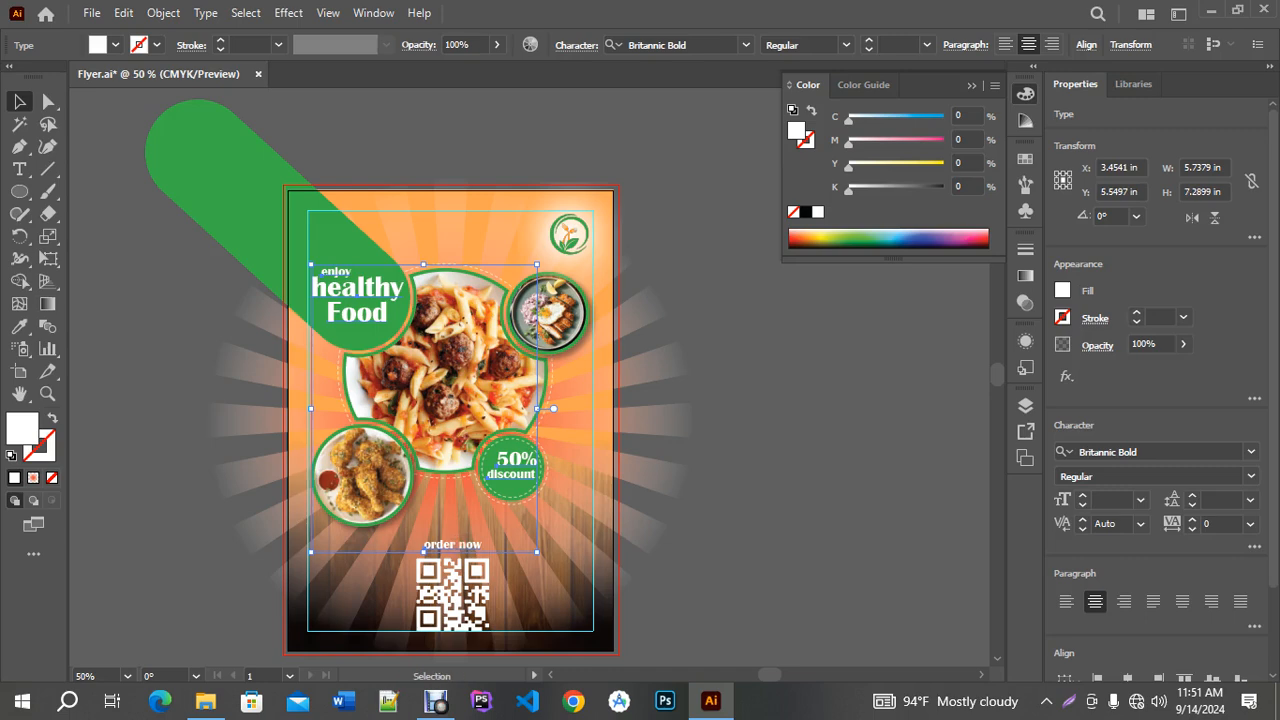
pyautogui.rightClick(456, 545)
pyautogui.click(544, 290)
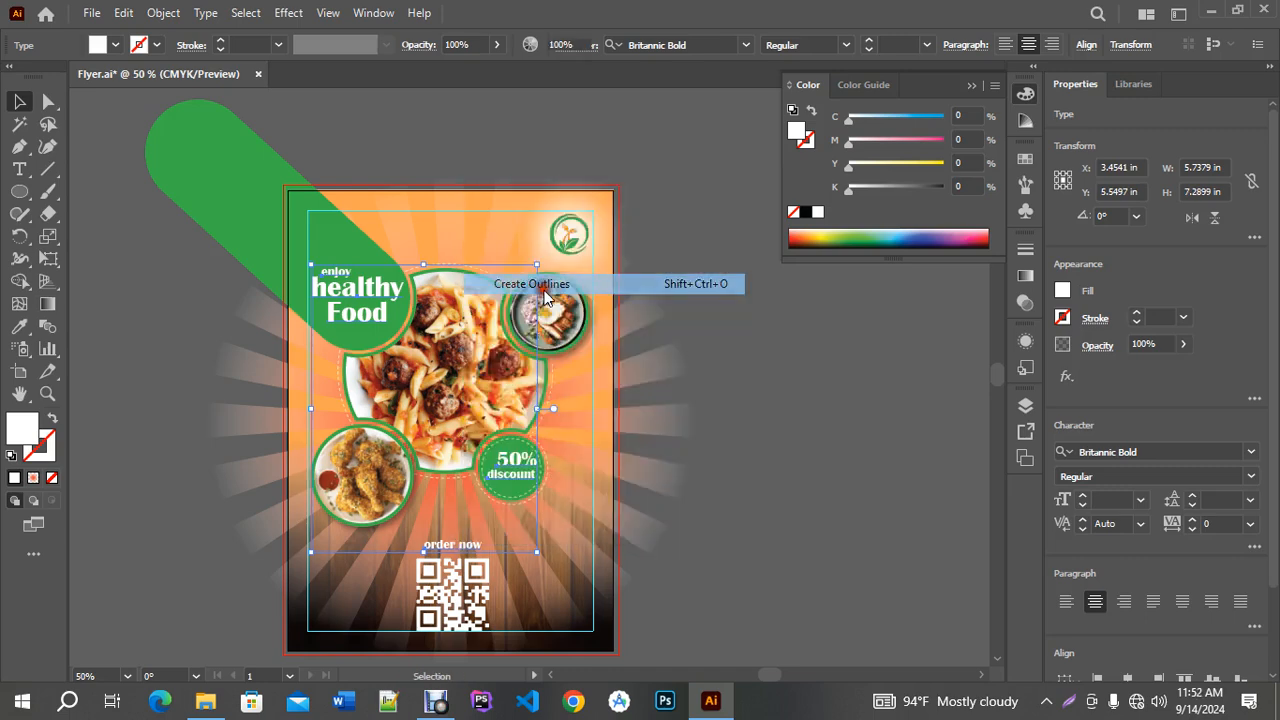
pyautogui.click(766, 466)
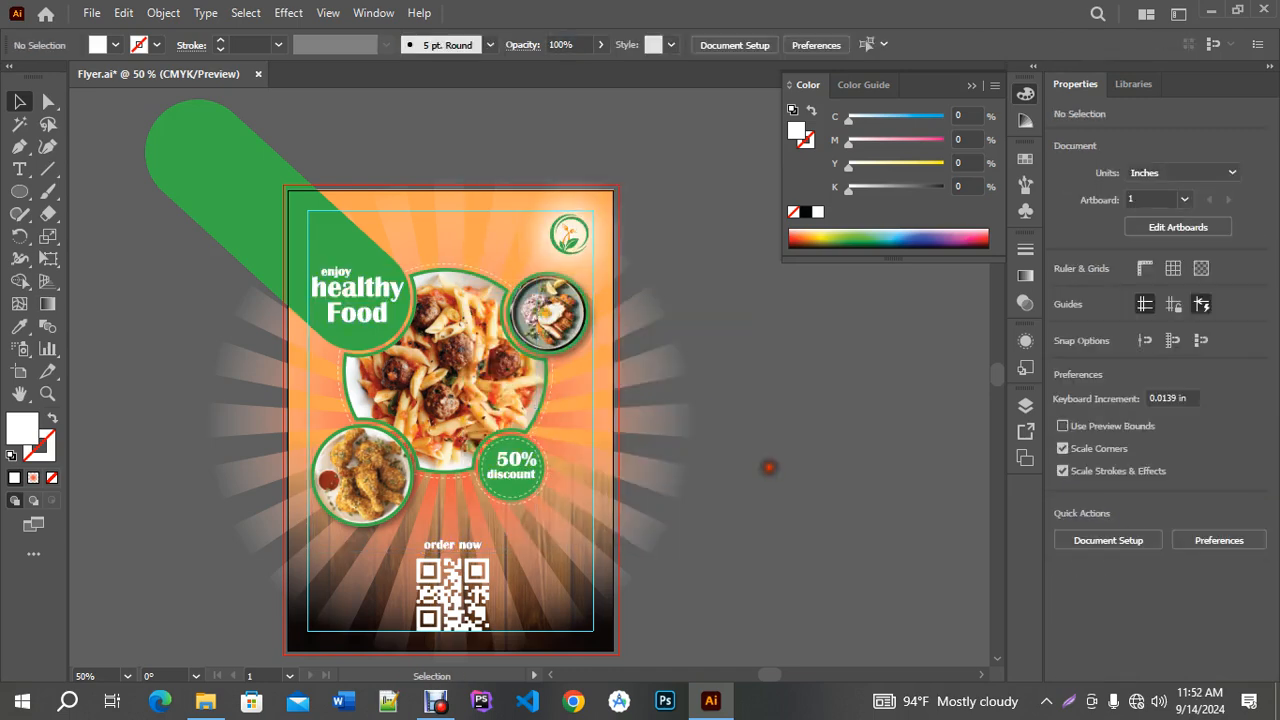
# Align the outlined "50%" and "discount" texts to each other's horizontal centre within the green badge.
pyautogui.click(514, 464)
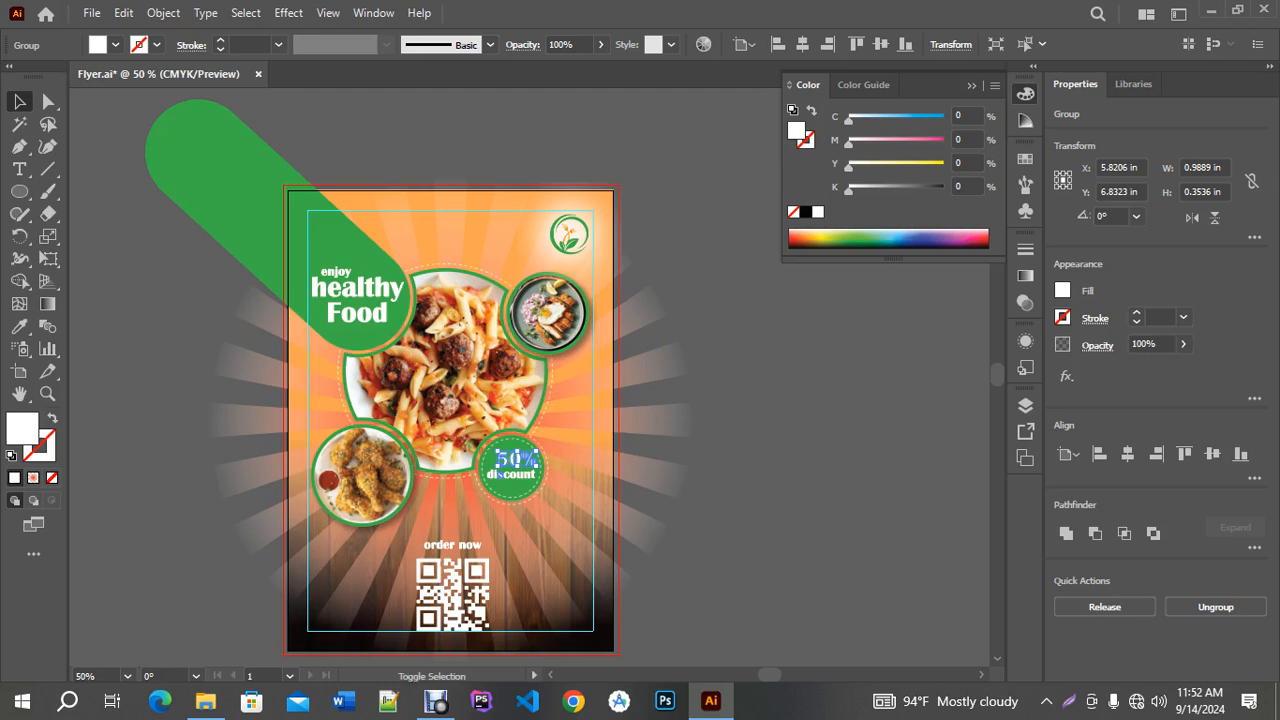
pyautogui.keyDown('shift'); pyautogui.click(501, 476); pyautogui.keyUp('shift')
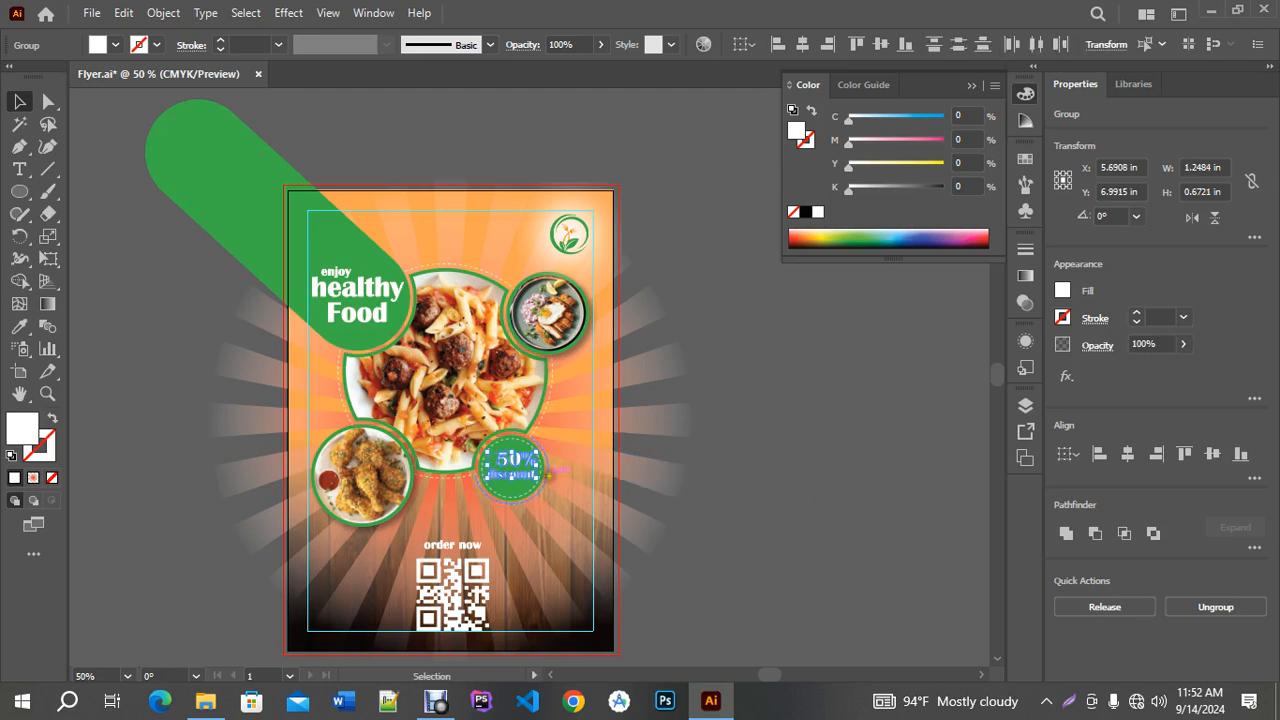
pyautogui.moveTo(515, 473); pyautogui.dragTo(517, 472)
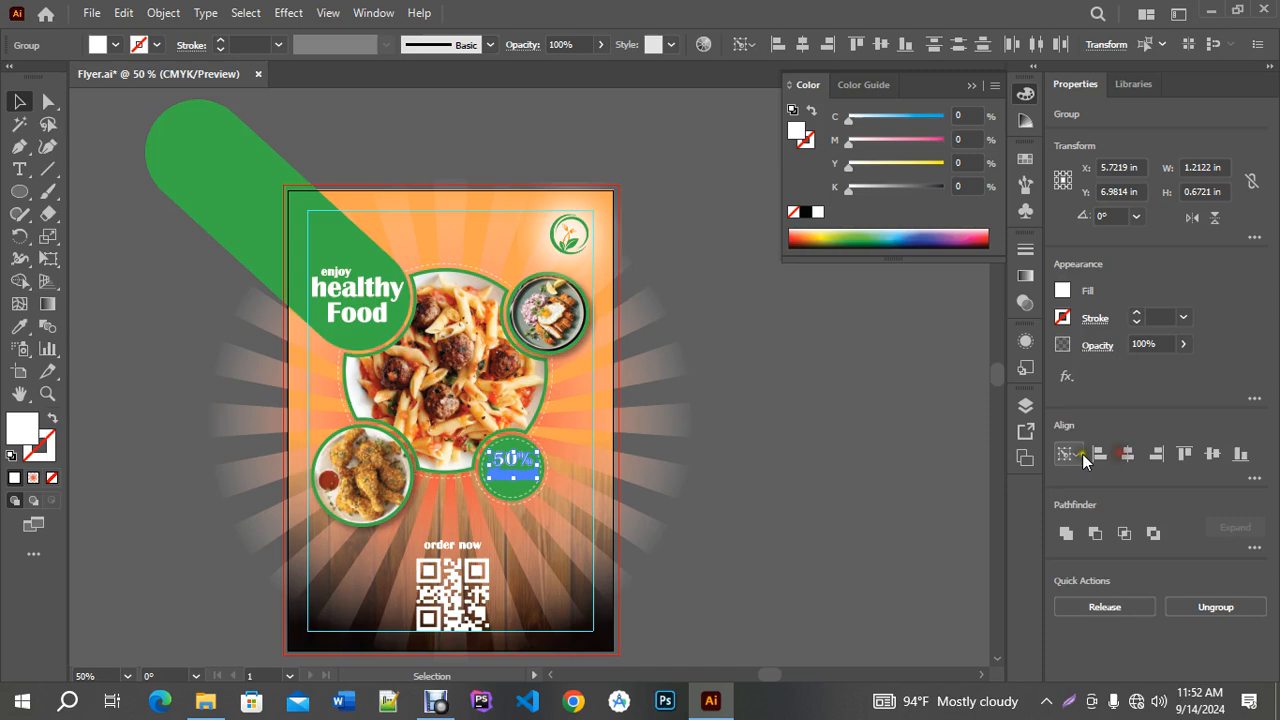
pyautogui.click(785, 488)
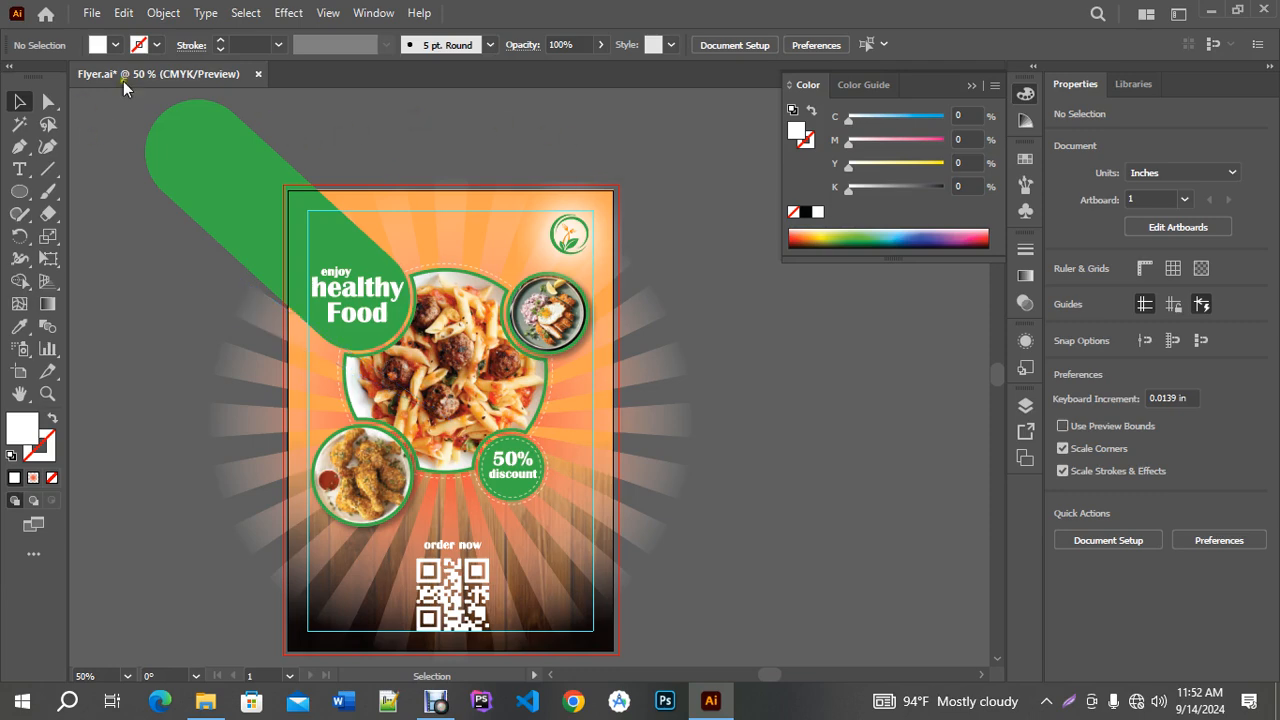
# Create trim marks around the flyer's orange gradient background rectangle, leaving nothing selected.
pyautogui.click(164, 13)
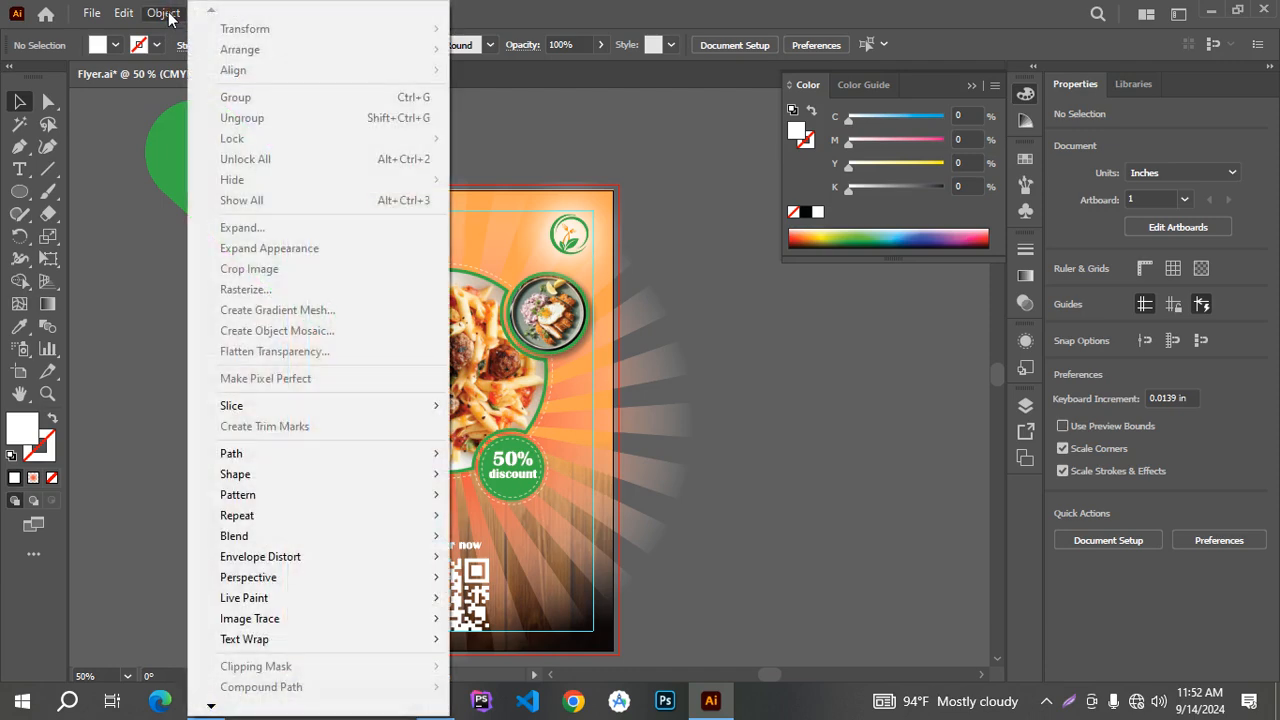
pyautogui.click(154, 436)
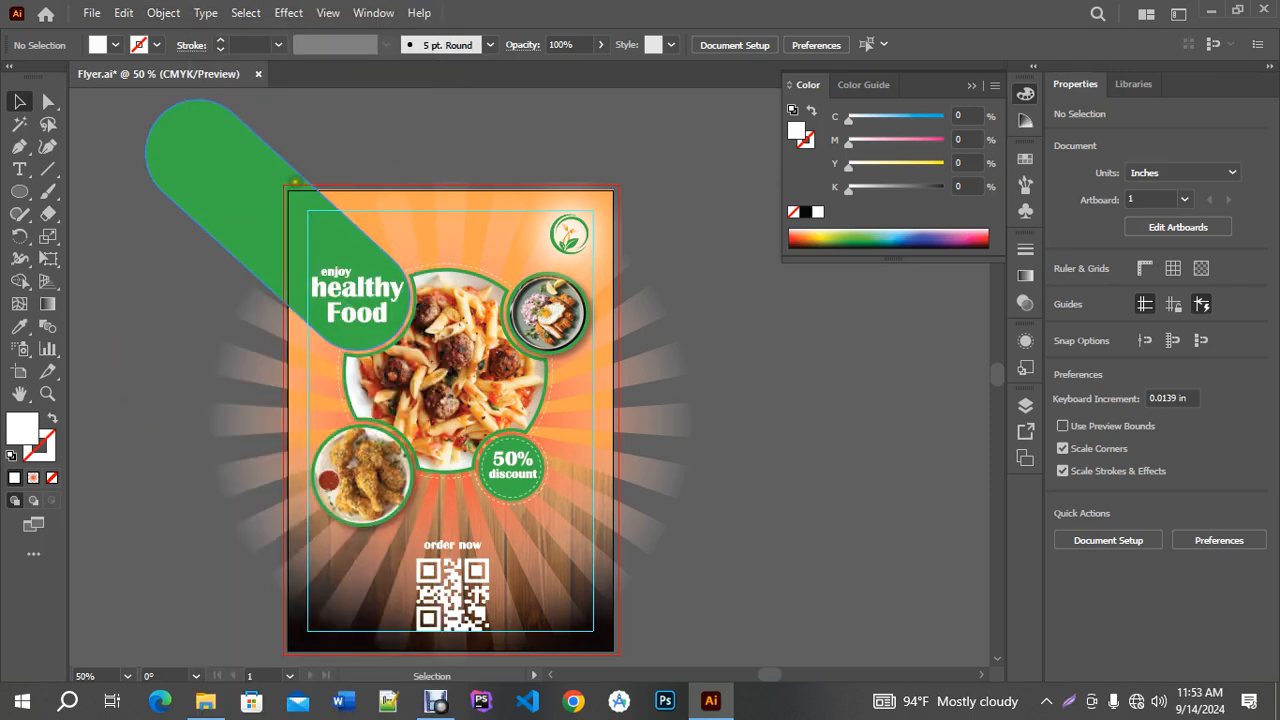
pyautogui.click(347, 188)
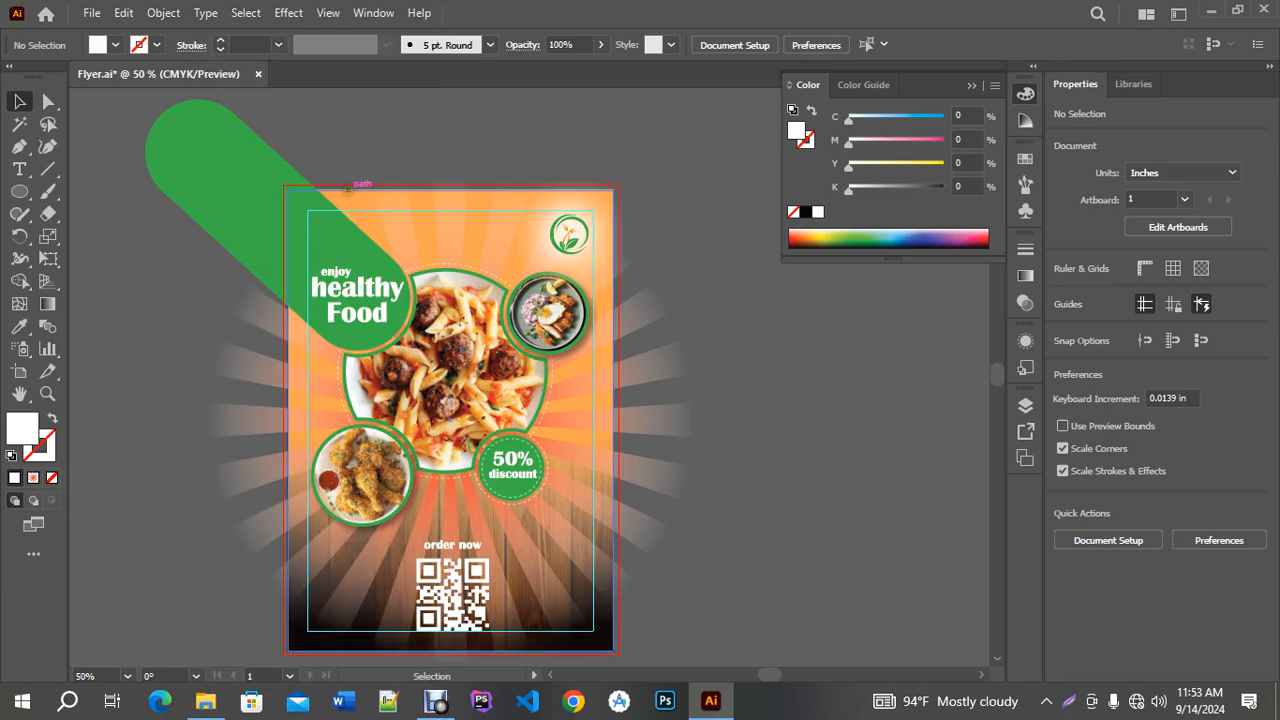
pyautogui.click(163, 13)
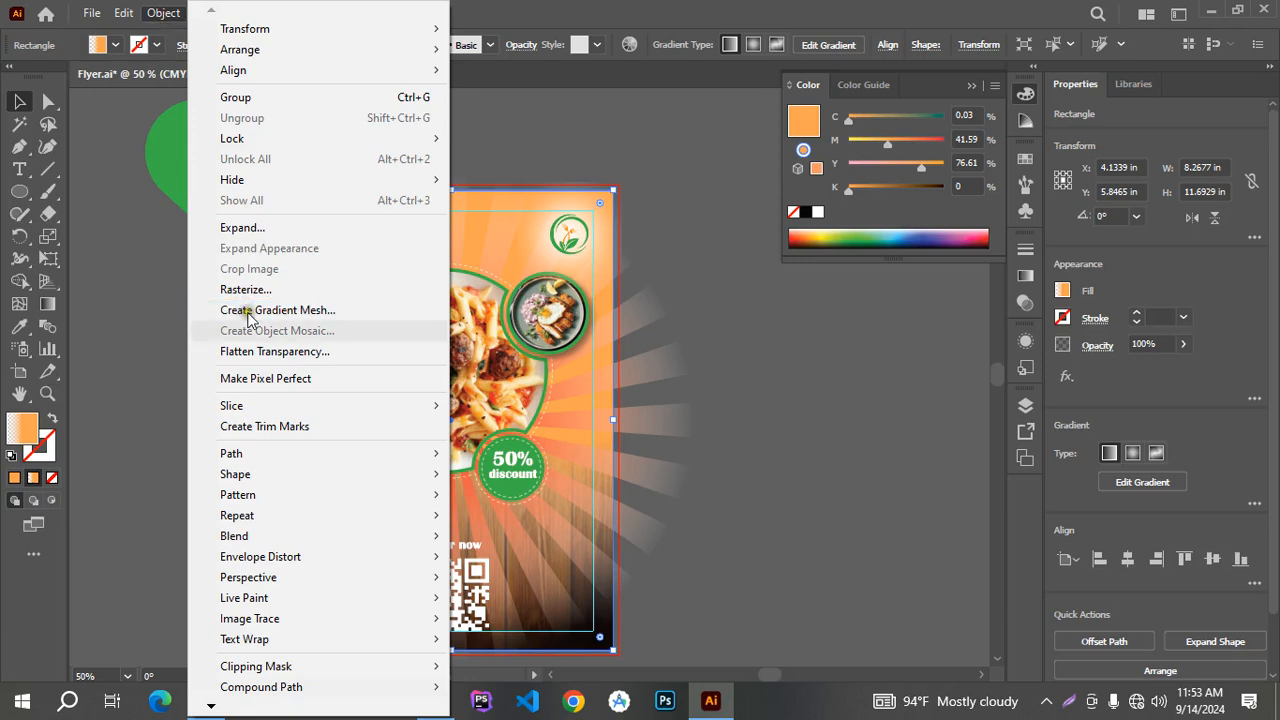
pyautogui.click(310, 427)
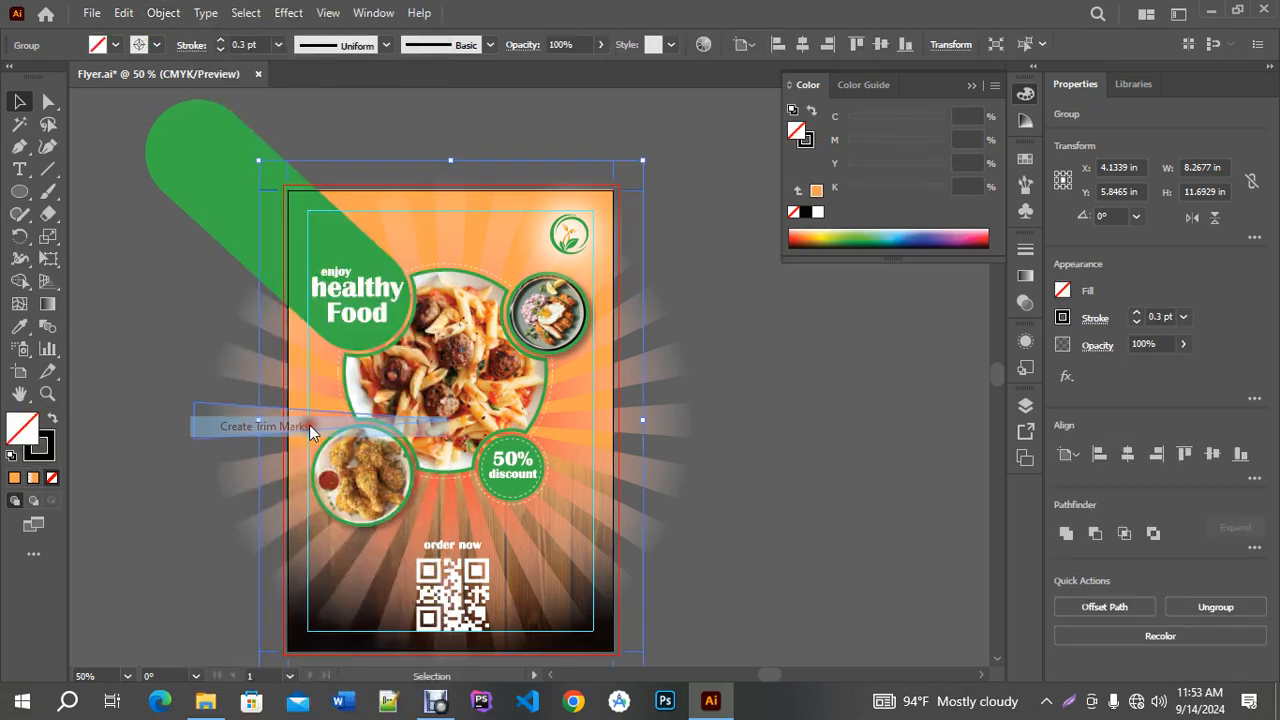
pyautogui.click(766, 362)
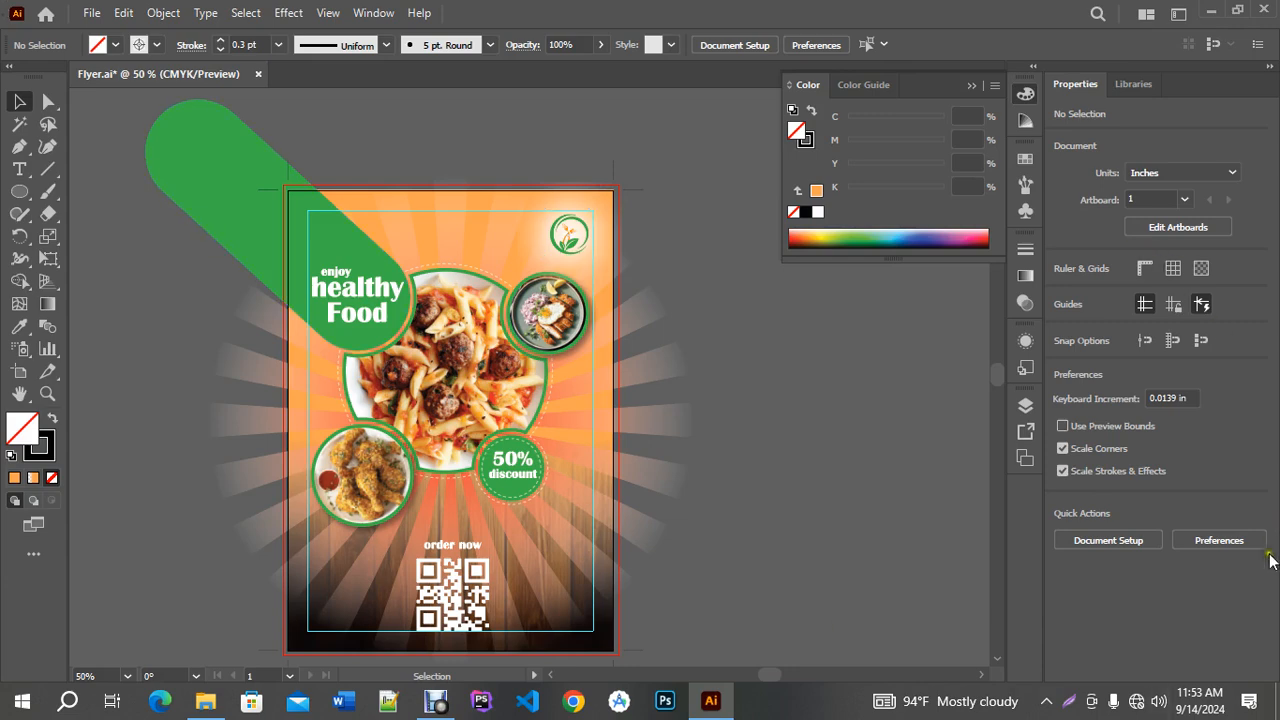
# Switch to the Windows network settings and open the Ethernet adapter's properties.
pyautogui.click(1136, 703)
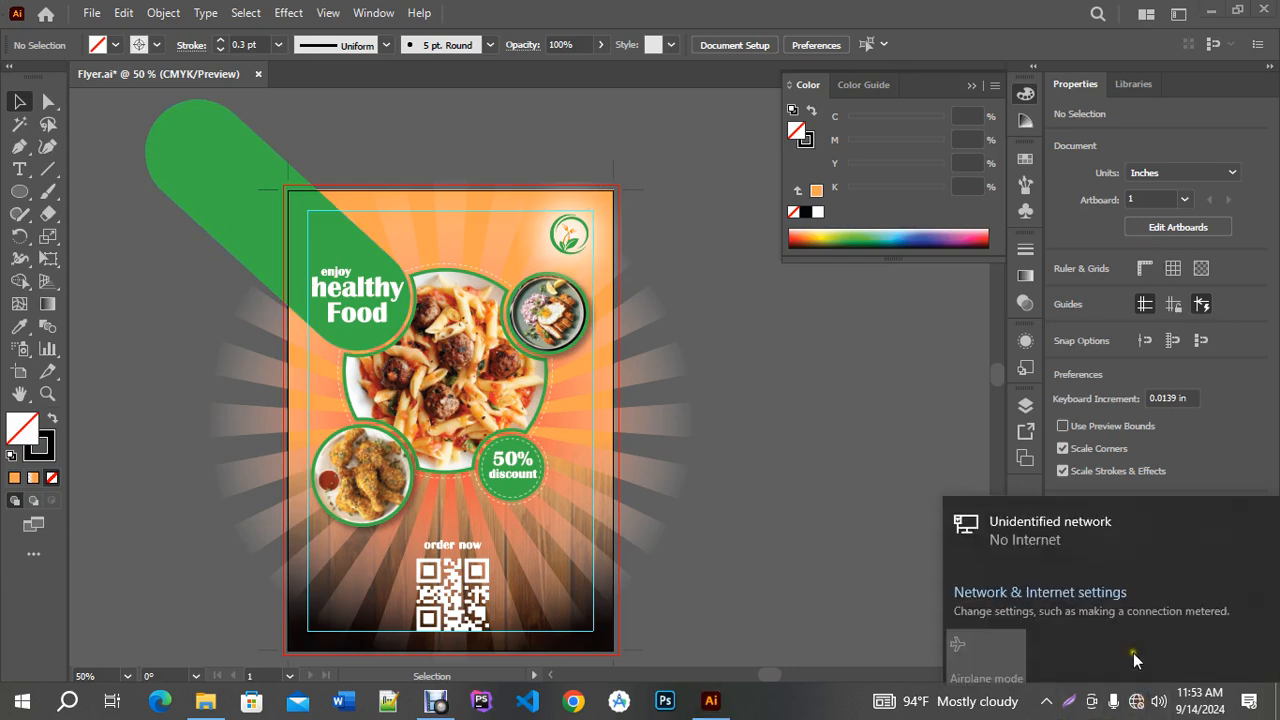
pyautogui.click(983, 583)
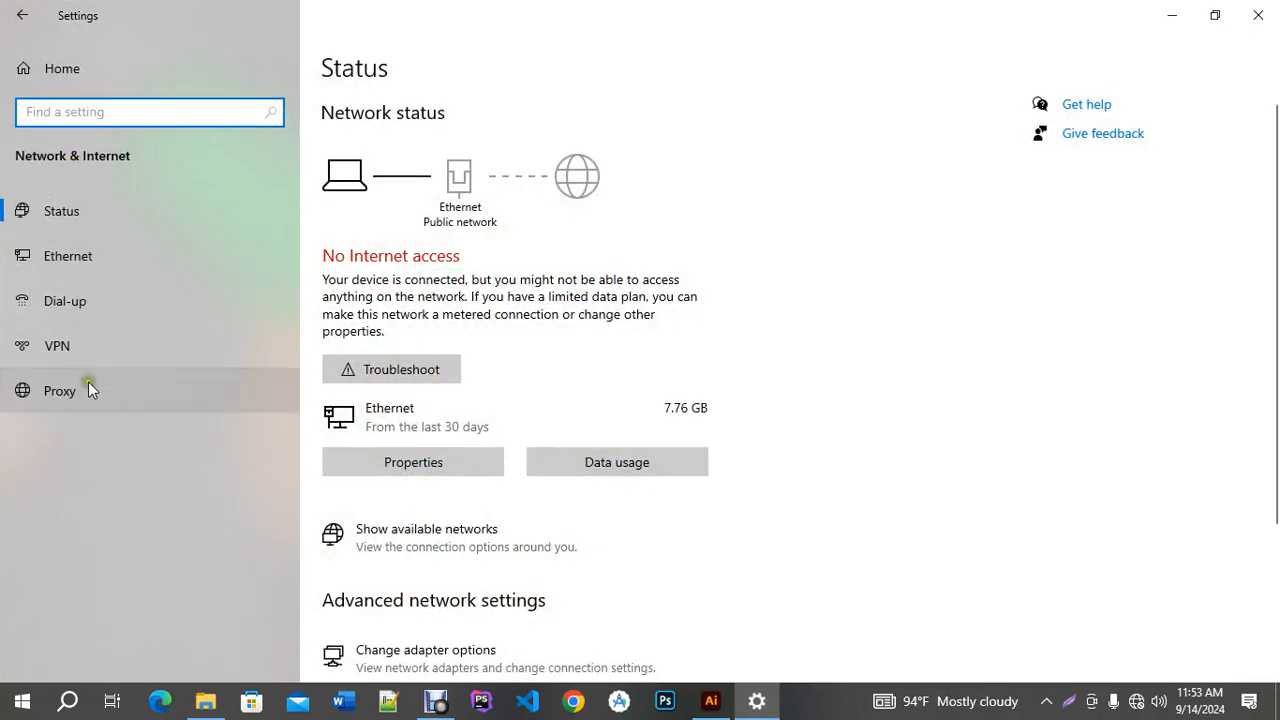
pyautogui.click(102, 300)
pyautogui.click(1160, 130)
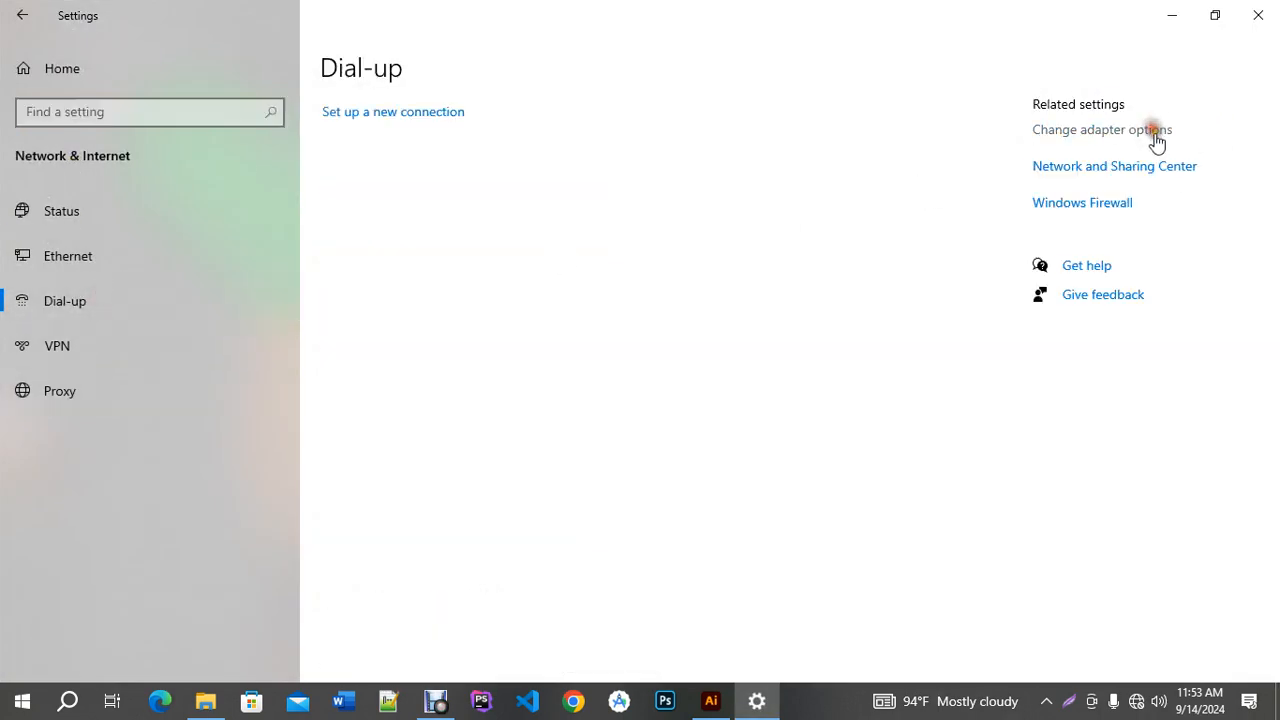
pyautogui.doubleClick(158, 125)
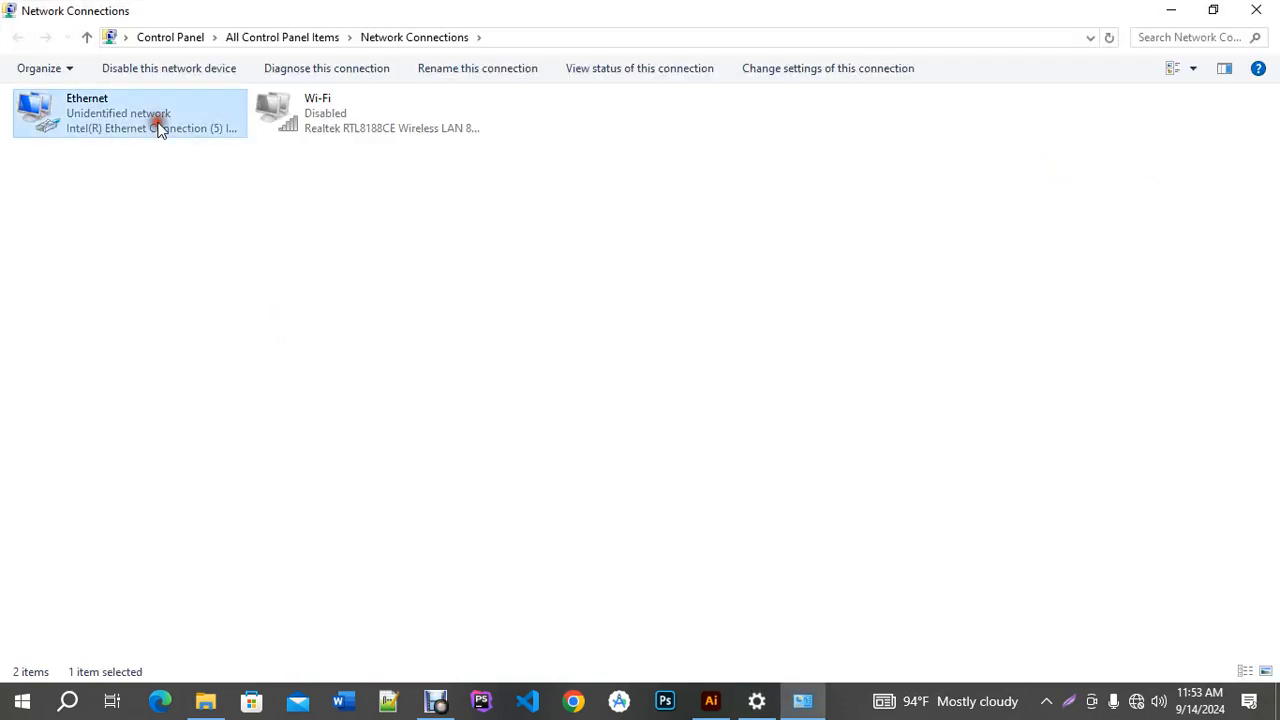
pyautogui.click(556, 504)
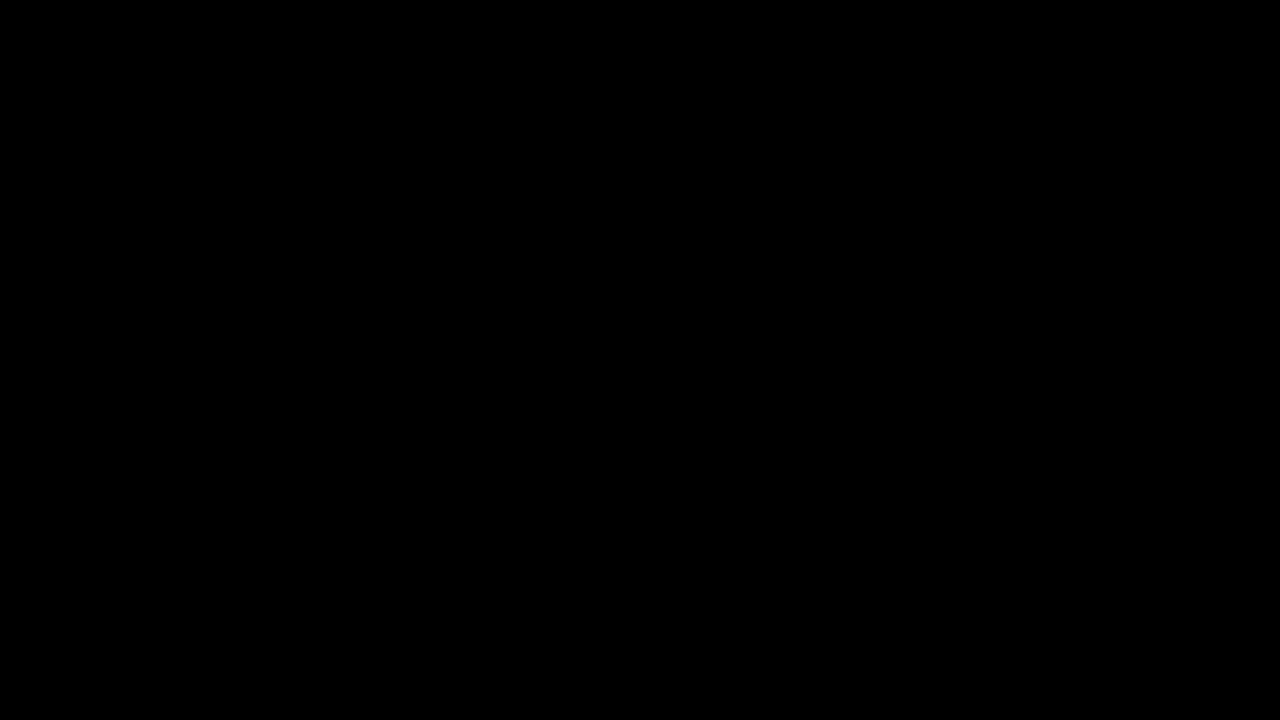
pyautogui.click(485, 396)
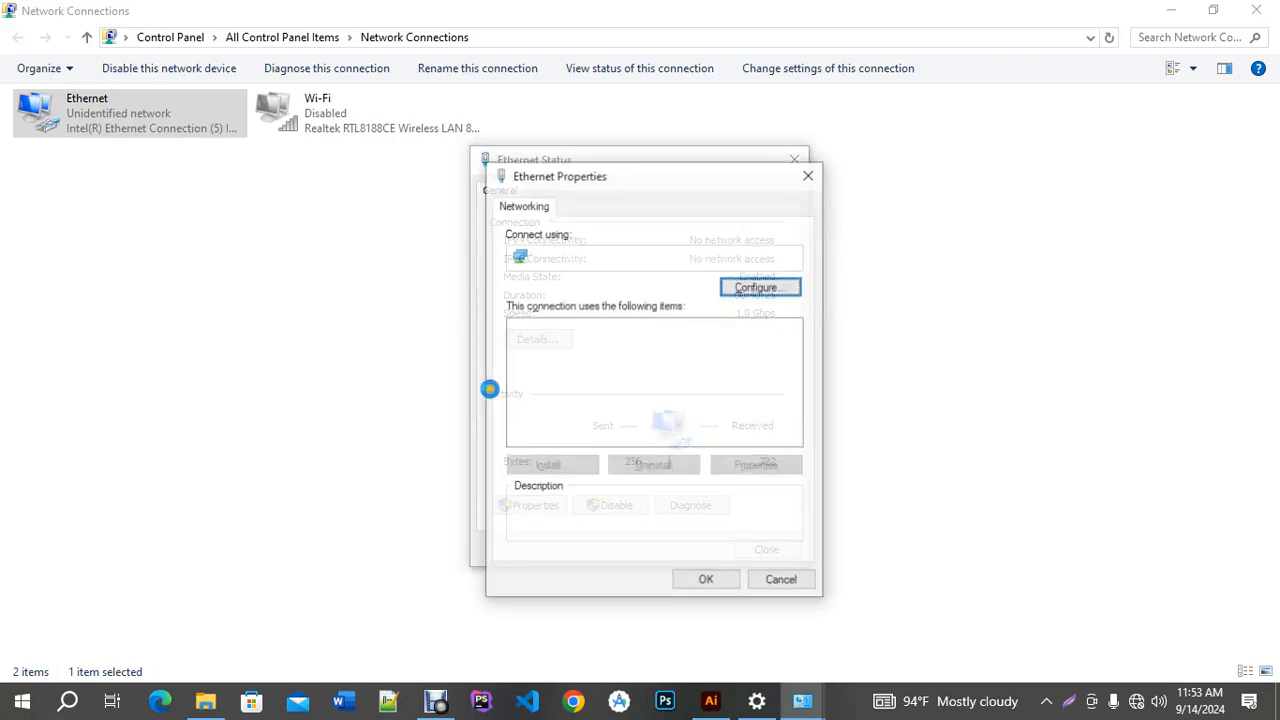
# Set the Ethernet adapter's IPv4 to obtain the IP and DNS server addresses automatically, and return to Illustrator.
pyautogui.doubleClick(590, 376)
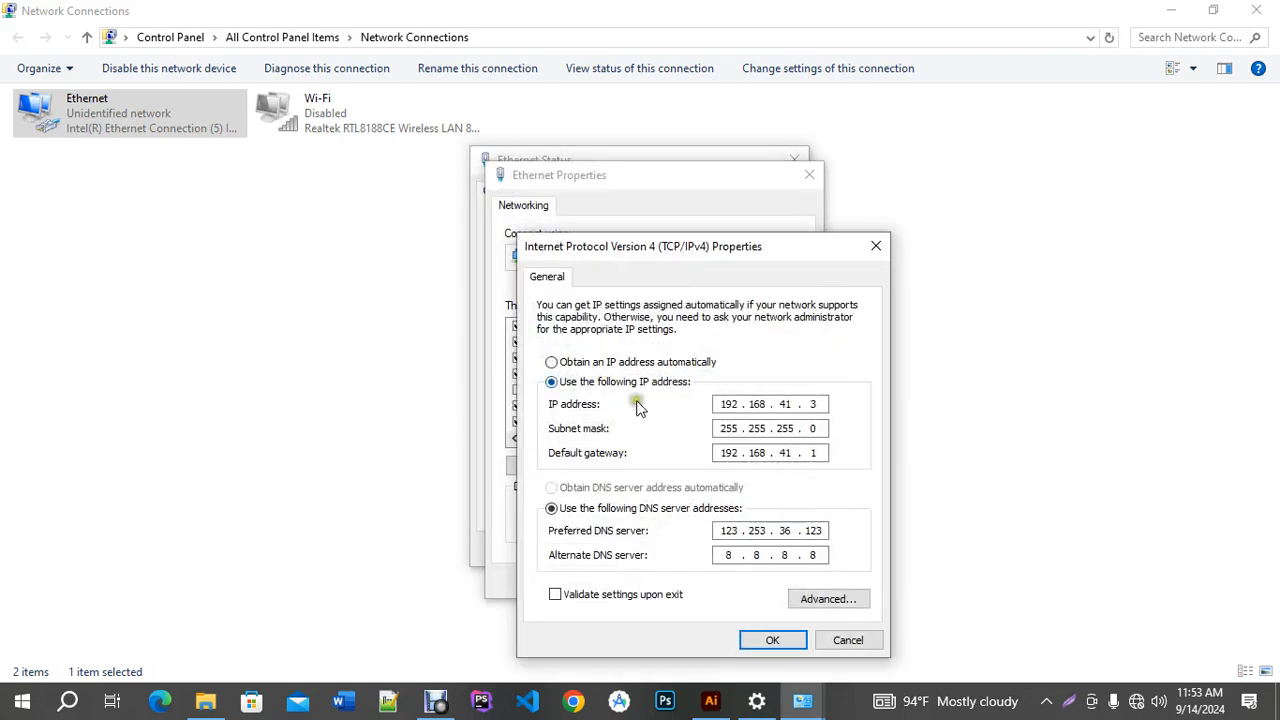
pyautogui.click(611, 363)
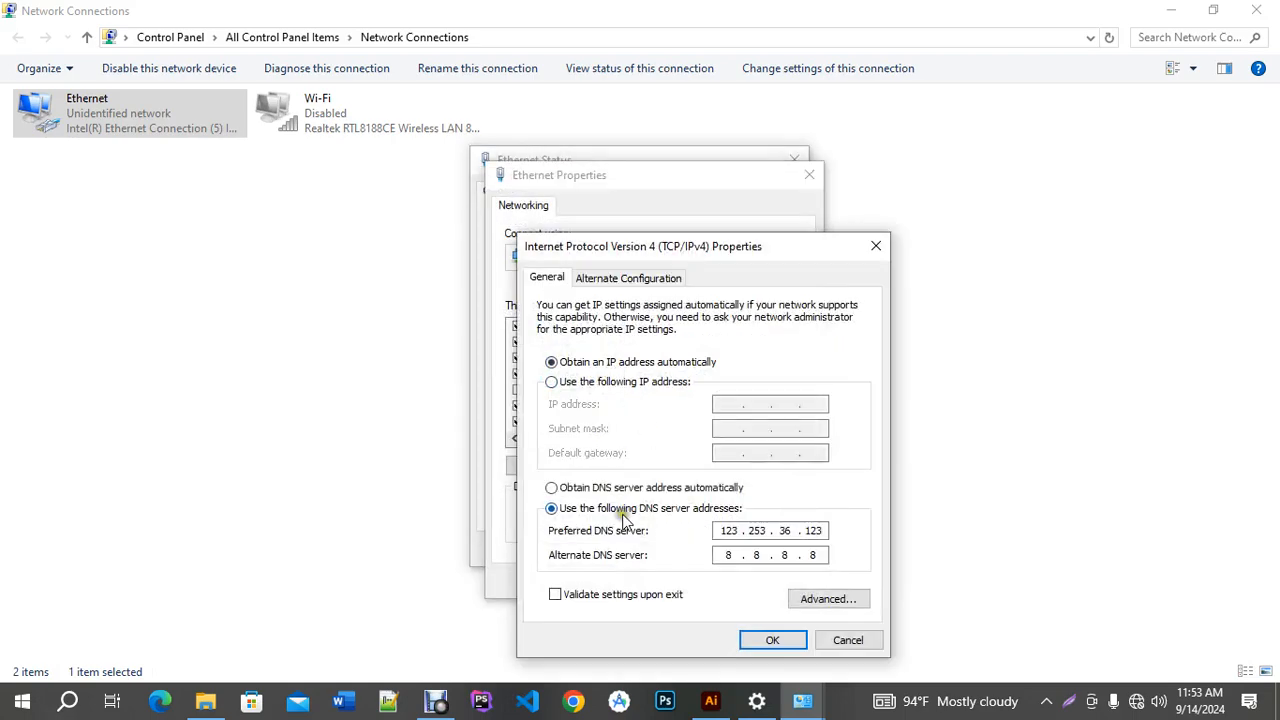
pyautogui.click(597, 489)
pyautogui.click(772, 640)
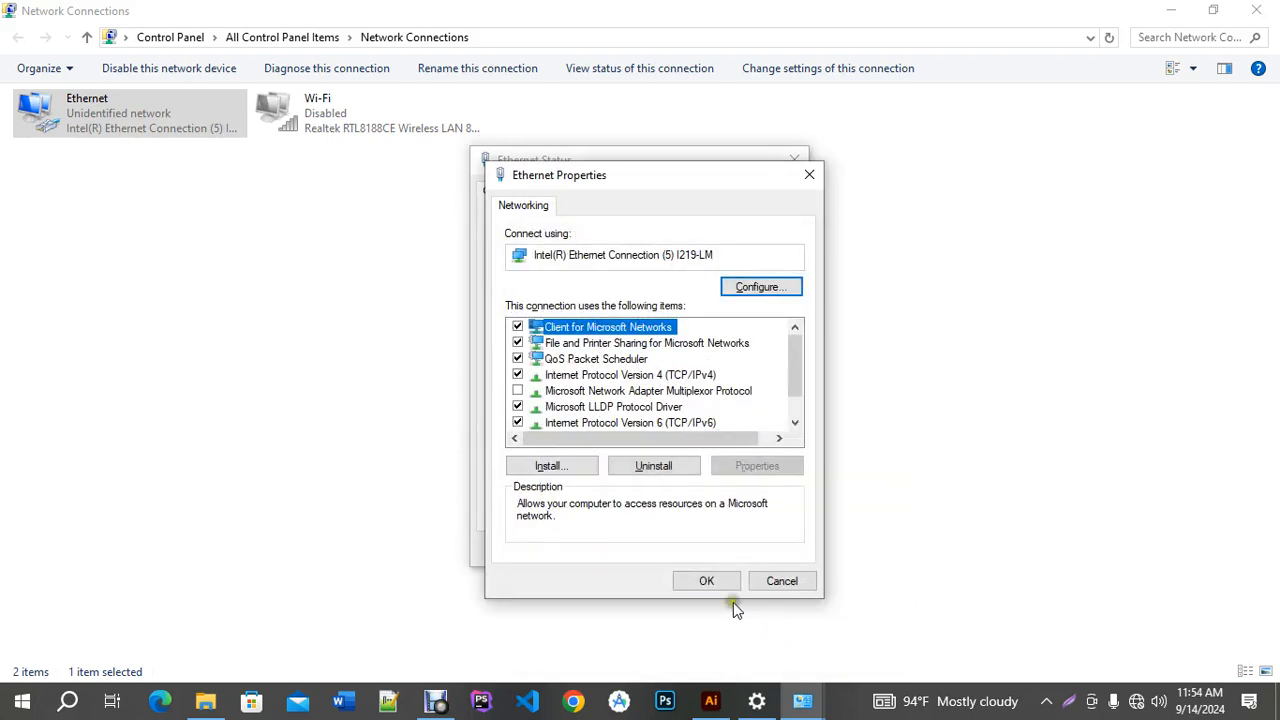
pyautogui.click(706, 581)
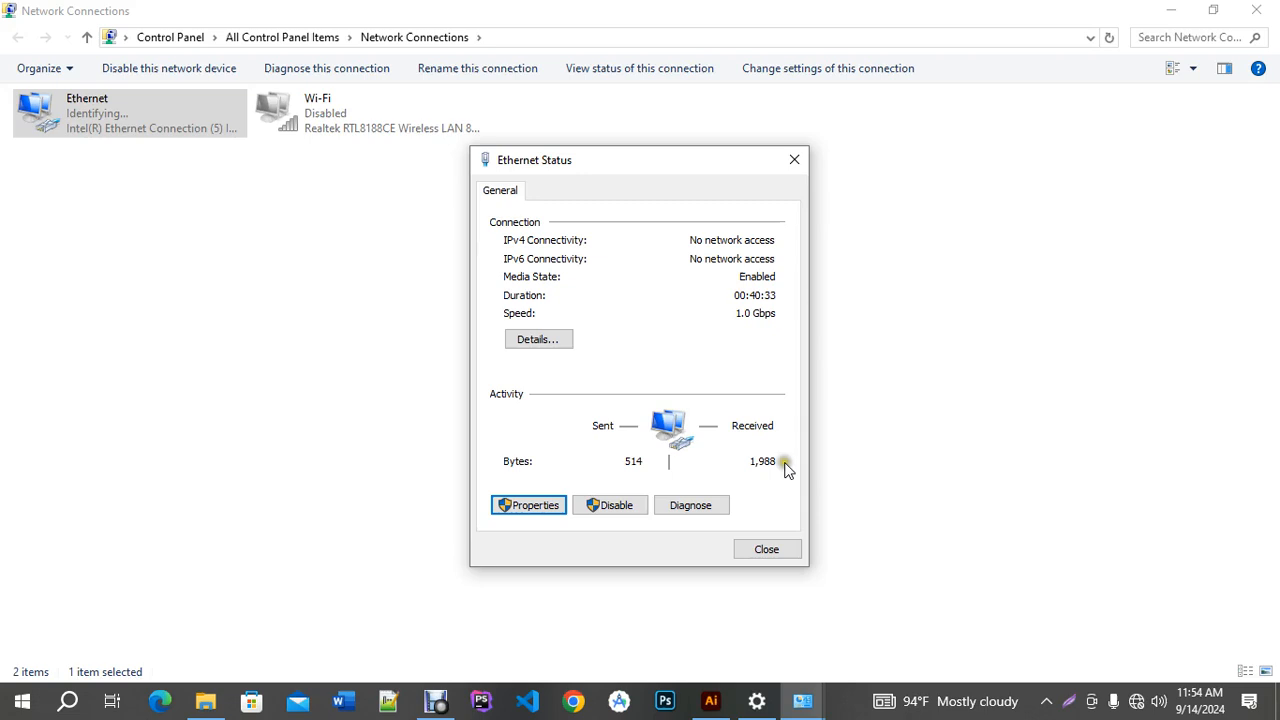
pyautogui.click(755, 550)
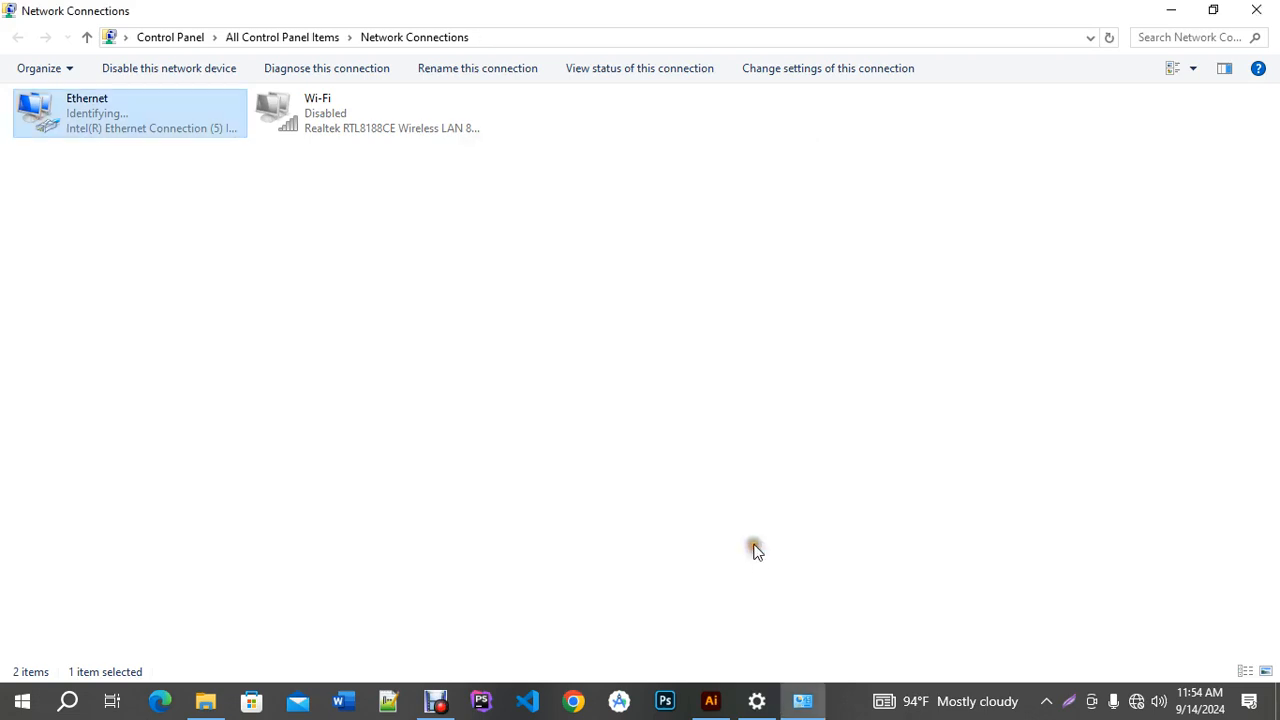
pyautogui.click(1152, 12)
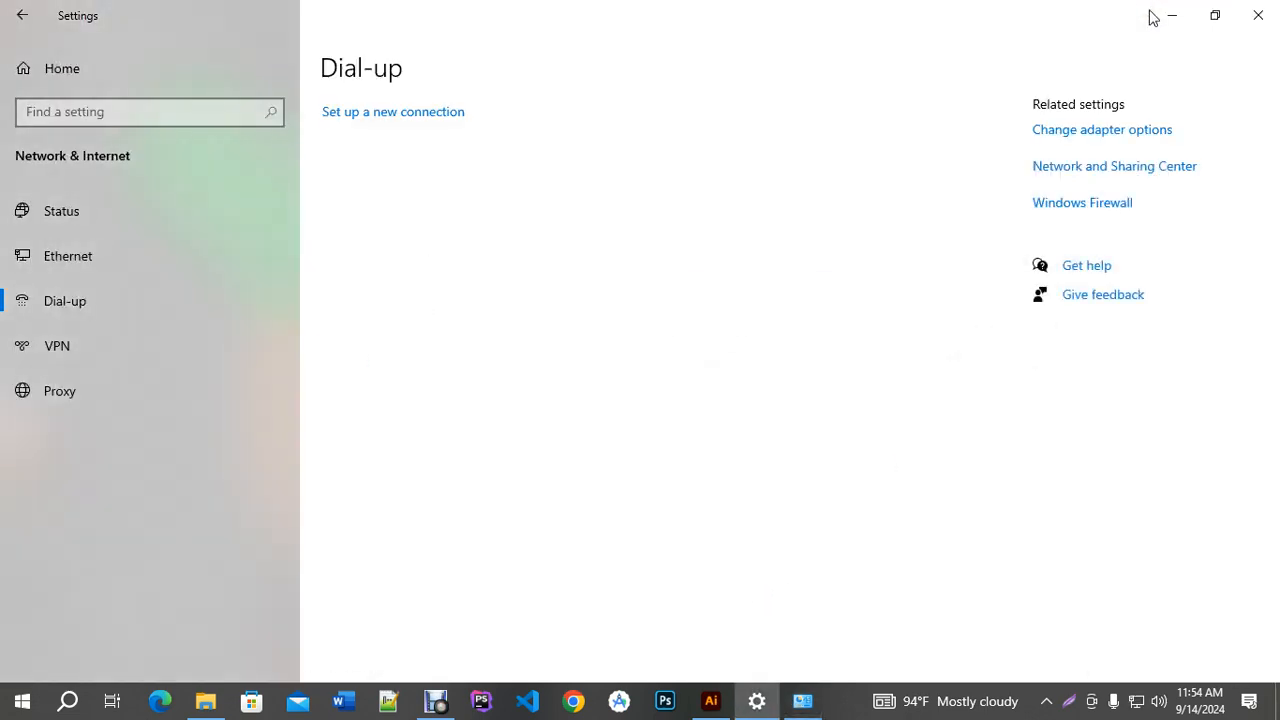
pyautogui.click(1168, 16)
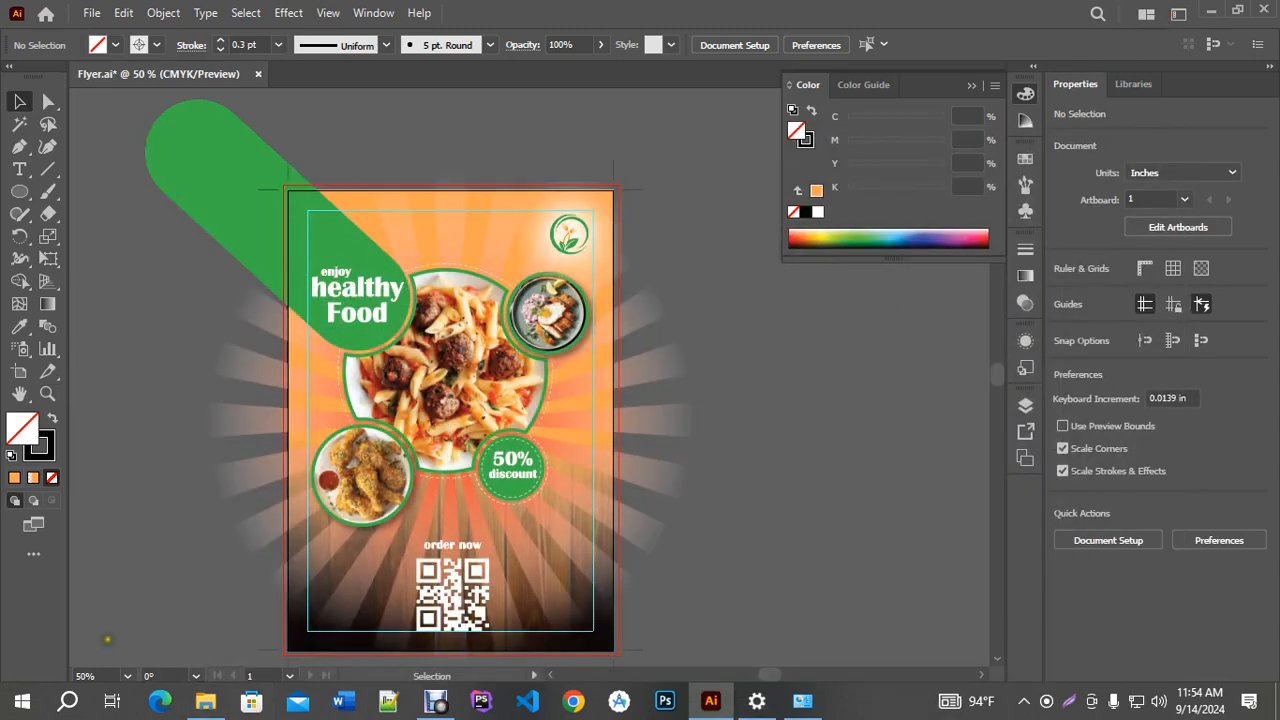
# Open a Command Prompt window and minimise it.
pyautogui.press('super+r')
pyautogui.write('cmd')
pyautogui.press('Return')
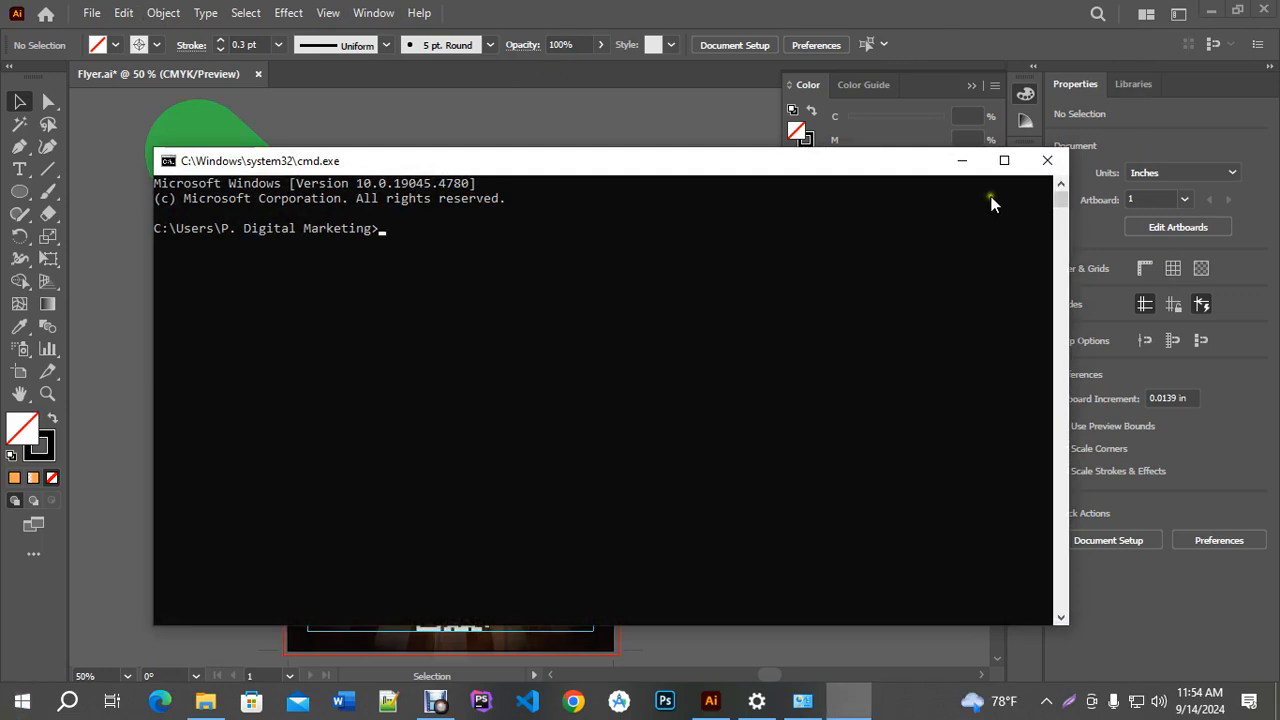
pyautogui.click(957, 156)
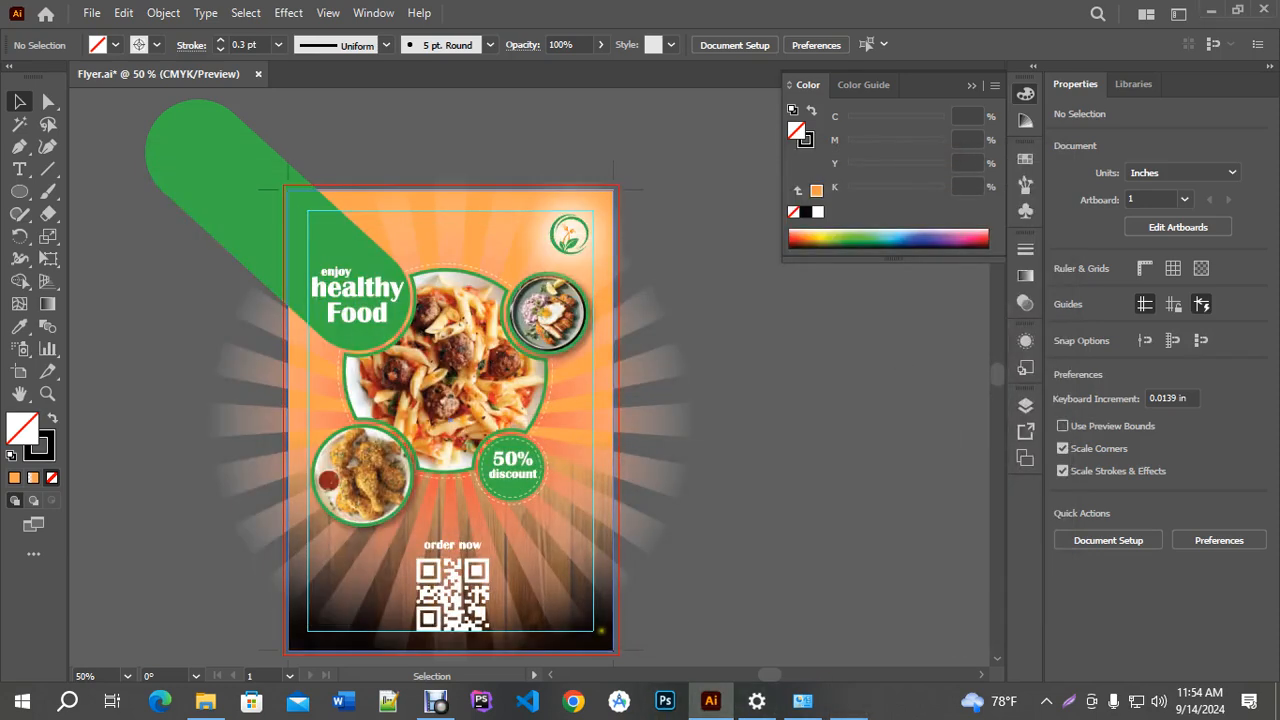
# Save the flyer document with its trim marks under its existing name.
pyautogui.hotkey('ctrl', 's')
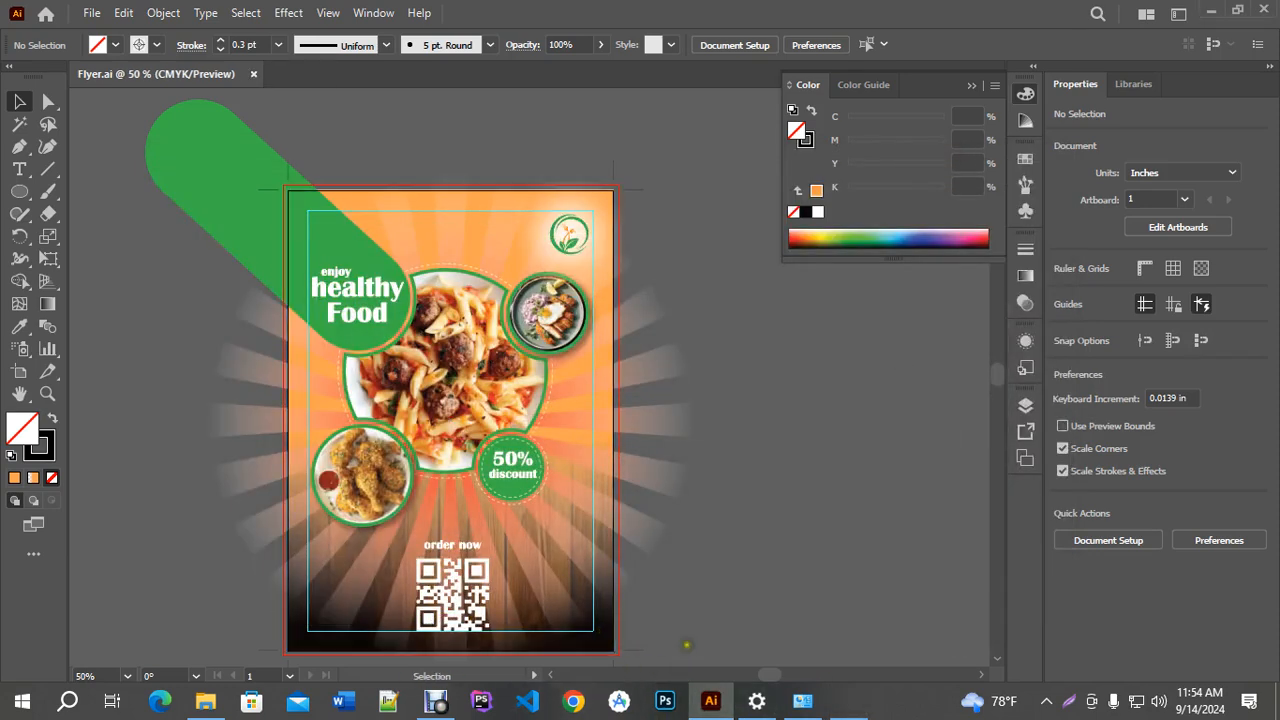
pyautogui.click(1213, 10)
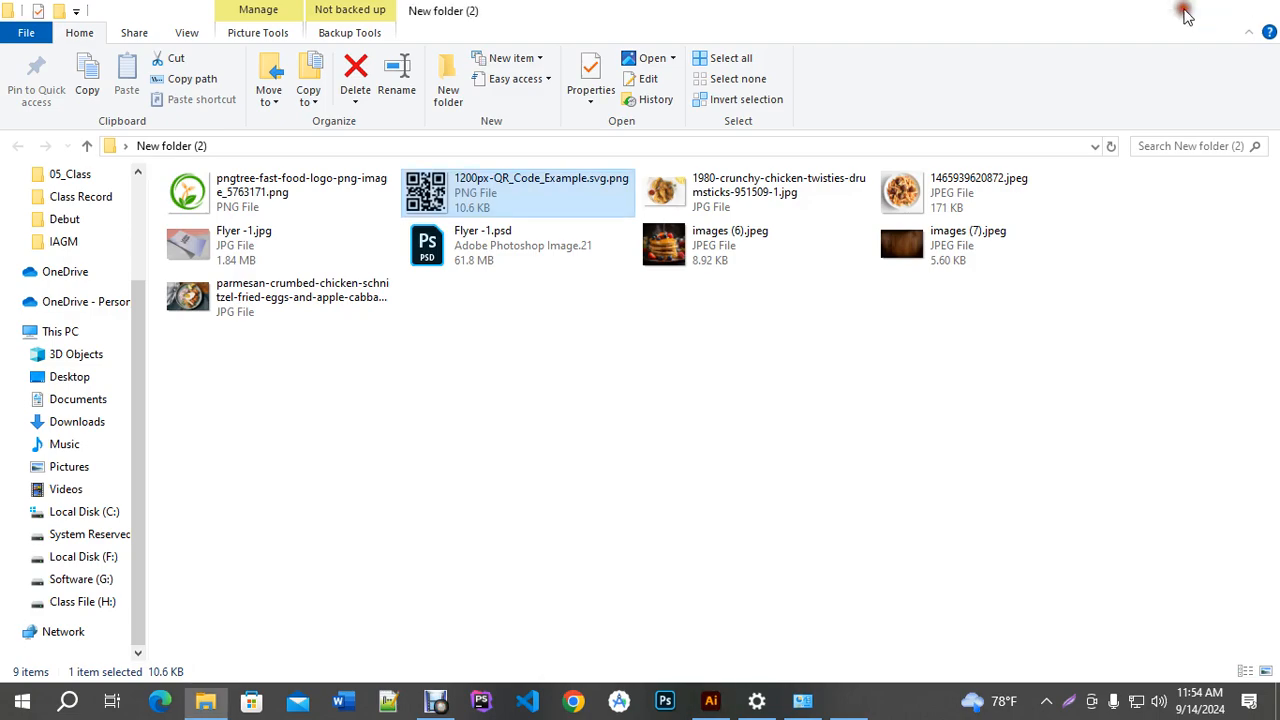
pyautogui.click(1180, 11)
pyautogui.click(435, 700)
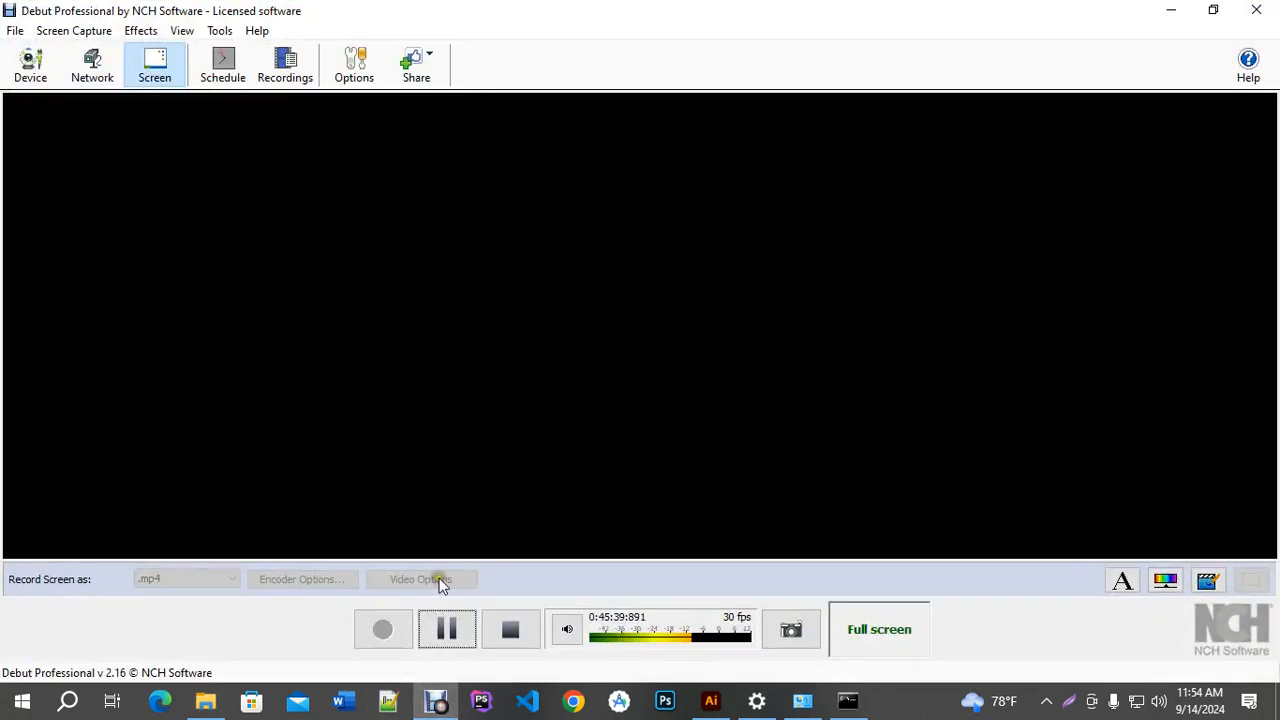
pyautogui.click(446, 630)
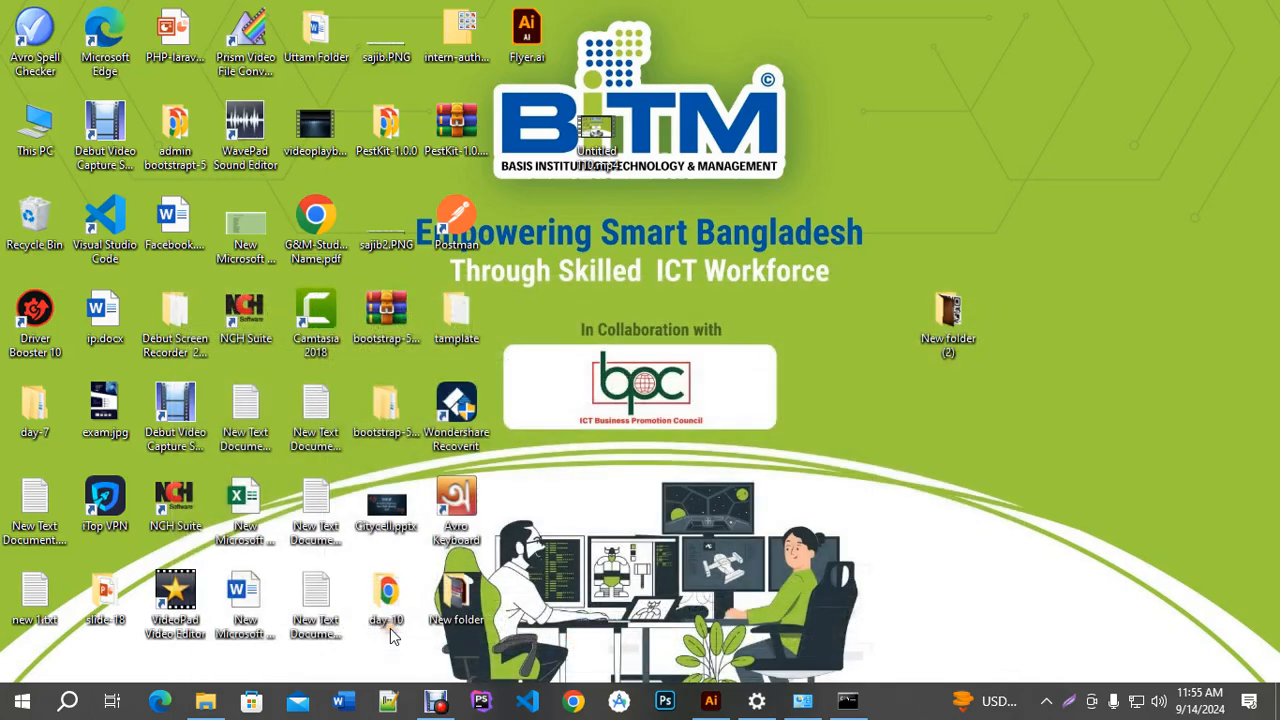
pyautogui.click(710, 702)
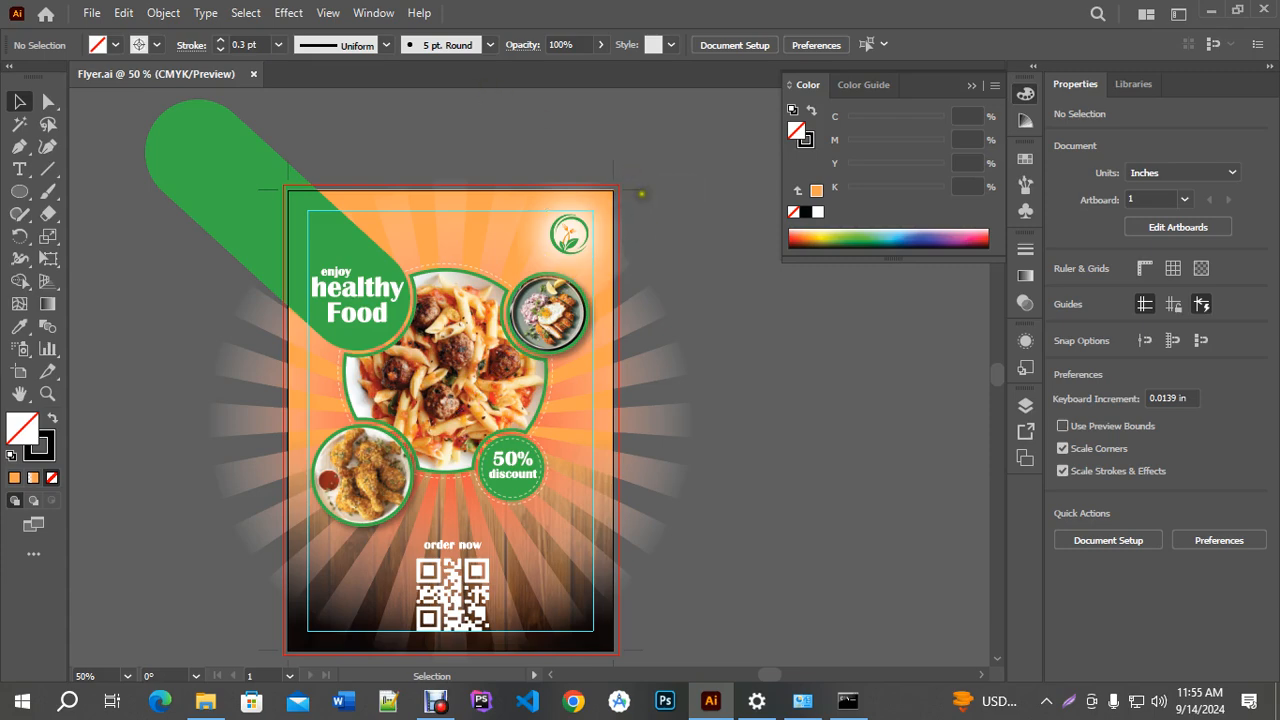
# Save the flyer to the Desktop in Illustrator EPS format as Flyer.eps.
pyautogui.scroll(-1, 747, 400)
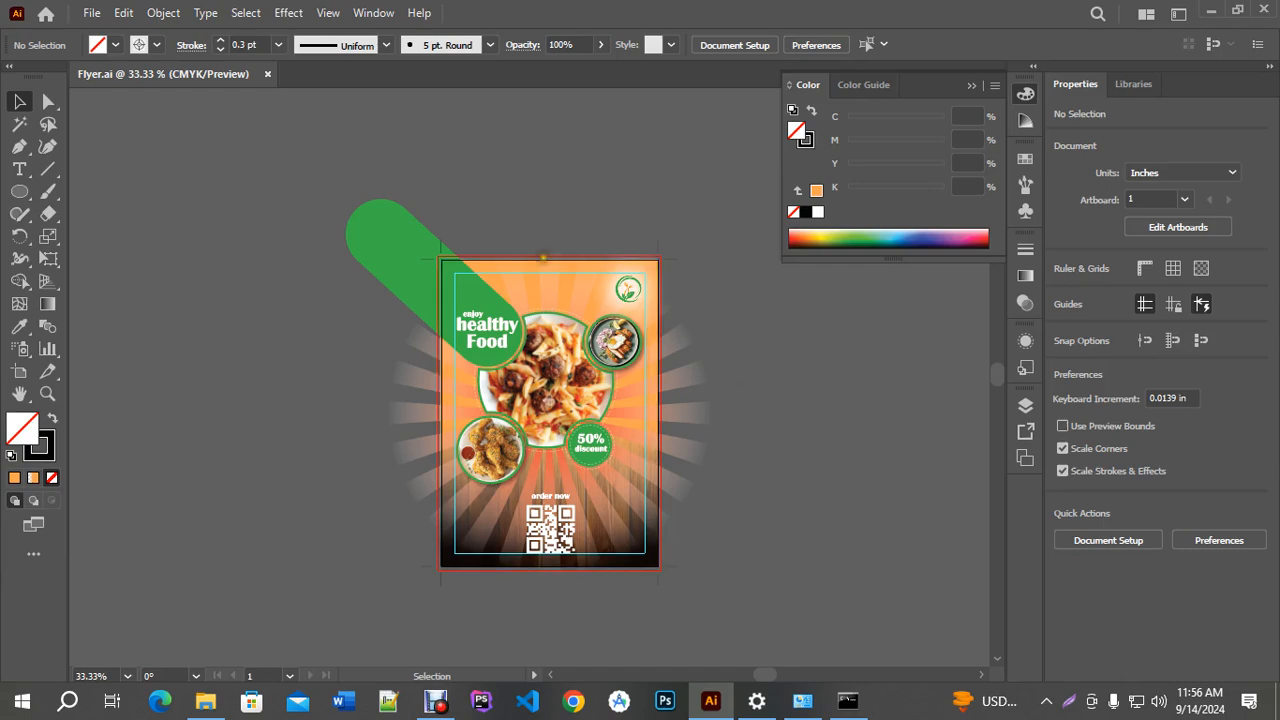
pyautogui.click(90, 12)
pyautogui.click(157, 205)
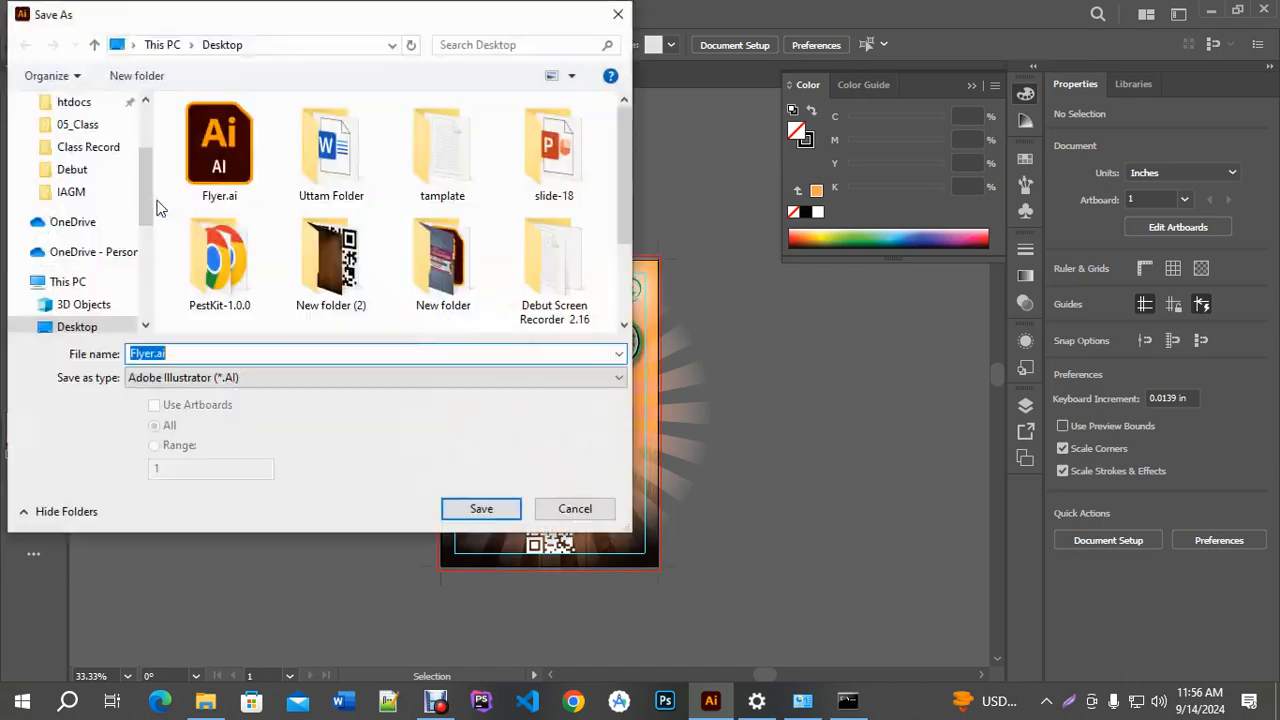
pyautogui.click(282, 380)
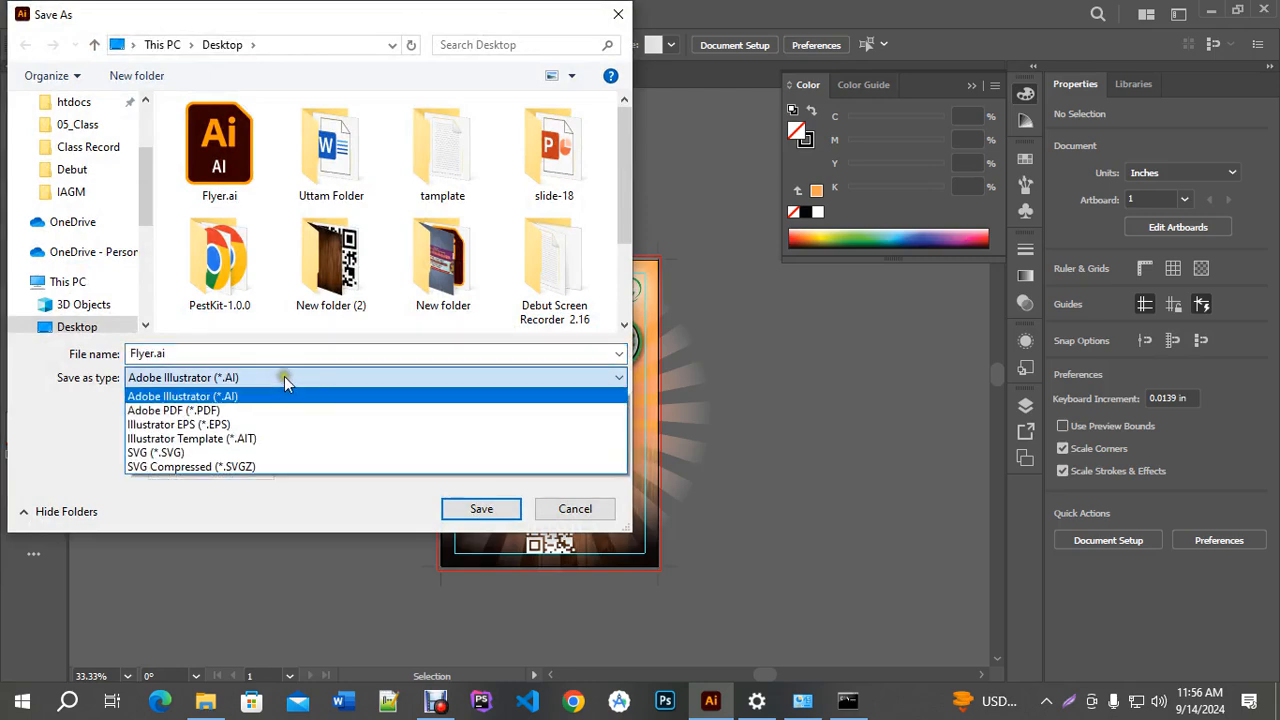
pyautogui.click(208, 424)
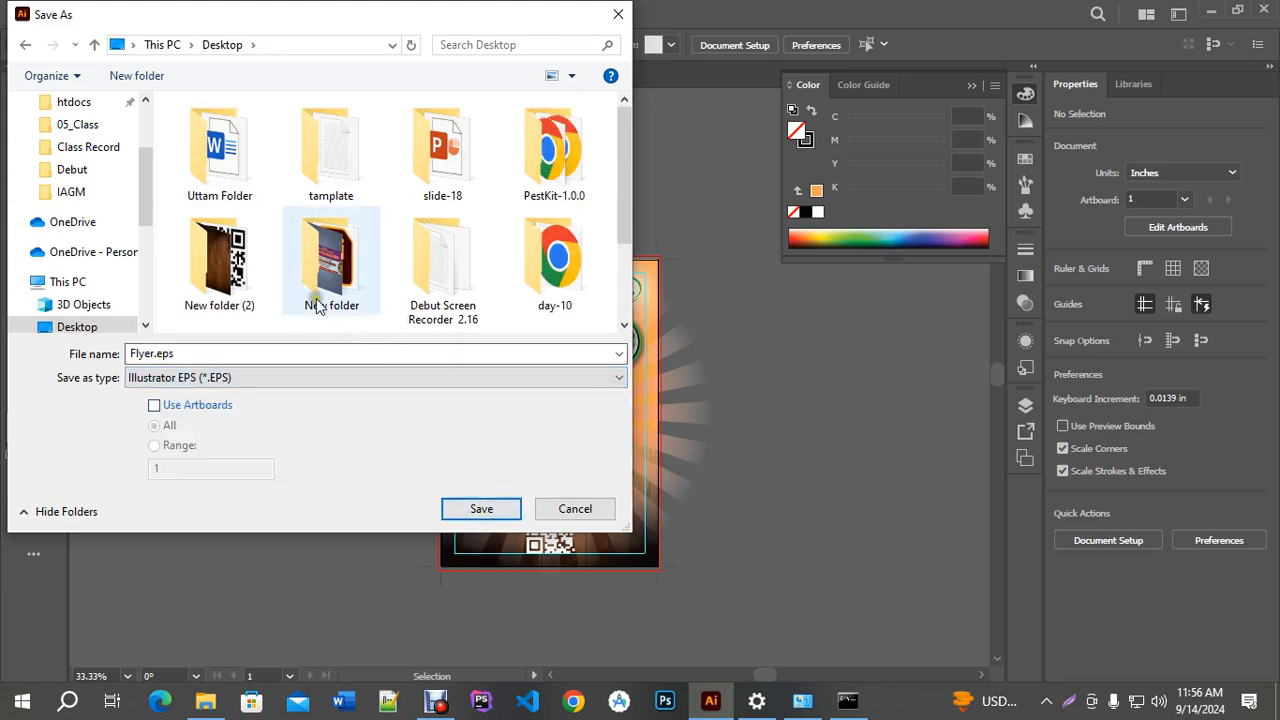
pyautogui.click(481, 509)
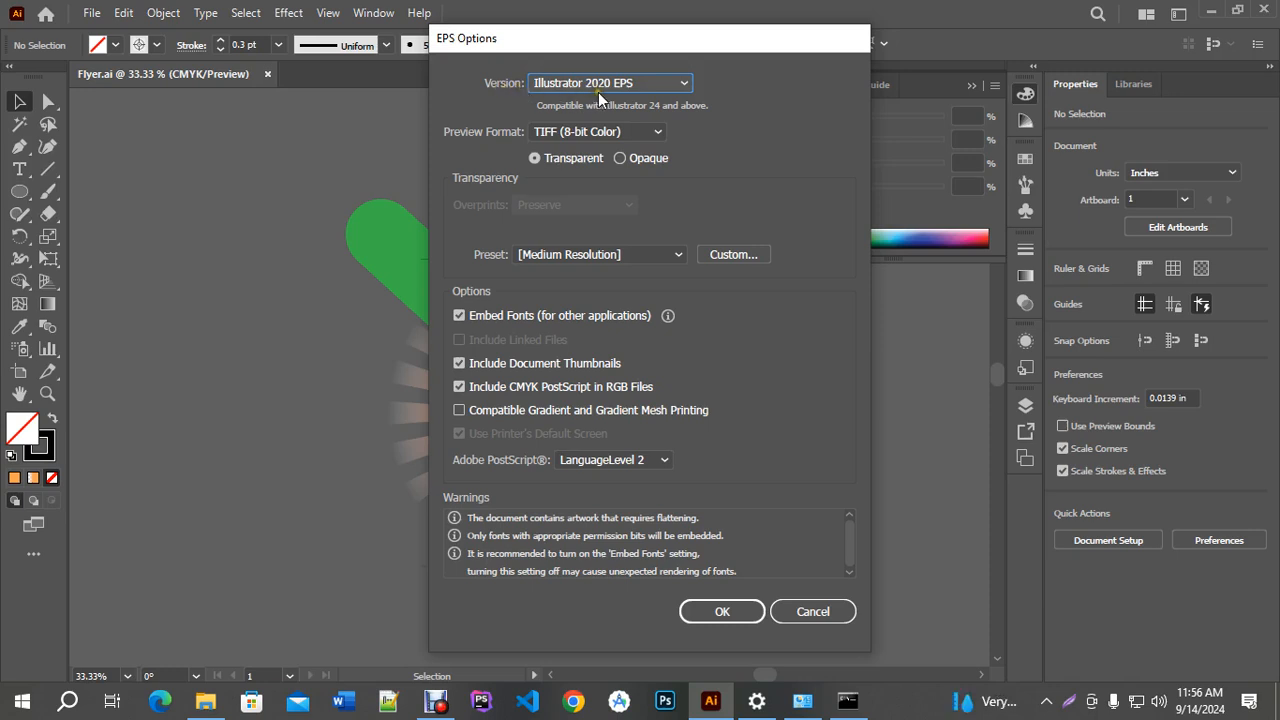
# Set the EPS version to Illustrator 10 EPS and accept the options and the older-format save.
pyautogui.click(689, 83)
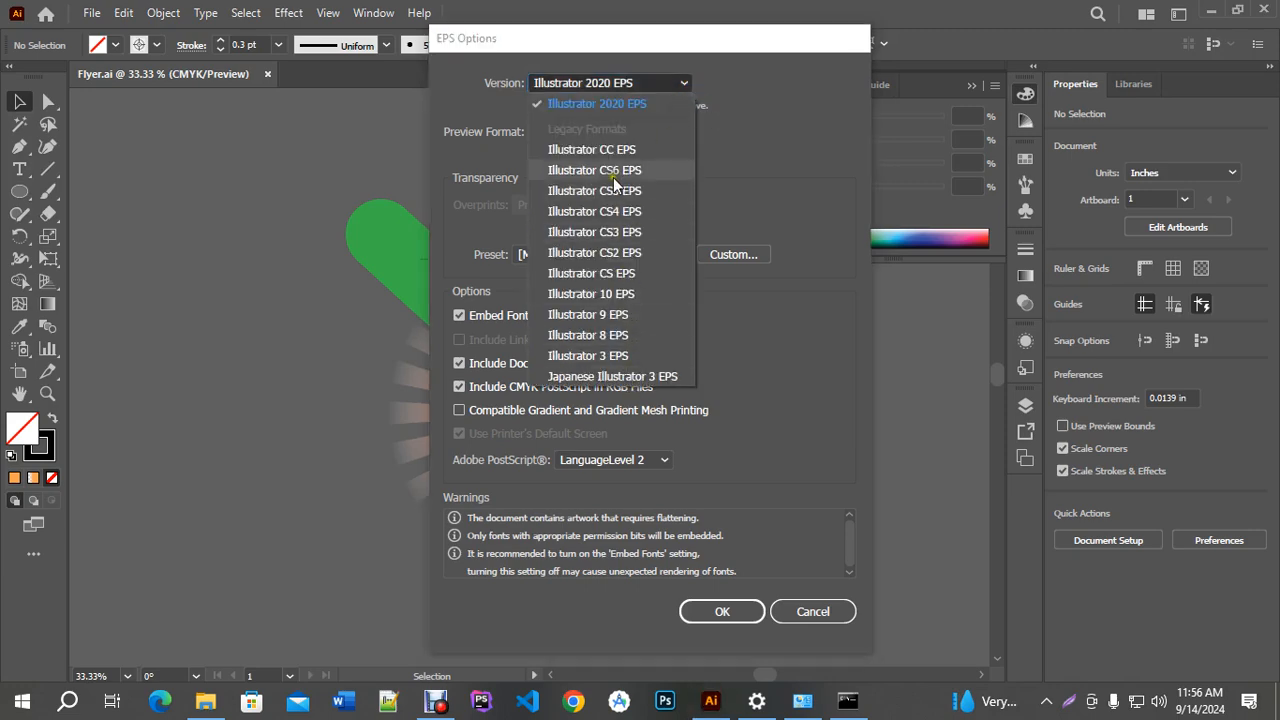
pyautogui.click(648, 294)
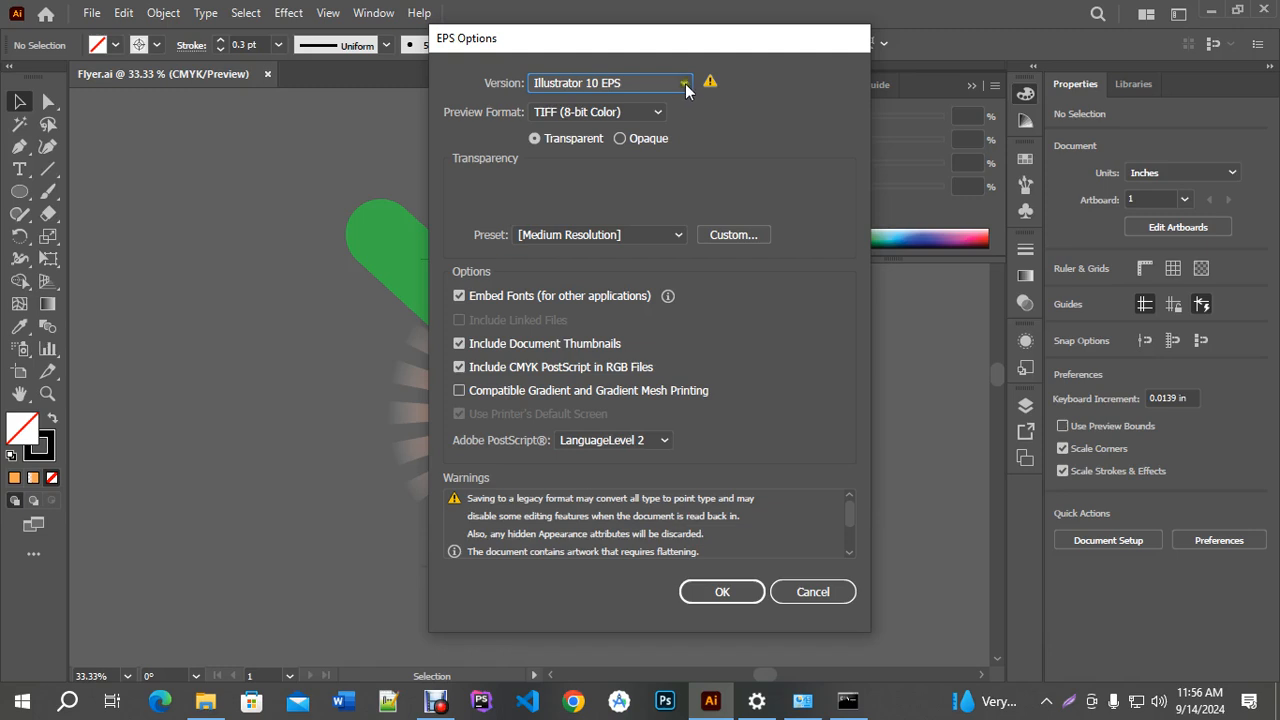
pyautogui.click(720, 592)
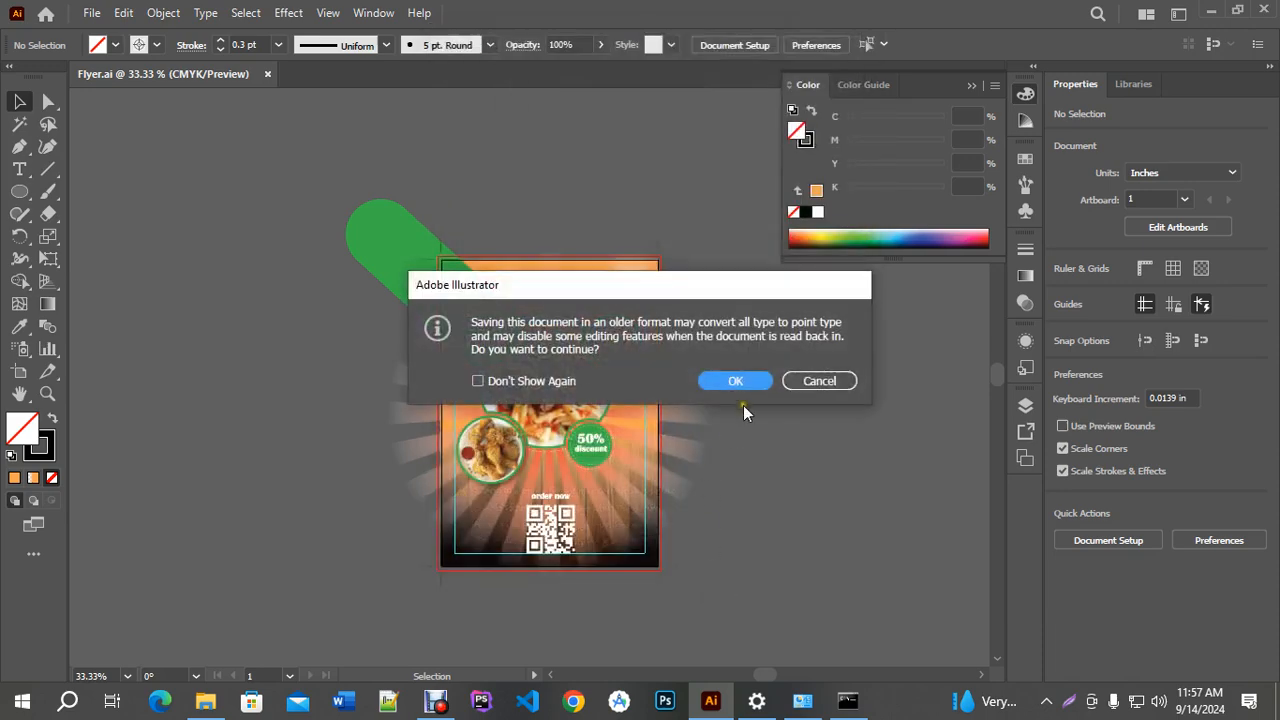
pyautogui.click(730, 381)
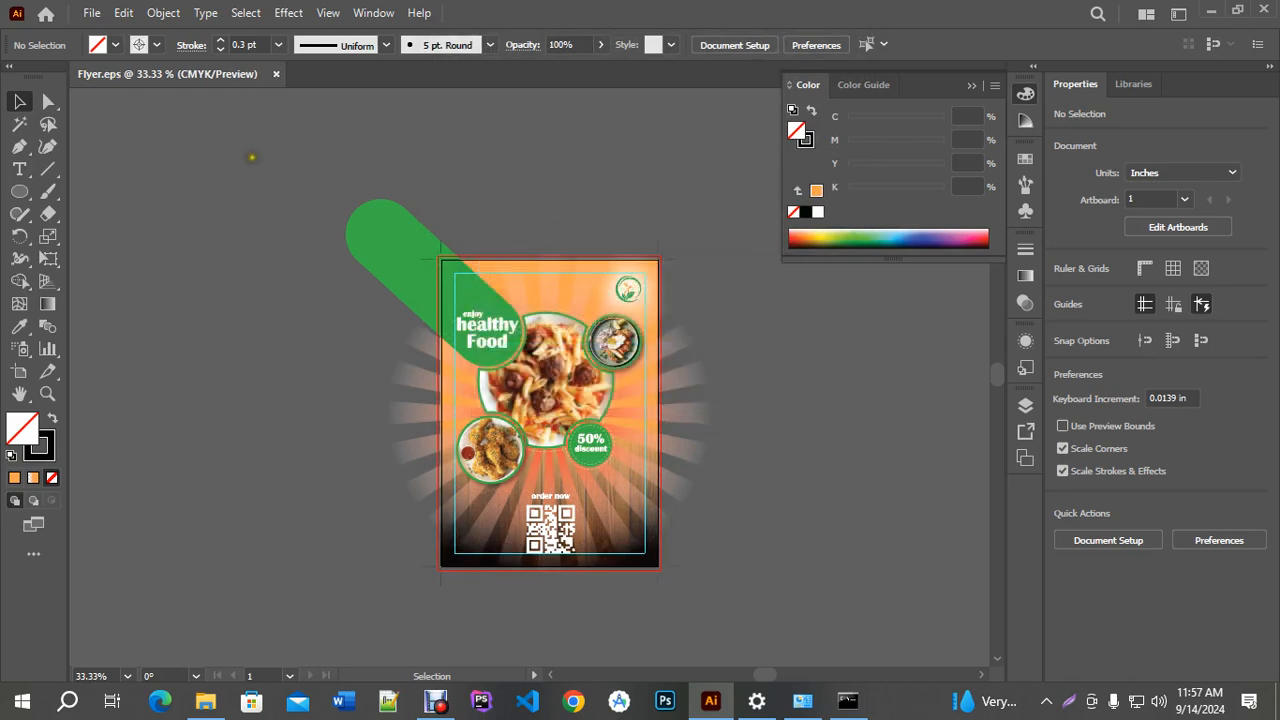
# Save the flyer to the Desktop in Adobe PDF format as Flyer.pdf.
pyautogui.click(90, 14)
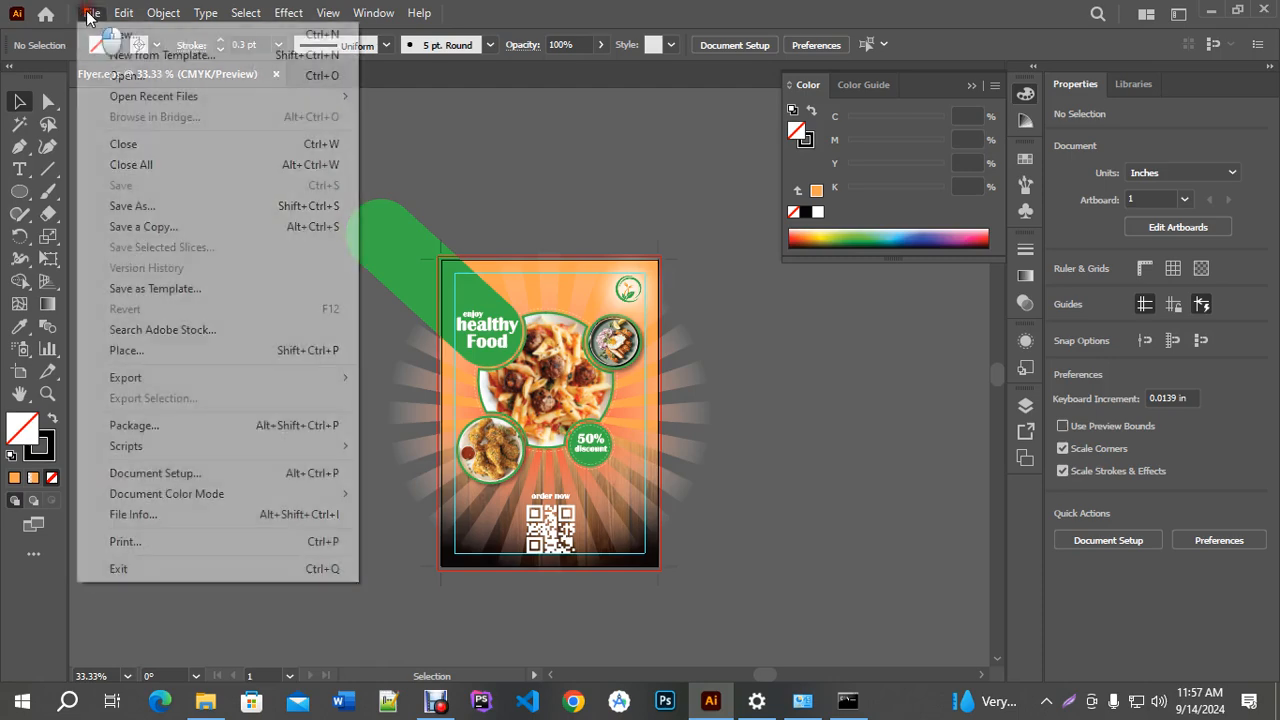
pyautogui.click(163, 207)
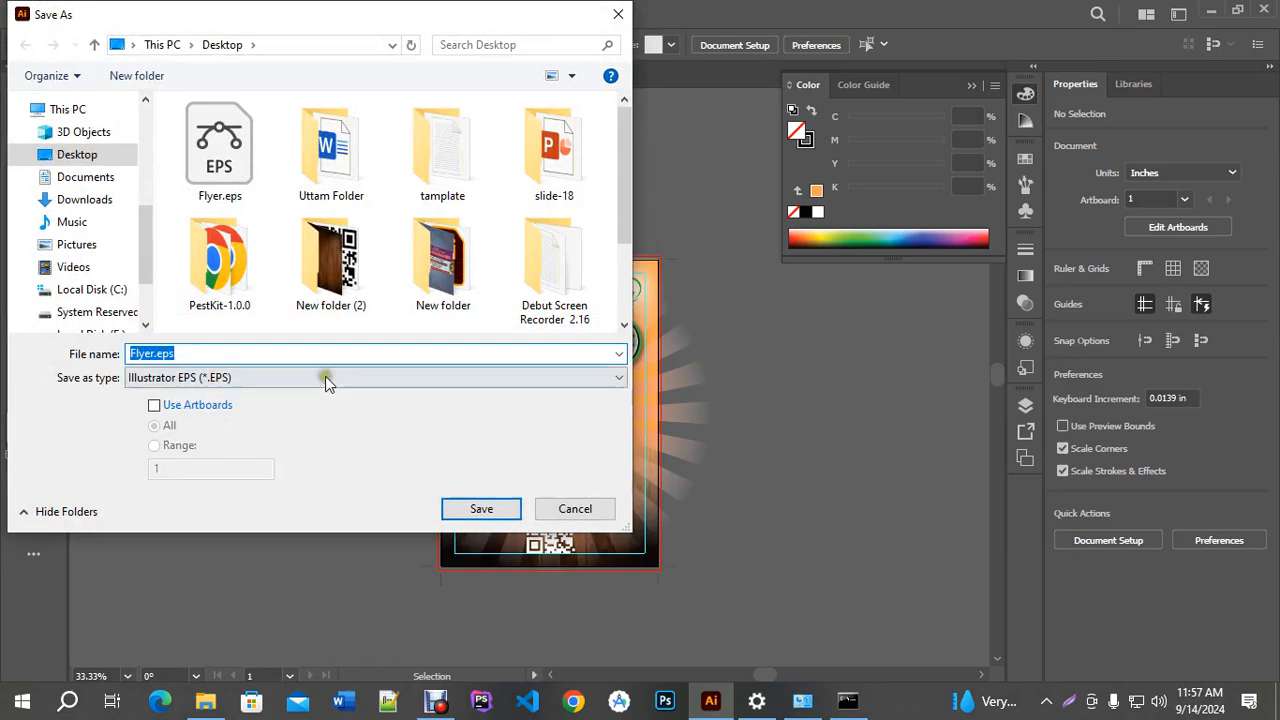
pyautogui.click(268, 378)
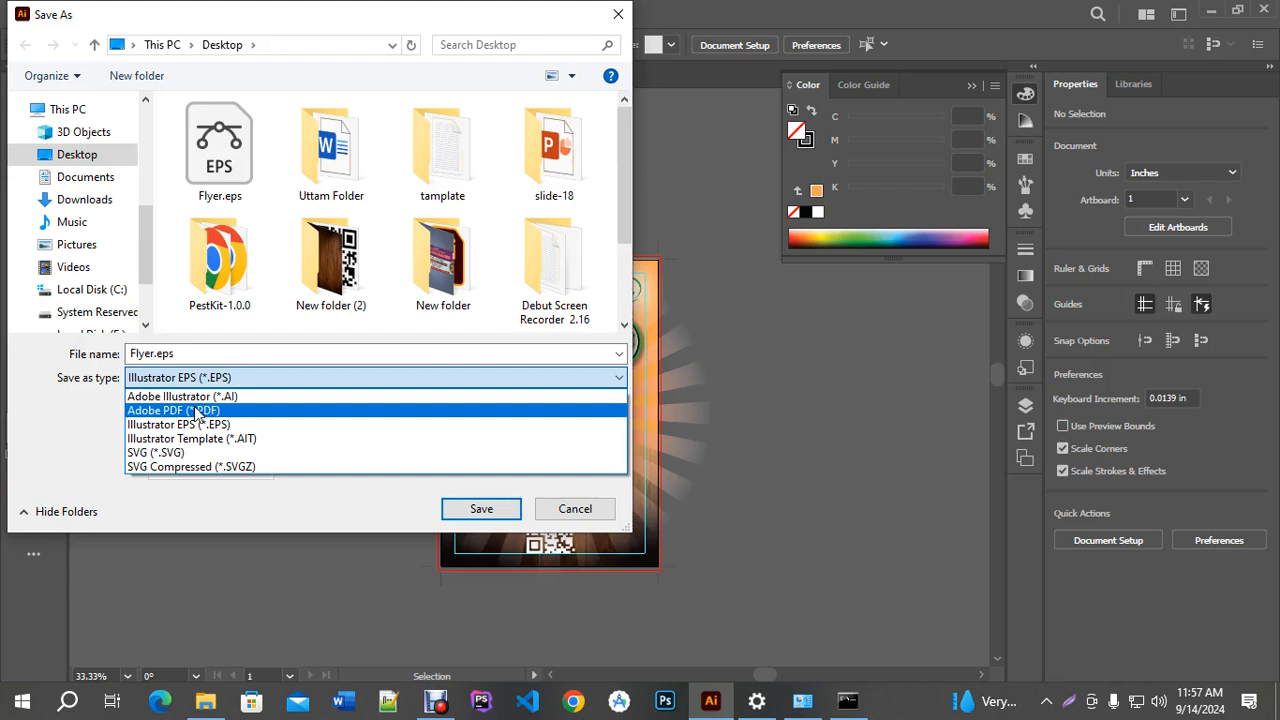
pyautogui.click(198, 411)
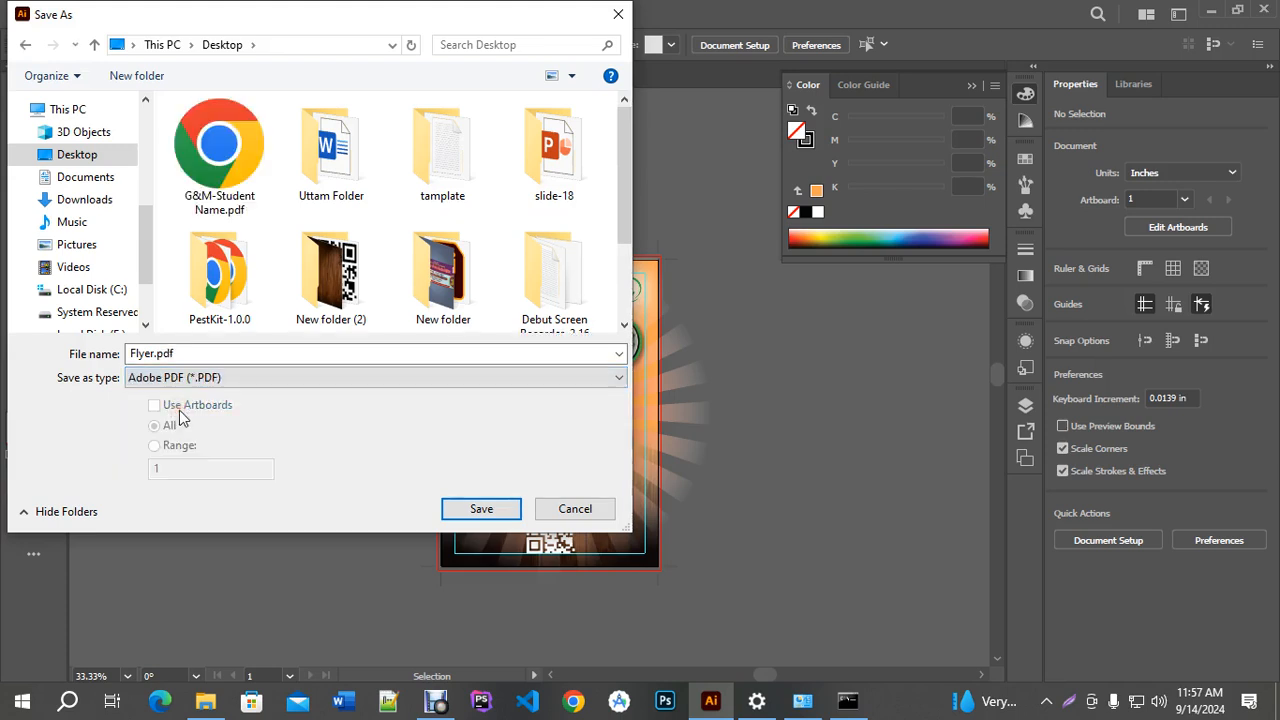
pyautogui.click(481, 509)
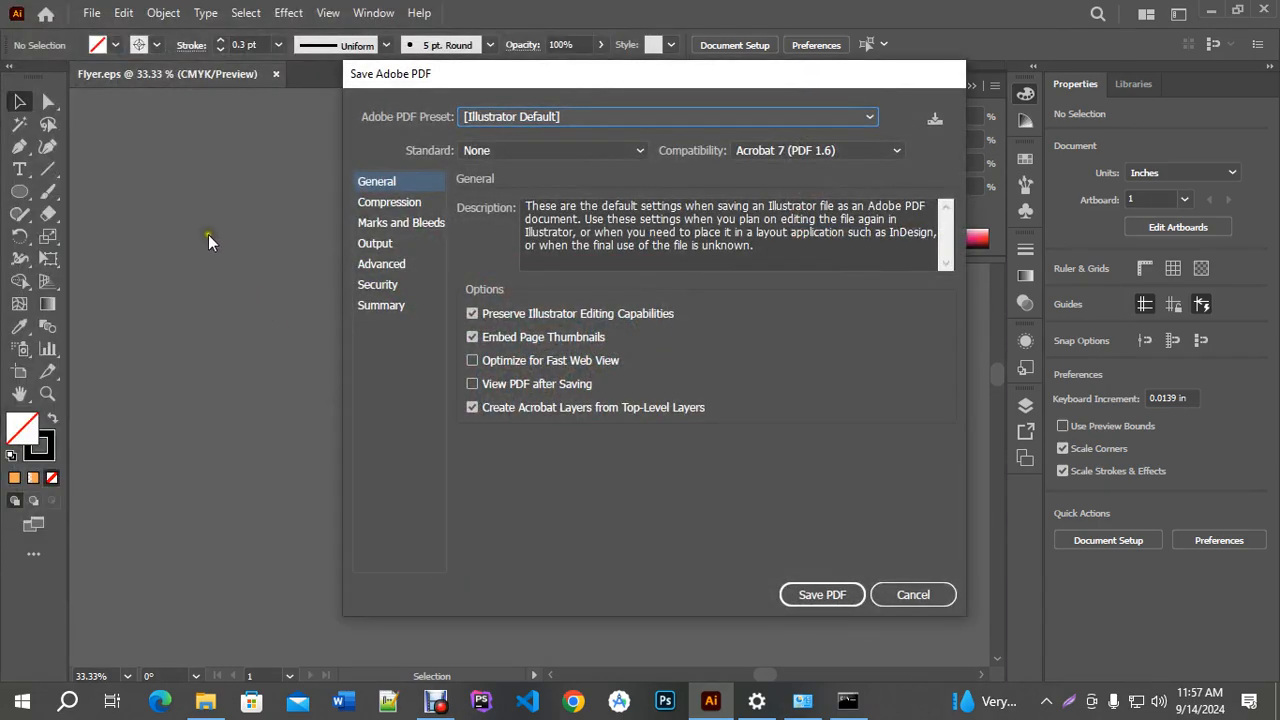
# Enable trim marks for the PDF, keep the document bleed settings in use, and save the PDF.
pyautogui.click(397, 222)
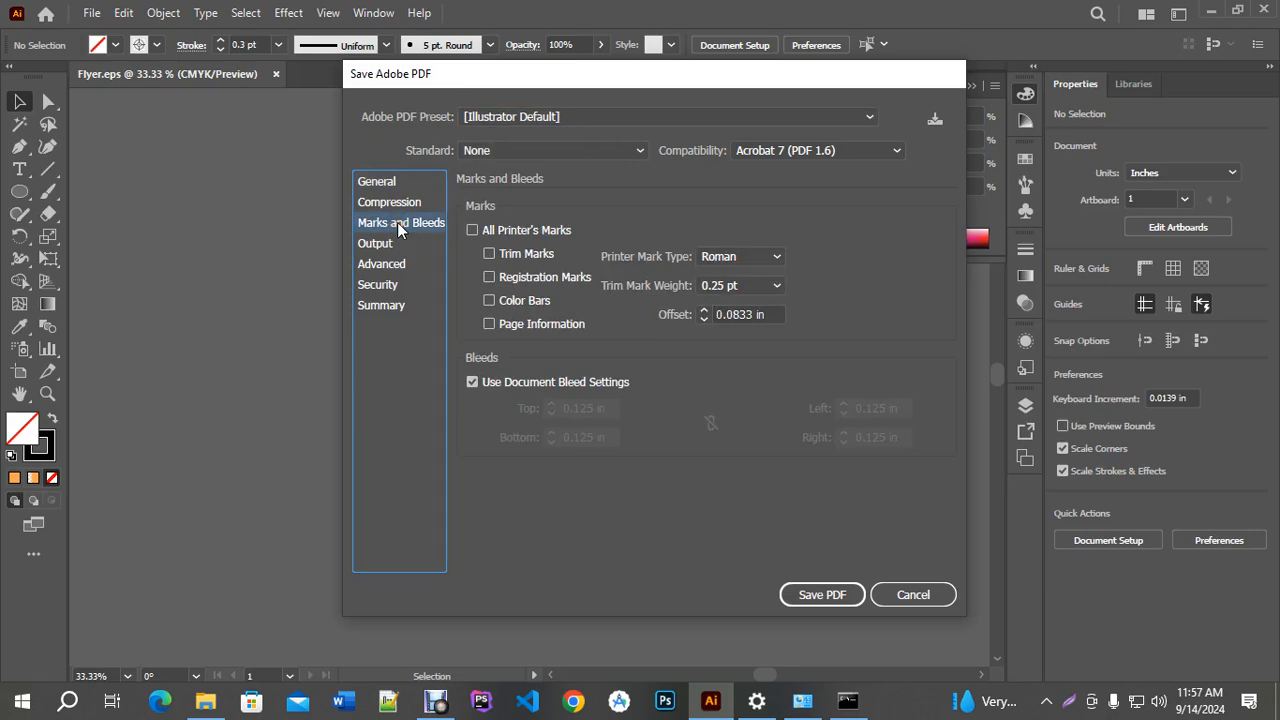
pyautogui.click(488, 255)
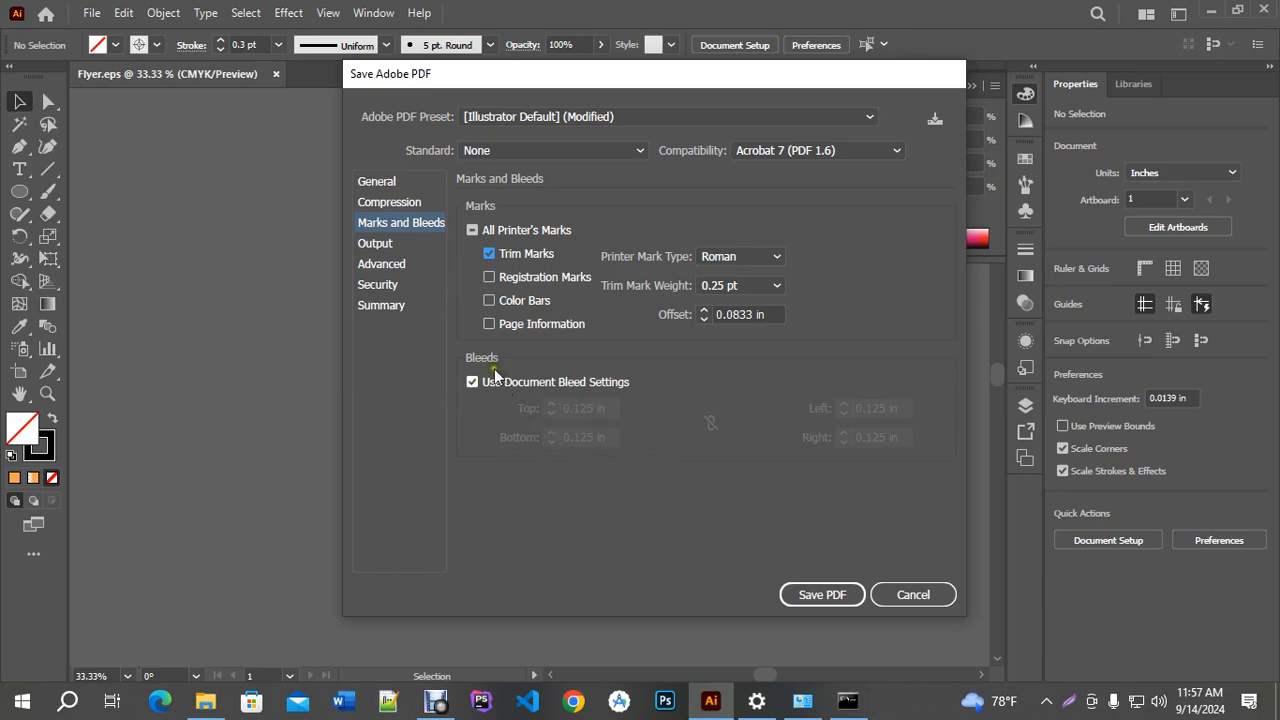
pyautogui.click(470, 382)
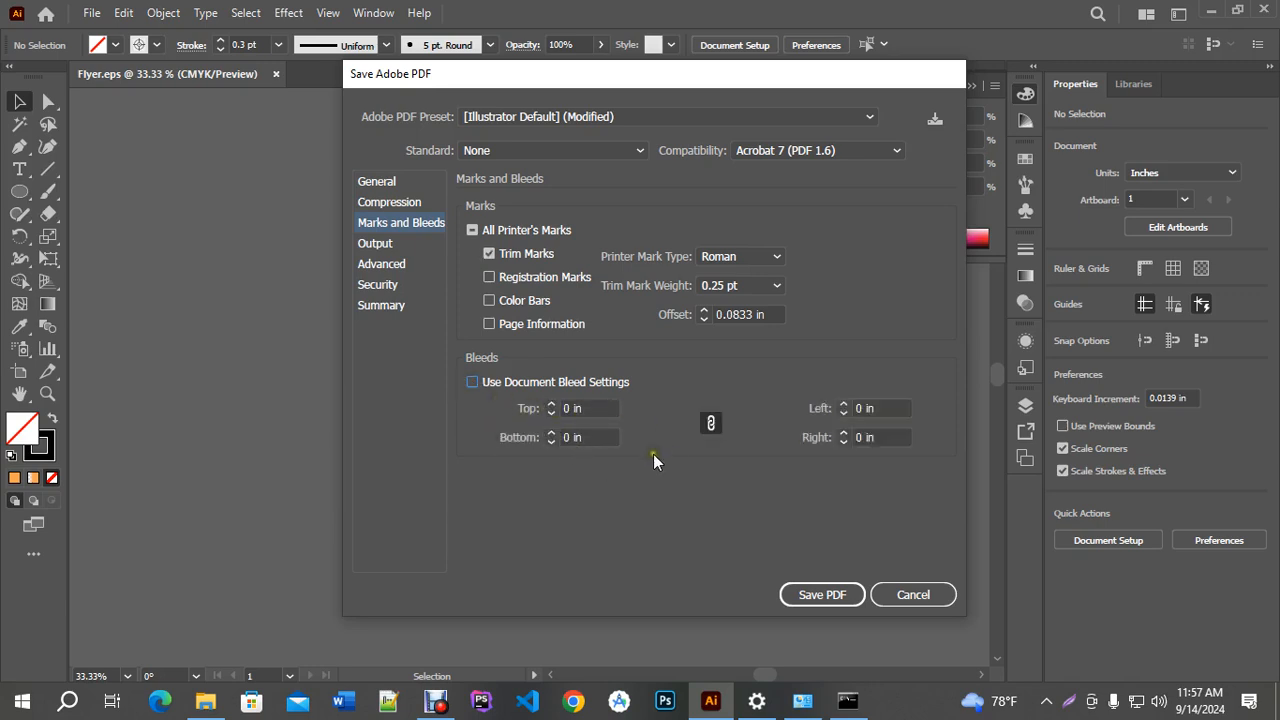
pyautogui.click(472, 386)
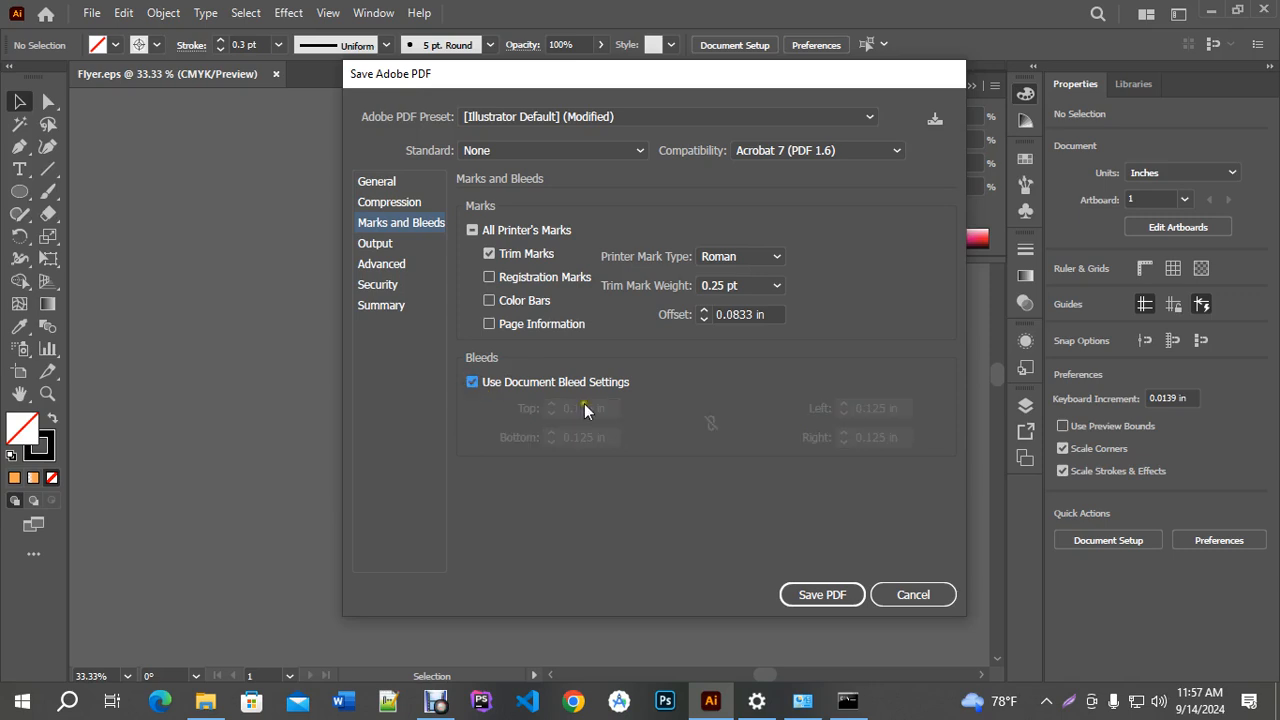
pyautogui.click(820, 599)
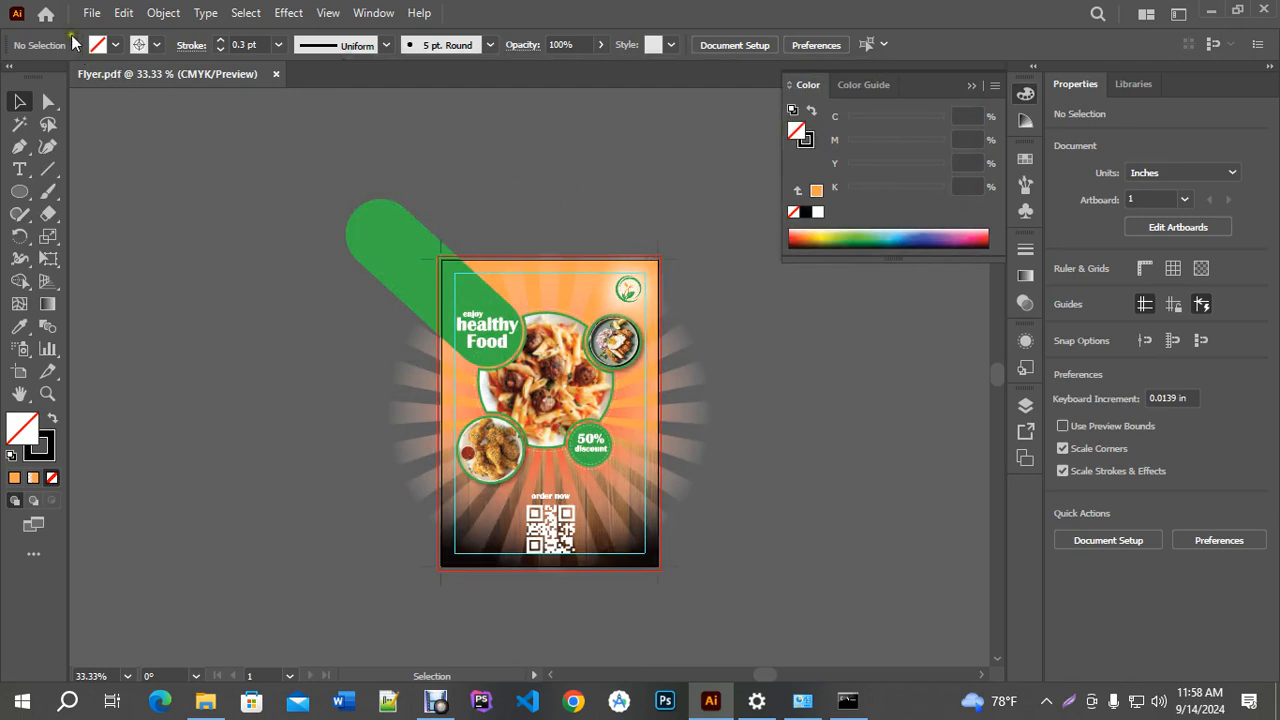
# Export the flyer for the web to the Desktop as Flyer.jpg, a high JPEG at 60% quality and 595 x 842 px.
pyautogui.click(91, 12)
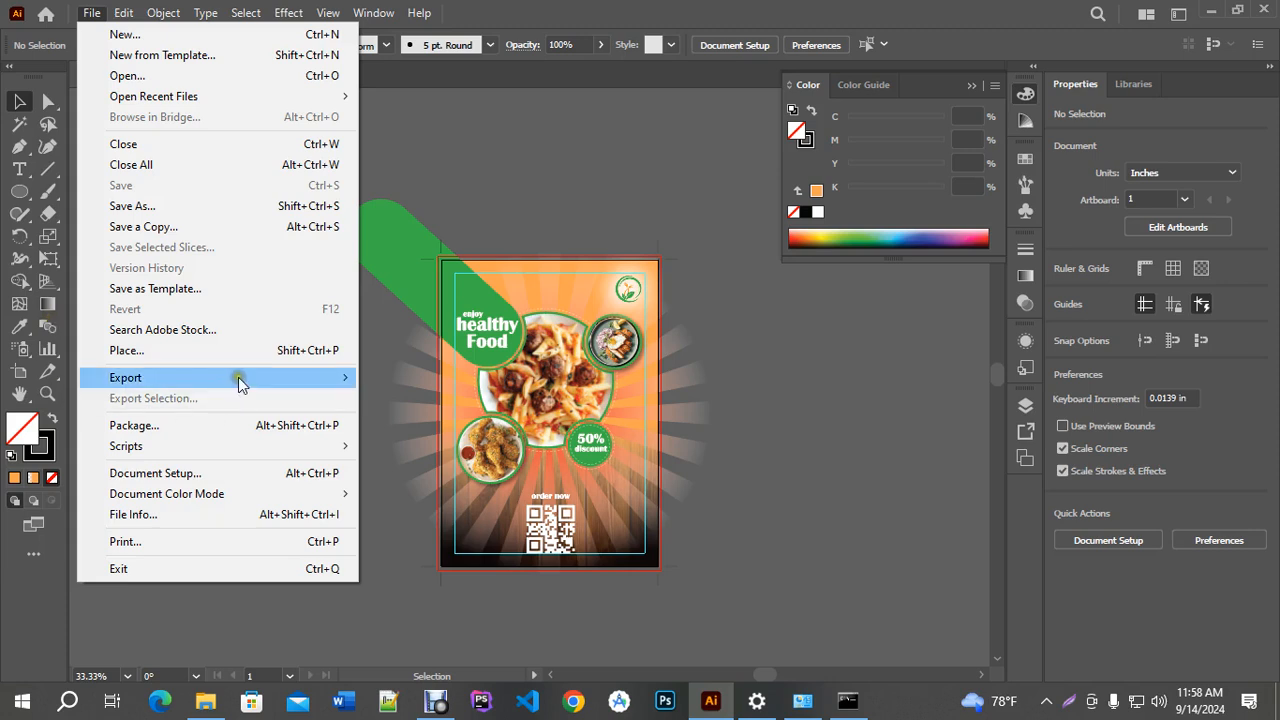
pyautogui.moveTo(240, 385)
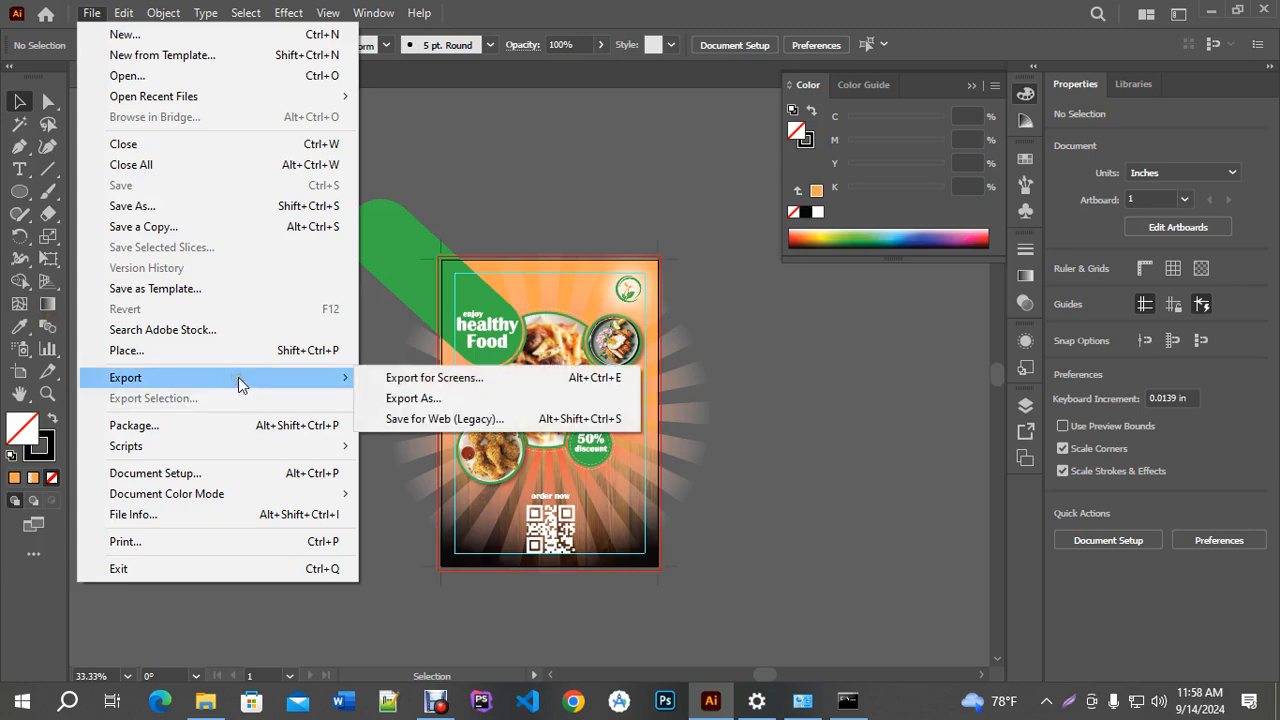
pyautogui.click(426, 419)
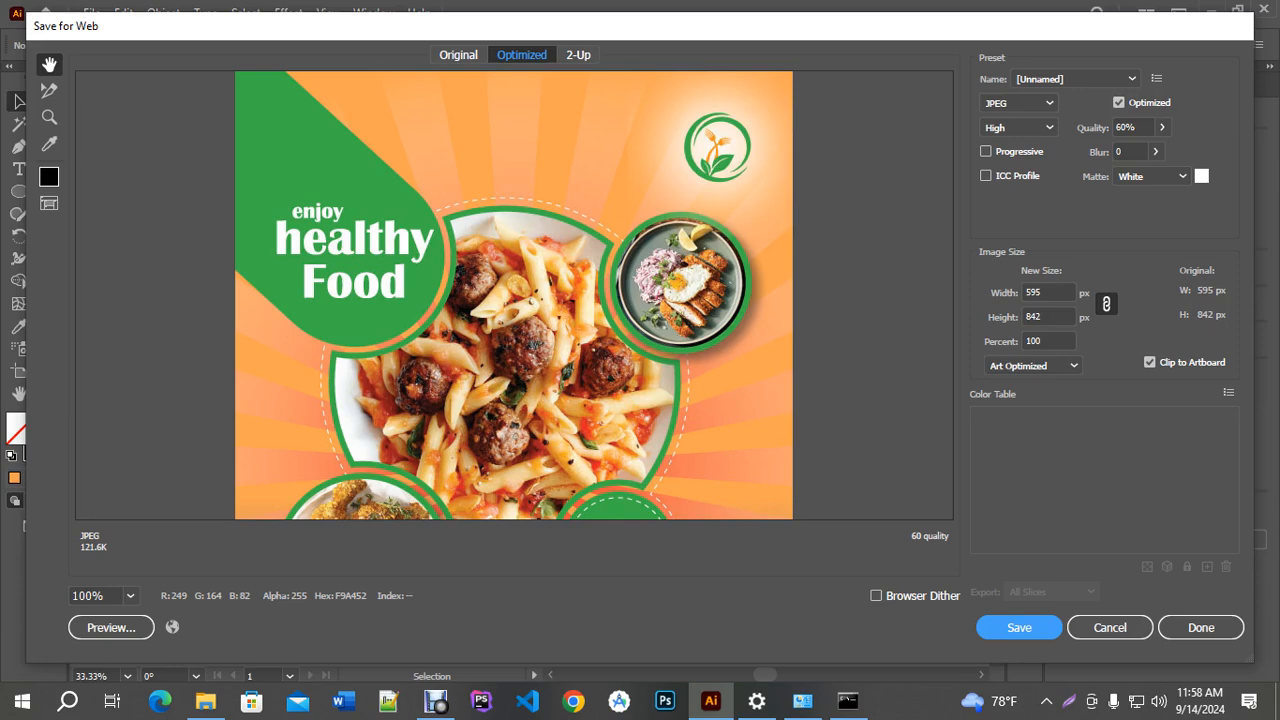
pyautogui.click(1030, 632)
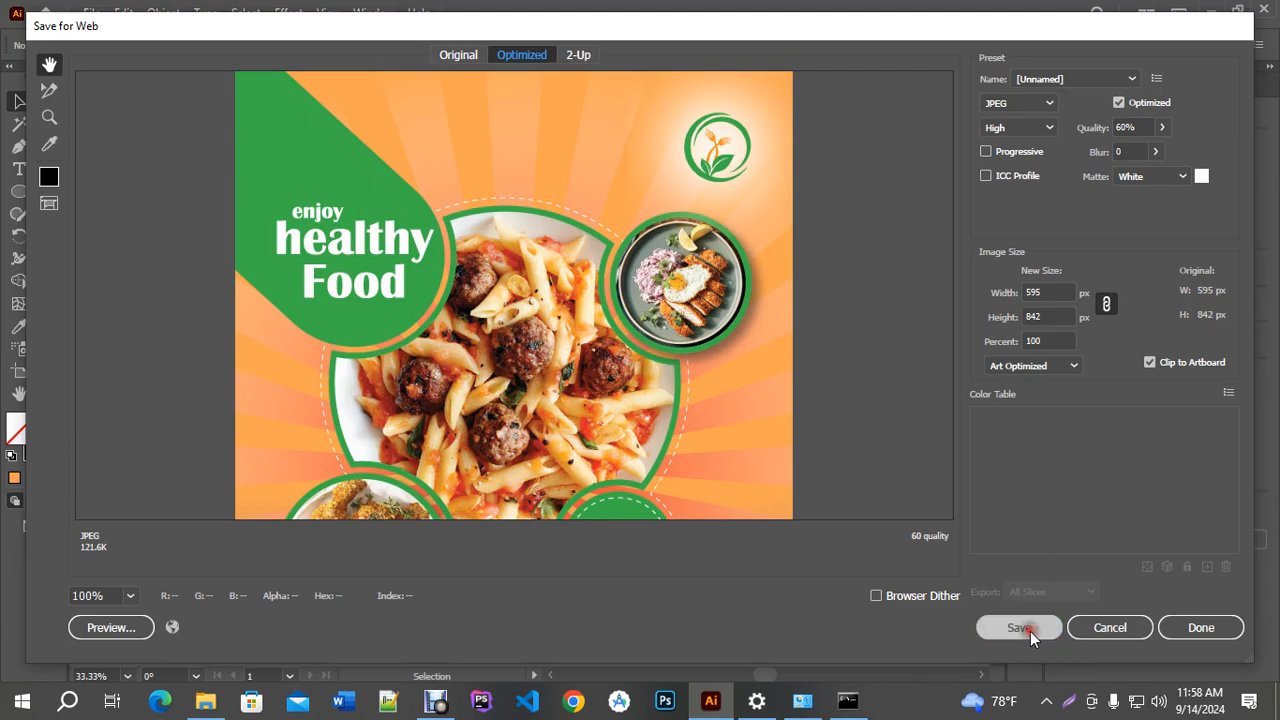
pyautogui.click(505, 460)
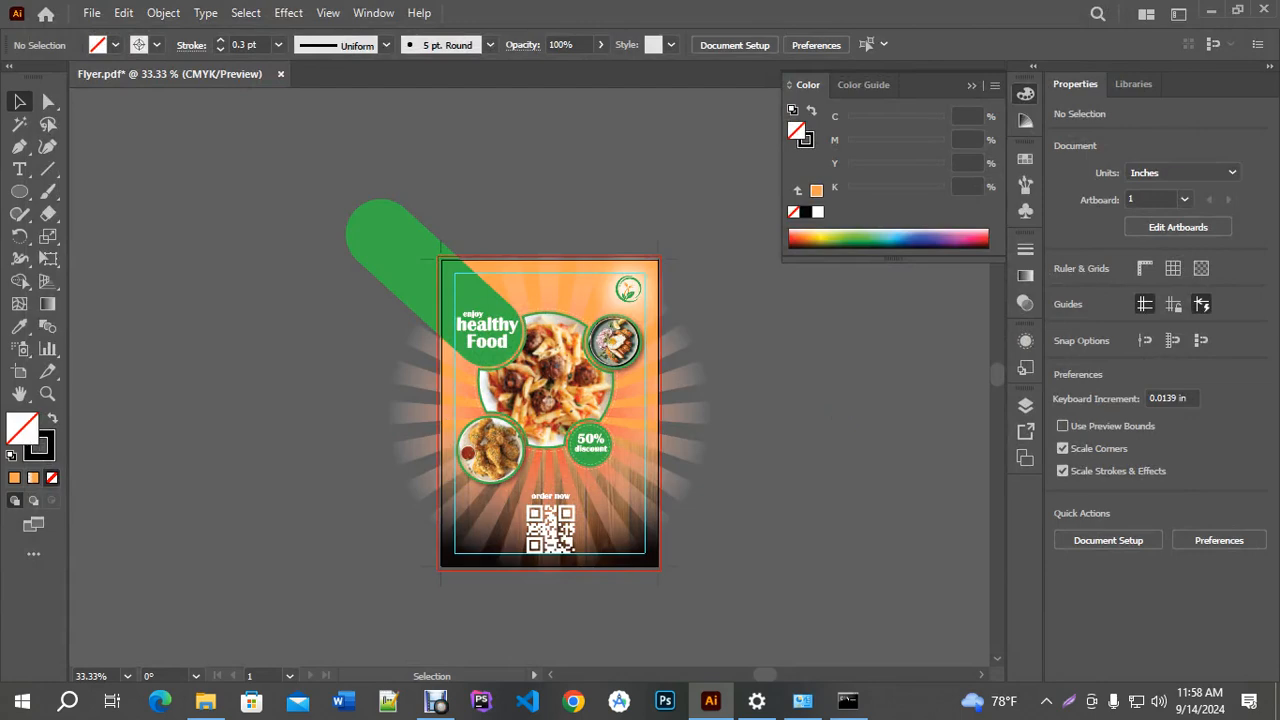
# Open the mockup file Flyer -1.psd from New folder (2) on the desktop in Photoshop and dismiss the Creative Cloud message.
pyautogui.click(1214, 9)
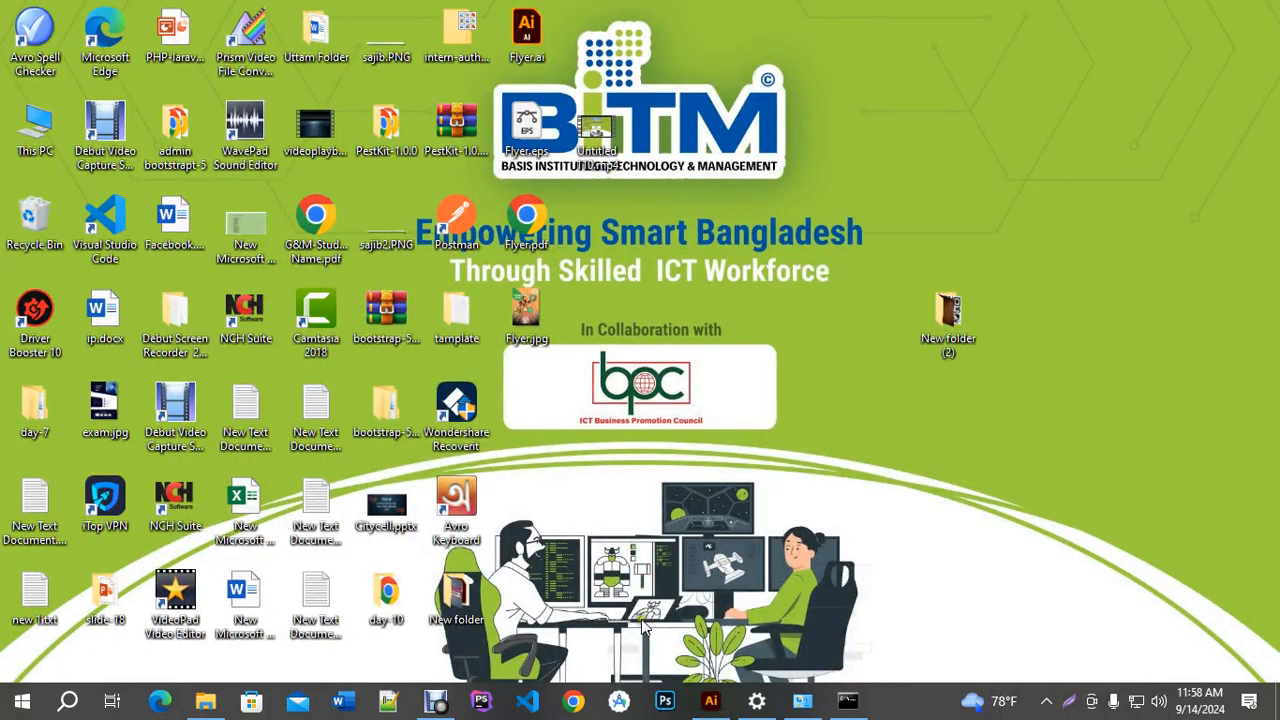
pyautogui.doubleClick(940, 325)
pyautogui.doubleClick(780, 10)
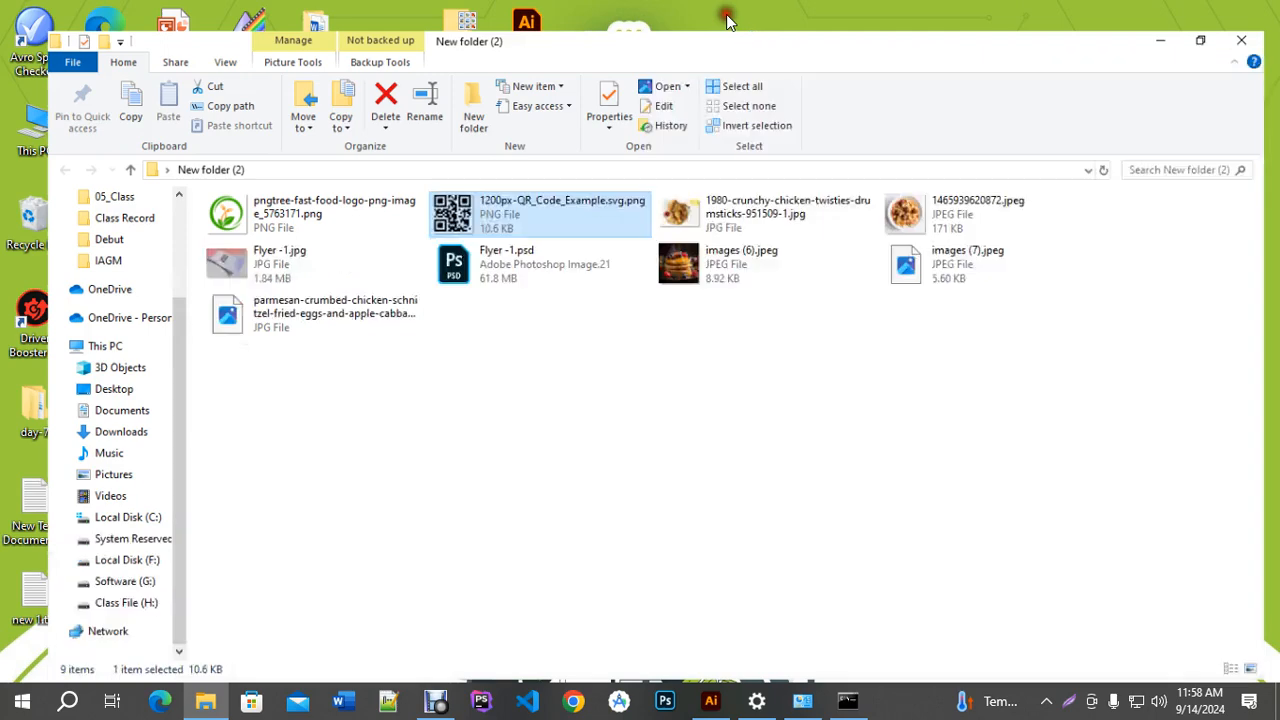
pyautogui.click(510, 250)
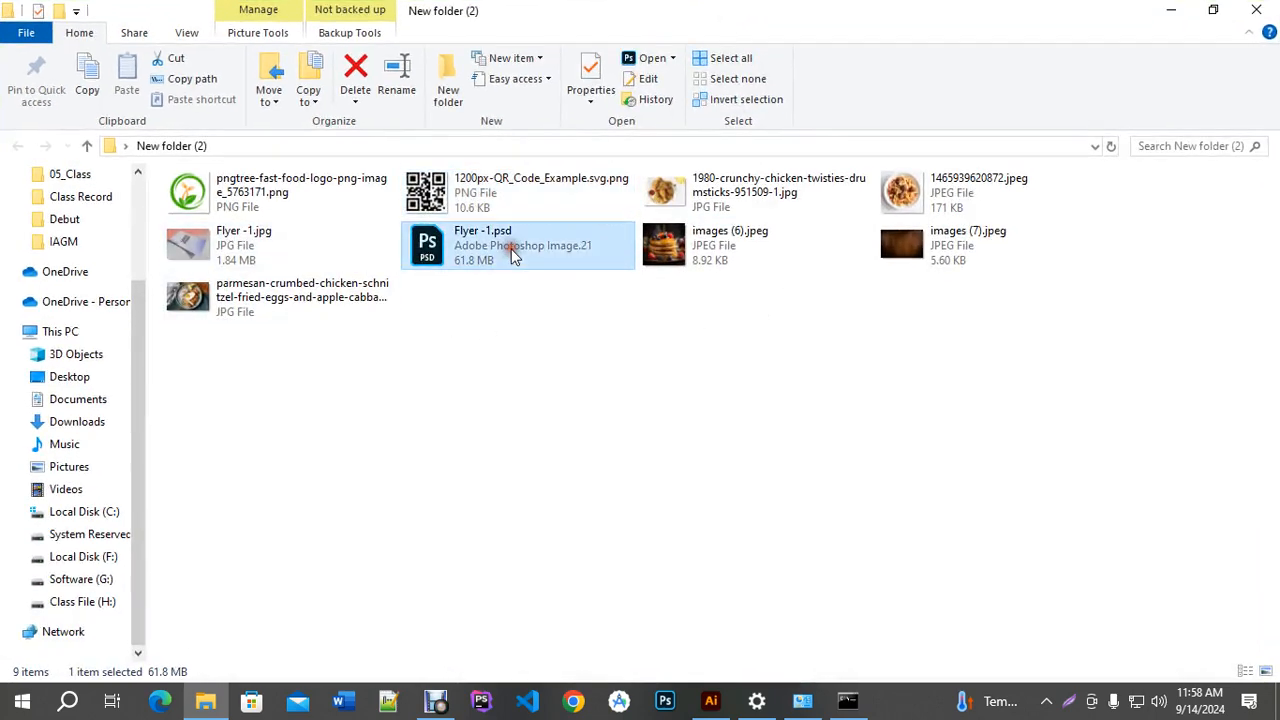
pyautogui.doubleClick(511, 254)
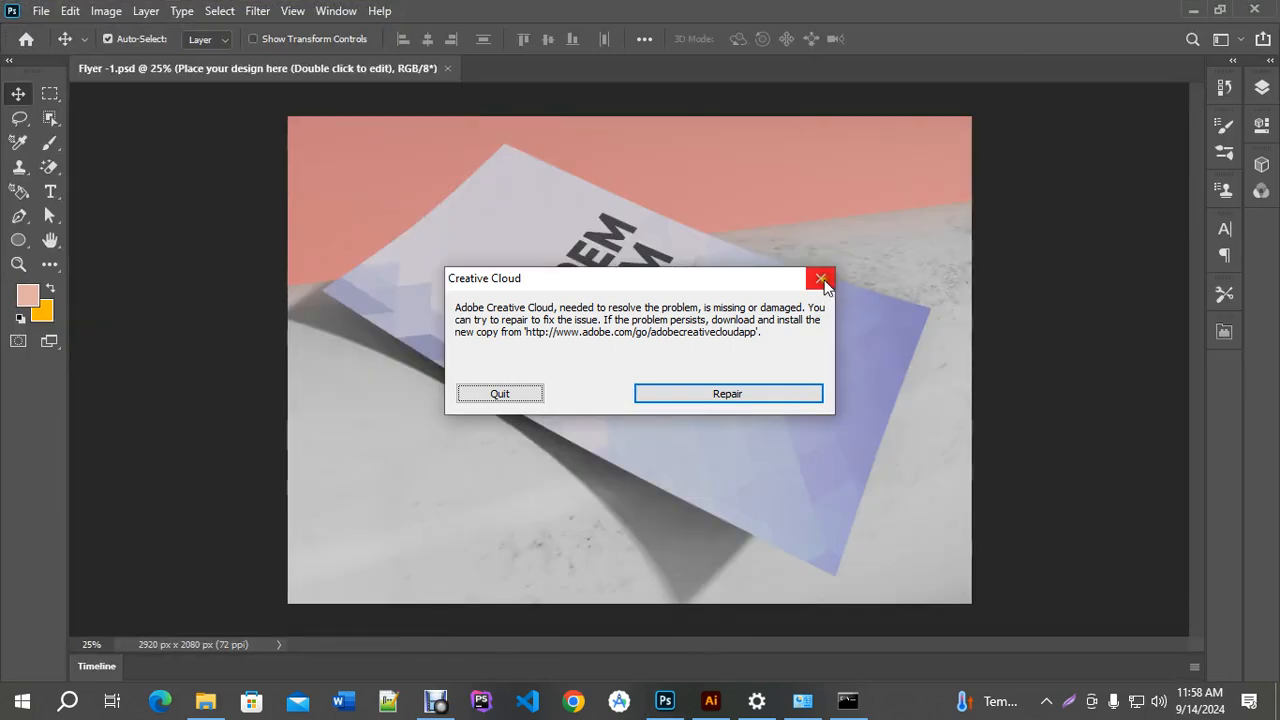
pyautogui.click(823, 280)
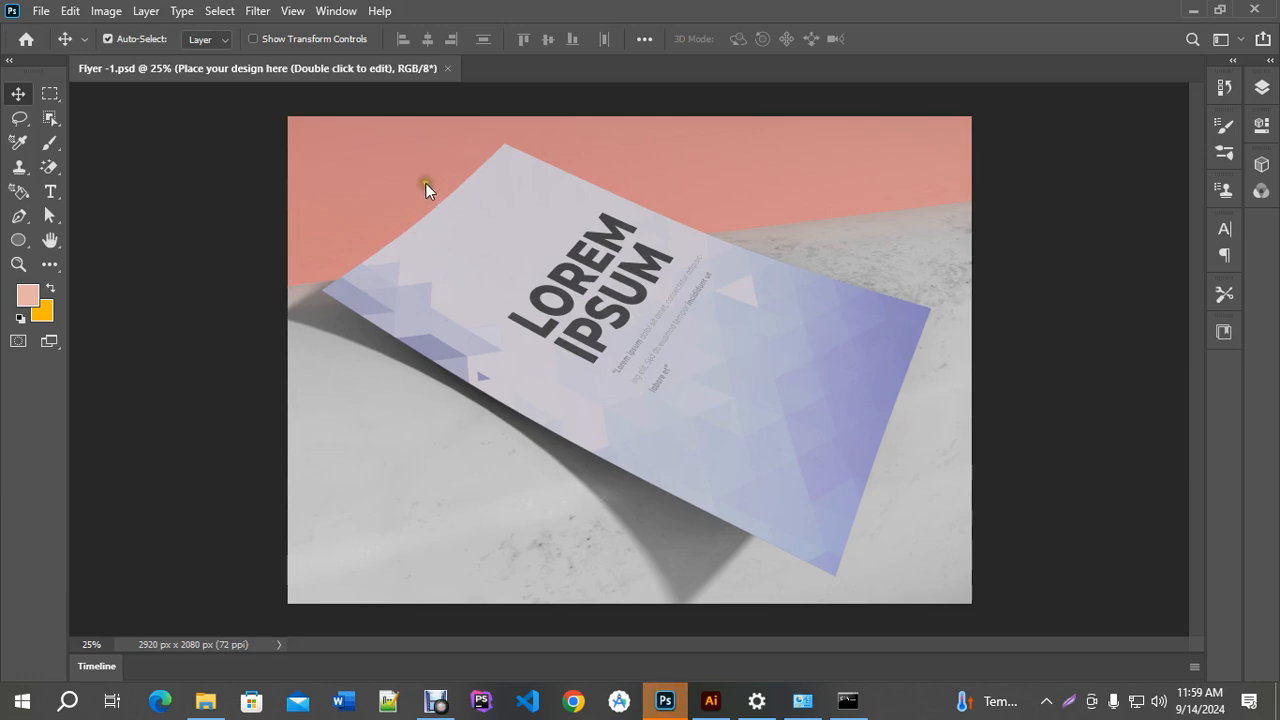
# Switch the workspace to Essentials (Default).
pyautogui.click(337, 14)
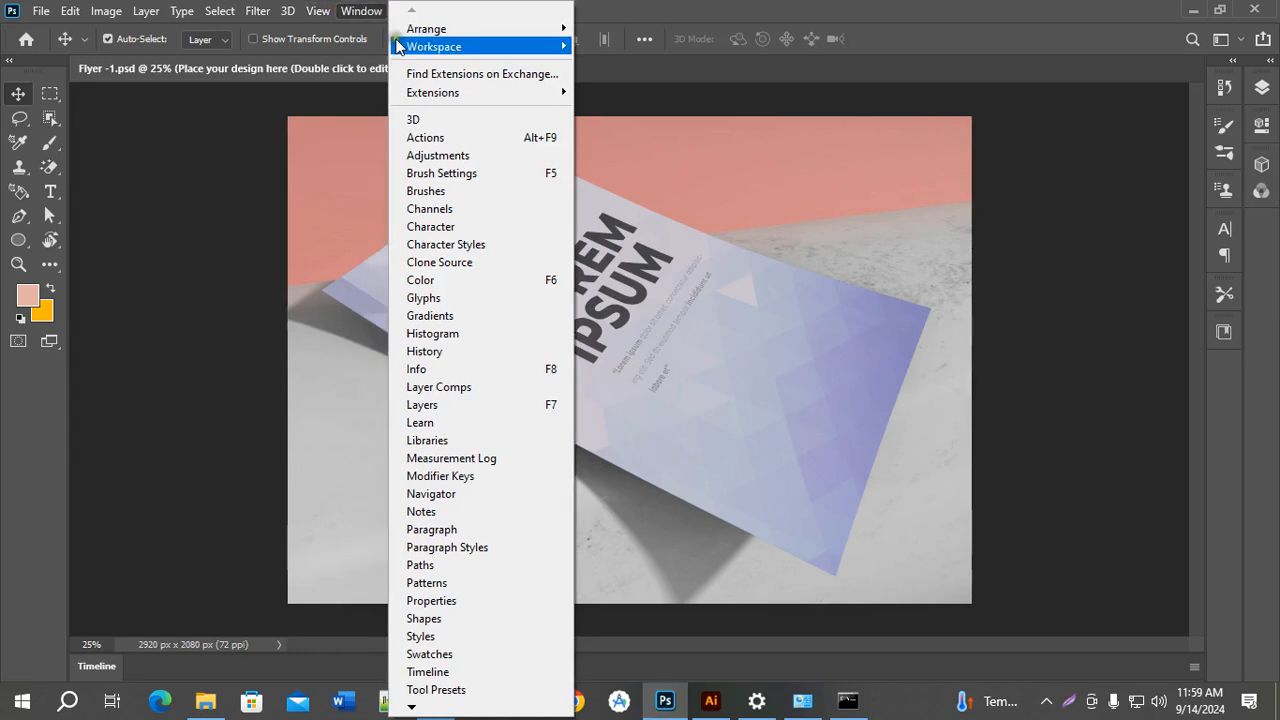
pyautogui.moveTo(440, 47)
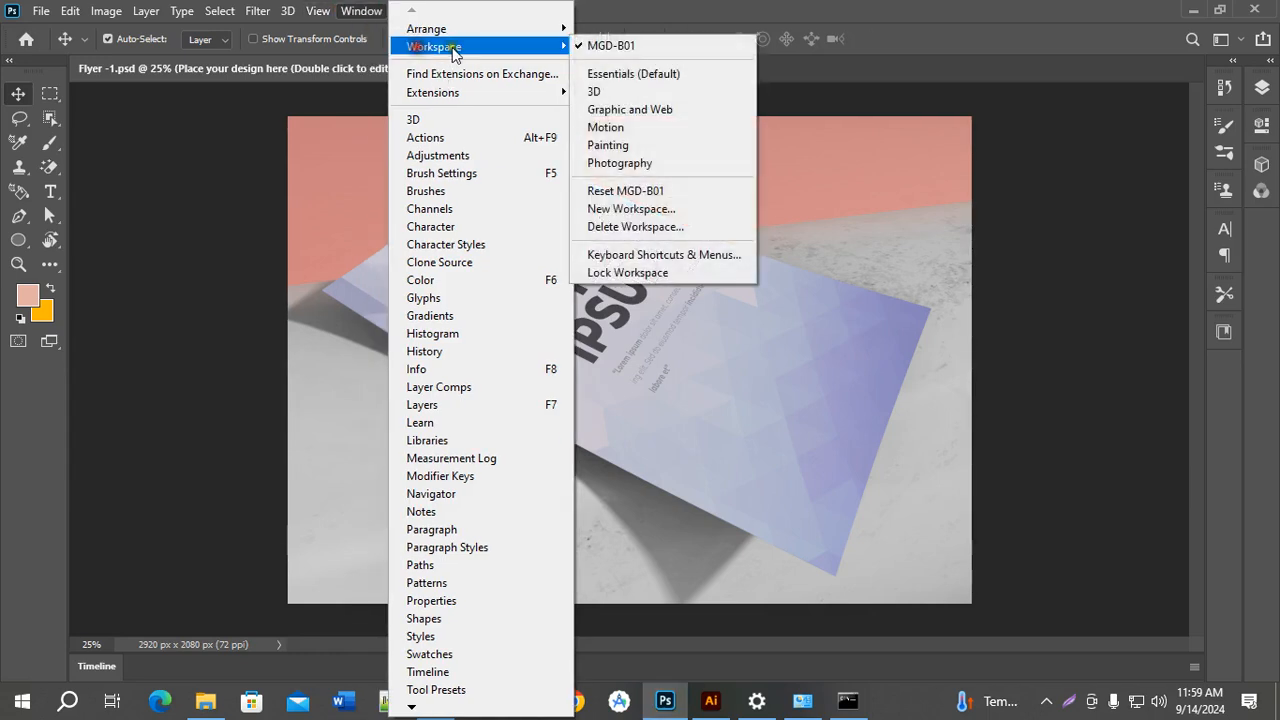
pyautogui.click(619, 74)
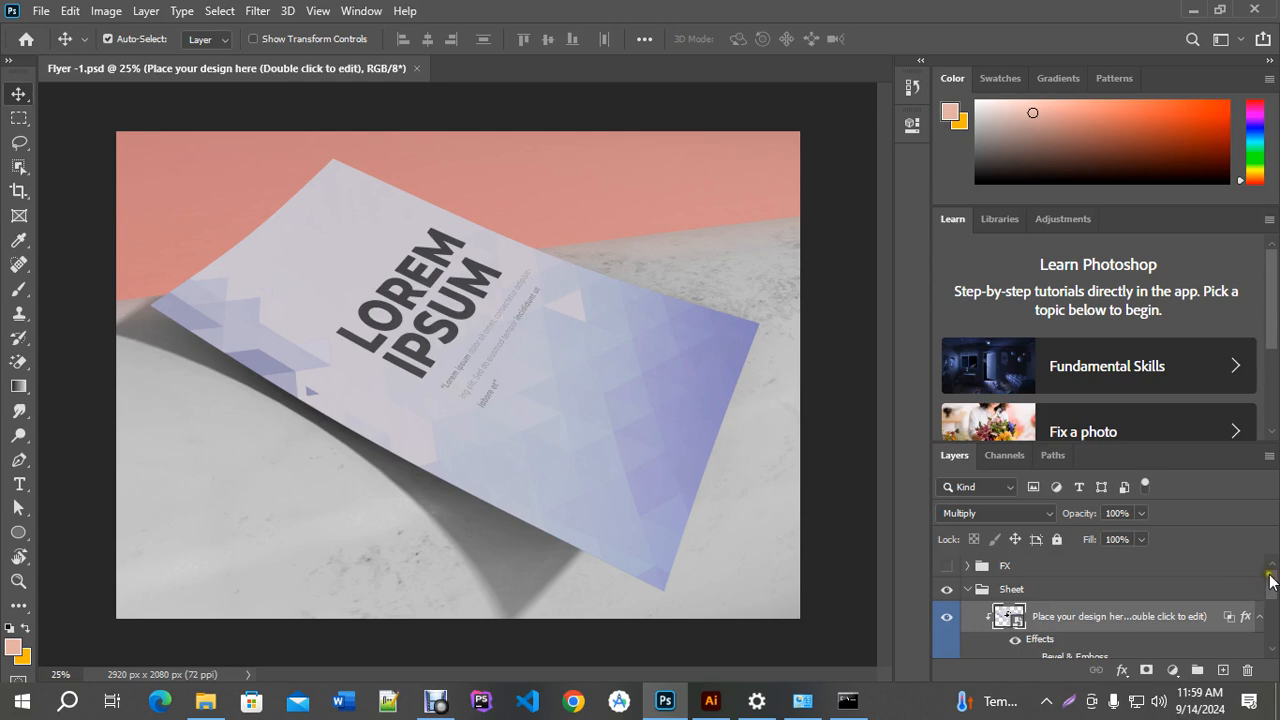
# Open the contents of the "Place your design here" smart object layer in the Sheet group for editing.
pyautogui.scroll(-1, 1272, 582)
pyautogui.scroll(1, 1272, 582)
pyautogui.doubleClick(1044, 618)
pyautogui.click(820, 600)
pyautogui.doubleClick(1000, 617)
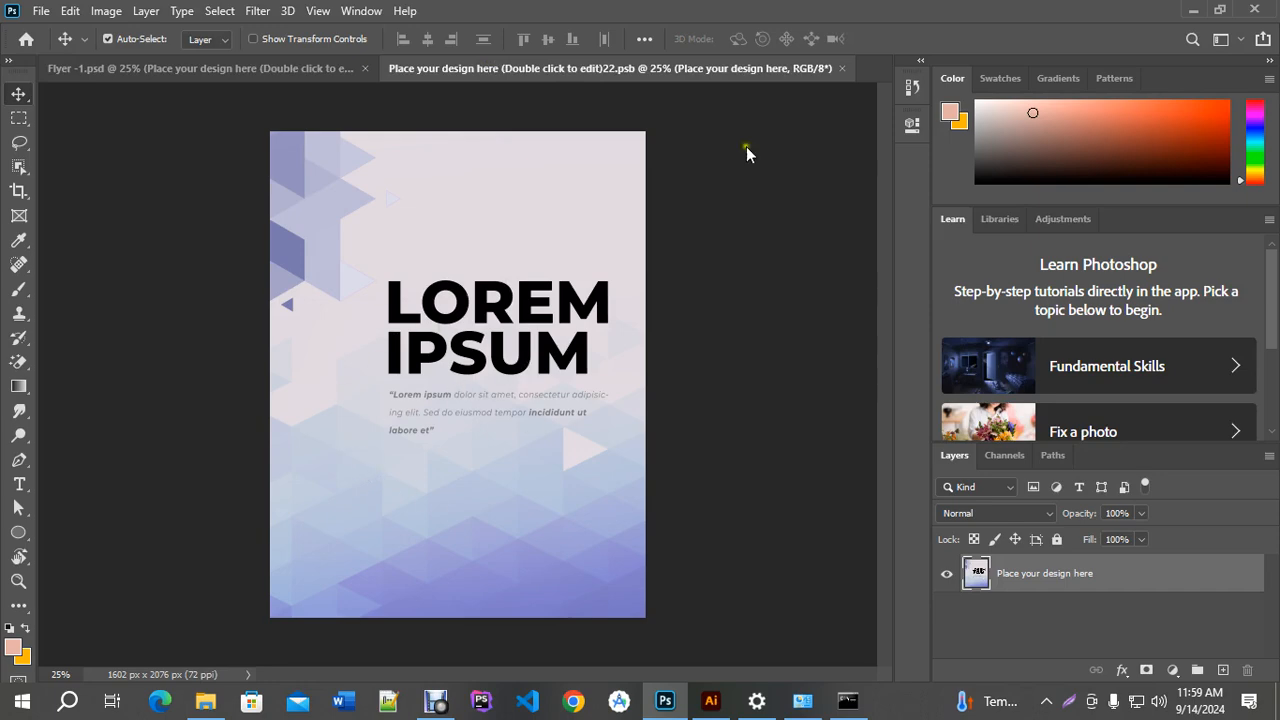
# Place Flyer.jpg from the desktop into the open smart object document, aligned with the canvas's upper-left corner.
pyautogui.click(1190, 12)
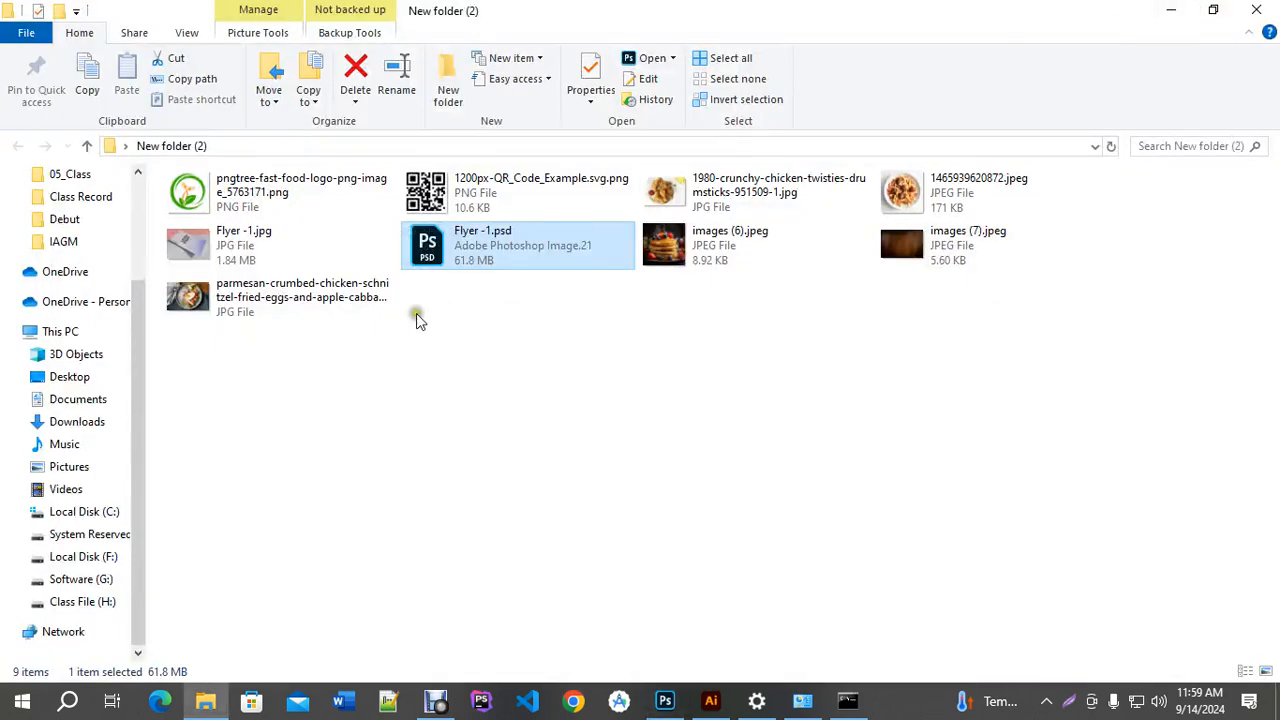
pyautogui.click(1172, 14)
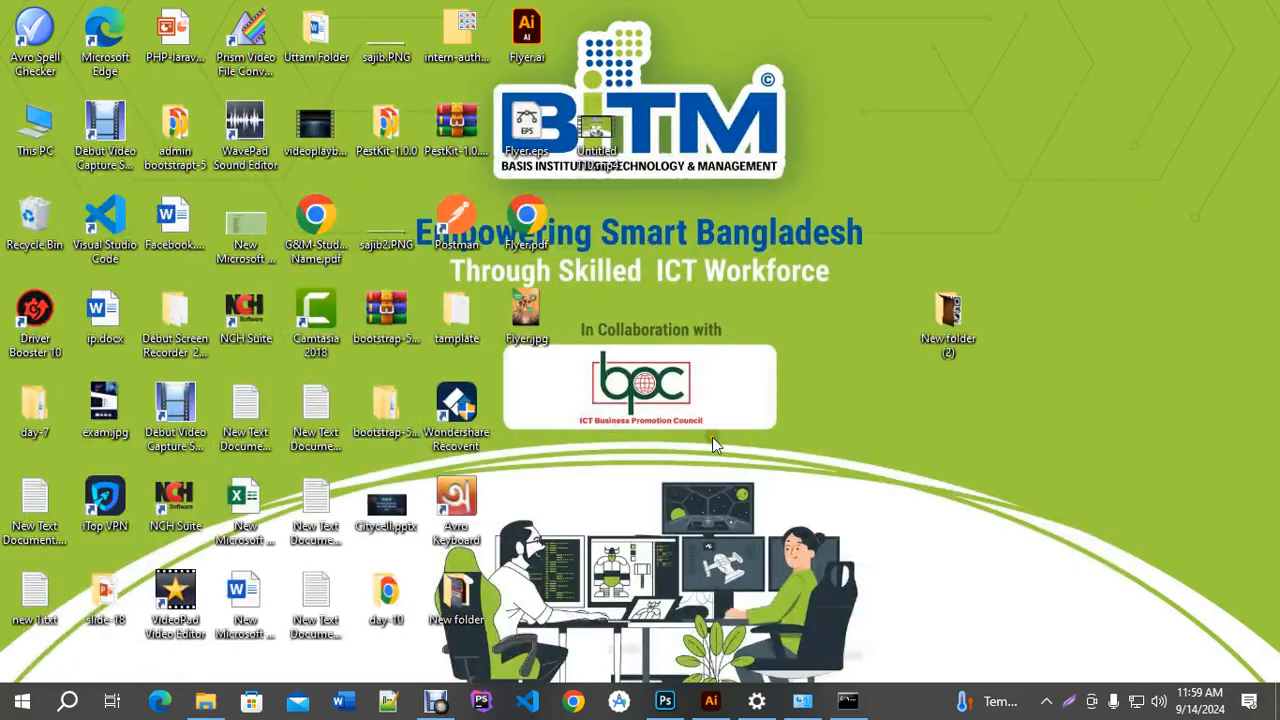
pyautogui.moveTo(530, 315); pyautogui.dragTo(408, 280)
pyautogui.moveTo(452, 385); pyautogui.dragTo(338, 238)
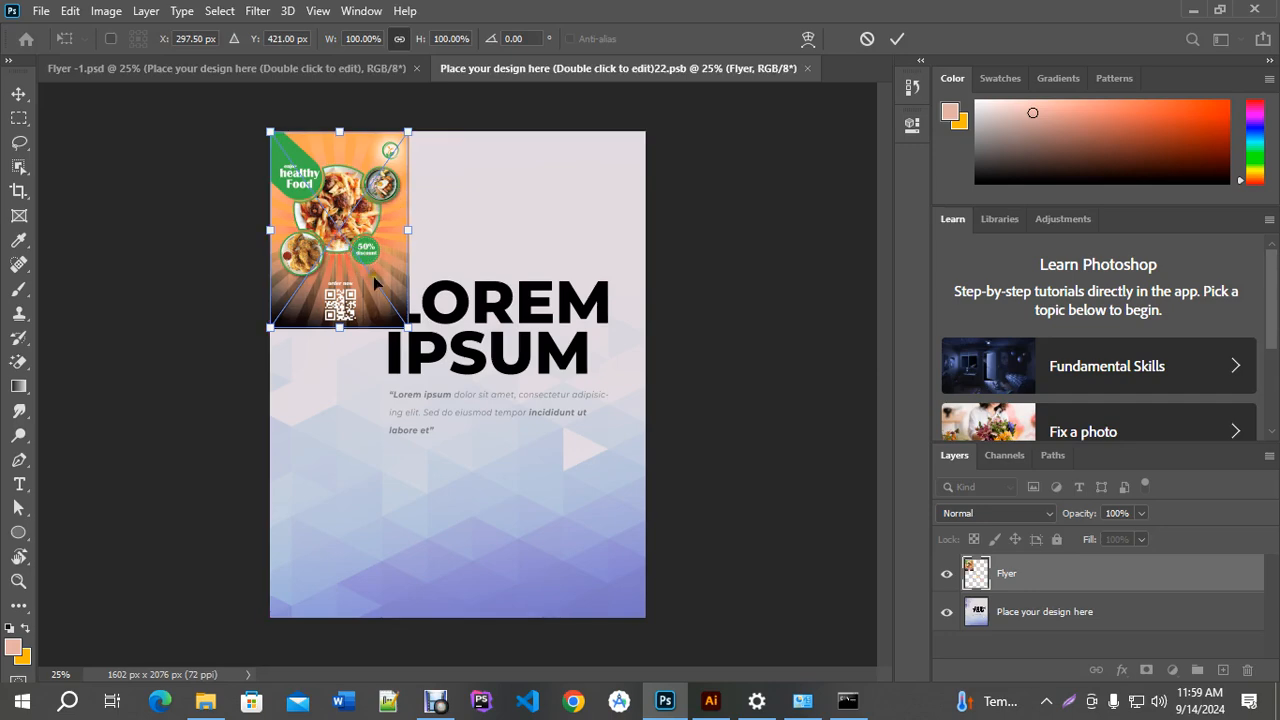
# Scale the placed flyer proportionally to about 269% so it spans the canvas width, and shift it up to about Y 1038 px.
pyautogui.moveTo(407, 325); pyautogui.dragTo(624, 631)
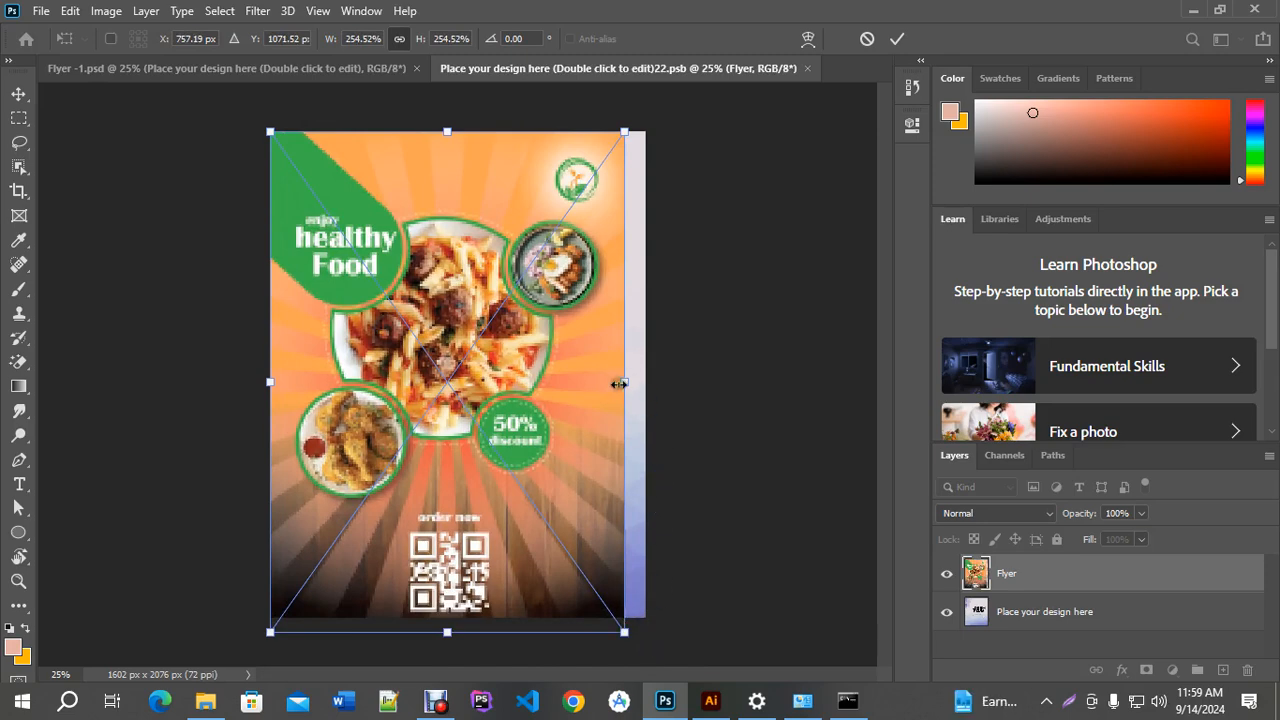
pyautogui.moveTo(640, 403); pyautogui.dragTo(636, 415)
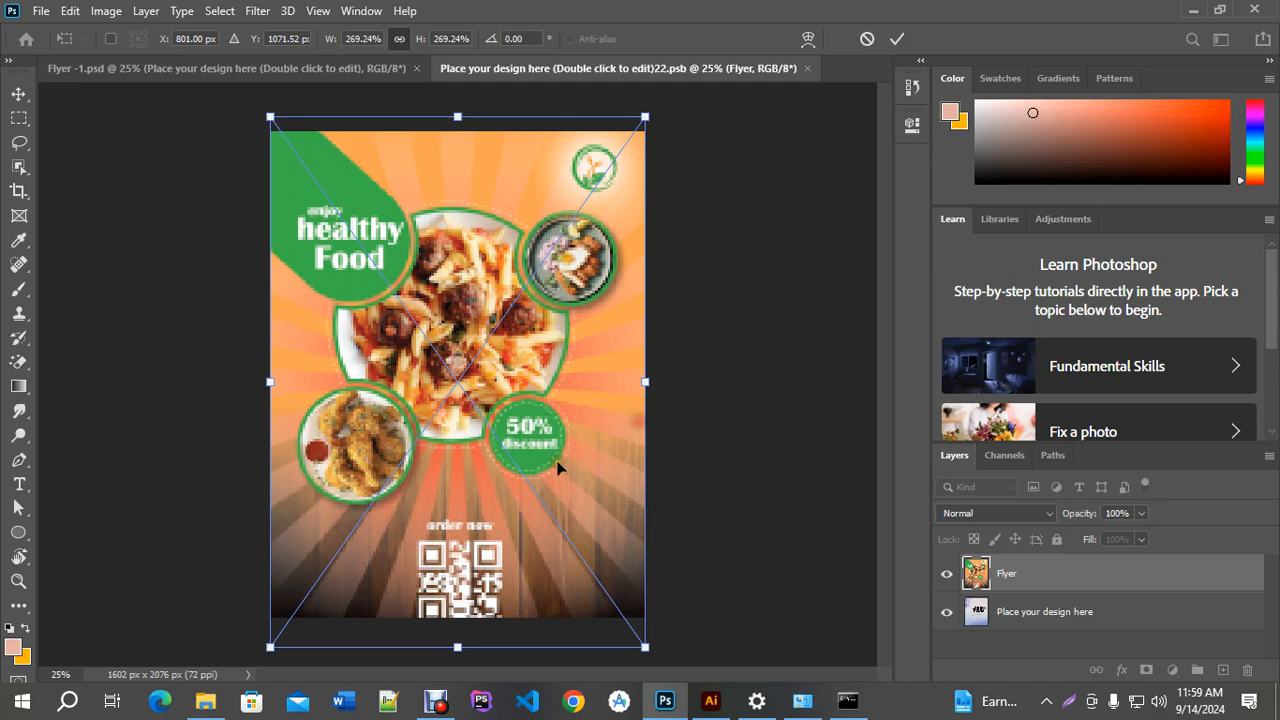
pyautogui.moveTo(557, 471); pyautogui.dragTo(559, 463)
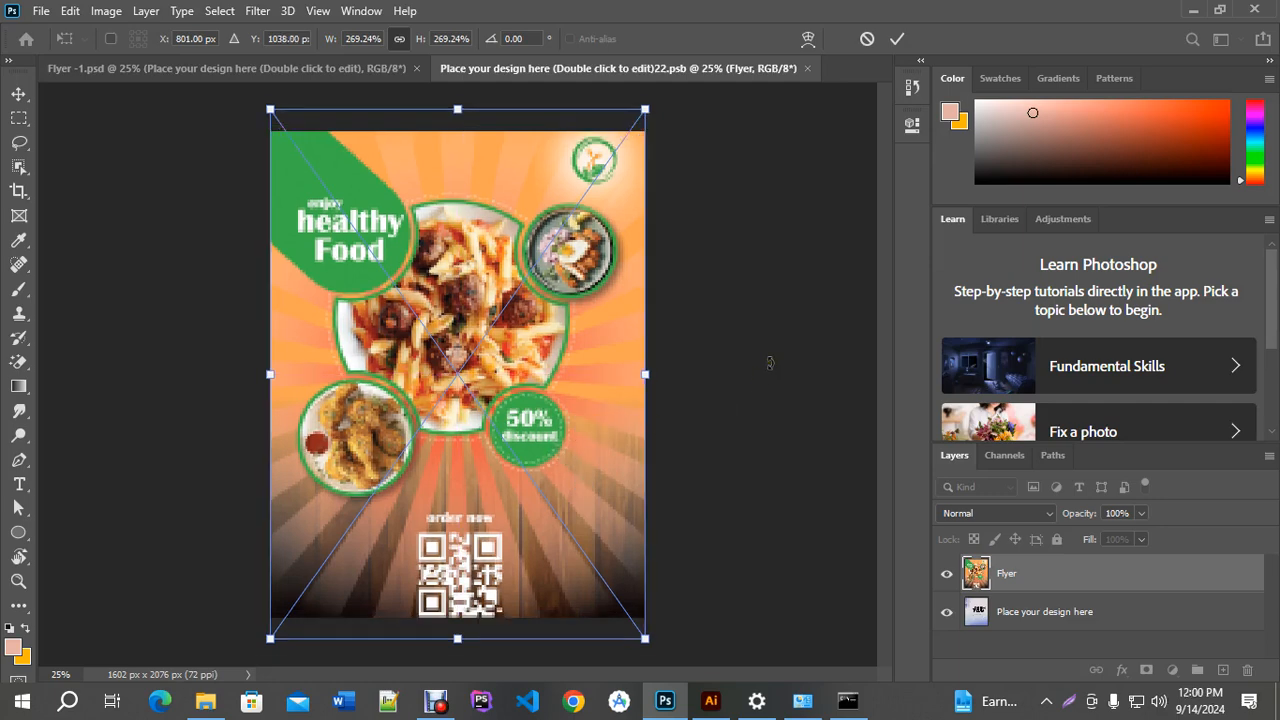
# Nudge the placed flyer vertically to Y 1026 px and commit the transformation.
pyautogui.press('Up')
pyautogui.press('Up')
pyautogui.press('Up')
pyautogui.press('Up')
pyautogui.press('Up')
pyautogui.press('Up')
pyautogui.press('Up')
pyautogui.press('Up')
pyautogui.press('Up')
pyautogui.press('Up')
pyautogui.press('Up')
pyautogui.press('Up')
pyautogui.press('Up')
pyautogui.press('Up')
pyautogui.press('Up')
pyautogui.press('Up')
pyautogui.press('Up')
pyautogui.press('Up')
pyautogui.press('Up')
pyautogui.press('Up')
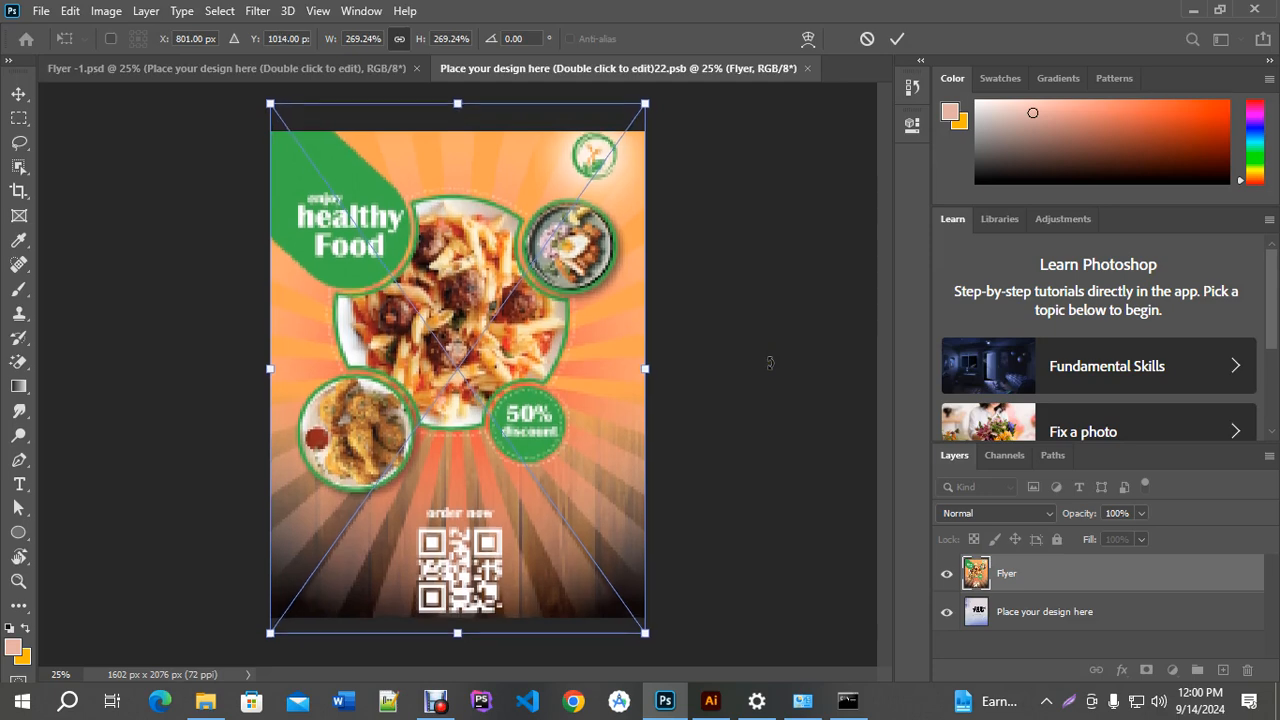
pyautogui.press('Down')
pyautogui.press('Down')
pyautogui.press('Down')
pyautogui.press('Down')
pyautogui.press('Down')
pyautogui.press('Down')
pyautogui.press('Down')
pyautogui.press('Down')
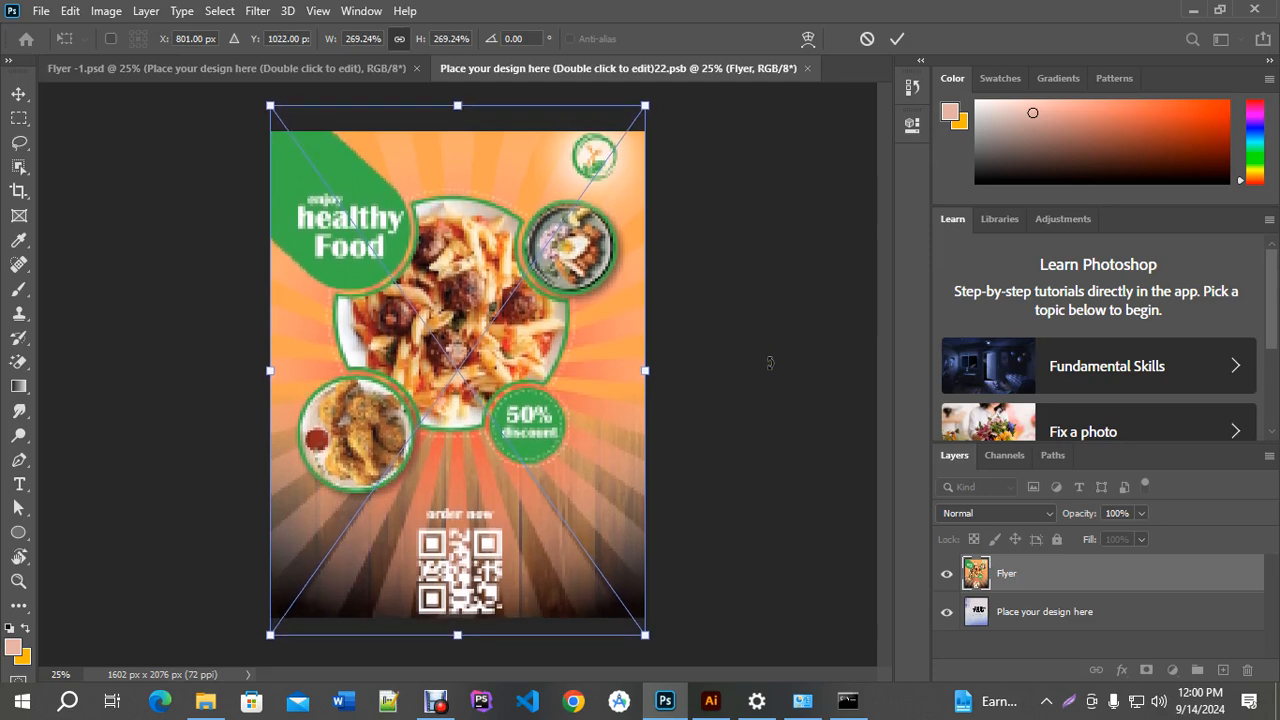
pyautogui.press('Down')
pyautogui.press('Down')
pyautogui.press('Down')
pyautogui.press('Down')
pyautogui.press('Up')
pyautogui.press('Up')
pyautogui.press('Up')
pyautogui.press('Up')
pyautogui.press('Down')
pyautogui.press('Down')
pyautogui.press('Down')
pyautogui.press('Down')
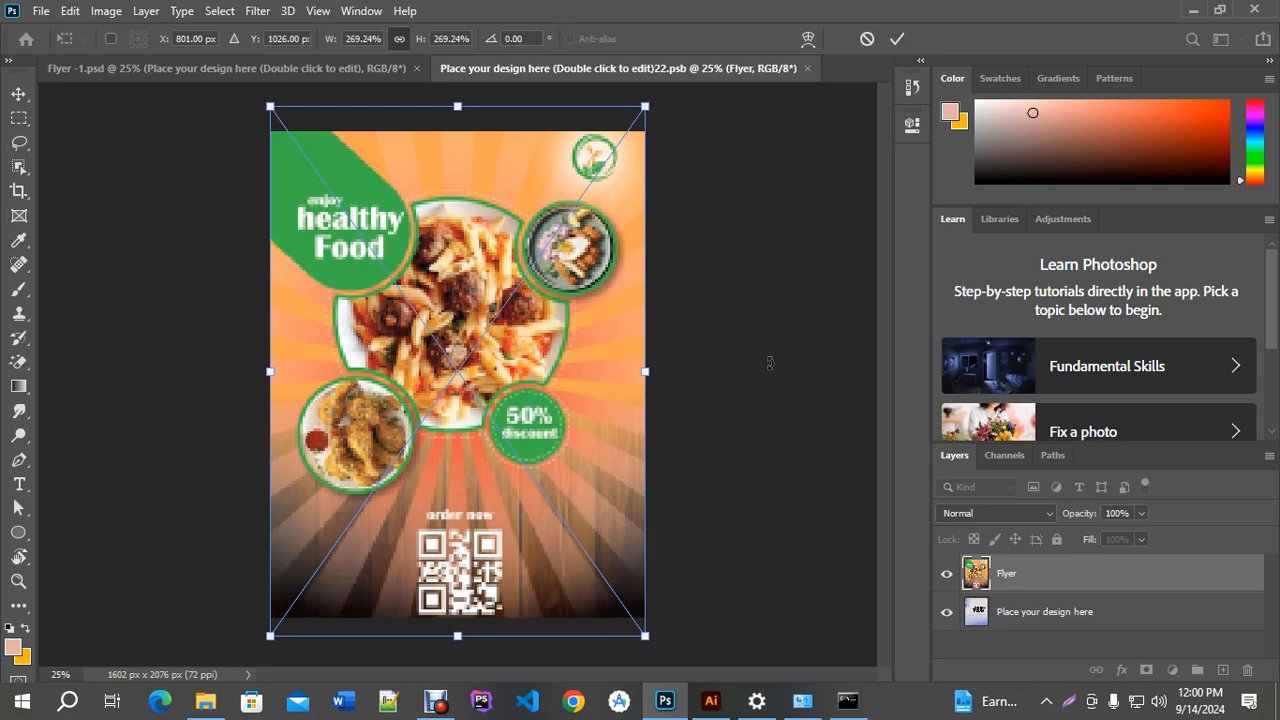
pyautogui.press('Return')
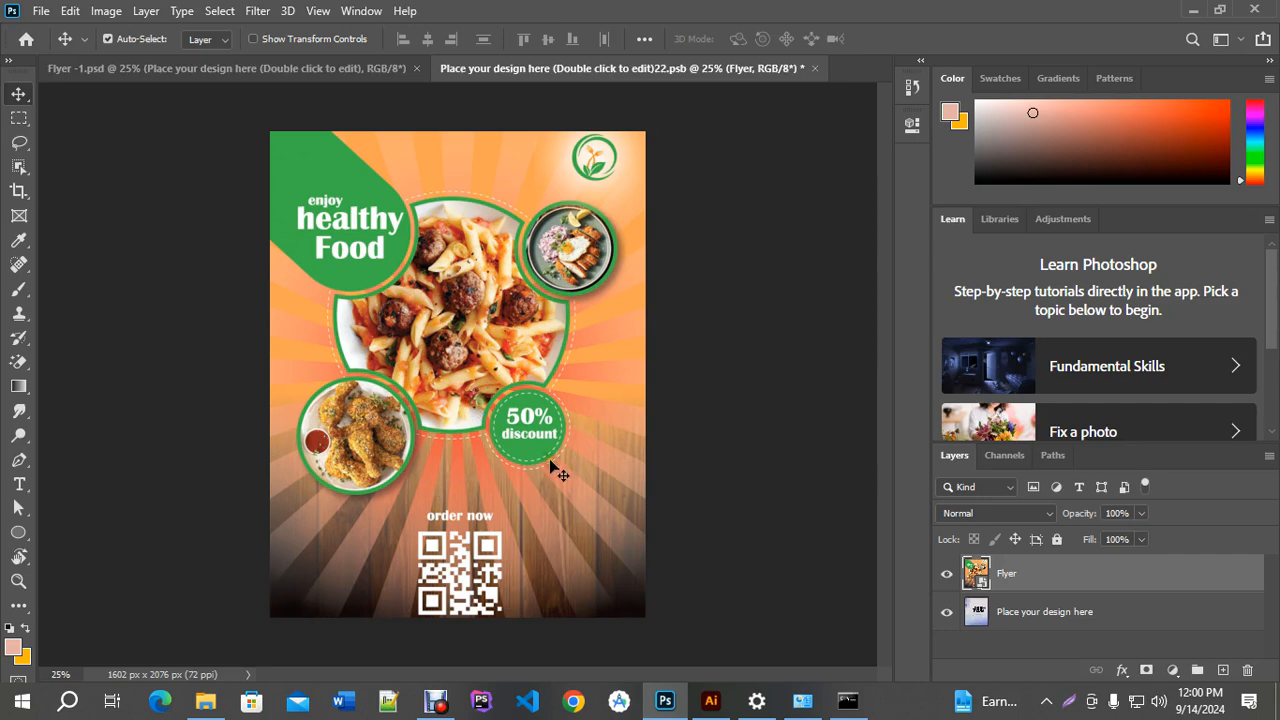
# Save the edited smart object so the placed flyer updates the mockup, and return to the Flyer -1.psd document.
pyautogui.click(240, 70)
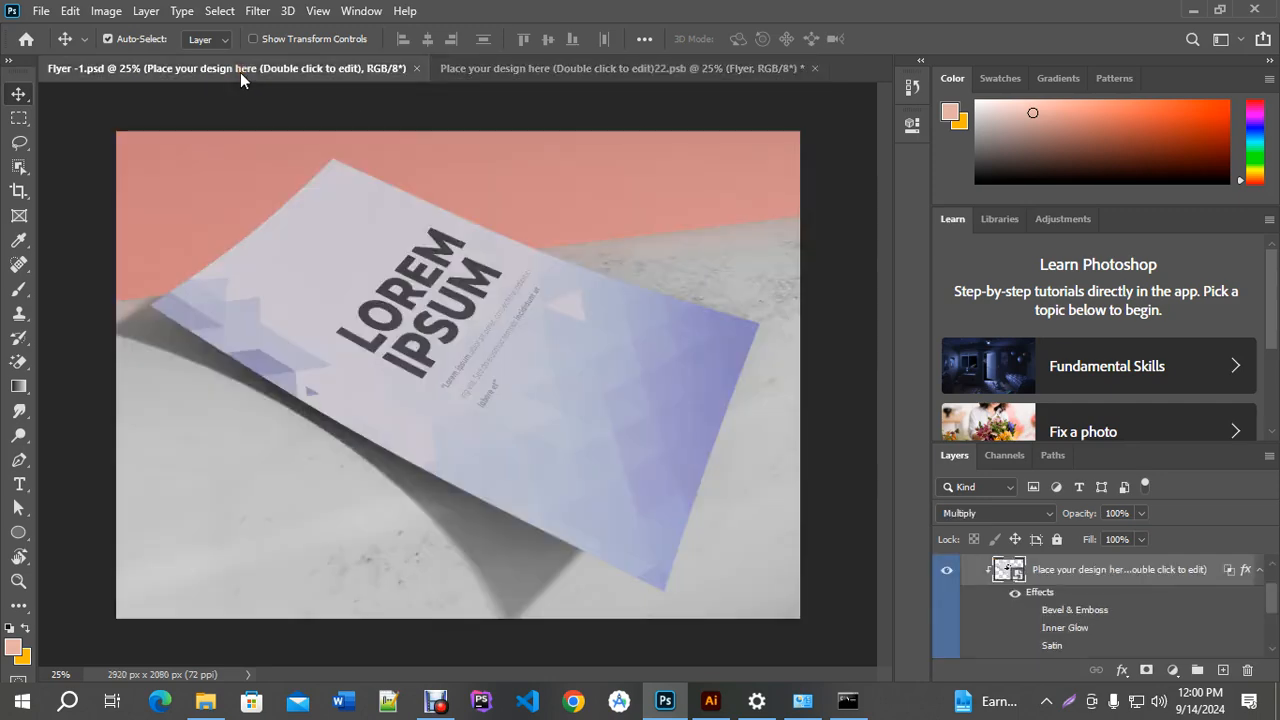
pyautogui.click(643, 69)
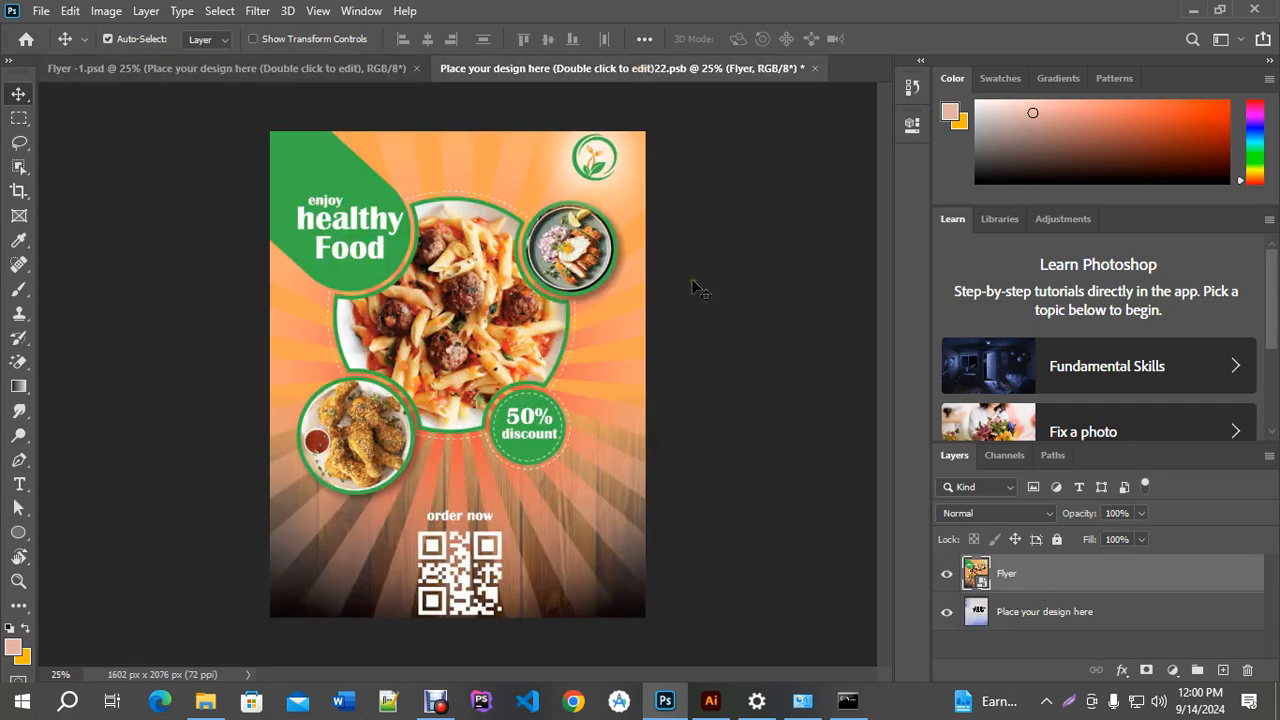
pyautogui.hotkey('ctrl', 's')
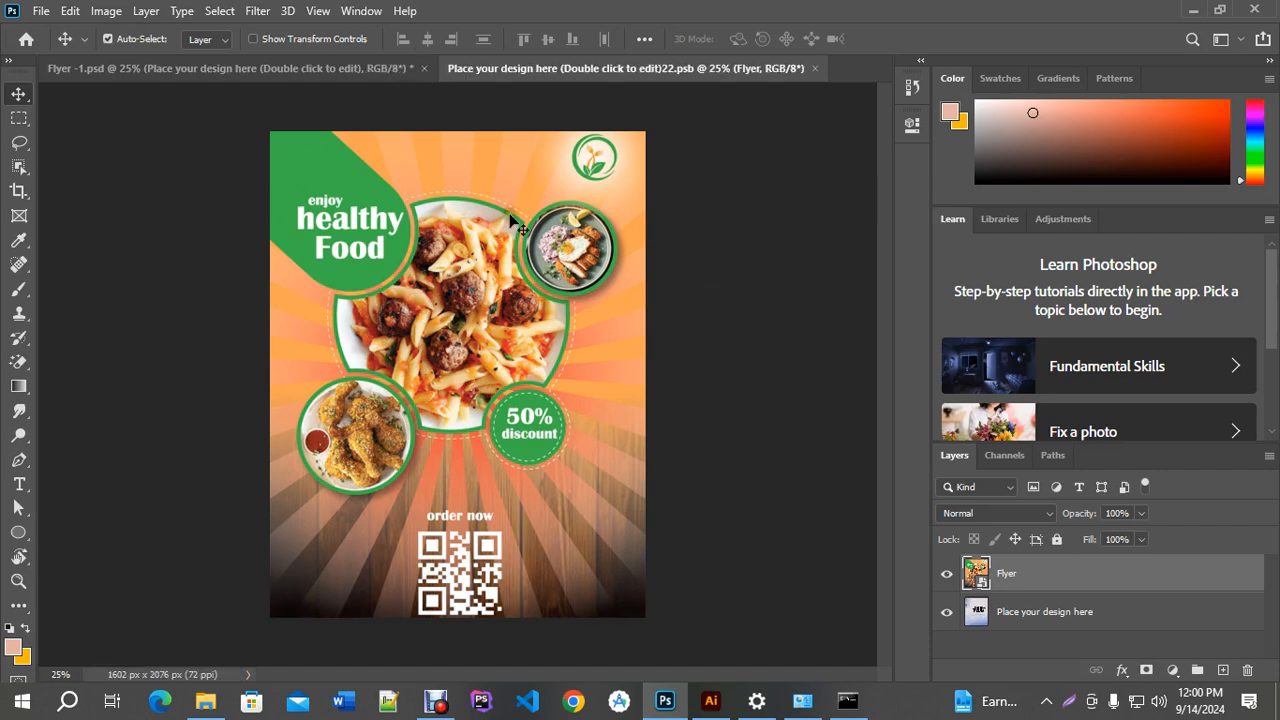
pyautogui.click(288, 68)
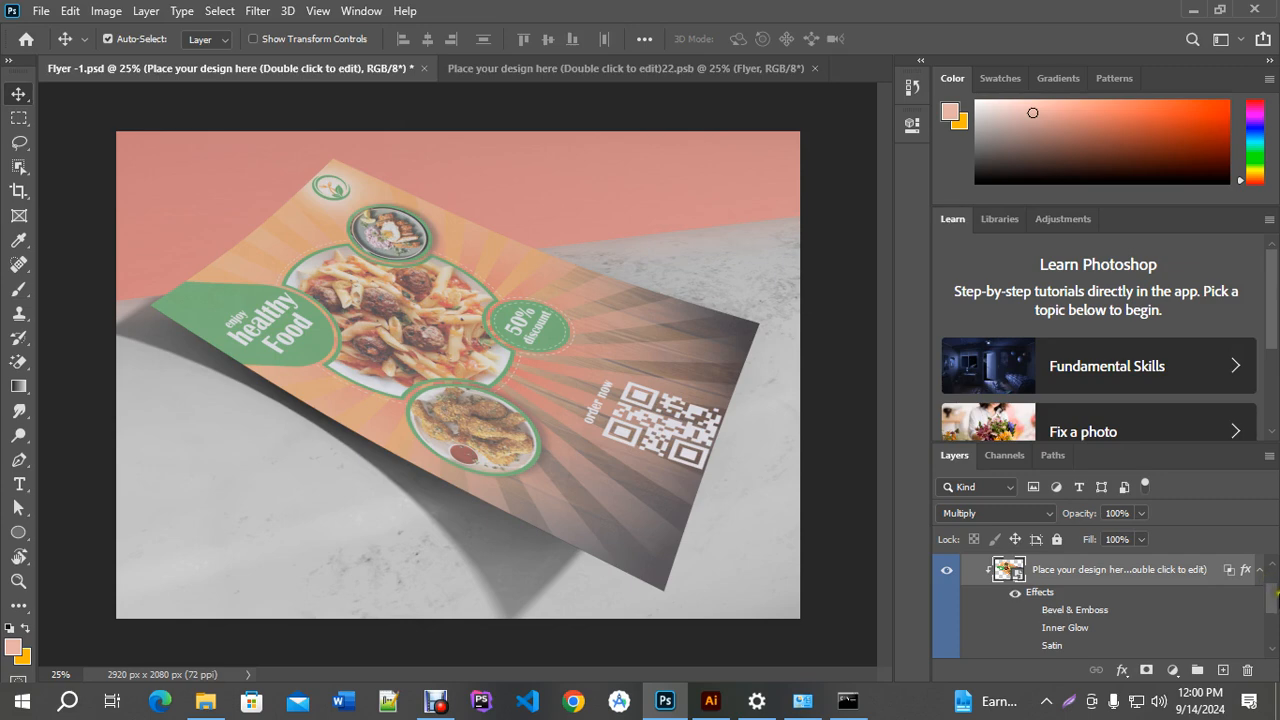
# Make the FX group and its FX Ambient layer visible in the mockup, leaving the group collapsed.
pyautogui.moveTo(1272, 604); pyautogui.dragTo(1273, 584)
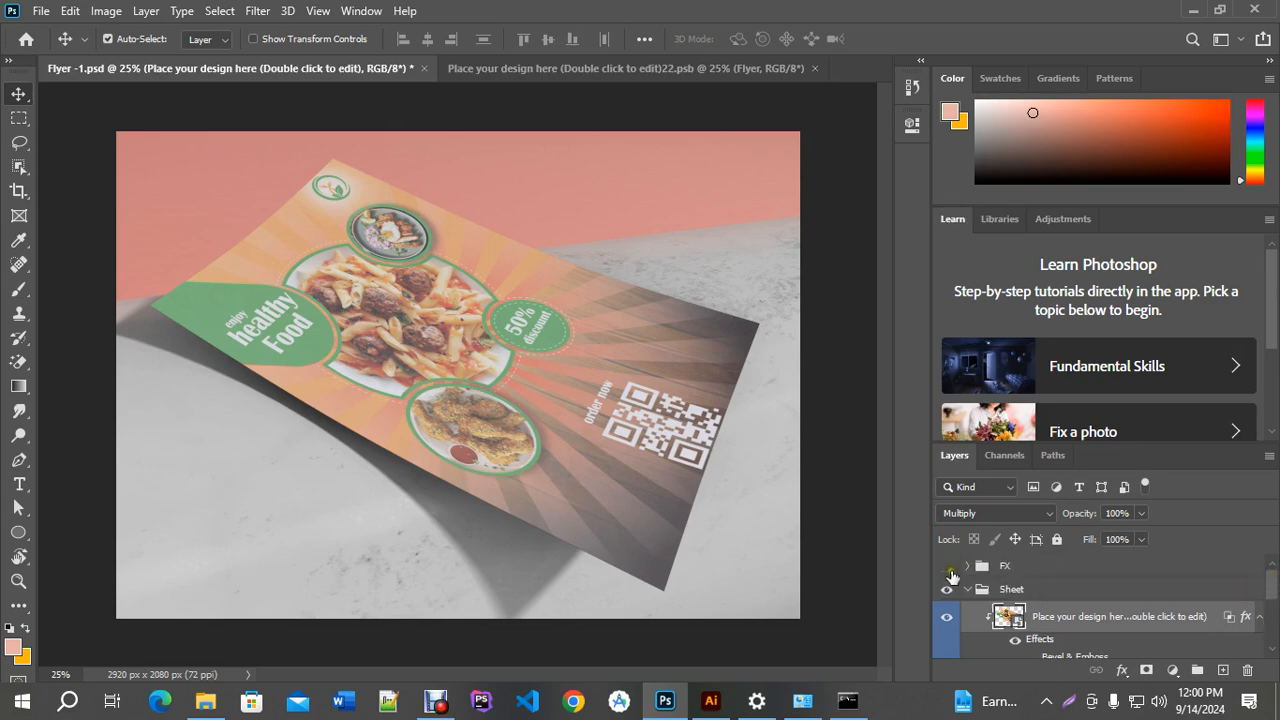
pyautogui.click(966, 566)
pyautogui.click(945, 598)
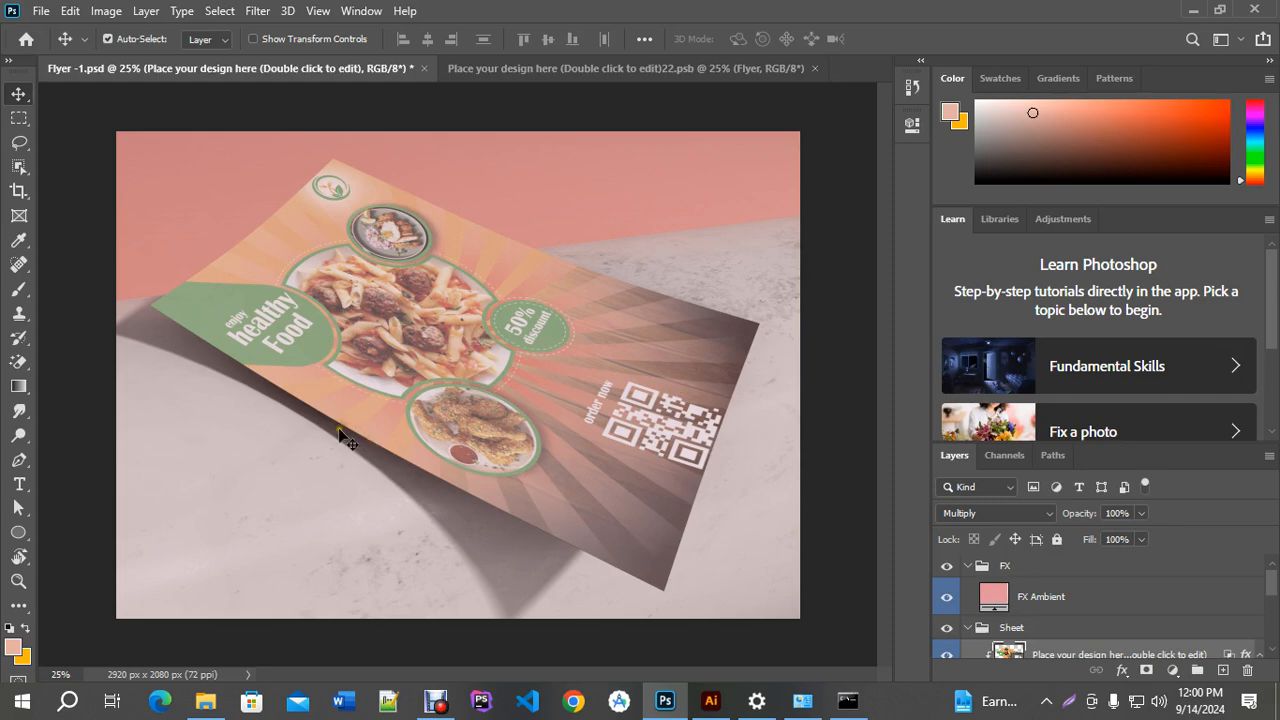
pyautogui.click(966, 566)
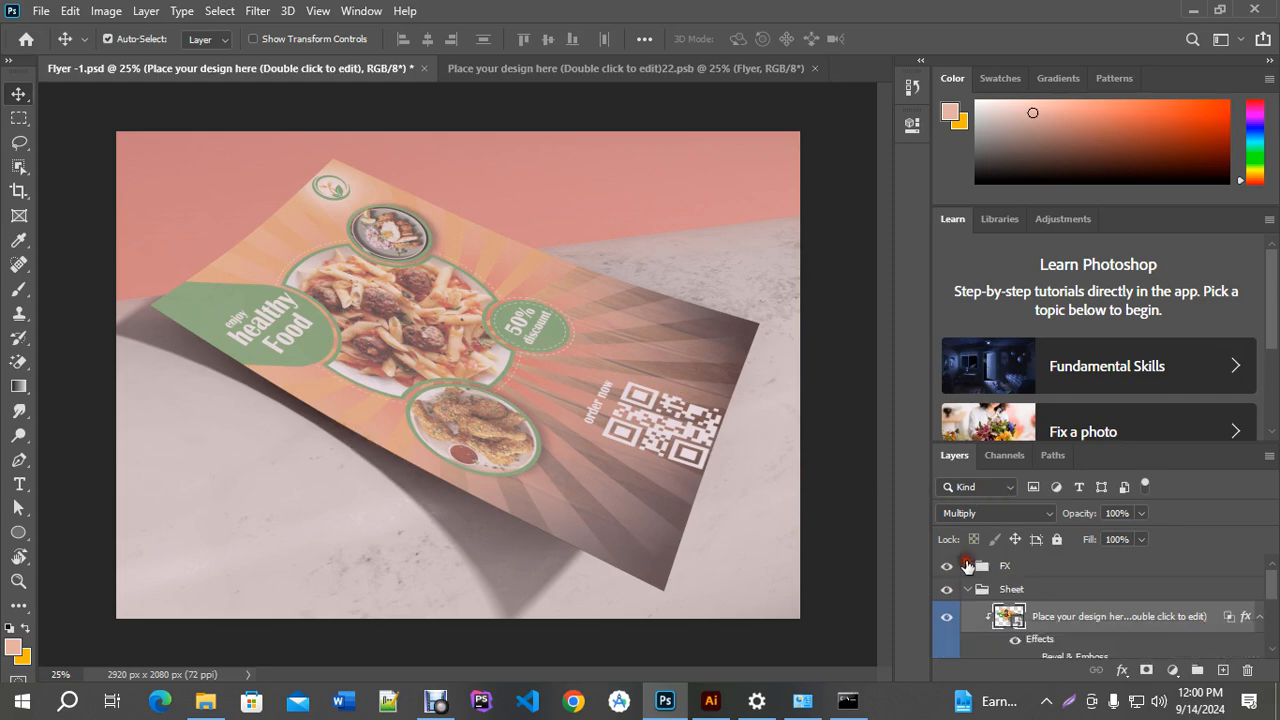
pyautogui.click(1193, 9)
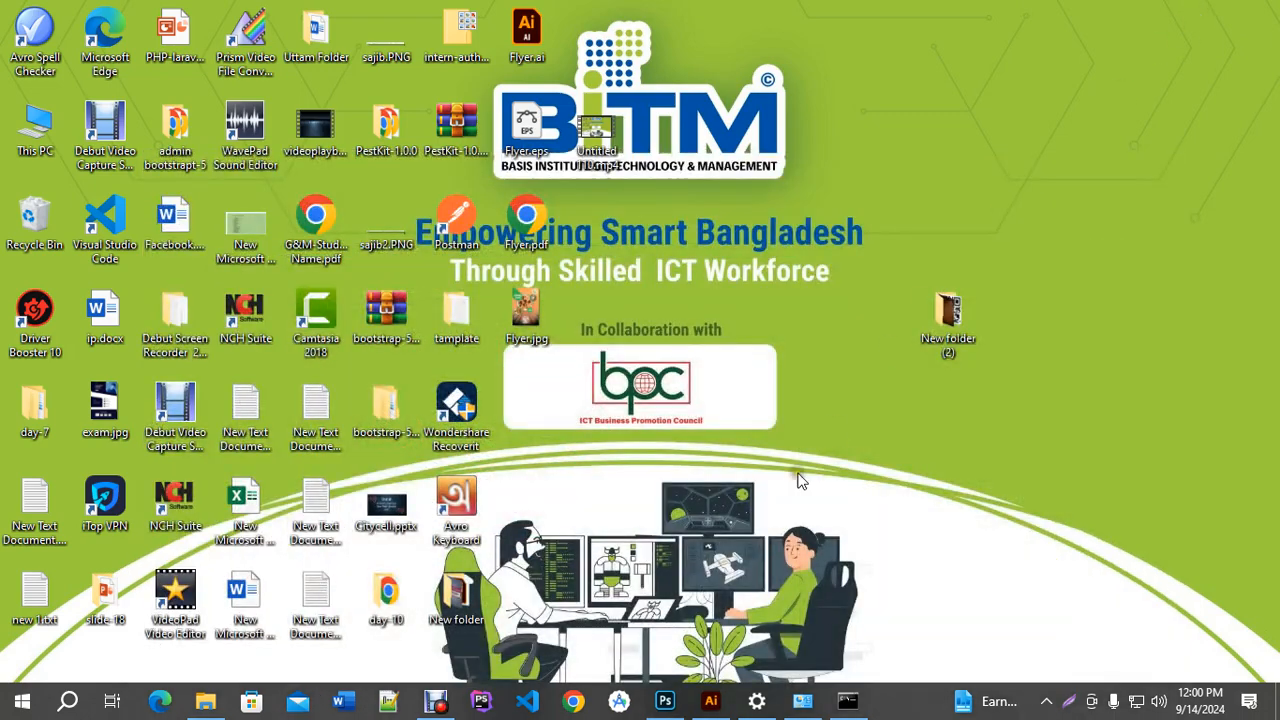
pyautogui.click(711, 700)
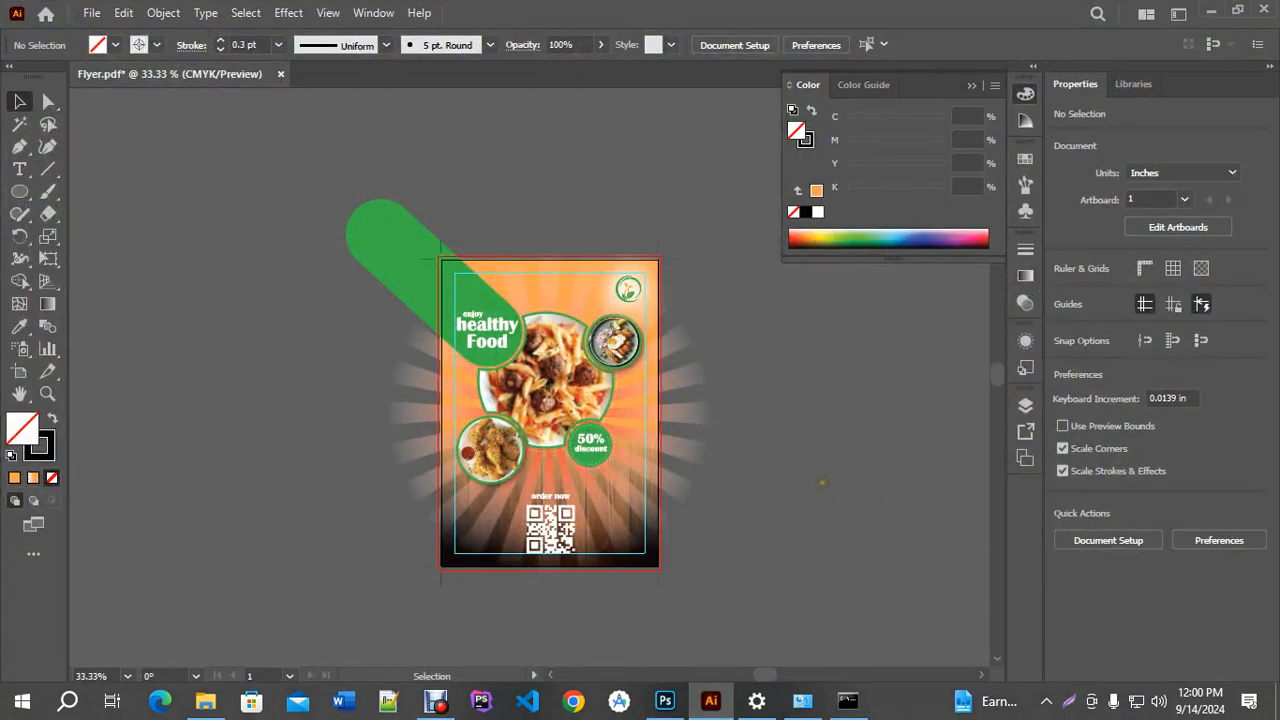
pyautogui.click(435, 700)
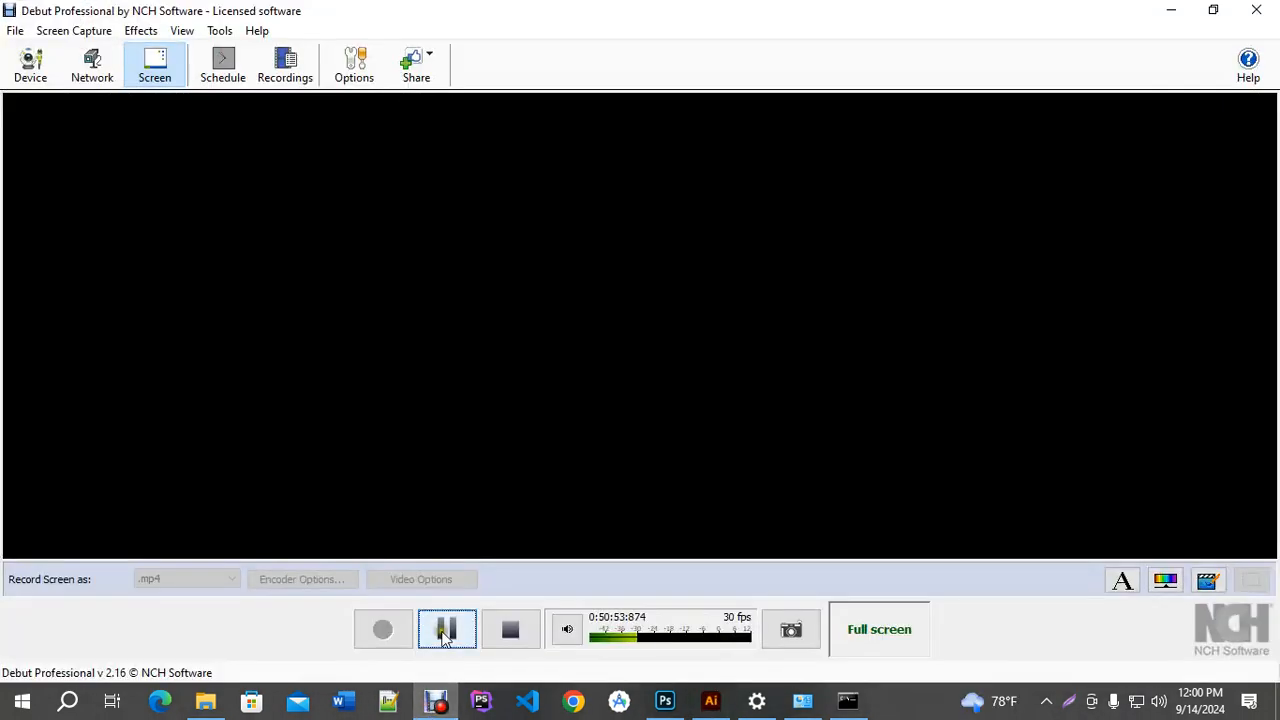